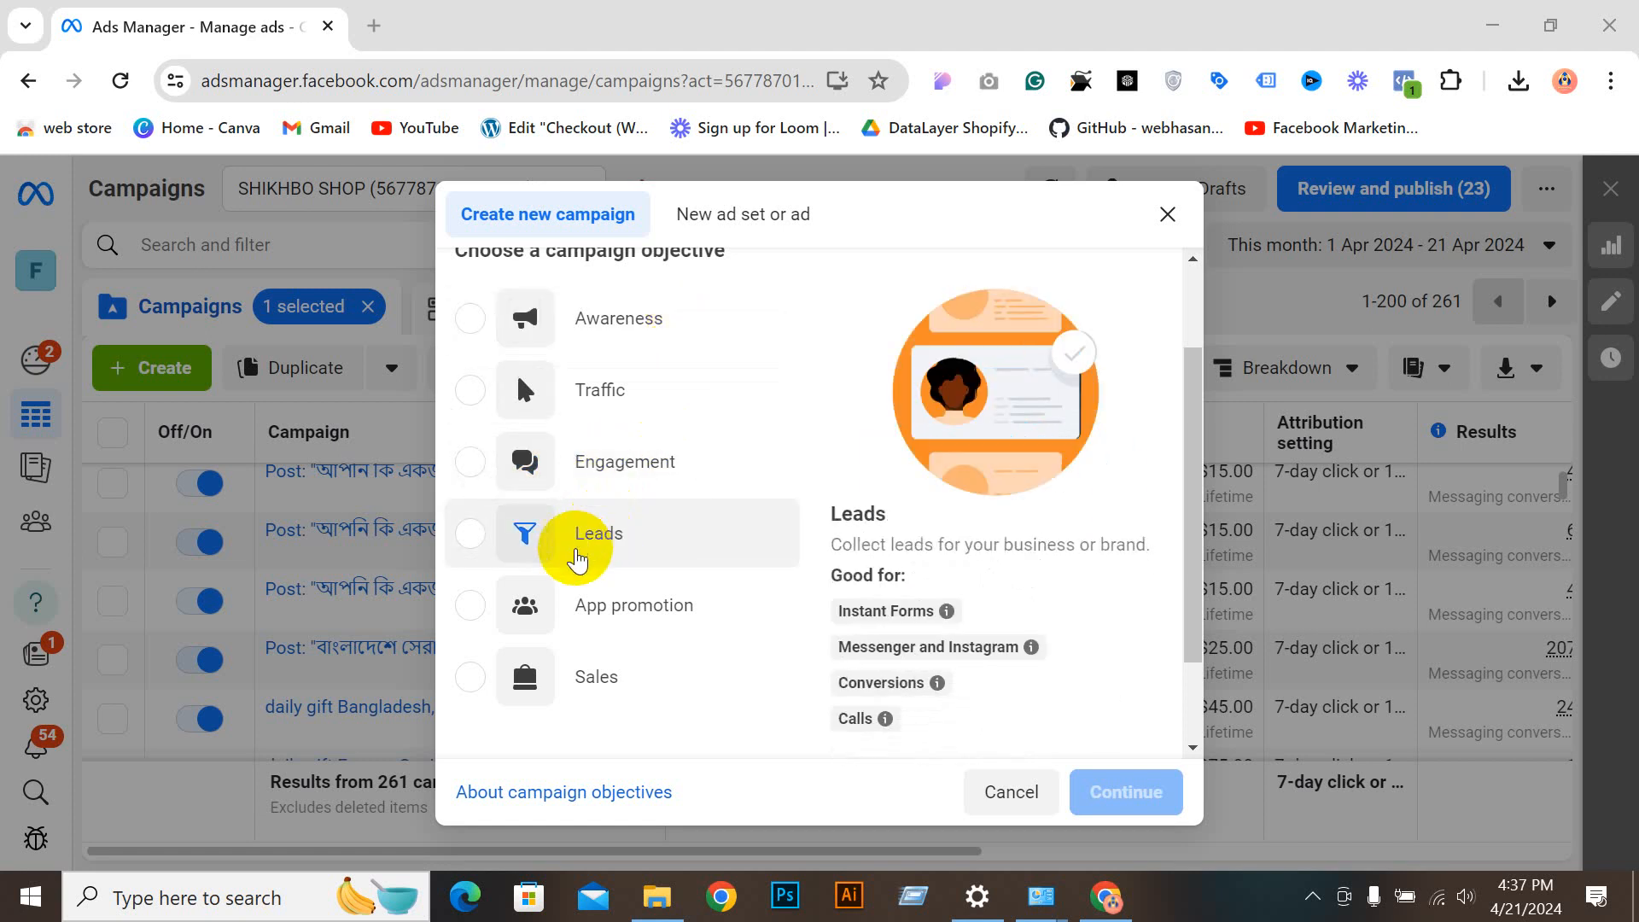
Step: Choose Leads as the campaign objective and create it with the manual leads campaign setup
{"action": "left_click", "coordinate": [577, 560]}
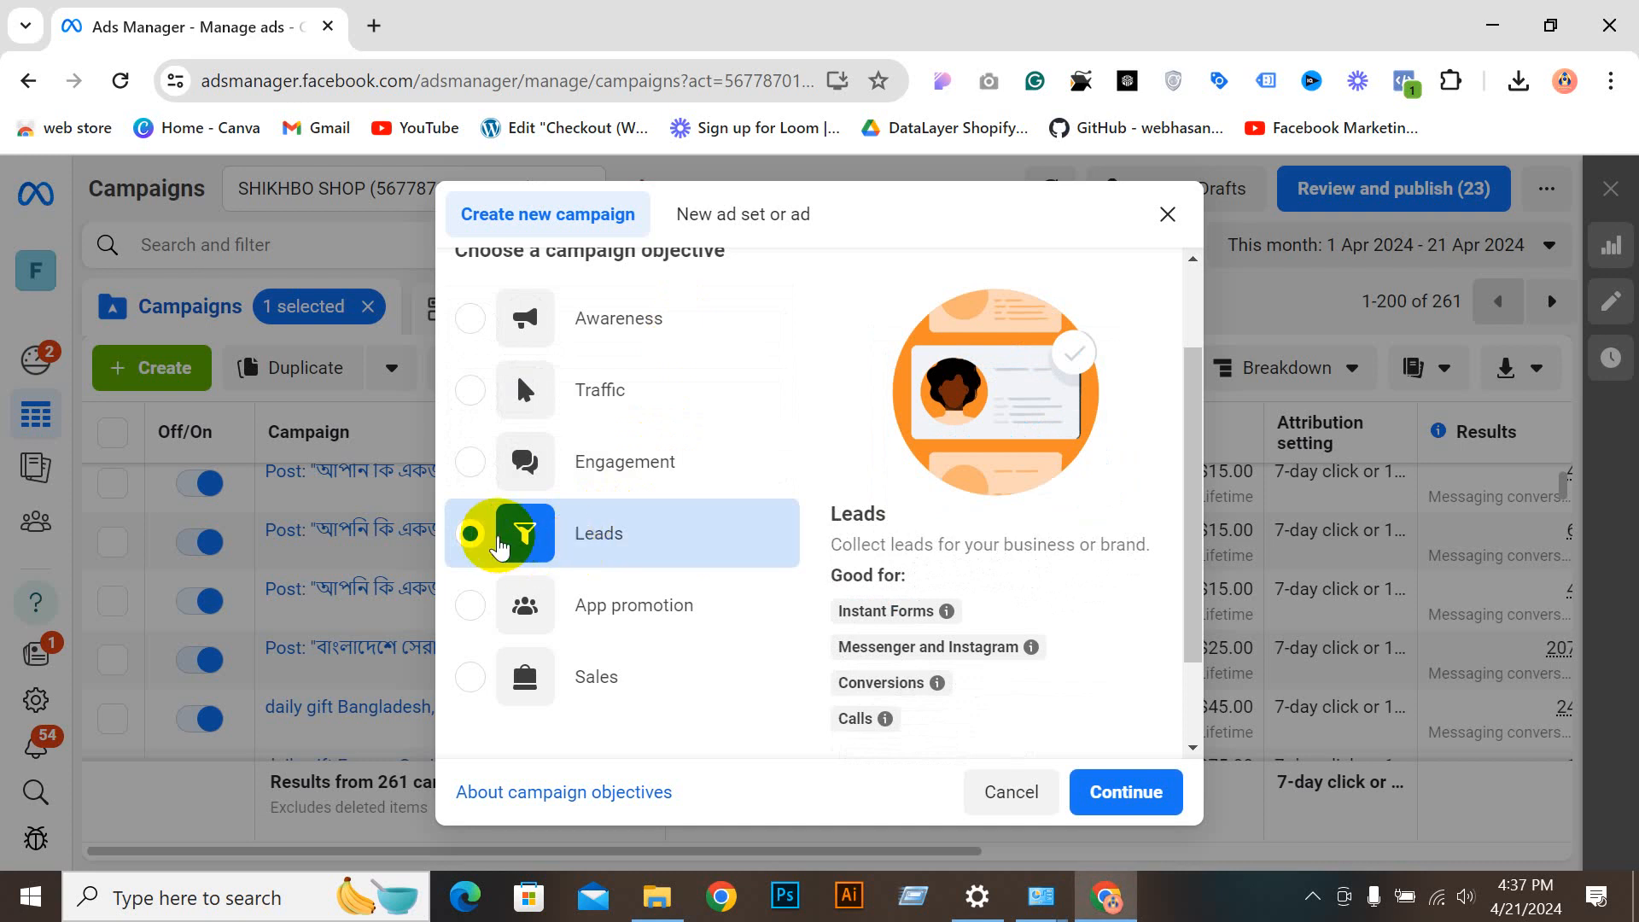
{"action": "left_click", "coordinate": [470, 534]}
{"action": "left_click", "coordinate": [1127, 792]}
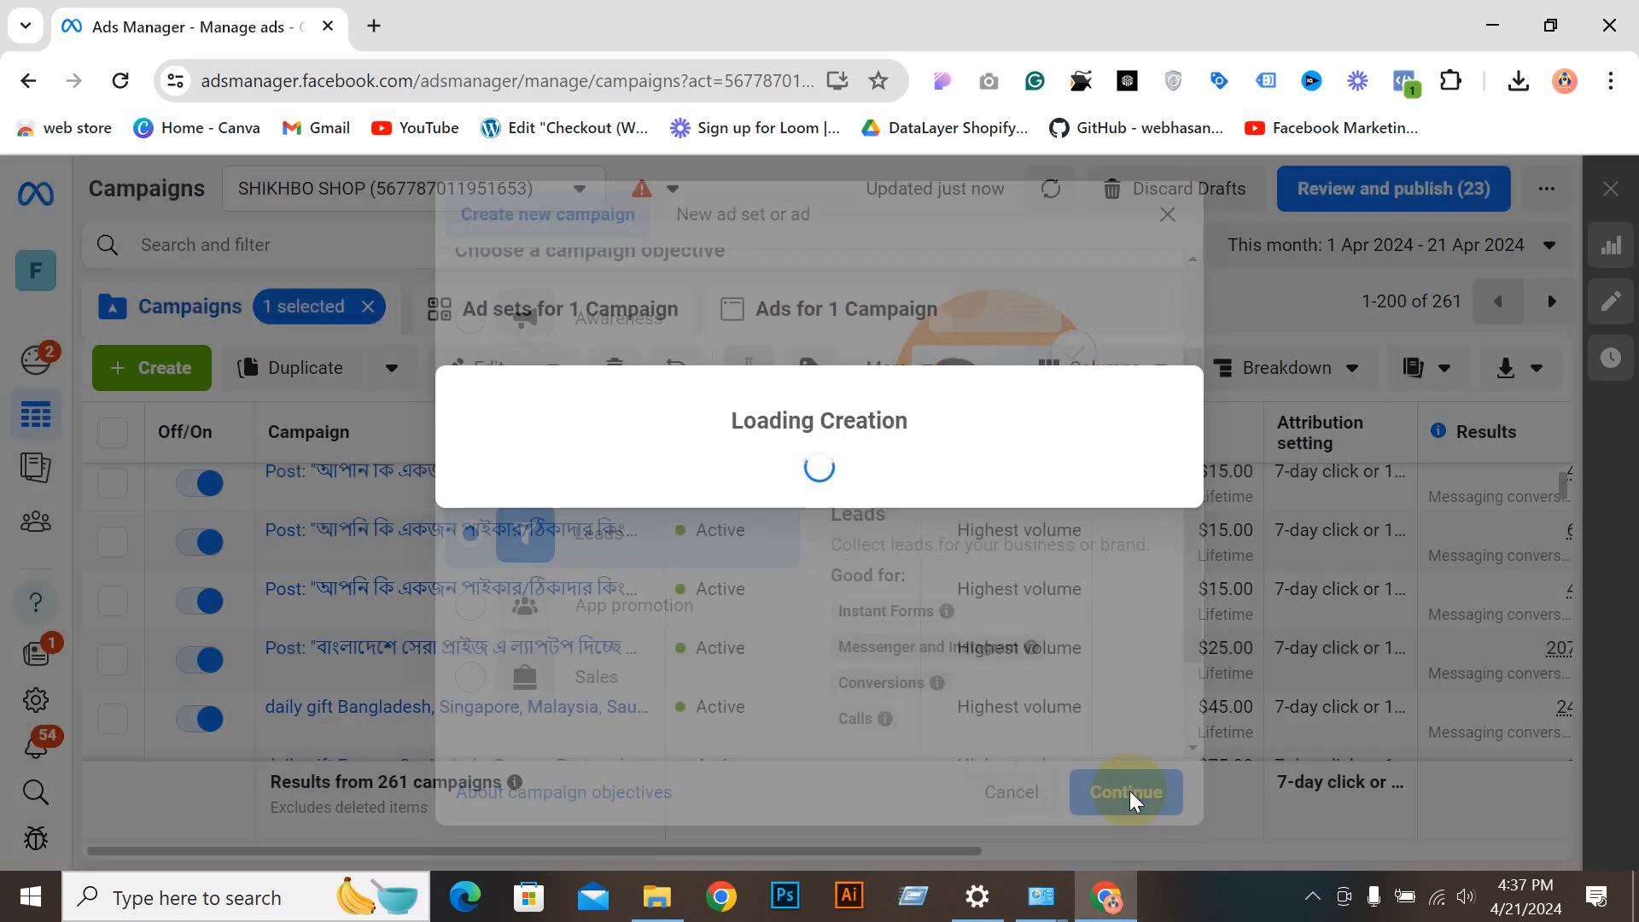
{"action": "scroll", "coordinate": [728, 504], "scroll_direction": "down", "scroll_amount": 1}
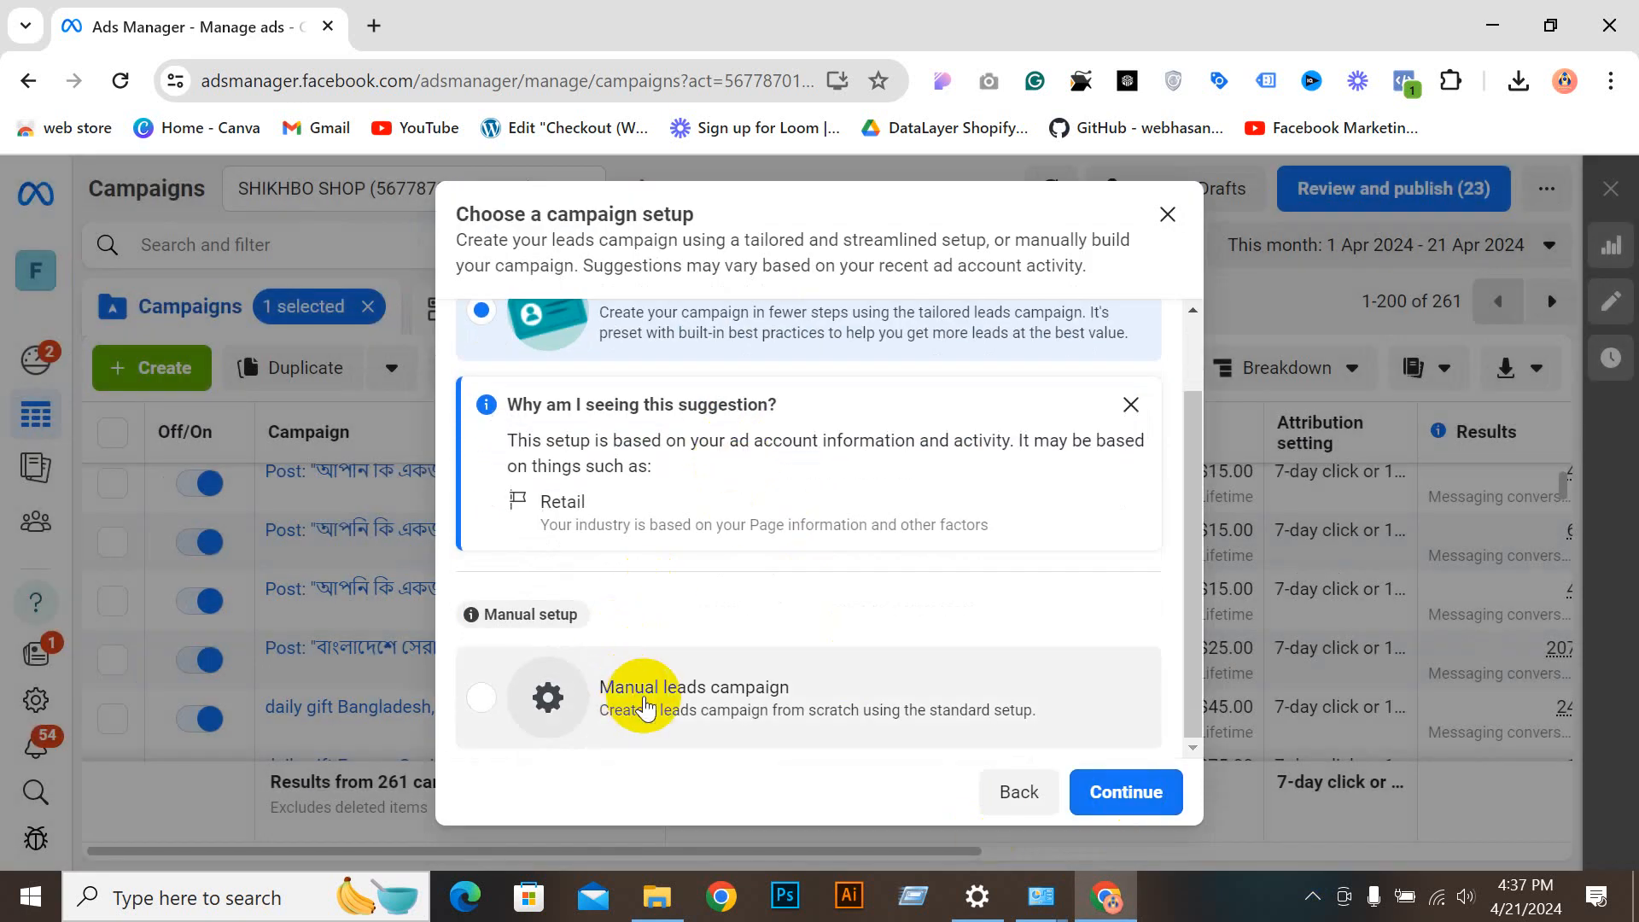
{"action": "left_click", "coordinate": [644, 696]}
{"action": "left_click", "coordinate": [1110, 794]}
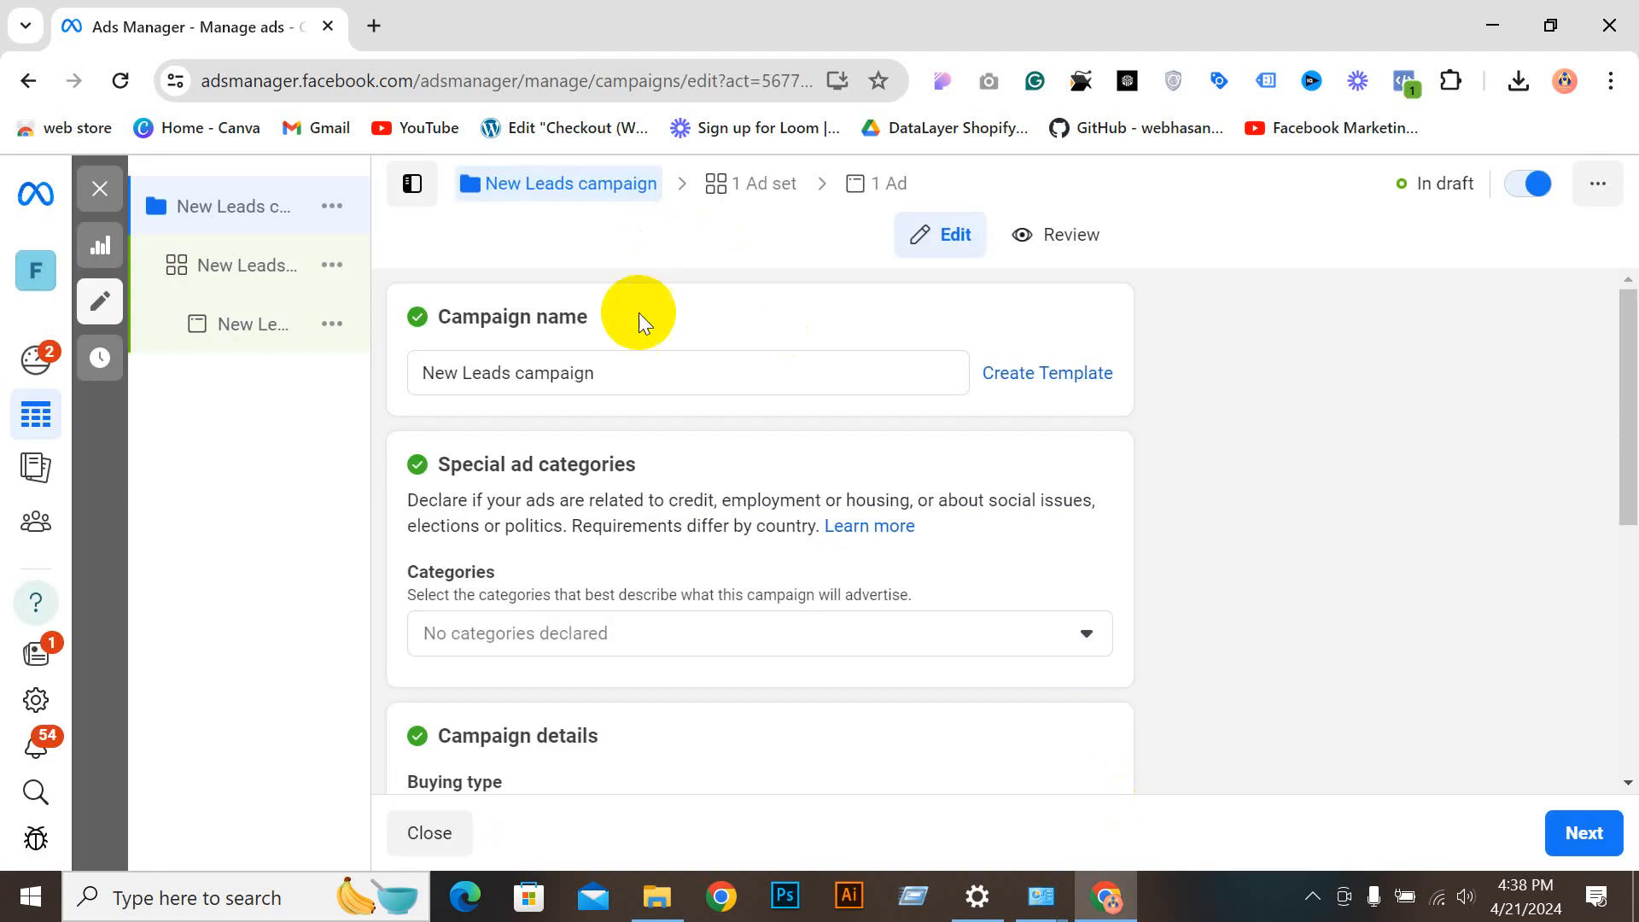
Step: Name the campaign REAL ESTATE
{"action": "left_click", "coordinate": [612, 382]}
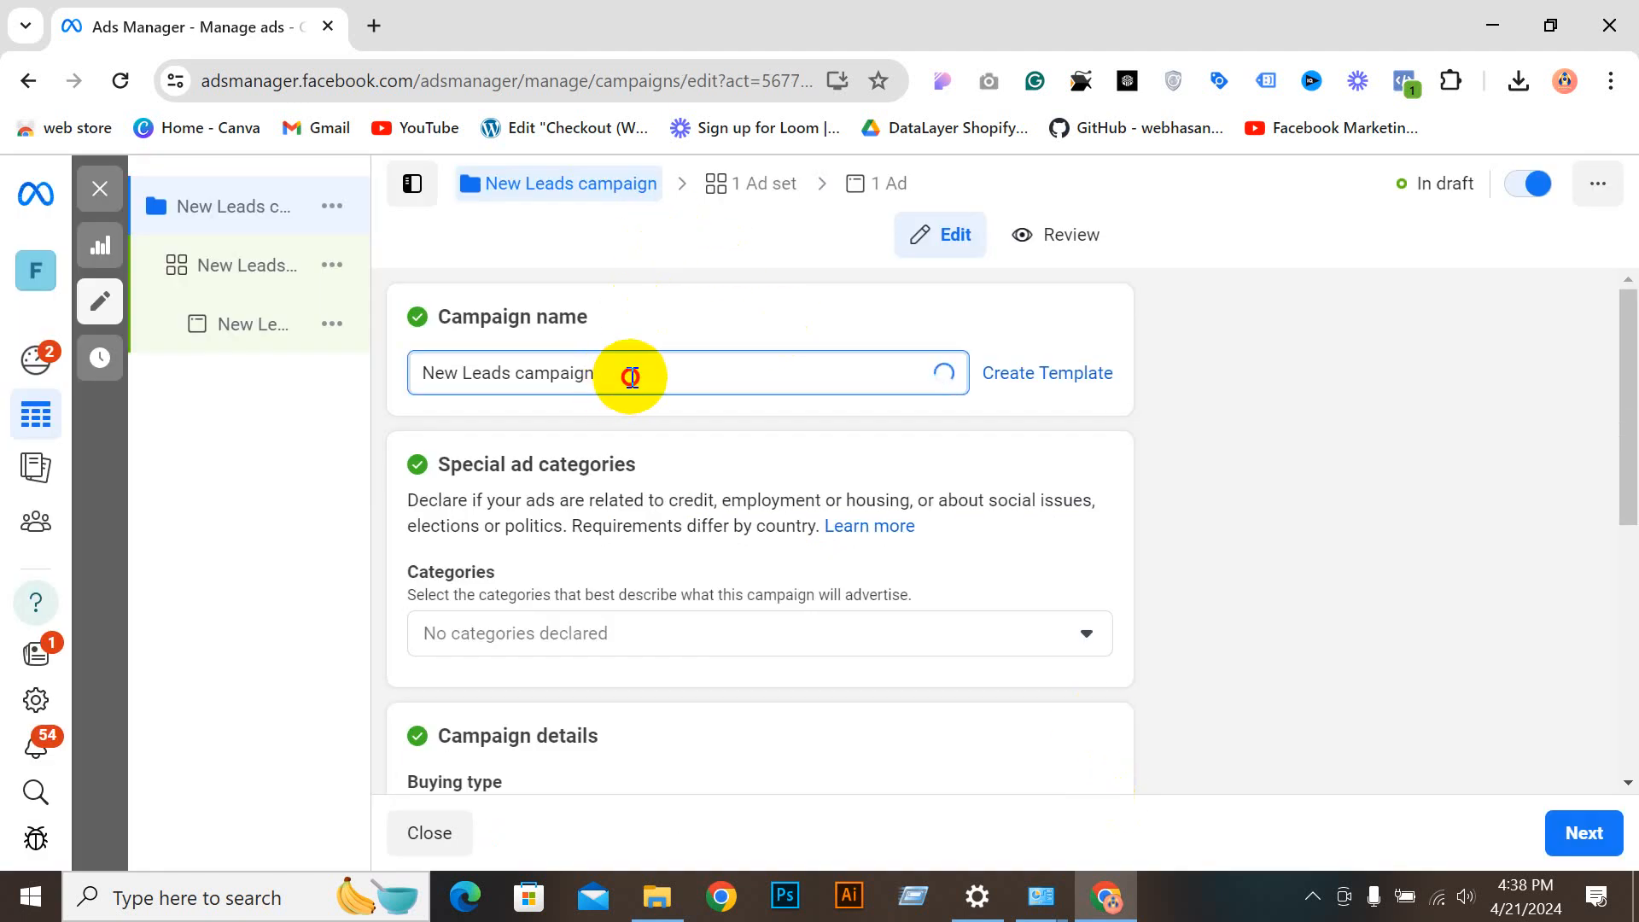
{"action": "mouse_move", "coordinate": [197, 367]}
{"action": "type", "text": "REAL ESTATE"}
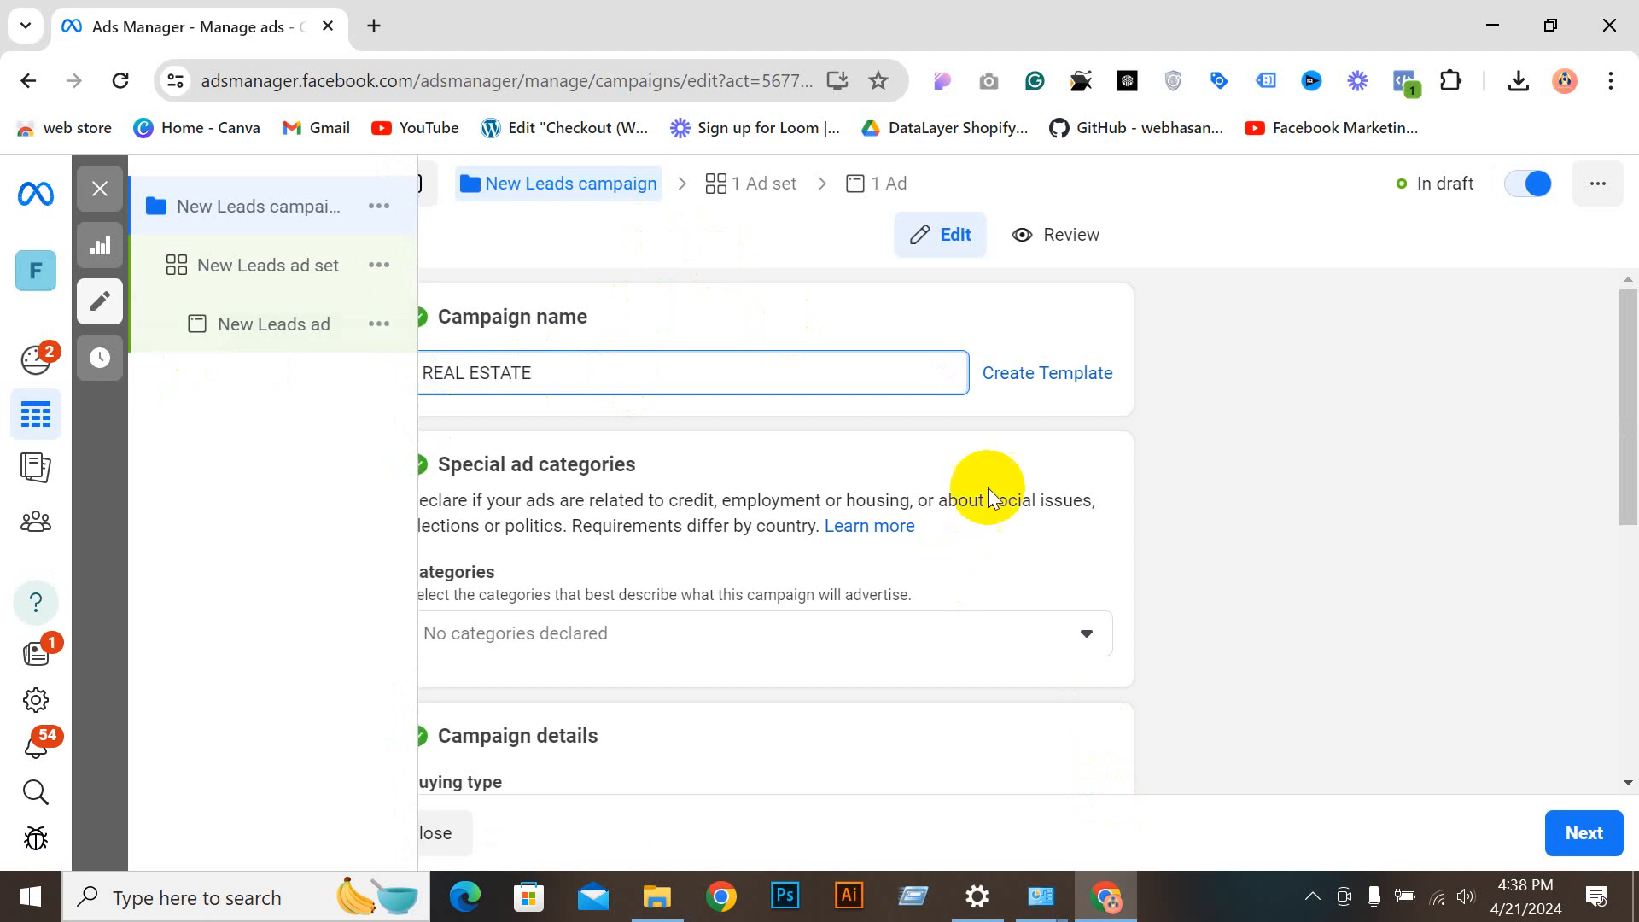
{"action": "left_click", "coordinate": [1307, 474]}
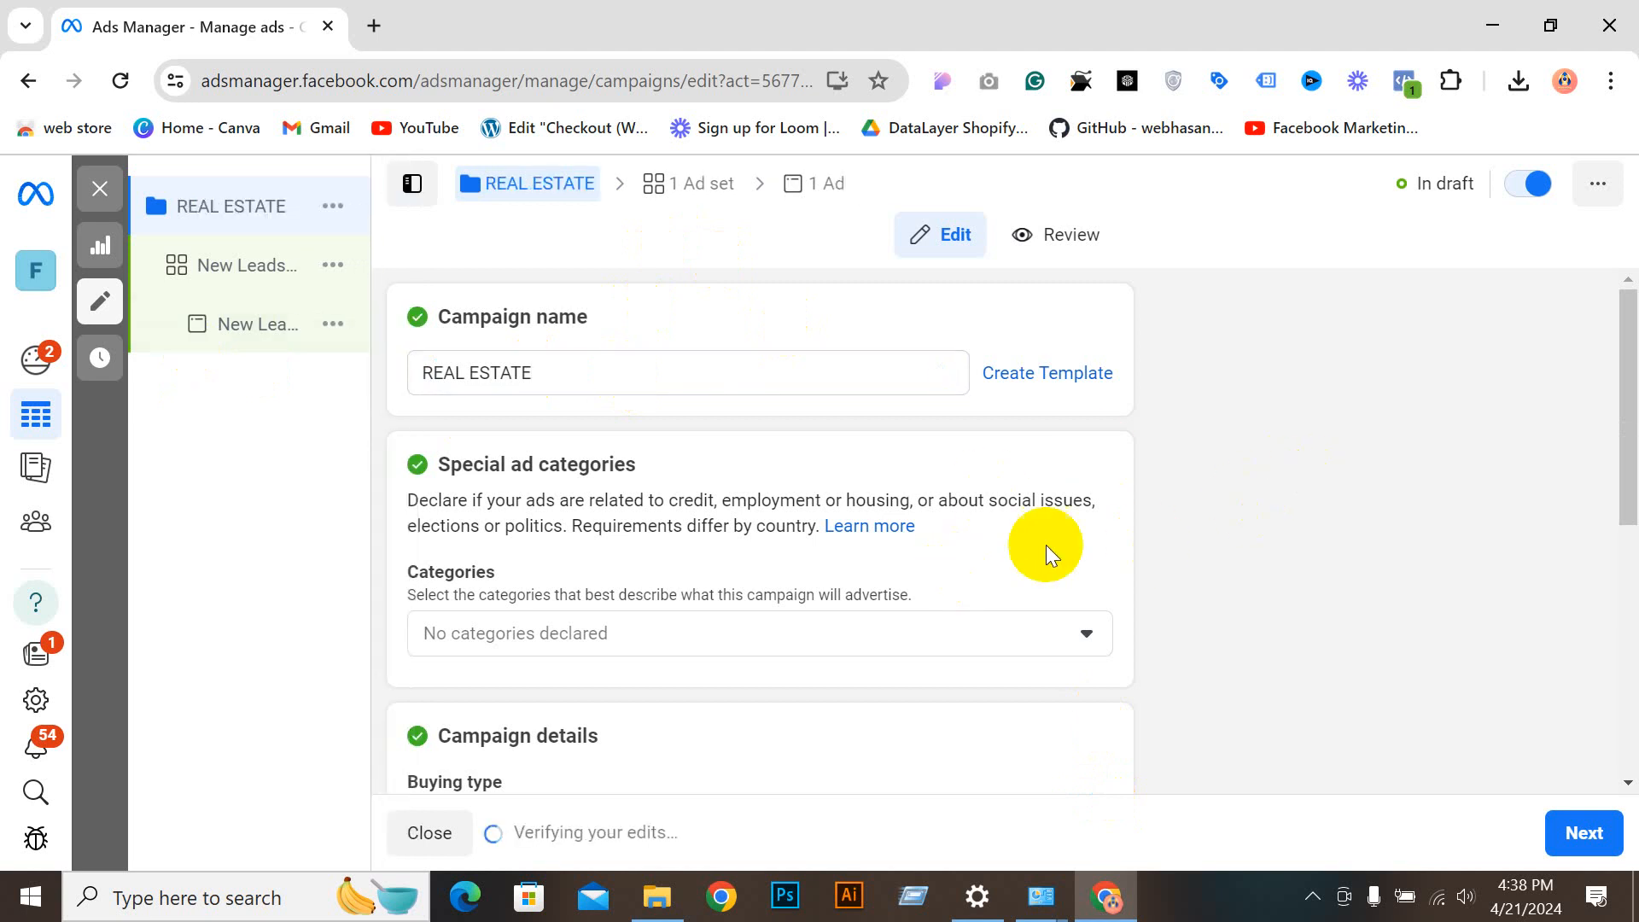
Step: Declare Housing as the campaign's special ad category
{"action": "scroll", "coordinate": [712, 405], "scroll_direction": "down", "scroll_amount": 3}
{"action": "scroll", "coordinate": [712, 404], "scroll_direction": "down", "scroll_amount": 1}
{"action": "scroll", "coordinate": [597, 388], "scroll_direction": "up", "scroll_amount": 5}
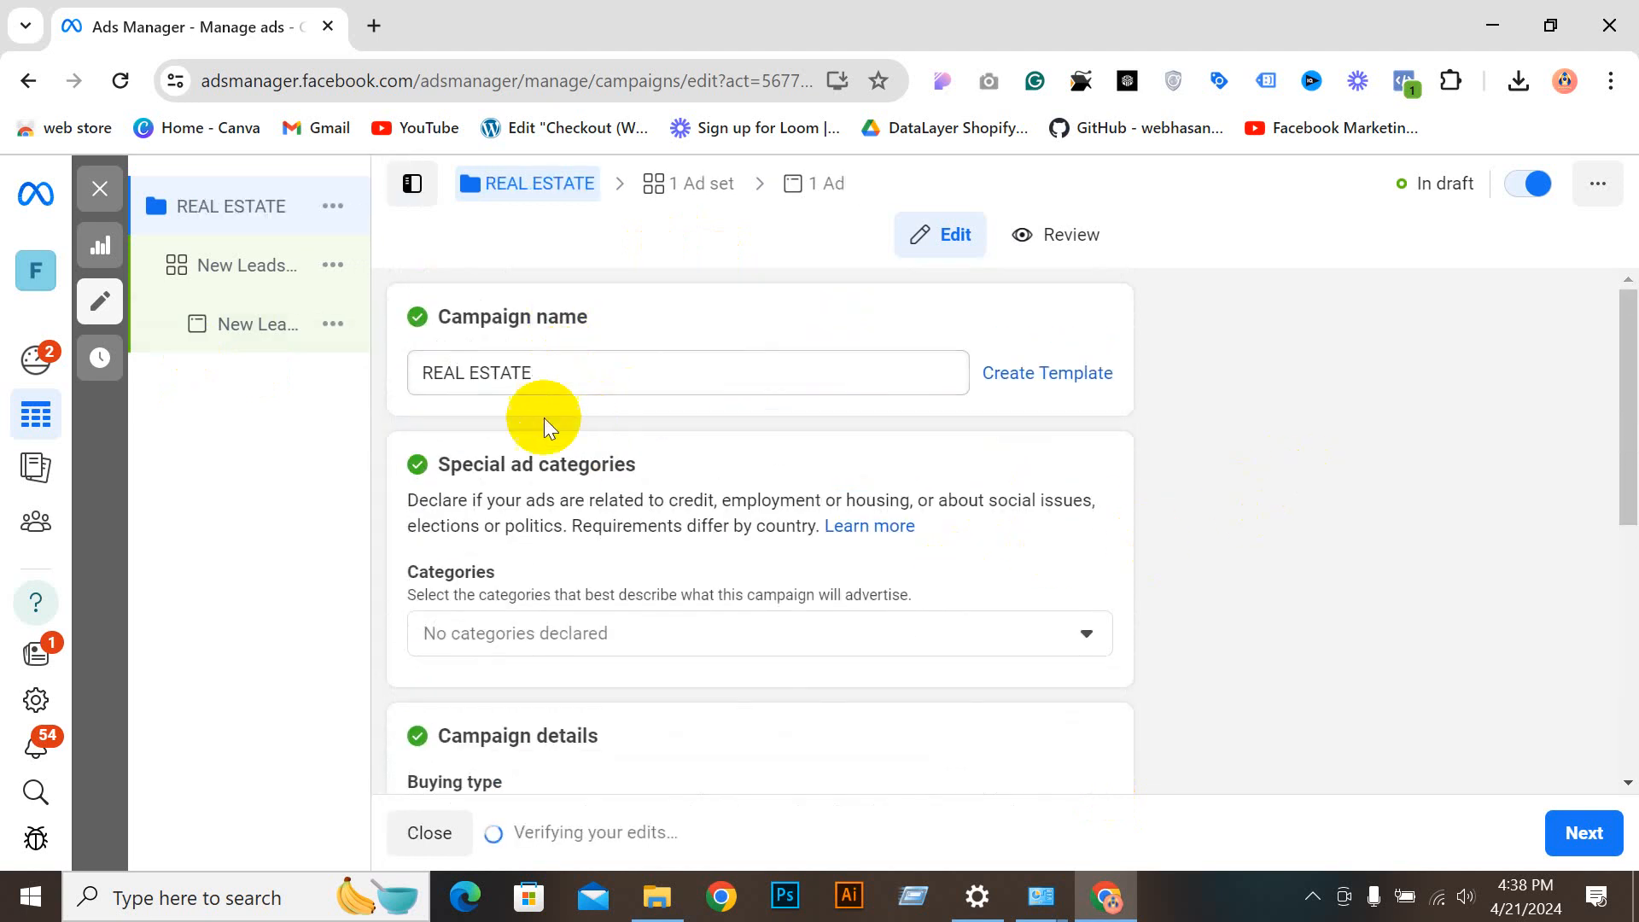
{"action": "left_click", "coordinate": [609, 634]}
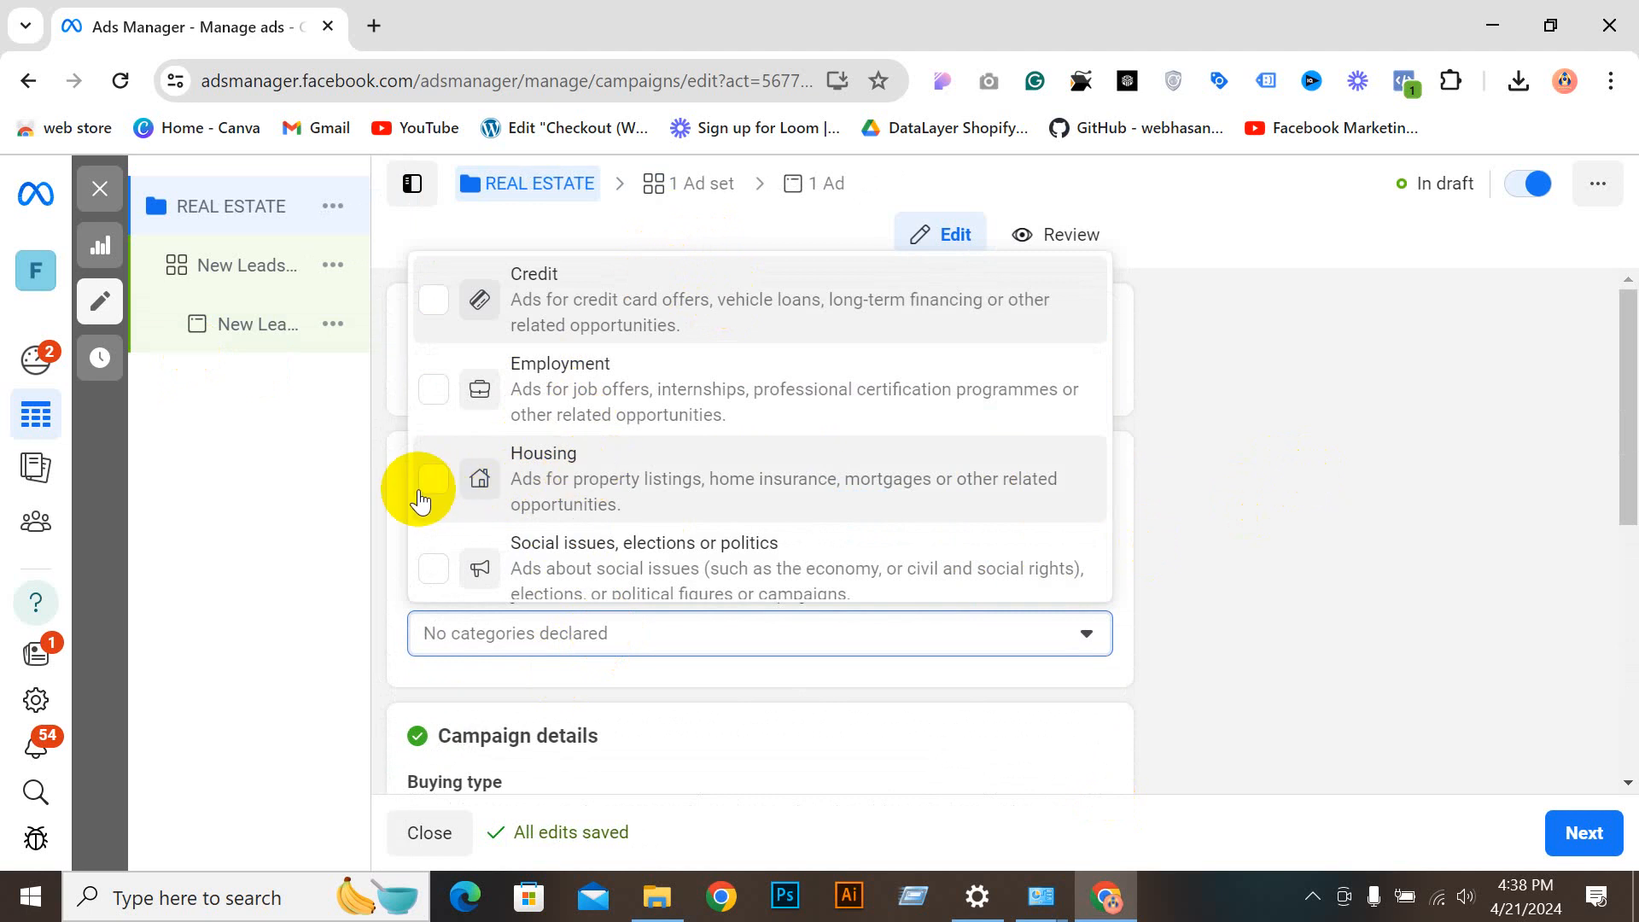
{"action": "left_click", "coordinate": [431, 479]}
{"action": "left_click", "coordinate": [502, 634]}
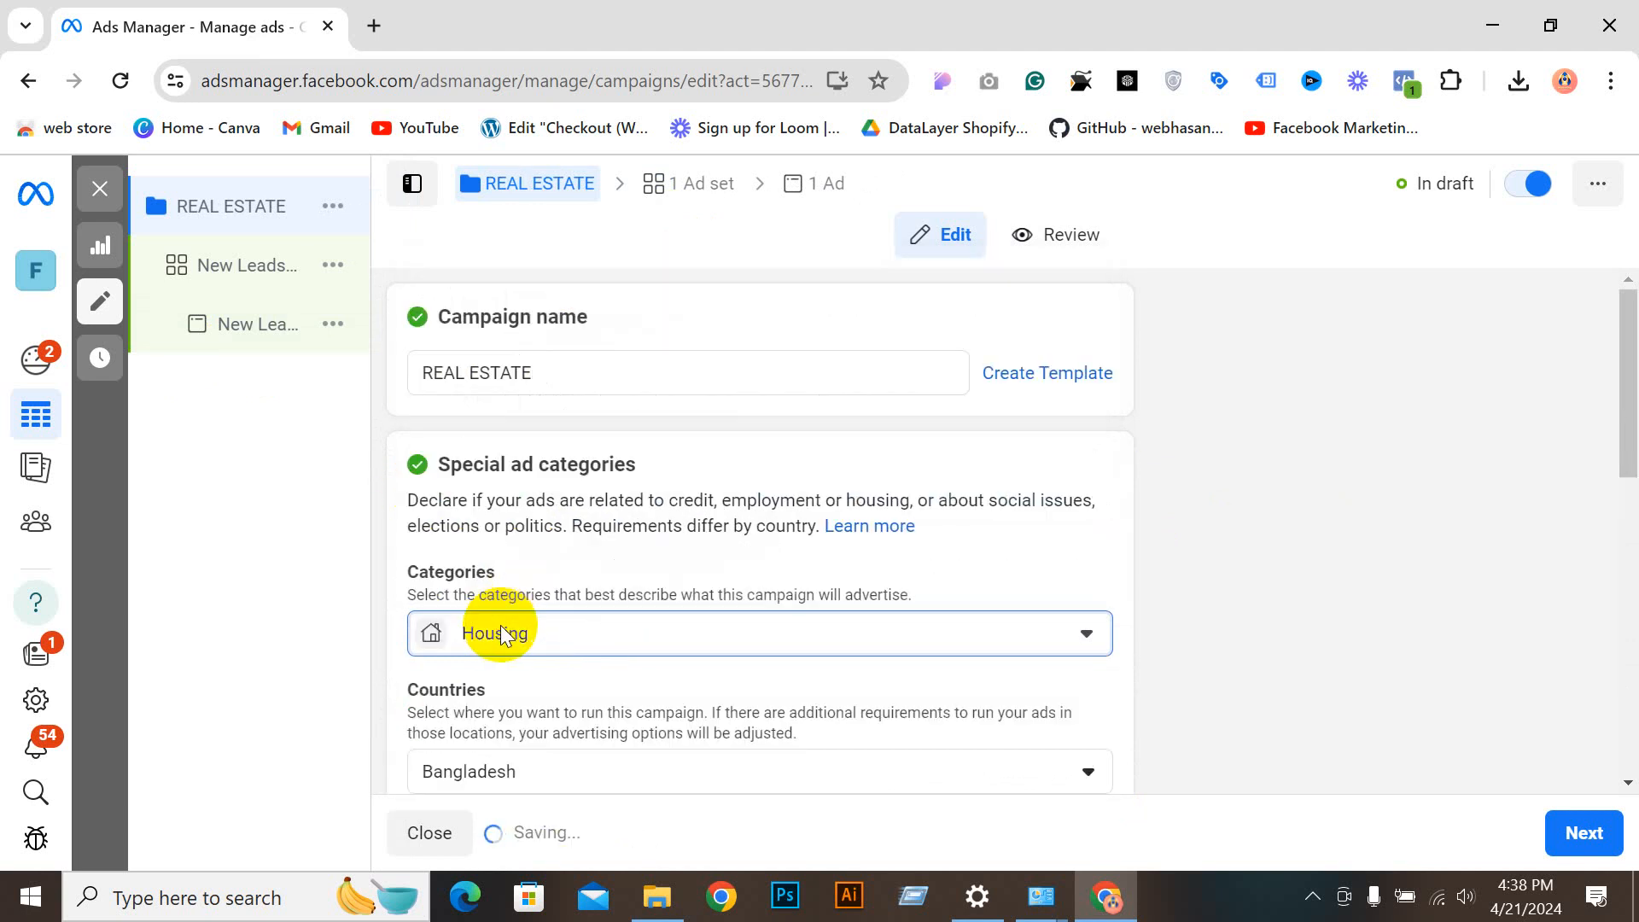
{"action": "left_click", "coordinate": [488, 633]}
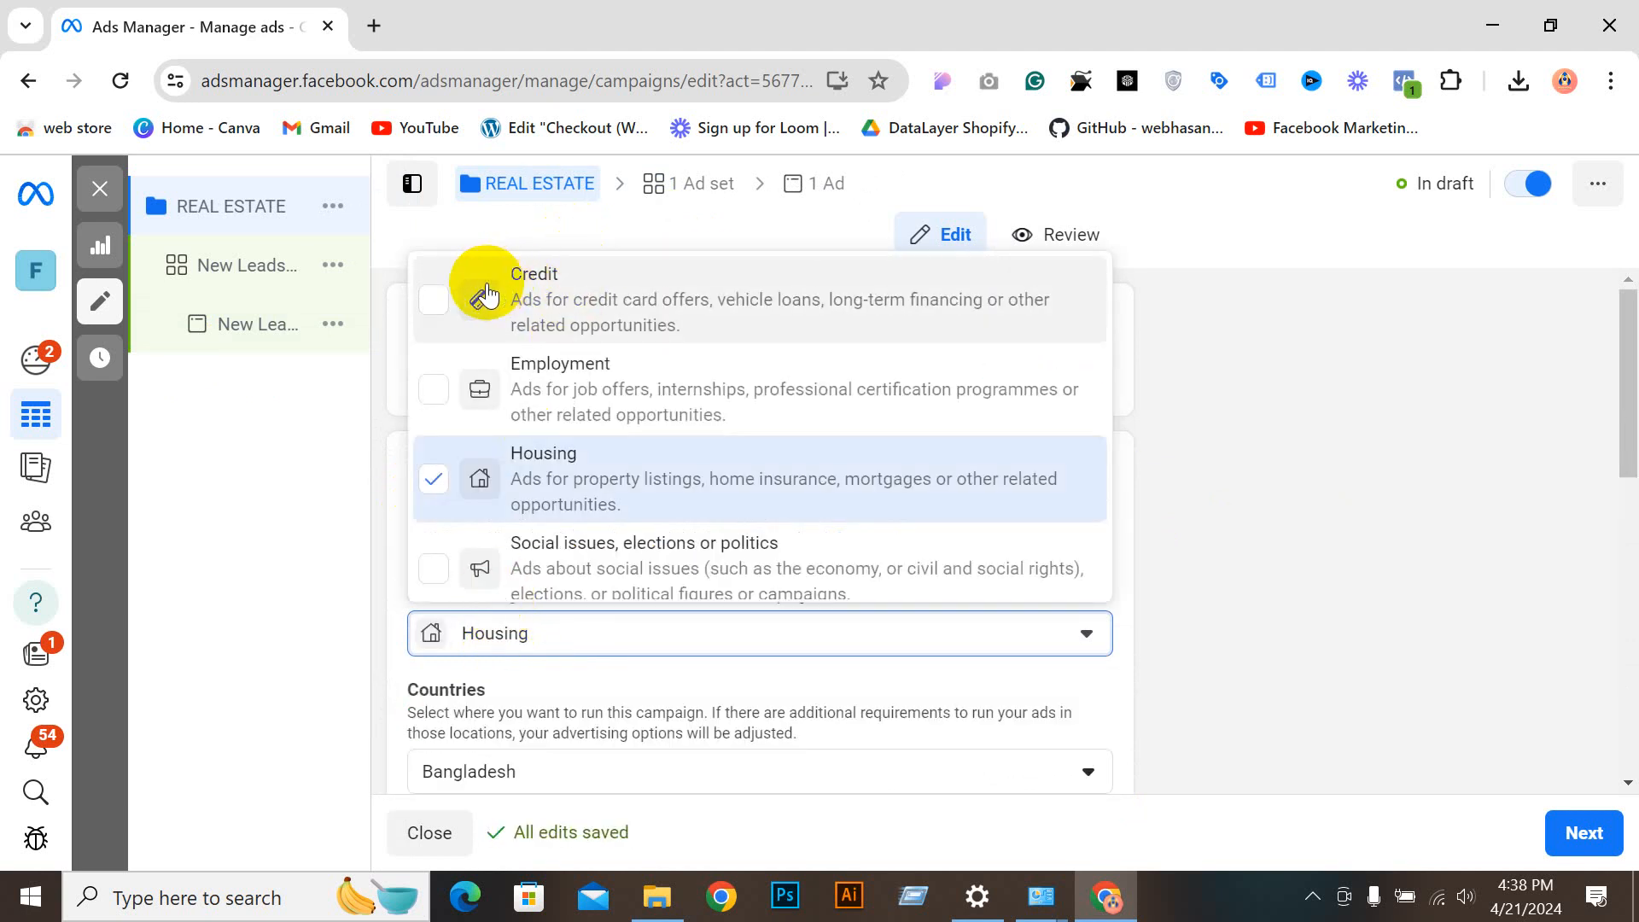
{"action": "left_click", "coordinate": [434, 300]}
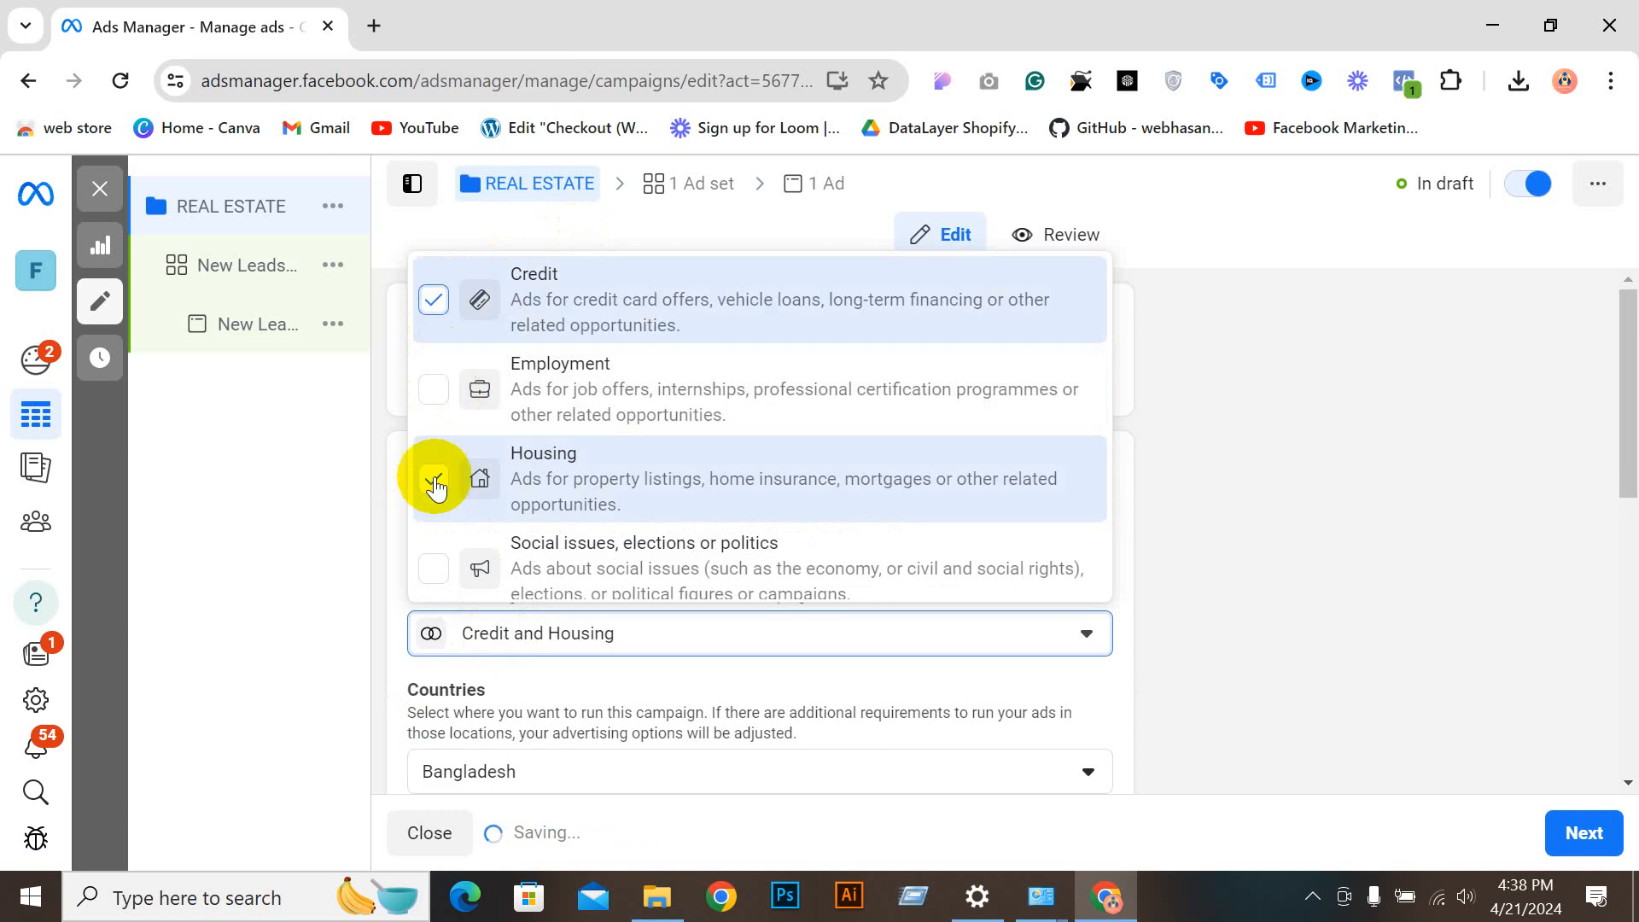
{"action": "left_click", "coordinate": [433, 299]}
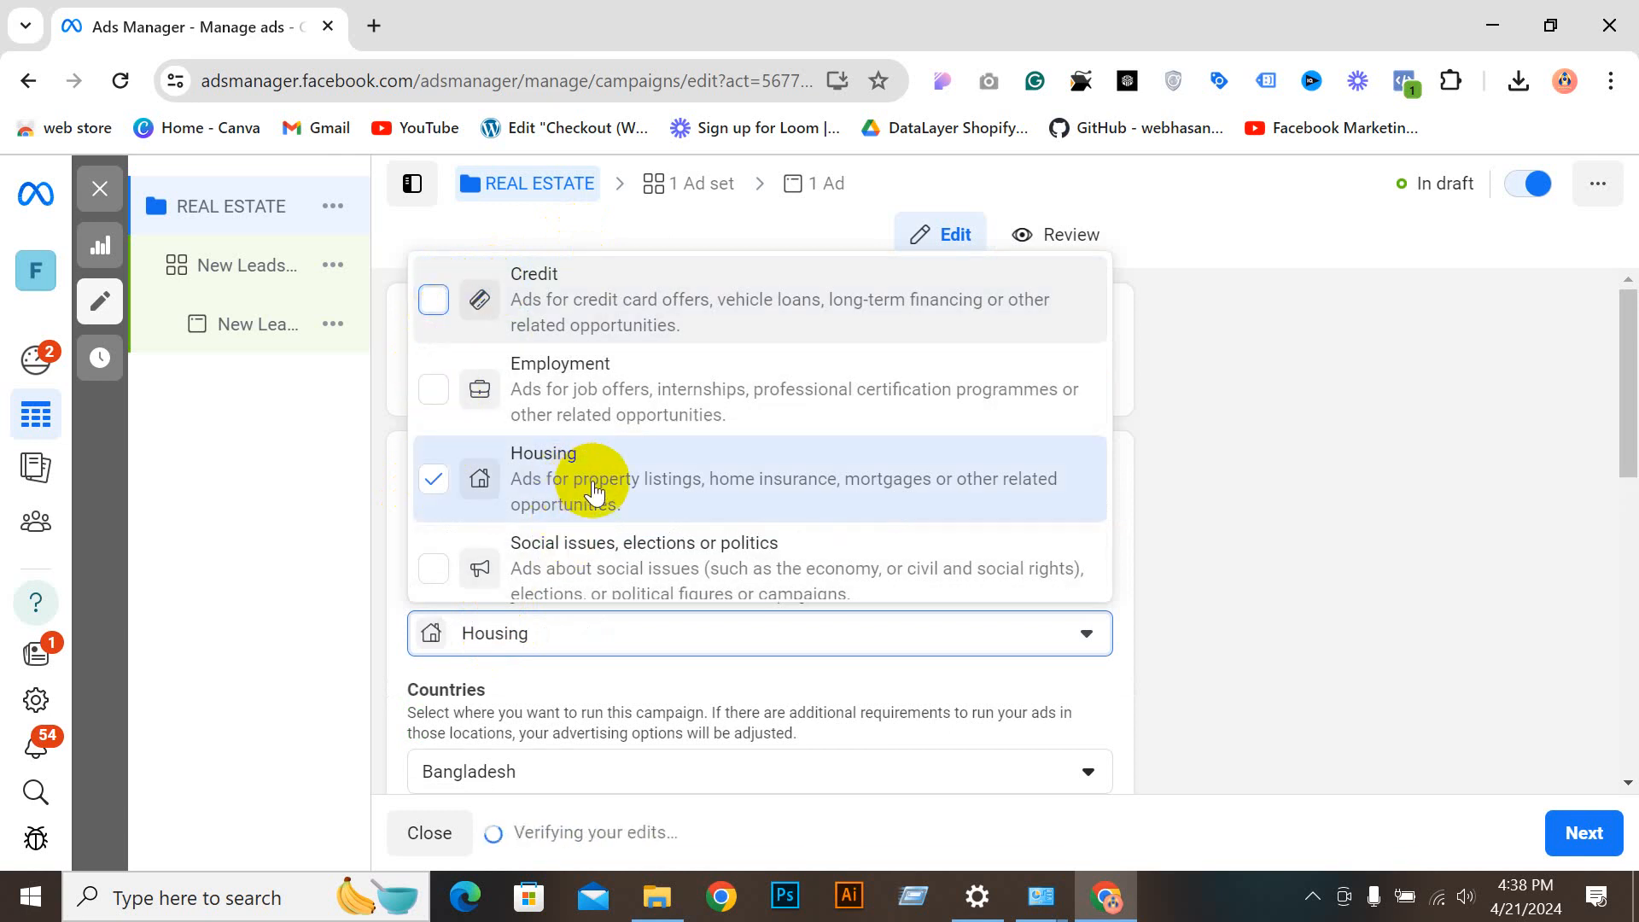
{"action": "left_click", "coordinate": [1320, 479]}
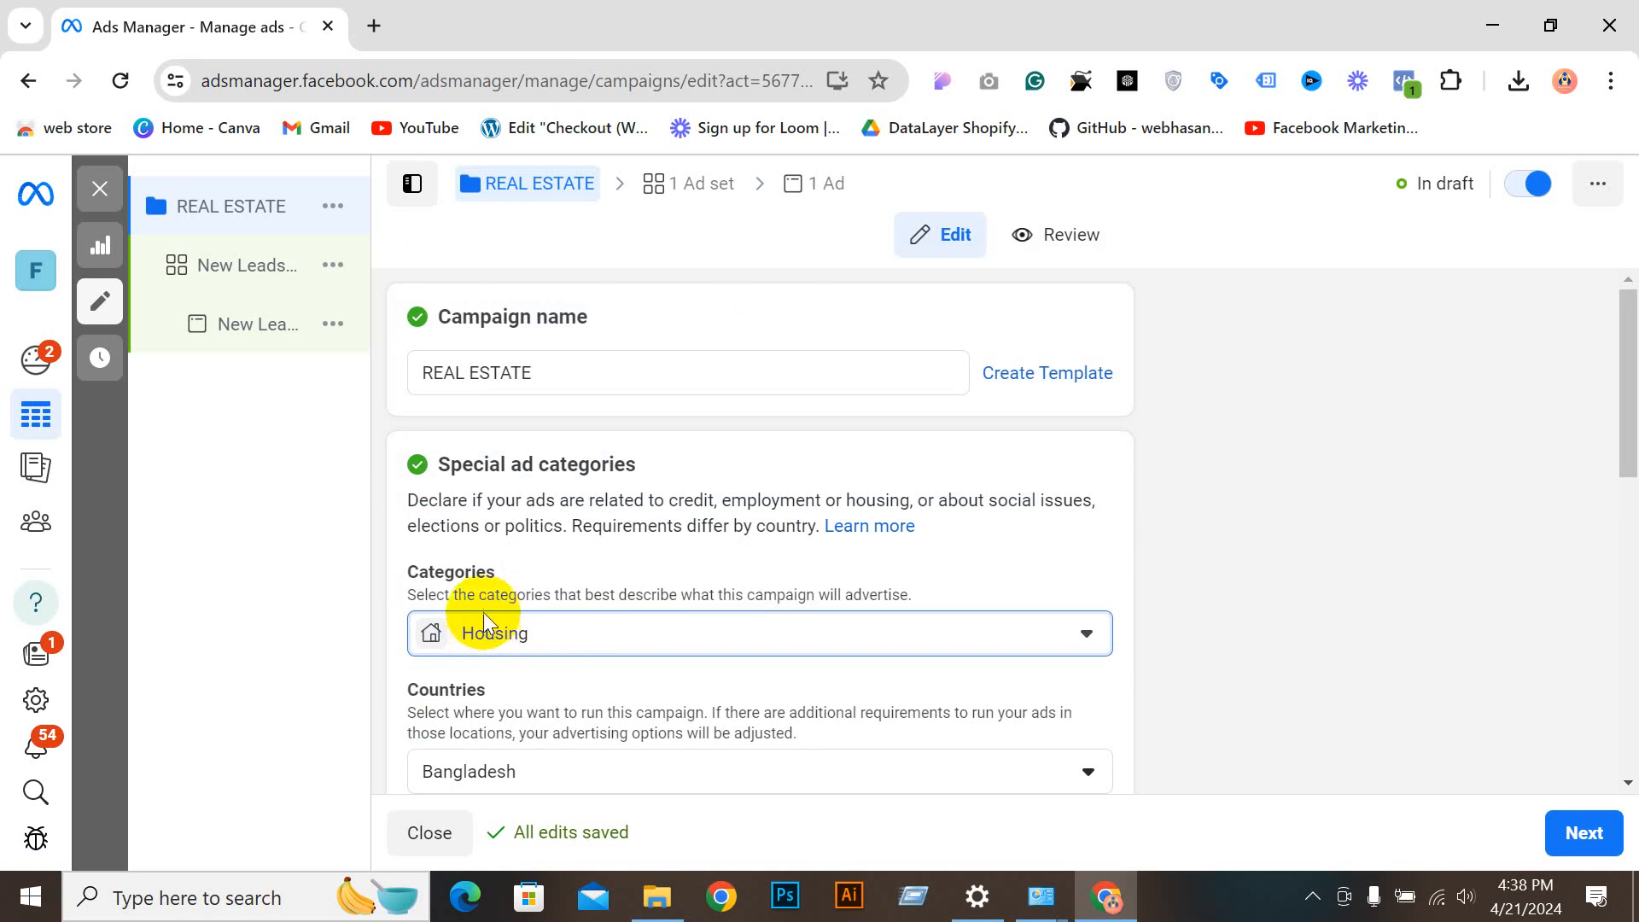
Step: Examine the country and region choices offered for the campaign's special ad category
{"action": "scroll", "coordinate": [521, 555], "scroll_direction": "down", "scroll_amount": 1}
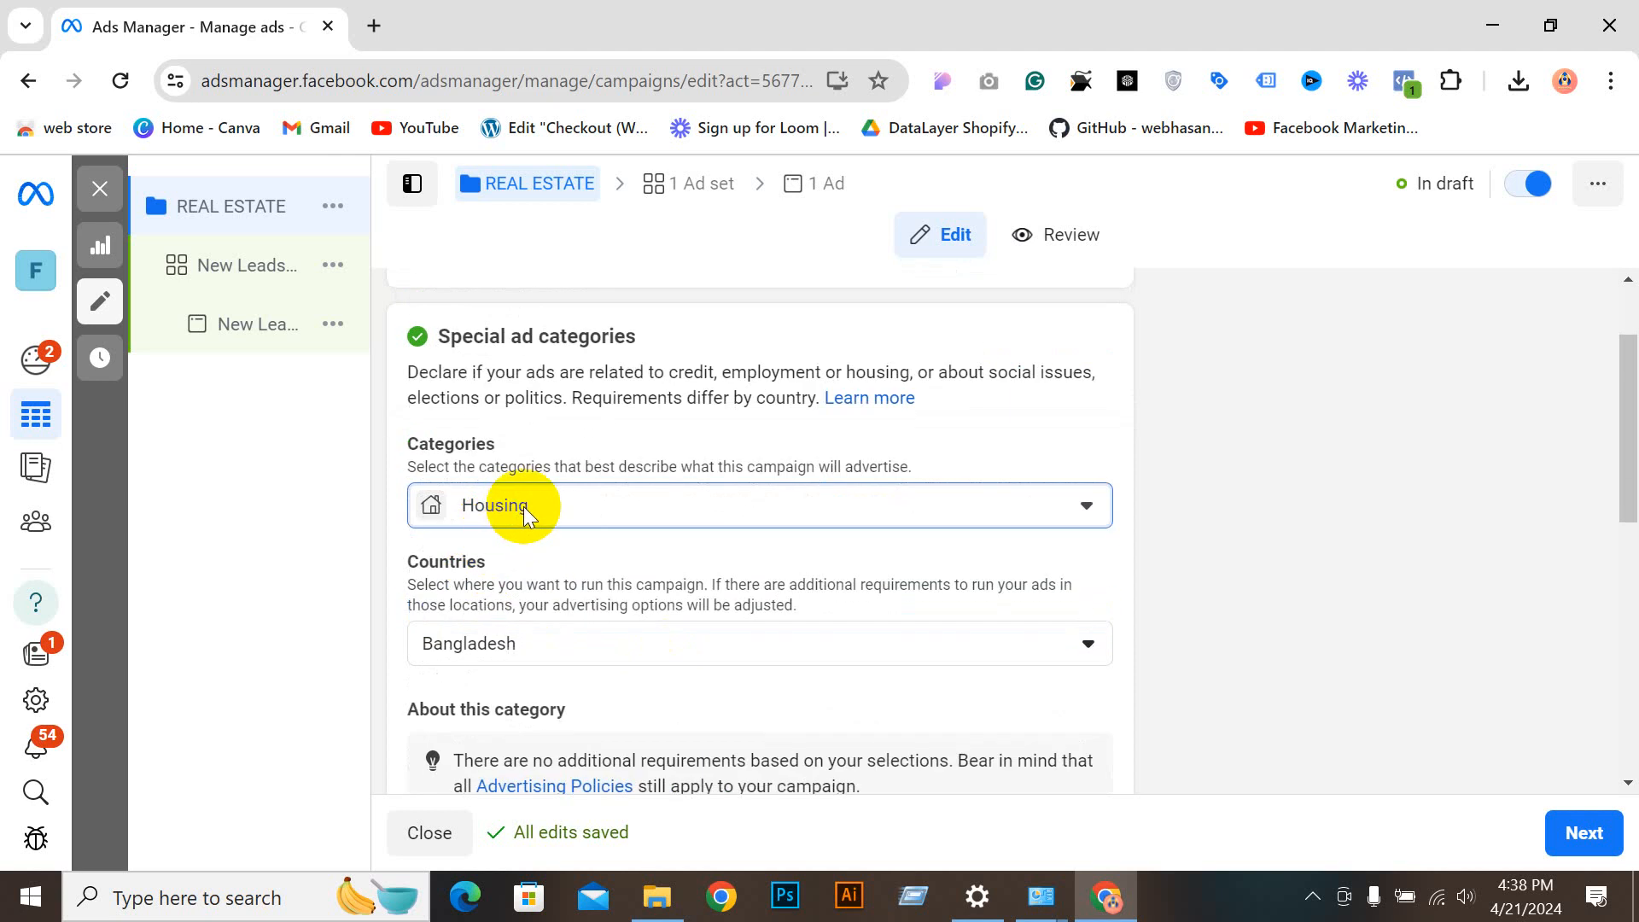
{"action": "scroll", "coordinate": [871, 511], "scroll_direction": "down", "scroll_amount": 1}
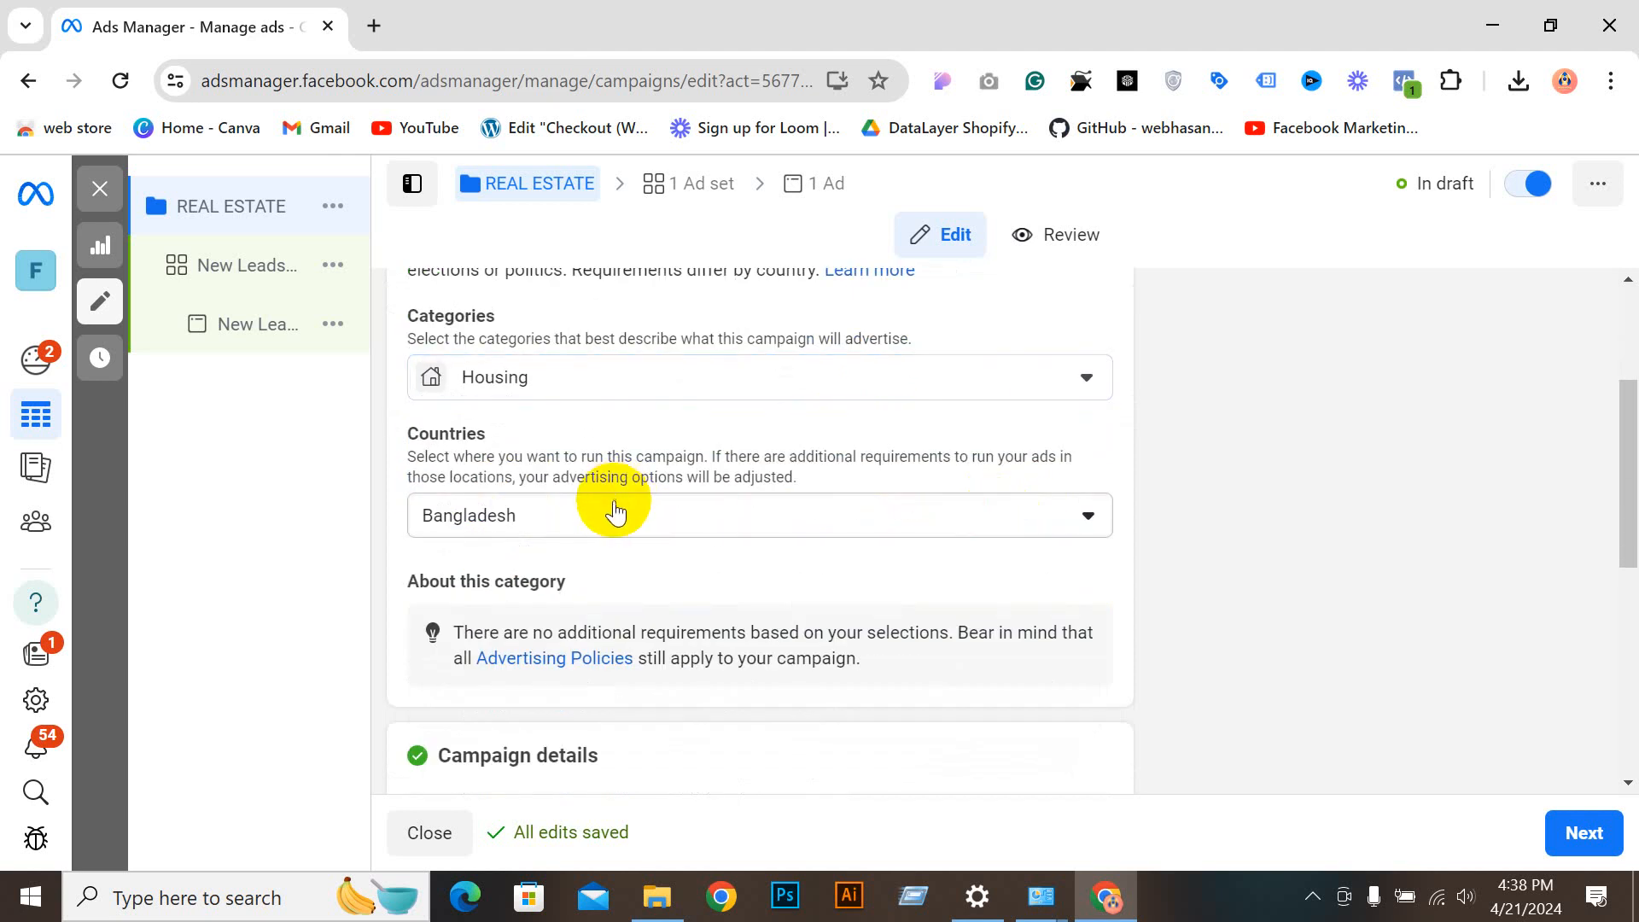
{"action": "left_click", "coordinate": [611, 515]}
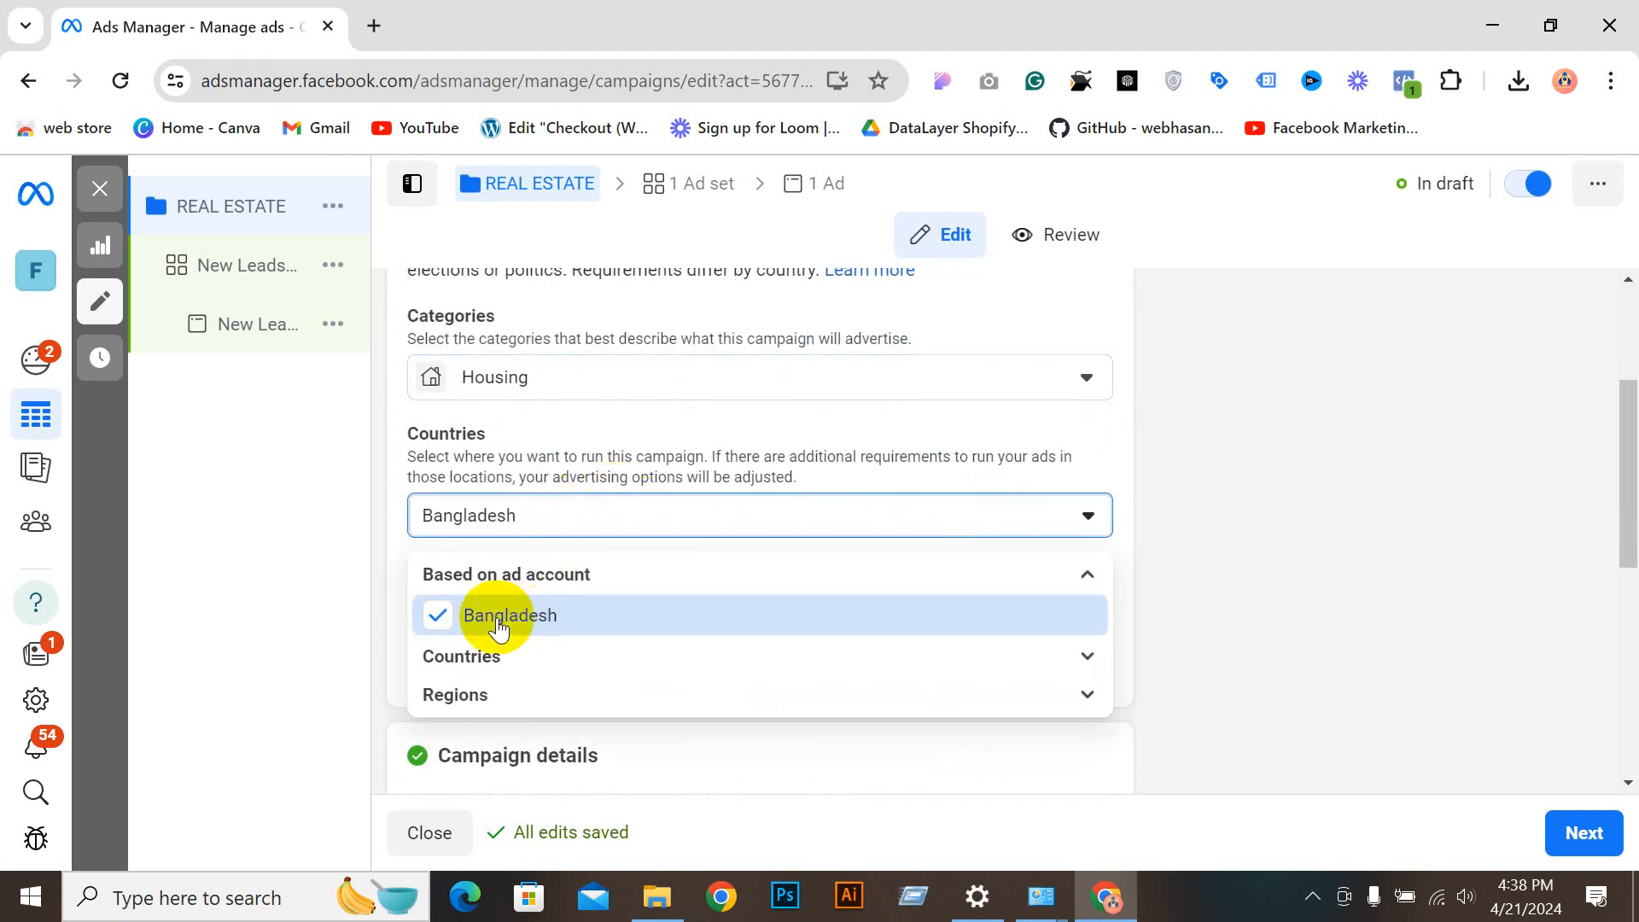
{"action": "left_click", "coordinate": [520, 693]}
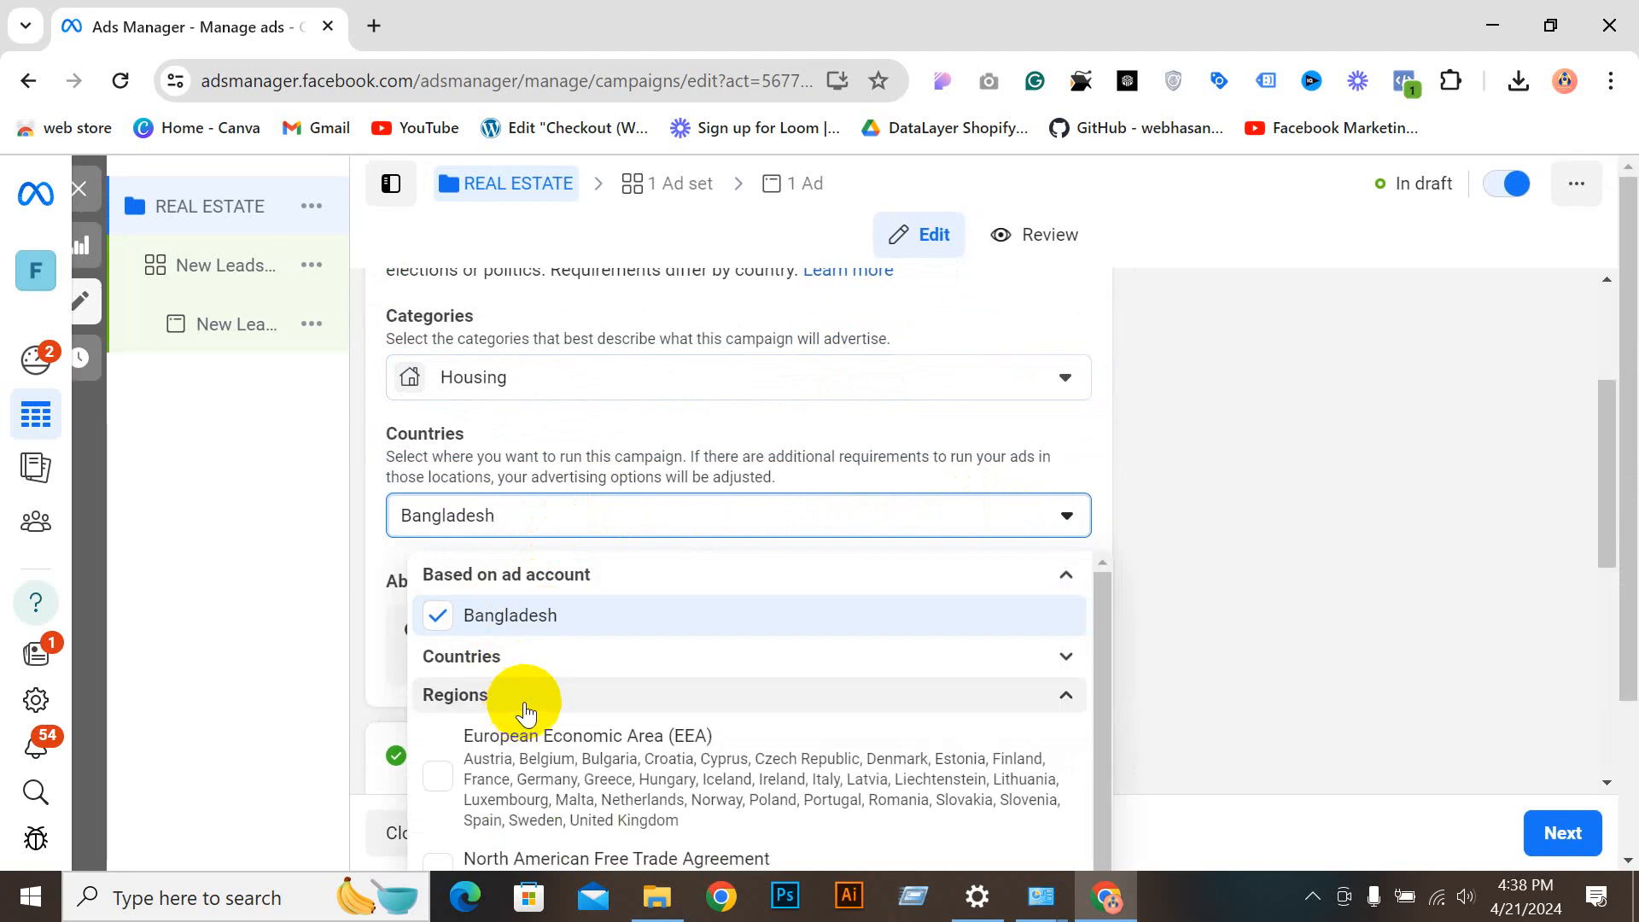
{"action": "scroll", "coordinate": [551, 696], "scroll_direction": "down", "scroll_amount": 3}
{"action": "scroll", "coordinate": [555, 713], "scroll_direction": "down", "scroll_amount": 5}
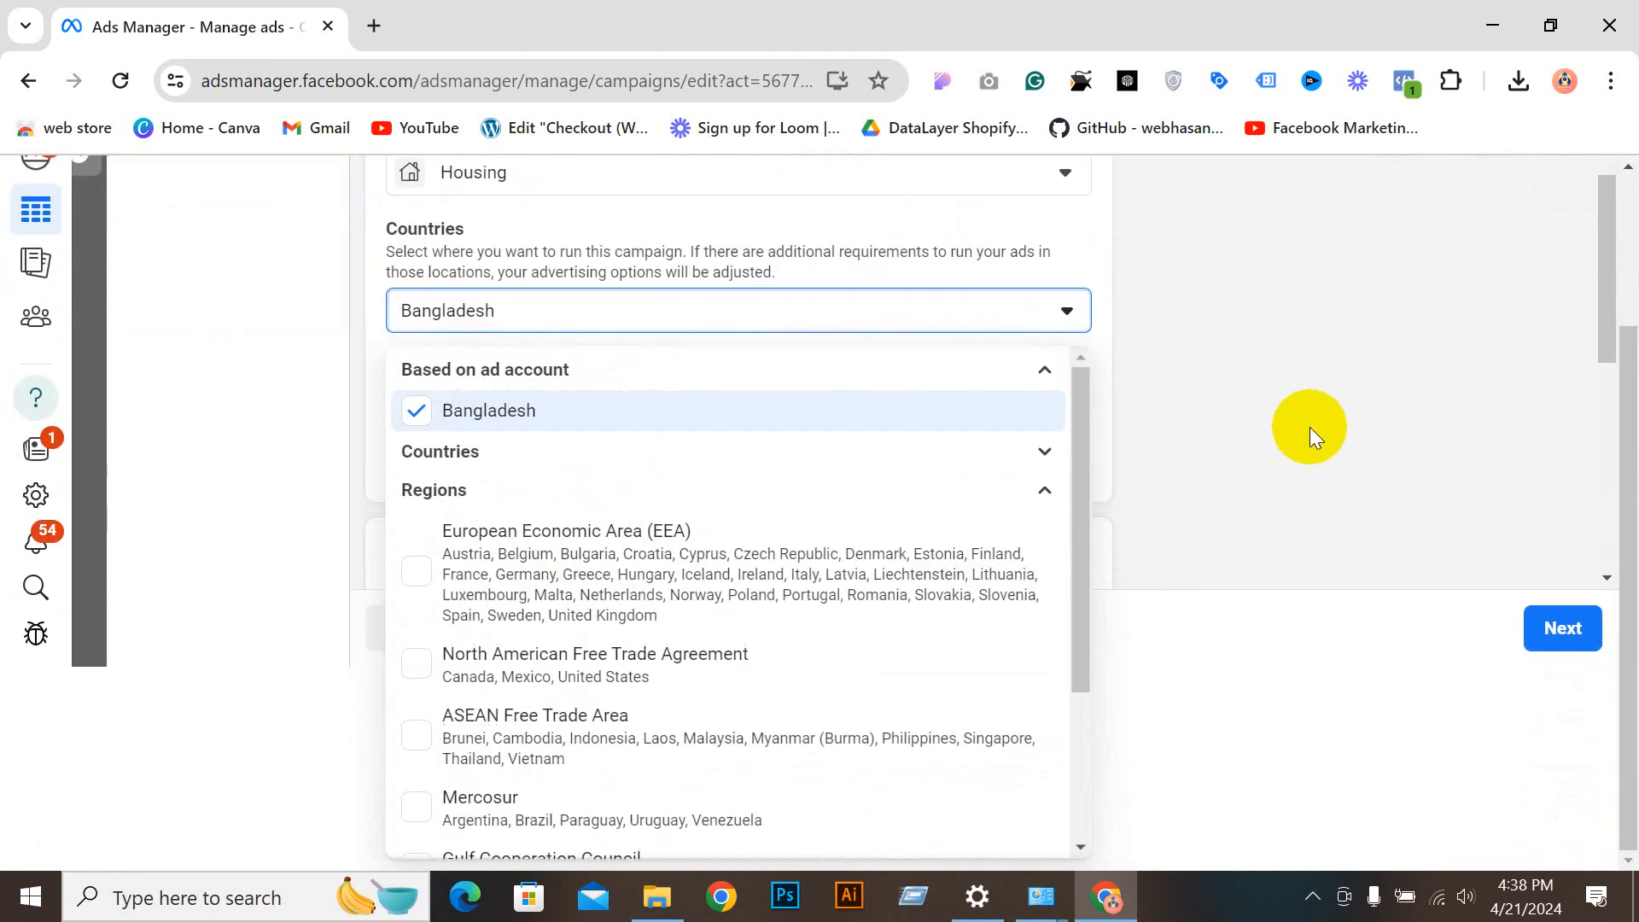
{"action": "left_click", "coordinate": [1310, 427]}
{"action": "scroll", "coordinate": [960, 603], "scroll_direction": "down", "scroll_amount": 2}
{"action": "left_click", "coordinate": [607, 391]}
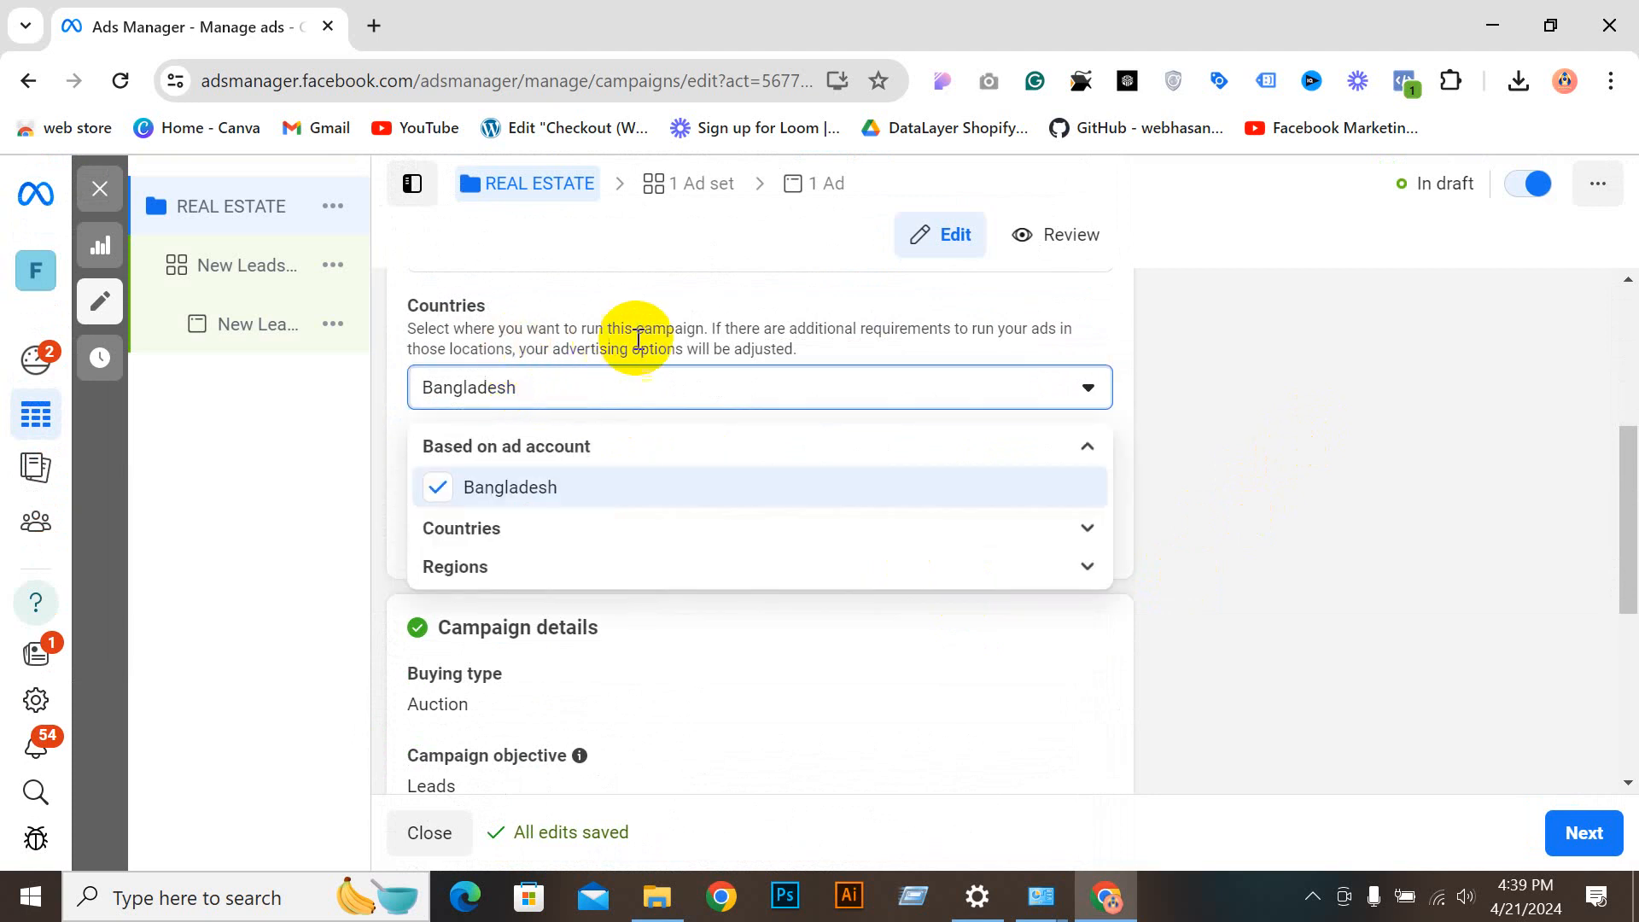
{"action": "left_click", "coordinate": [1361, 447]}
Step: Continue to the ad set and set its conversion location to Instant Forms
{"action": "scroll", "coordinate": [1058, 632], "scroll_direction": "down", "scroll_amount": 5}
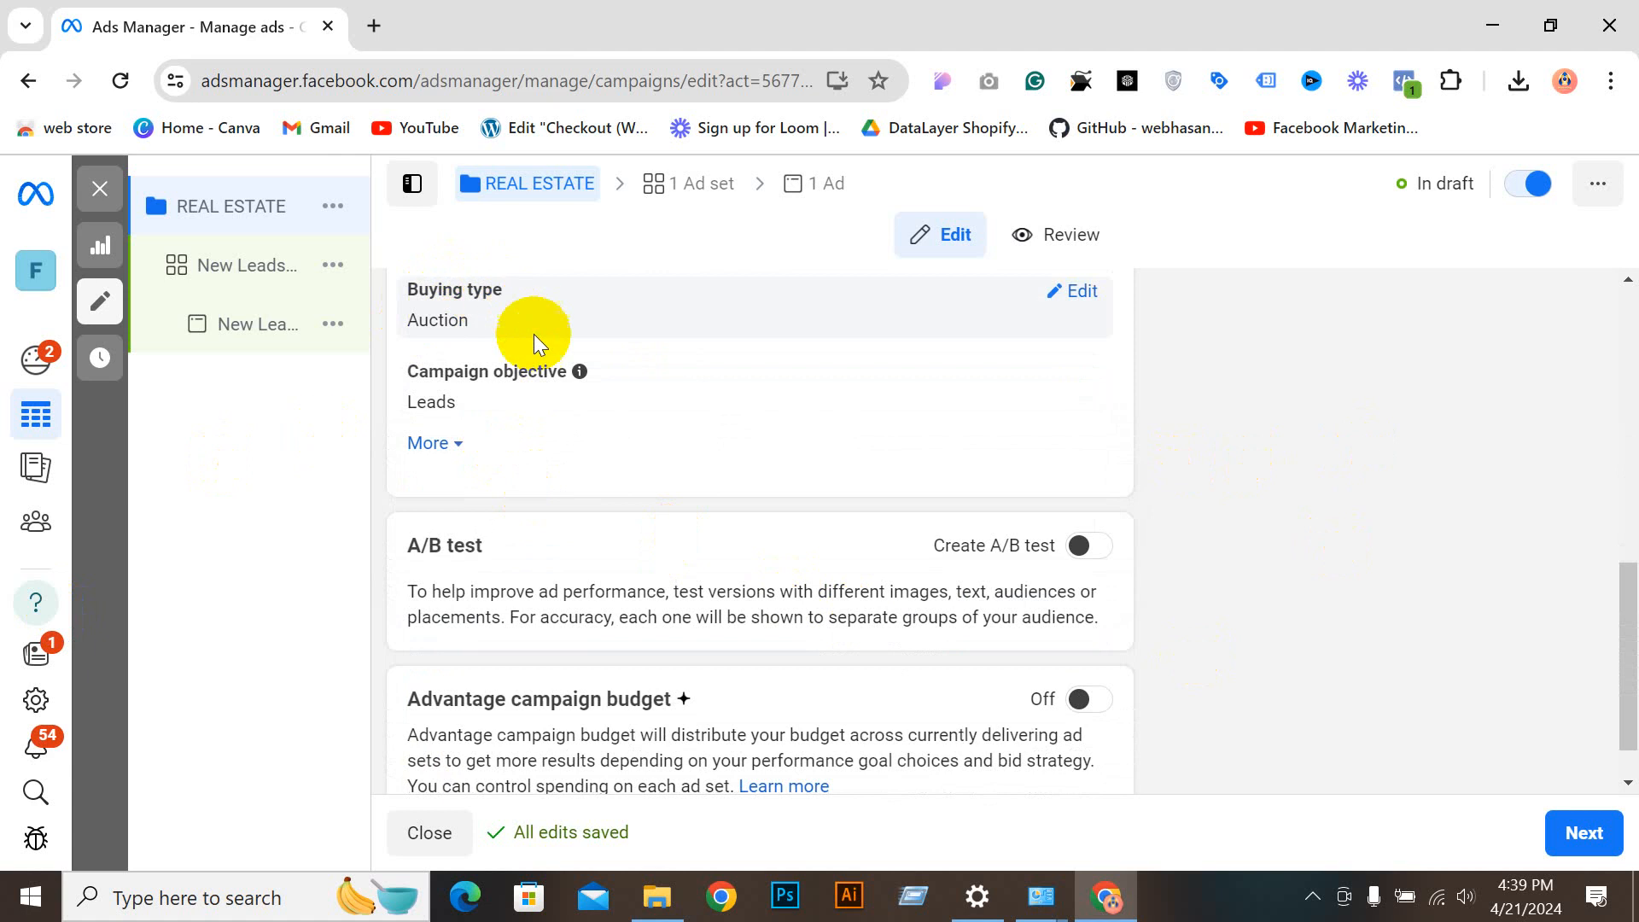
{"action": "scroll", "coordinate": [428, 437], "scroll_direction": "down", "scroll_amount": 1}
{"action": "left_click", "coordinate": [1575, 832]}
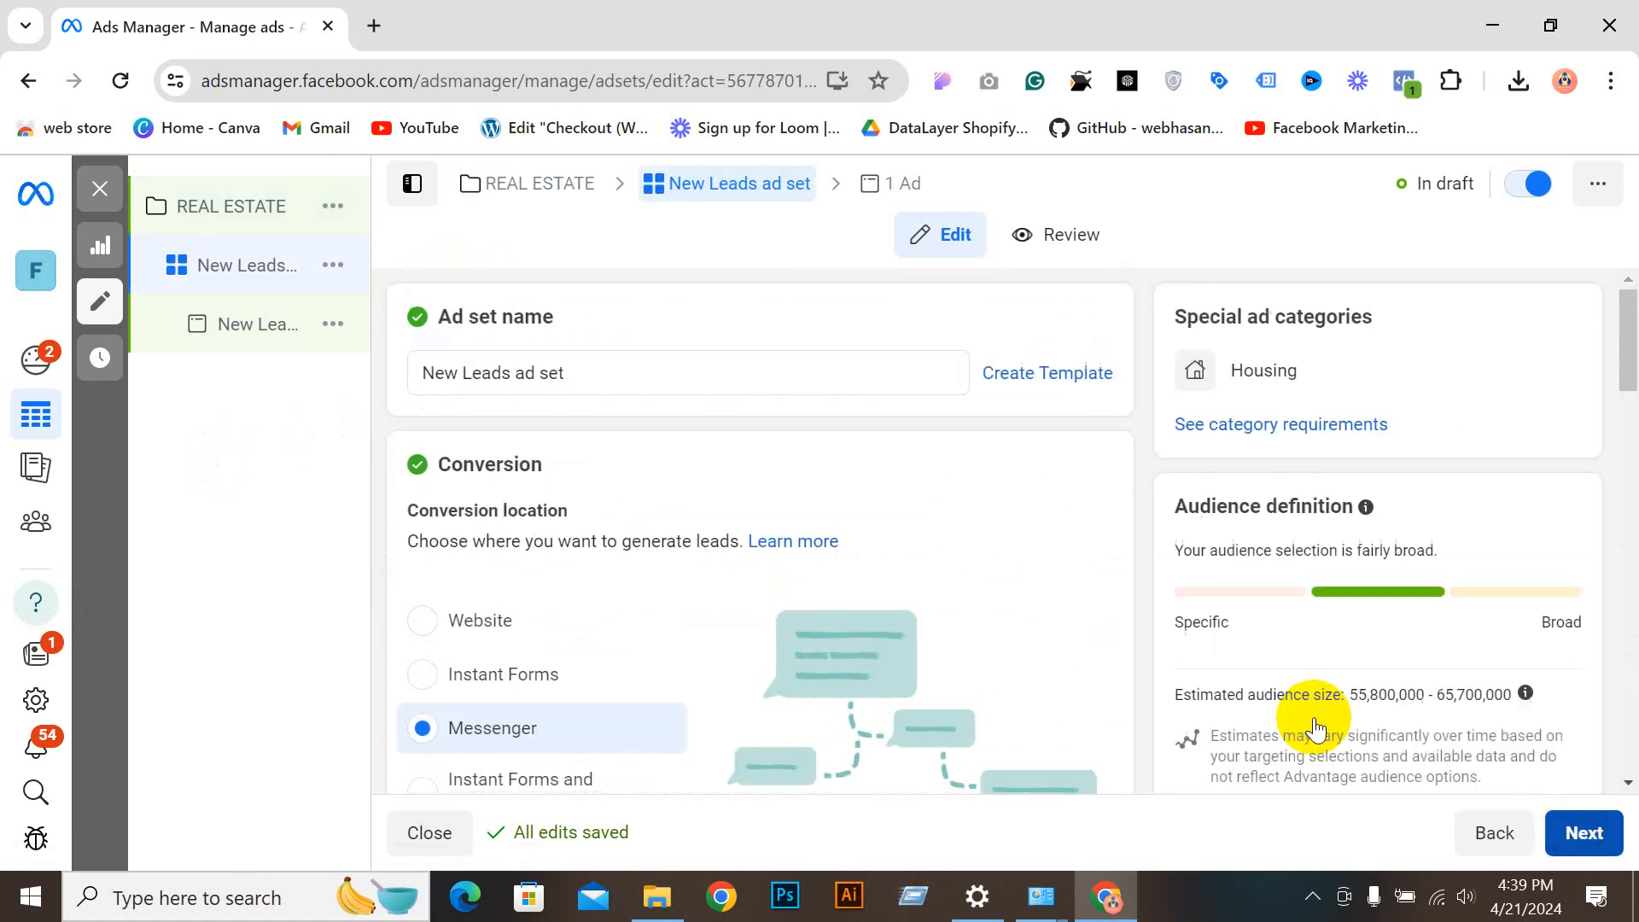
{"action": "scroll", "coordinate": [837, 515], "scroll_direction": "down", "scroll_amount": 3}
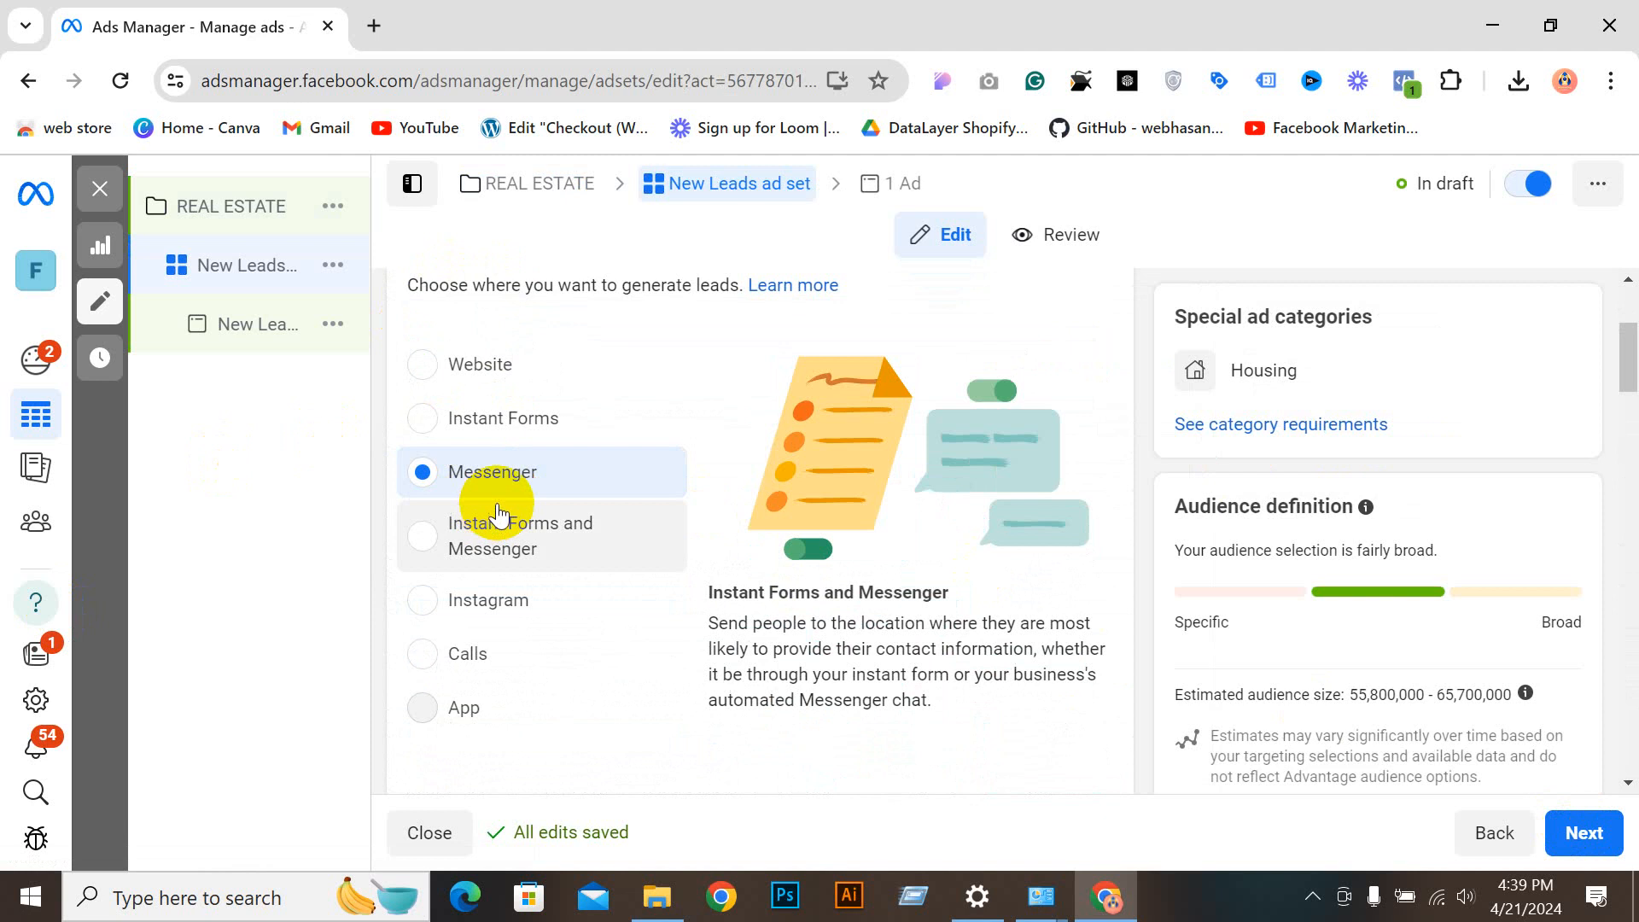
{"action": "scroll", "coordinate": [495, 516], "scroll_direction": "up", "scroll_amount": 2}
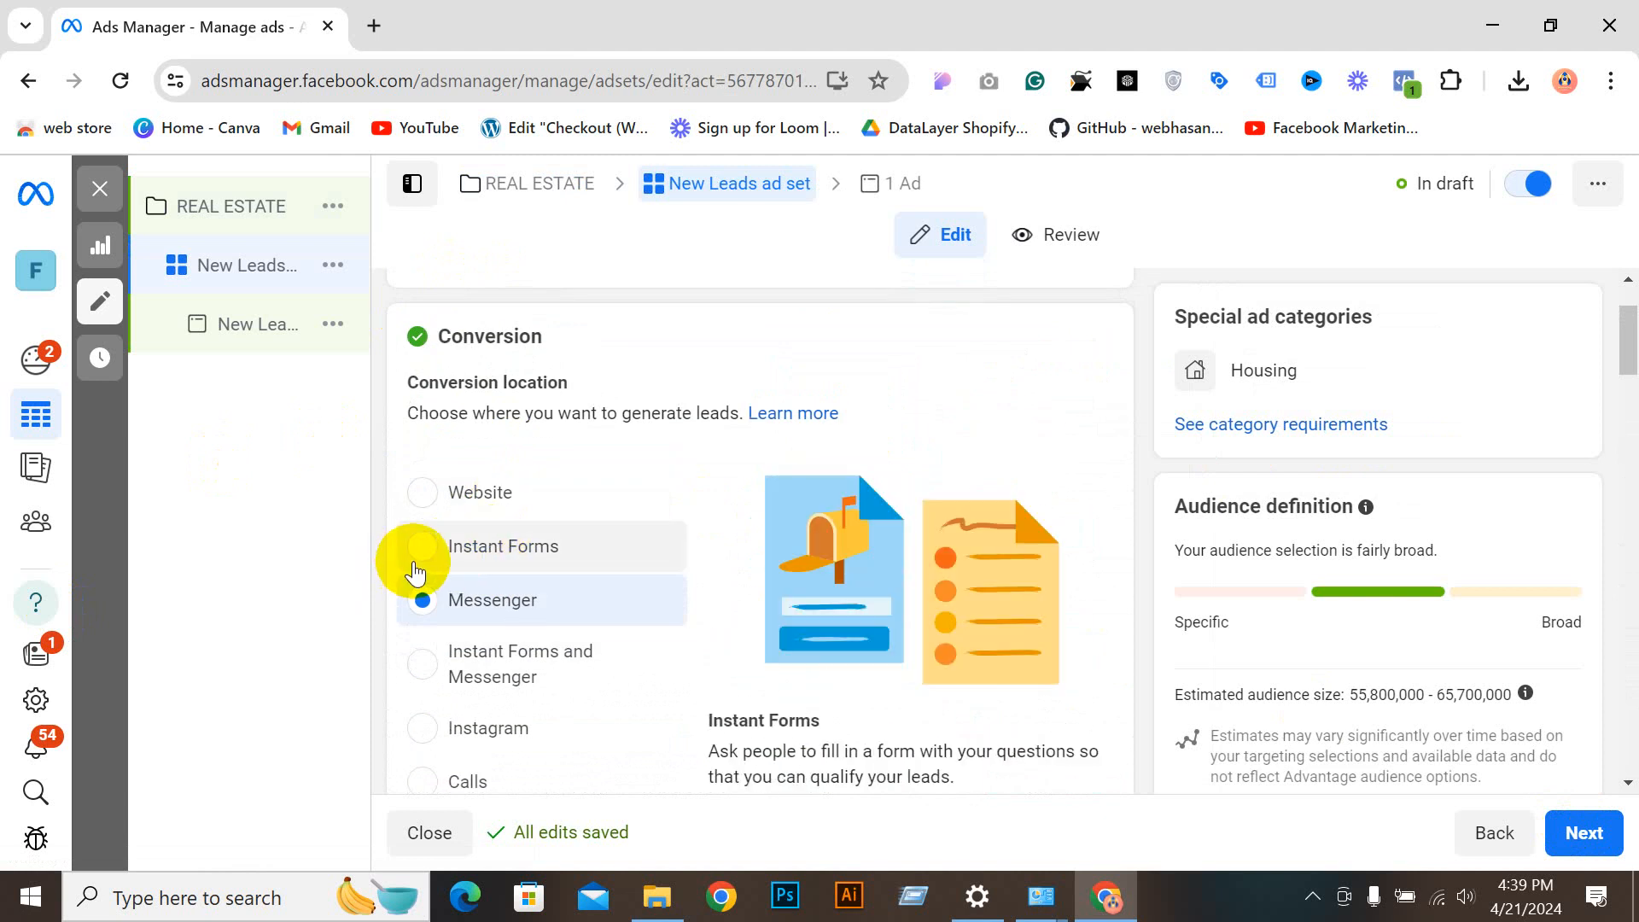
{"action": "left_click", "coordinate": [414, 564]}
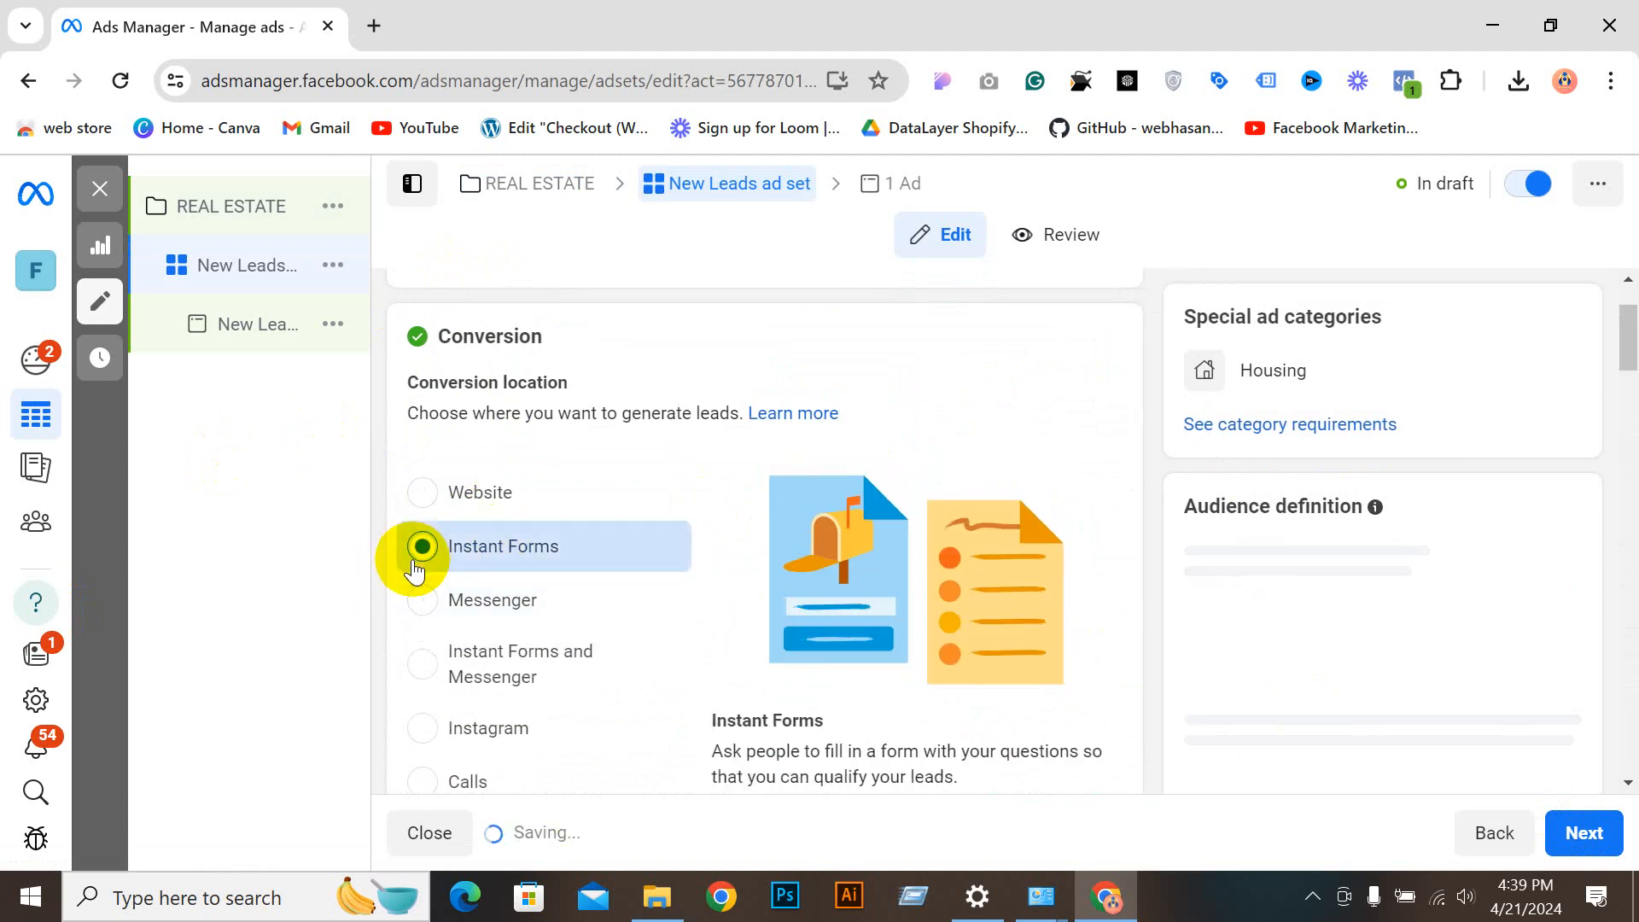
Step: Pick Beycart - Digital Agency as the ad set's Facebook Page and check its Lead Ad Terms
{"action": "scroll", "coordinate": [589, 435], "scroll_direction": "down", "scroll_amount": 2}
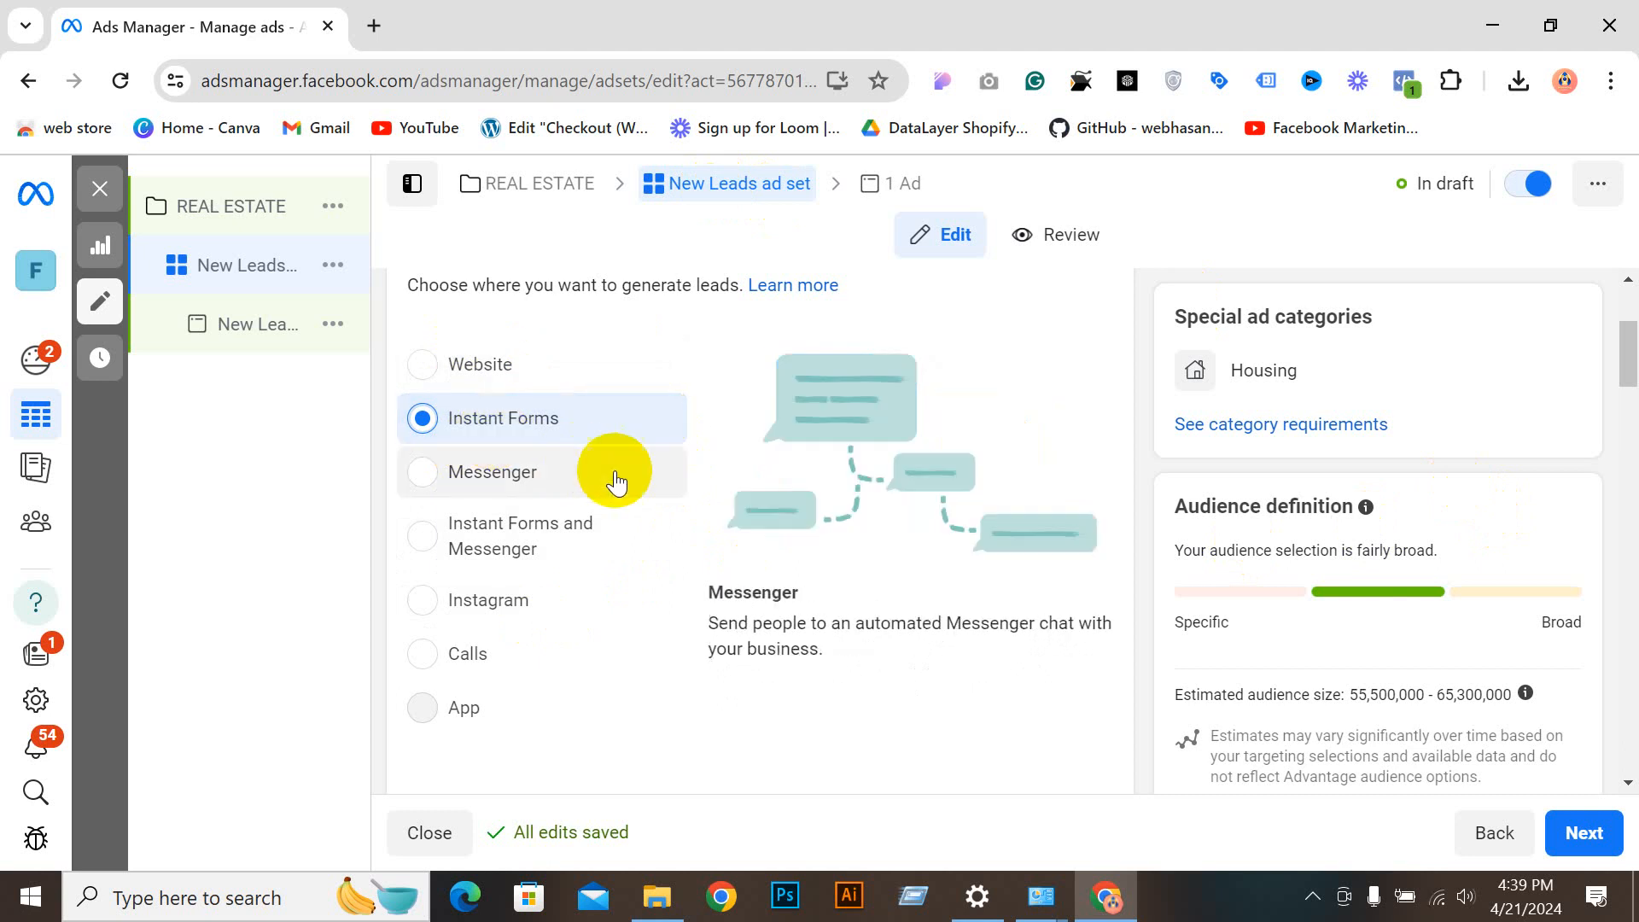
{"action": "scroll", "coordinate": [762, 443], "scroll_direction": "down", "scroll_amount": 4}
{"action": "scroll", "coordinate": [763, 486], "scroll_direction": "down", "scroll_amount": 2}
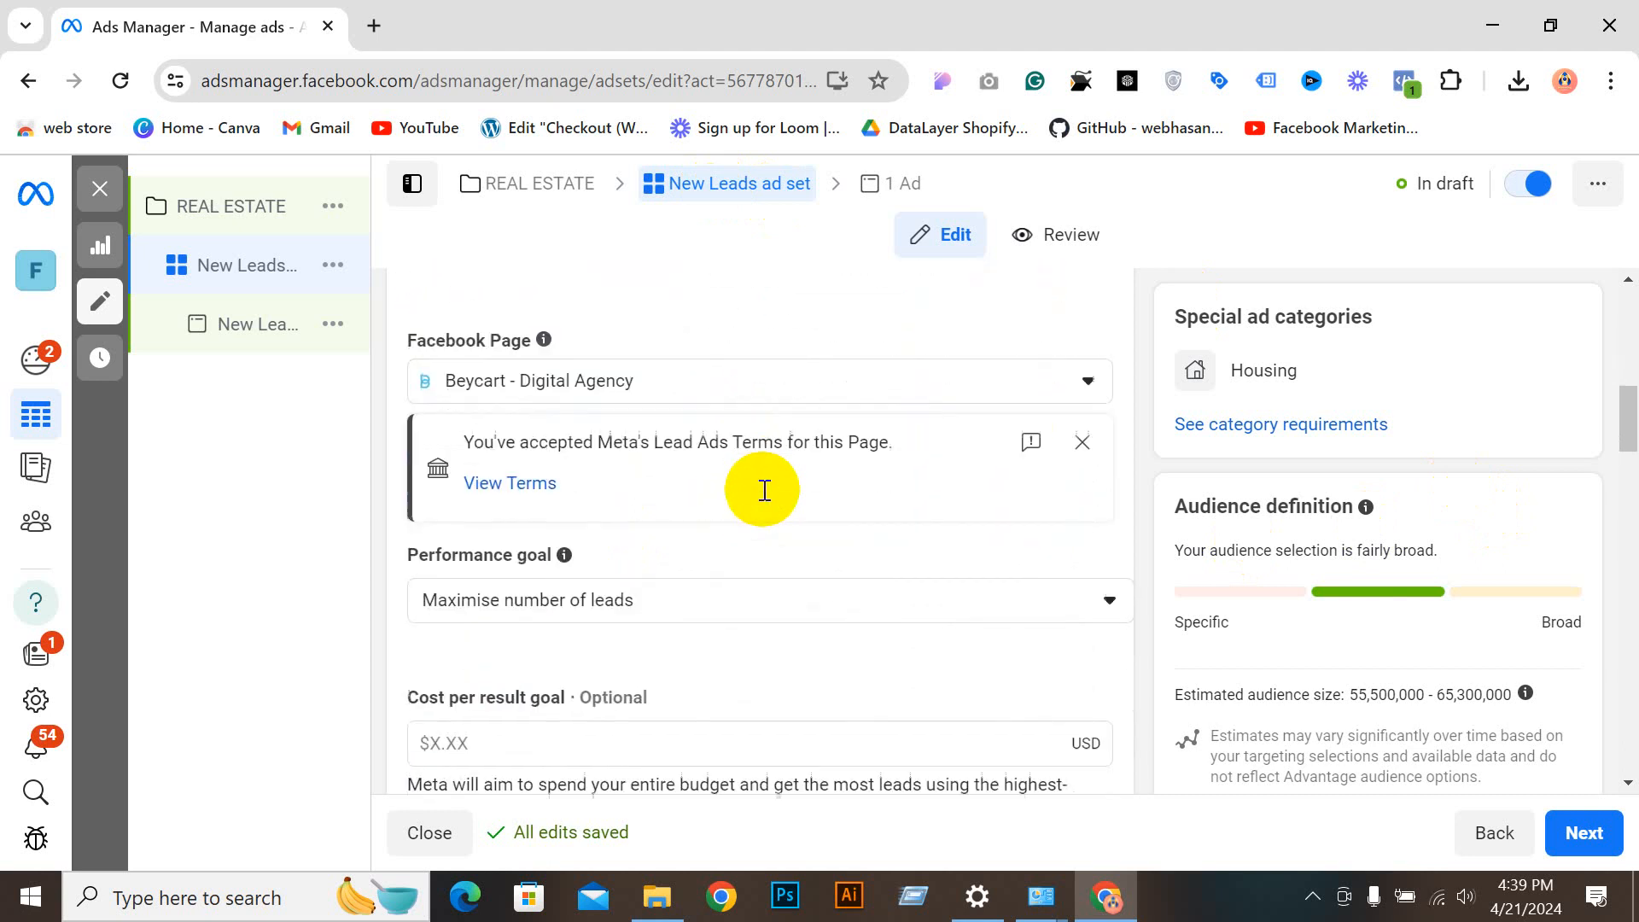
{"action": "left_click", "coordinate": [670, 392]}
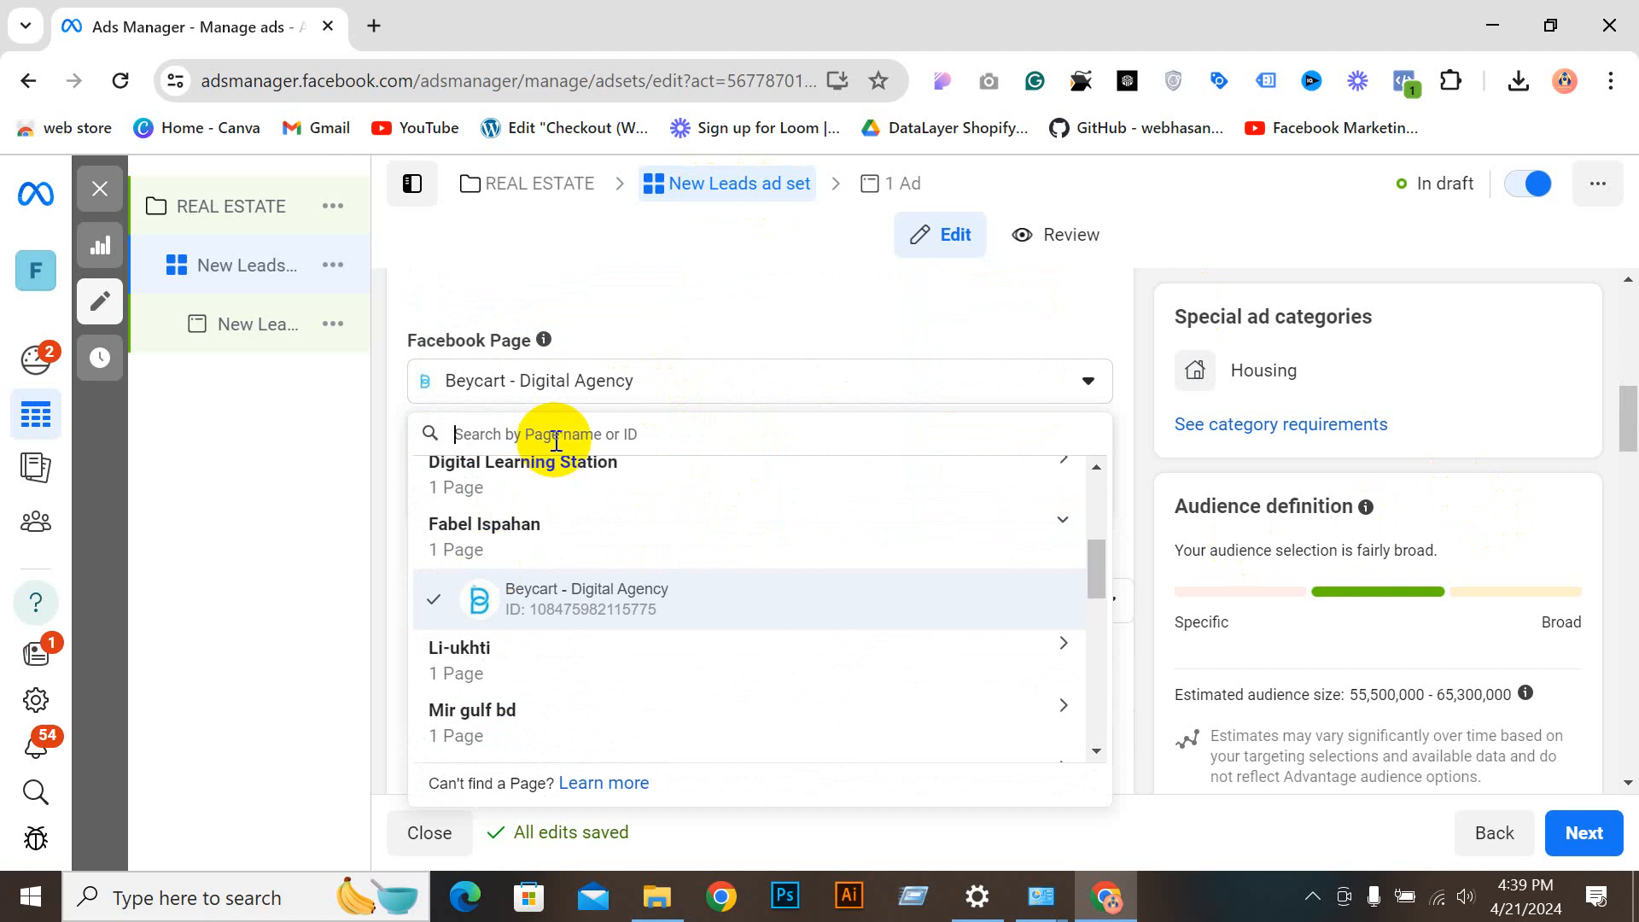
{"action": "scroll", "coordinate": [597, 578], "scroll_direction": "down", "scroll_amount": 10}
{"action": "scroll", "coordinate": [628, 687], "scroll_direction": "up", "scroll_amount": 15}
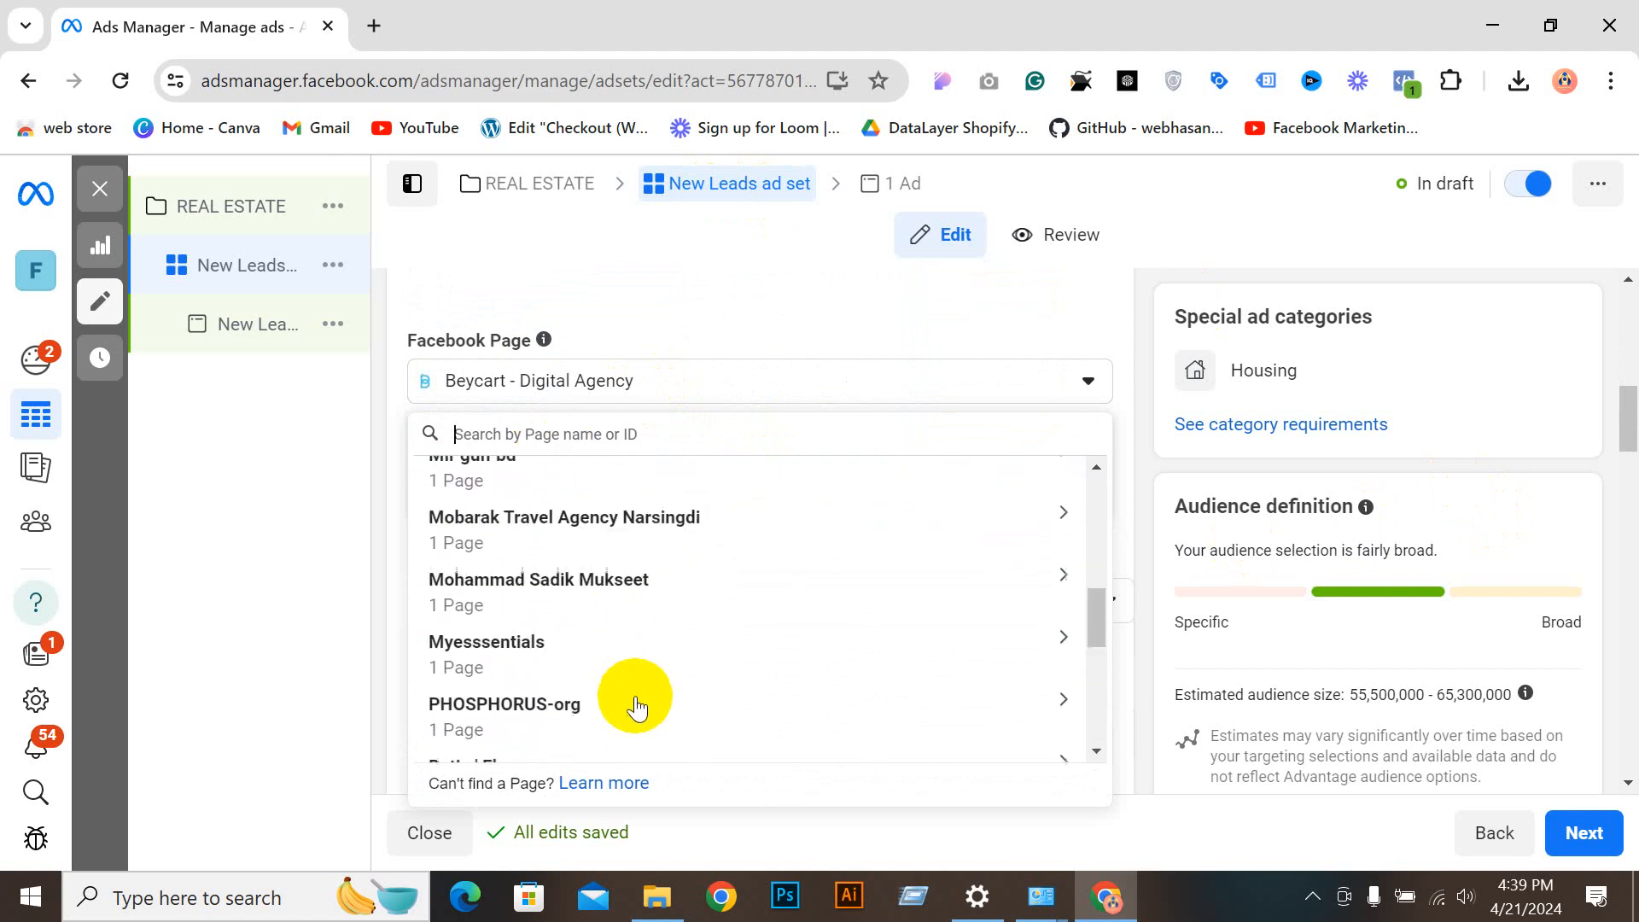
{"action": "scroll", "coordinate": [534, 565], "scroll_direction": "up", "scroll_amount": 3}
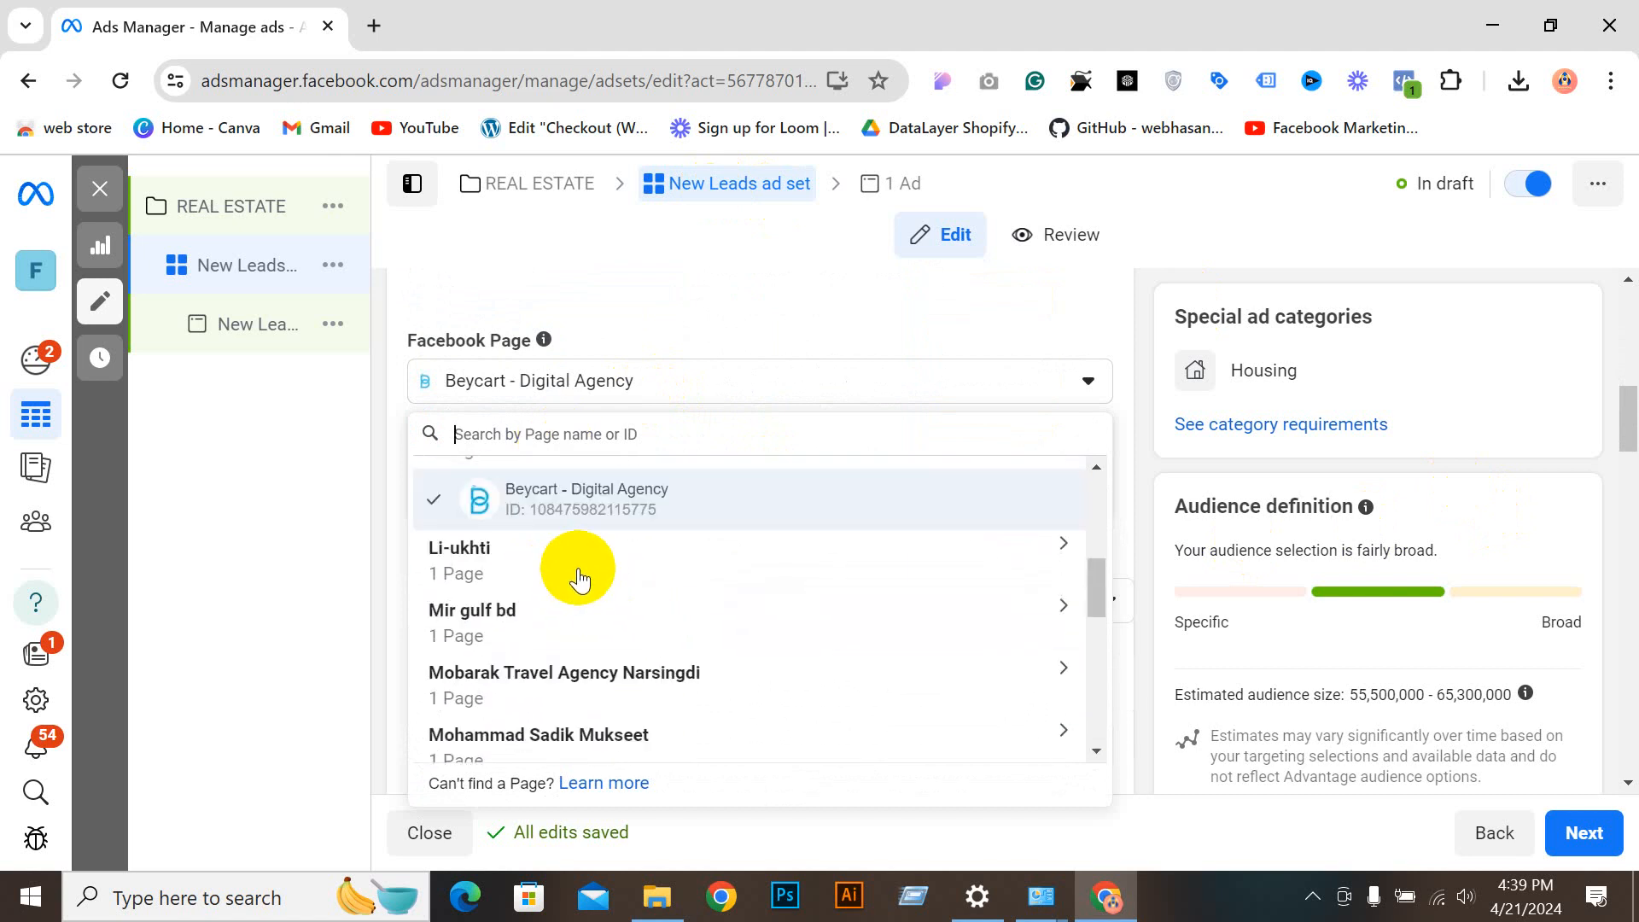
{"action": "left_click", "coordinate": [479, 496]}
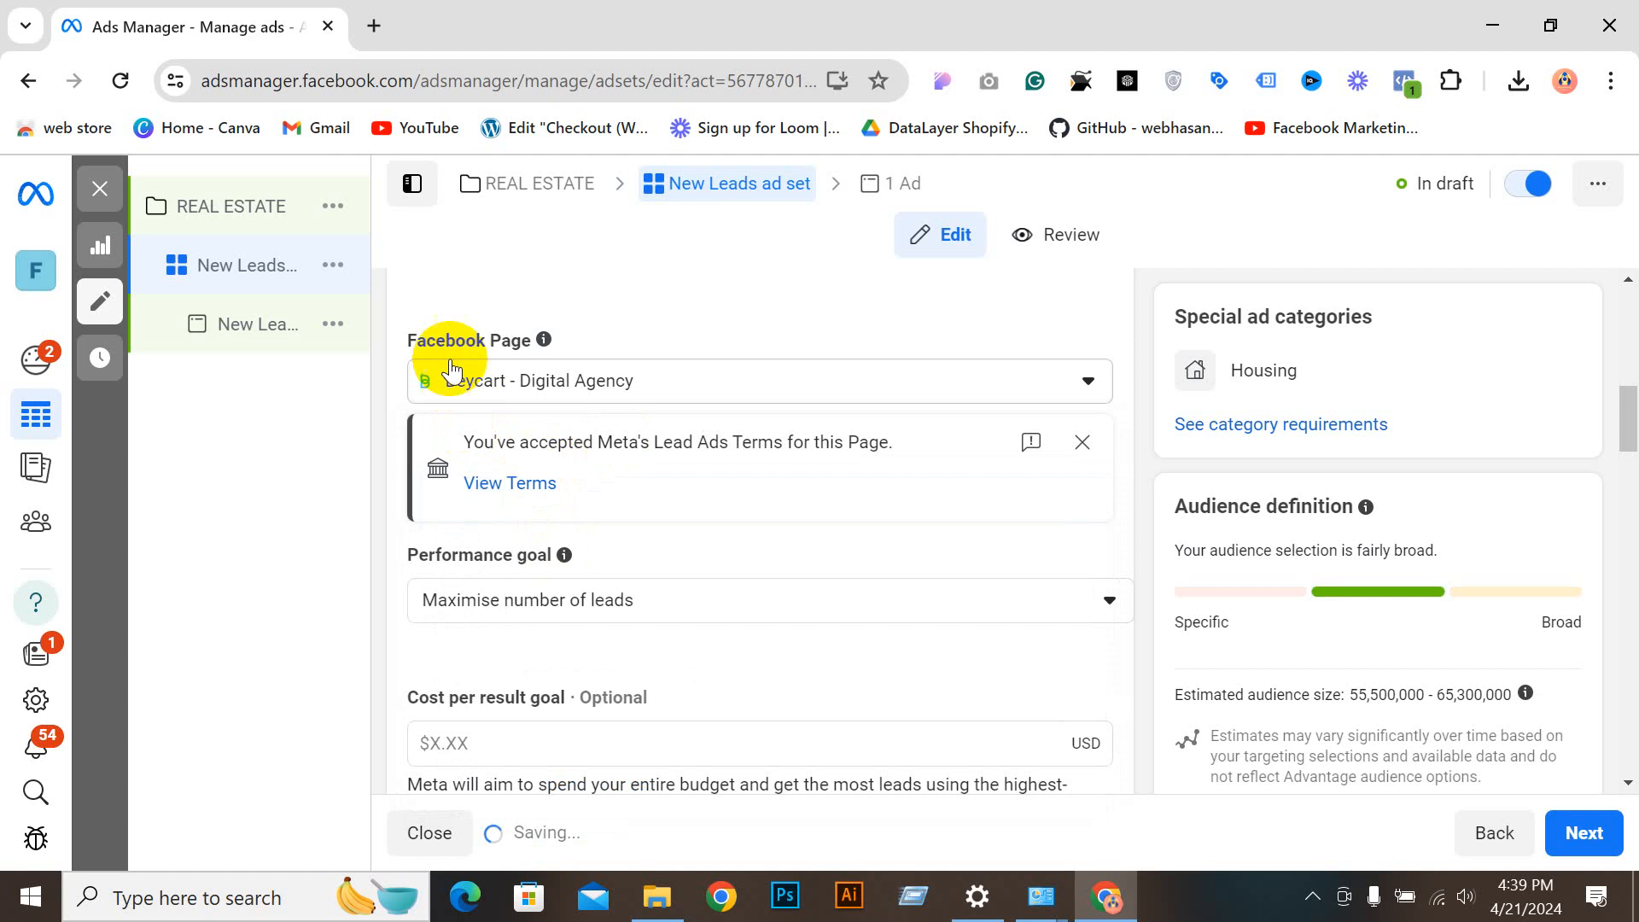
{"action": "left_click", "coordinate": [530, 487]}
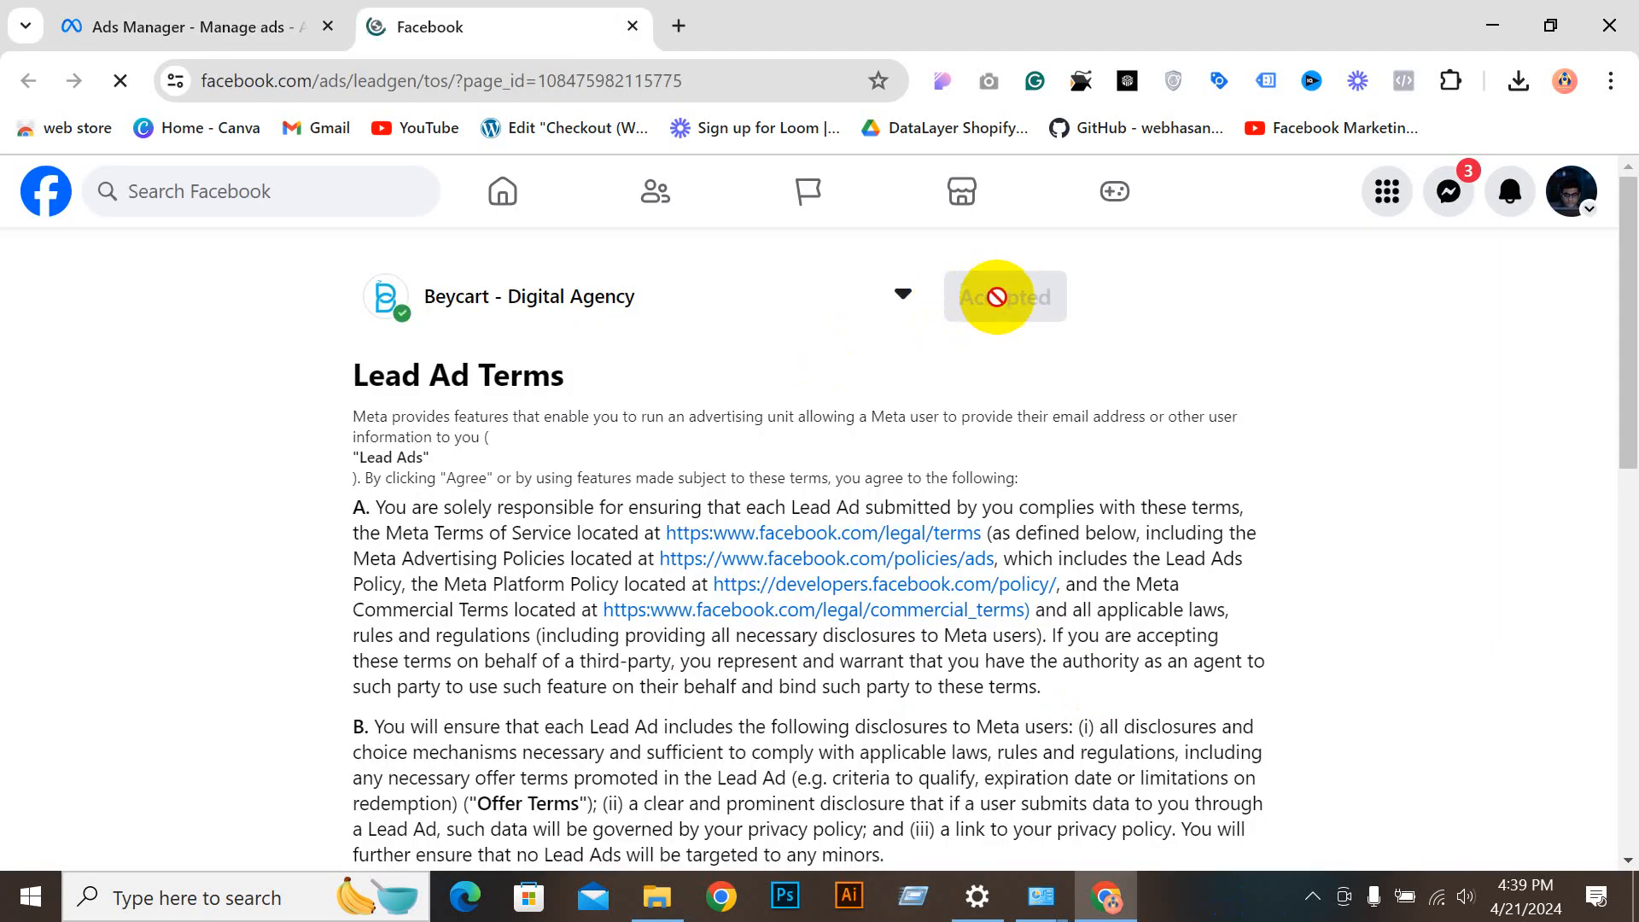
{"action": "left_click", "coordinate": [268, 29]}
Step: Check the ad set's daily budget amount in its budget and schedule settings
{"action": "scroll", "coordinate": [850, 507], "scroll_direction": "down", "scroll_amount": 3}
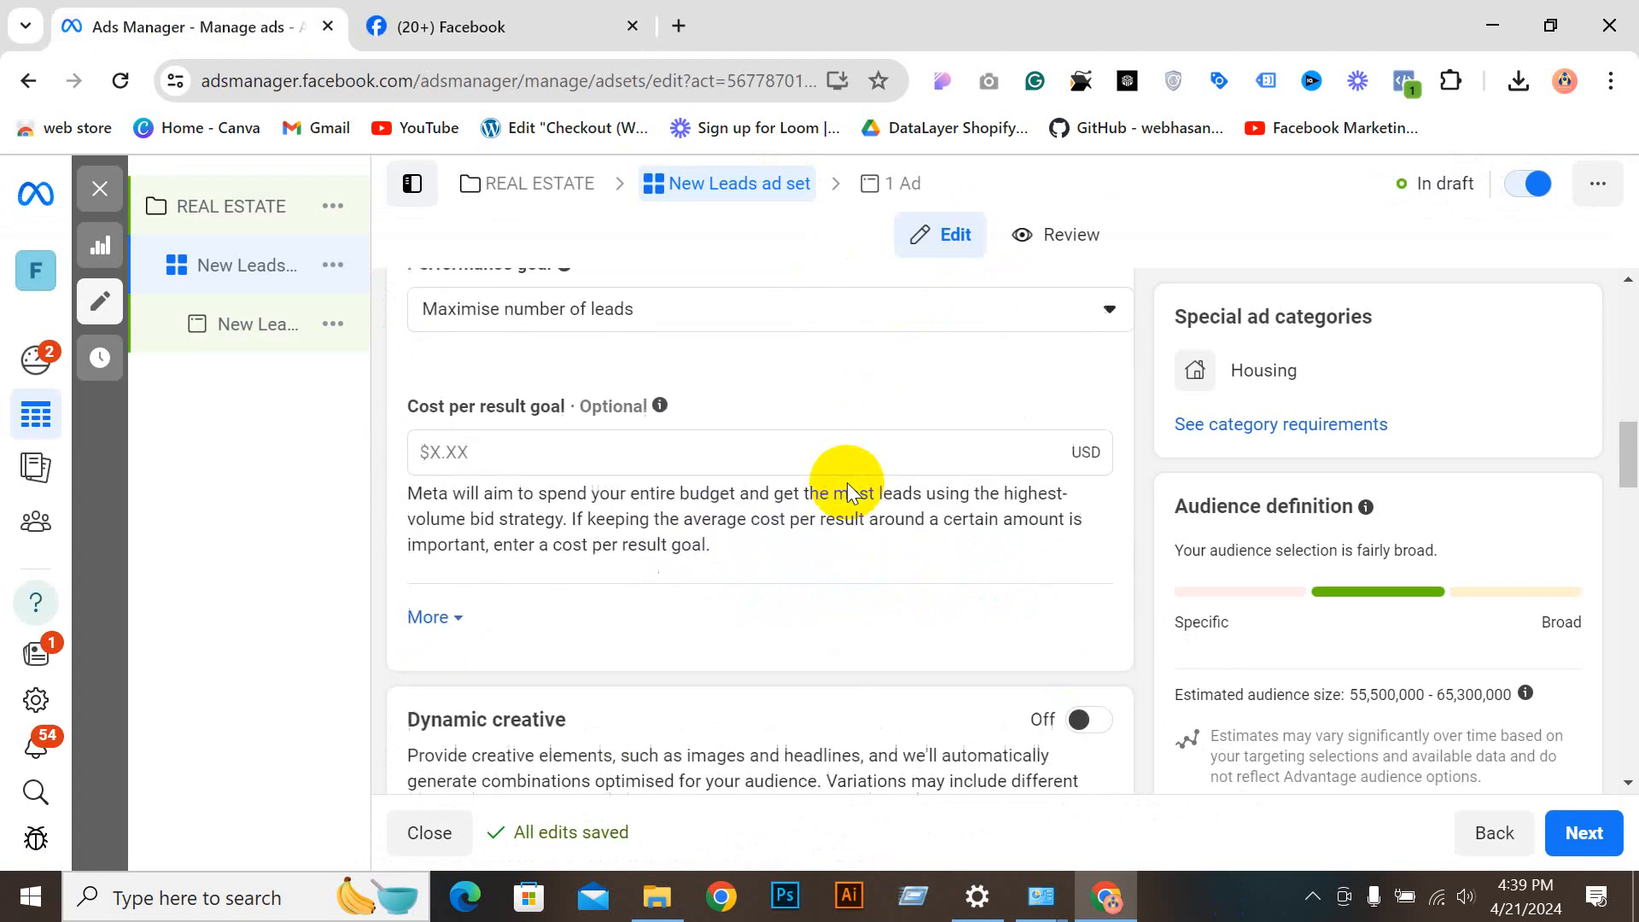
{"action": "scroll", "coordinate": [847, 494], "scroll_direction": "down", "scroll_amount": 5}
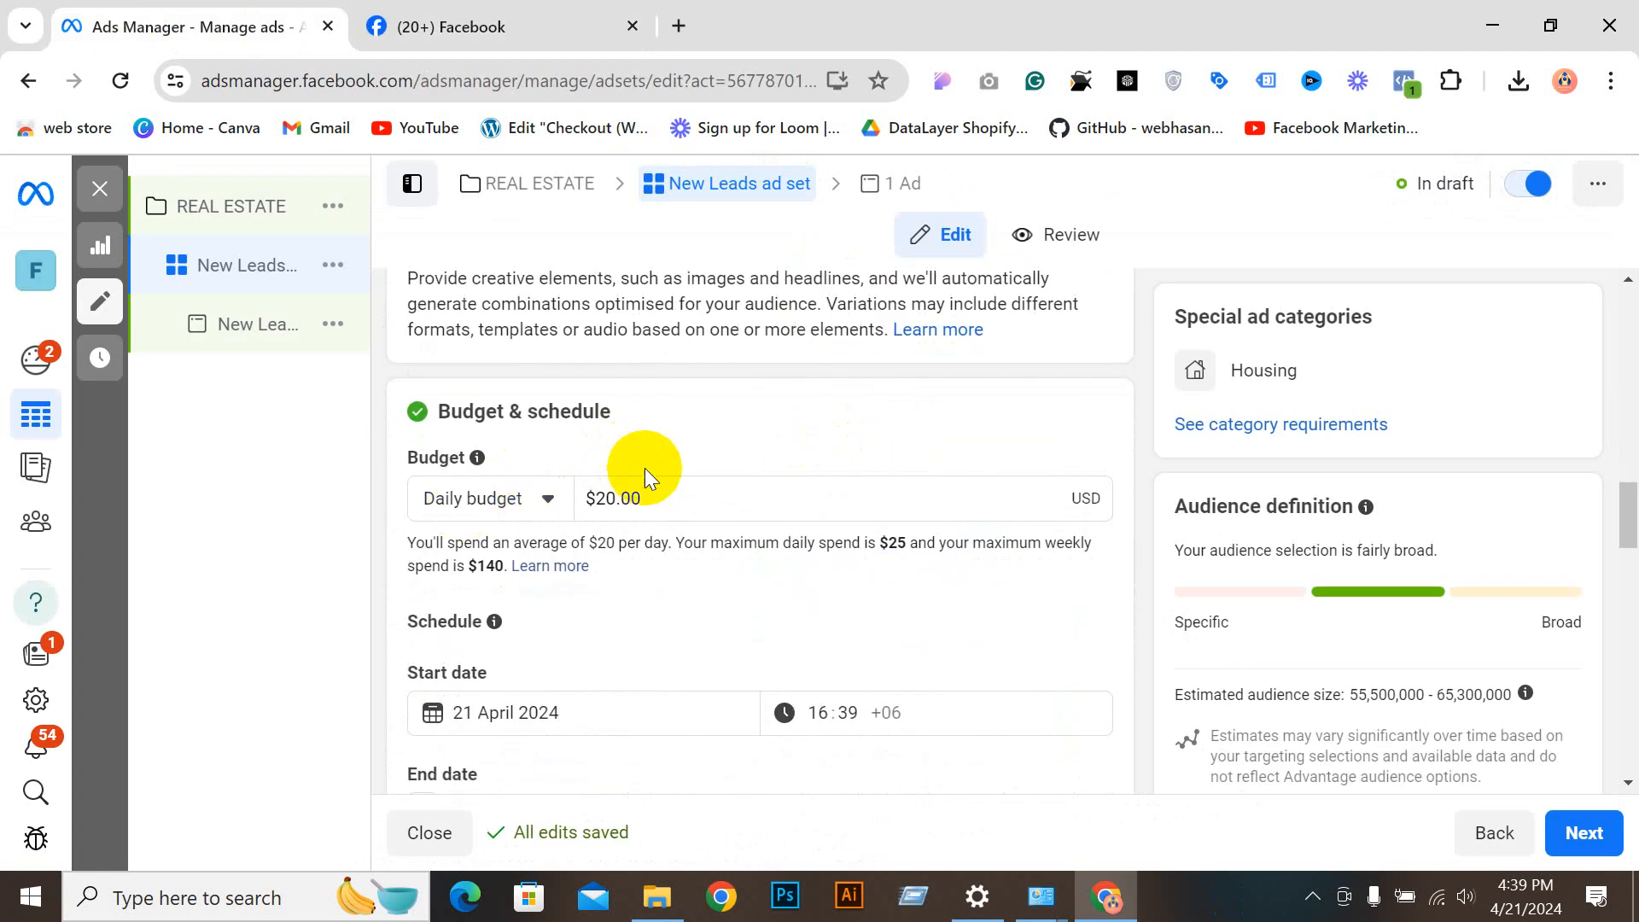
{"action": "left_click_drag", "start_coordinate": [681, 498], "coordinate": [603, 507]}
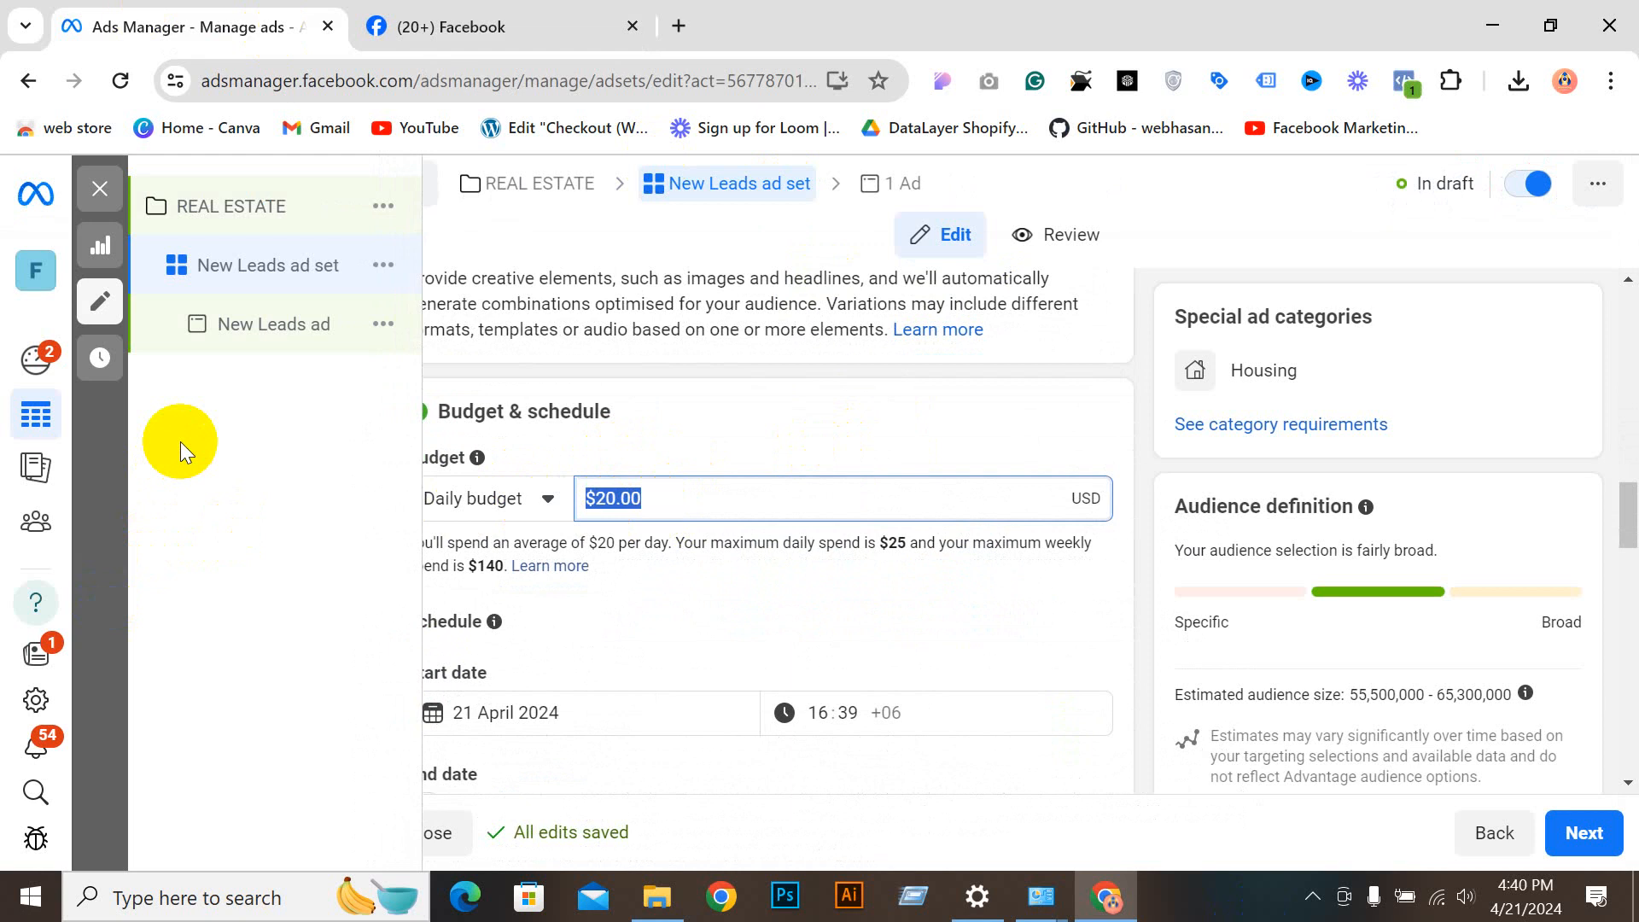
{"action": "left_click", "coordinate": [796, 505]}
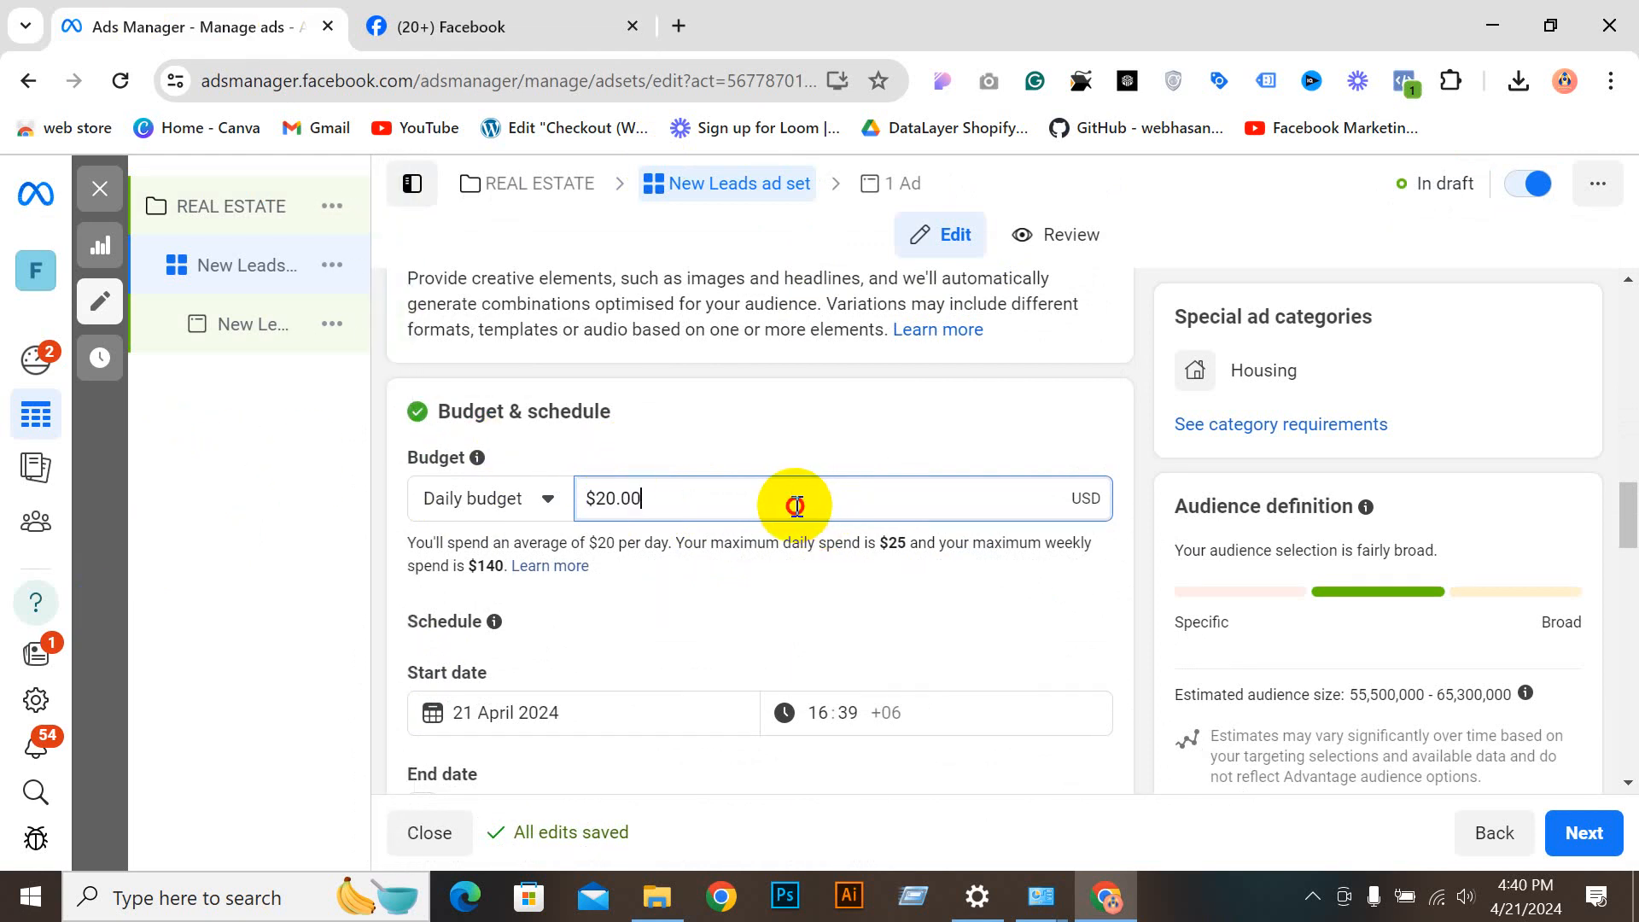
{"action": "left_click_drag", "start_coordinate": [796, 506], "coordinate": [348, 486]}
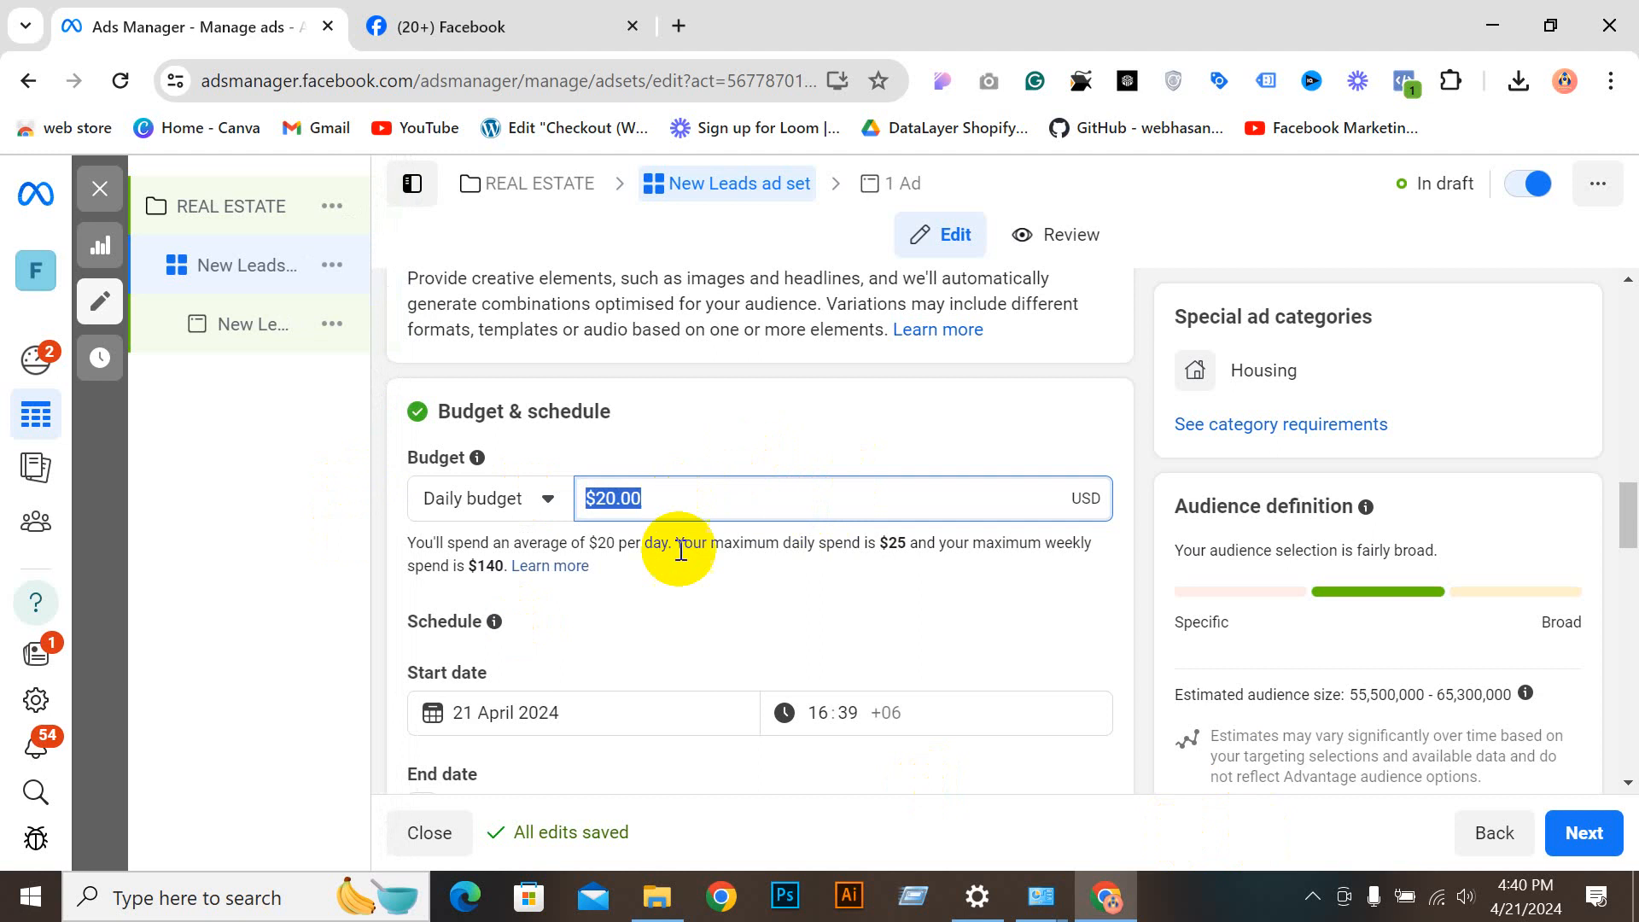
{"action": "scroll", "coordinate": [680, 551], "scroll_direction": "down", "scroll_amount": 4}
{"action": "scroll", "coordinate": [604, 421], "scroll_direction": "up", "scroll_amount": 4}
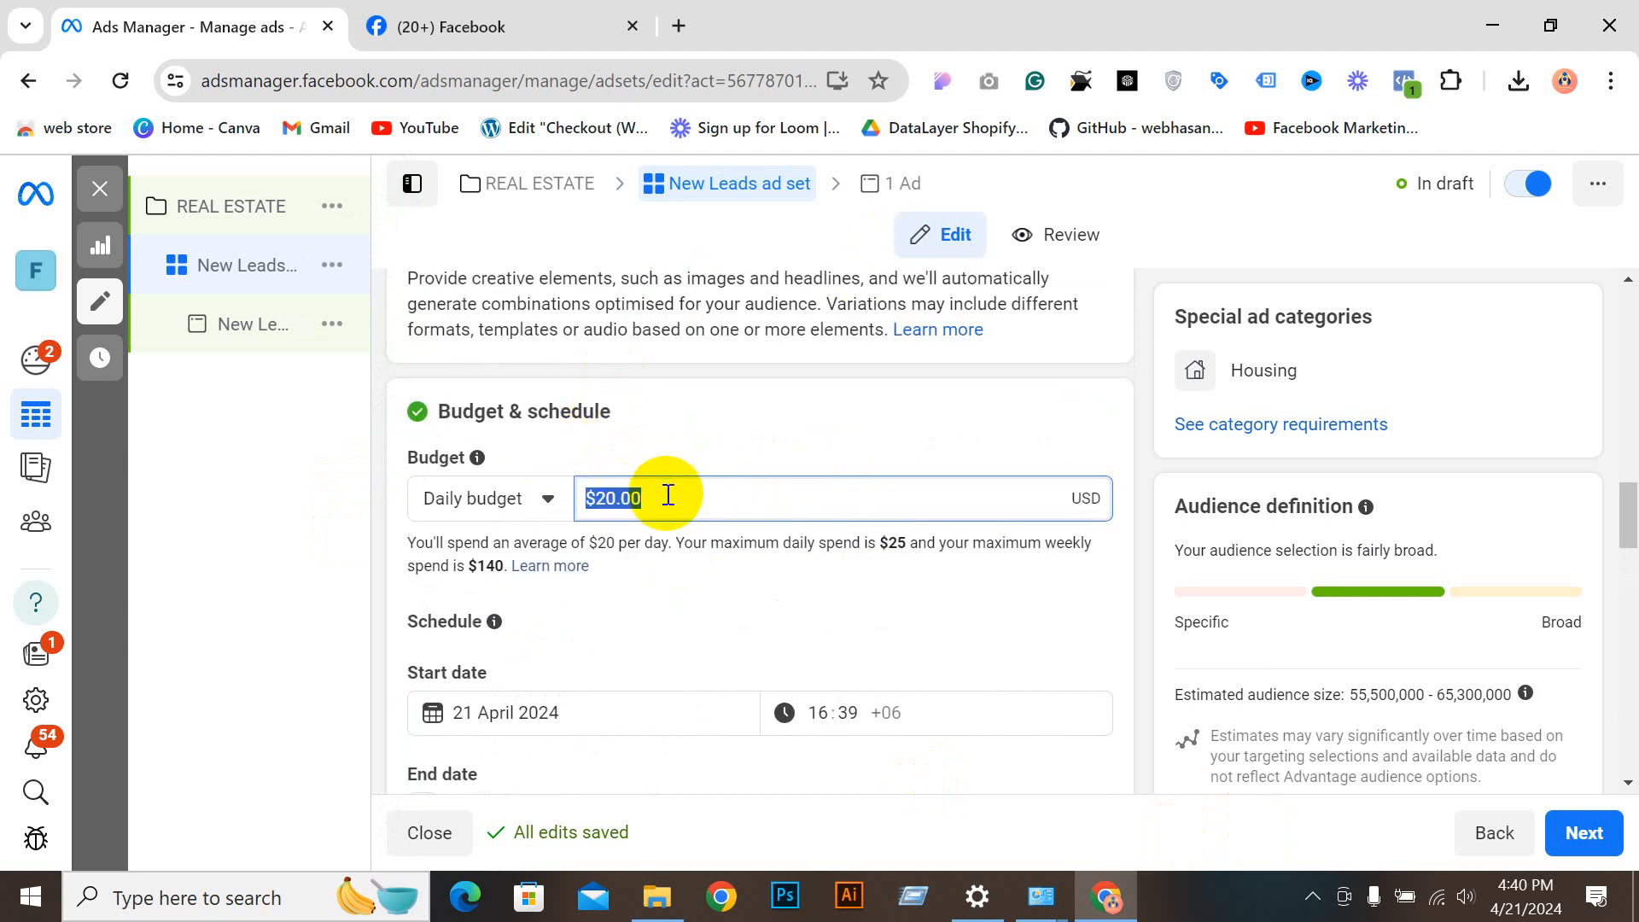
Step: Check the available start dates and the remaining scheduling options for the ad set
{"action": "scroll", "coordinate": [666, 495], "scroll_direction": "down", "scroll_amount": 2}
{"action": "scroll", "coordinate": [647, 446], "scroll_direction": "down", "scroll_amount": 1}
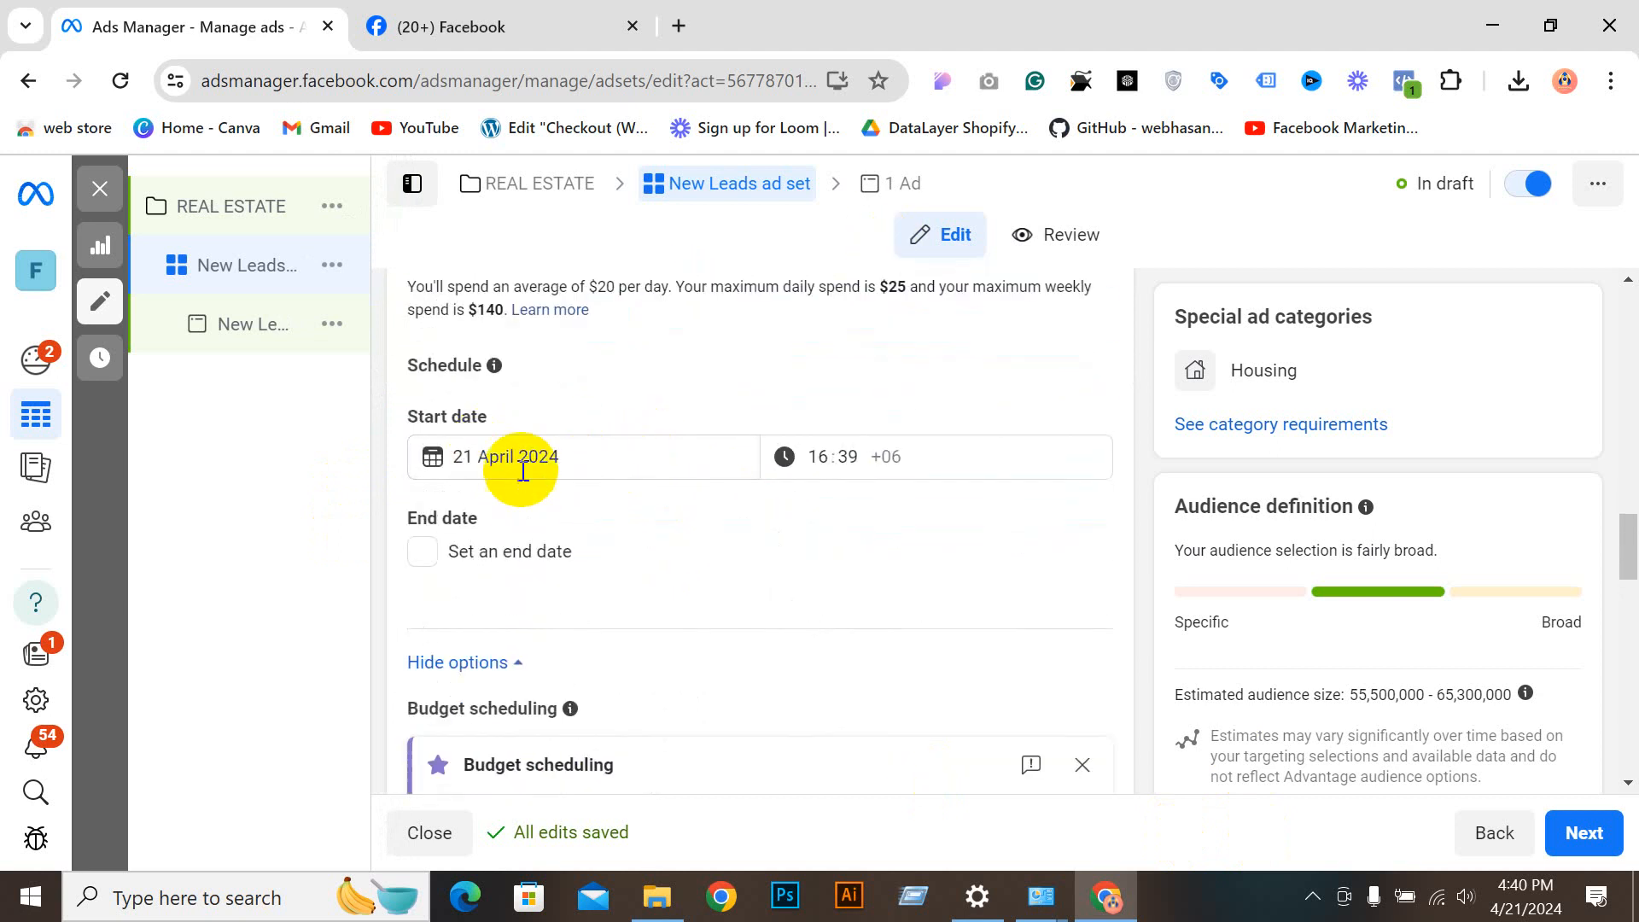
{"action": "left_click", "coordinate": [519, 461]}
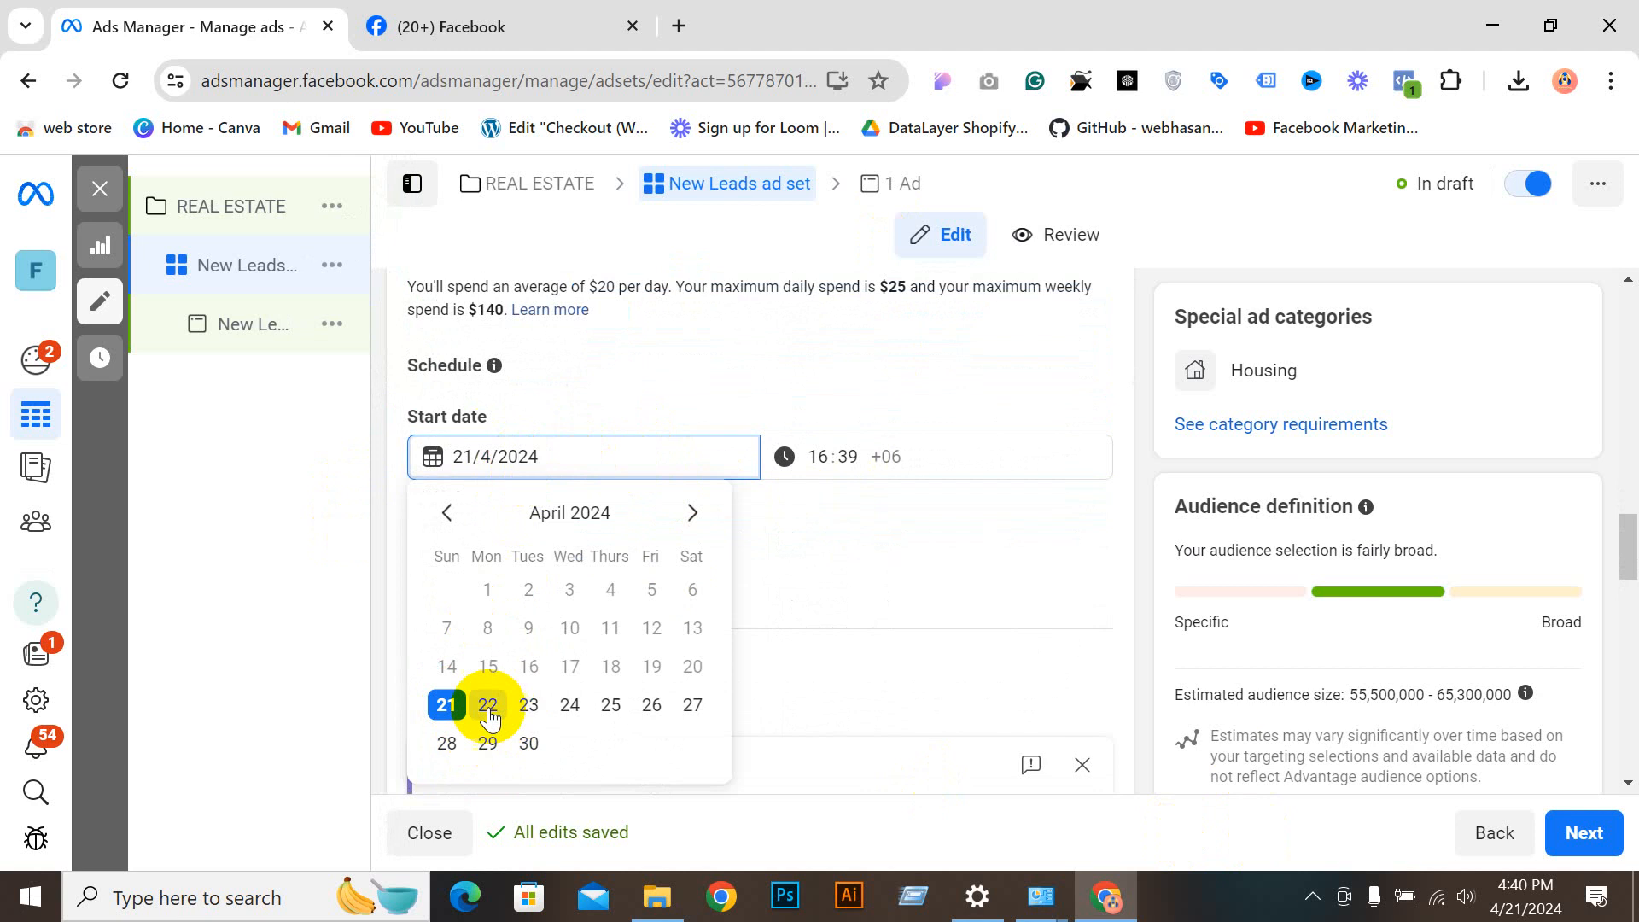
{"action": "left_click", "coordinate": [1077, 591]}
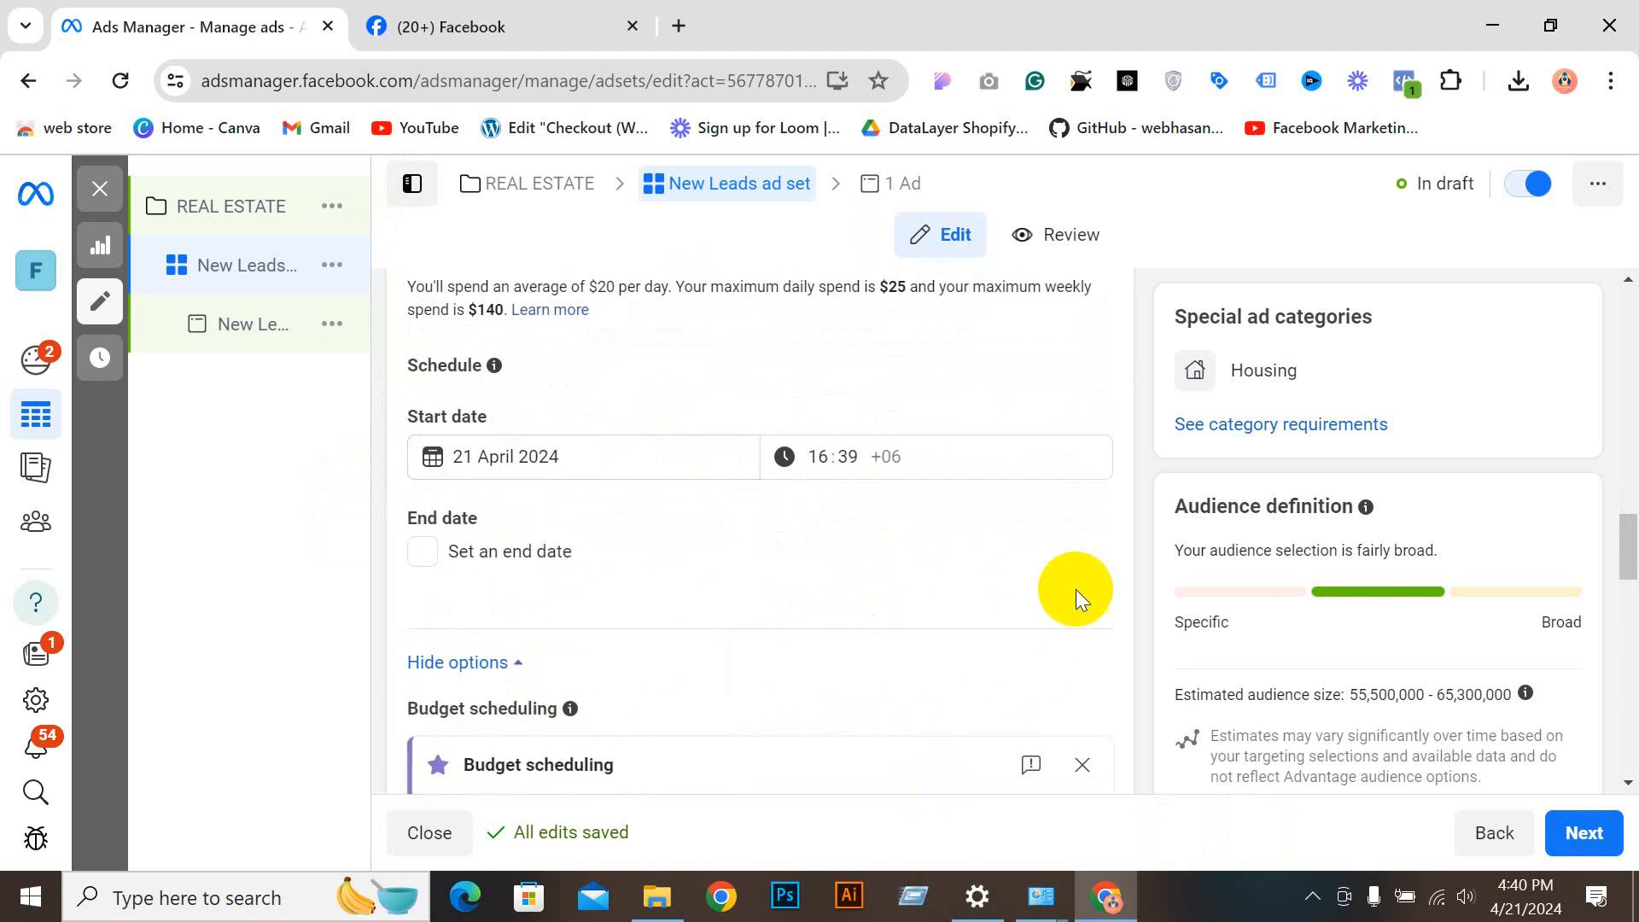
{"action": "scroll", "coordinate": [776, 493], "scroll_direction": "down", "scroll_amount": 6}
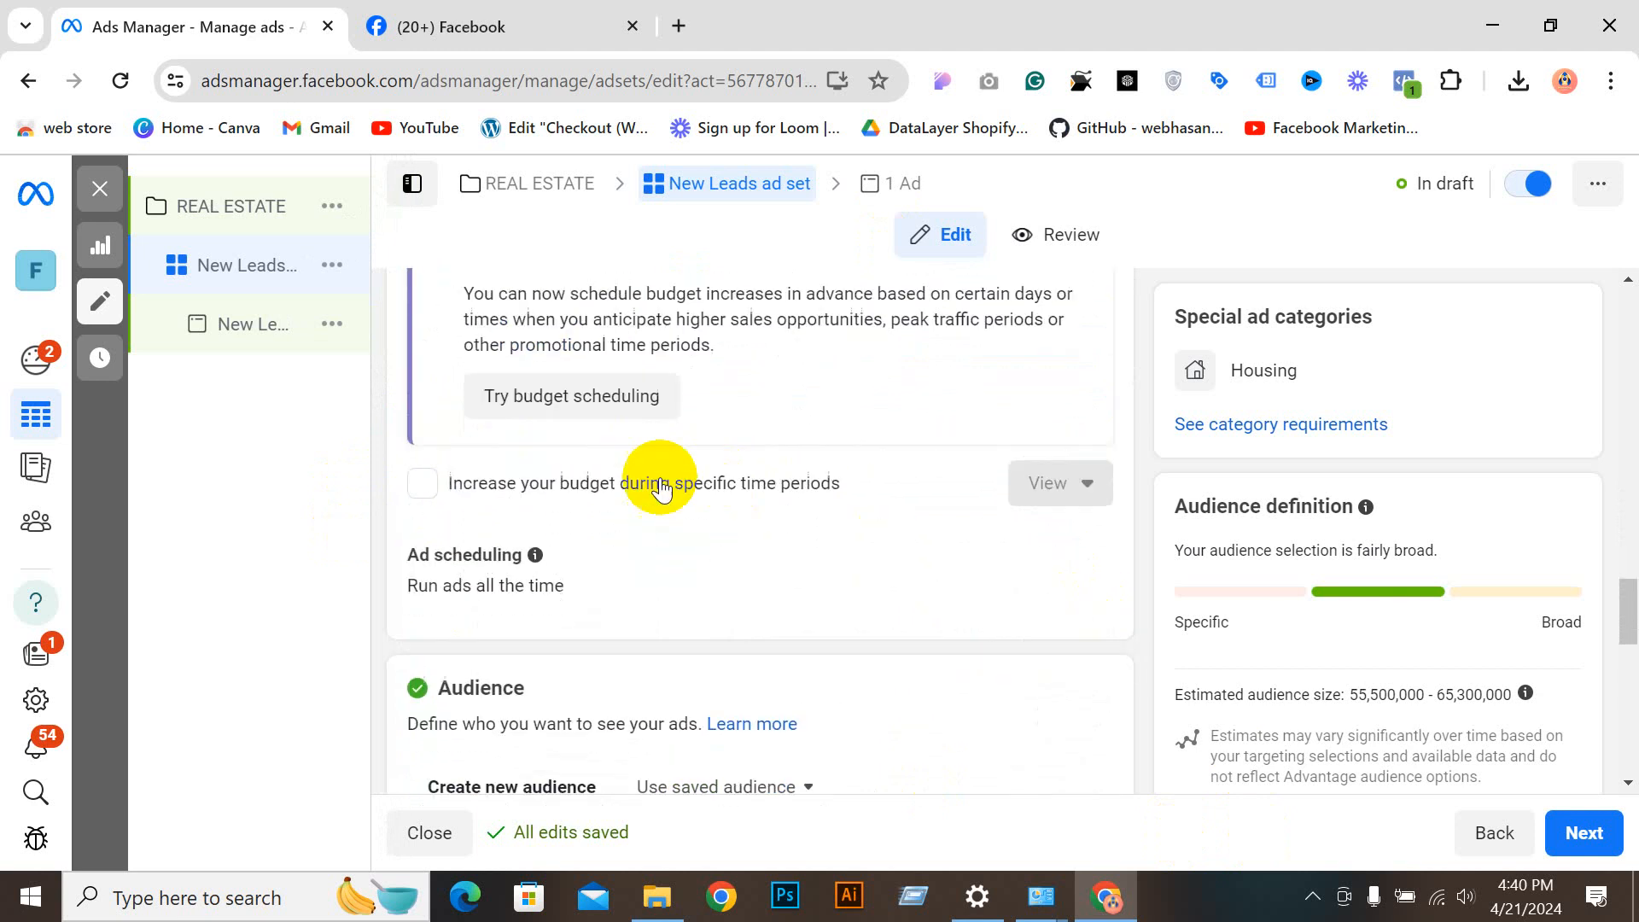
Step: Open the ad set's audience locations for editing and review the location, age and gender settings
{"action": "scroll", "coordinate": [576, 591], "scroll_direction": "down", "scroll_amount": 6}
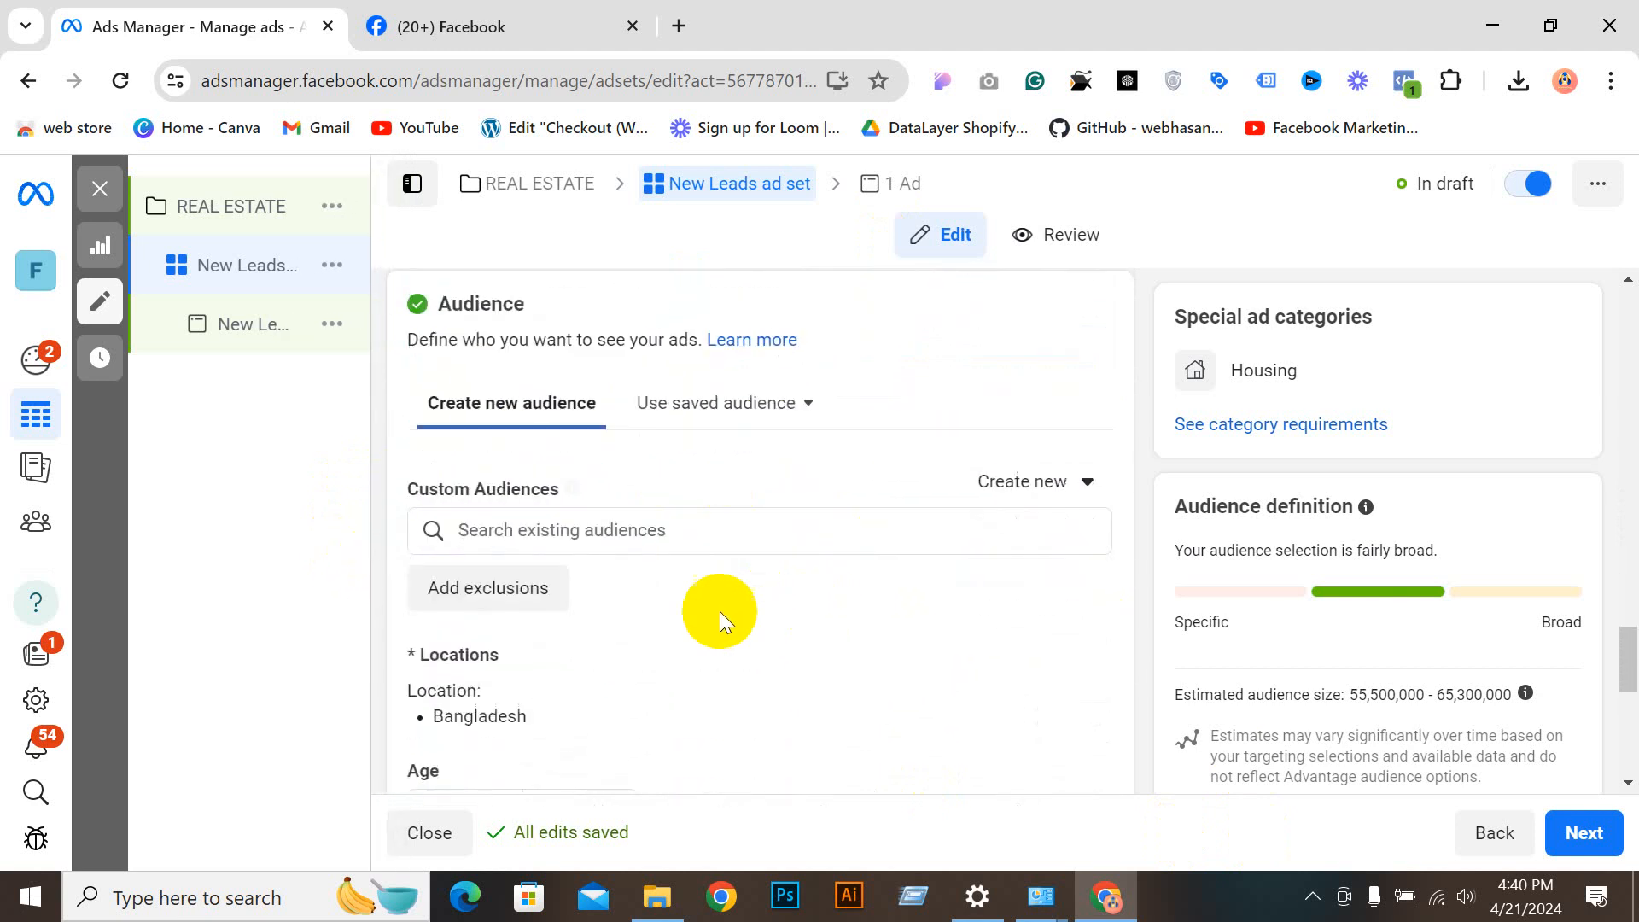
{"action": "left_click", "coordinate": [1067, 539]}
{"action": "scroll", "coordinate": [604, 604], "scroll_direction": "down", "scroll_amount": 4}
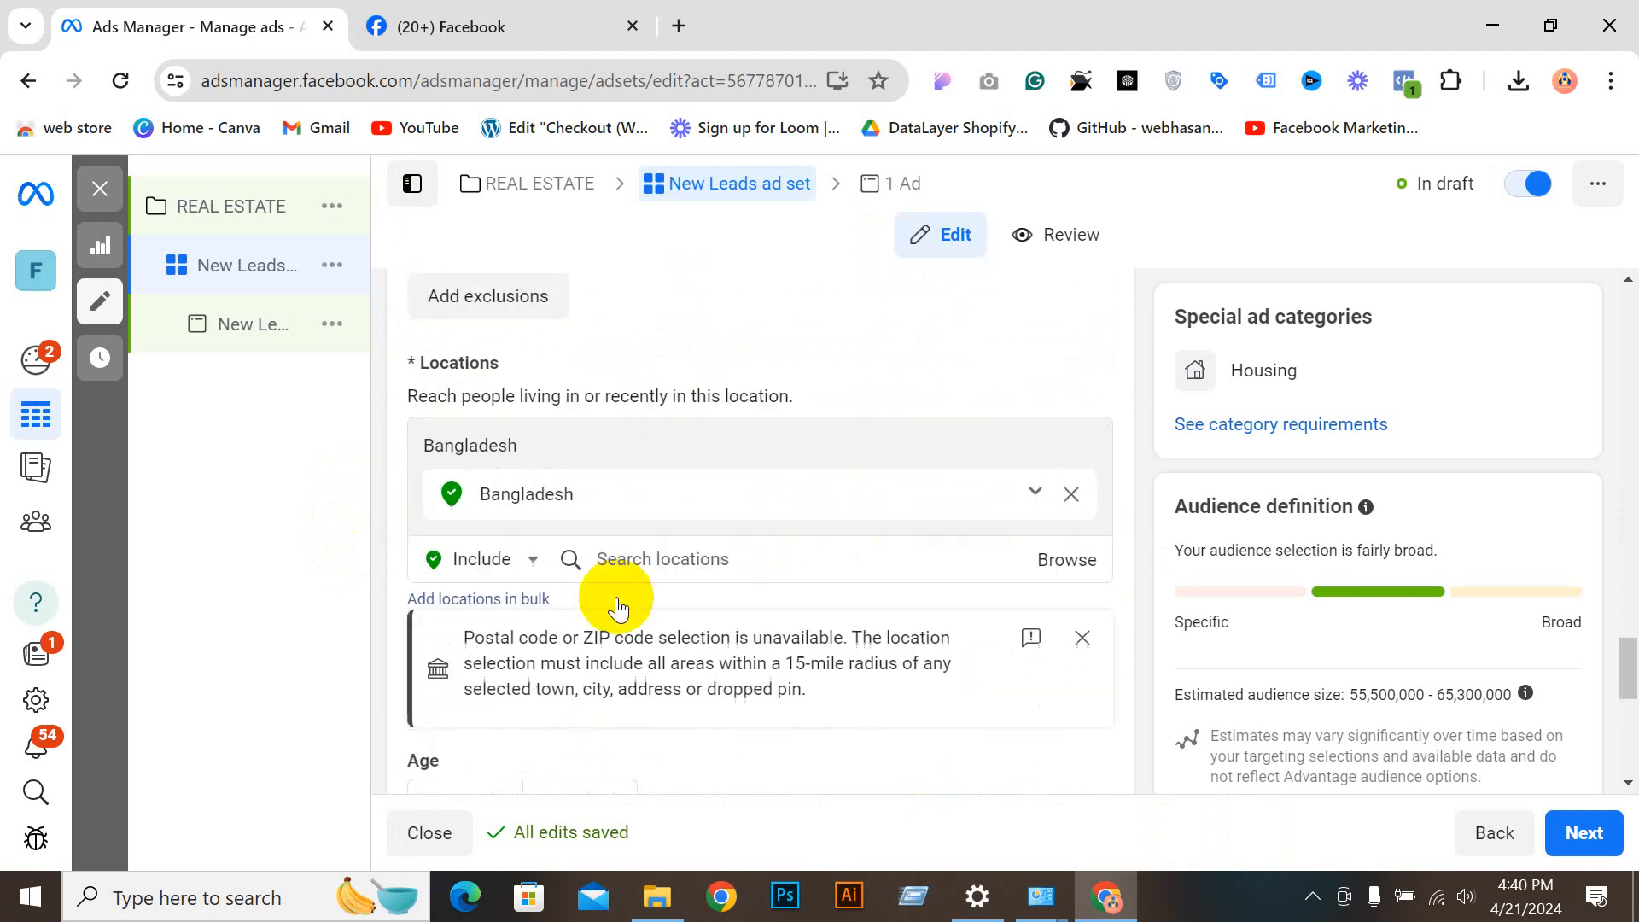
{"action": "scroll", "coordinate": [481, 504], "scroll_direction": "down", "scroll_amount": 2}
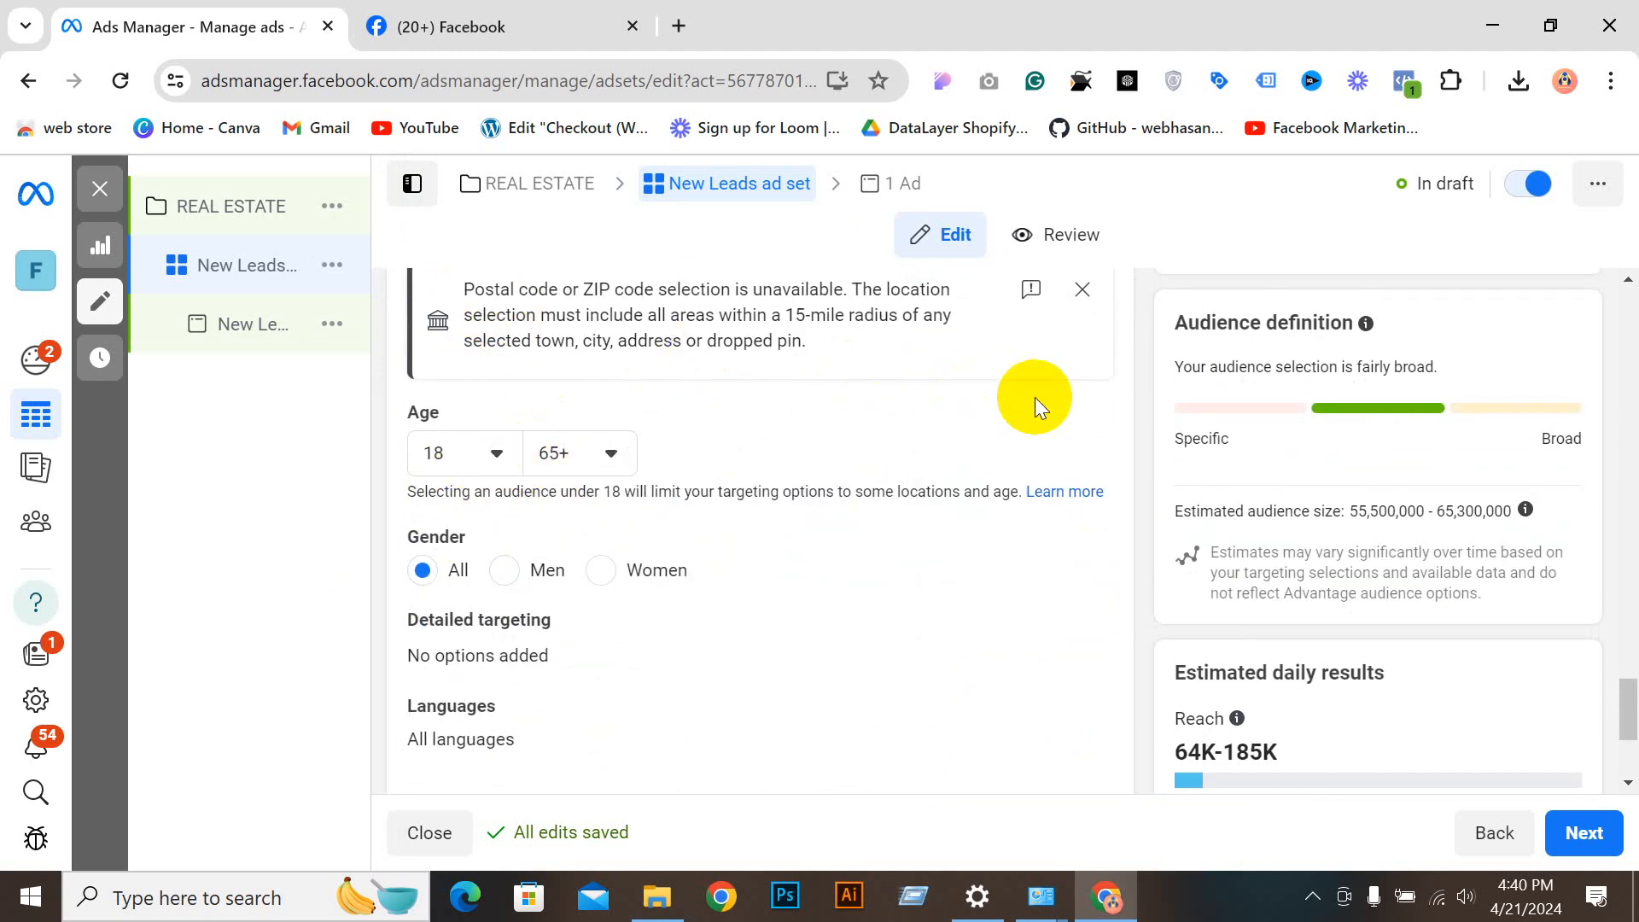
{"action": "scroll", "coordinate": [593, 630], "scroll_direction": "up", "scroll_amount": 3}
{"action": "scroll", "coordinate": [530, 512], "scroll_direction": "down", "scroll_amount": 5}
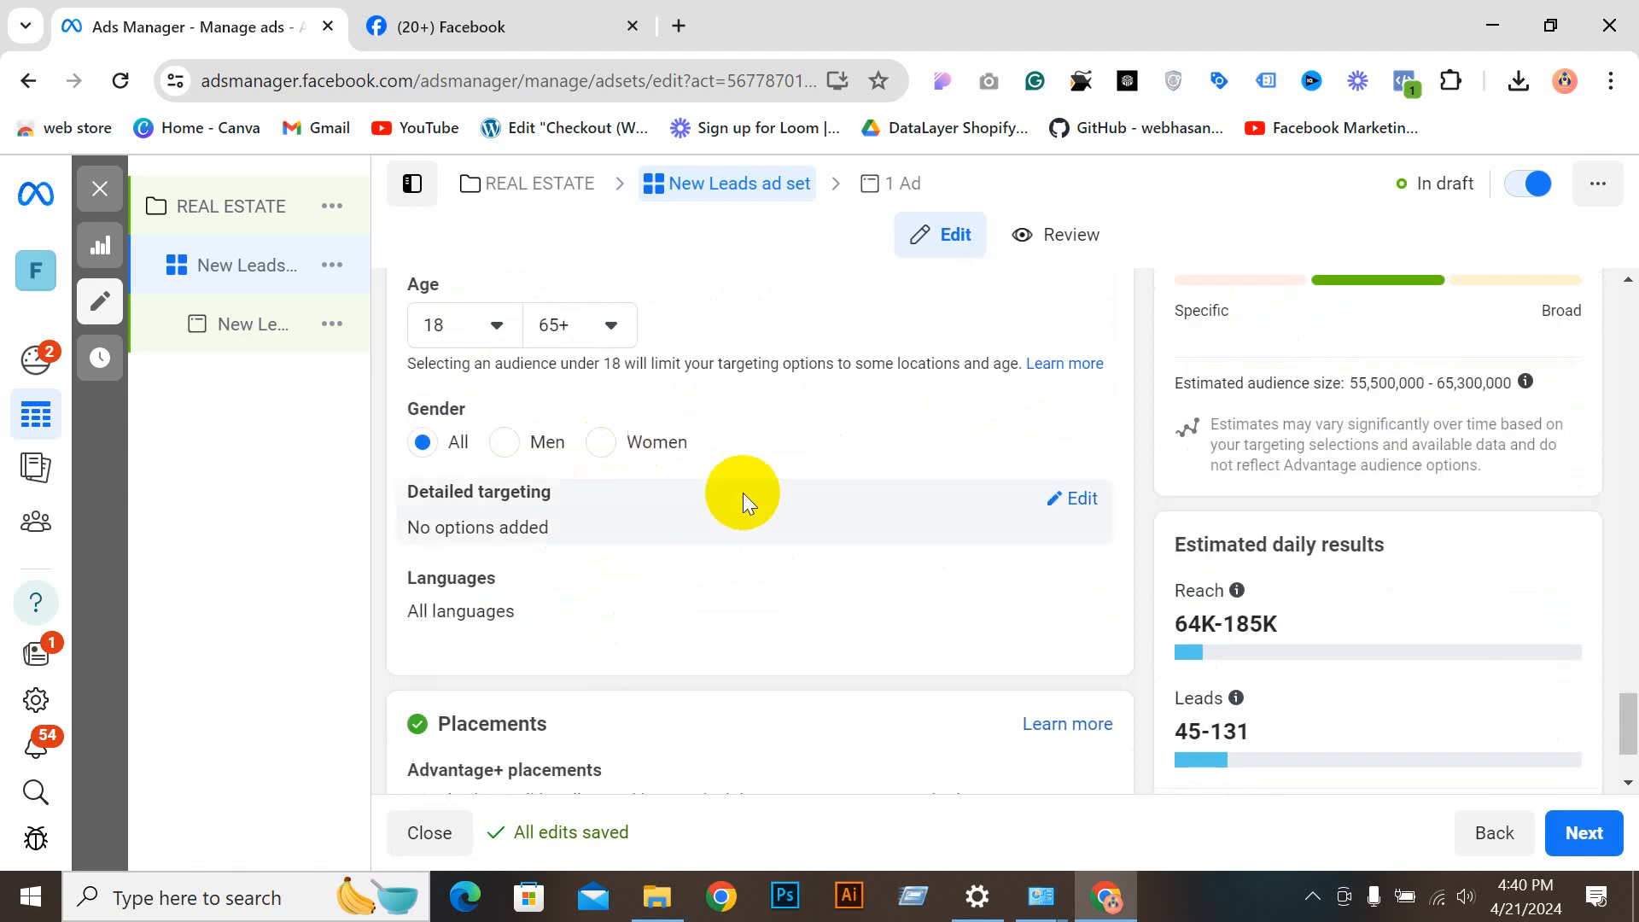
Step: Open the audience's detailed targeting for editing and view its suggestions and browsable categories
{"action": "left_click", "coordinate": [1080, 501]}
{"action": "scroll", "coordinate": [1024, 495], "scroll_direction": "down", "scroll_amount": 1}
{"action": "left_click", "coordinate": [975, 459]}
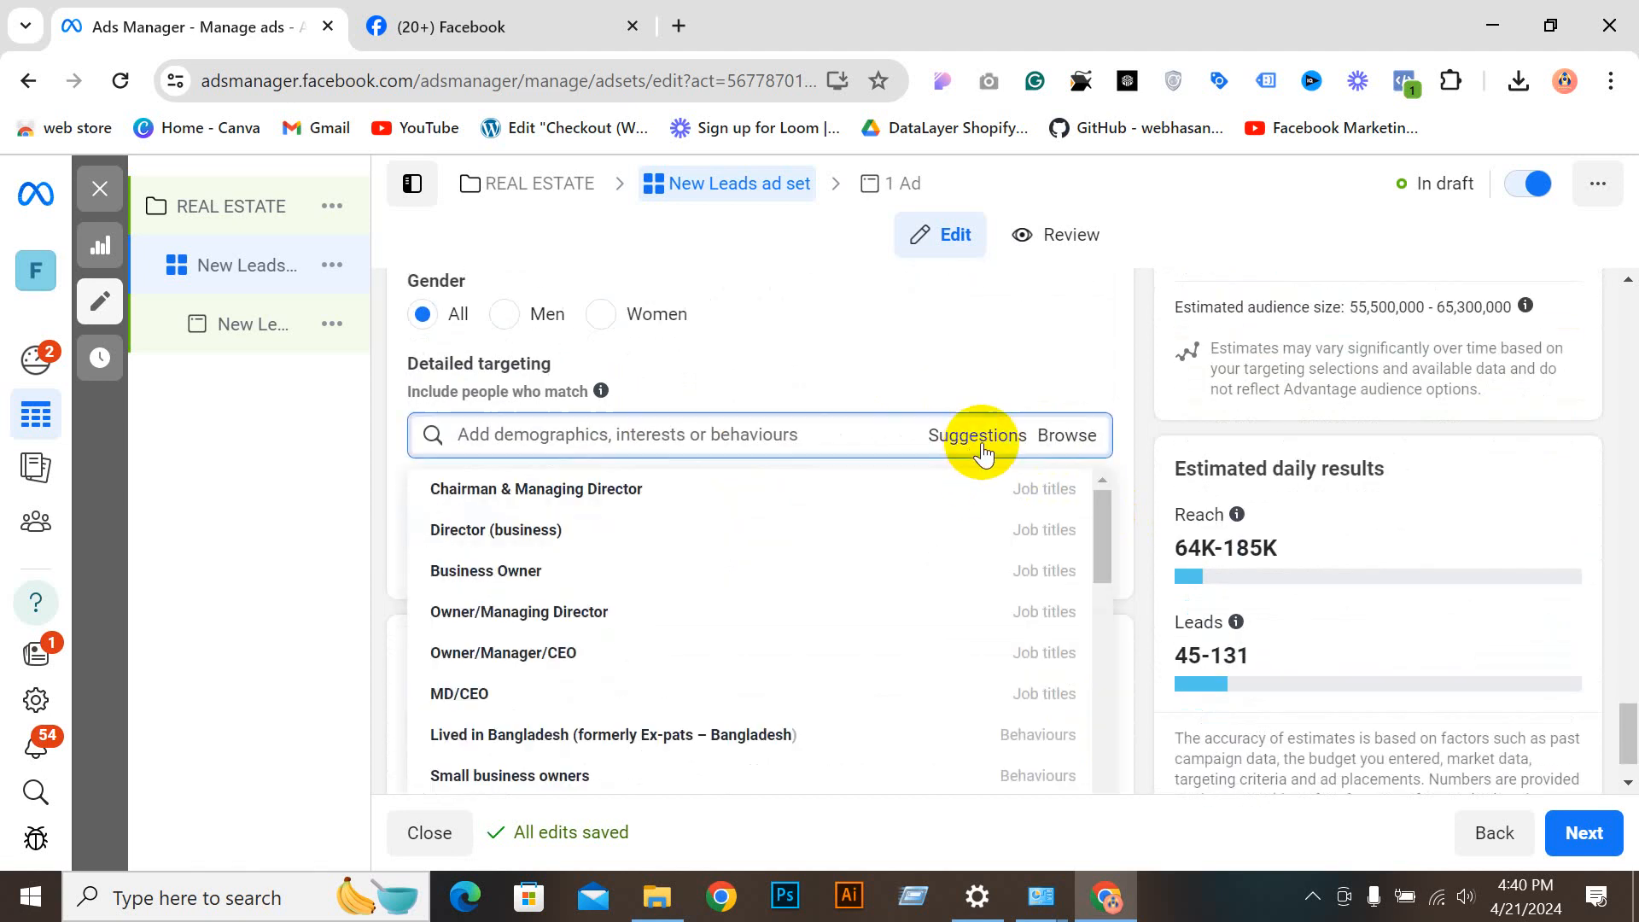
{"action": "left_click", "coordinate": [1049, 440]}
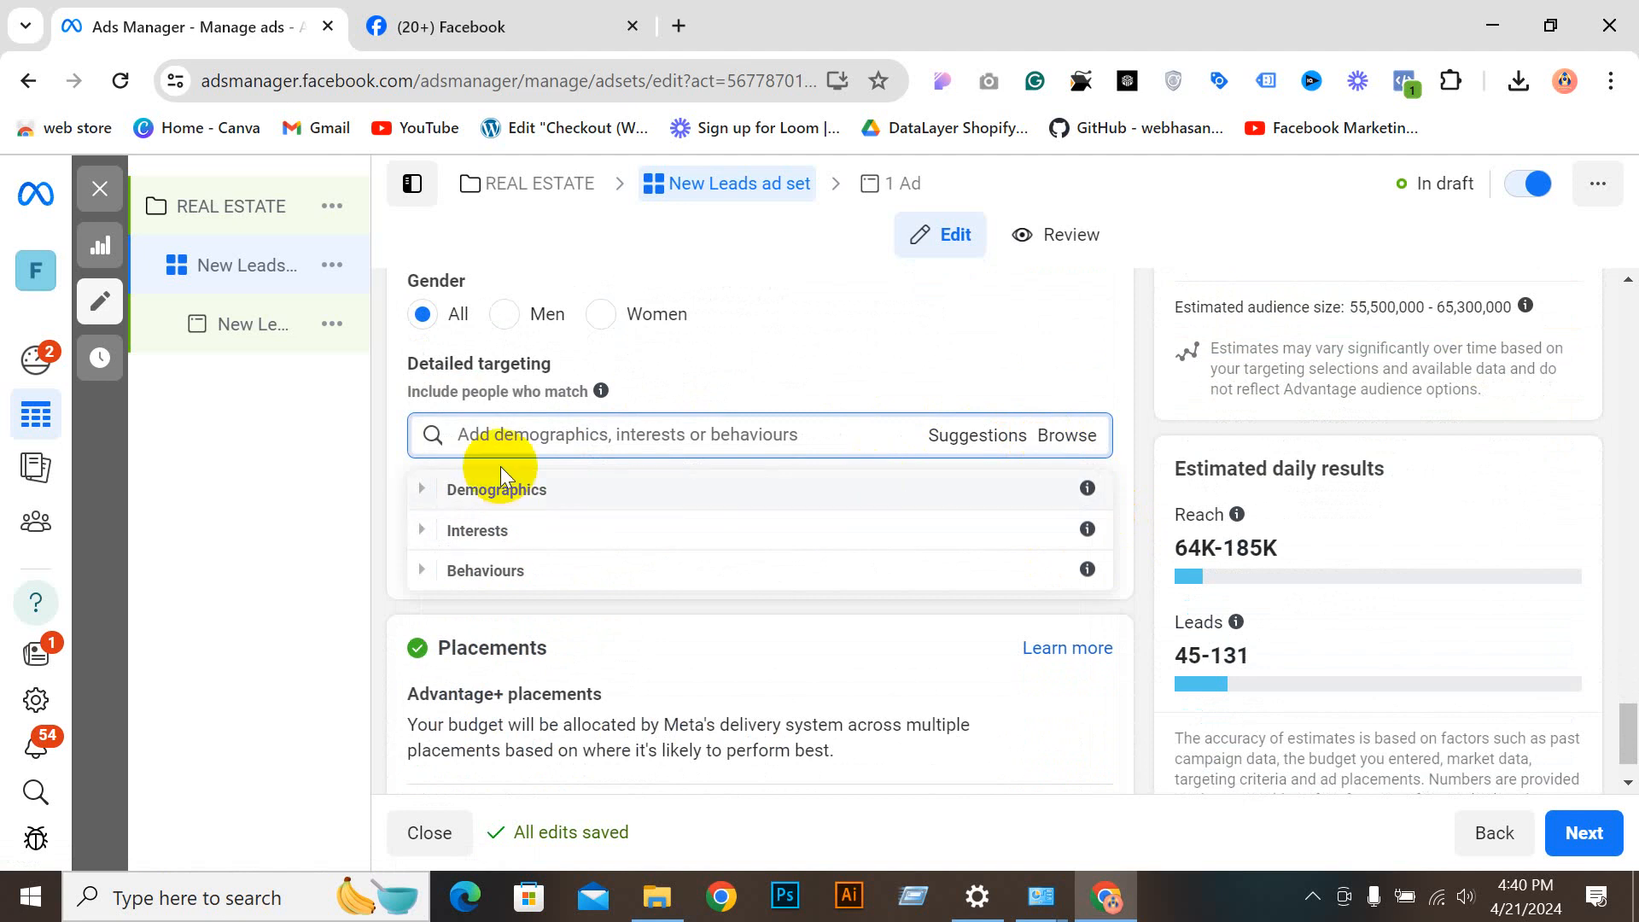
Step: Search detailed targeting for REAL ESTATE and add the Property (industry) interest
{"action": "left_click", "coordinate": [551, 432]}
{"action": "type", "text": "REATE ESTATE"}
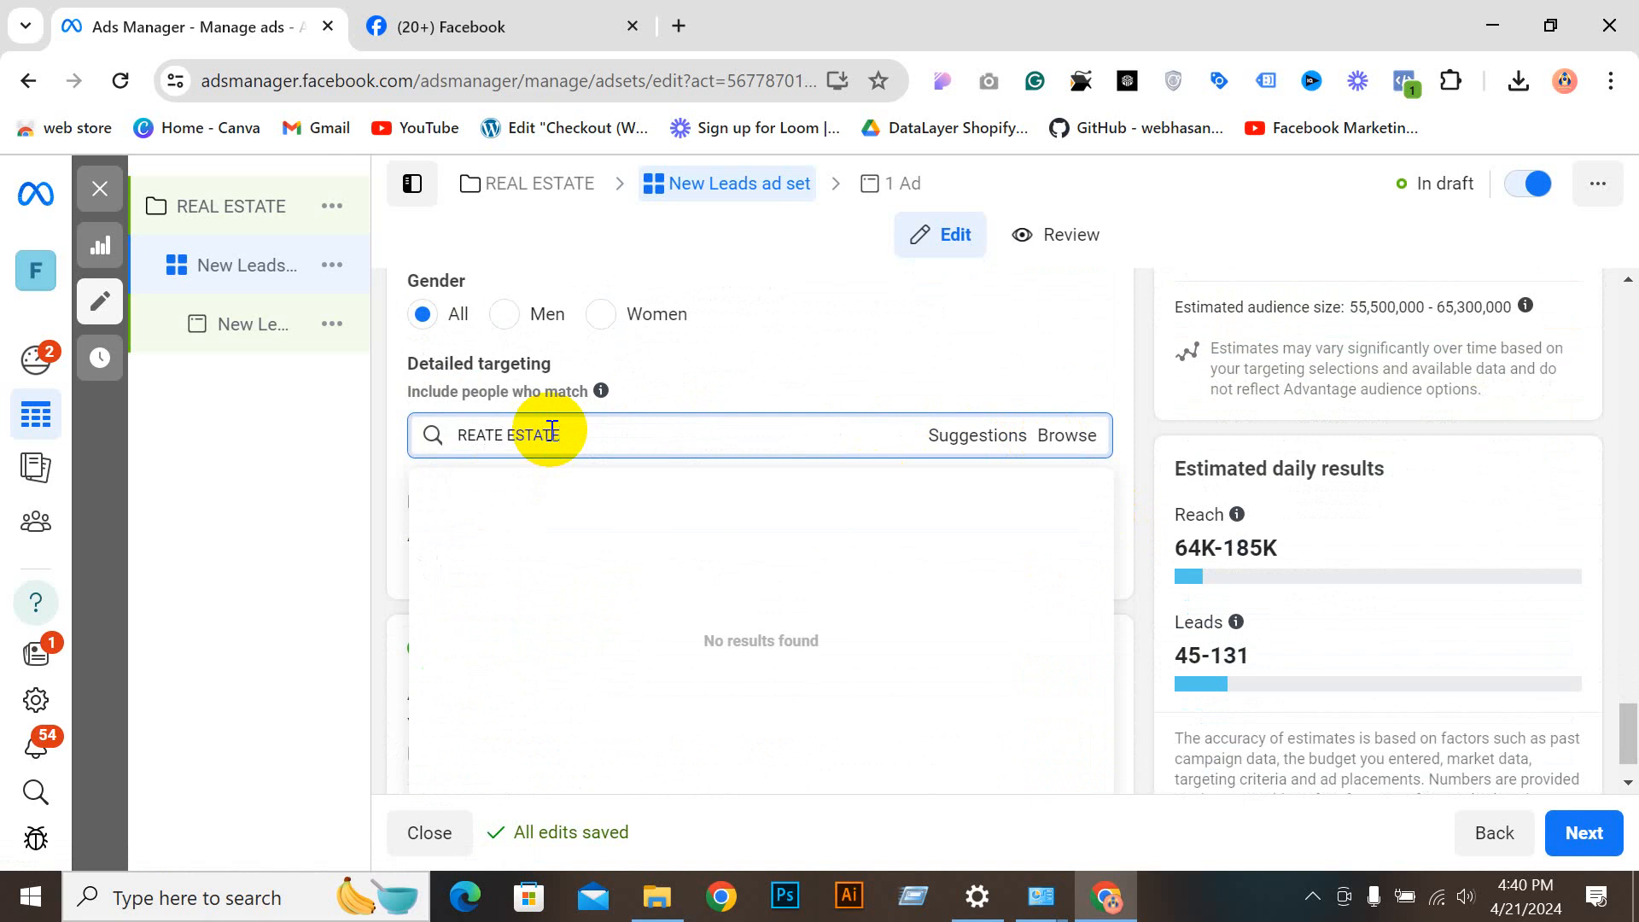
{"action": "triple_click", "coordinate": [515, 431]}
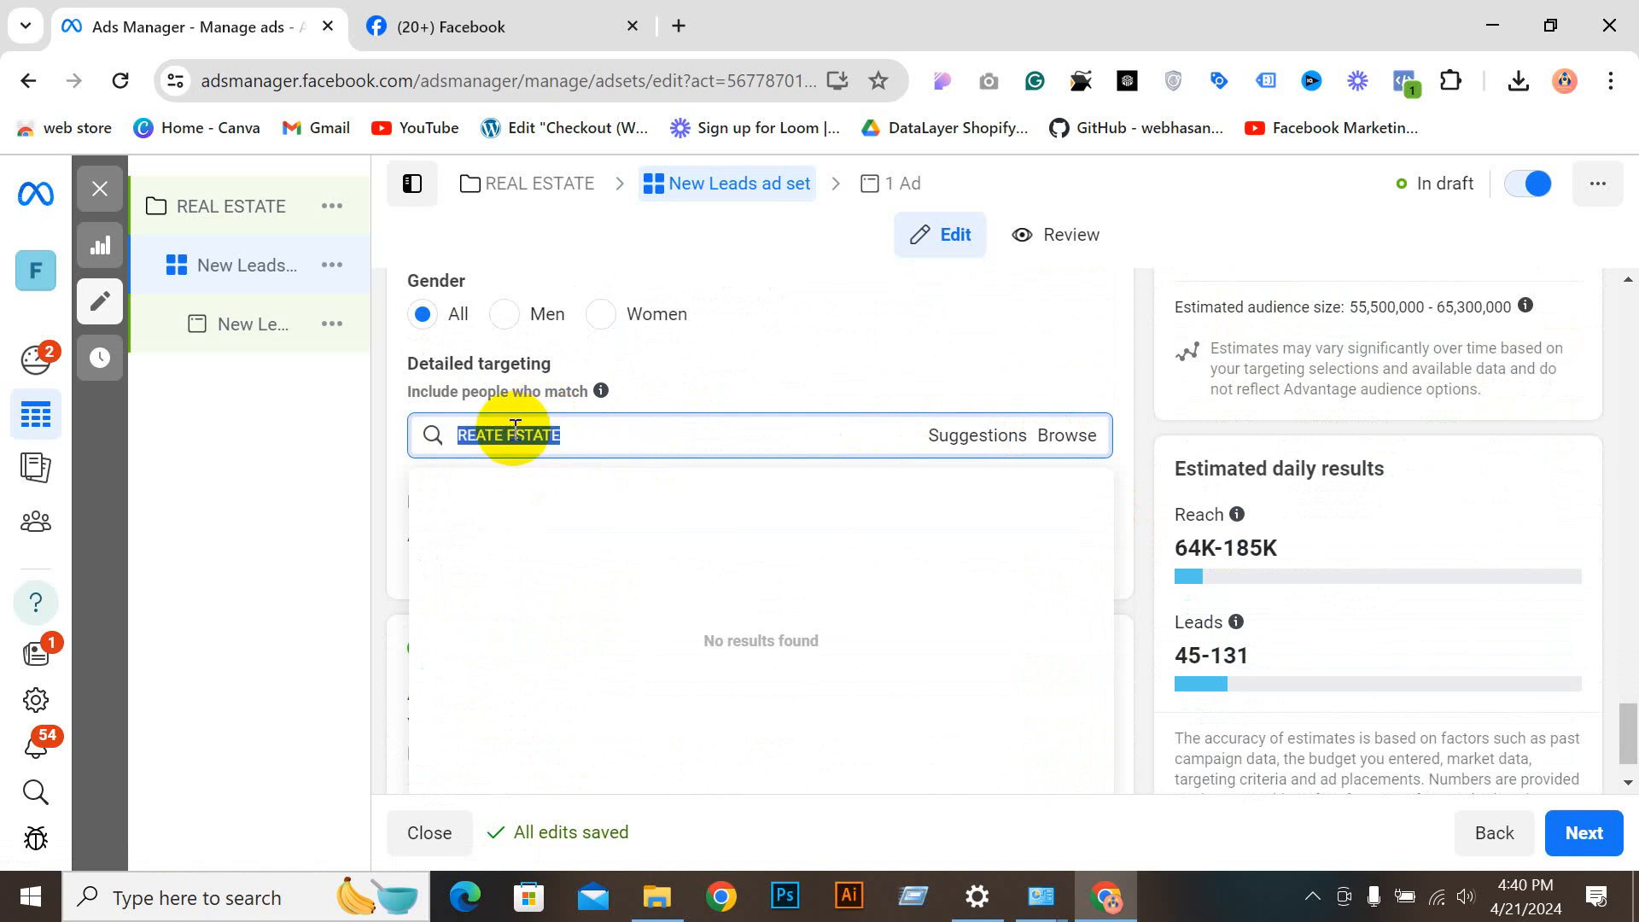
{"action": "left_click", "coordinate": [504, 437]}
{"action": "triple_click", "coordinate": [504, 437]}
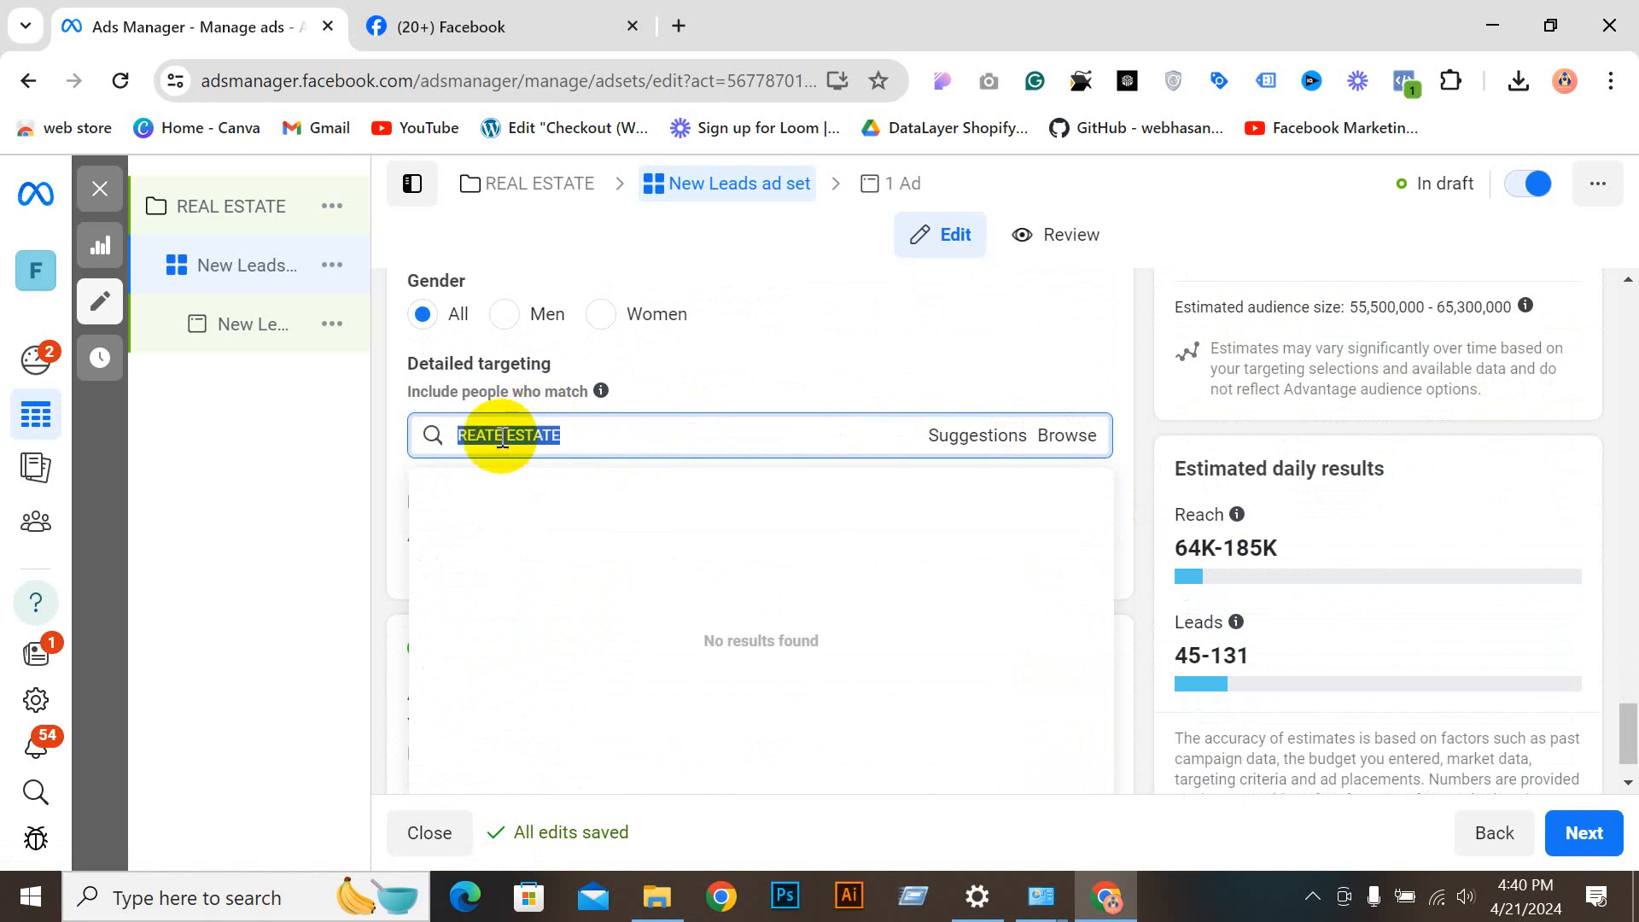
{"action": "left_click", "coordinate": [503, 437]}
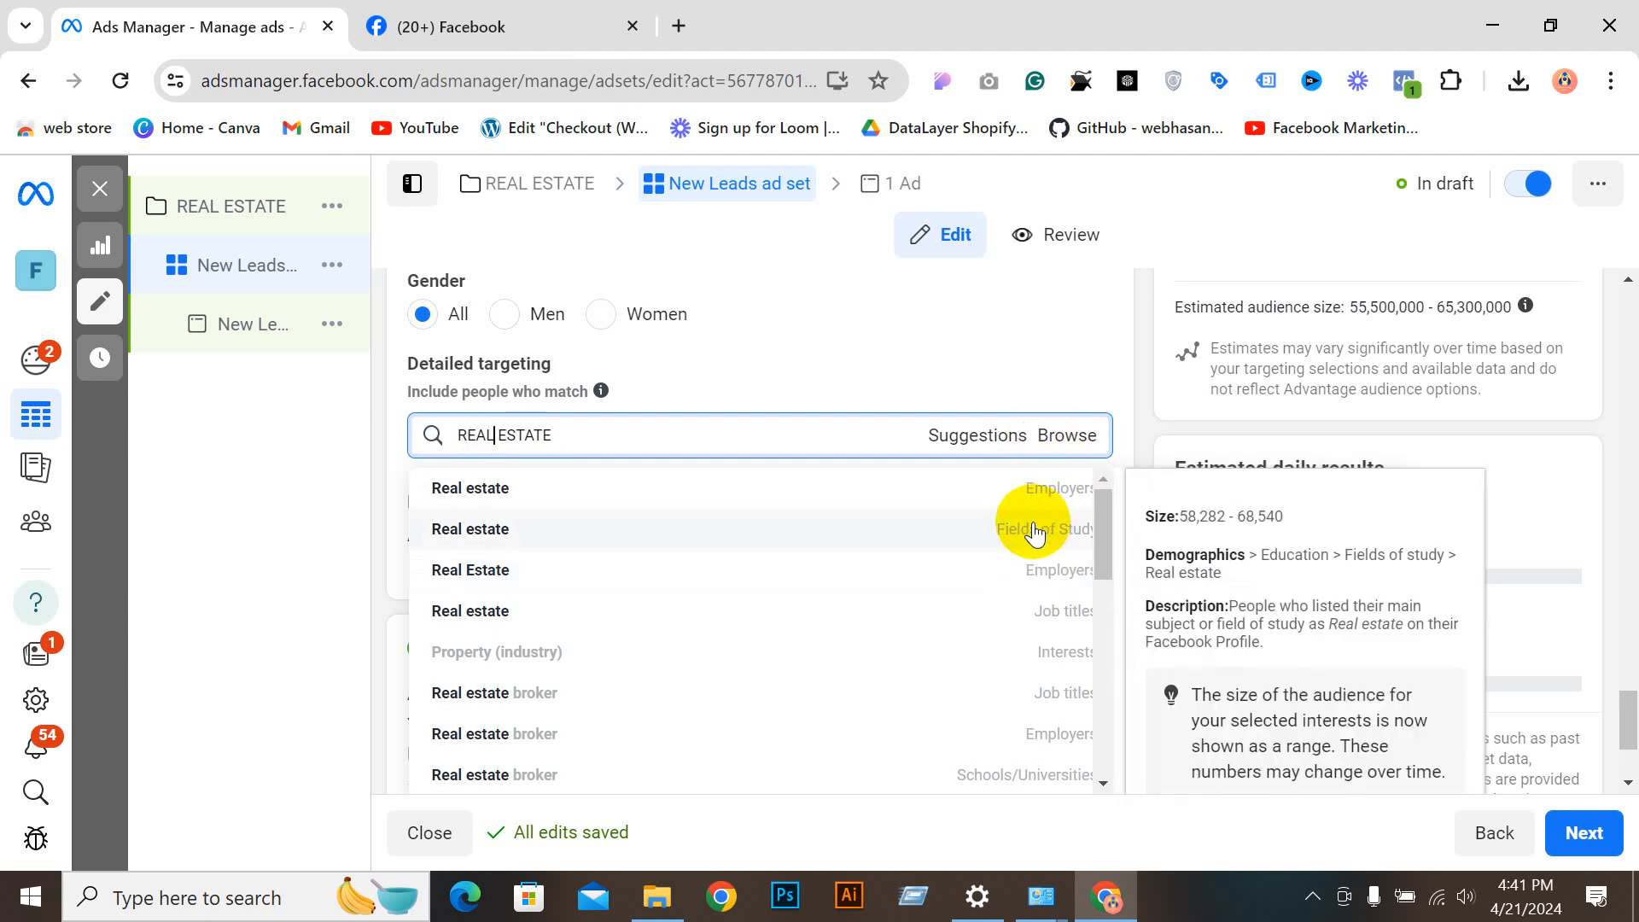
{"action": "left_click", "coordinate": [506, 657]}
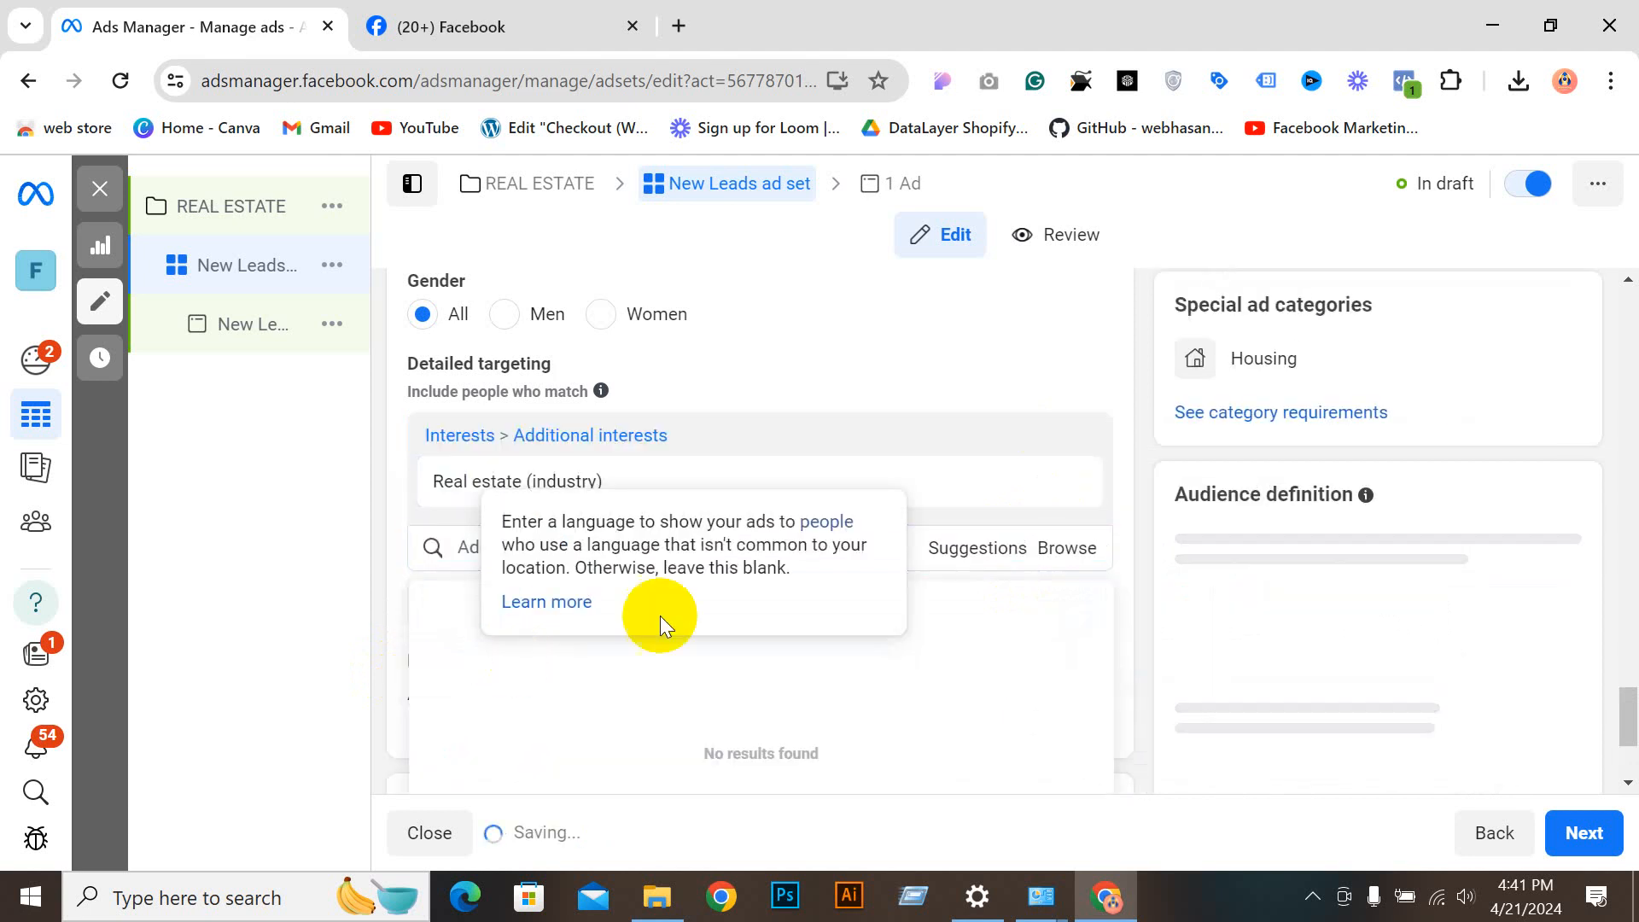
Step: Add the suggested interests Real property (property), House (property) and Home (home and garden) to detailed targeting
{"action": "left_click", "coordinate": [987, 559]}
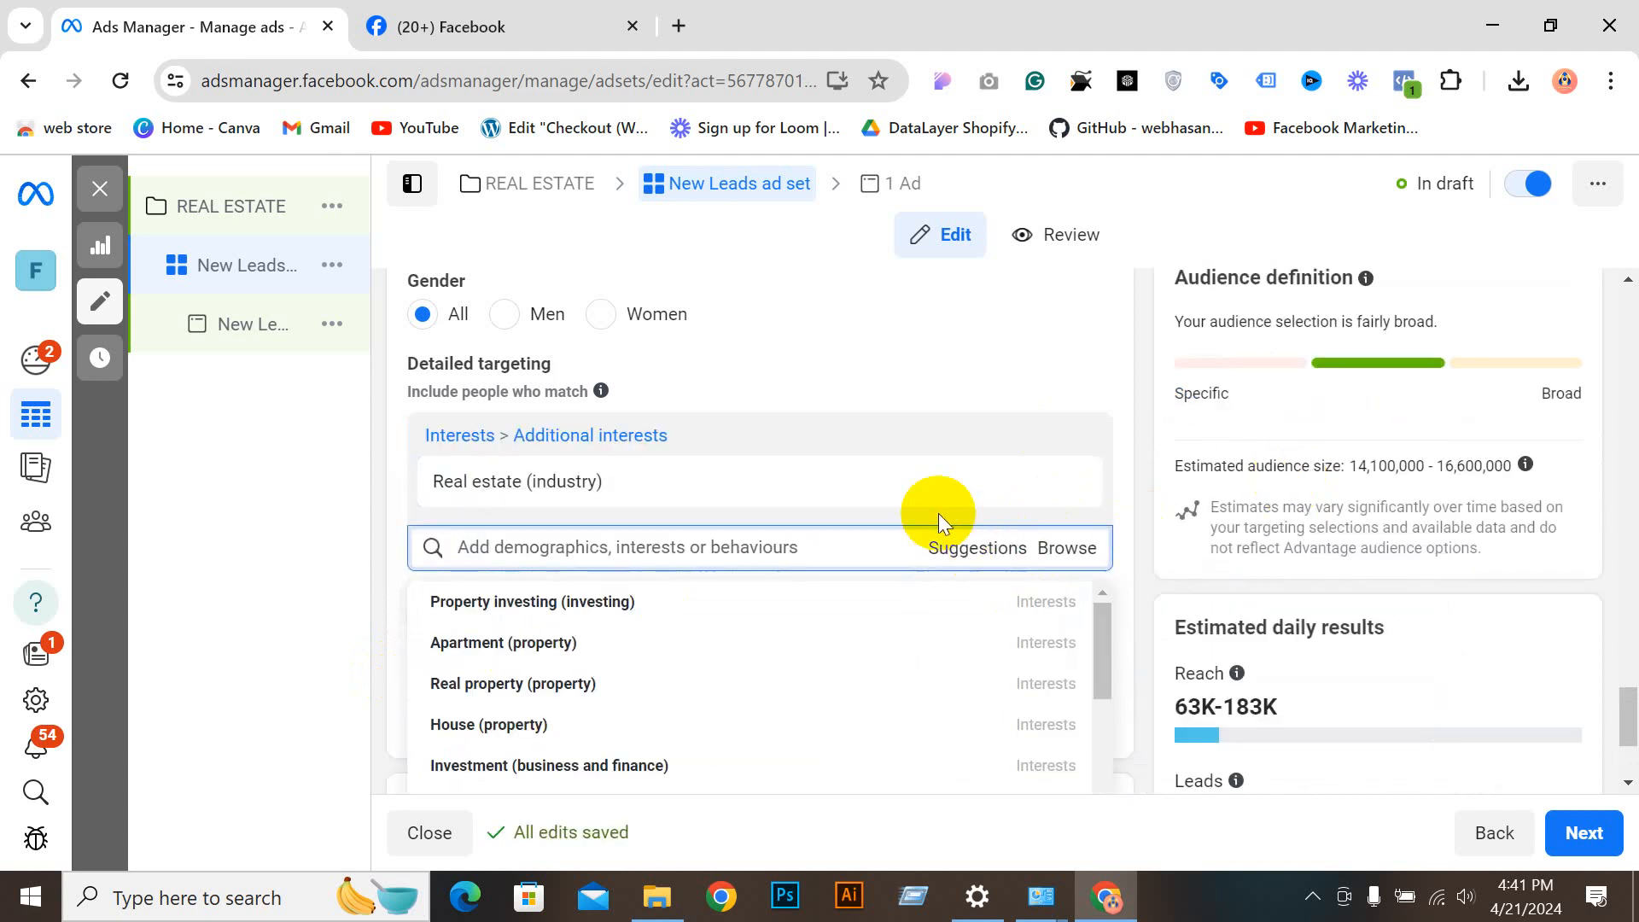
{"action": "scroll", "coordinate": [1127, 341], "scroll_direction": "down", "scroll_amount": 1}
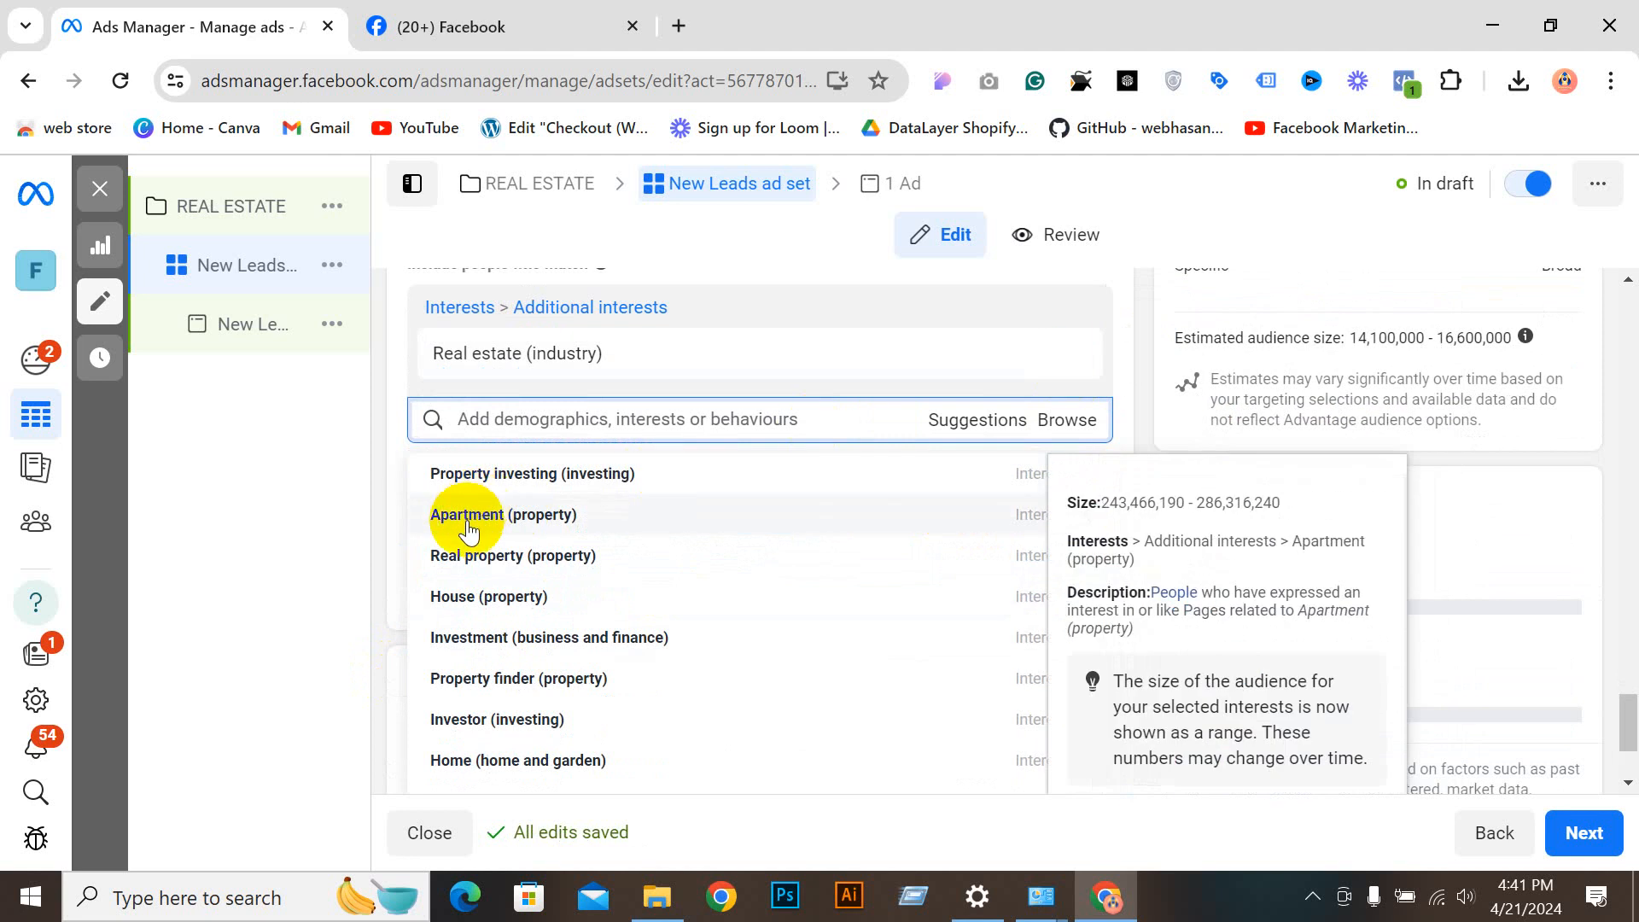
{"action": "left_click", "coordinate": [812, 552]}
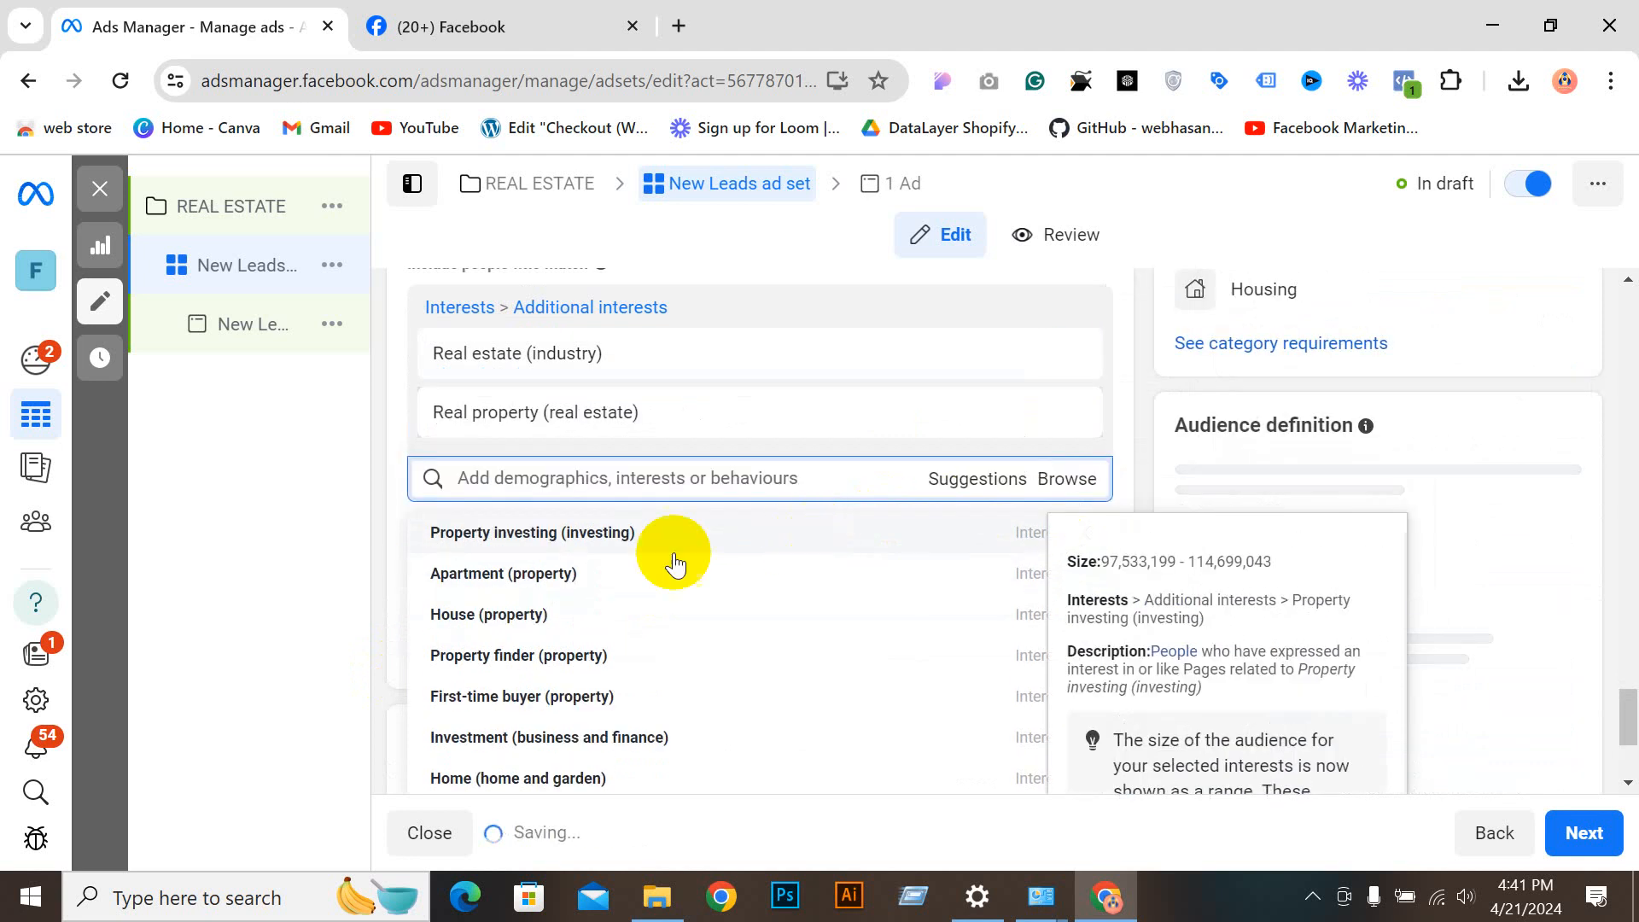
{"action": "left_click", "coordinate": [447, 613]}
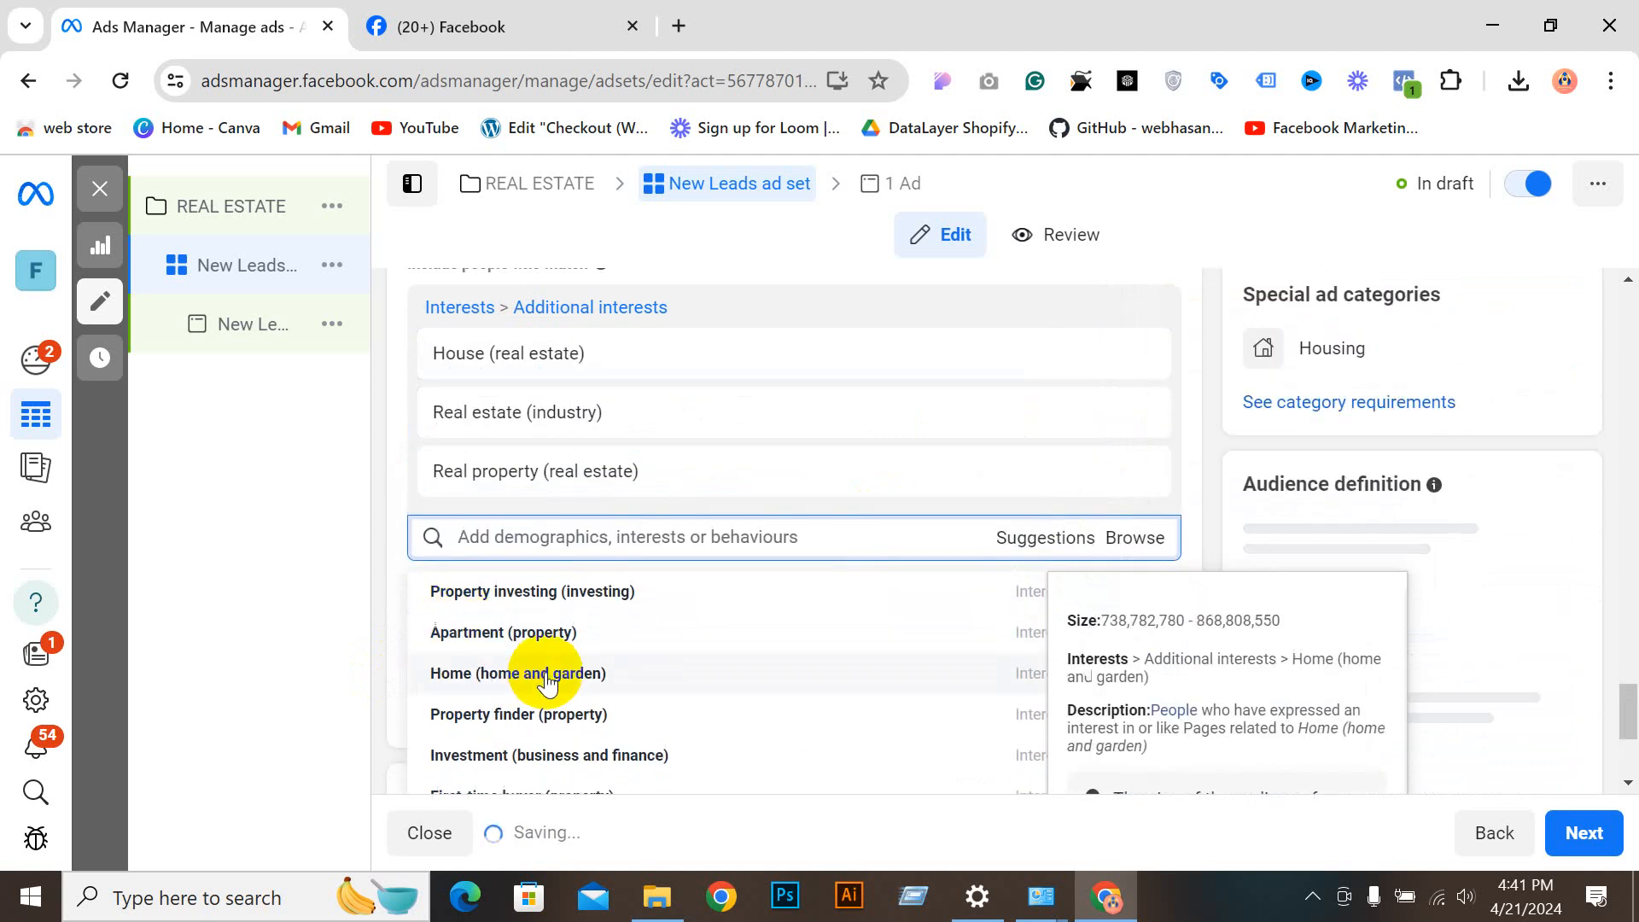
{"action": "left_click", "coordinate": [490, 680]}
Step: Examine the remaining detailed targeting suggestions and the interests already included for the real estate audience
{"action": "scroll", "coordinate": [787, 524], "scroll_direction": "down", "scroll_amount": 3}
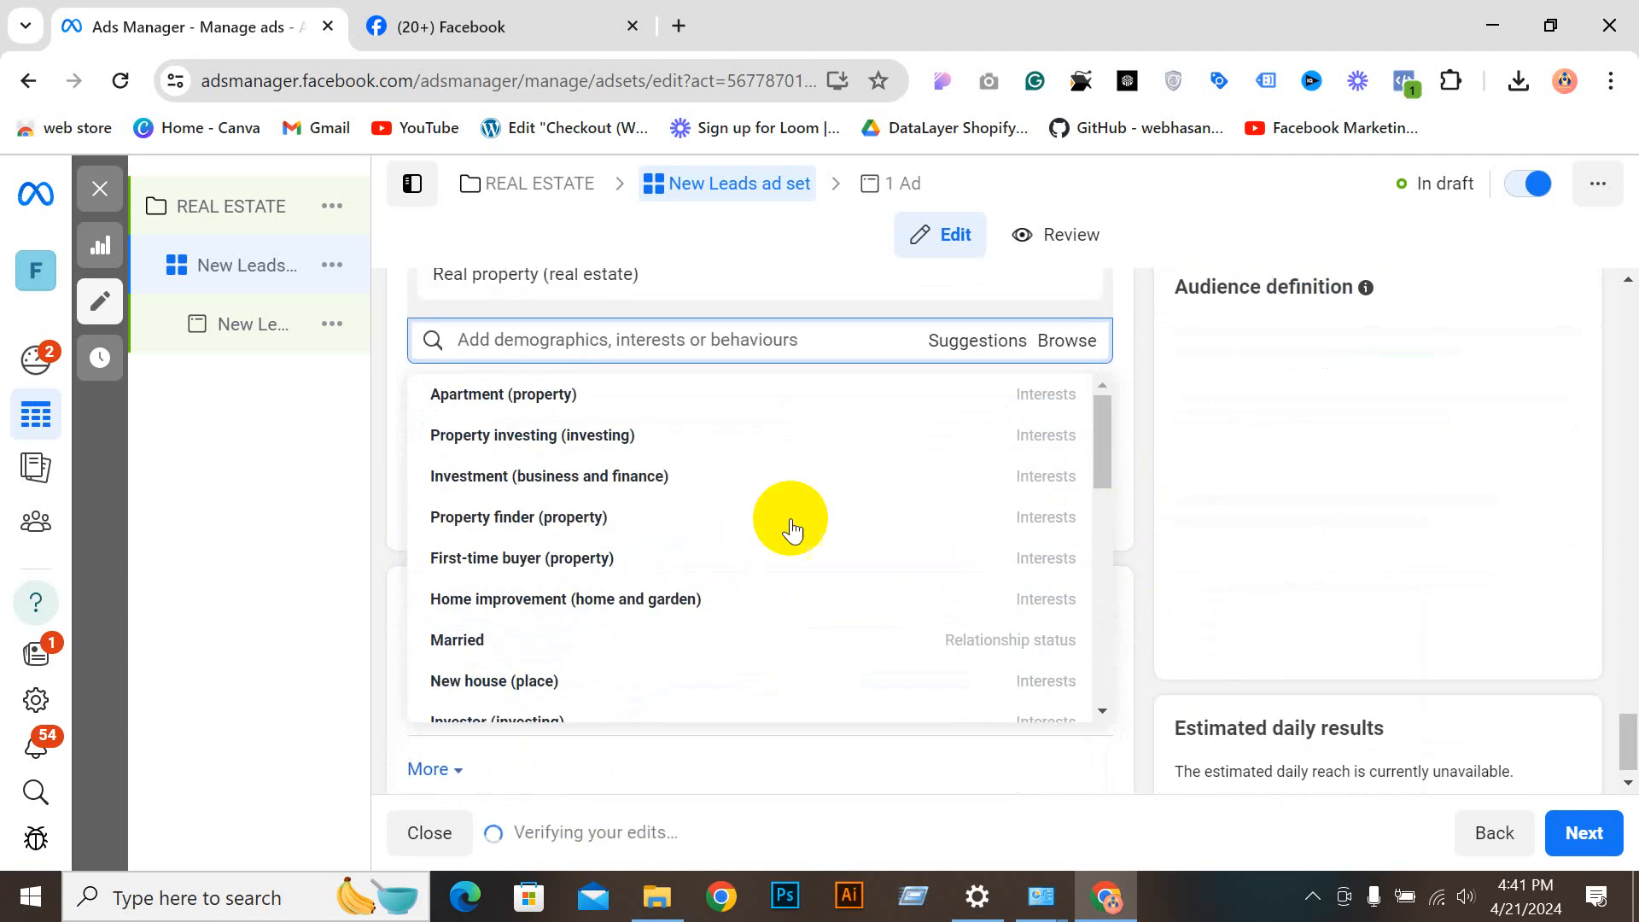
{"action": "scroll", "coordinate": [567, 567], "scroll_direction": "down", "scroll_amount": 3}
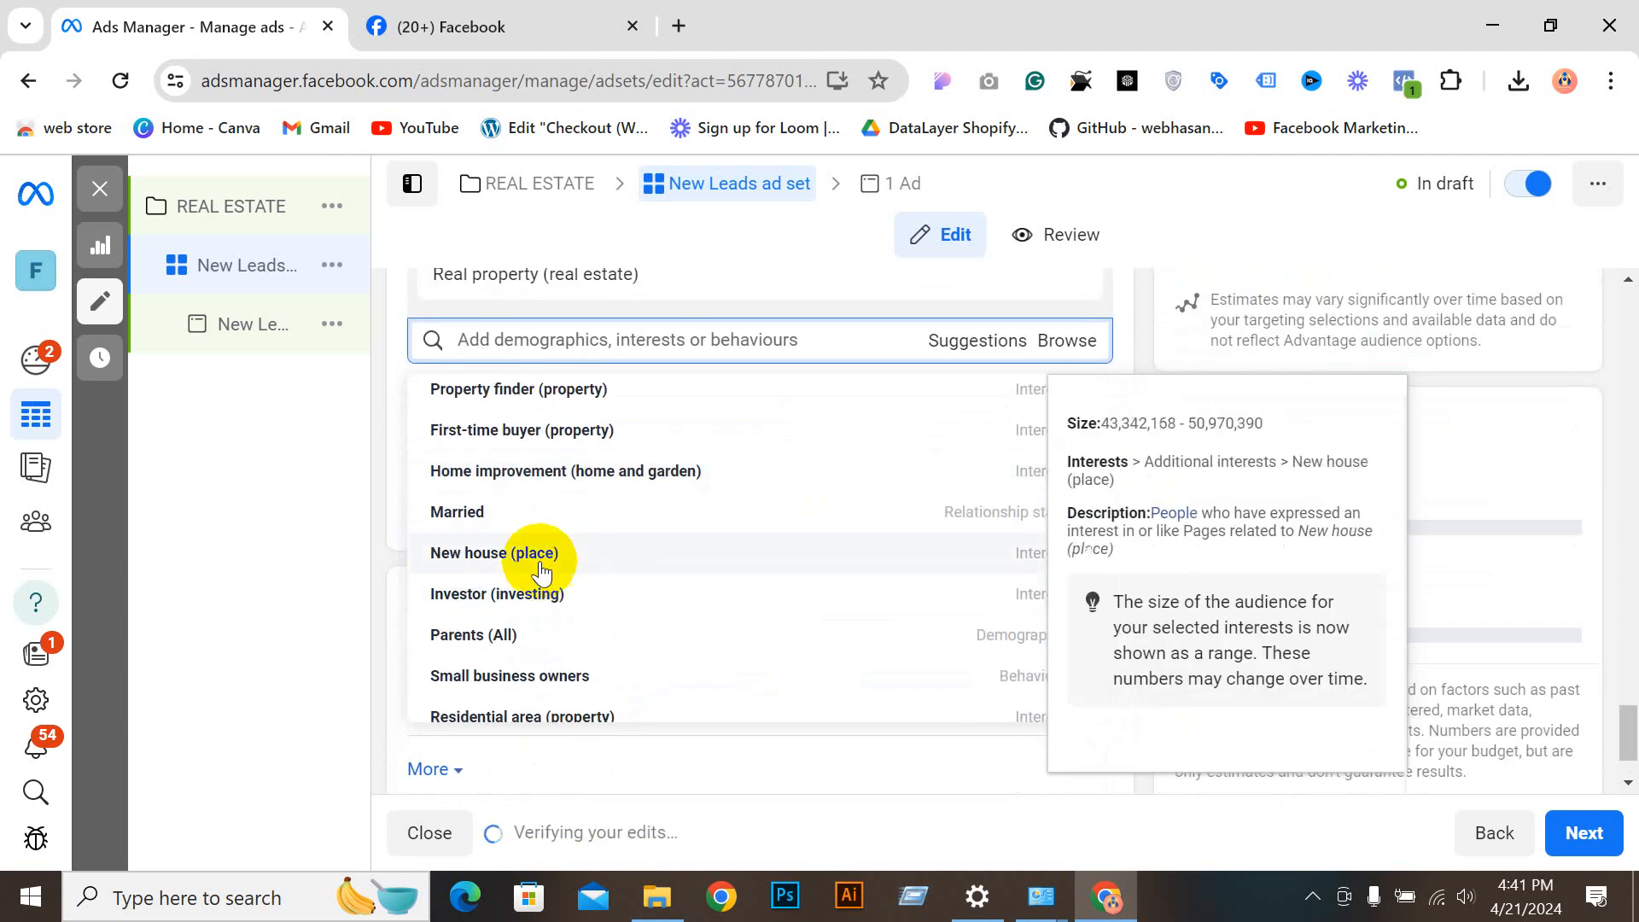
{"action": "scroll", "coordinate": [537, 572], "scroll_direction": "down", "scroll_amount": 2}
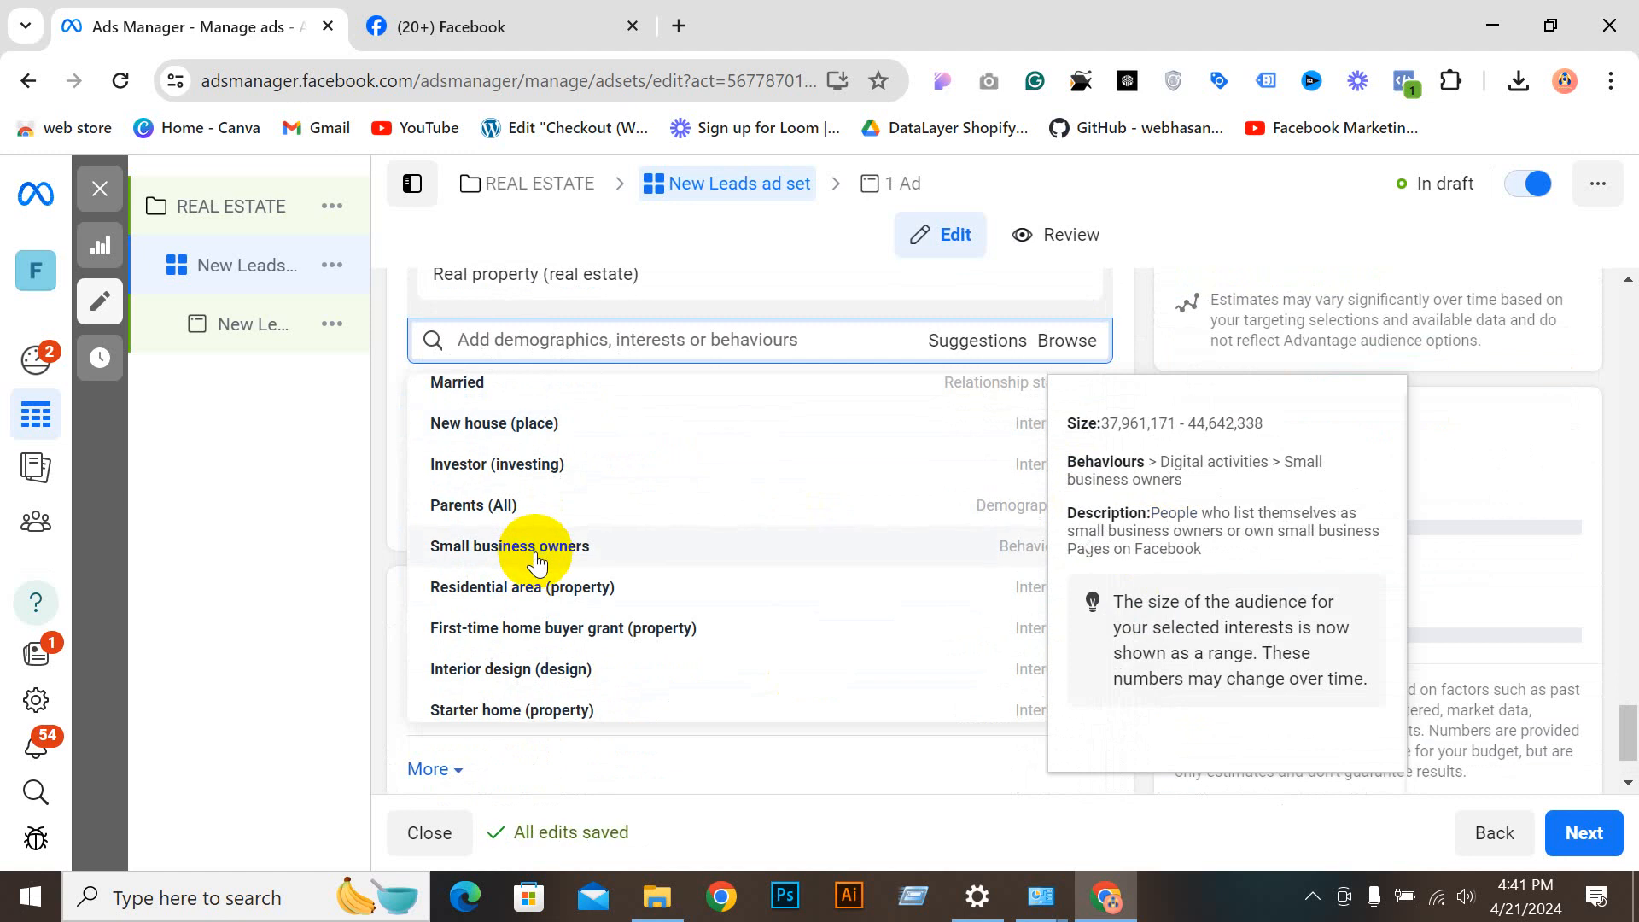
{"action": "scroll", "coordinate": [536, 567], "scroll_direction": "down", "scroll_amount": 2}
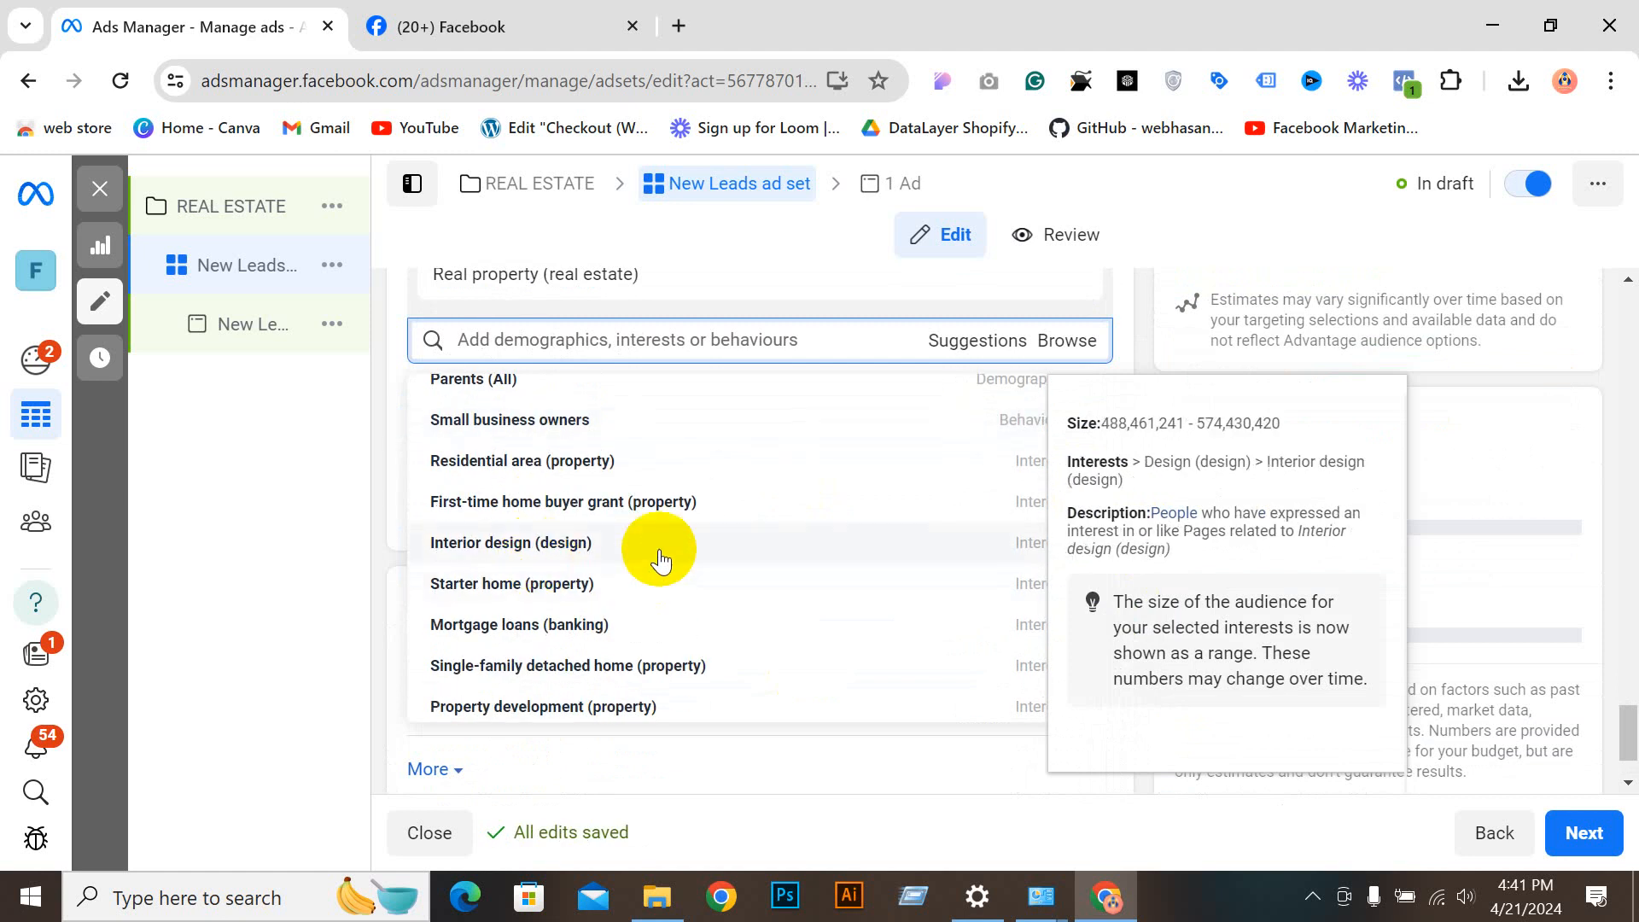
{"action": "scroll", "coordinate": [684, 512], "scroll_direction": "up", "scroll_amount": 7}
{"action": "scroll", "coordinate": [862, 333], "scroll_direction": "up", "scroll_amount": 3}
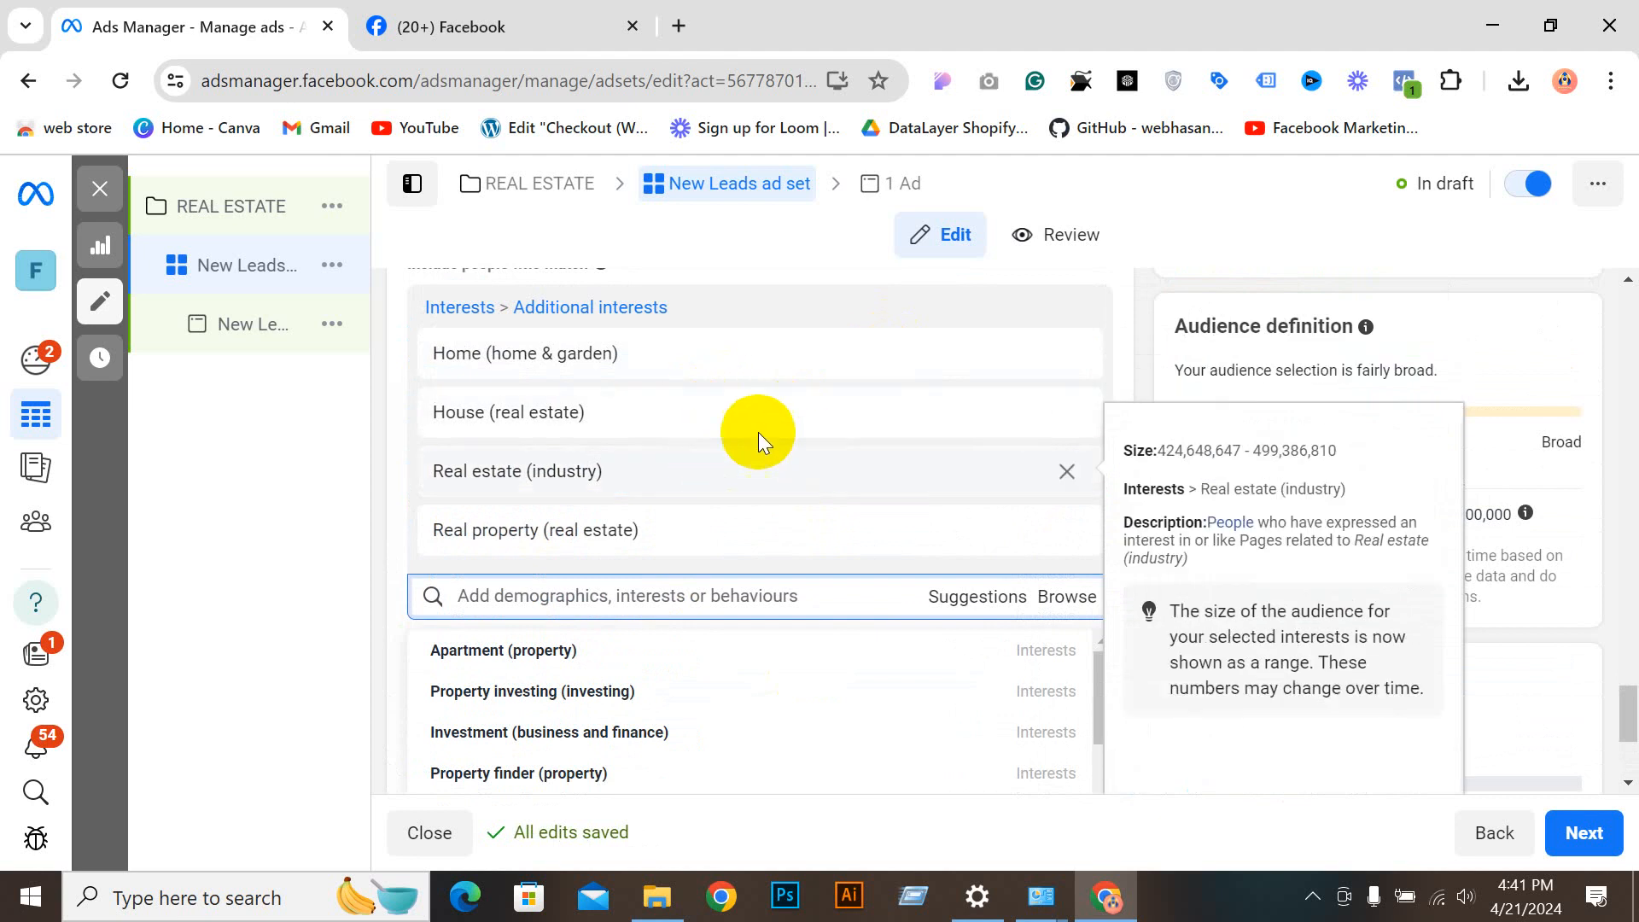
{"action": "scroll", "coordinate": [718, 418], "scroll_direction": "down", "scroll_amount": 1}
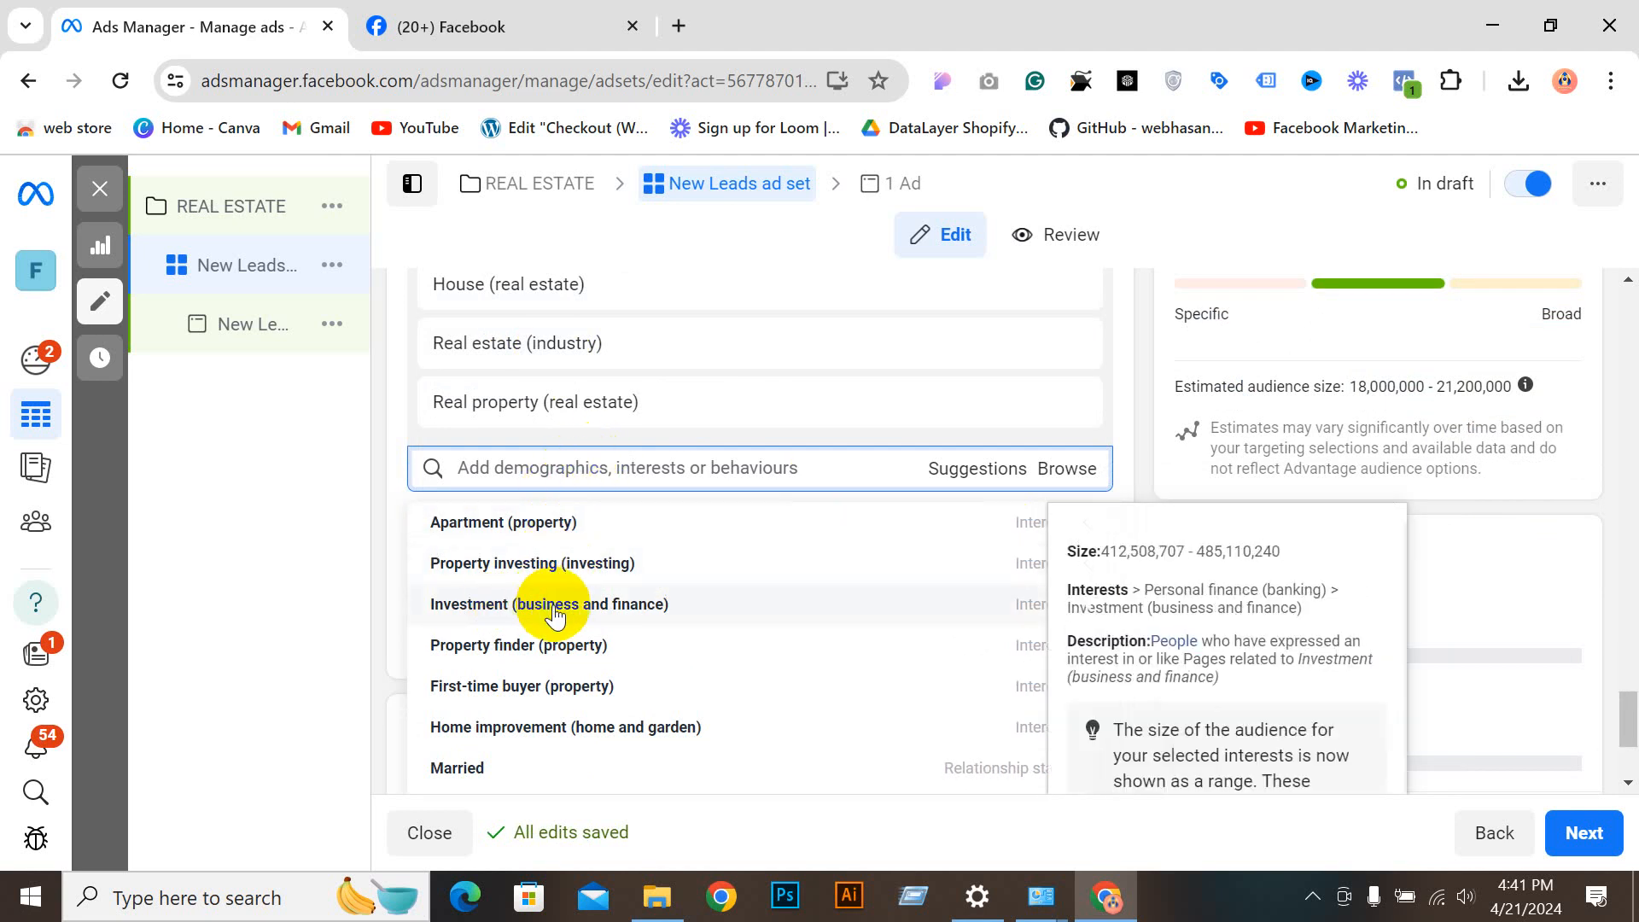
{"action": "scroll", "coordinate": [522, 478], "scroll_direction": "up", "scroll_amount": 1}
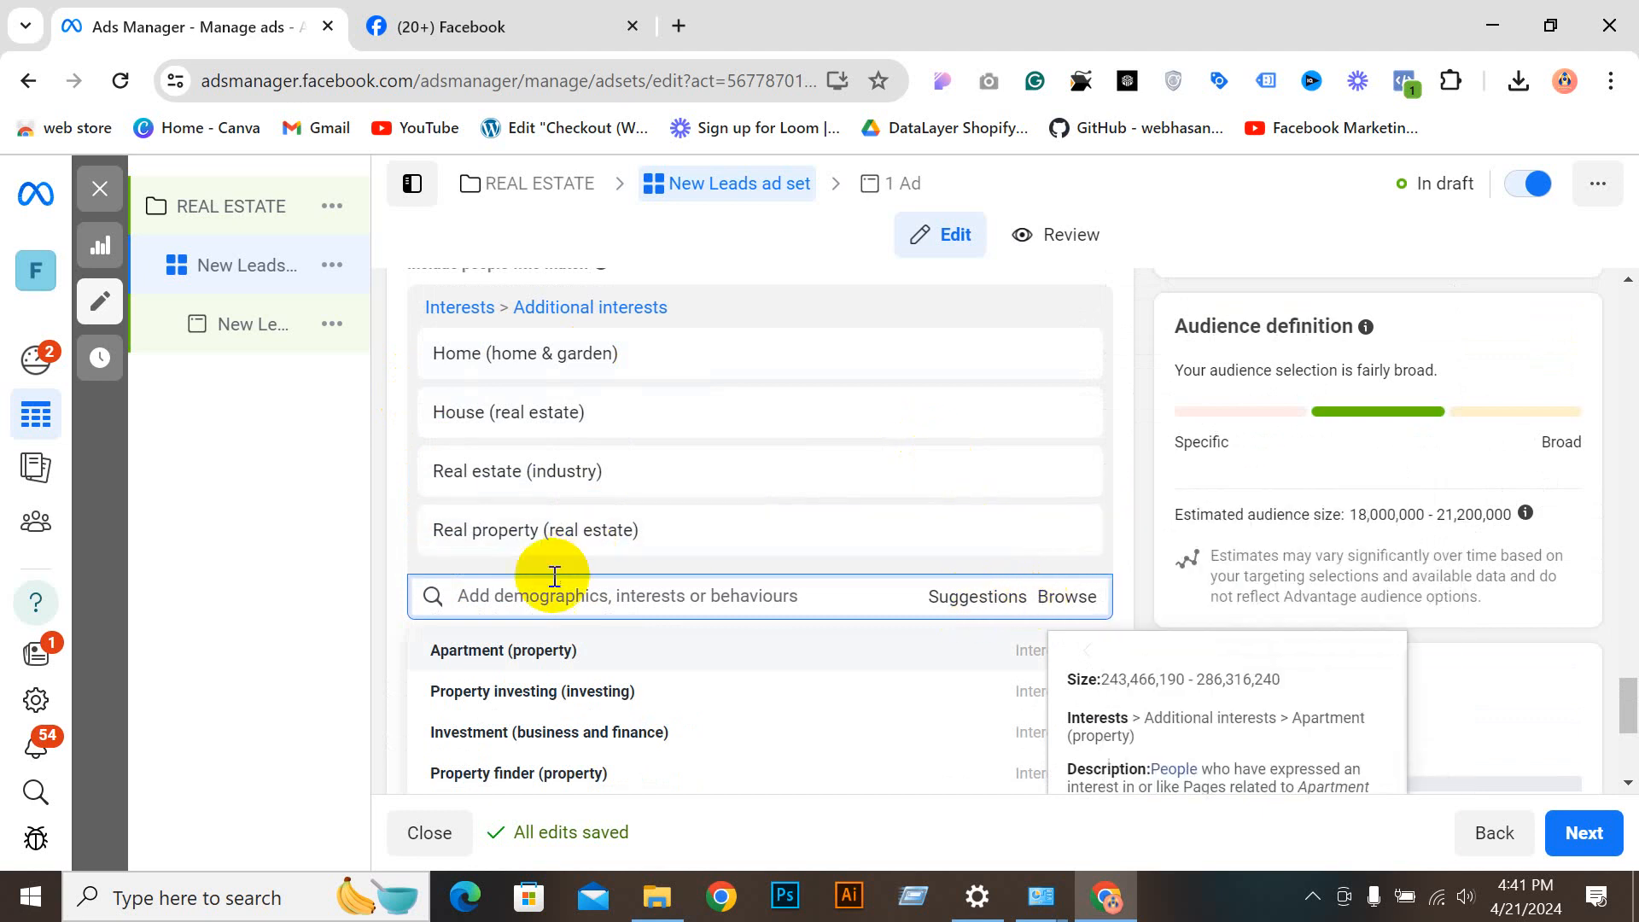
{"action": "scroll", "coordinate": [874, 444], "scroll_direction": "down", "scroll_amount": 3}
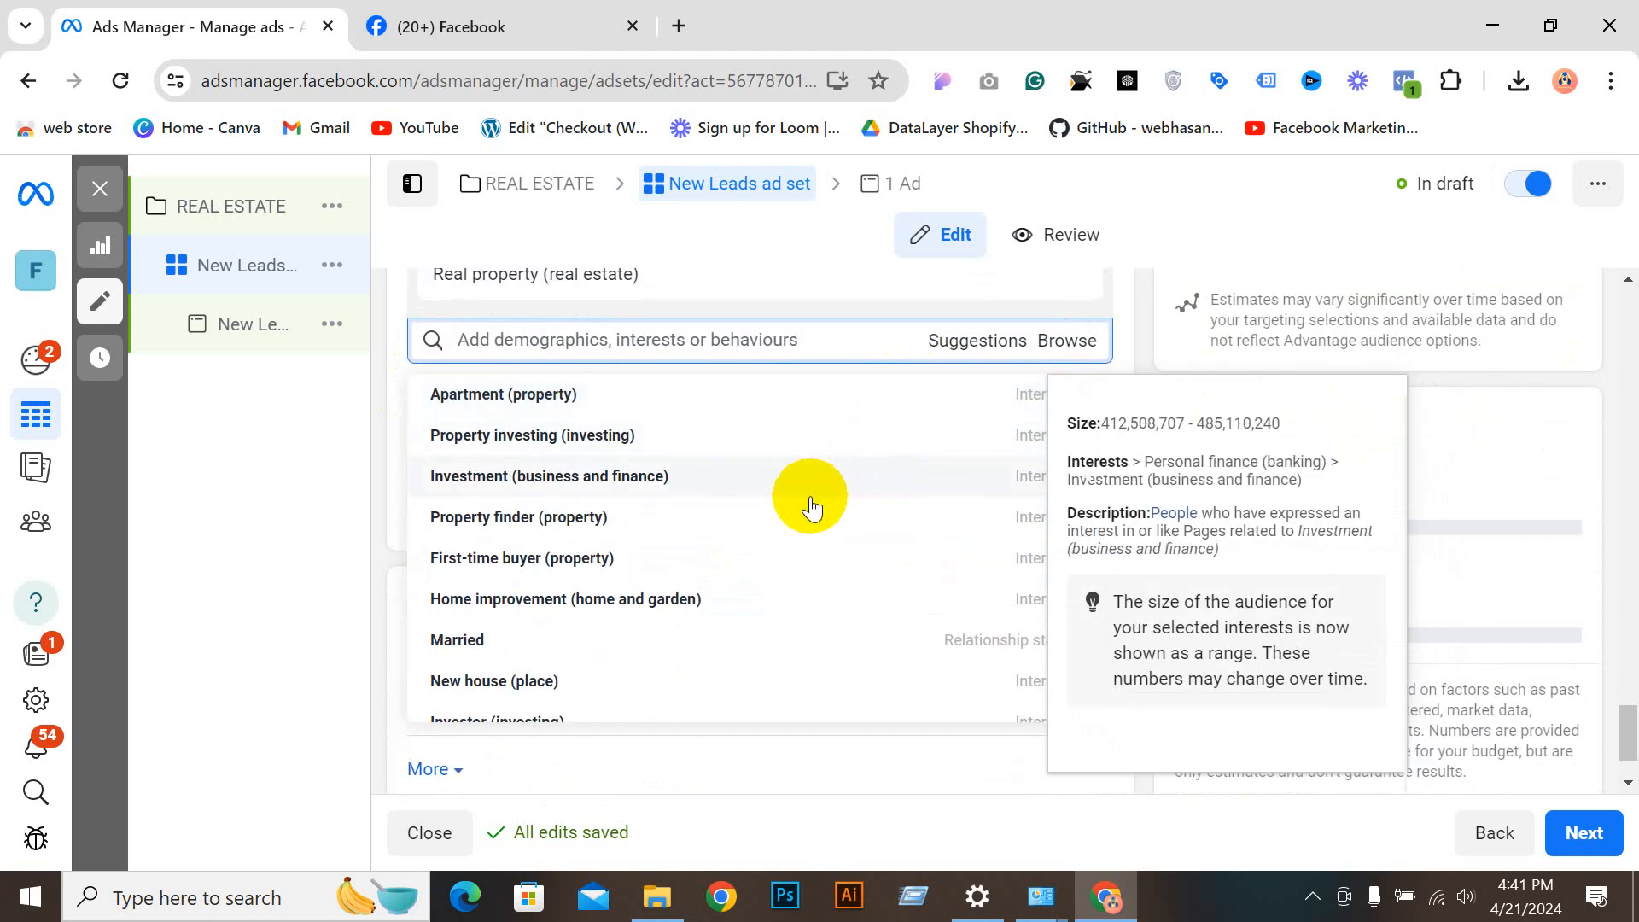
{"action": "scroll", "coordinate": [780, 512], "scroll_direction": "down", "scroll_amount": 1}
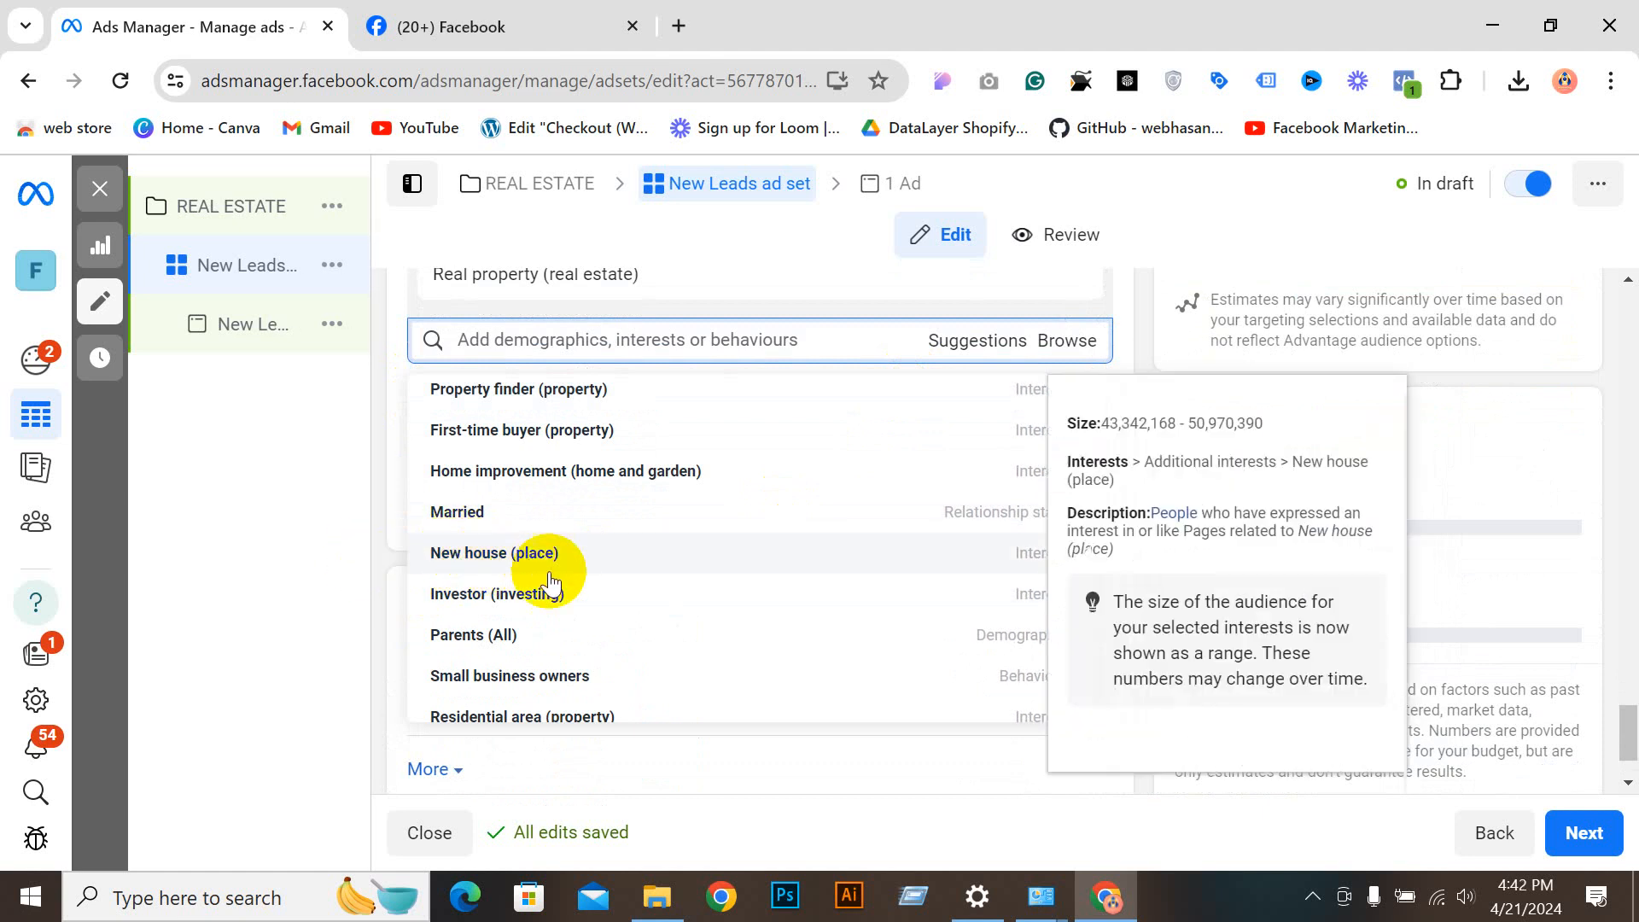
{"action": "scroll", "coordinate": [615, 602], "scroll_direction": "down", "scroll_amount": 2}
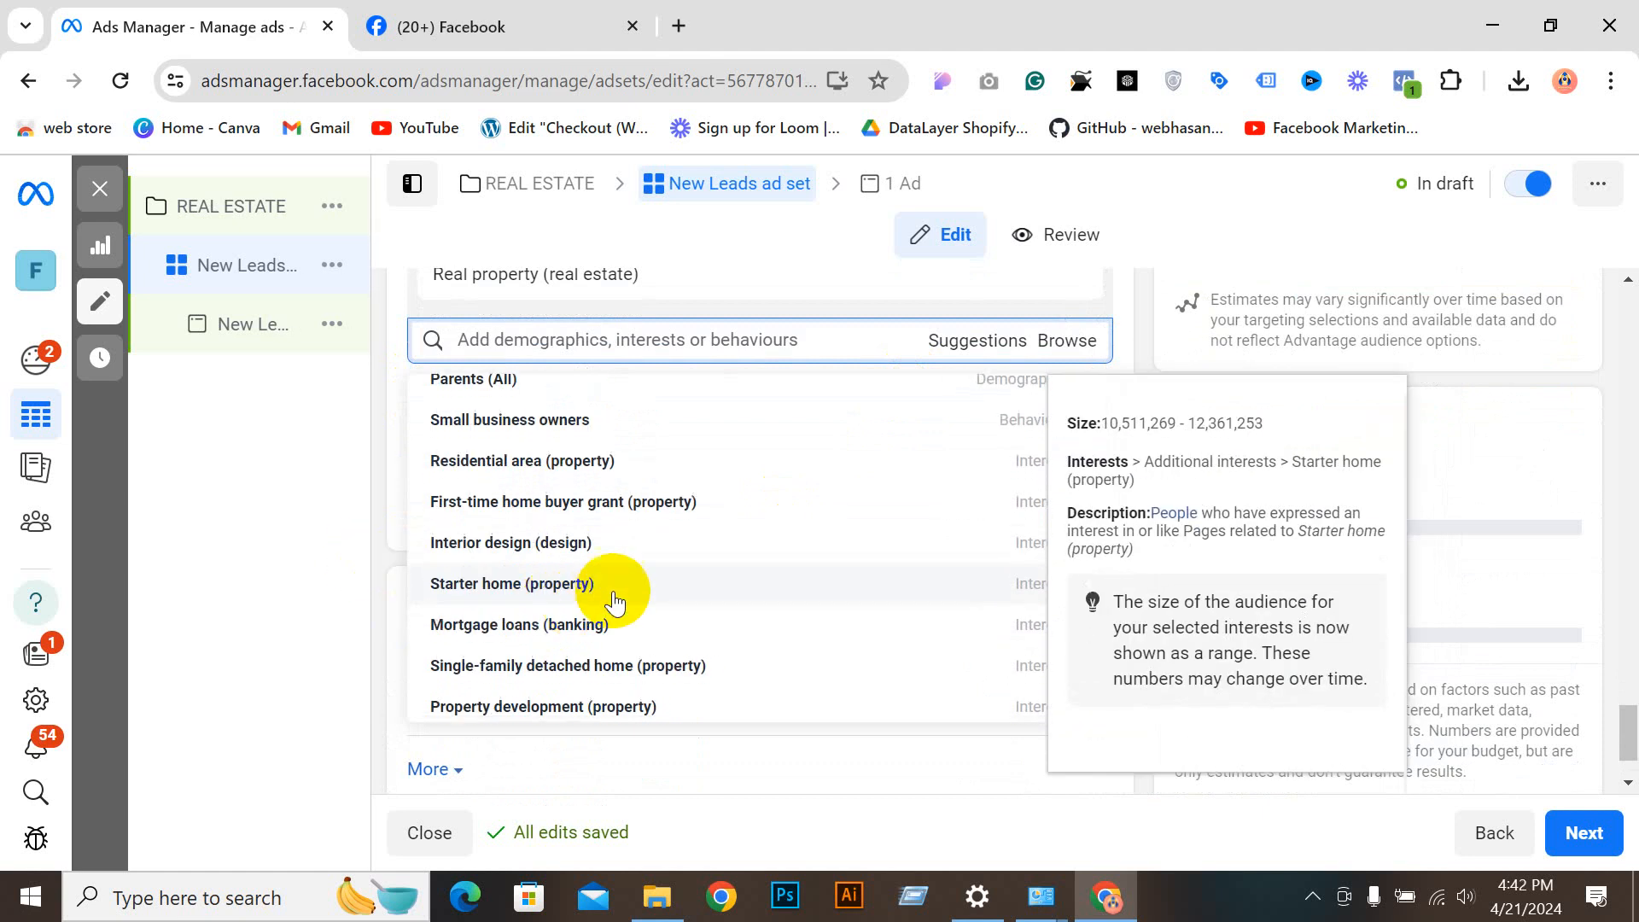
Step: Examine the ad set's estimated daily leads, then review the audience's location and age settings
{"action": "scroll", "coordinate": [637, 572], "scroll_direction": "down", "scroll_amount": 1}
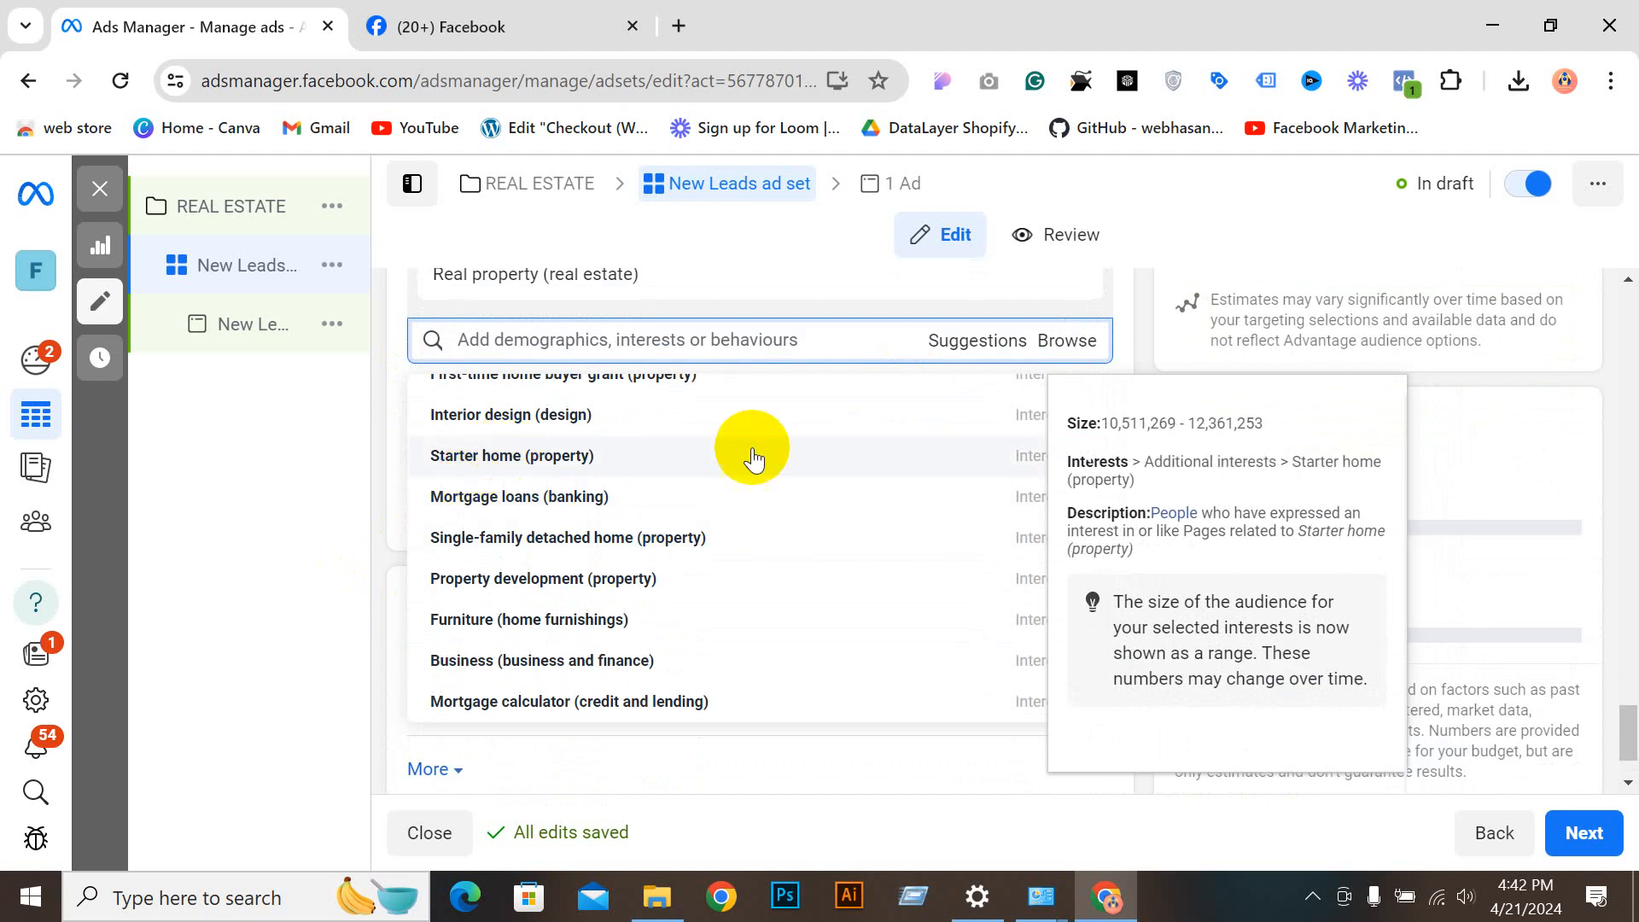
{"action": "left_click", "coordinate": [1417, 643]}
{"action": "scroll", "coordinate": [1195, 526], "scroll_direction": "down", "scroll_amount": 1}
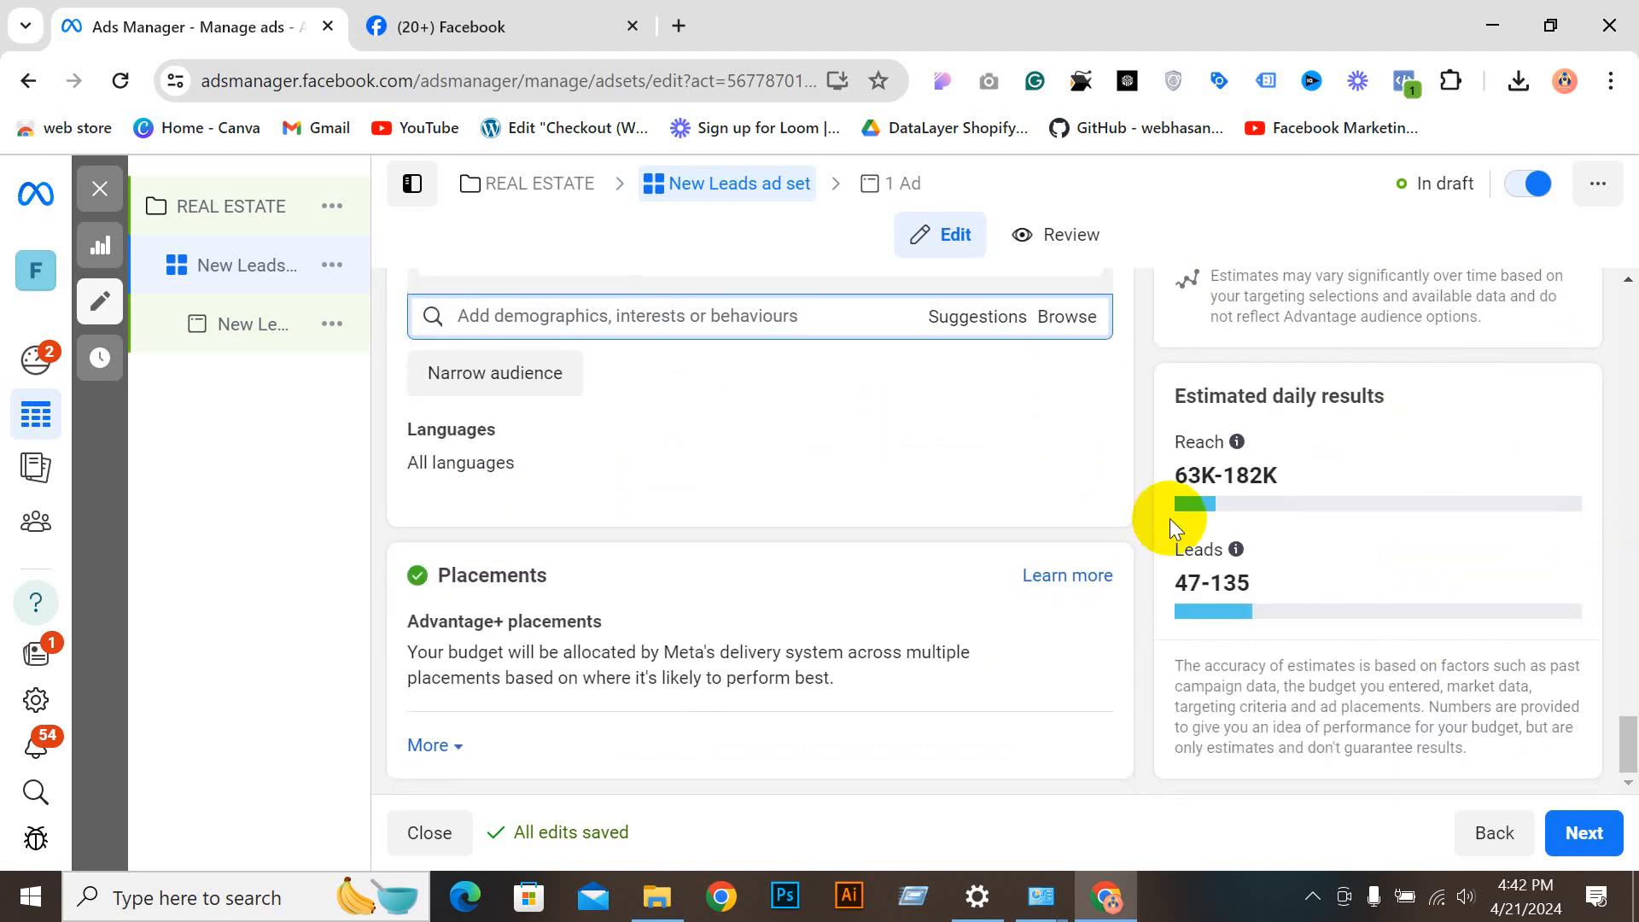
{"action": "triple_click", "coordinate": [1218, 583]}
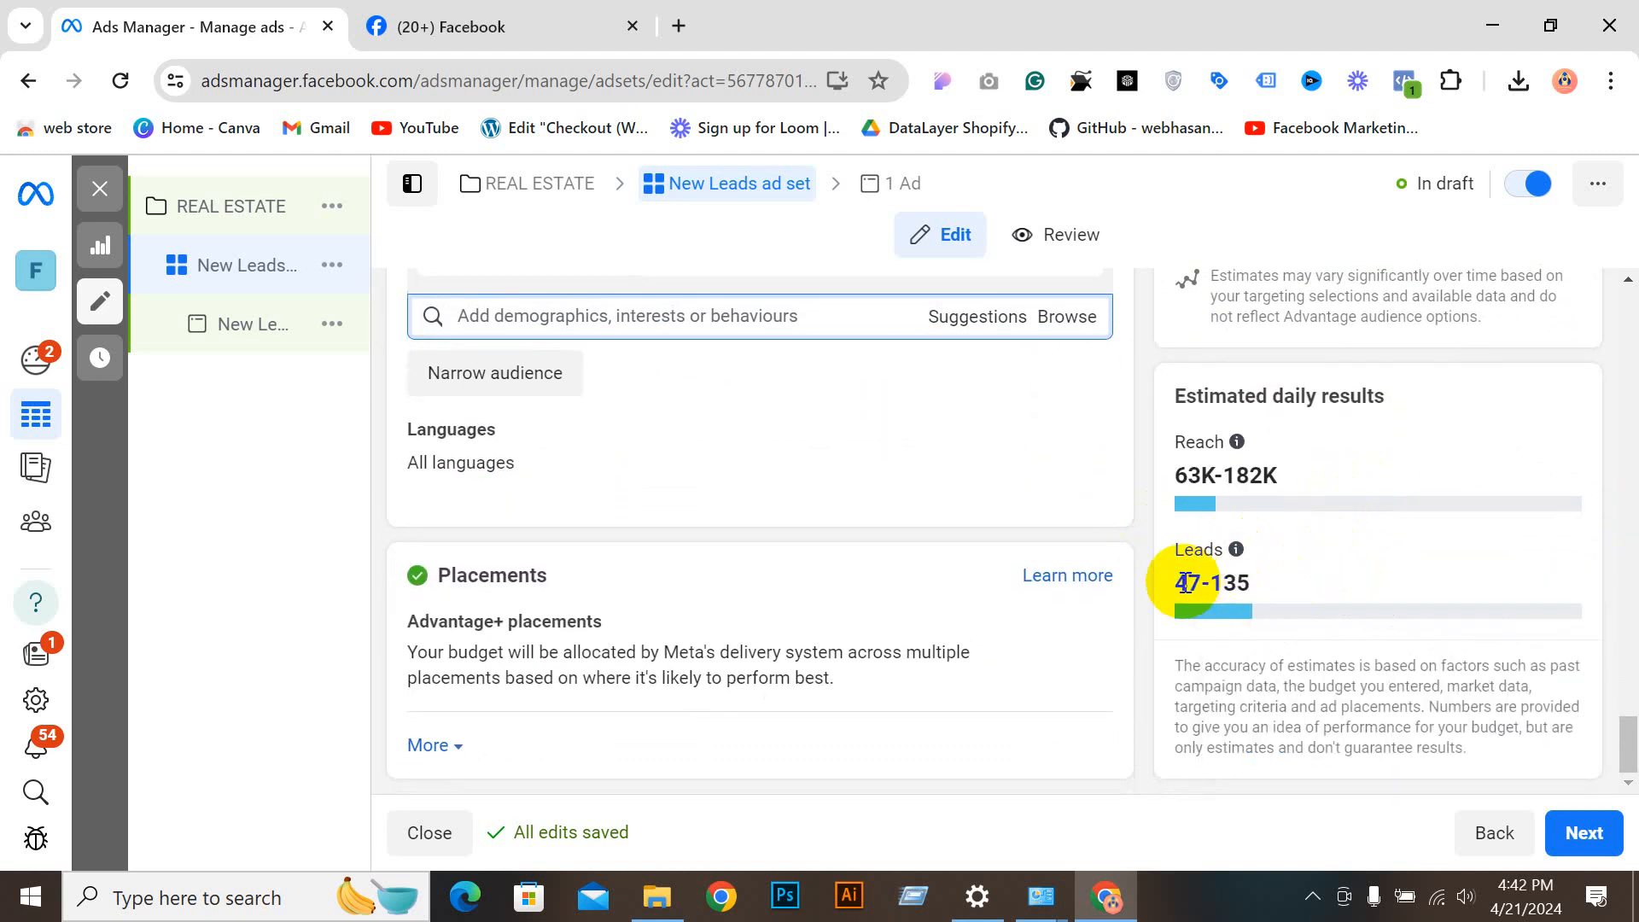
{"action": "left_click_drag", "start_coordinate": [1186, 583], "coordinate": [1301, 582]}
{"action": "left_click", "coordinate": [1185, 584]}
{"action": "left_click_drag", "start_coordinate": [1181, 583], "coordinate": [1227, 584]}
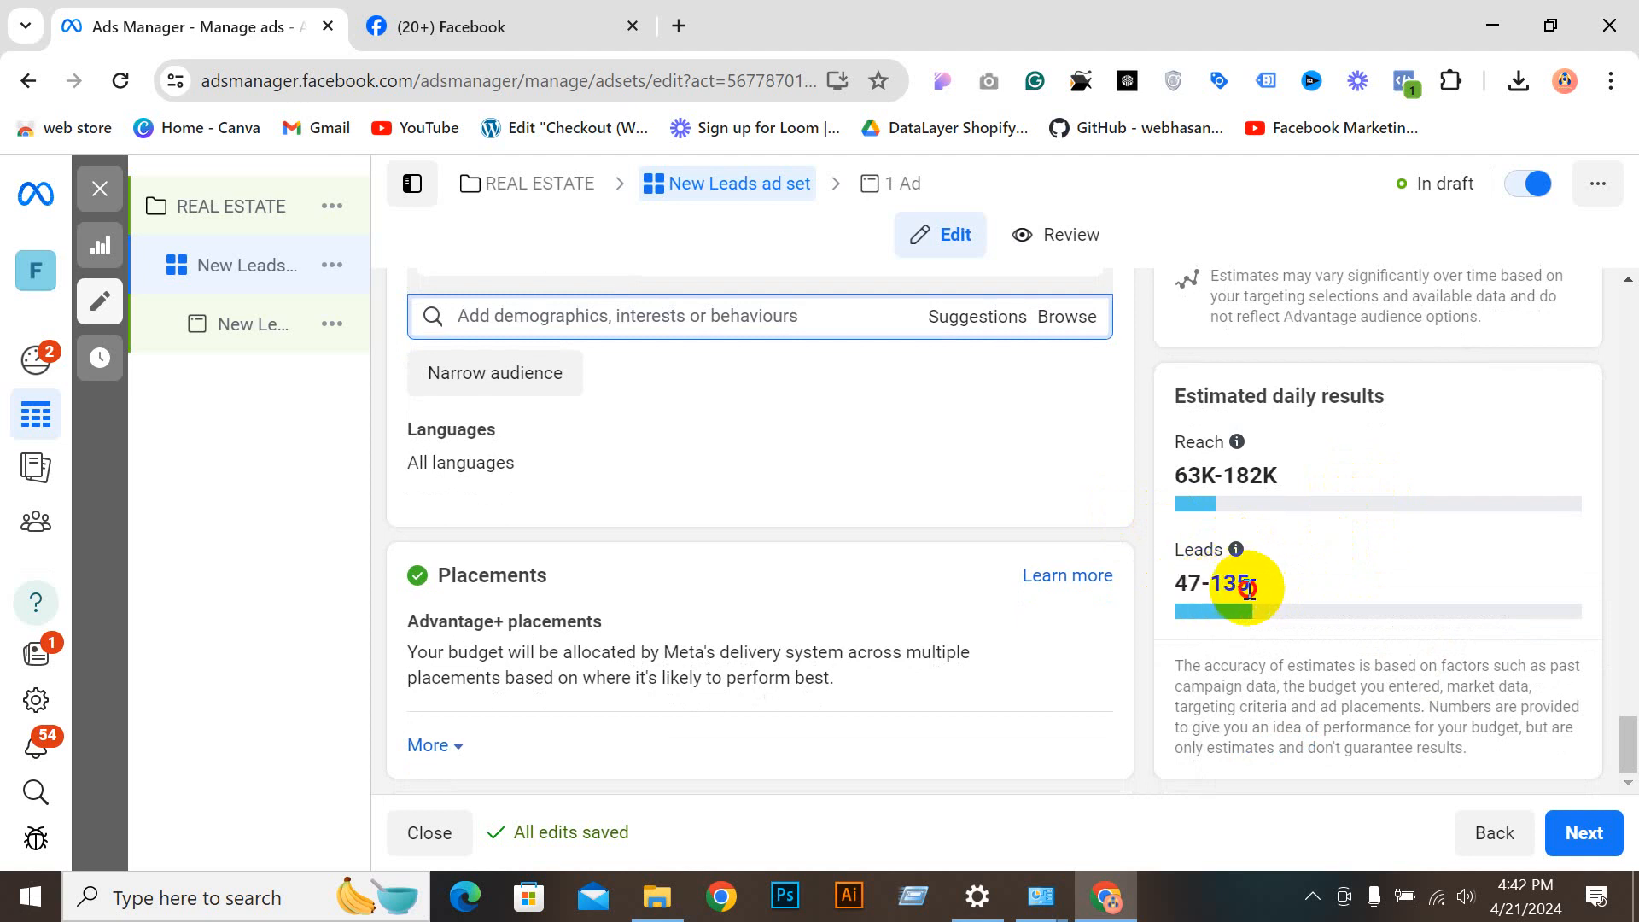
{"action": "scroll", "coordinate": [545, 473], "scroll_direction": "up", "scroll_amount": 4}
{"action": "scroll", "coordinate": [545, 473], "scroll_direction": "up", "scroll_amount": 10}
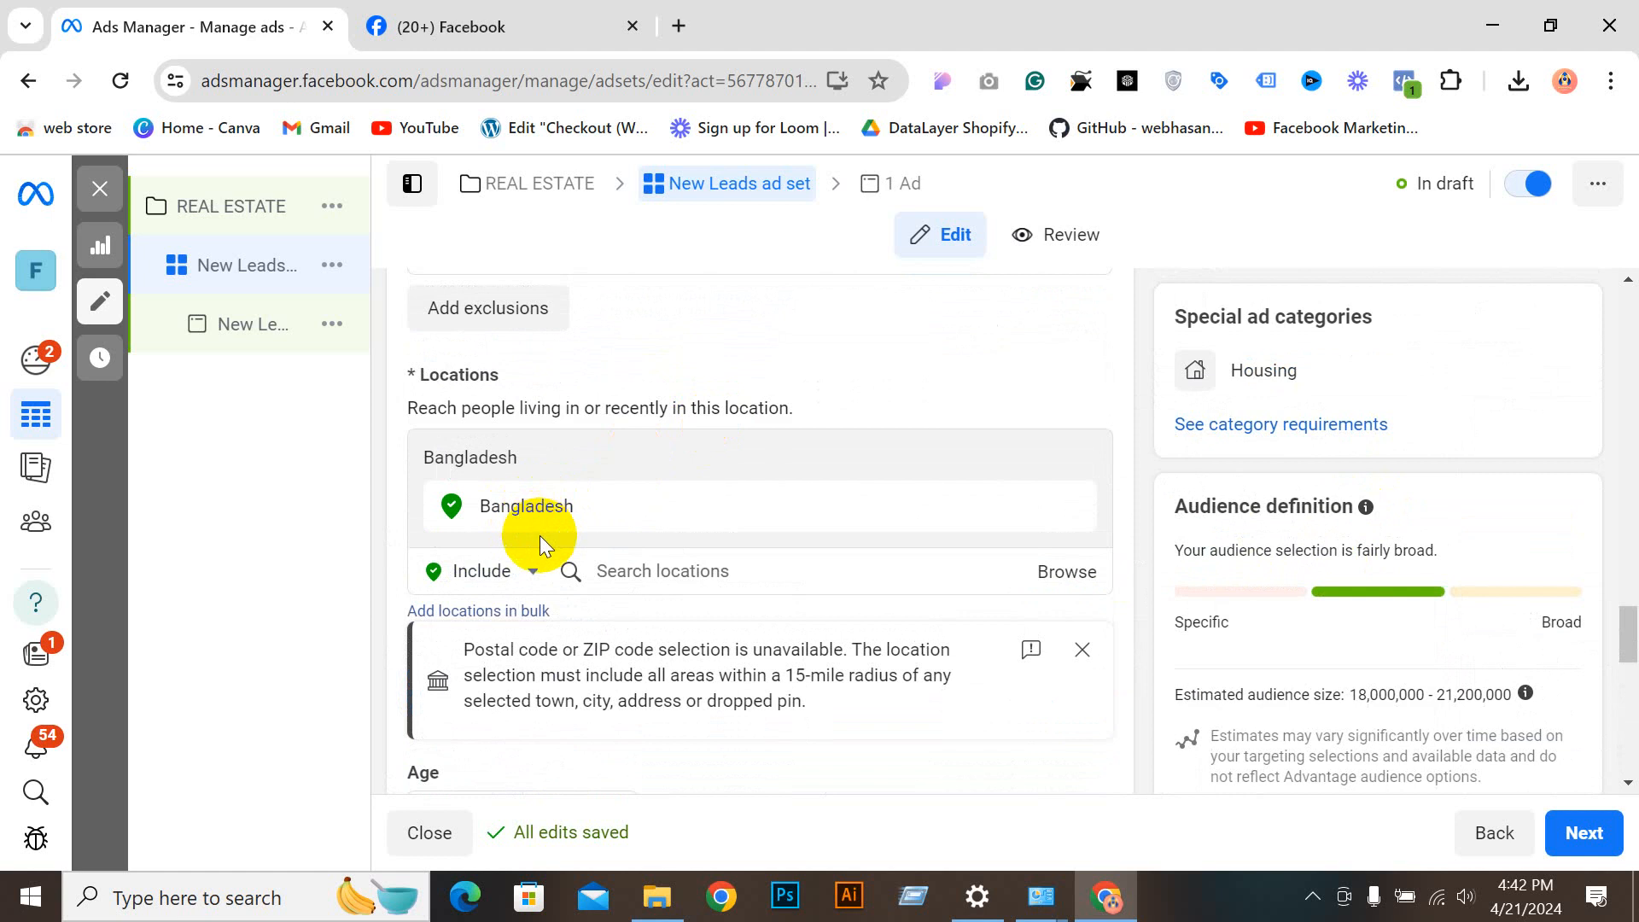
{"action": "scroll", "coordinate": [578, 462], "scroll_direction": "down", "scroll_amount": 1}
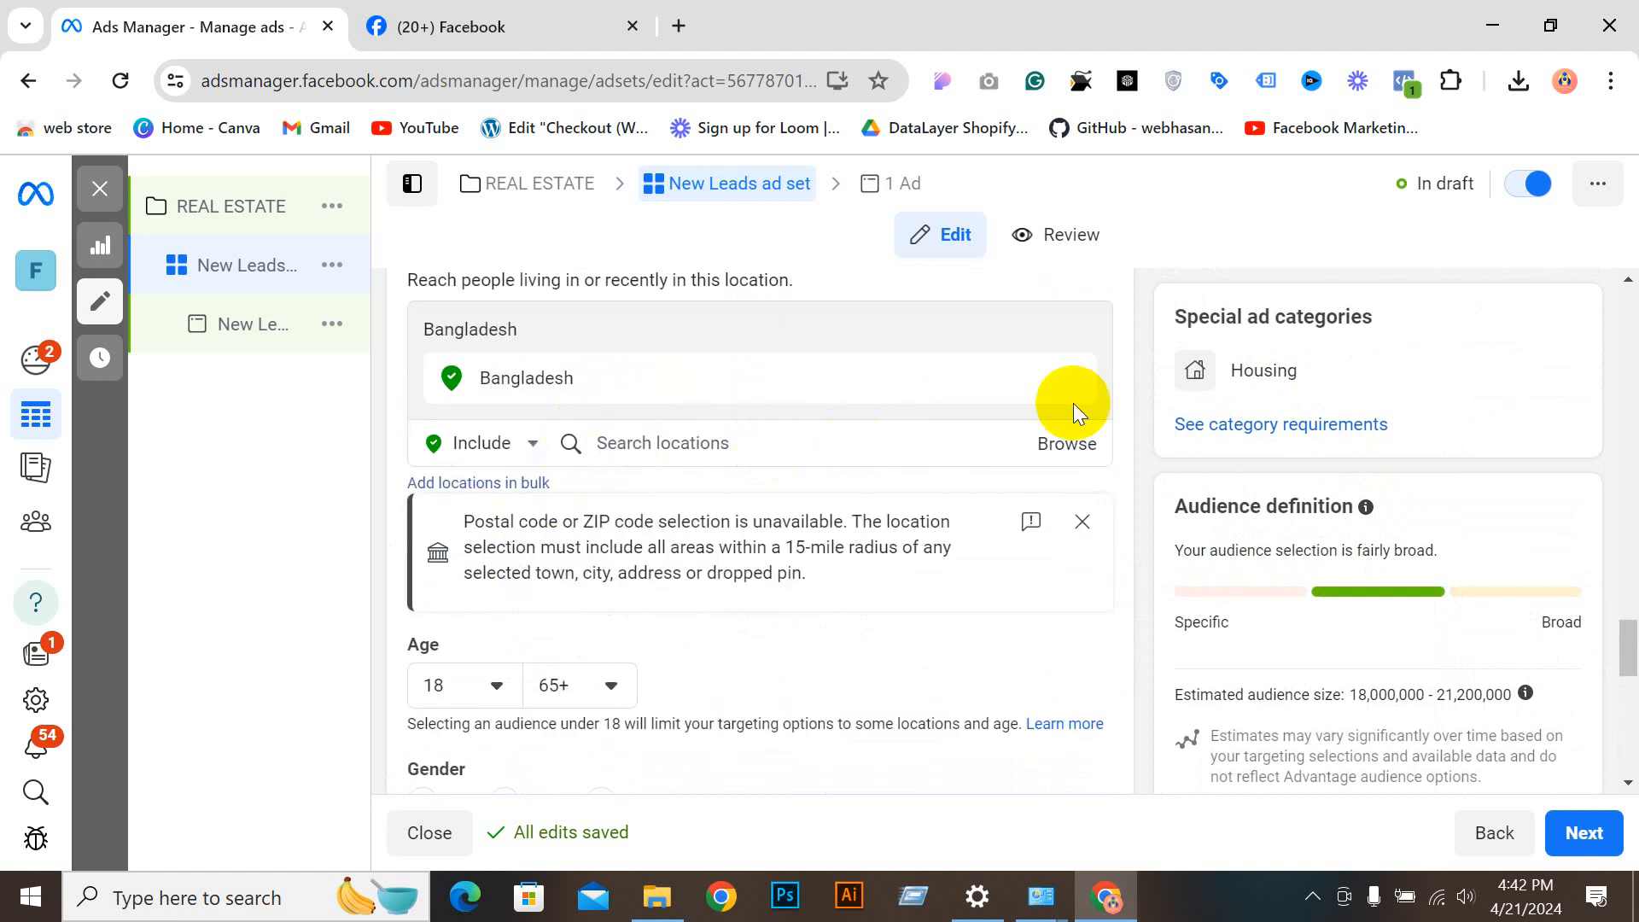
{"action": "scroll", "coordinate": [790, 446], "scroll_direction": "down", "scroll_amount": 8}
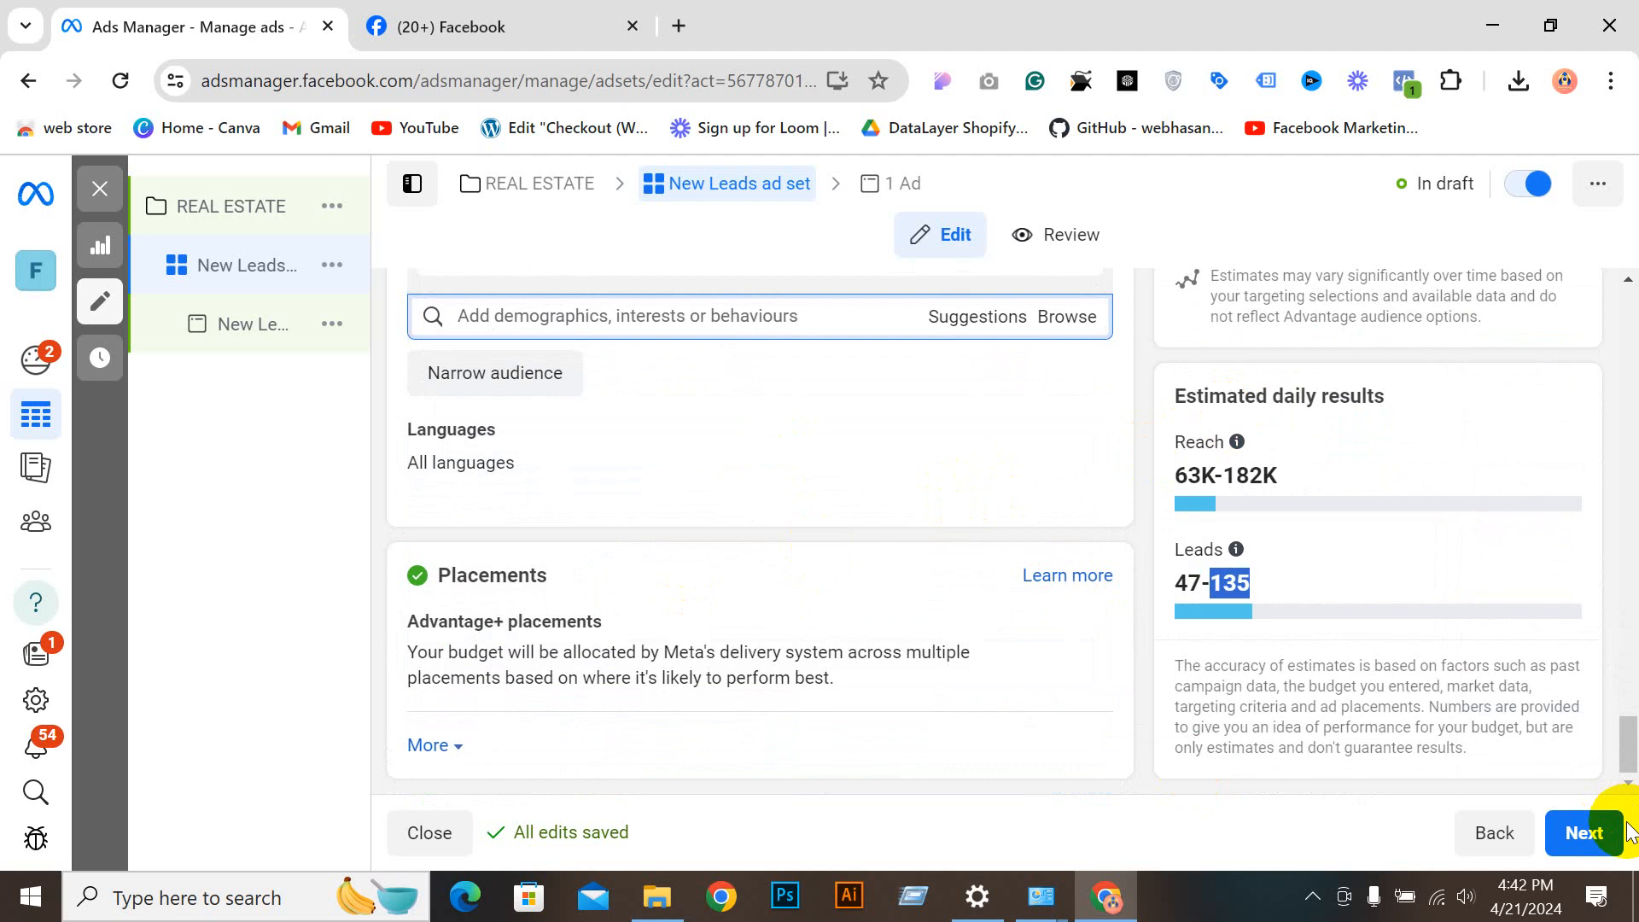
Step: Continue from the ad set to the new leads ad and review its identity and format settings
{"action": "left_click", "coordinate": [1595, 837]}
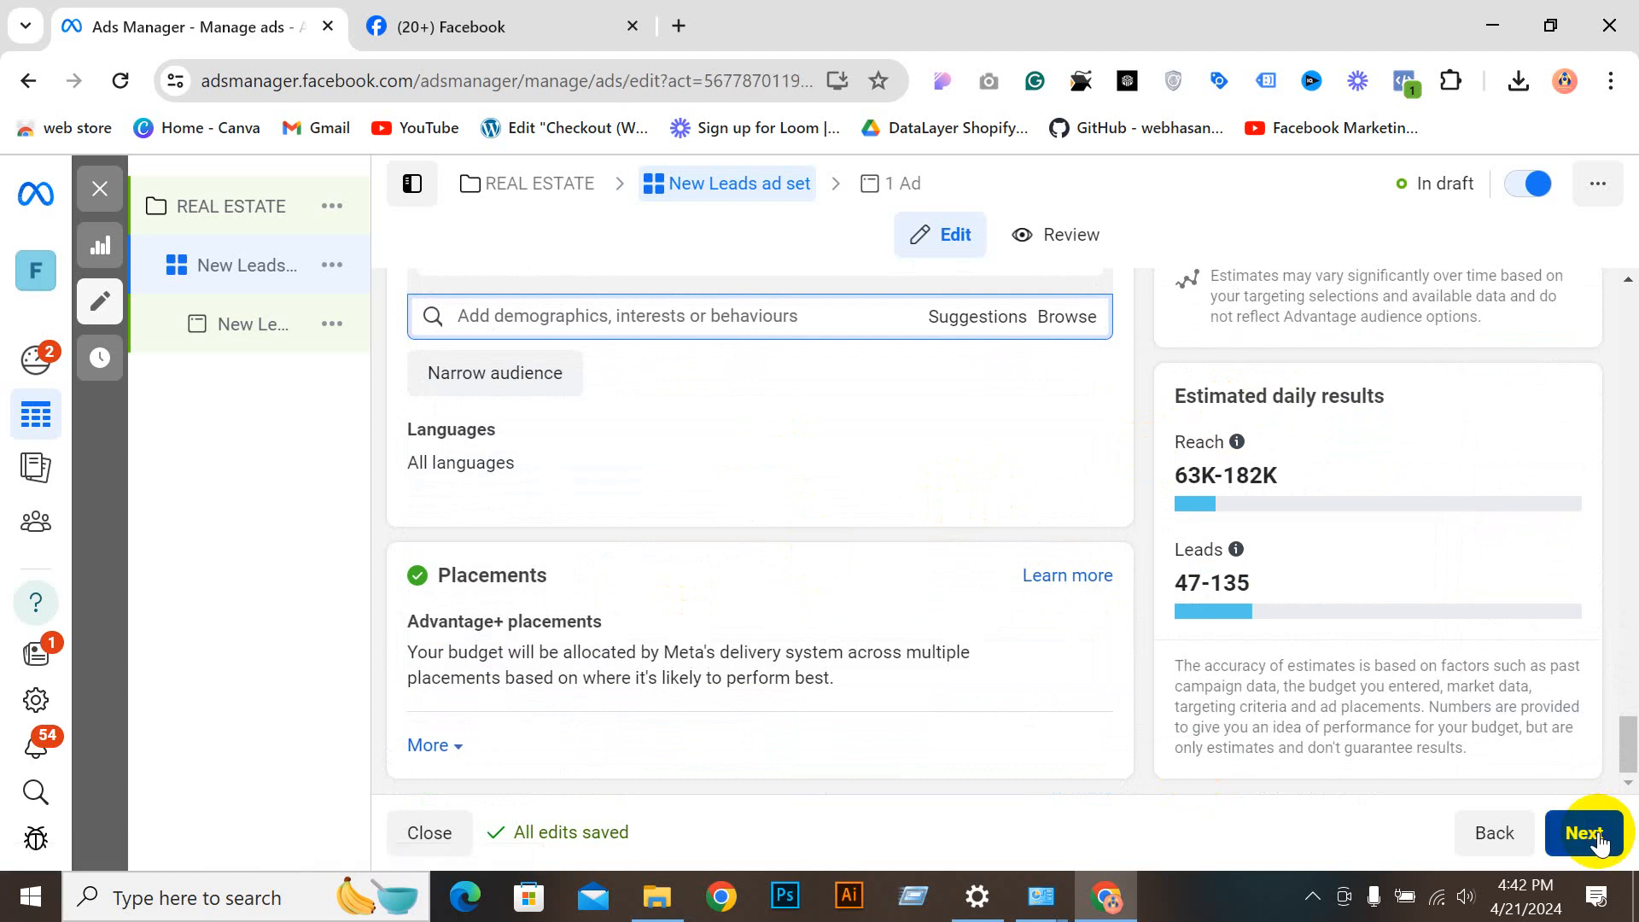
{"action": "scroll", "coordinate": [512, 403], "scroll_direction": "down", "scroll_amount": 5}
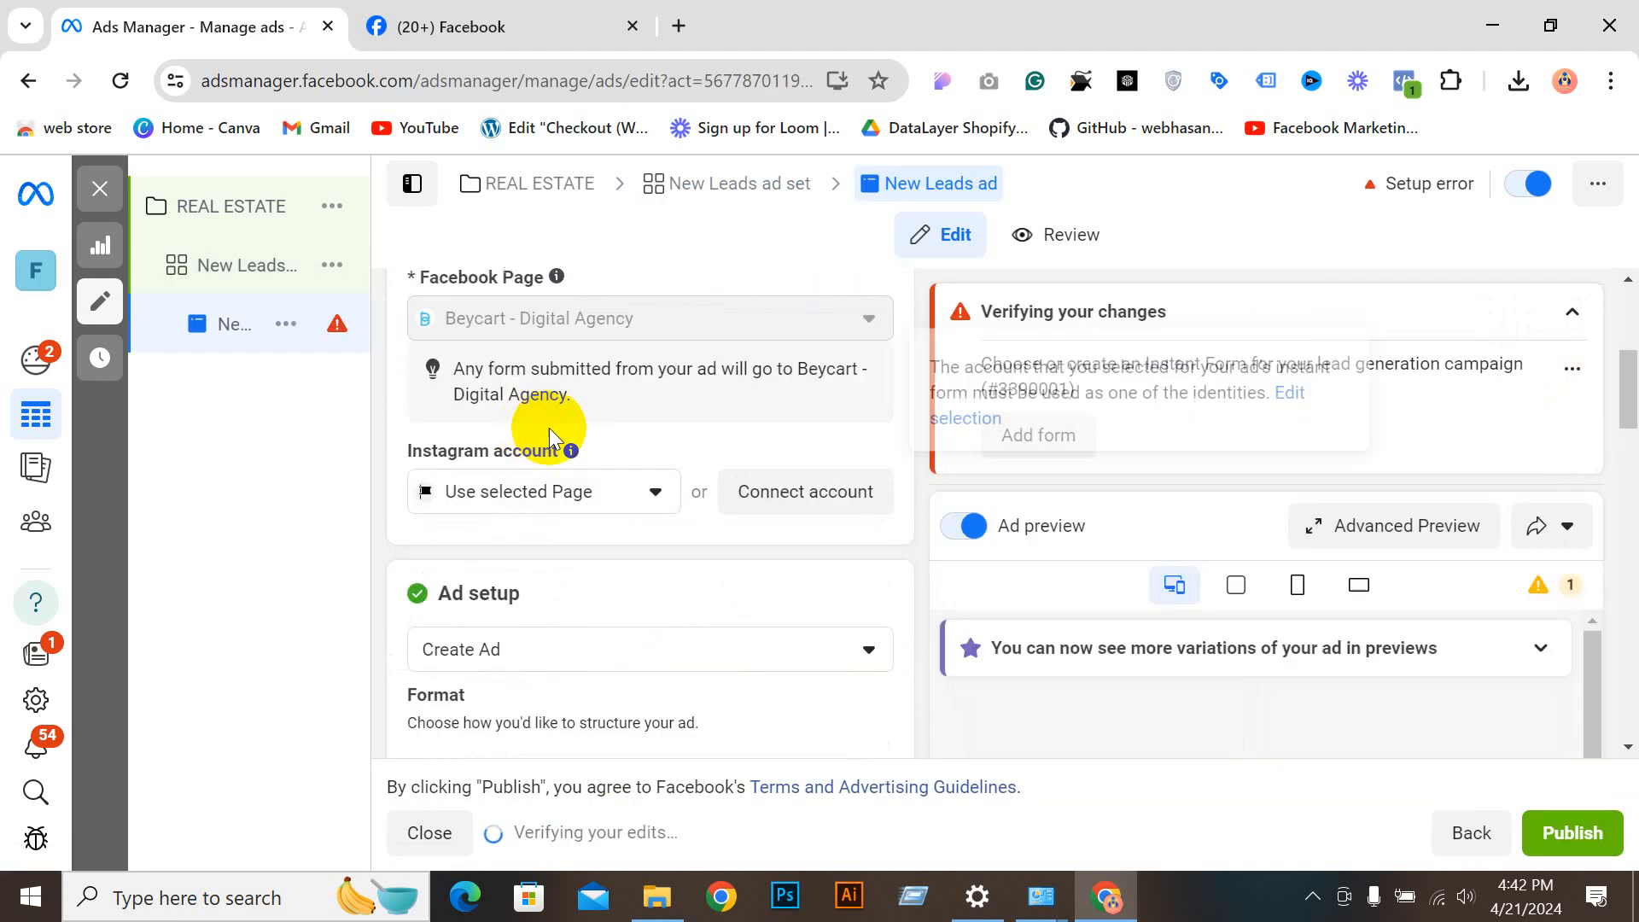
{"action": "scroll", "coordinate": [790, 483], "scroll_direction": "down", "scroll_amount": 1}
{"action": "scroll", "coordinate": [542, 476], "scroll_direction": "down", "scroll_amount": 3}
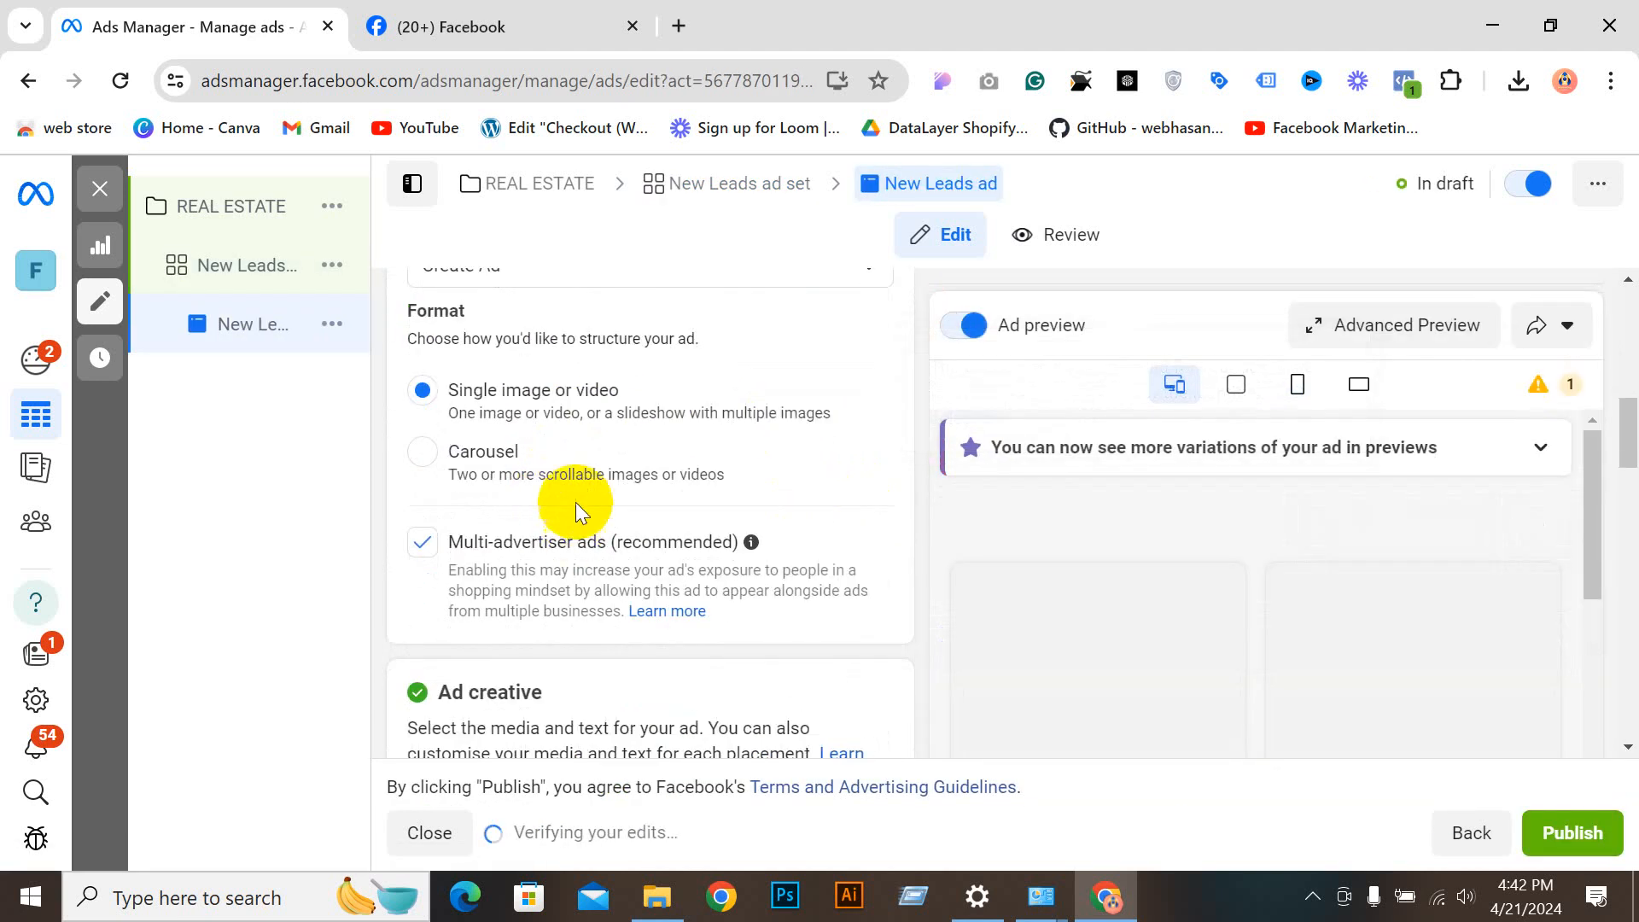
Step: Open Canva in a new browser tab
{"action": "left_click", "coordinate": [484, 21]}
{"action": "left_click", "coordinate": [697, 21]}
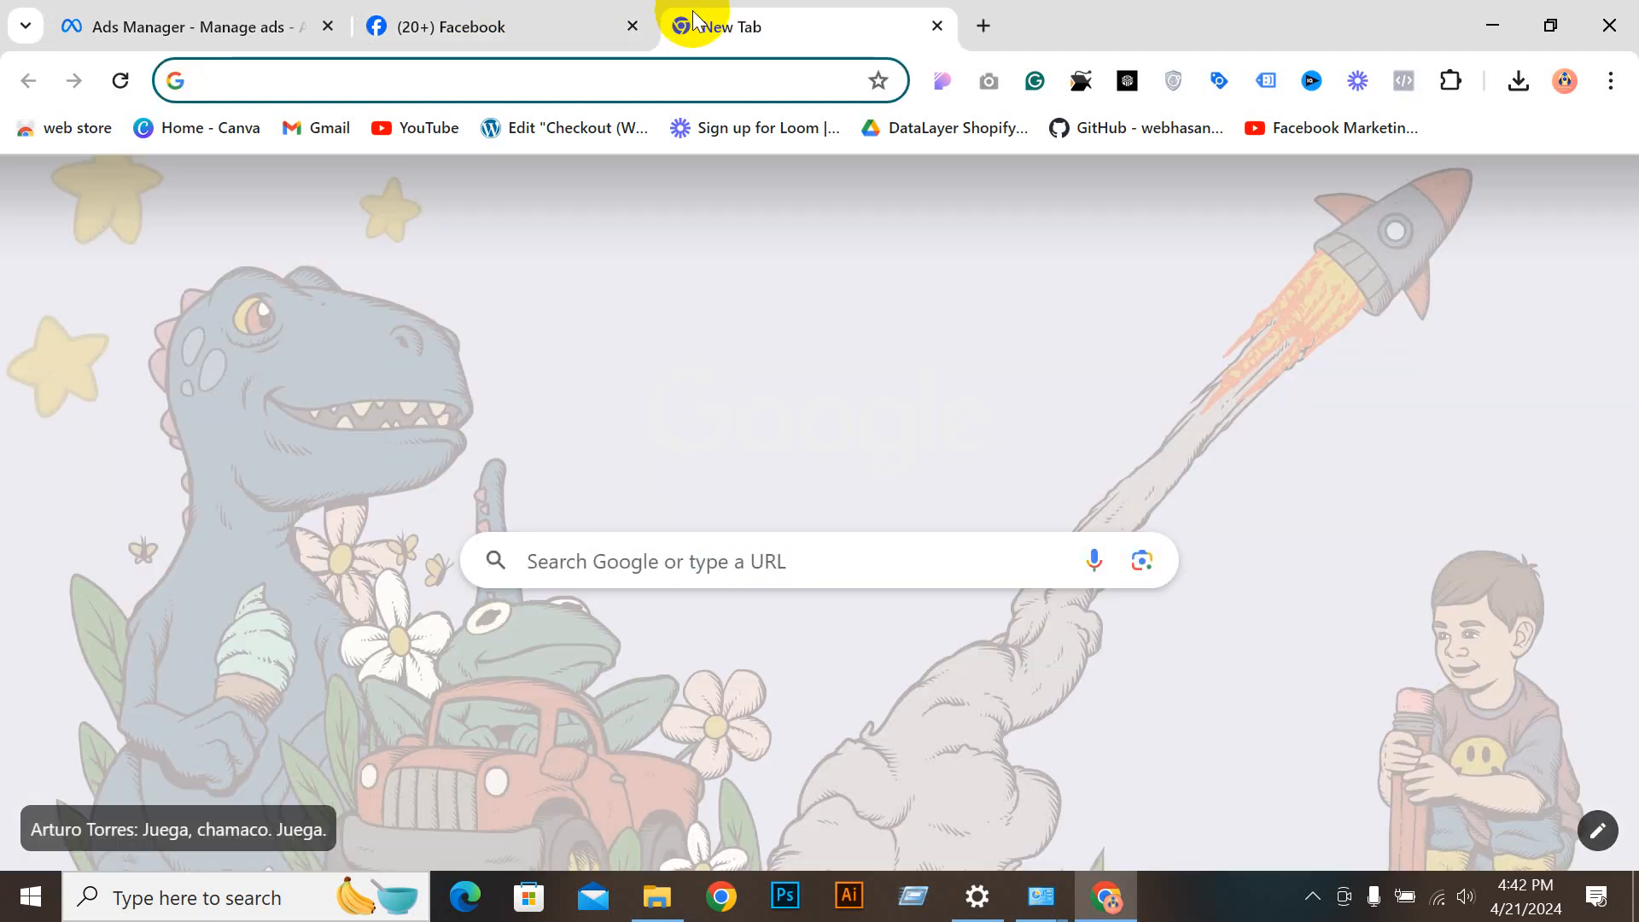
{"action": "type", "text": "CA"}
{"action": "key", "text": "Return"}
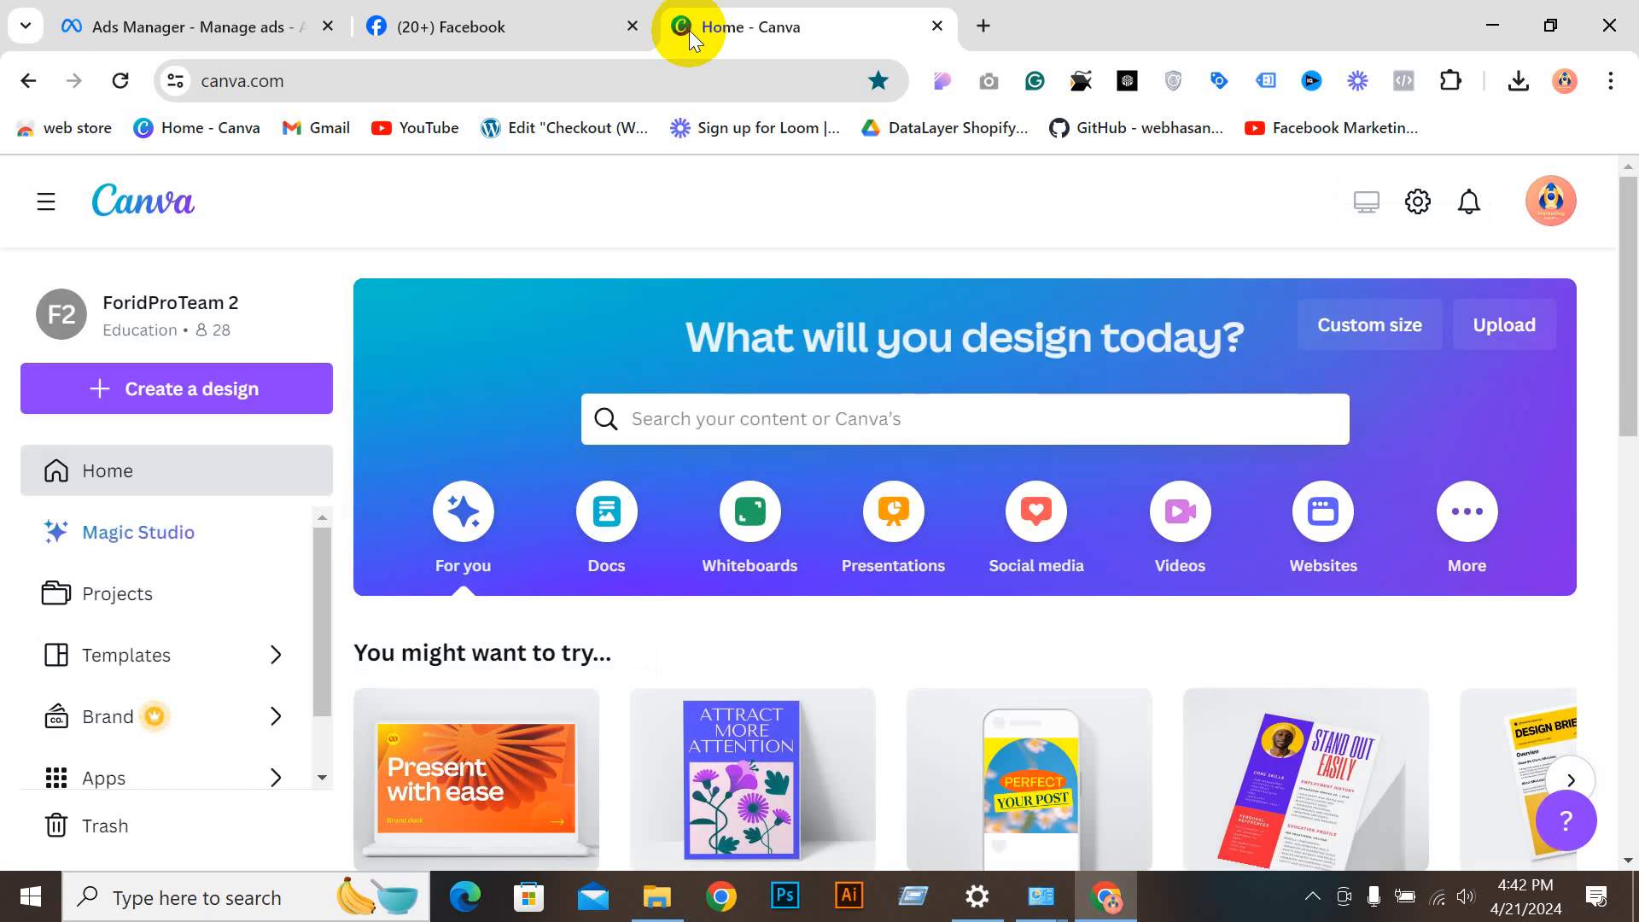
Step: Search Canva's templates for FACEBOOK ADS
{"action": "left_click", "coordinate": [886, 435]}
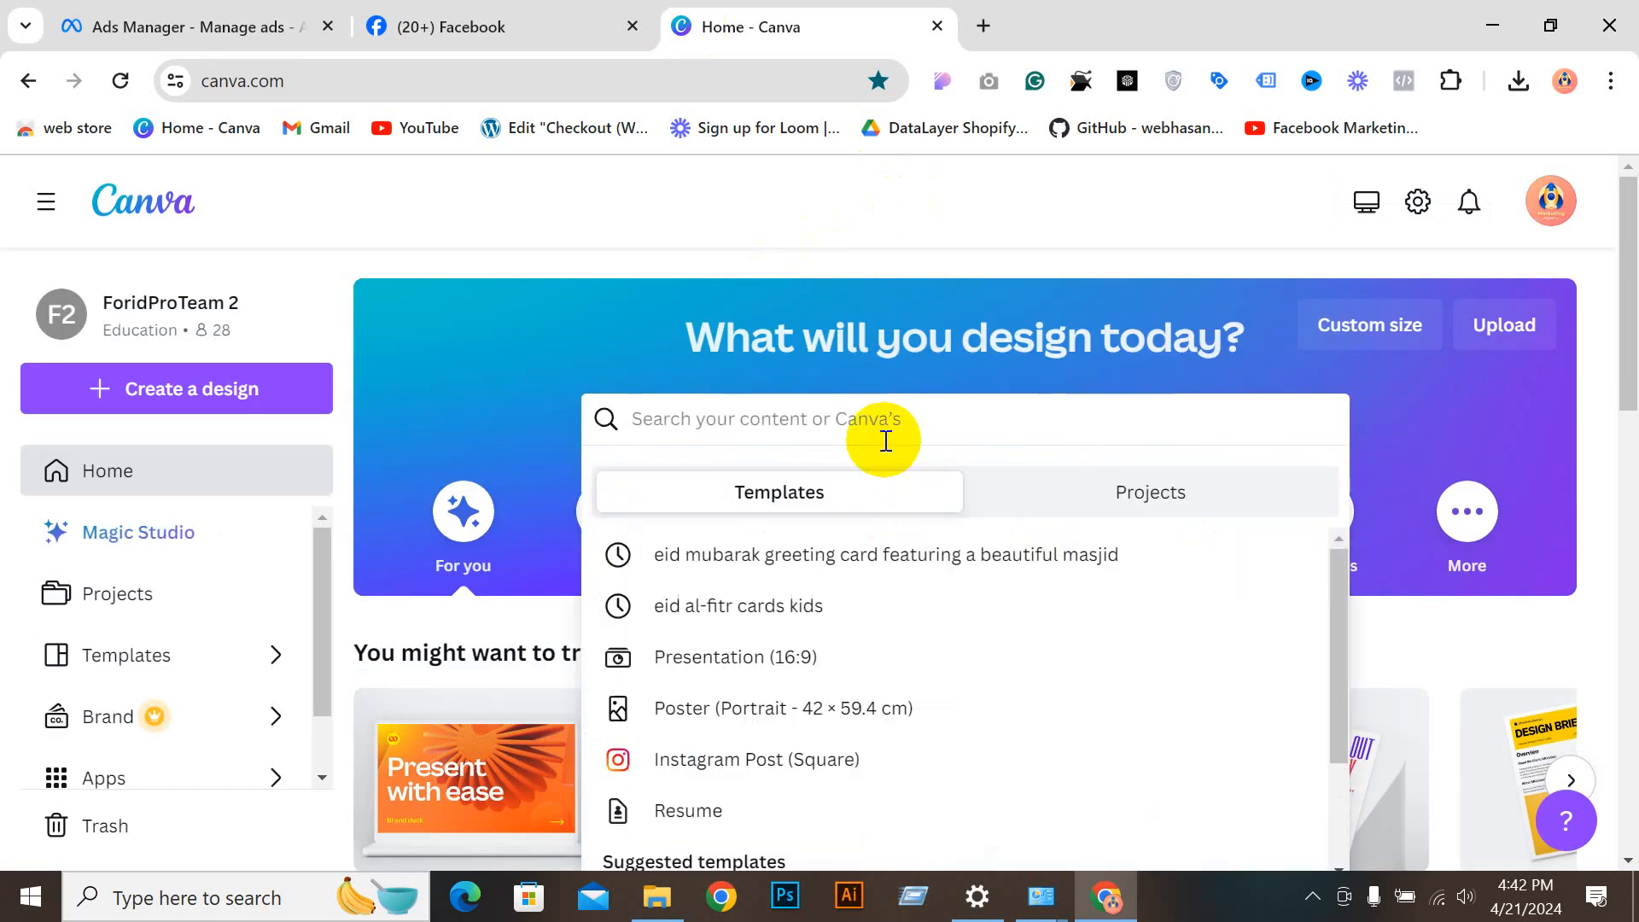
{"action": "type", "text": "FAC"}
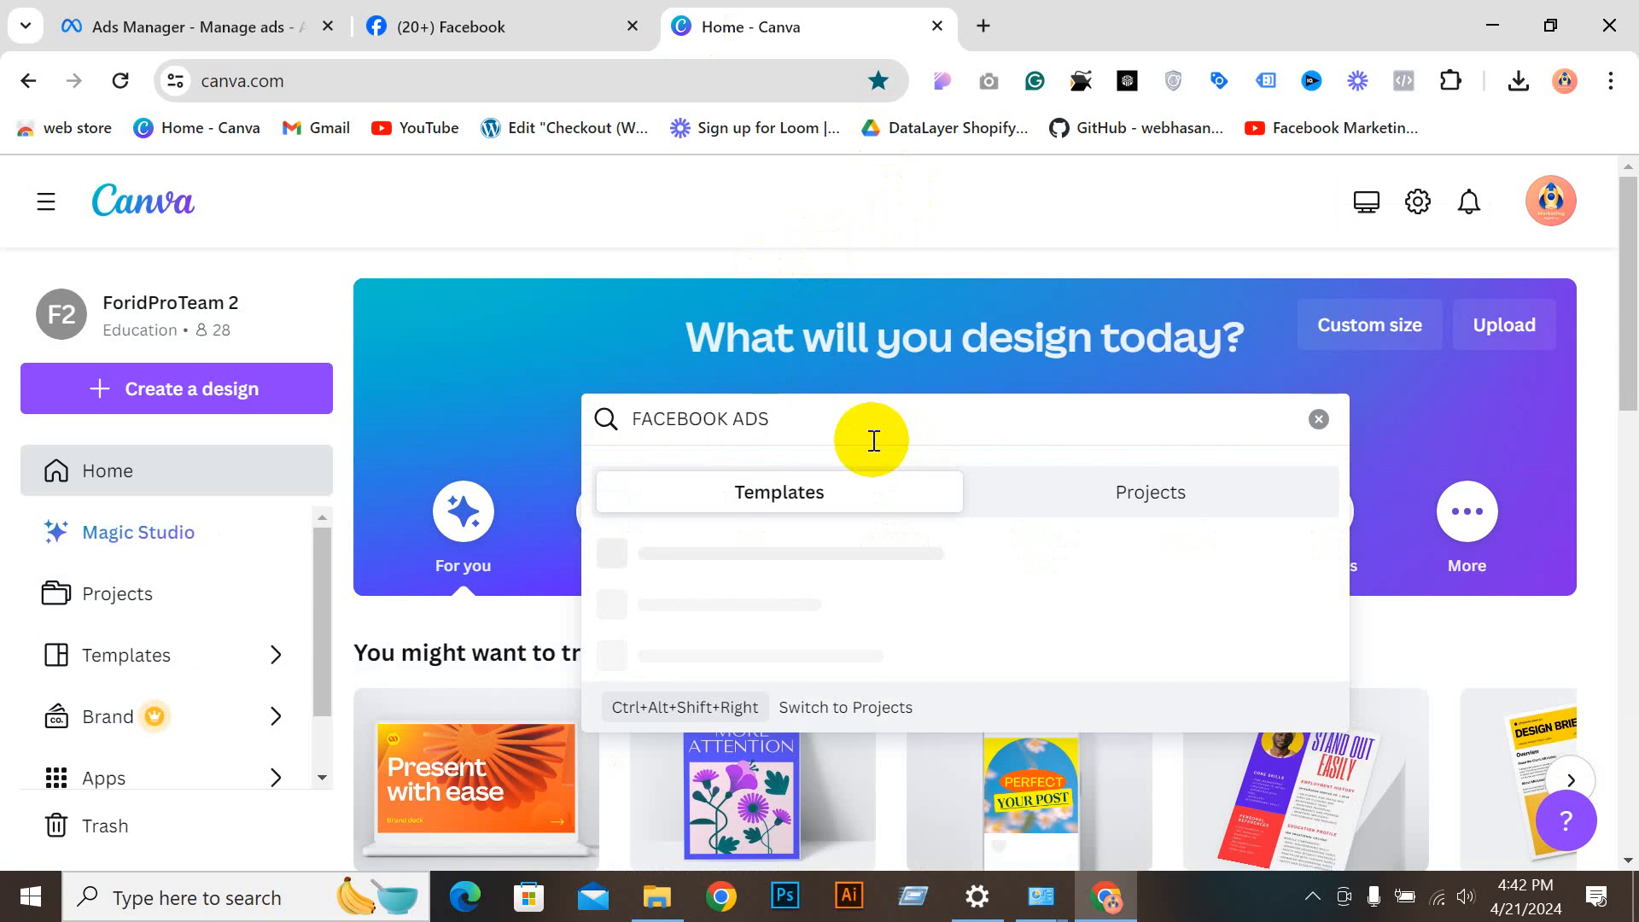
{"action": "type", "text": "EBOOK ADS"}
{"action": "key", "text": "Return"}
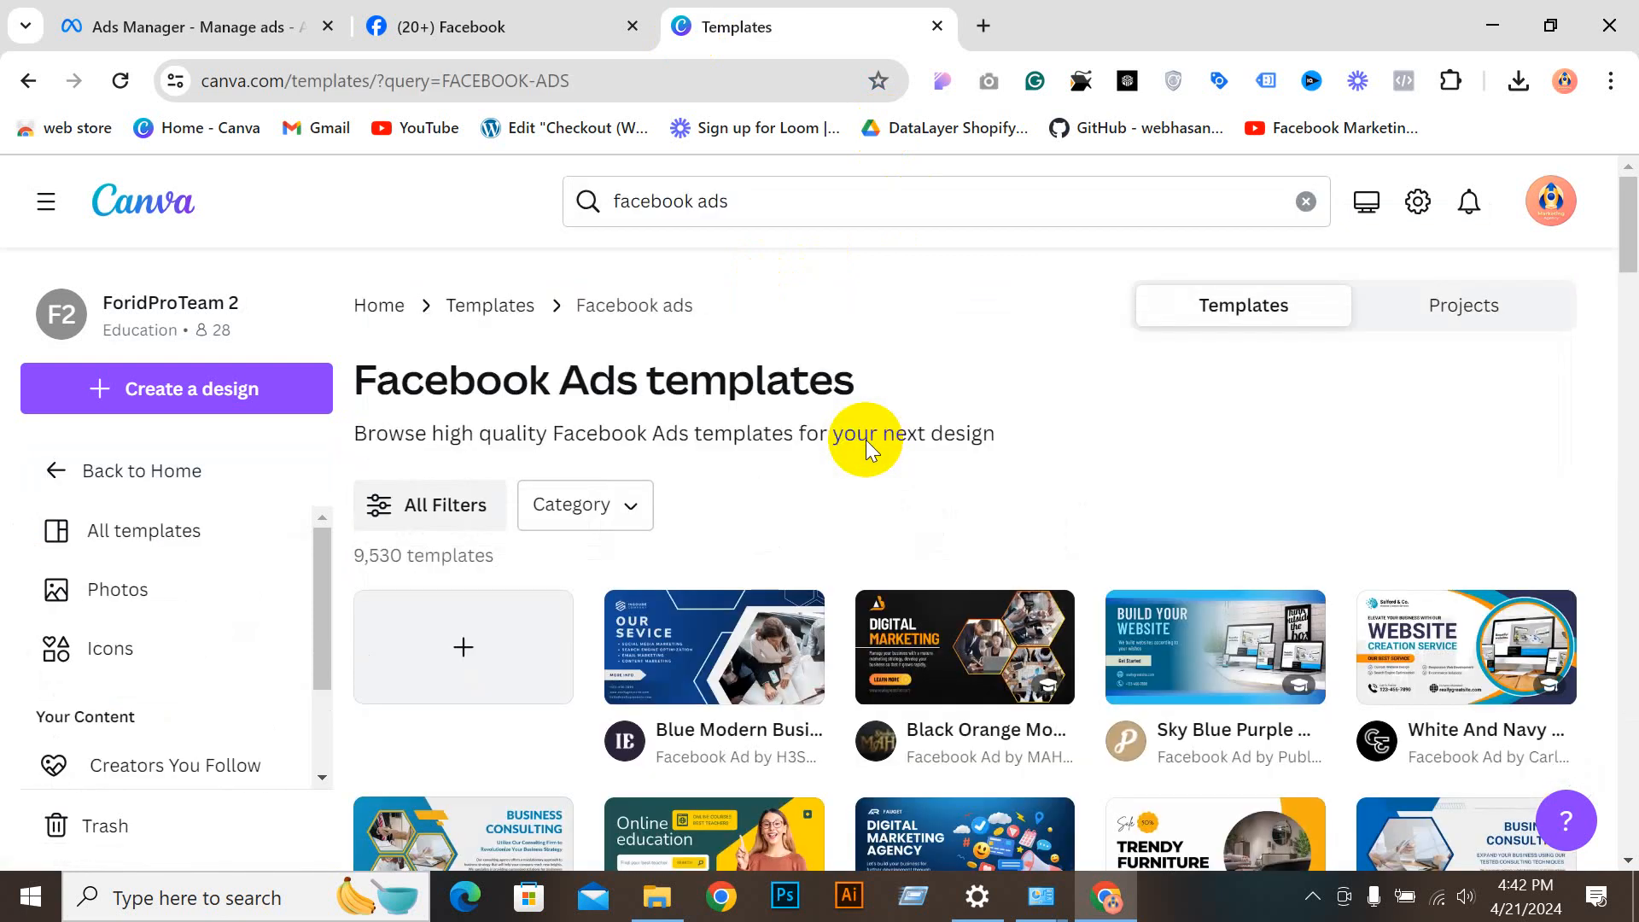
Step: Create a new custom-size design of 1080 × 1080 px
{"action": "left_click", "coordinate": [112, 386]}
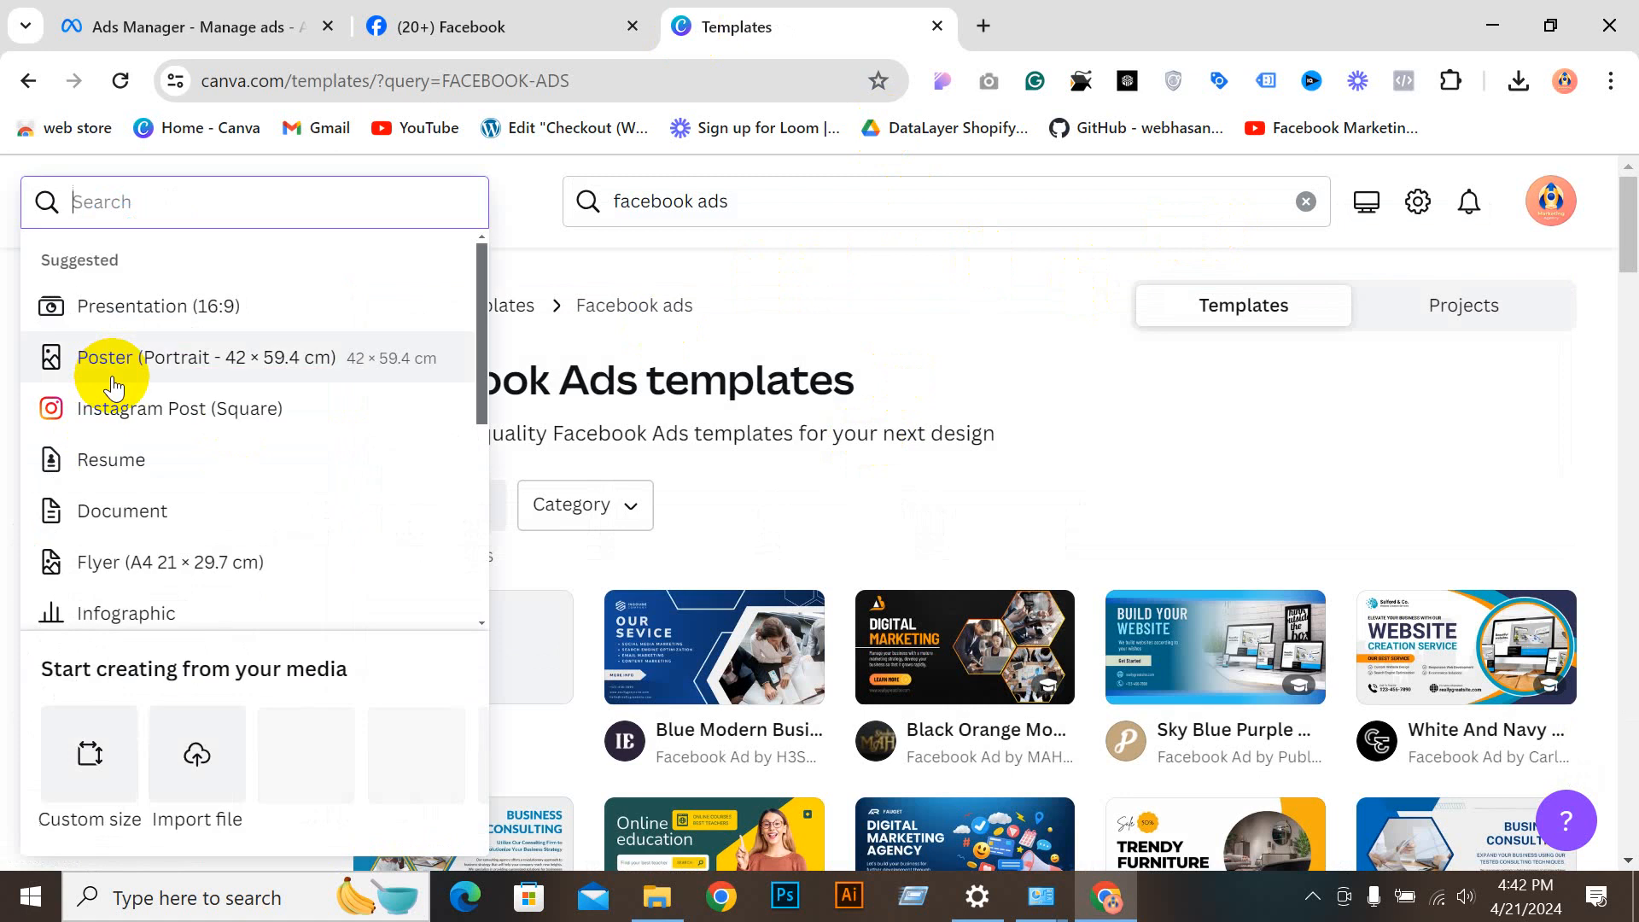
{"action": "left_click", "coordinate": [36, 773]}
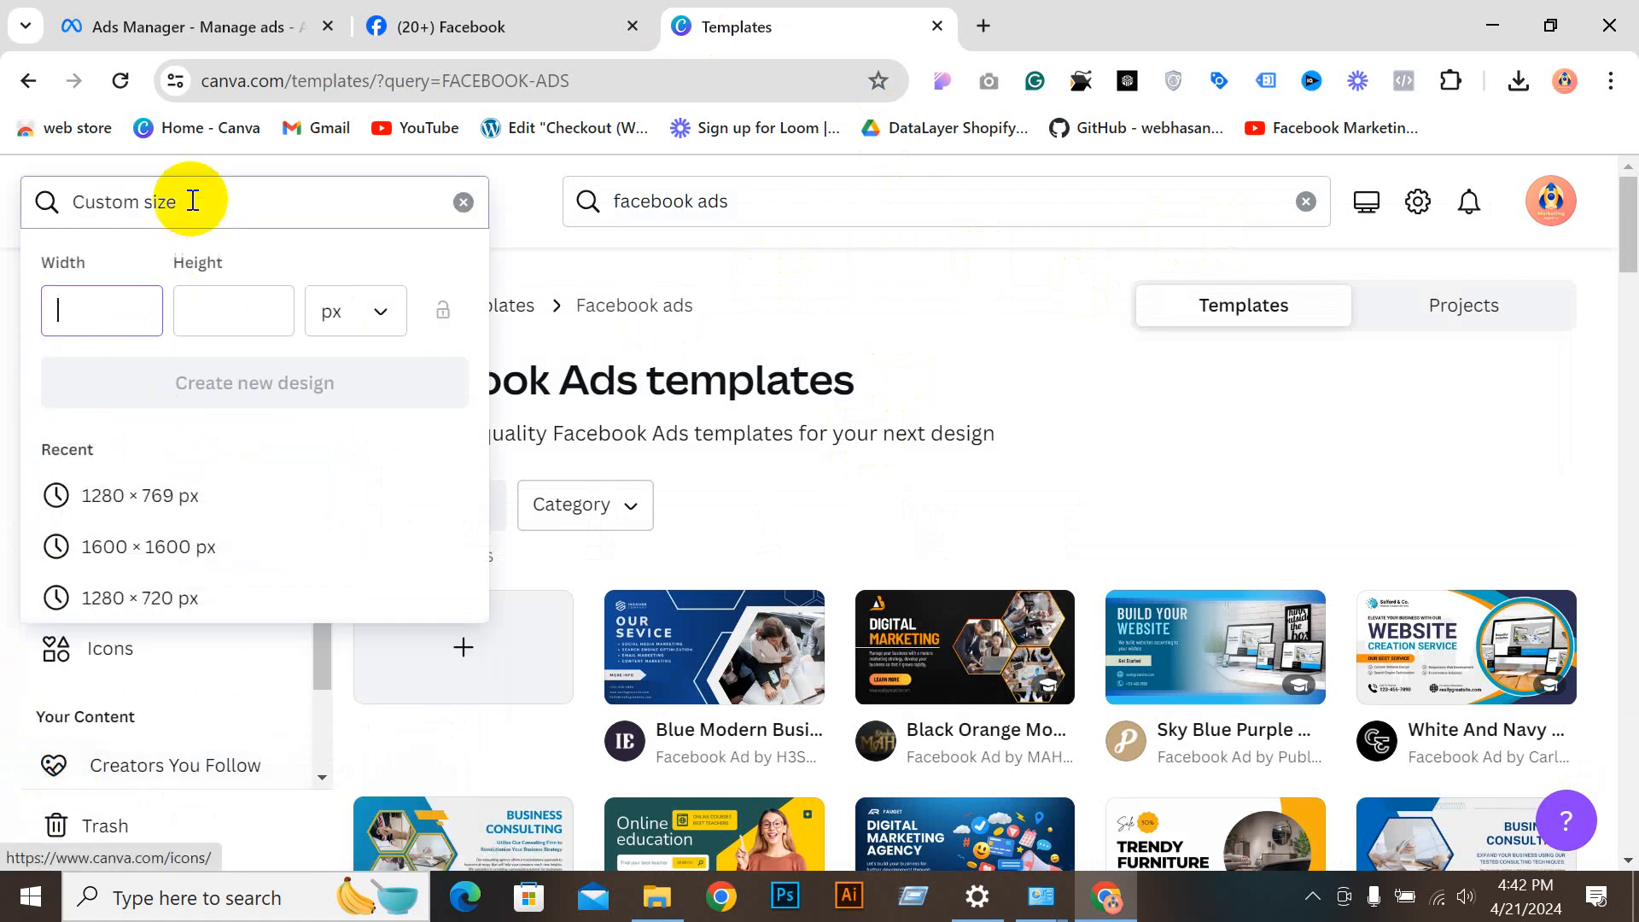
{"action": "type", "text": "1080"}
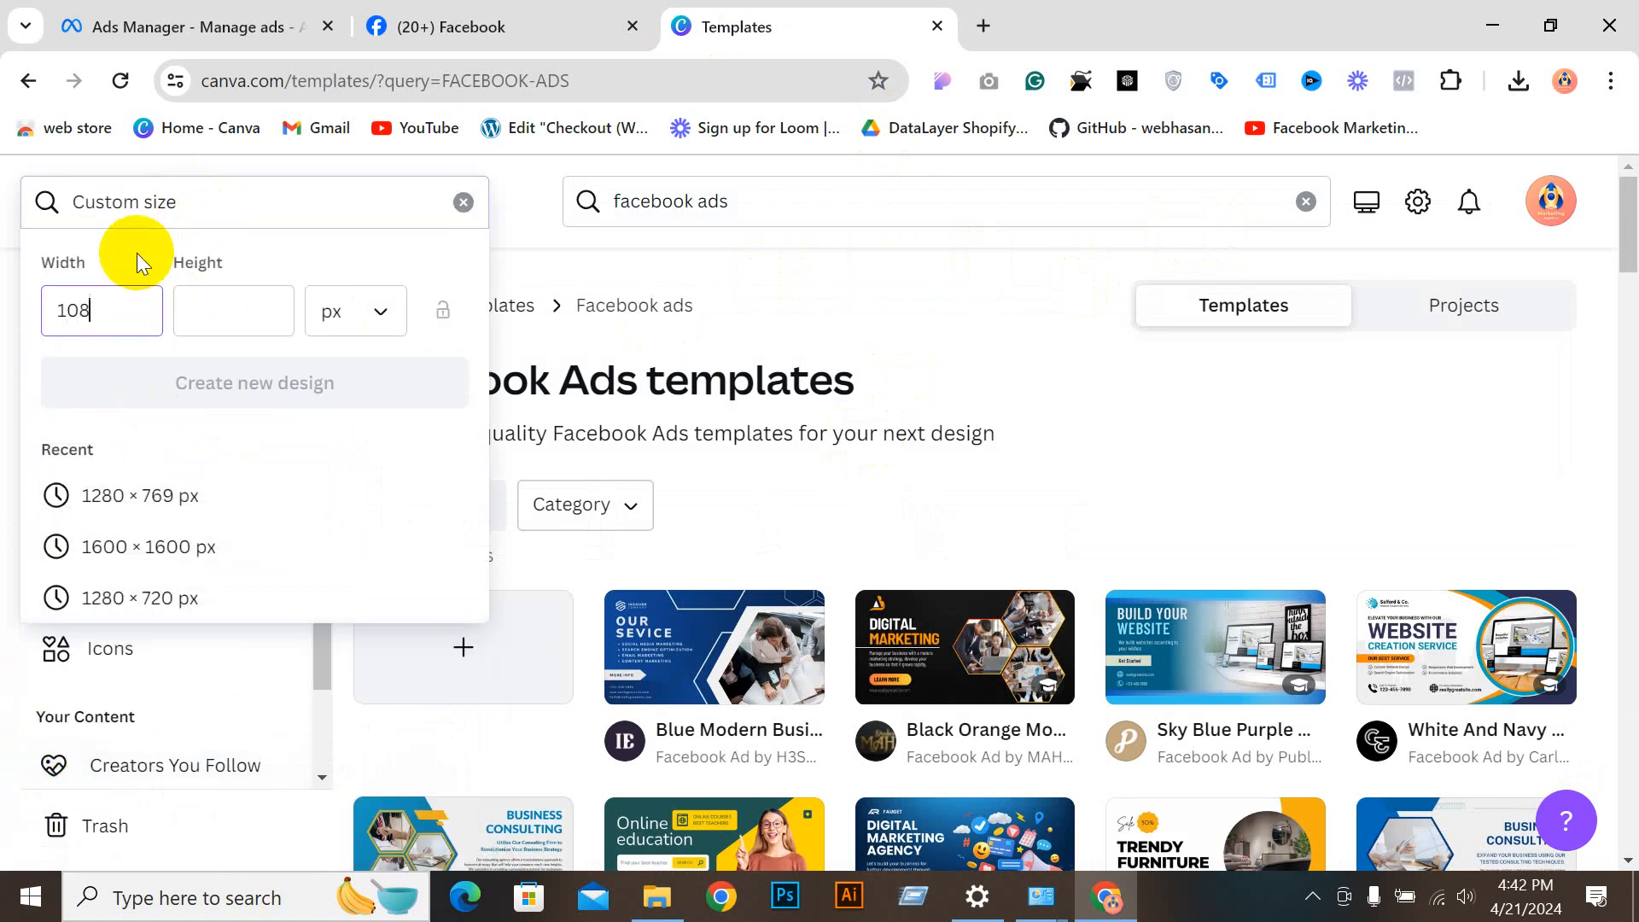
{"action": "left_click", "coordinate": [187, 298]}
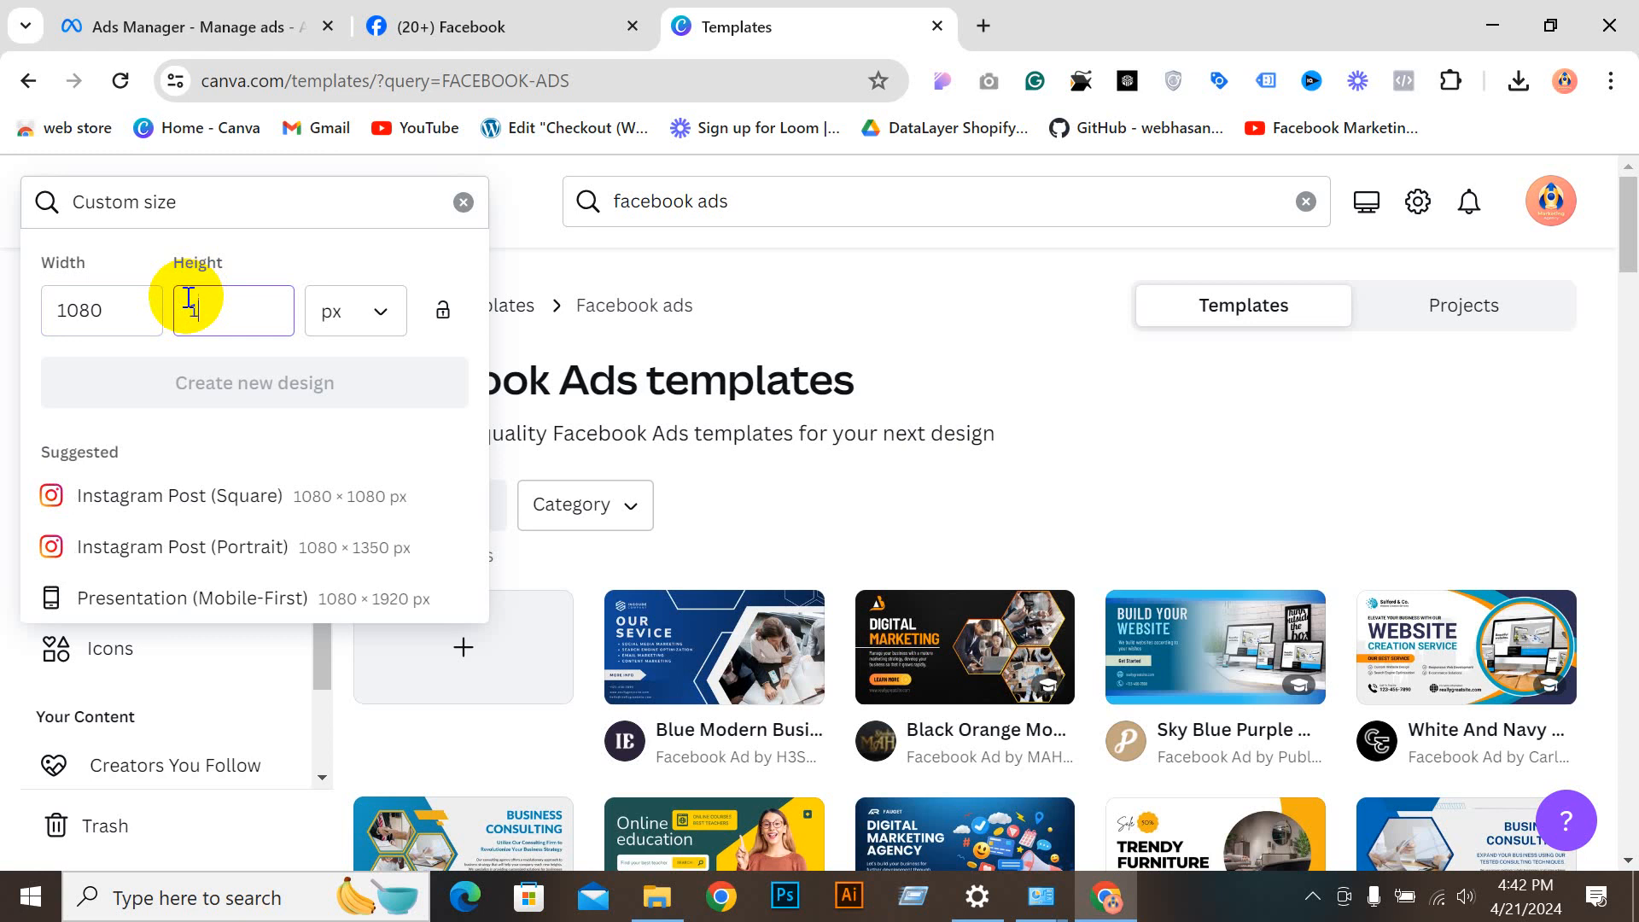
{"action": "type", "text": "1080"}
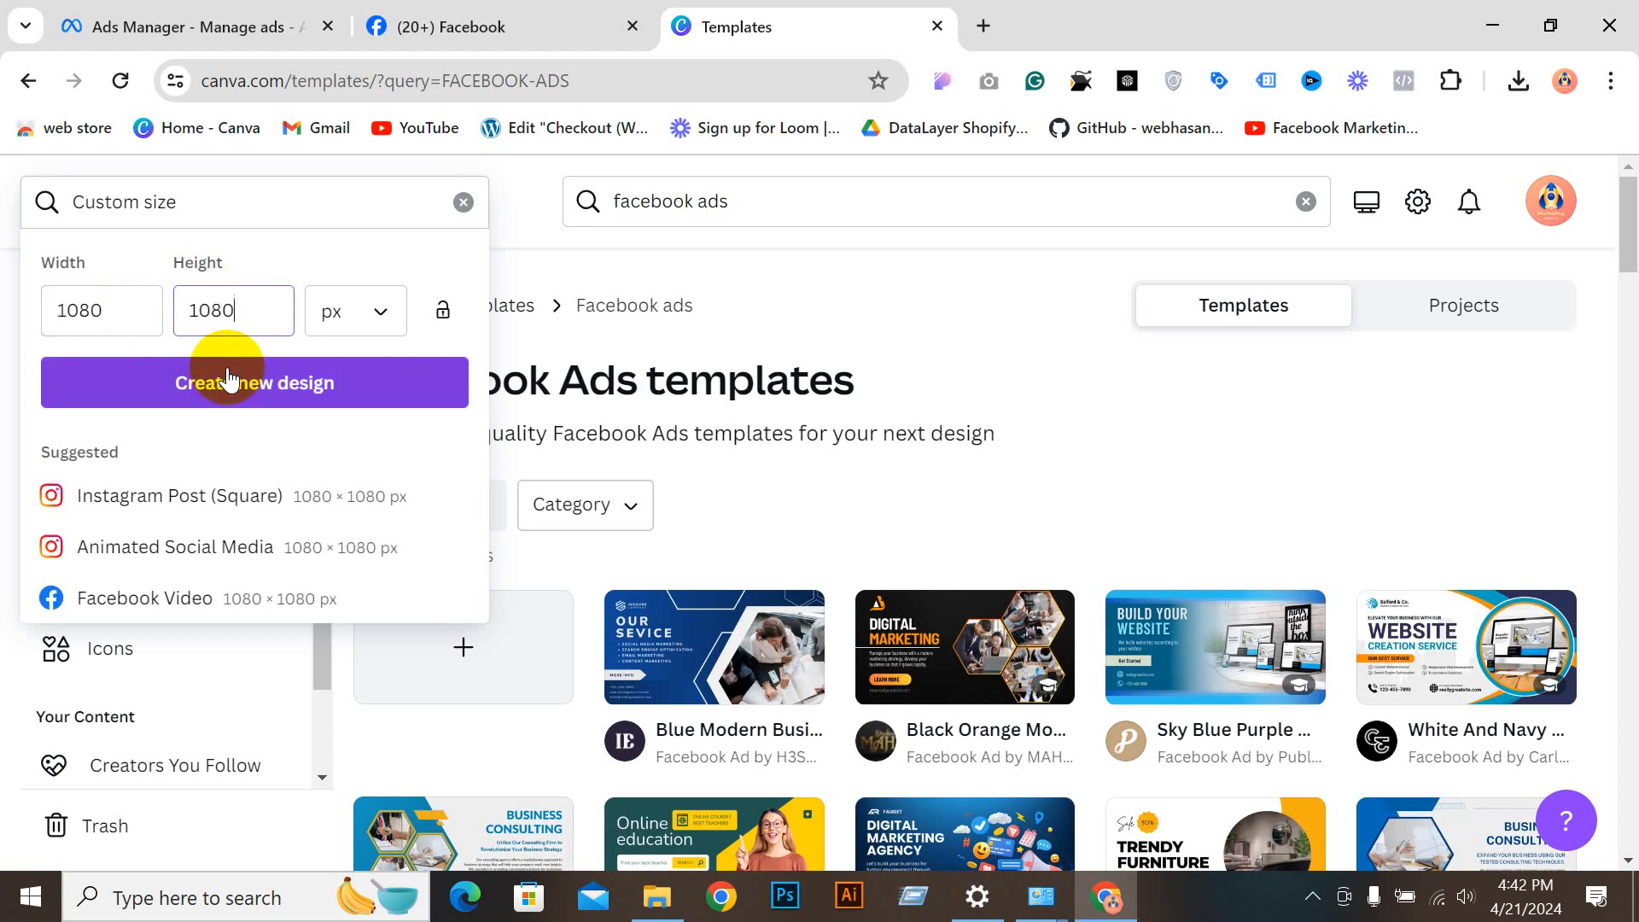
{"action": "left_click", "coordinate": [232, 380]}
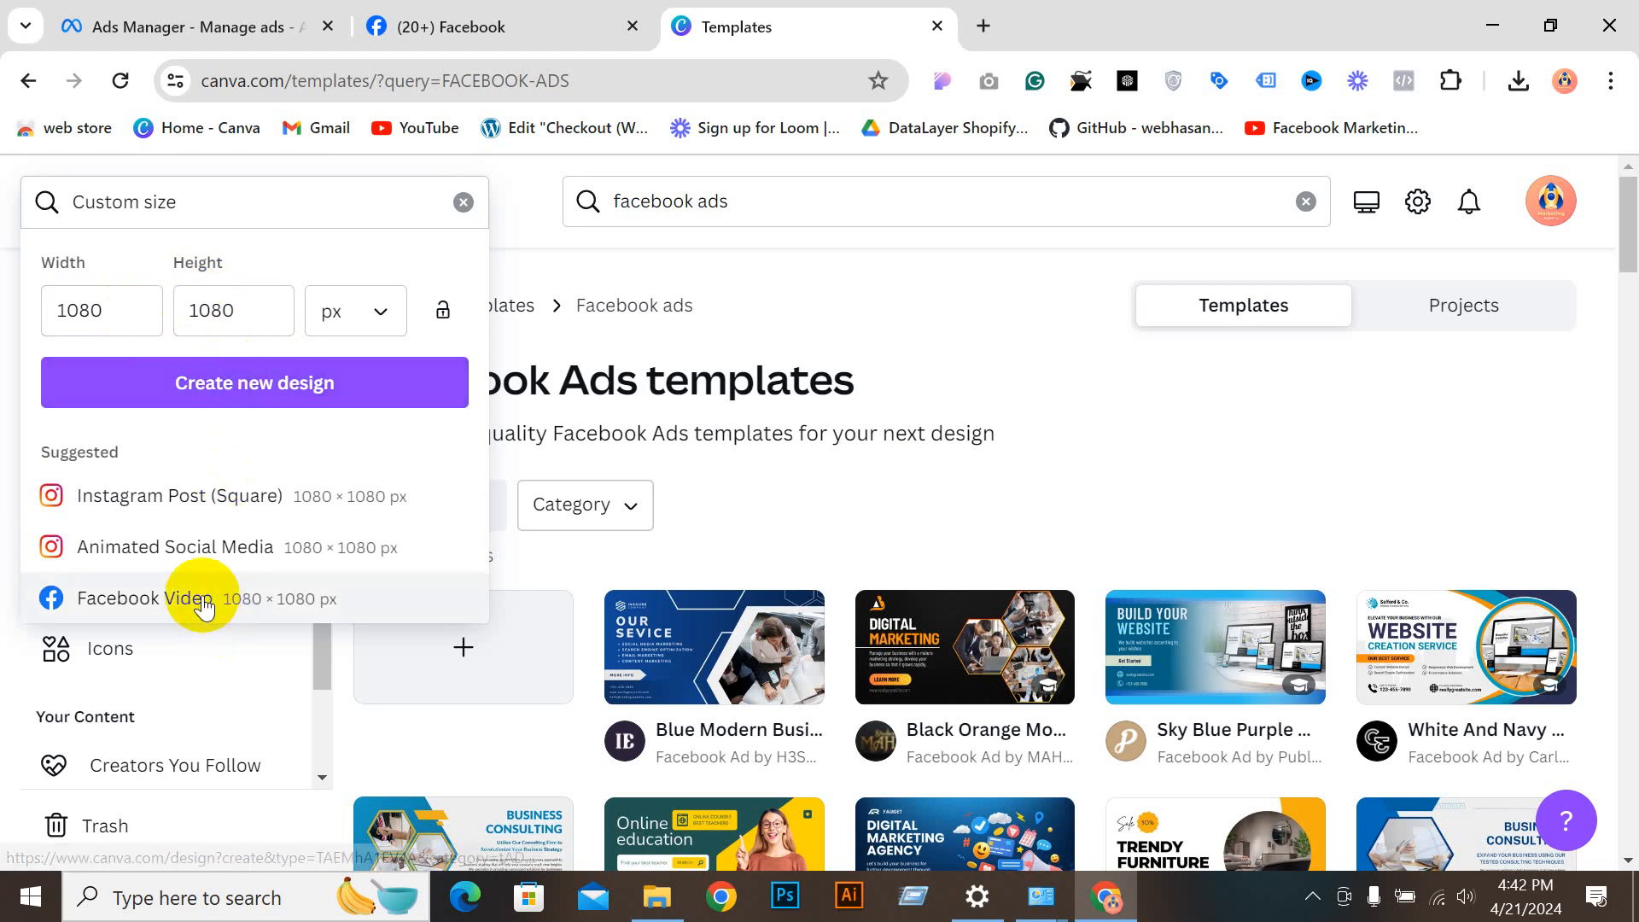
{"action": "left_click", "coordinate": [227, 386]}
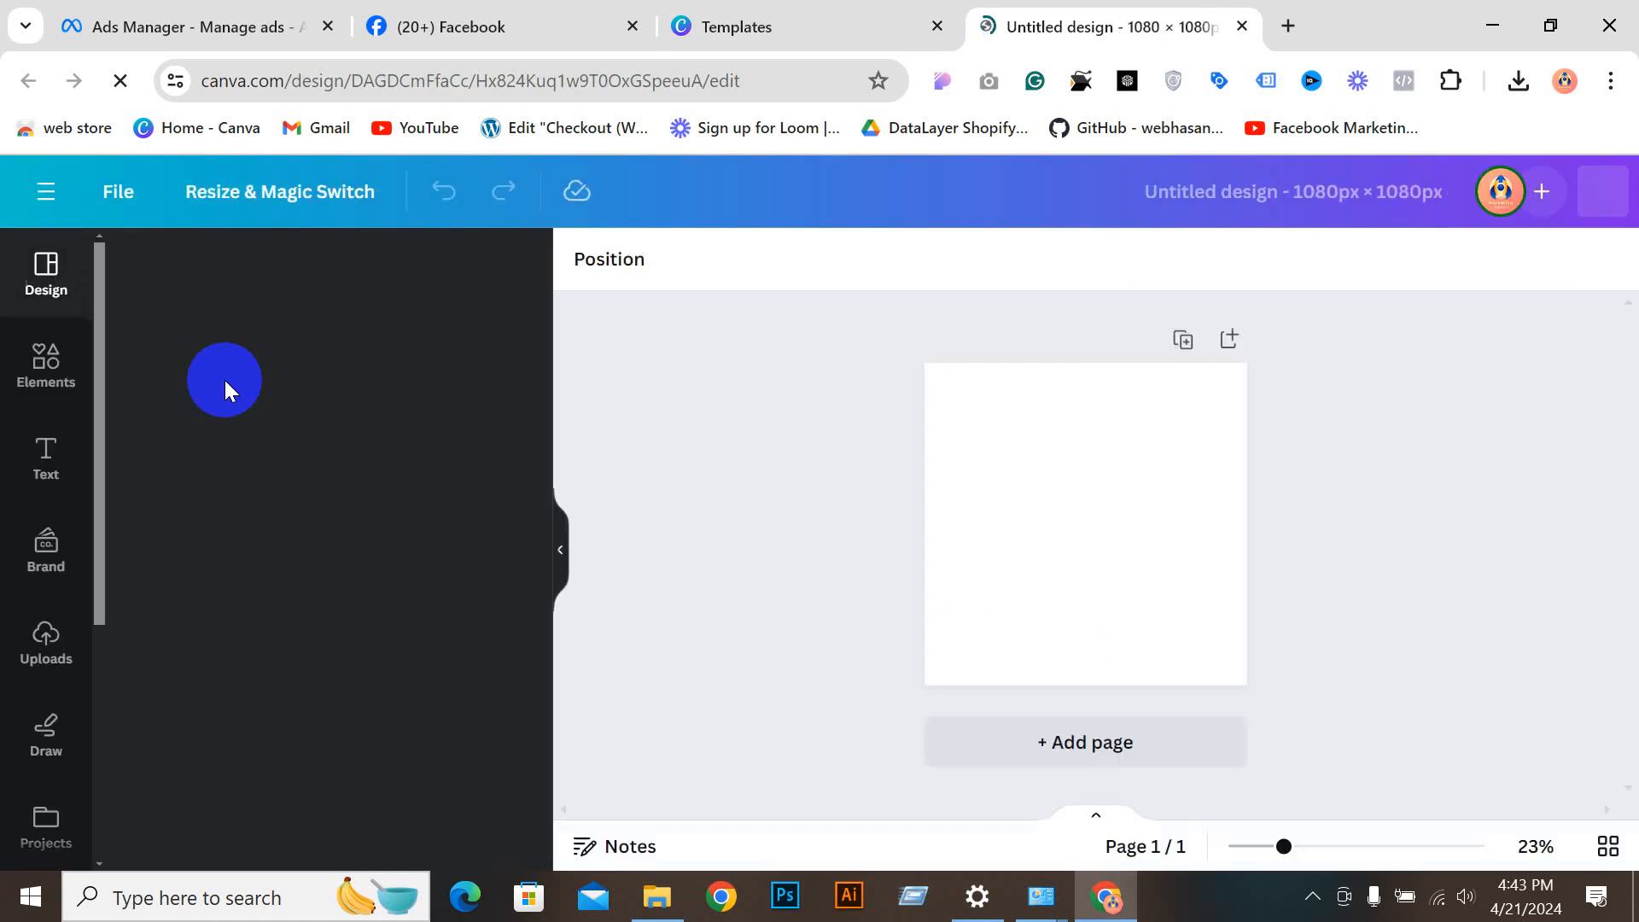
Step: Search the design templates for Real Estate and apply the dark "Modern Home For Sale" template to the blank page
{"action": "left_click", "coordinate": [306, 271]}
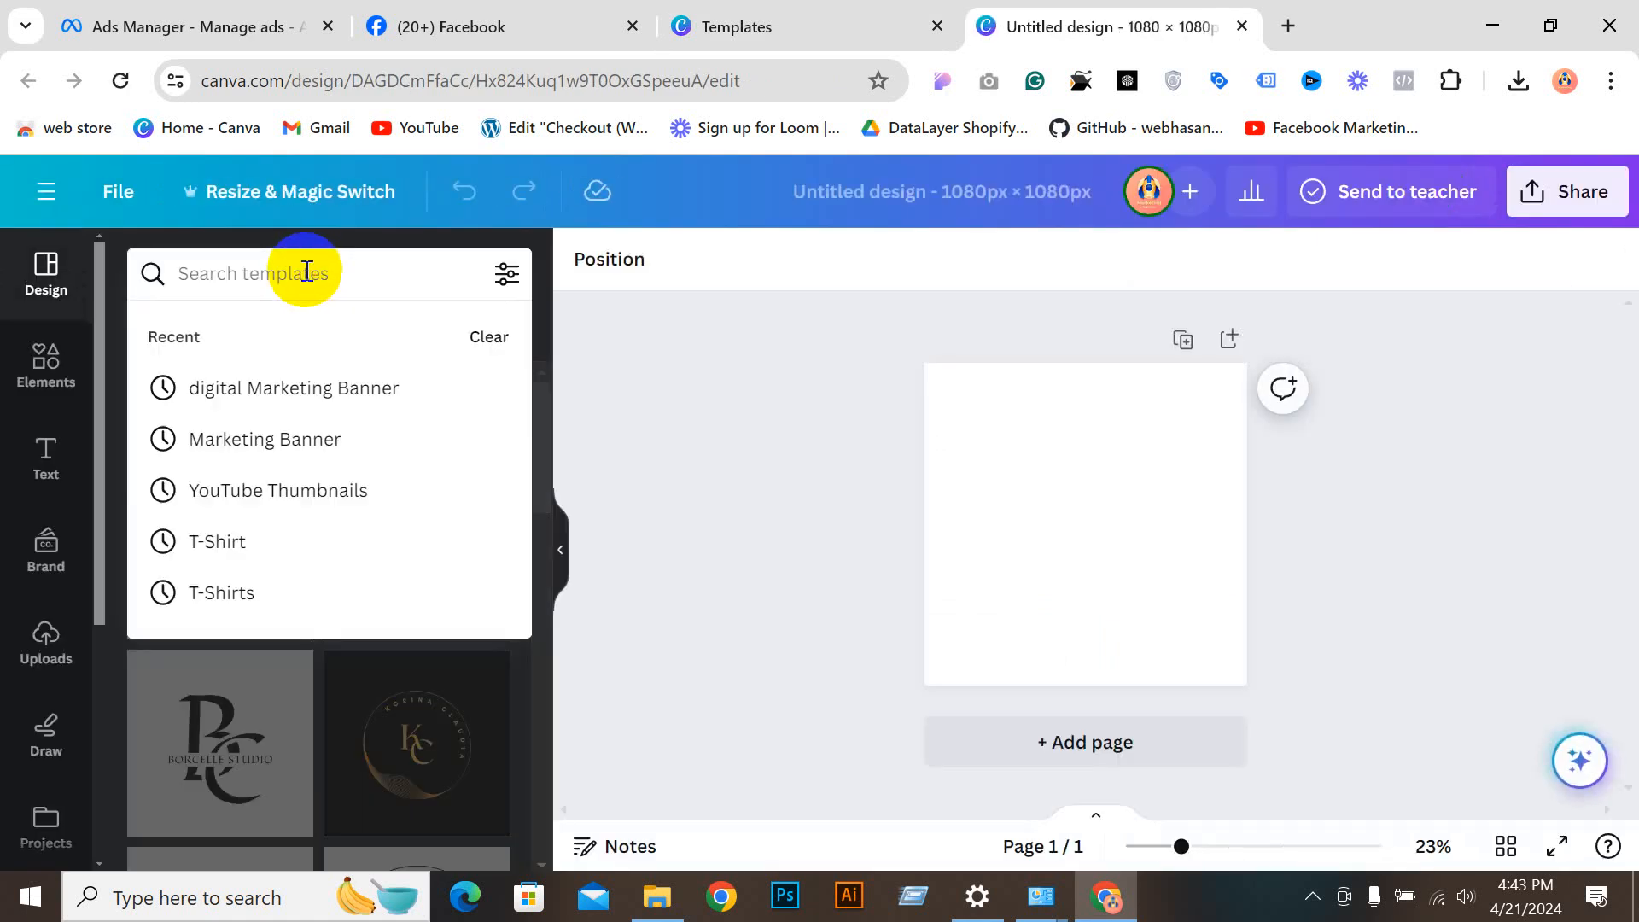
{"action": "type", "text": "REAL"}
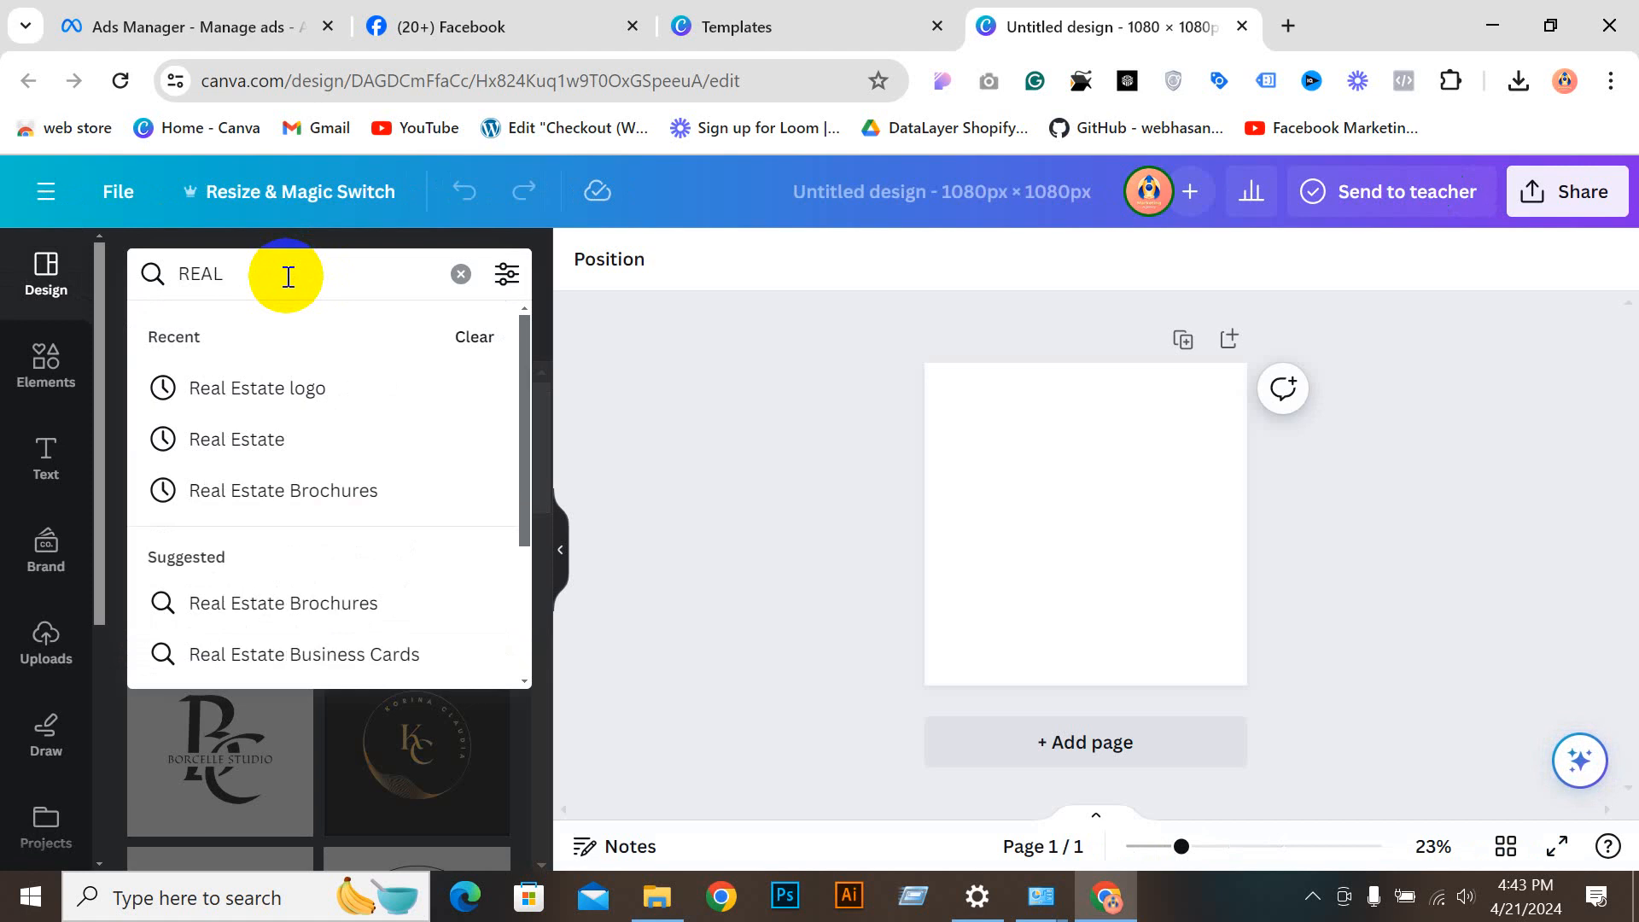
{"action": "left_click", "coordinate": [211, 441]}
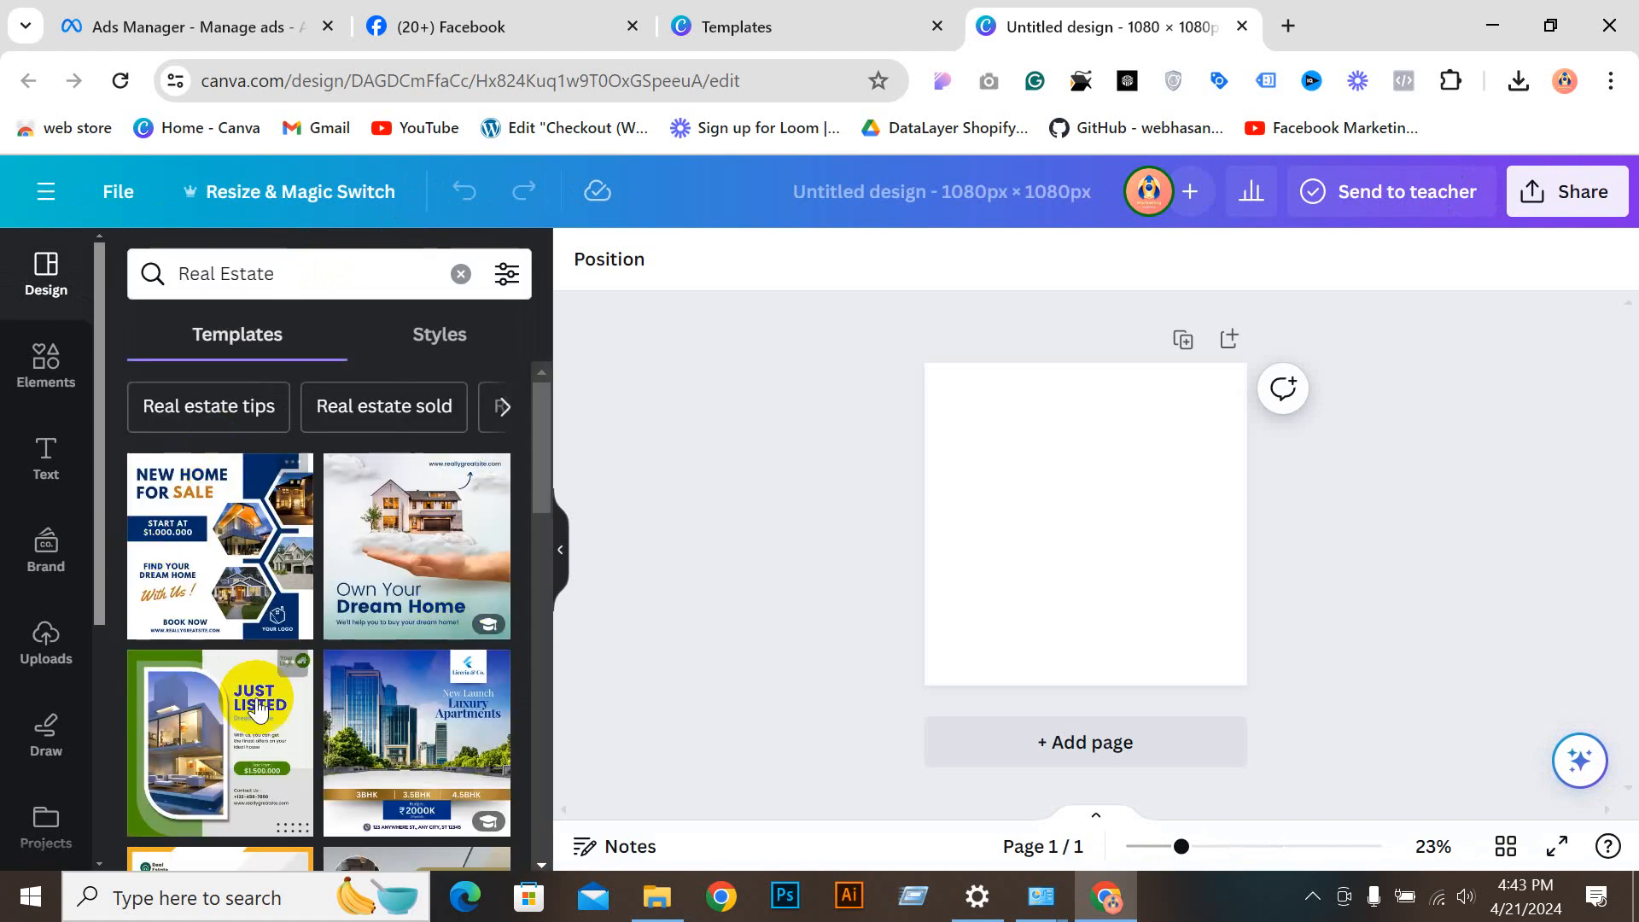
{"action": "scroll", "coordinate": [342, 707], "scroll_direction": "down", "scroll_amount": 3}
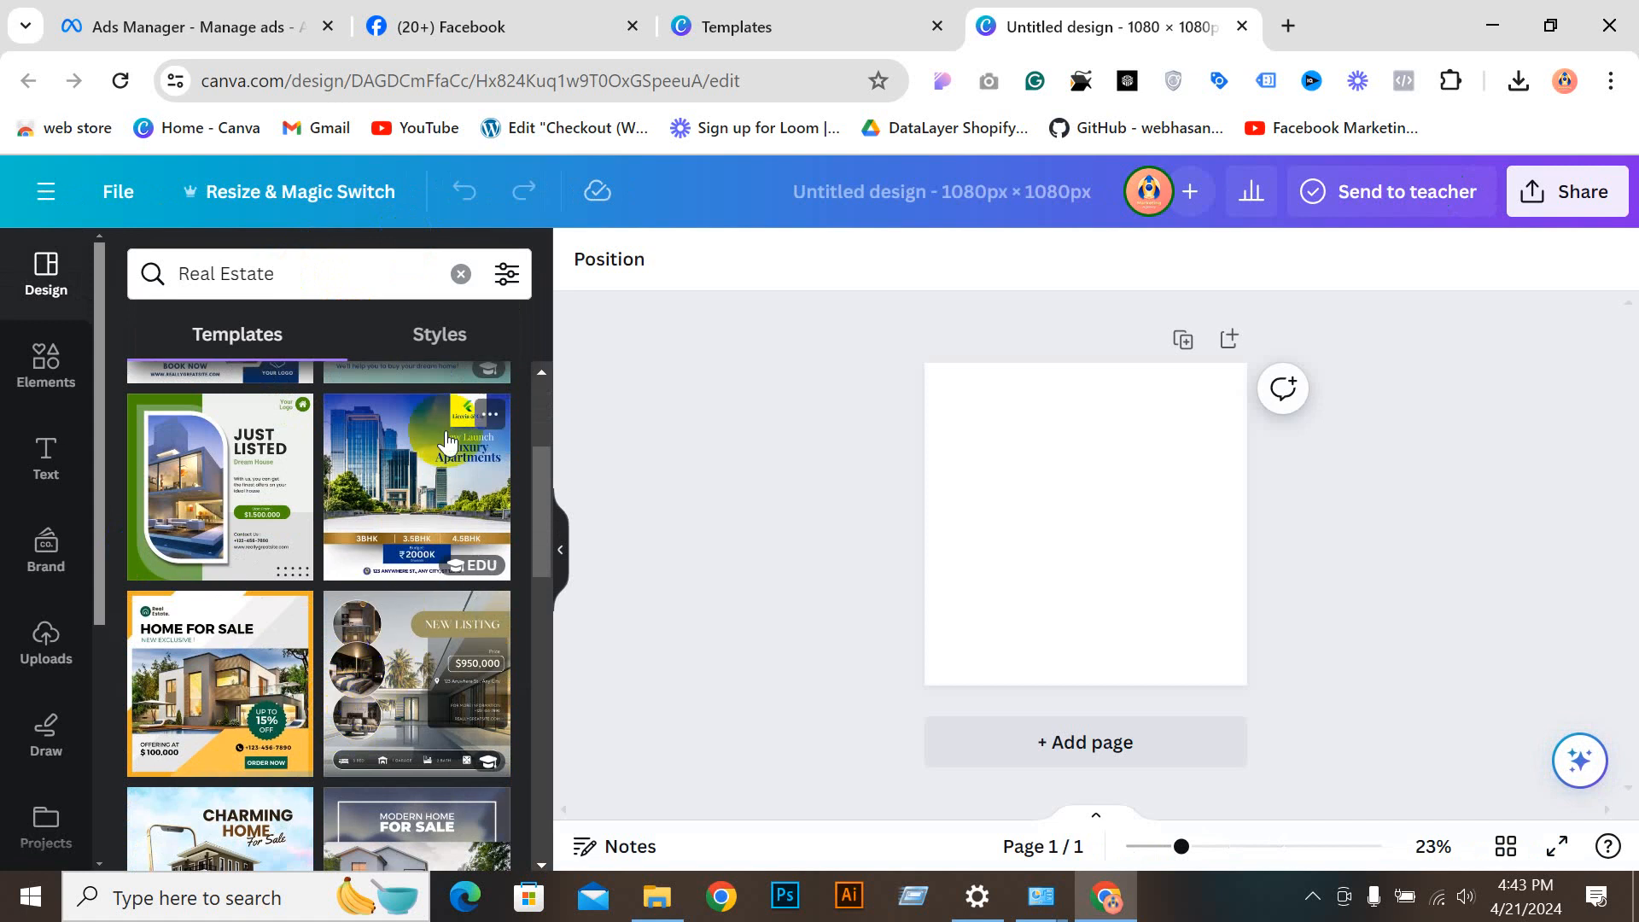
{"action": "scroll", "coordinate": [489, 743], "scroll_direction": "down", "scroll_amount": 2}
{"action": "left_click", "coordinate": [489, 743]}
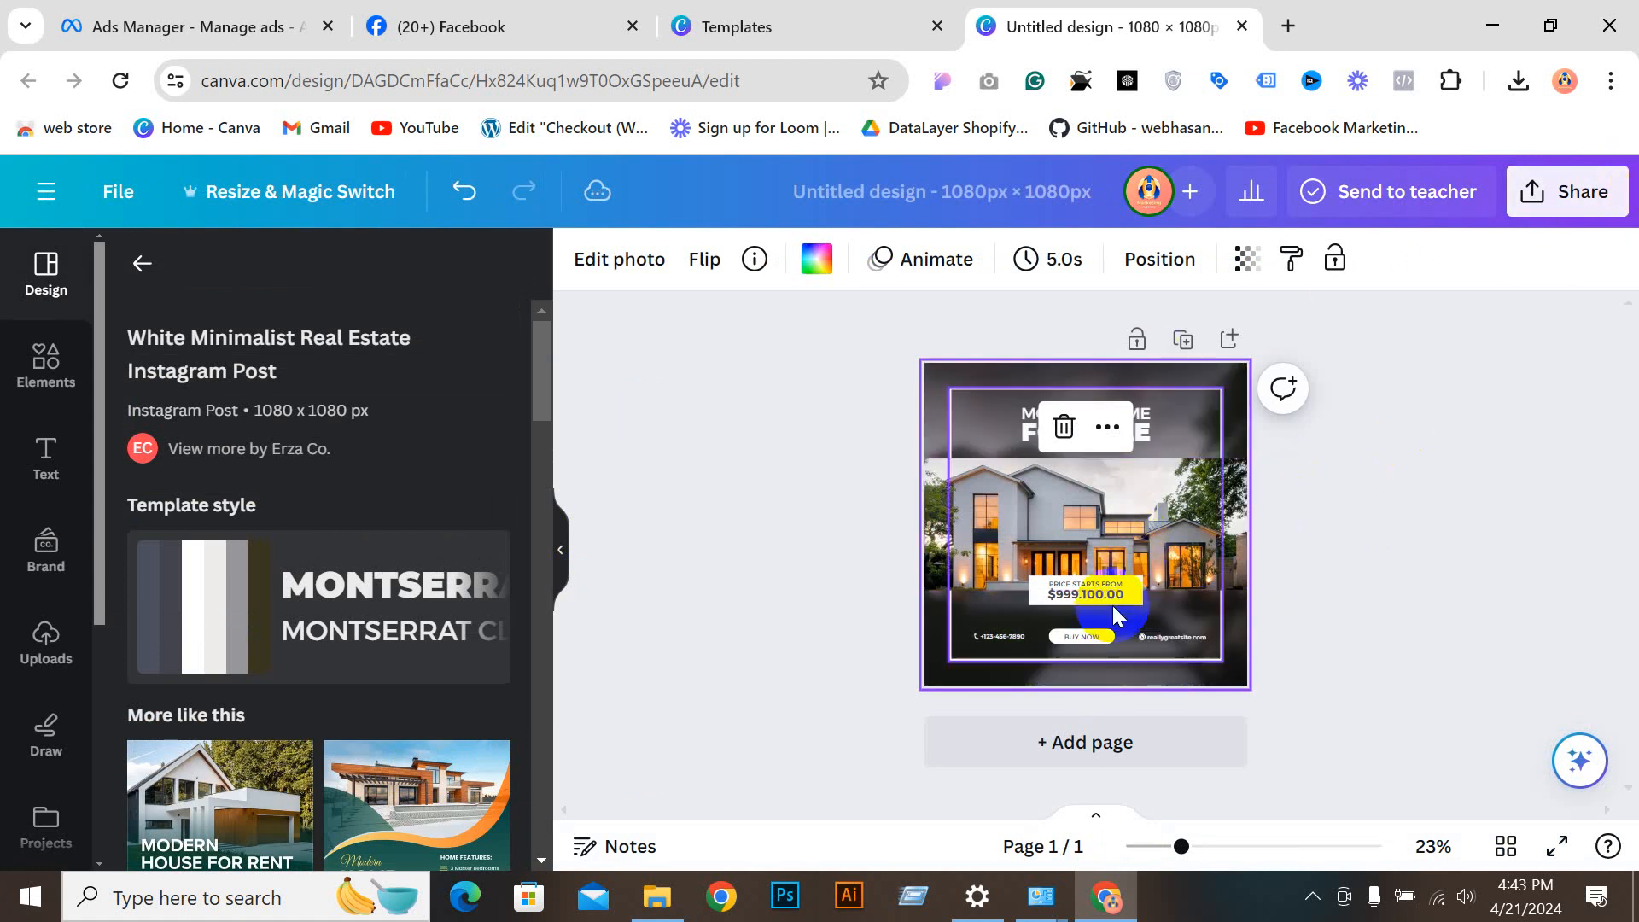
Step: Enlarge the page view and inspect the template's house photo, phone number and website text
{"action": "left_click_drag", "start_coordinate": [1187, 850], "coordinate": [1217, 848]}
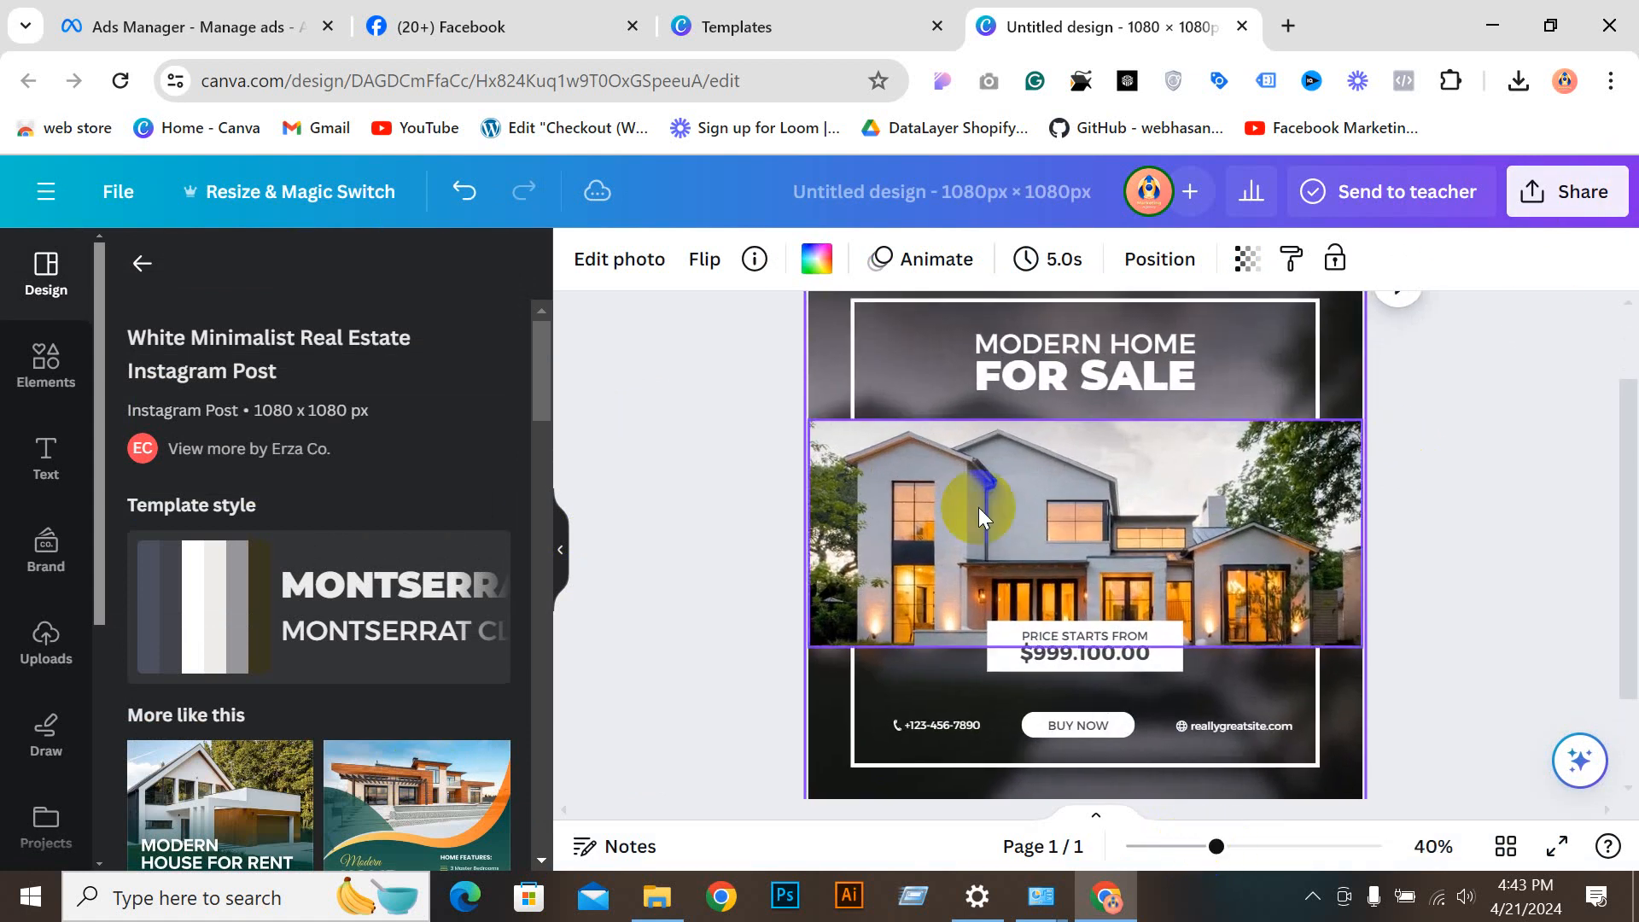
{"action": "scroll", "coordinate": [978, 507], "scroll_direction": "down", "scroll_amount": 2}
{"action": "left_click", "coordinate": [961, 427]}
{"action": "left_click", "coordinate": [931, 610]}
{"action": "left_click", "coordinate": [929, 607]}
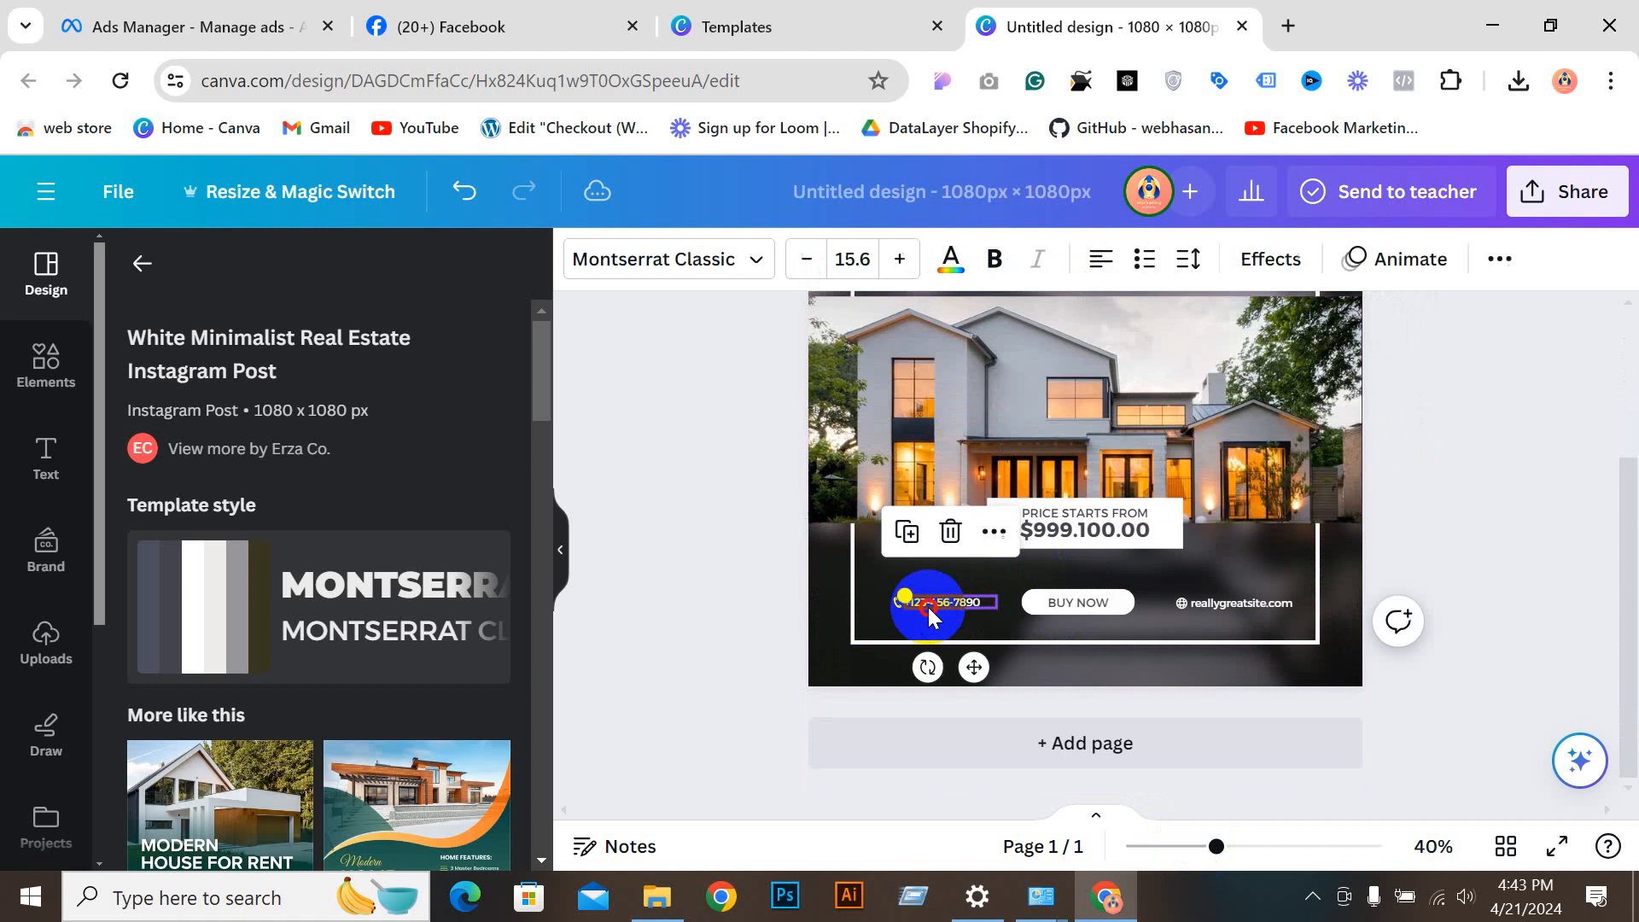
{"action": "left_click", "coordinate": [1241, 602]}
{"action": "scroll", "coordinate": [1112, 560], "scroll_direction": "up", "scroll_amount": 3}
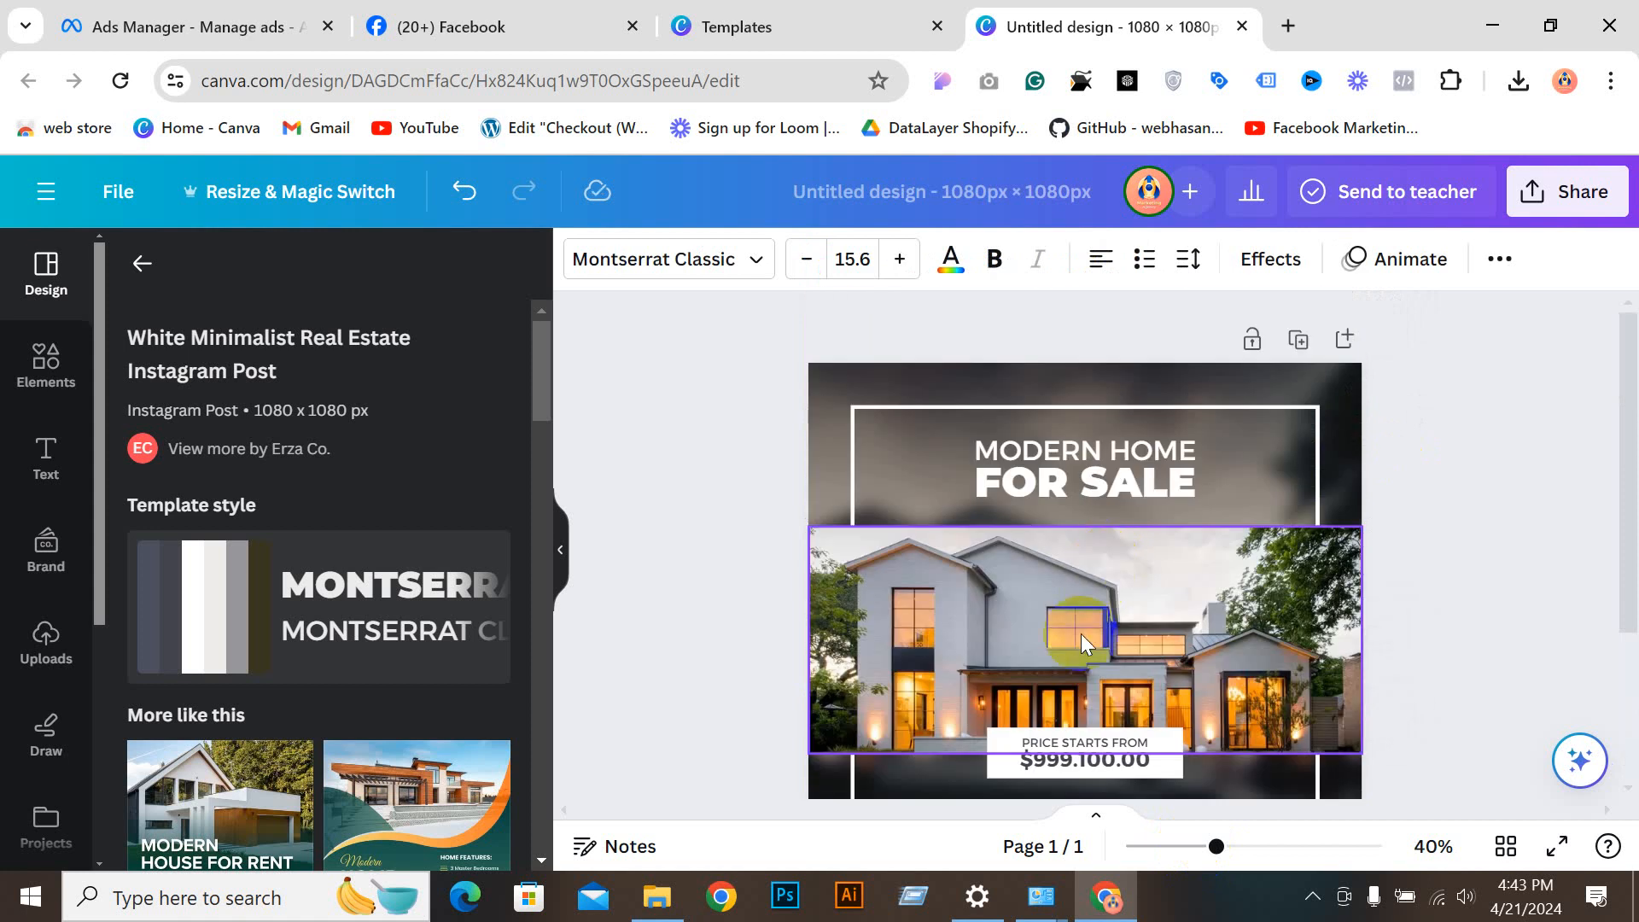
{"action": "left_click", "coordinate": [1535, 515]}
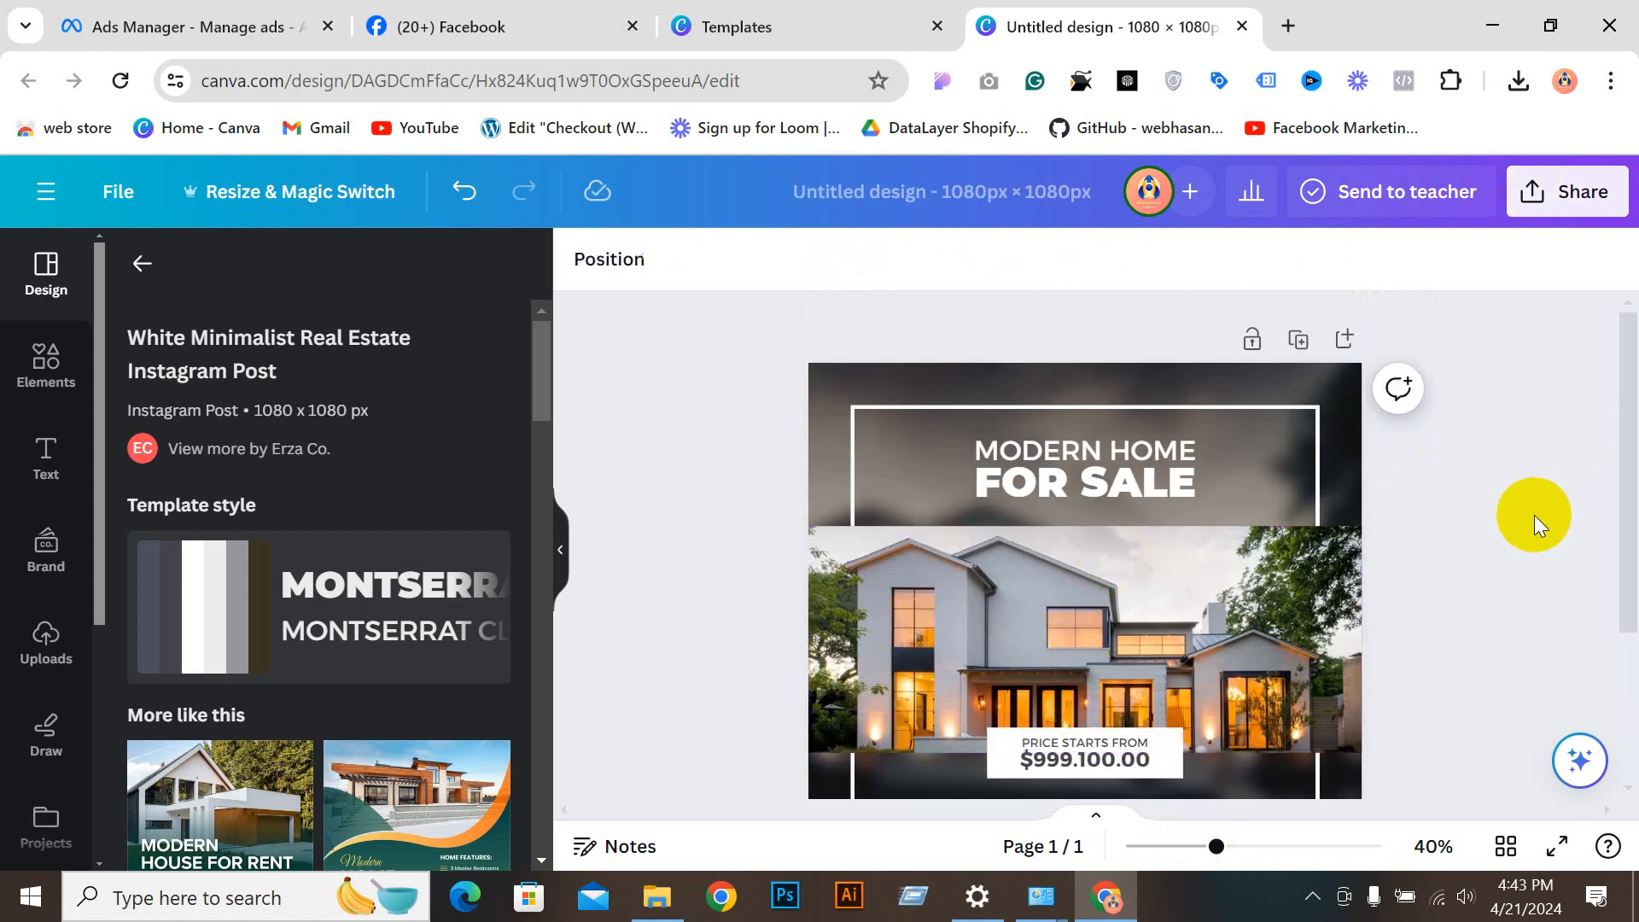
Step: Download the home-for-sale design as a JPG at quality 100
{"action": "left_click", "coordinate": [1581, 191]}
{"action": "scroll", "coordinate": [1372, 367], "scroll_direction": "down", "scroll_amount": 3}
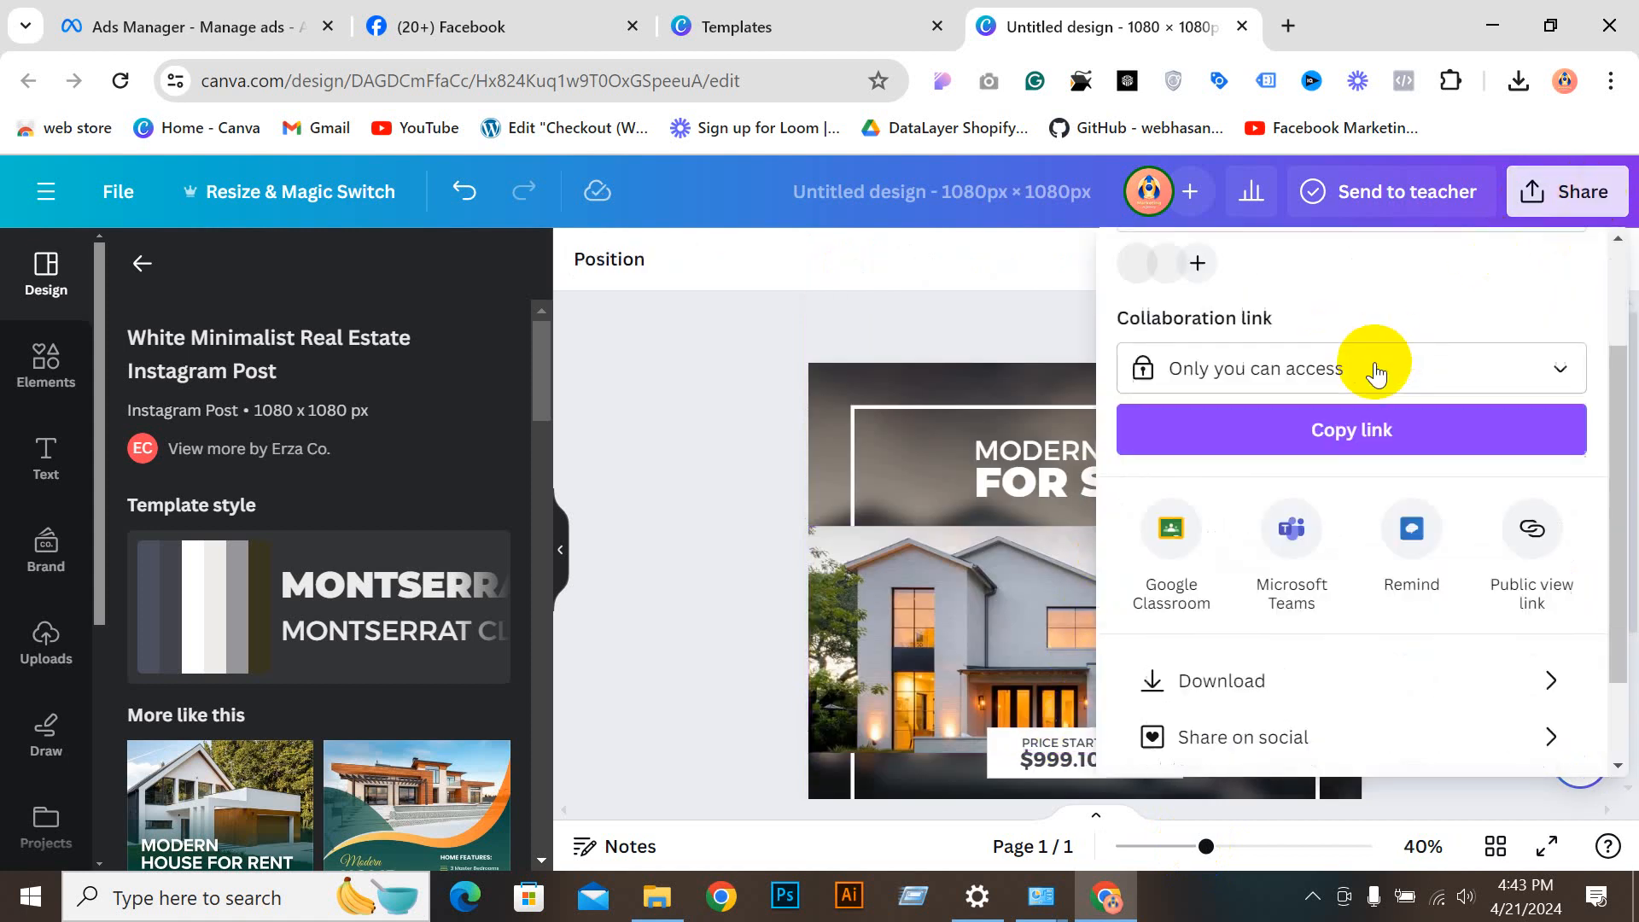
{"action": "left_click", "coordinate": [1279, 563]}
{"action": "left_click", "coordinate": [1238, 375]}
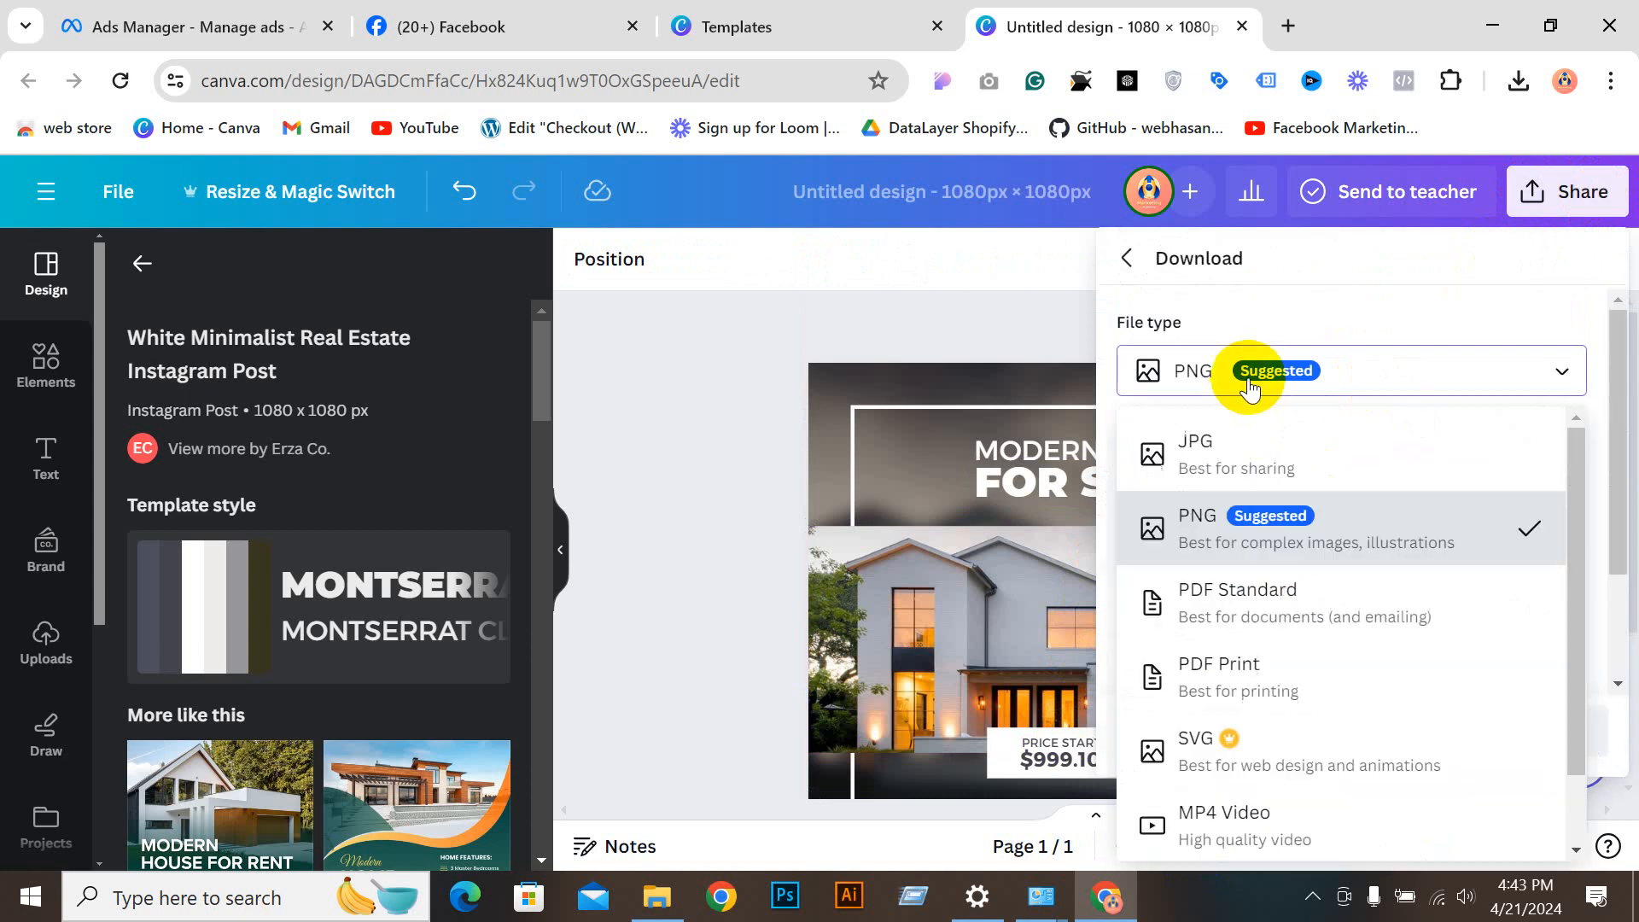
{"action": "left_click", "coordinate": [1200, 442]}
{"action": "left_click_drag", "start_coordinate": [1504, 555], "coordinate": [1604, 554]}
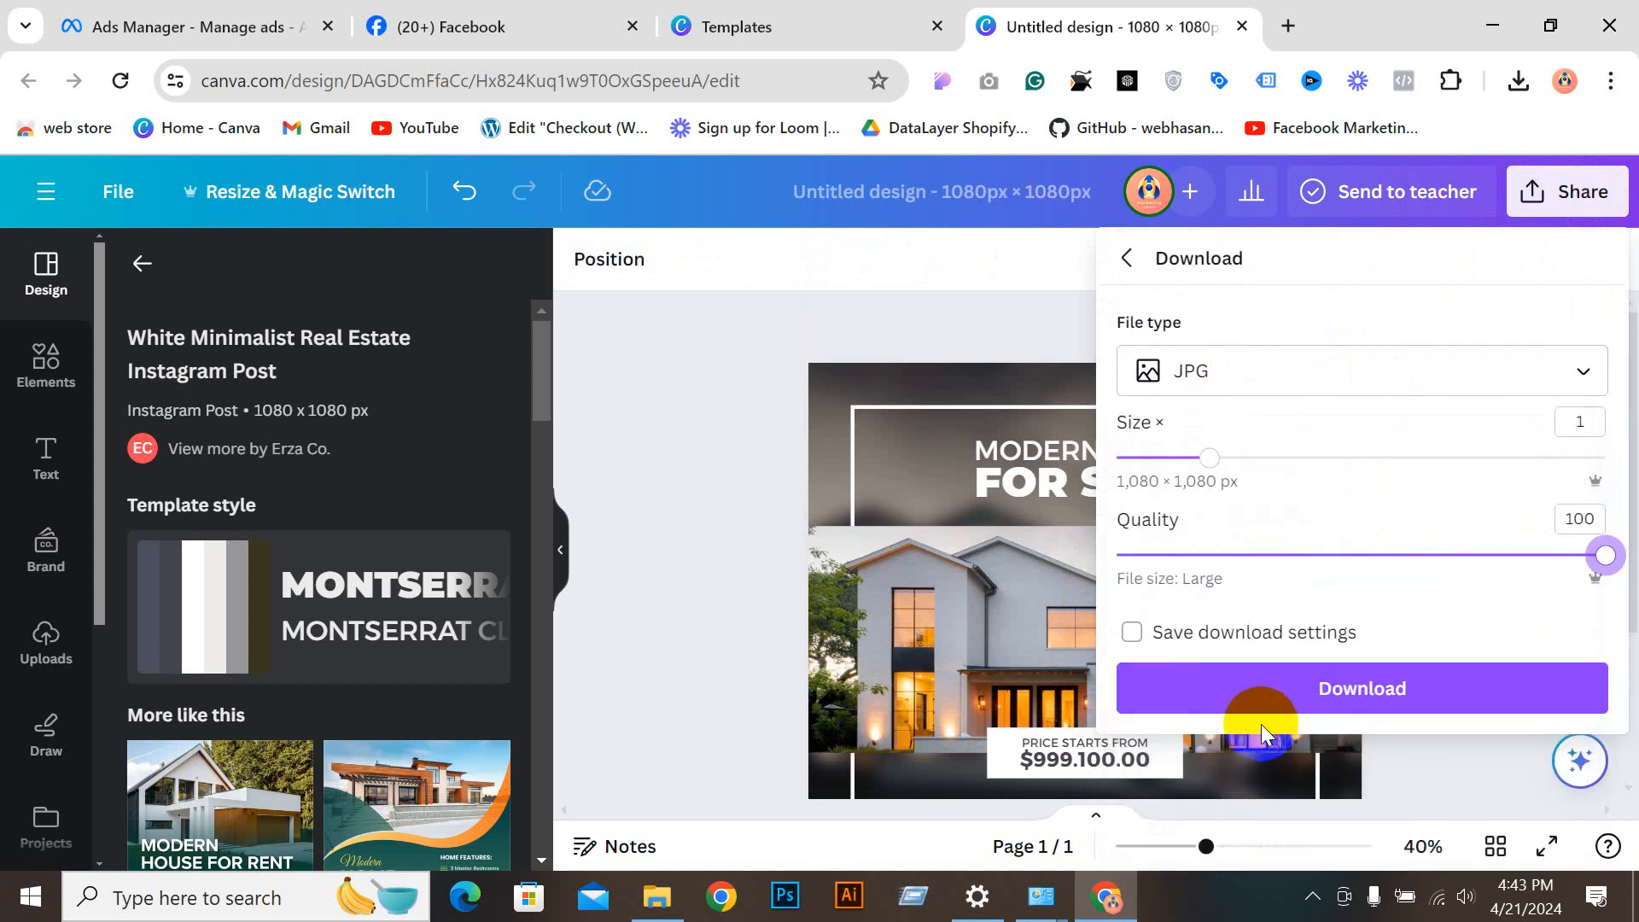
{"action": "left_click", "coordinate": [1287, 703]}
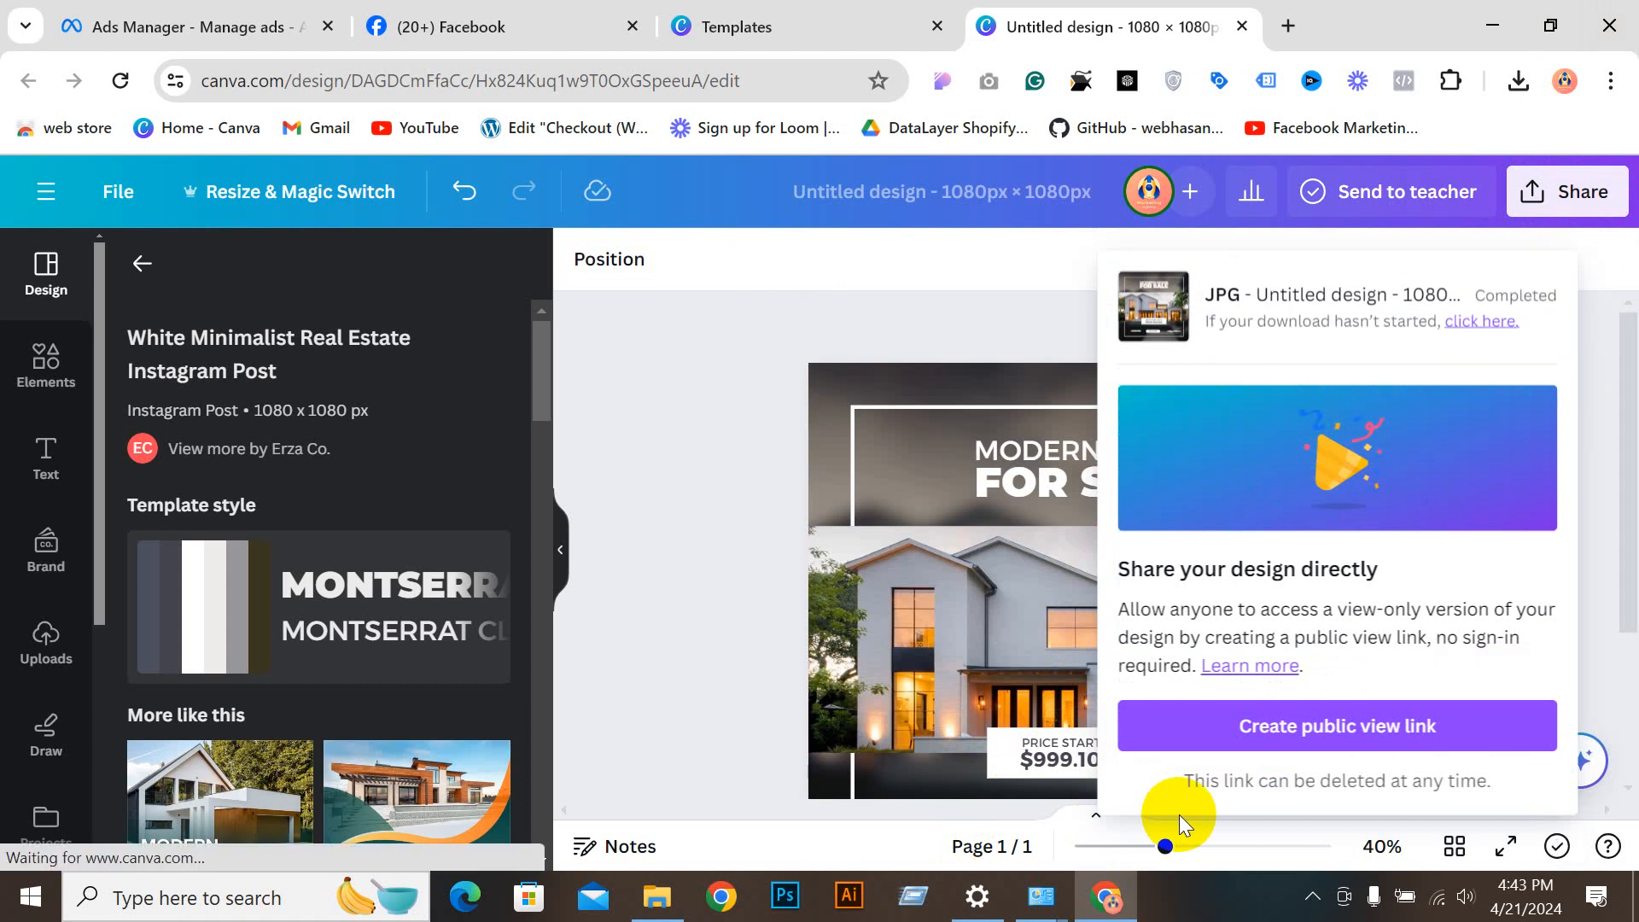
Step: Browse the similar real estate post templates suggested for the current design
{"action": "scroll", "coordinate": [697, 598], "scroll_direction": "down", "scroll_amount": 3}
{"action": "scroll", "coordinate": [286, 739], "scroll_direction": "down", "scroll_amount": 5}
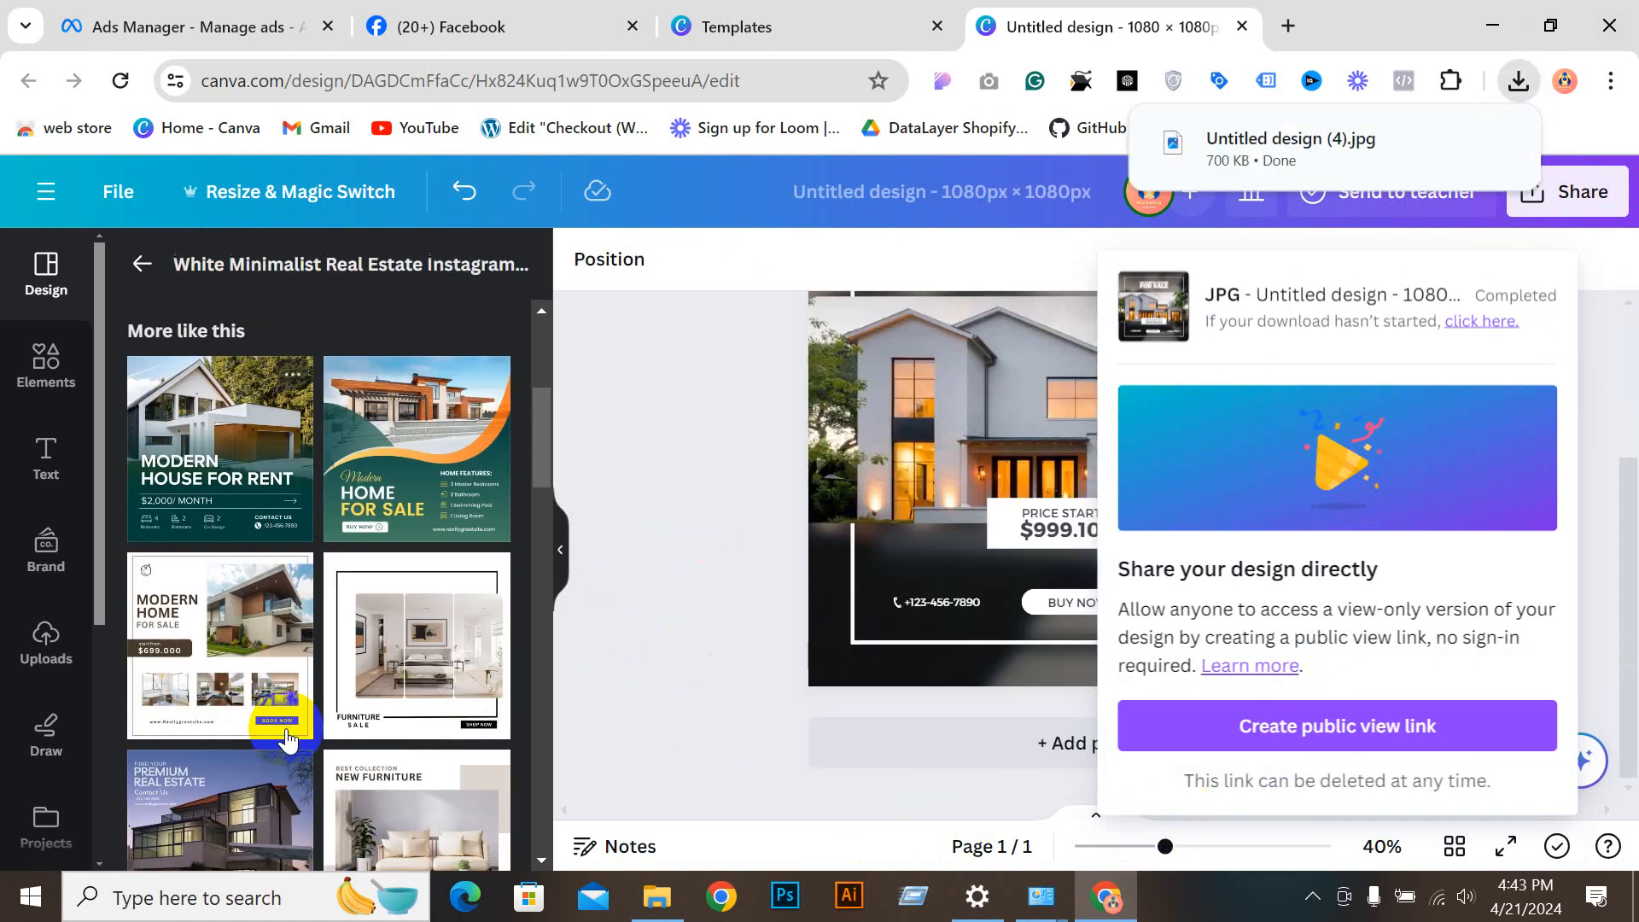
{"action": "scroll", "coordinate": [371, 554], "scroll_direction": "down", "scroll_amount": 3}
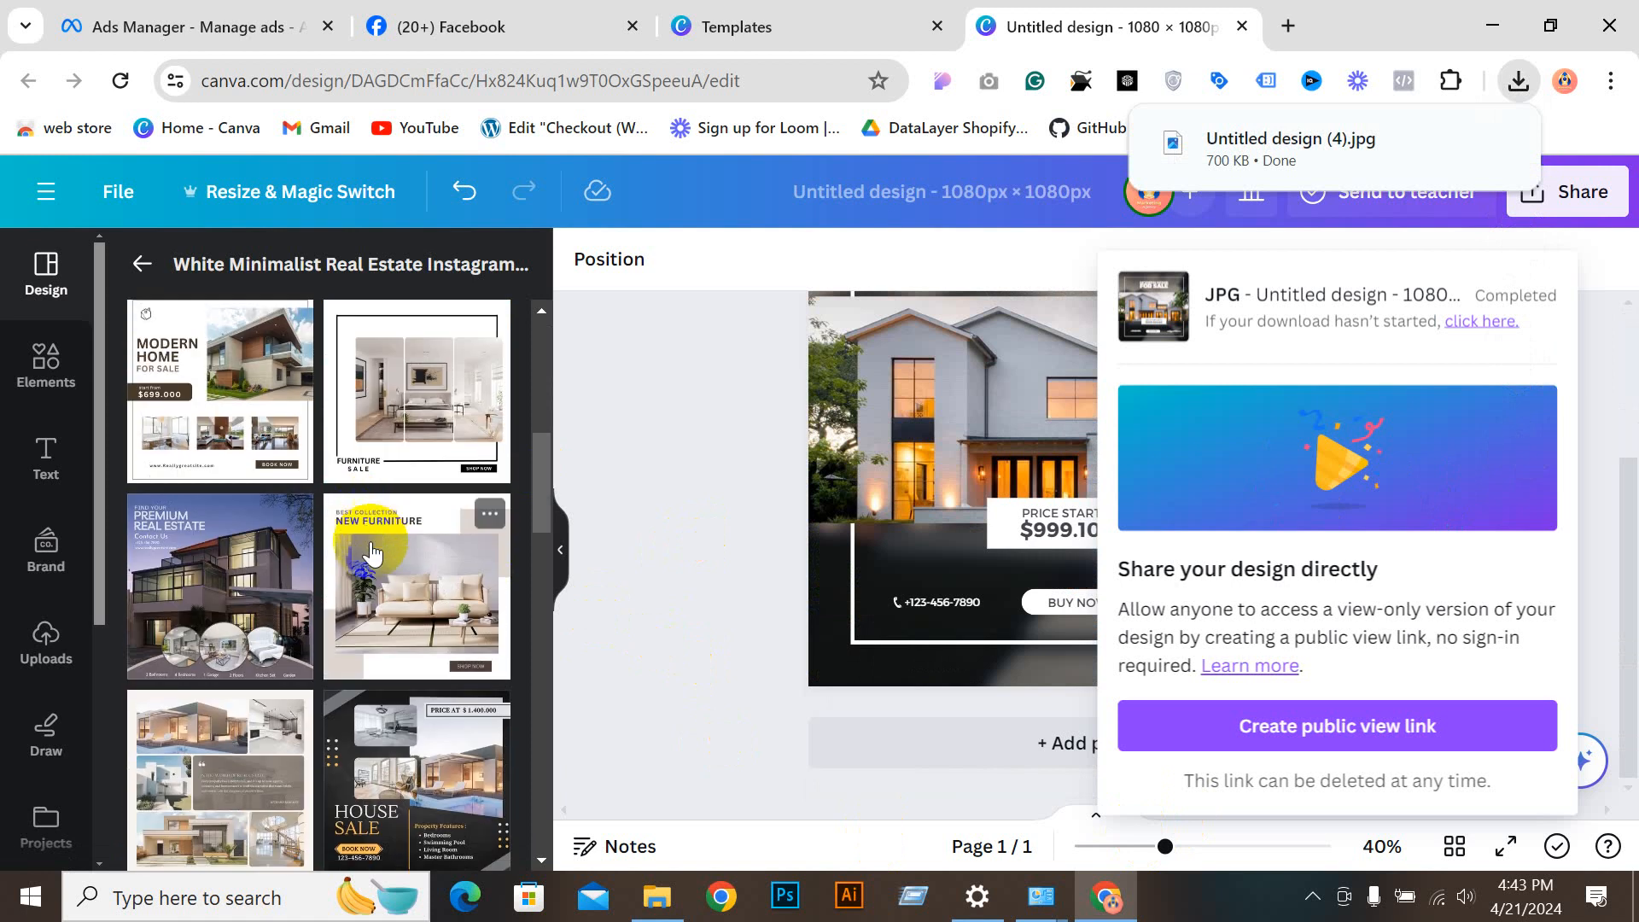
{"action": "scroll", "coordinate": [372, 553], "scroll_direction": "down", "scroll_amount": 7}
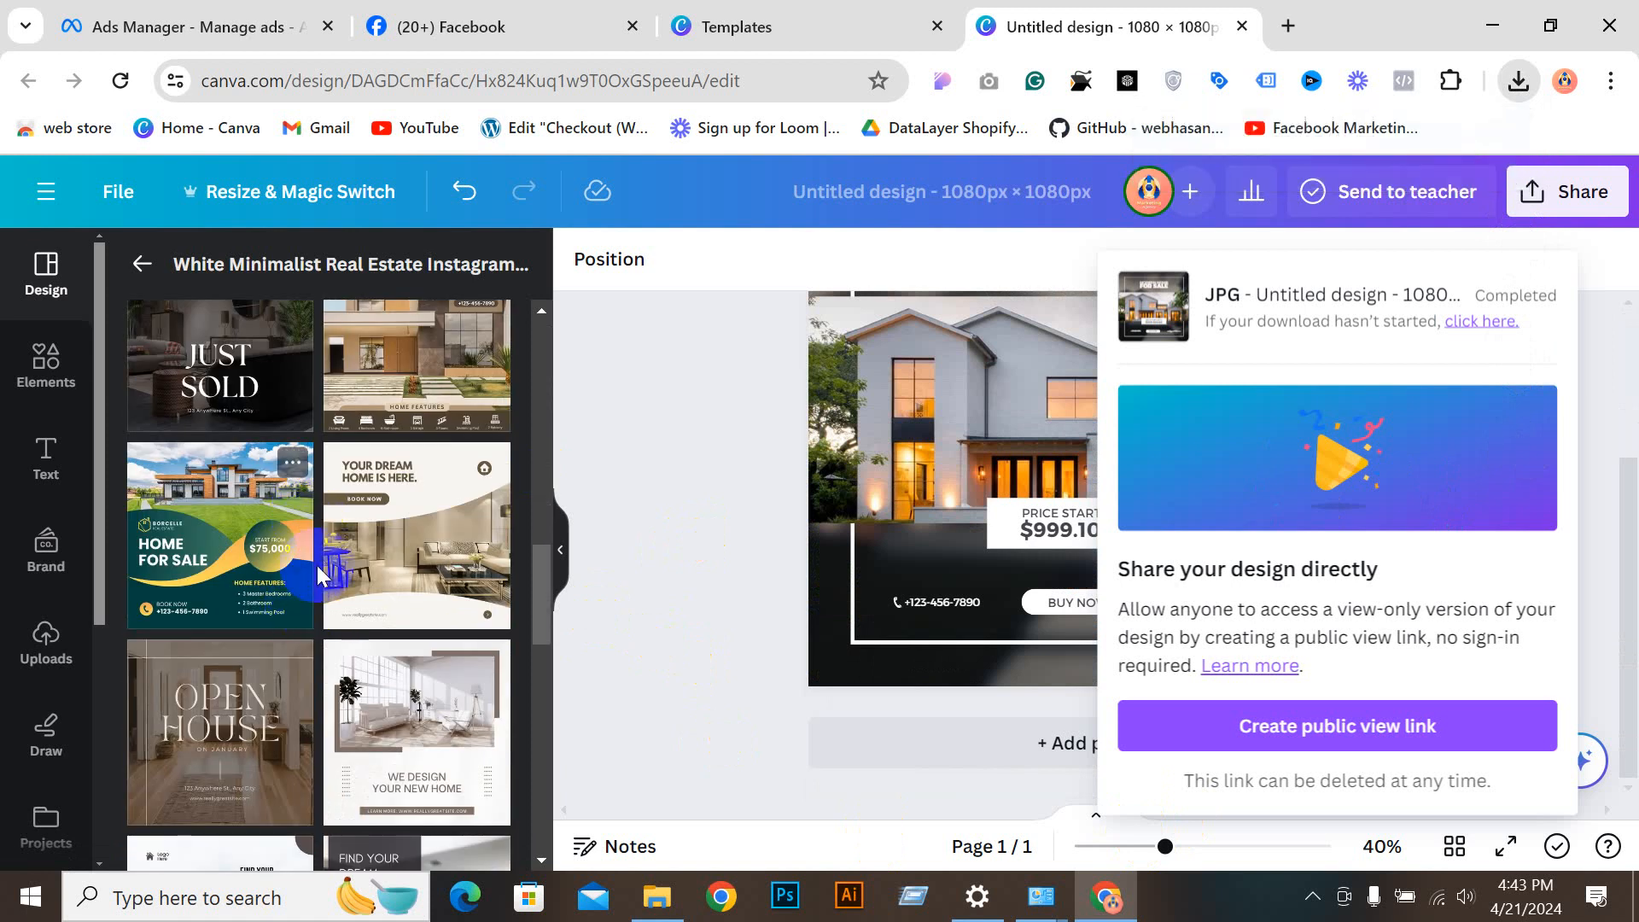
{"action": "scroll", "coordinate": [321, 576], "scroll_direction": "down", "scroll_amount": 3}
Step: Switch to Ads Manager and upload the downloaded home-for-sale JPG from Downloads as the ad's image
{"action": "left_click", "coordinate": [538, 17]}
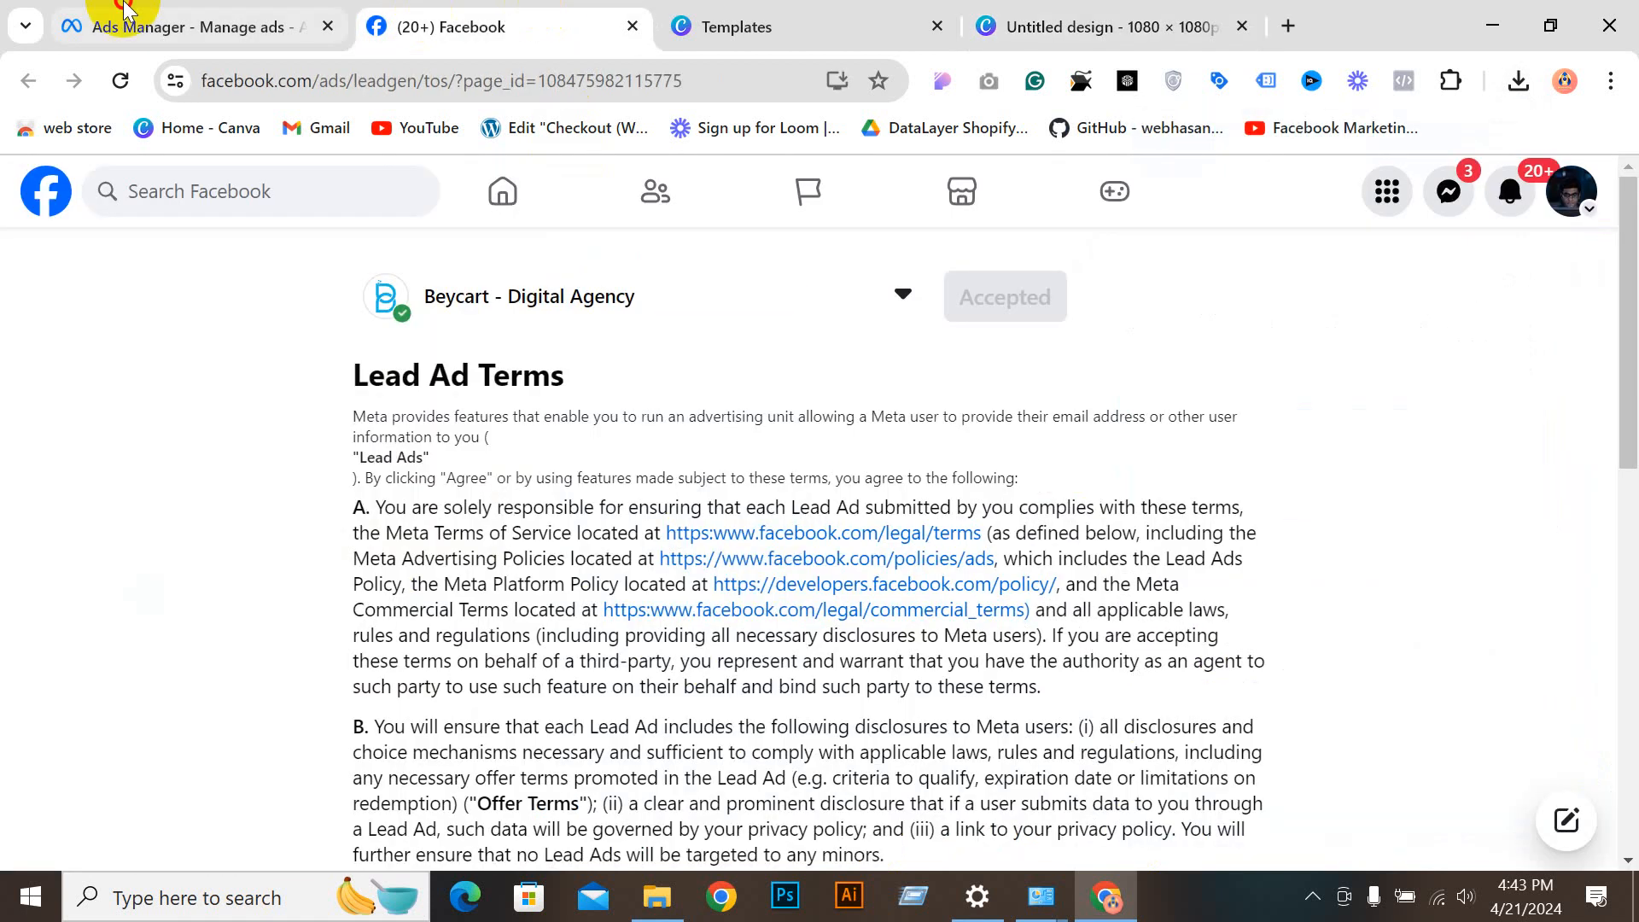
{"action": "left_click", "coordinate": [124, 10]}
{"action": "scroll", "coordinate": [750, 469], "scroll_direction": "down", "scroll_amount": 5}
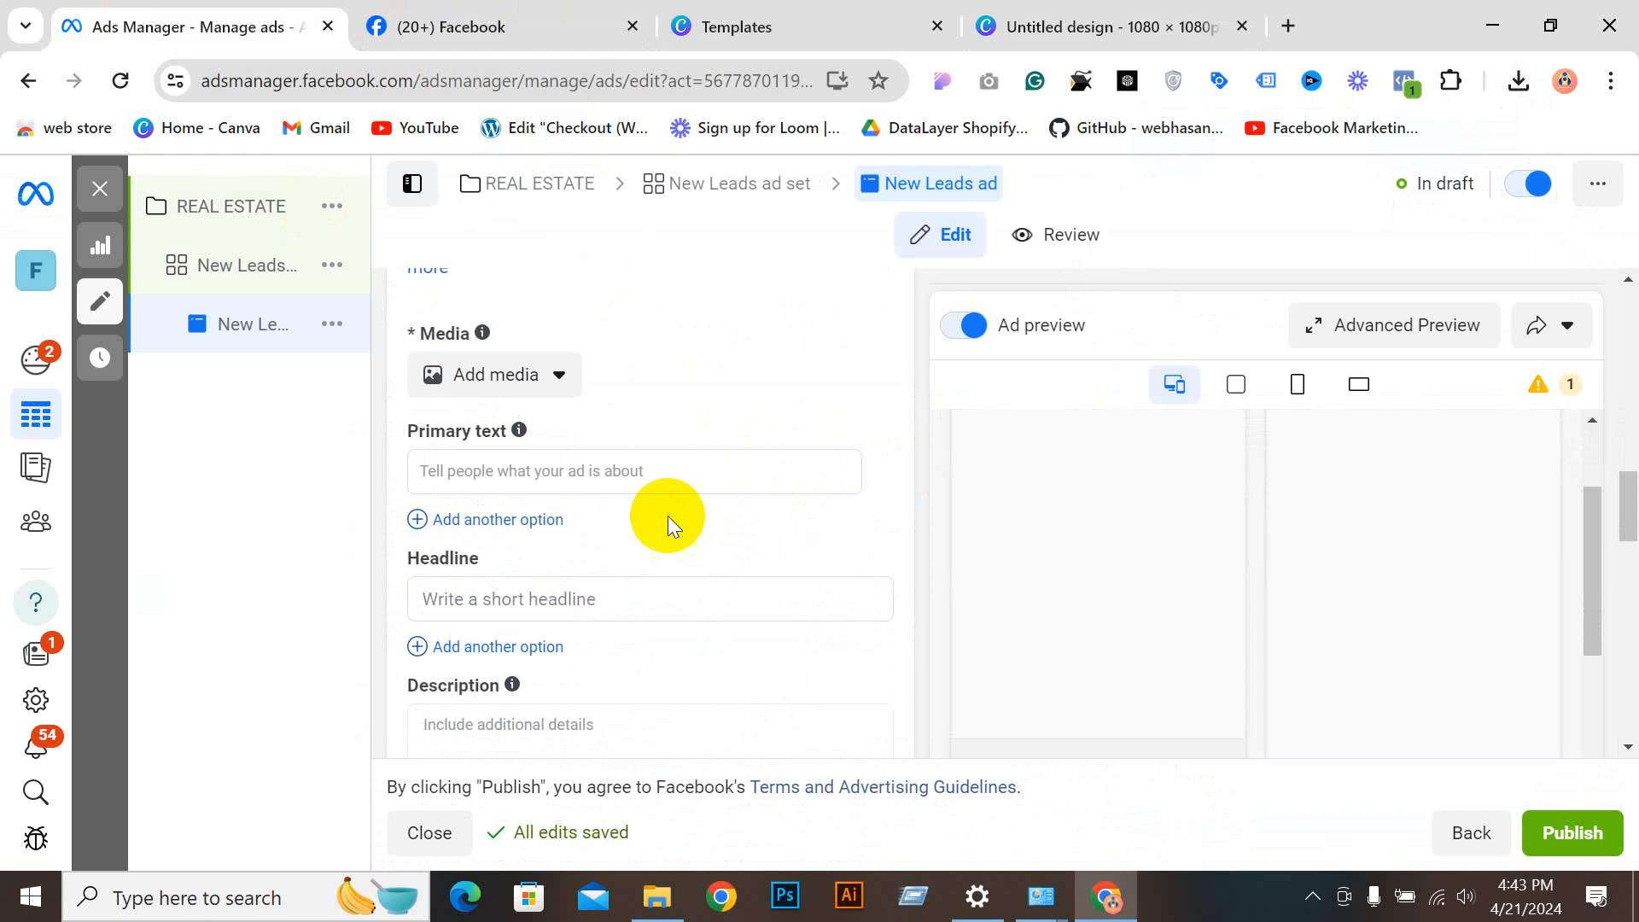
{"action": "left_click", "coordinate": [431, 374]}
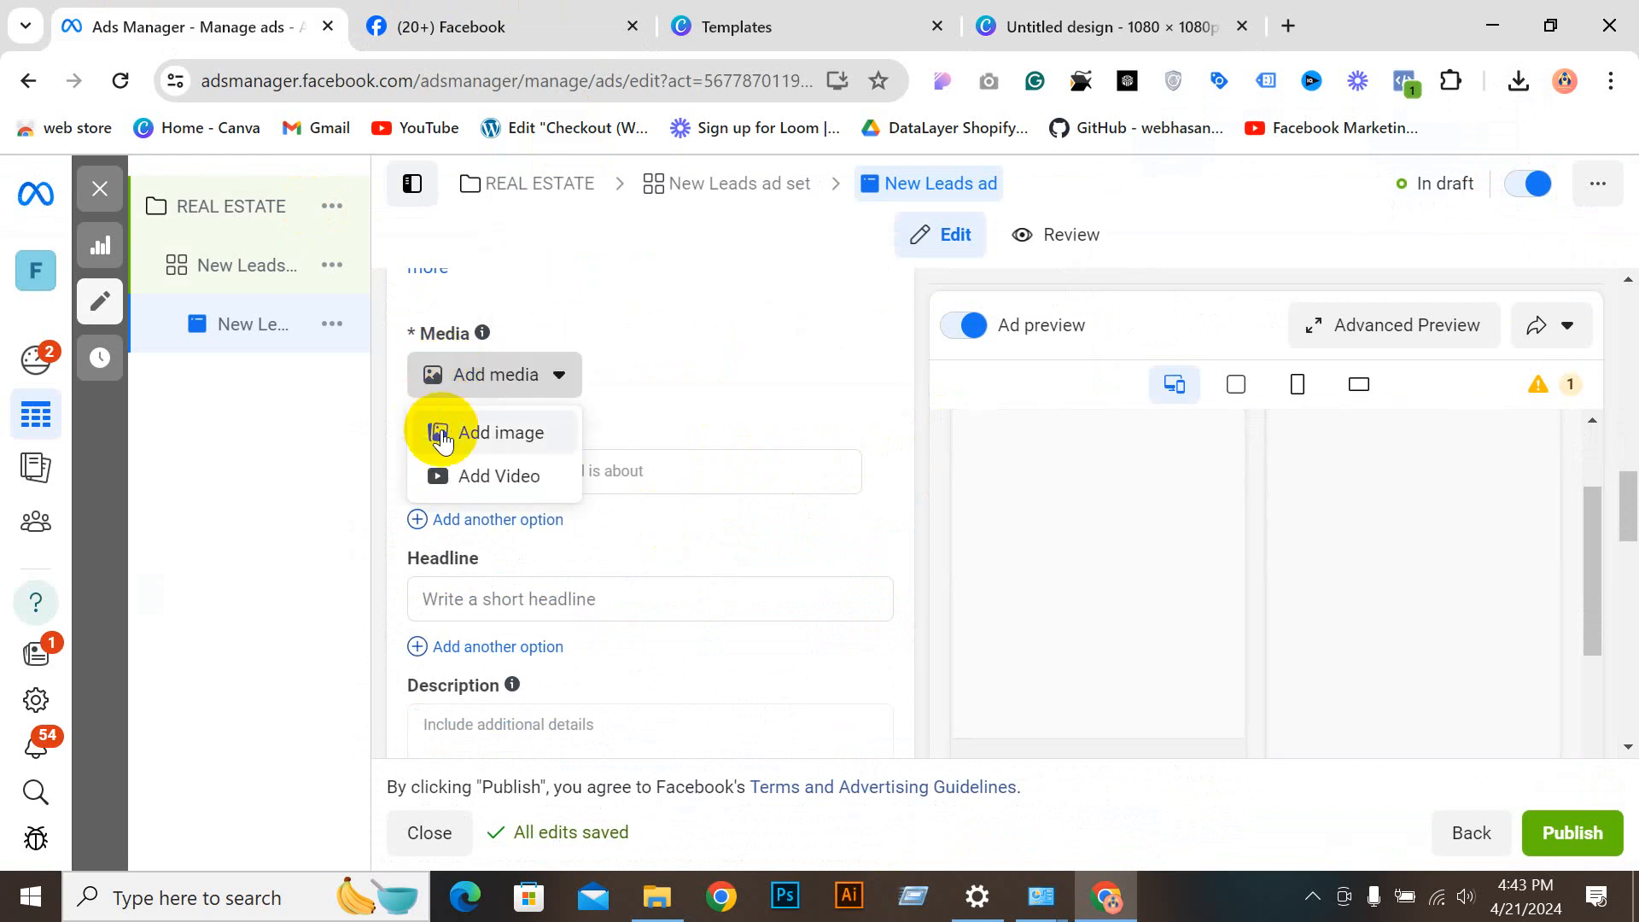
{"action": "left_click", "coordinate": [444, 434]}
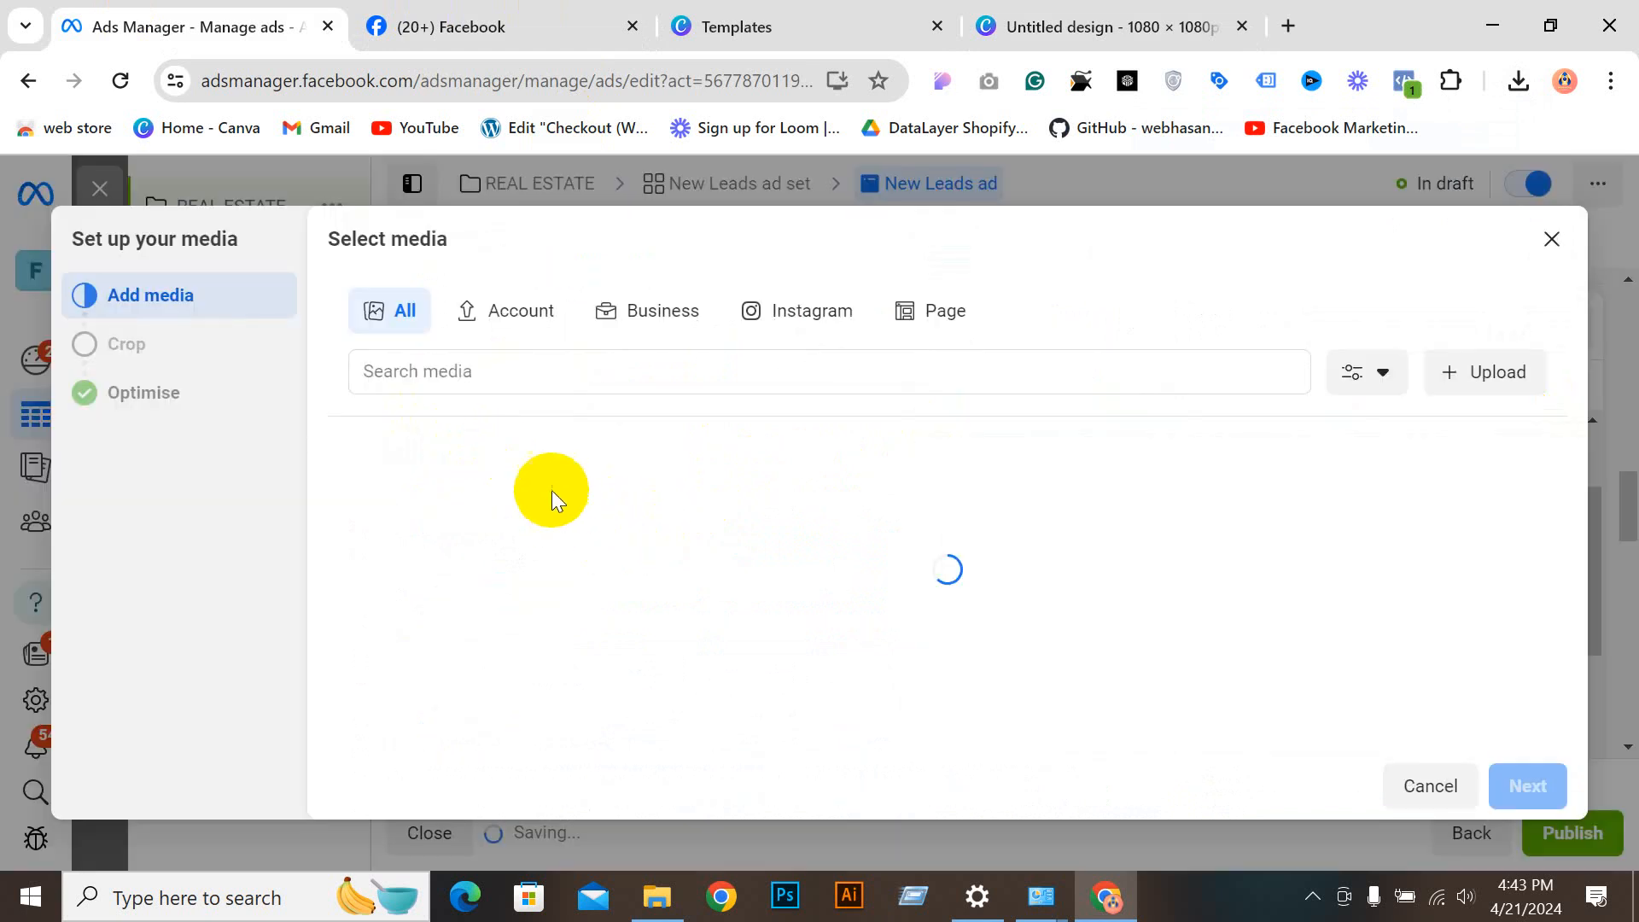
{"action": "left_click", "coordinate": [1487, 384]}
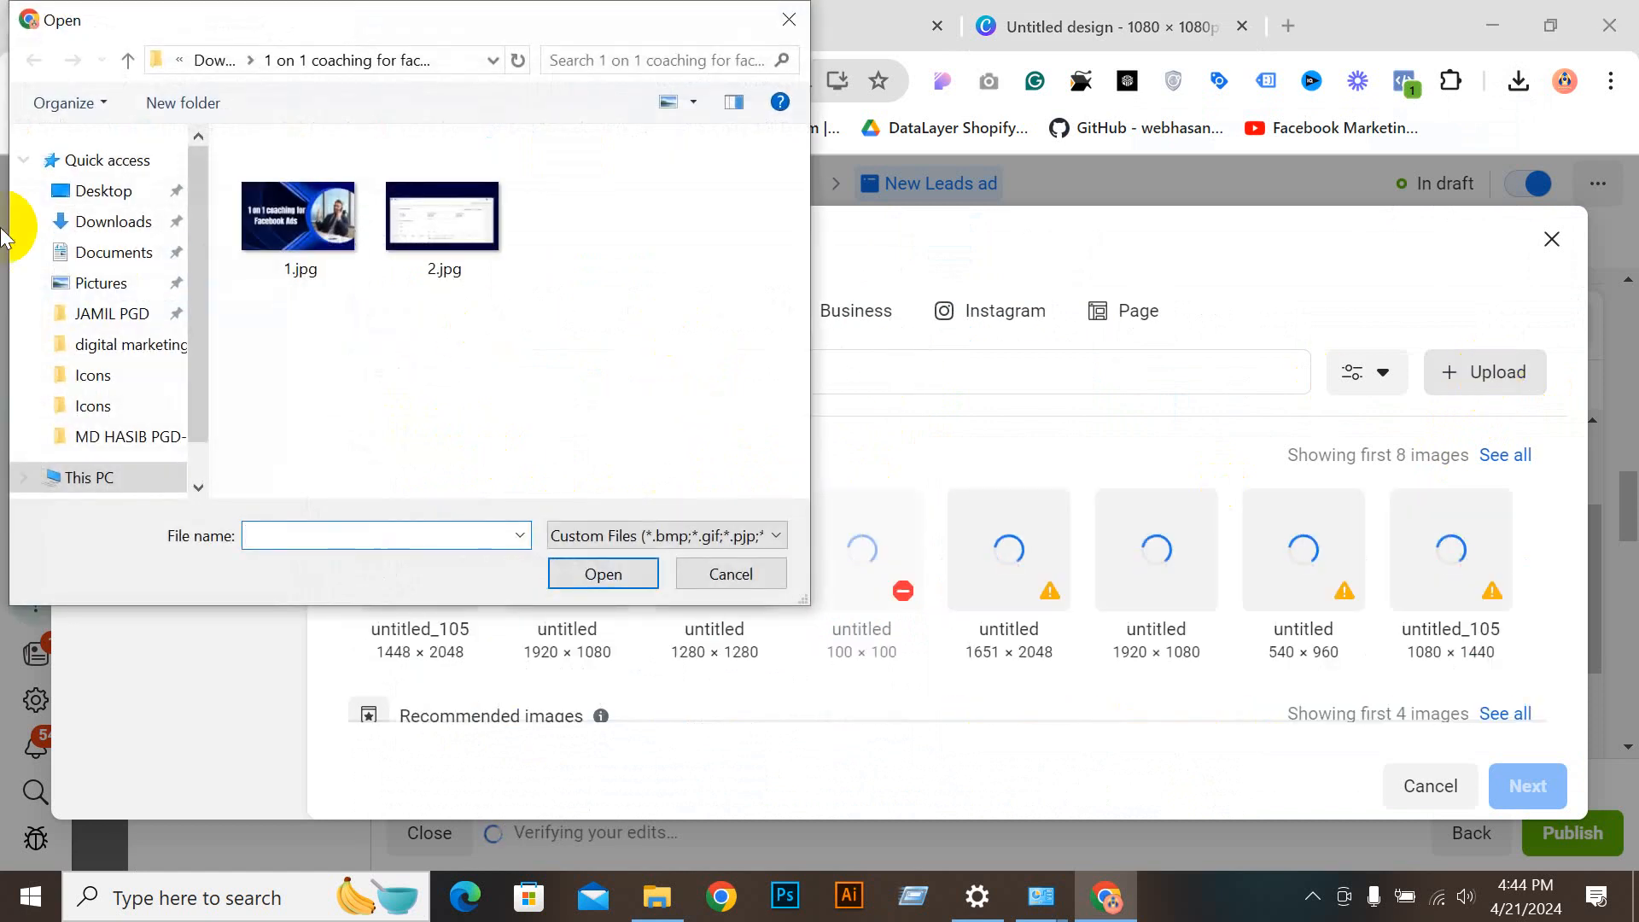
{"action": "left_click", "coordinate": [96, 224]}
{"action": "double_click", "coordinate": [311, 196]}
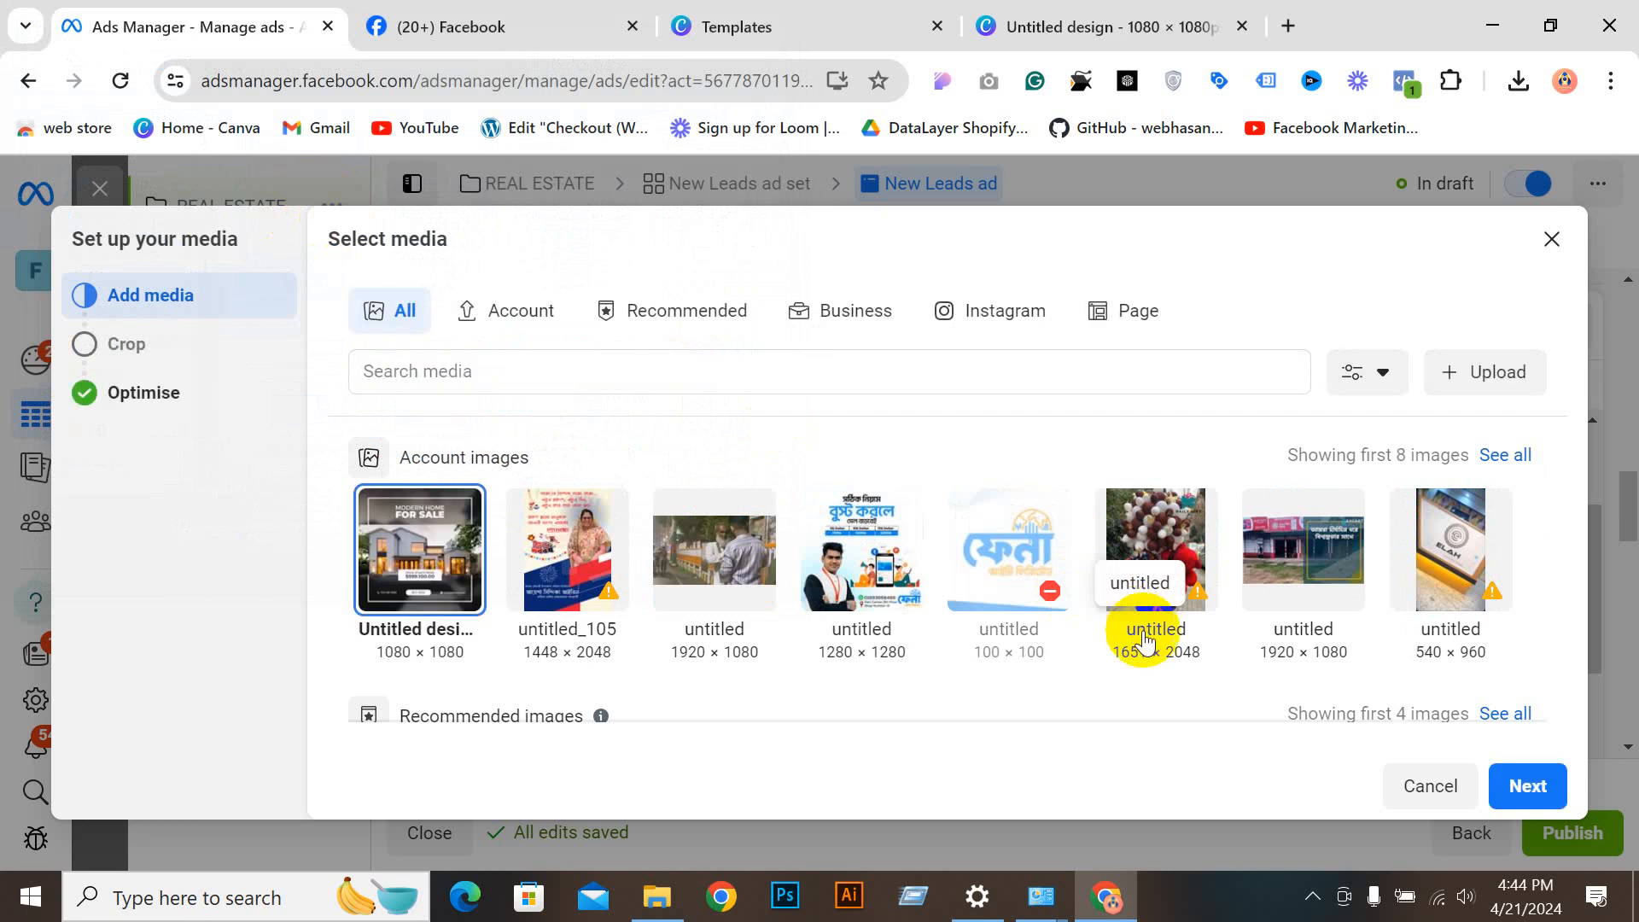
Step: Accept the suggested placement crops and Advantage+ enhancements for the image and dismiss the recommendations
{"action": "left_click", "coordinate": [1548, 789]}
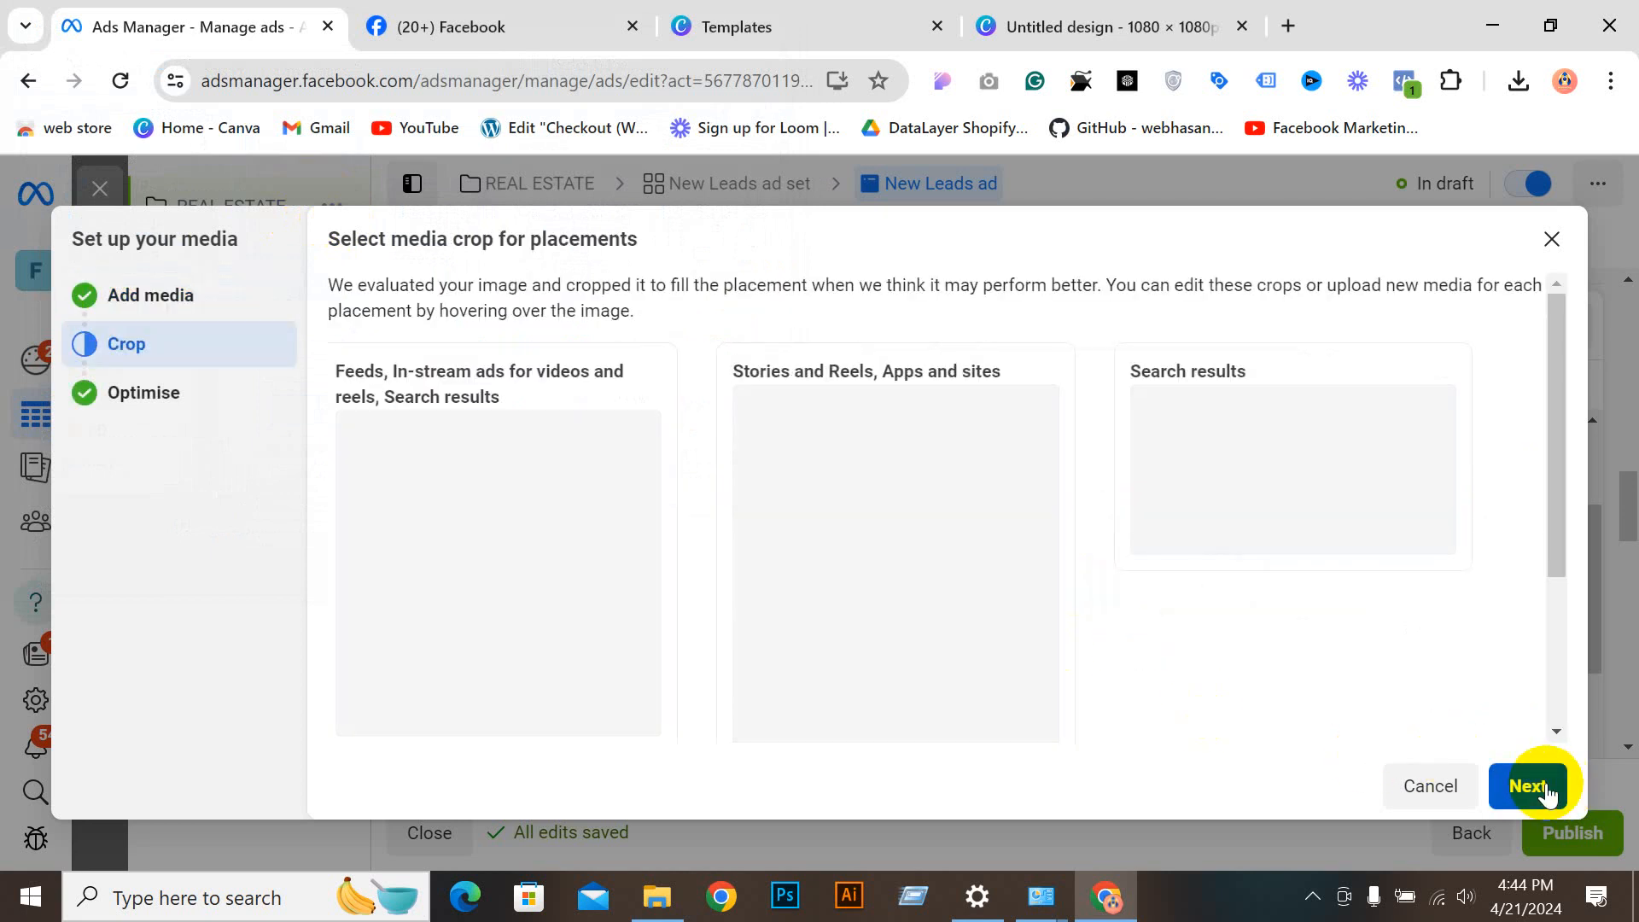
{"action": "left_click", "coordinate": [1528, 785]}
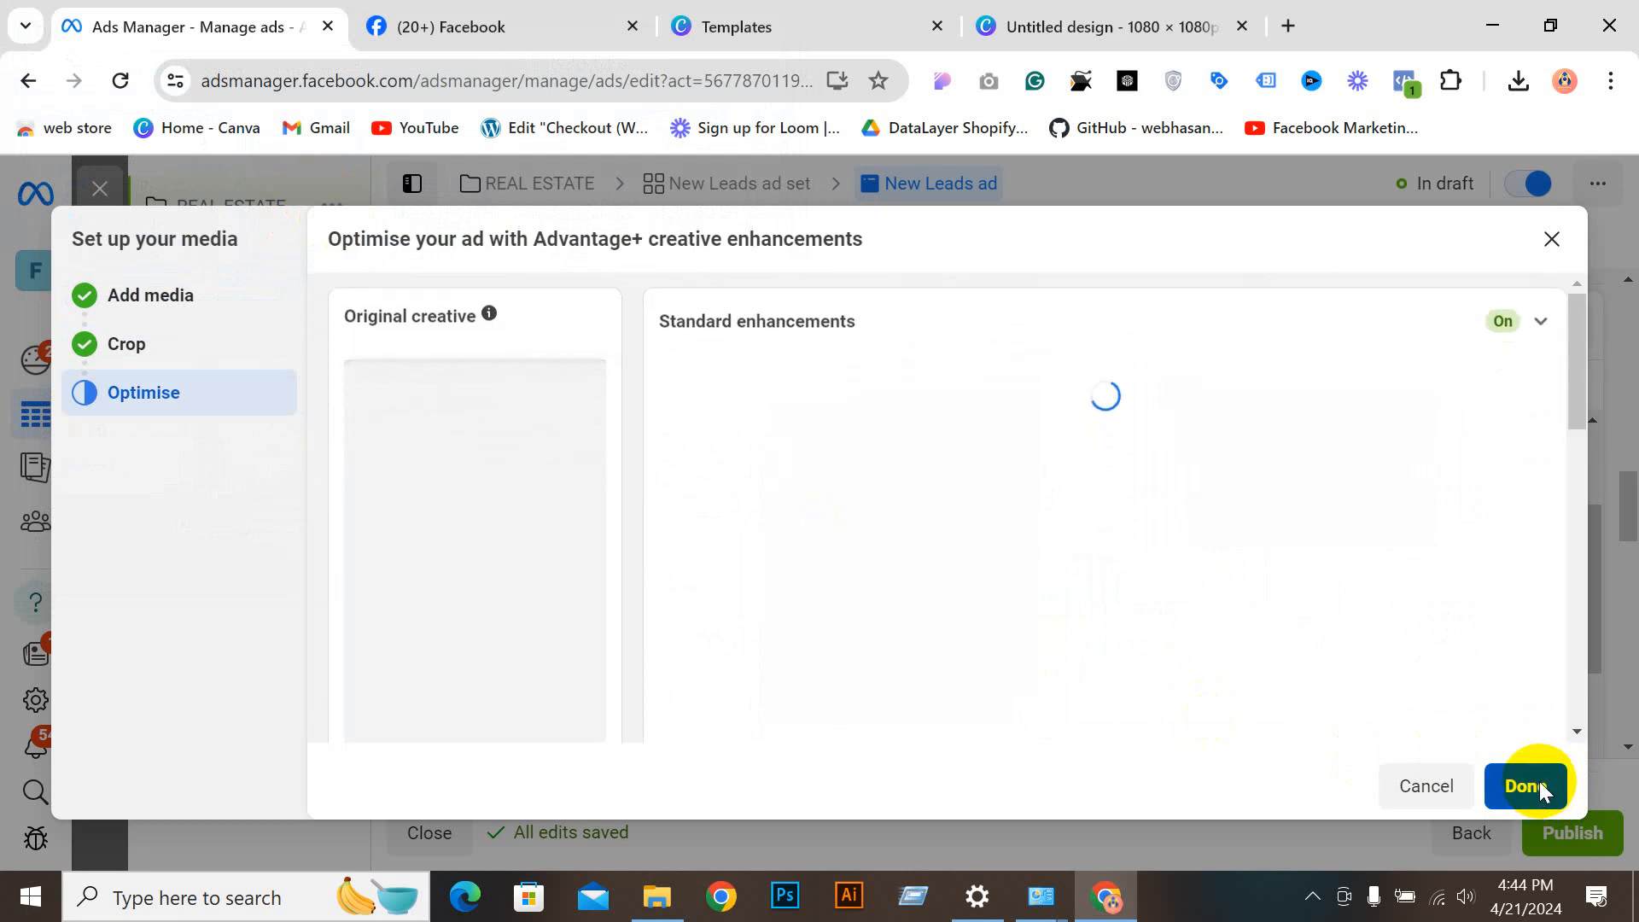
{"action": "left_click", "coordinate": [1529, 787]}
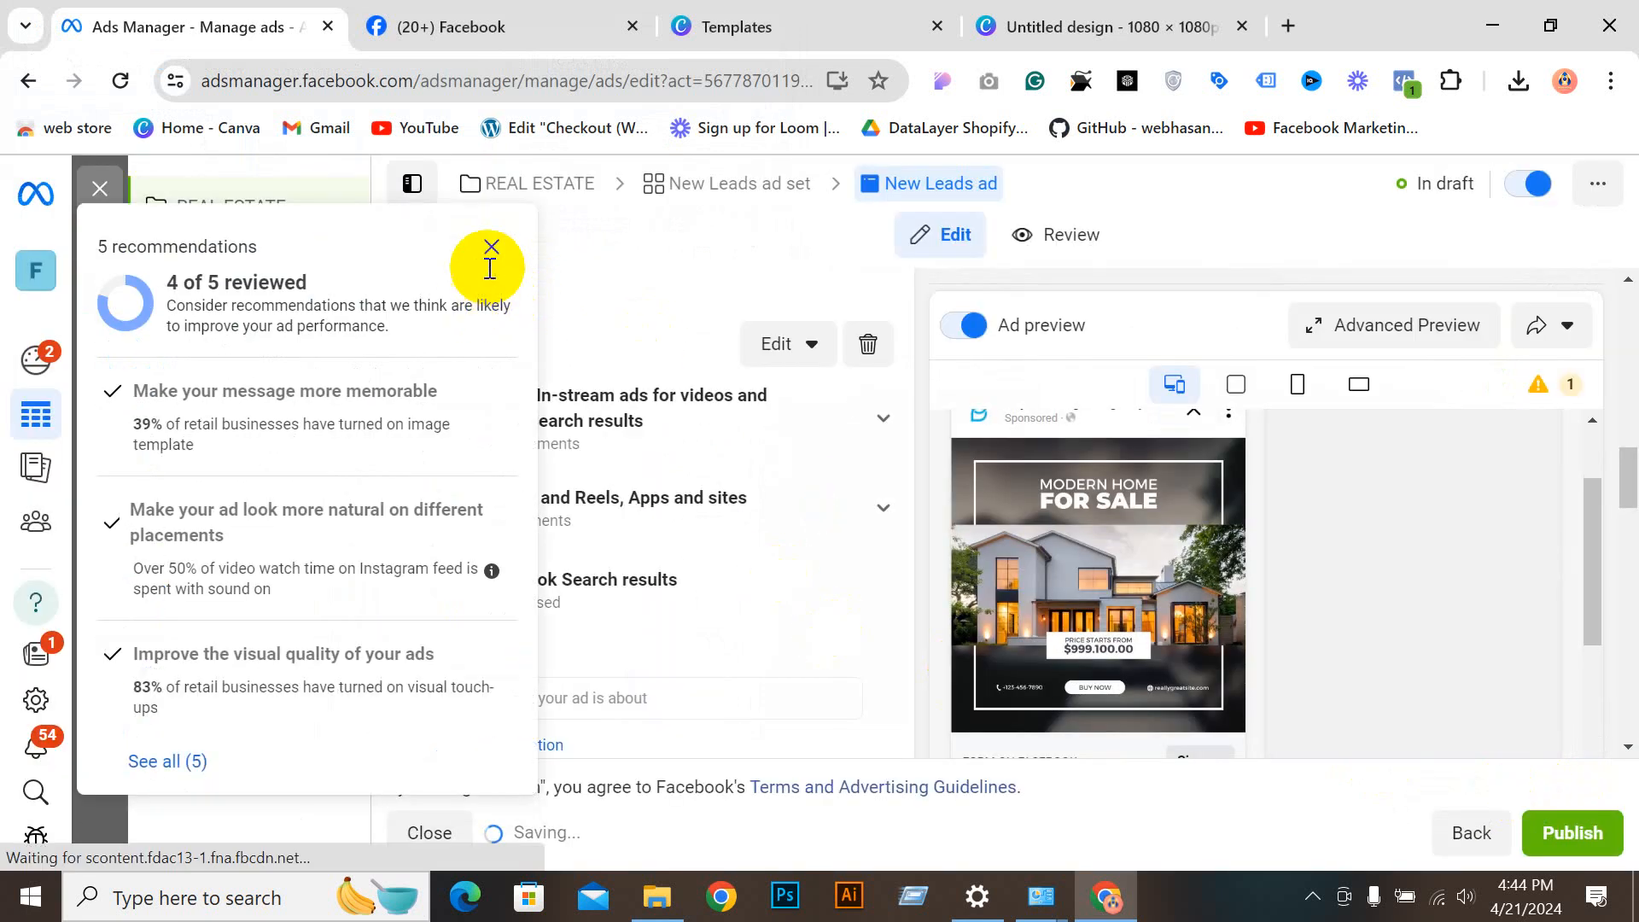
{"action": "left_click", "coordinate": [491, 250]}
Step: Set the ad's call to action to Apply now
{"action": "scroll", "coordinate": [690, 604], "scroll_direction": "down", "scroll_amount": 5}
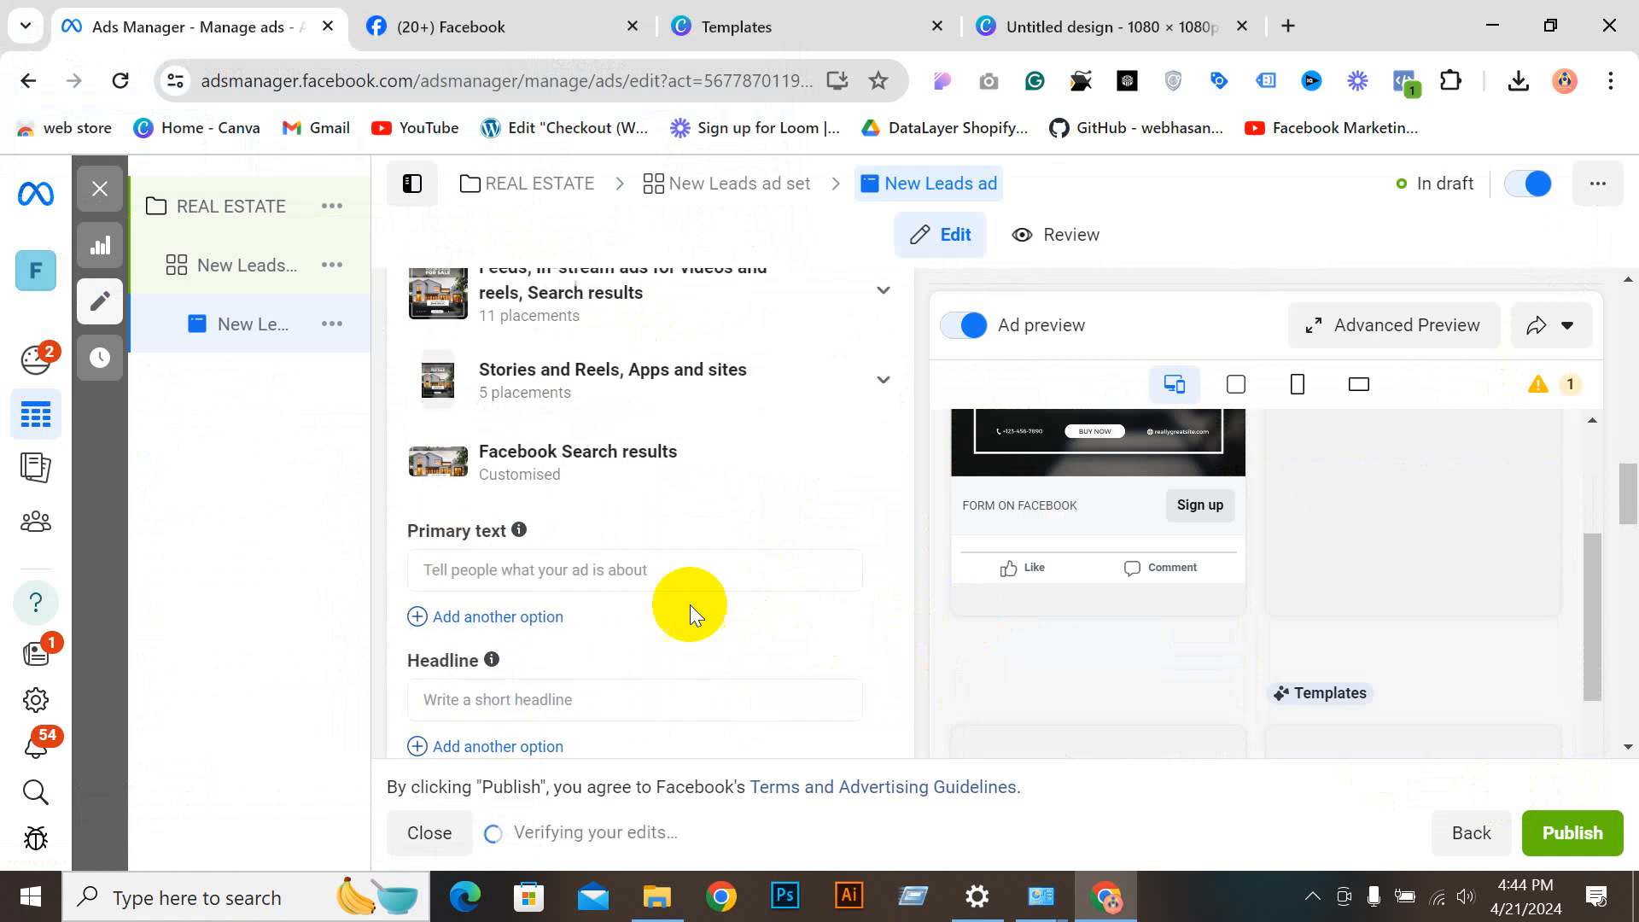
{"action": "scroll", "coordinate": [1243, 566], "scroll_direction": "up", "scroll_amount": 2}
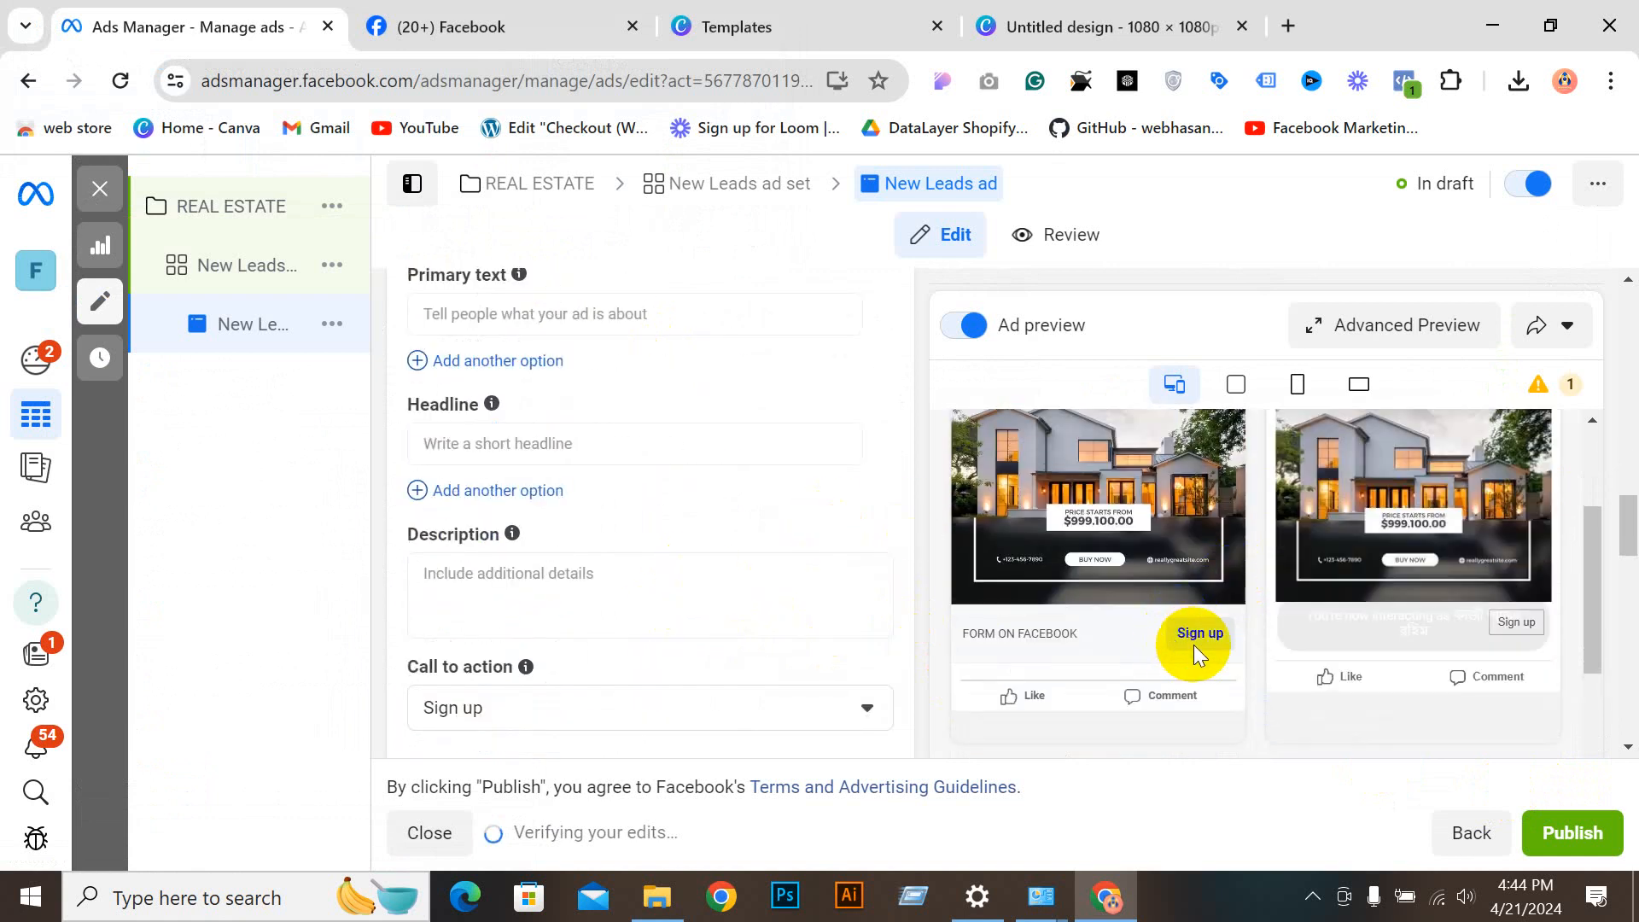
{"action": "scroll", "coordinate": [1187, 589], "scroll_direction": "down", "scroll_amount": 2}
{"action": "scroll", "coordinate": [1187, 546], "scroll_direction": "down", "scroll_amount": 1}
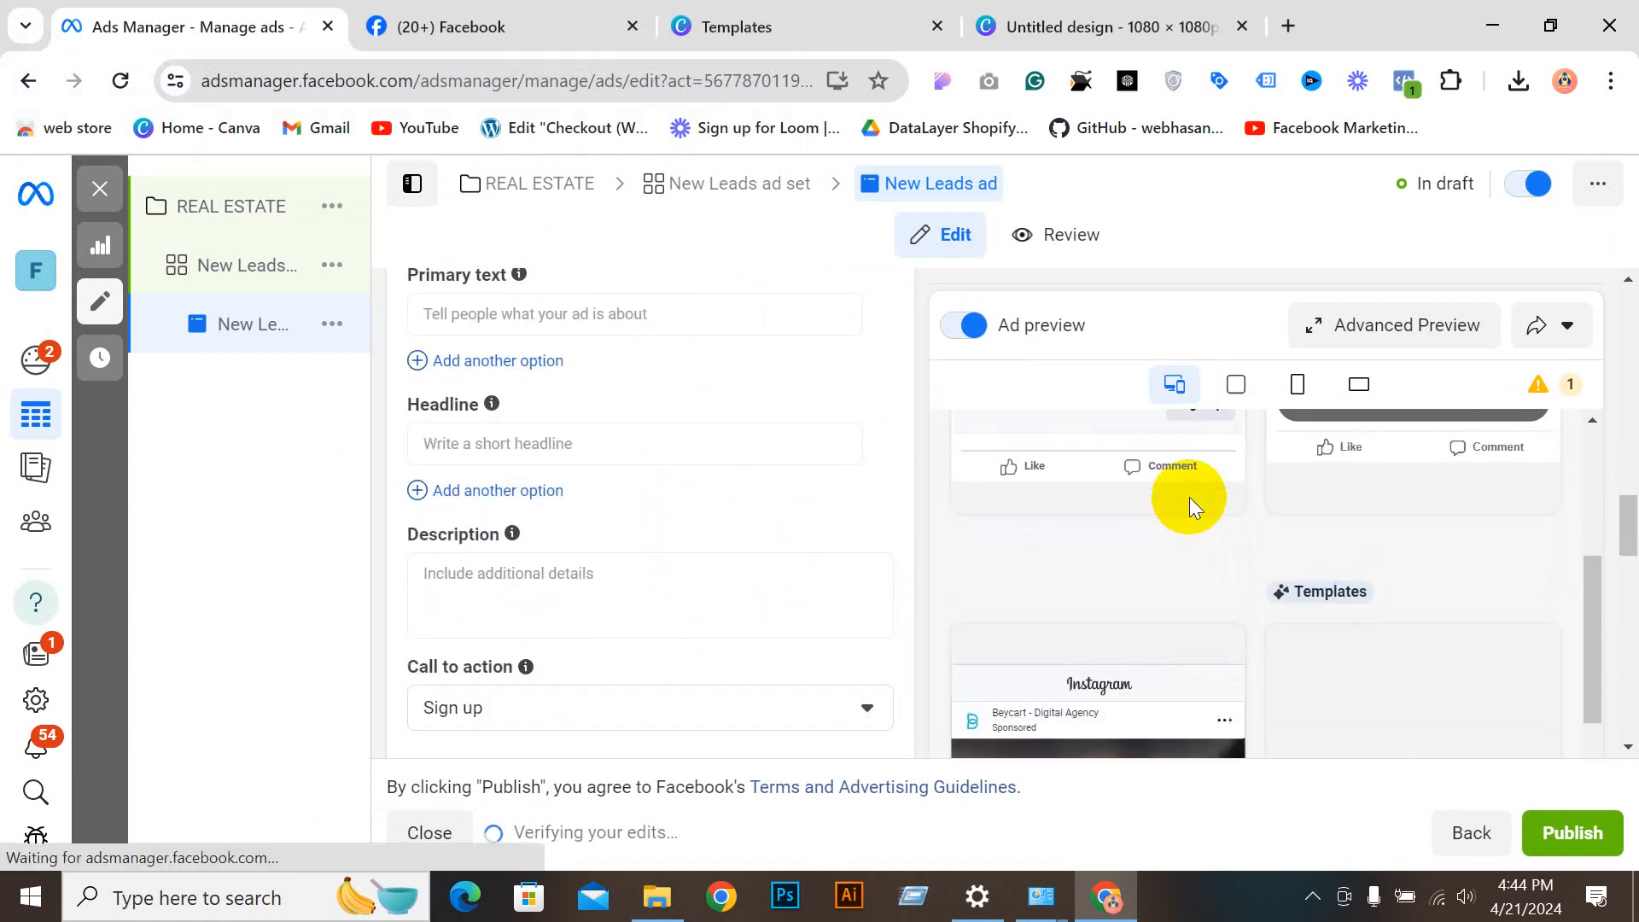
{"action": "scroll", "coordinate": [1194, 498], "scroll_direction": "up", "scroll_amount": 1}
{"action": "scroll", "coordinate": [555, 546], "scroll_direction": "down", "scroll_amount": 4}
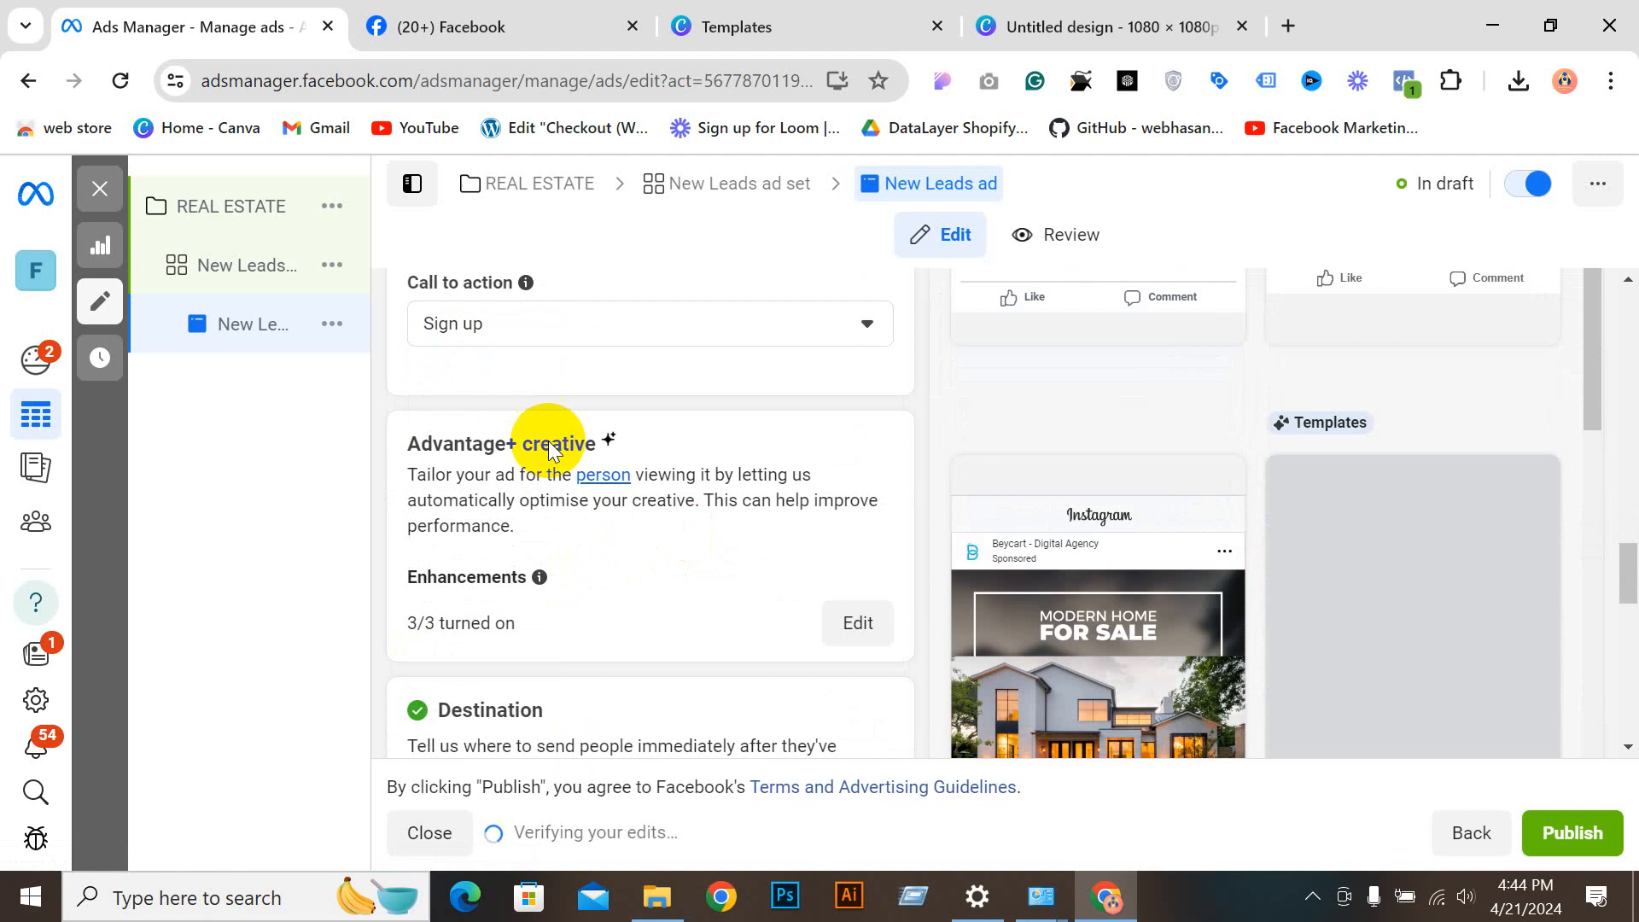
{"action": "left_click", "coordinate": [520, 323]}
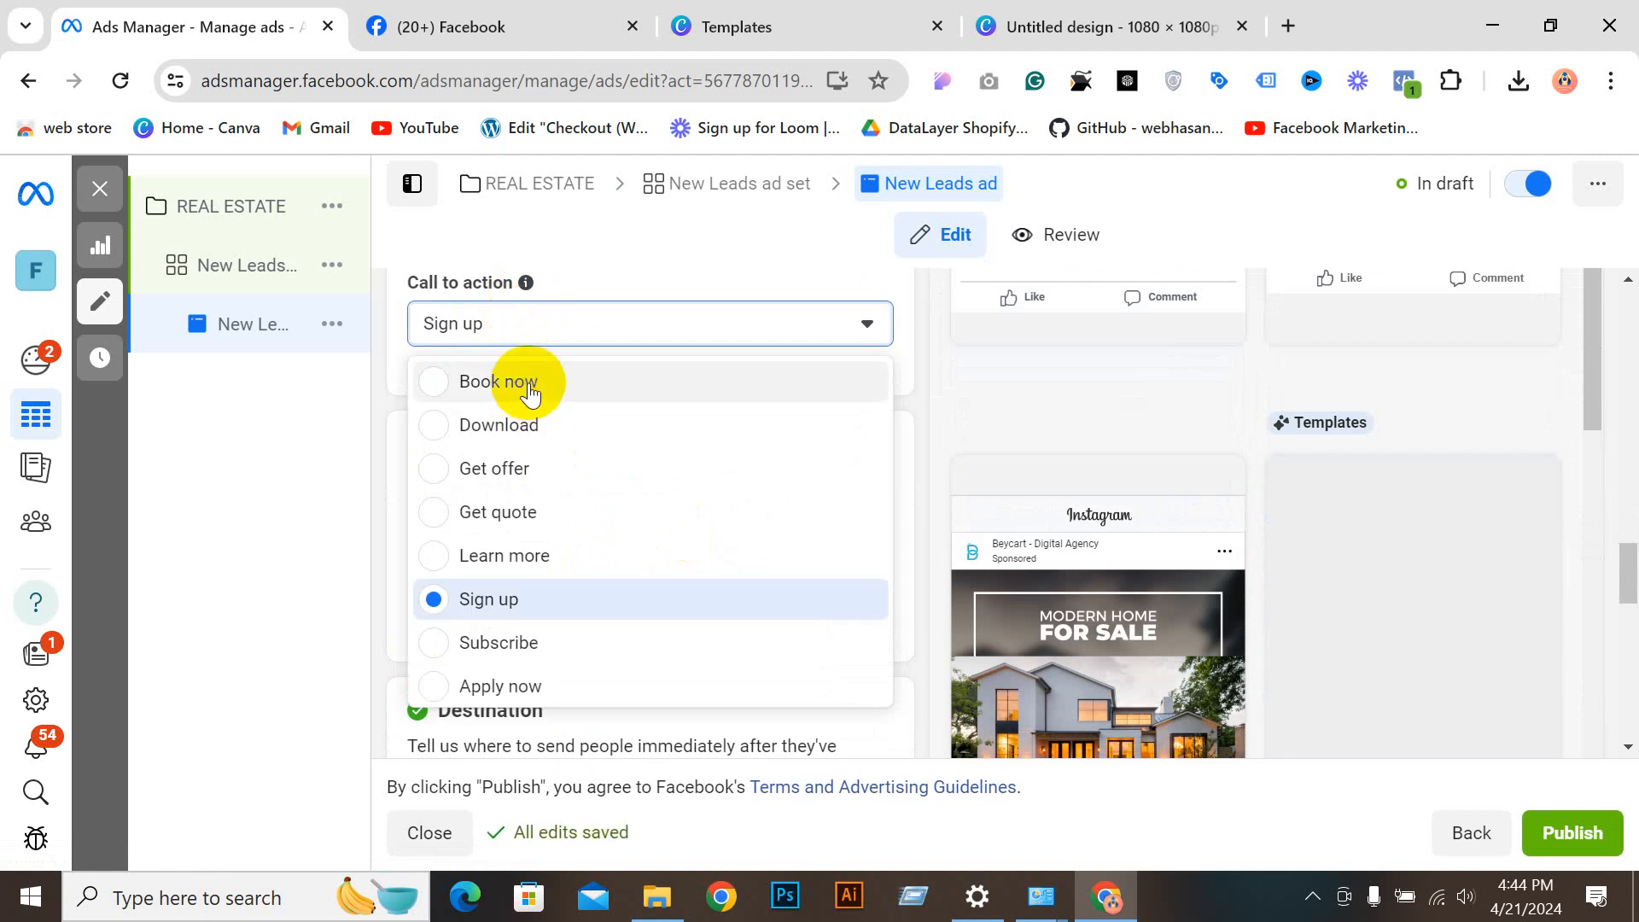
{"action": "left_click", "coordinate": [510, 688]}
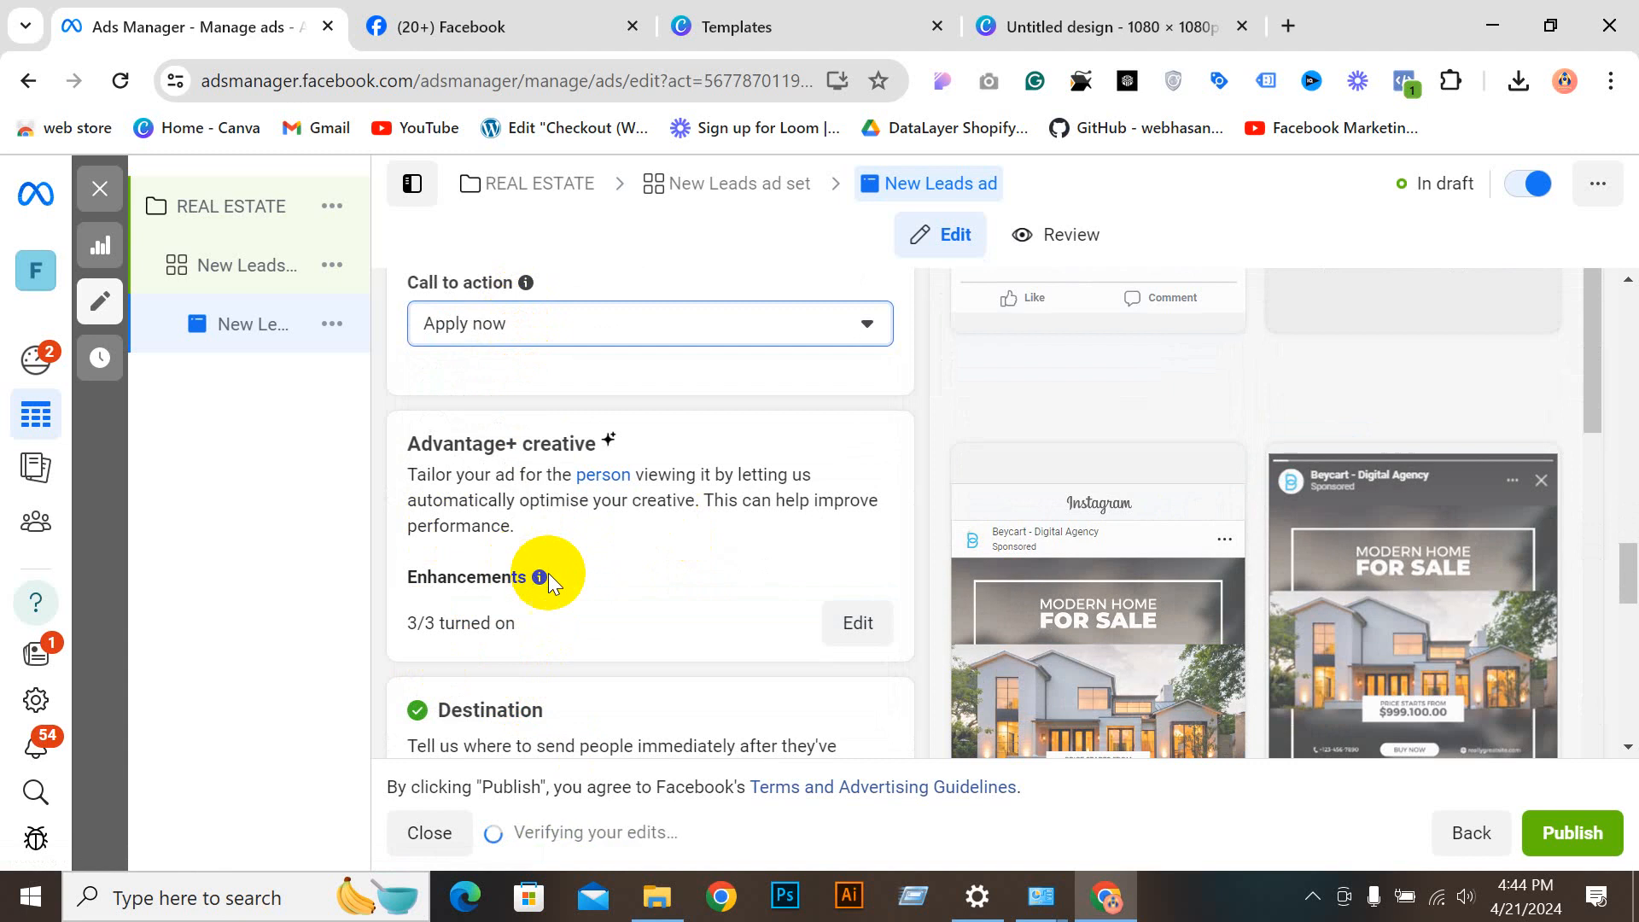
Step: Change the ad's call to action to Book now and check the Instagram feed and story previews
{"action": "left_click", "coordinate": [528, 334]}
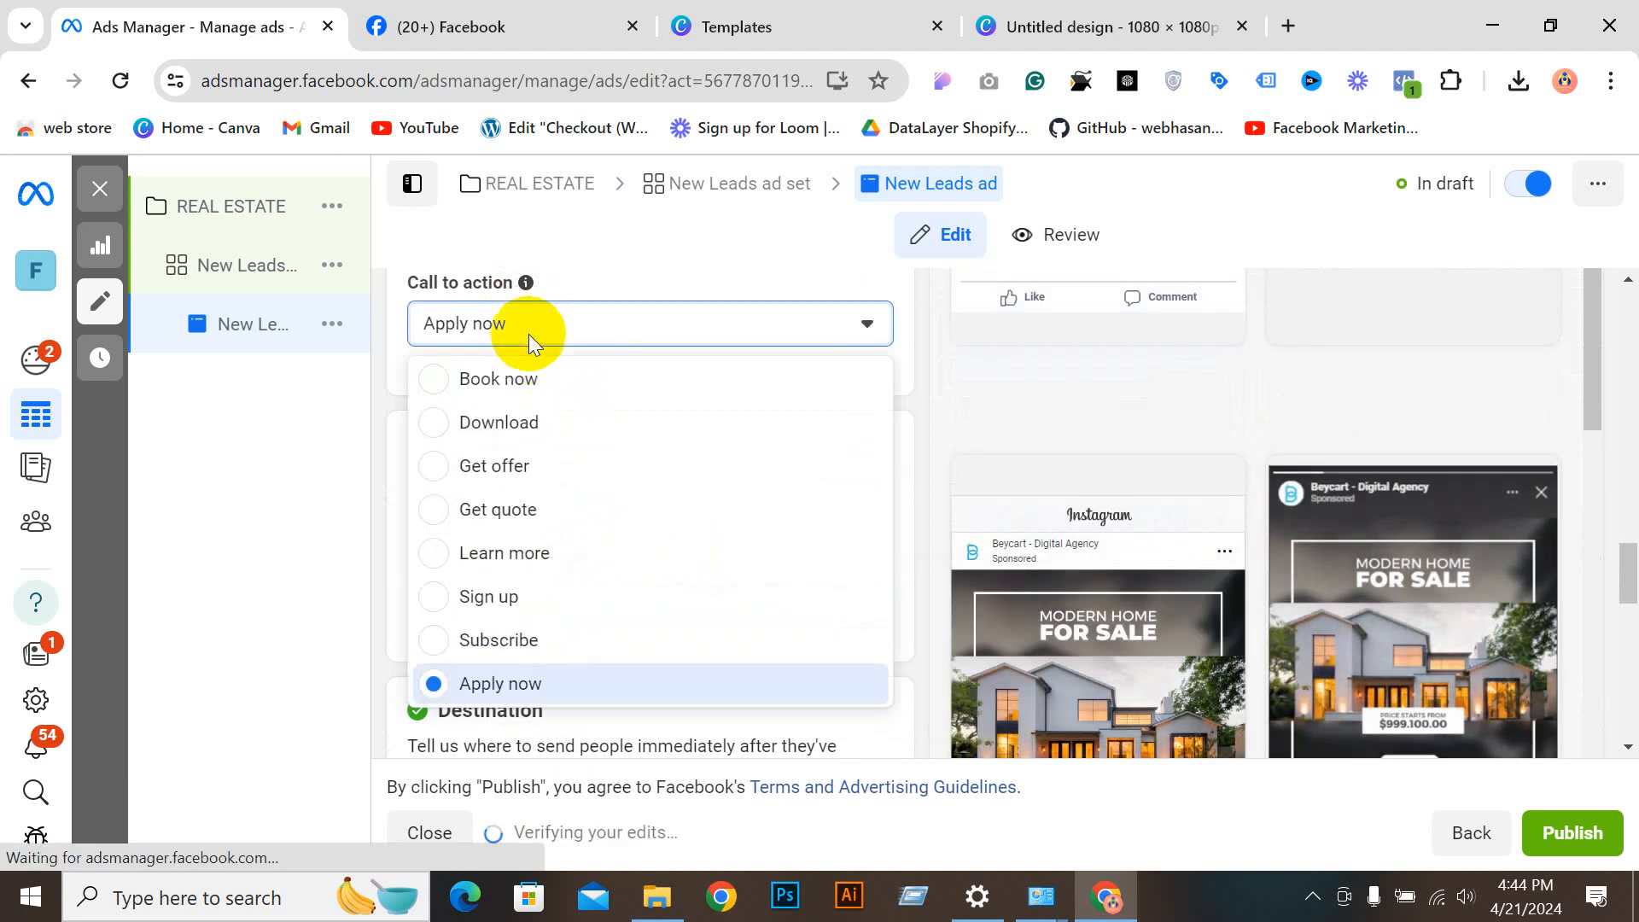
{"action": "left_click", "coordinate": [516, 379]}
{"action": "scroll", "coordinate": [1535, 562], "scroll_direction": "down", "scroll_amount": 3}
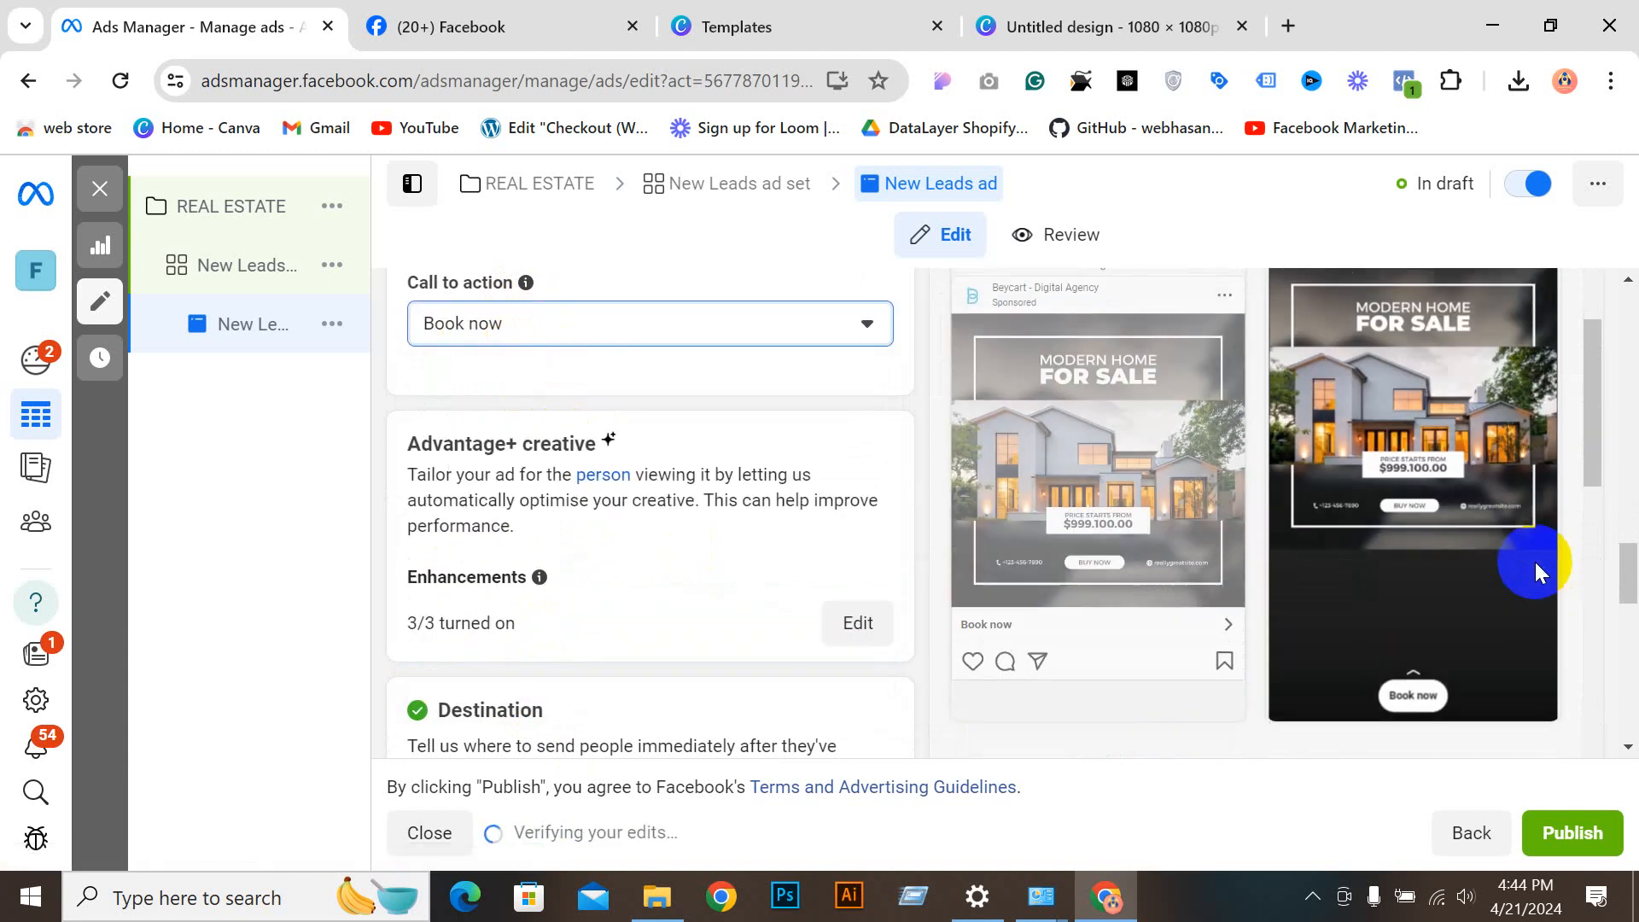
{"action": "scroll", "coordinate": [1451, 546], "scroll_direction": "down", "scroll_amount": 5}
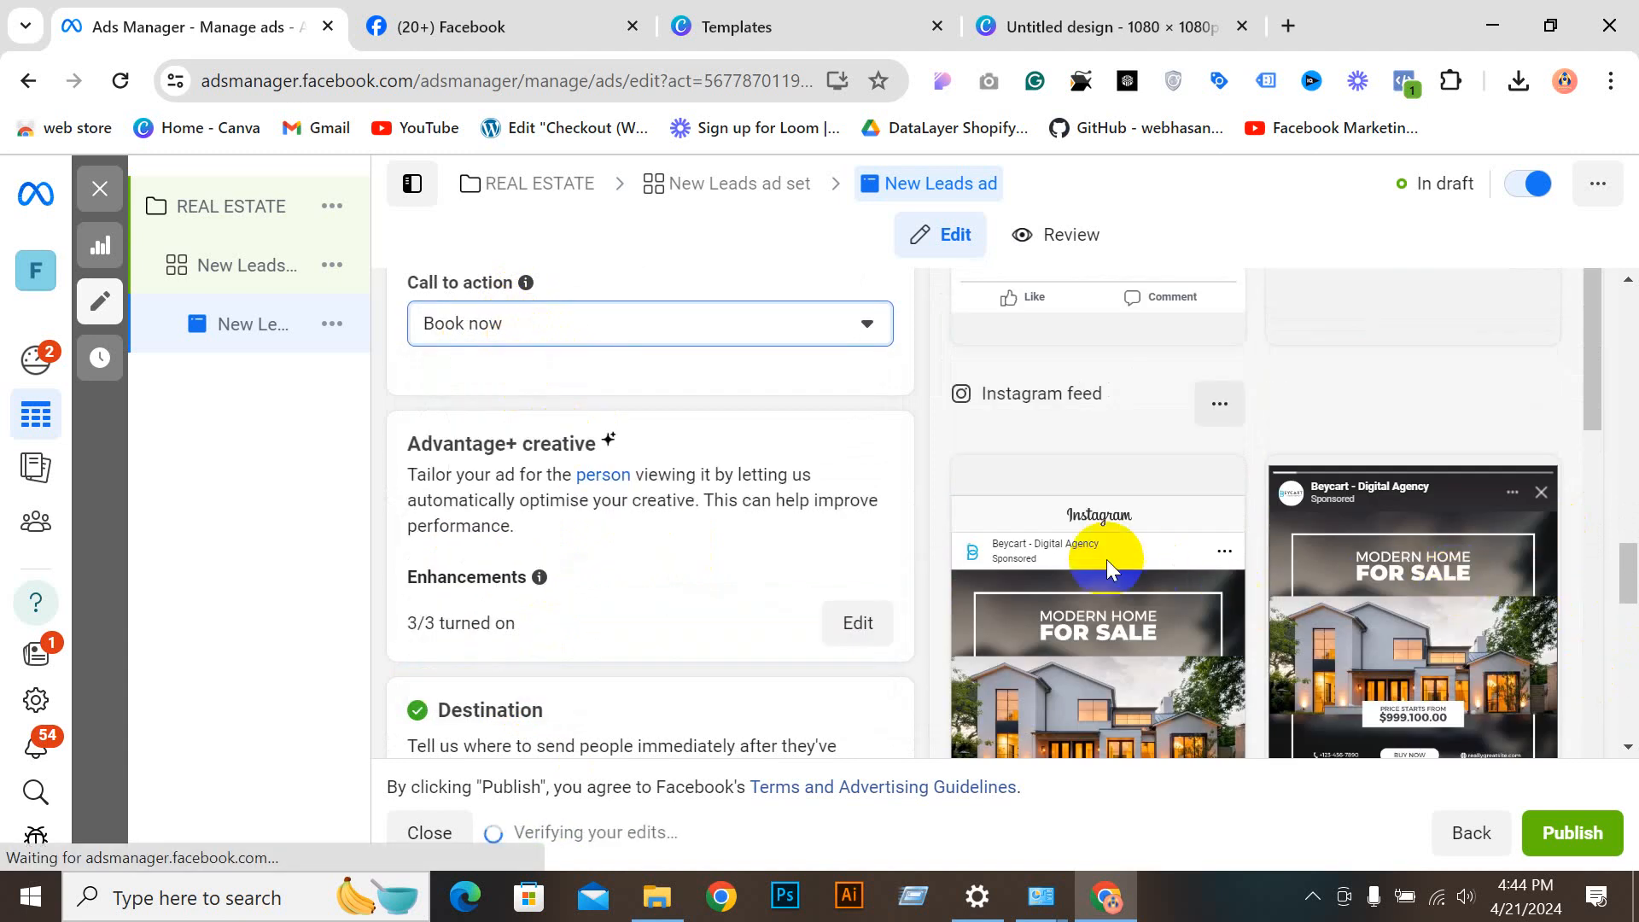
{"action": "scroll", "coordinate": [1445, 557], "scroll_direction": "down", "scroll_amount": 5}
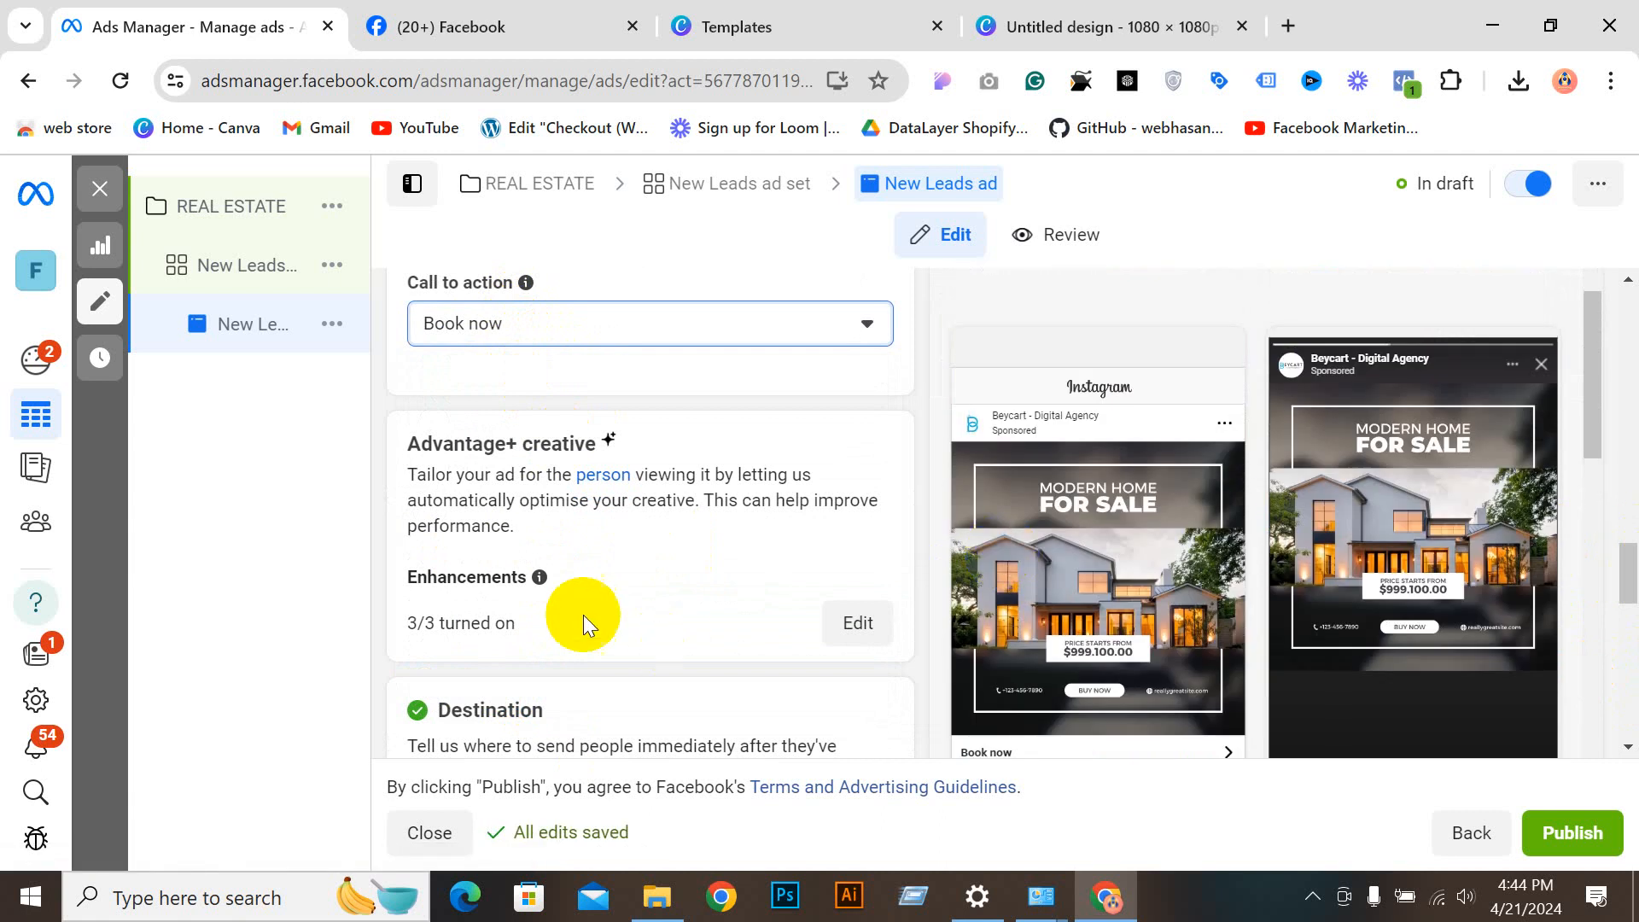
Step: Open ChatGPT in a new tab, request Facebook ads copy for real estate homes, and dismiss the AIPRM message
{"action": "scroll", "coordinate": [582, 615], "scroll_direction": "up", "scroll_amount": 6}
{"action": "left_click", "coordinate": [494, 444]}
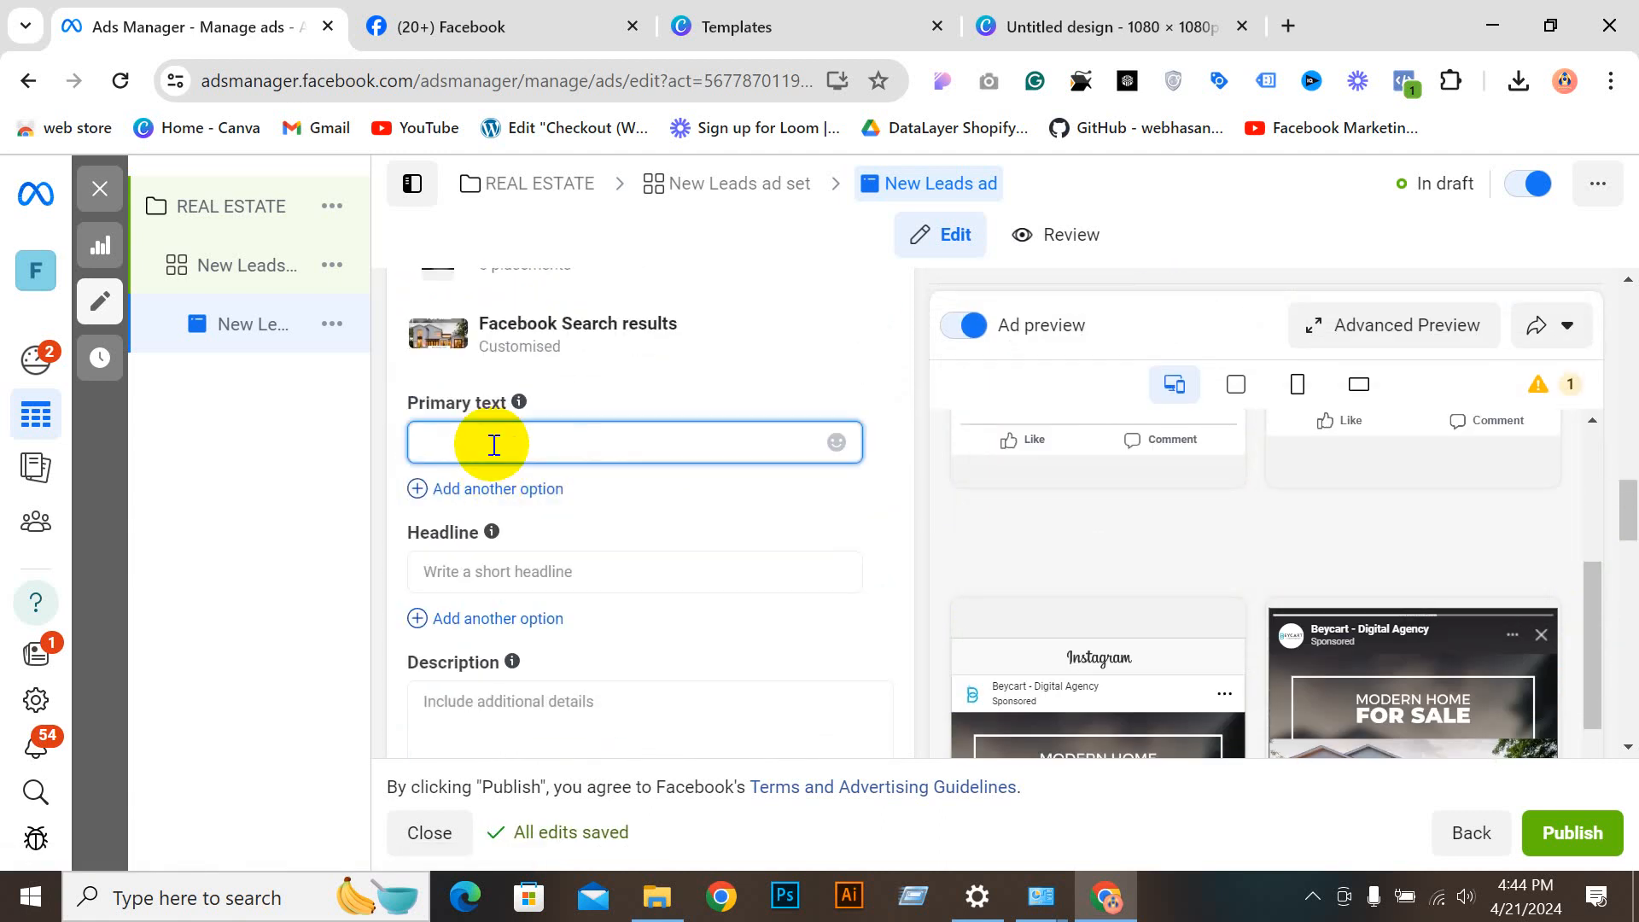
{"action": "left_click", "coordinate": [1272, 12]}
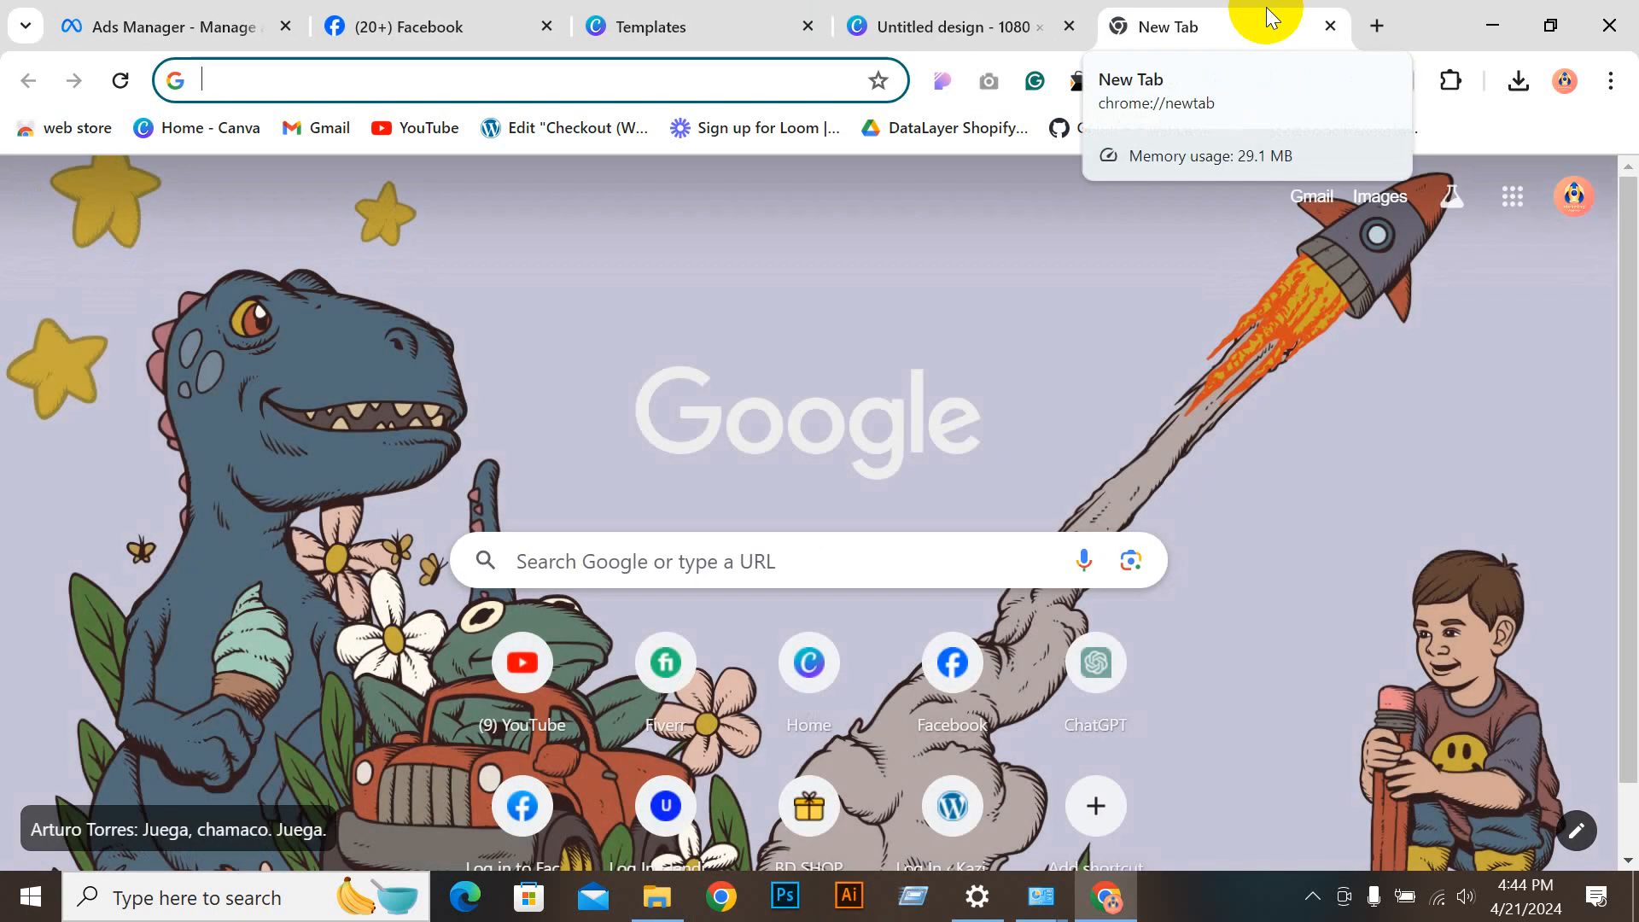
{"action": "type", "text": "CHA"}
{"action": "key", "text": "Return"}
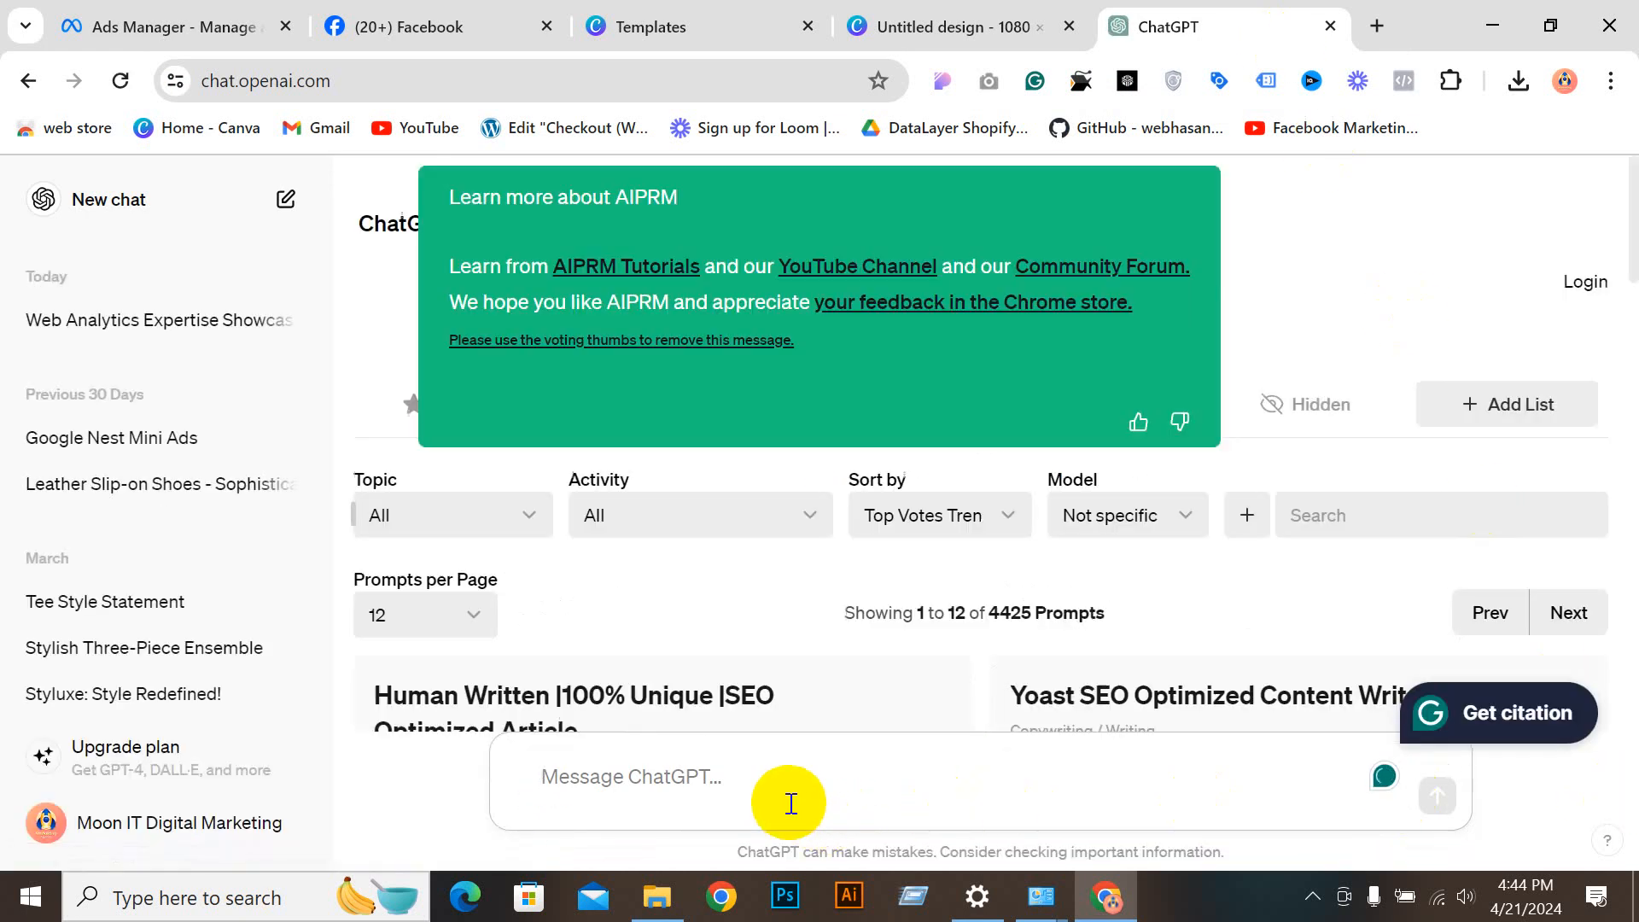
{"action": "left_click", "coordinate": [791, 804]}
{"action": "type", "text": "F"}
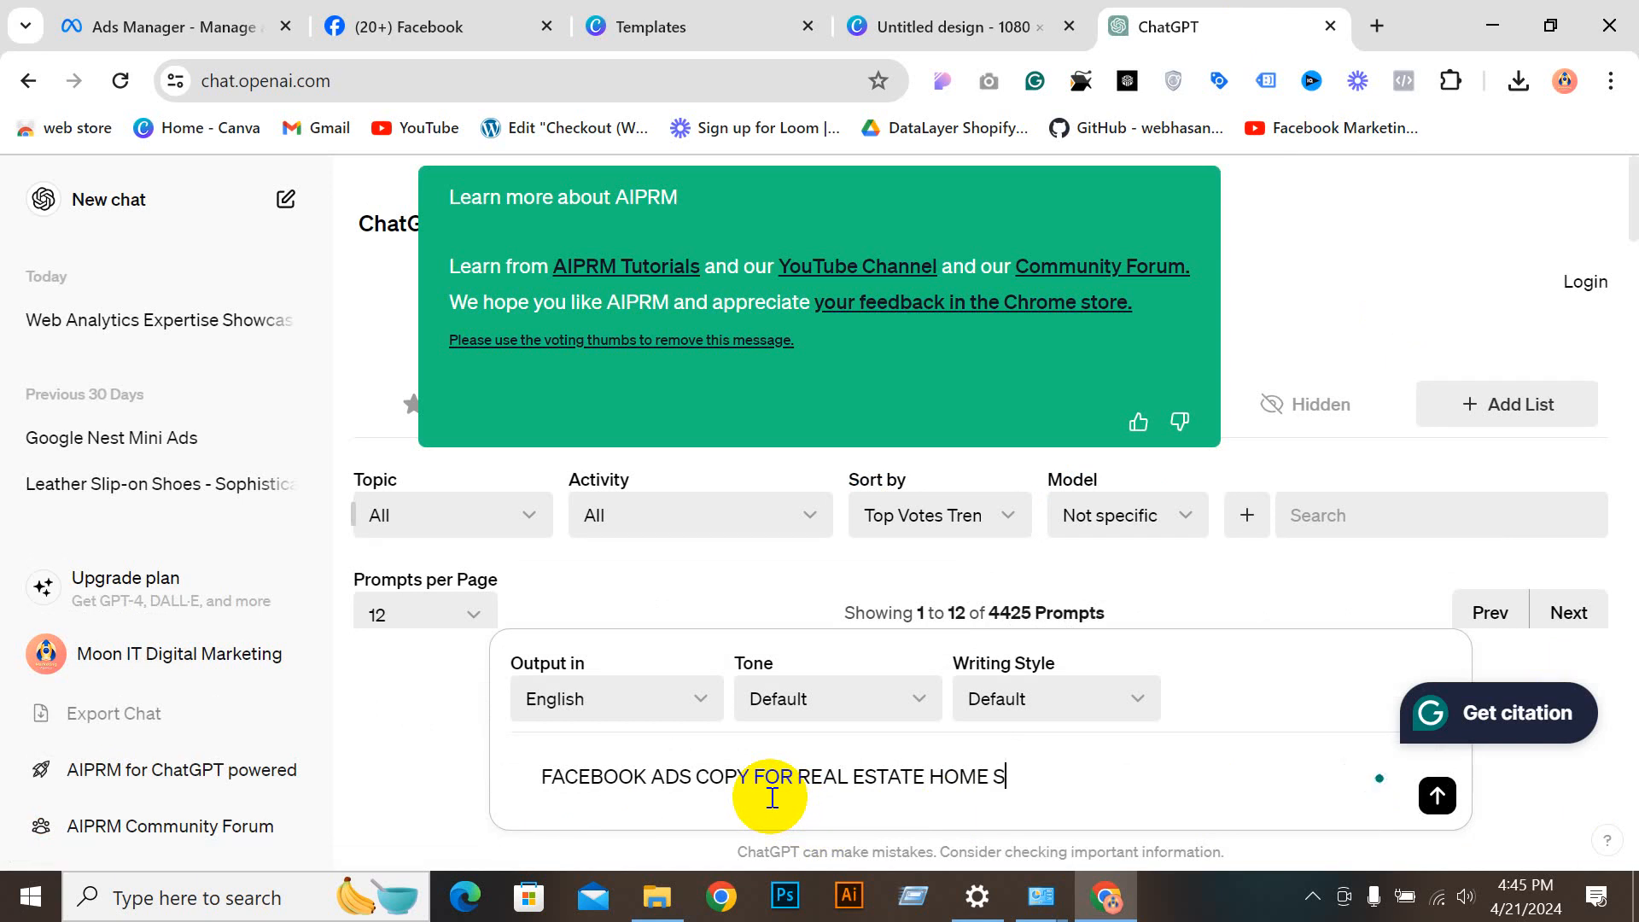
{"action": "key", "text": "Return"}
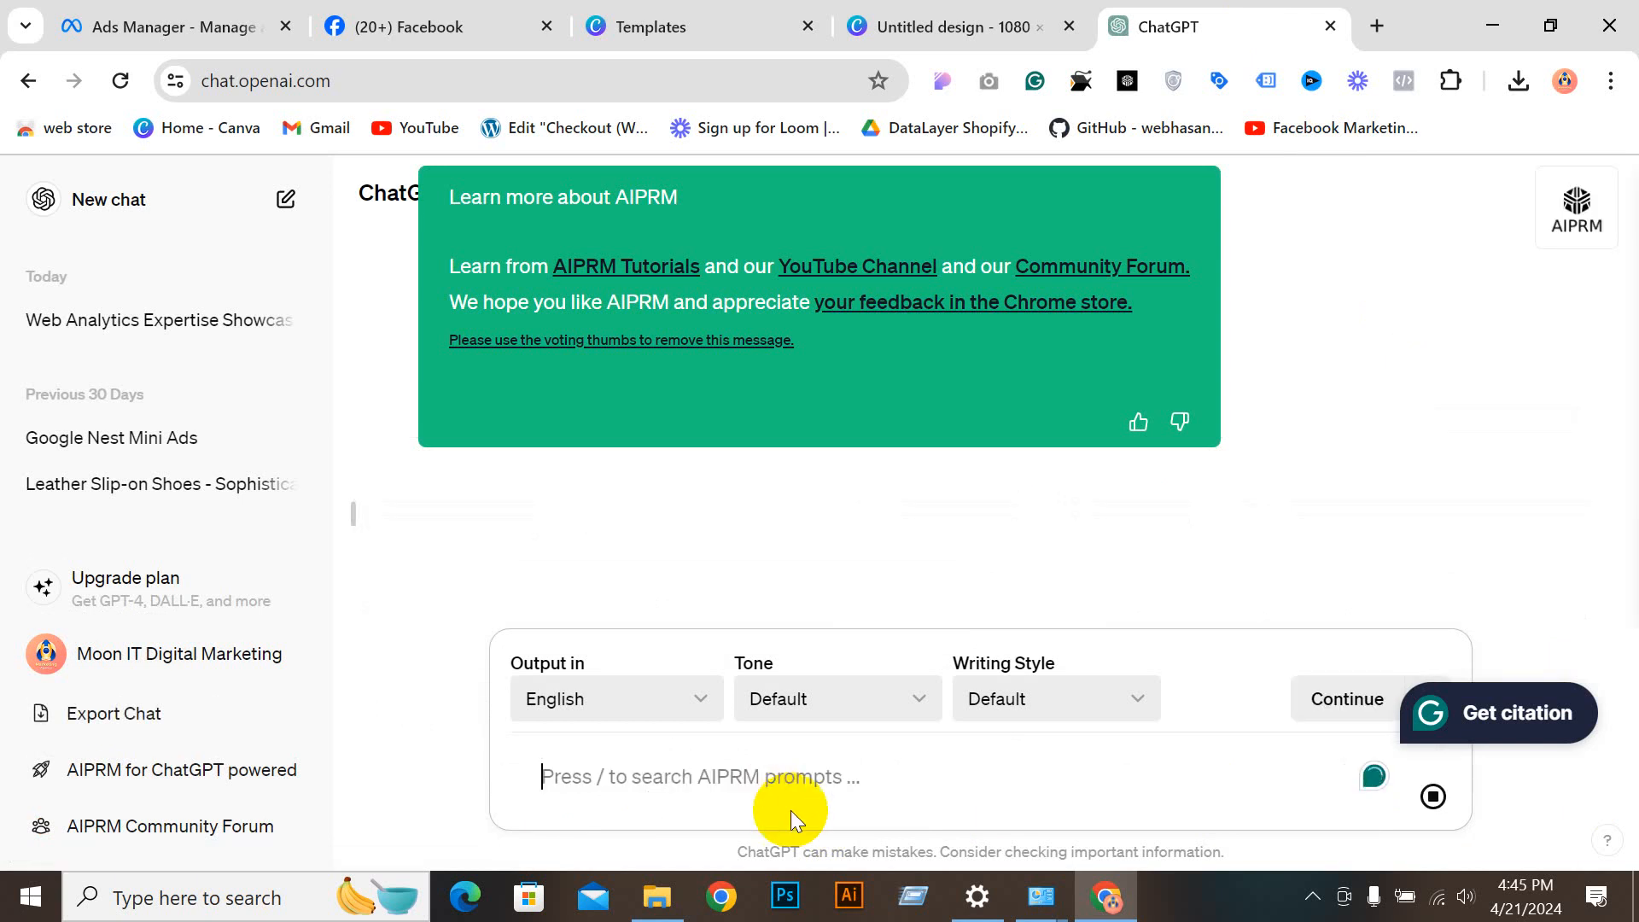
{"action": "left_click", "coordinate": [1138, 422]}
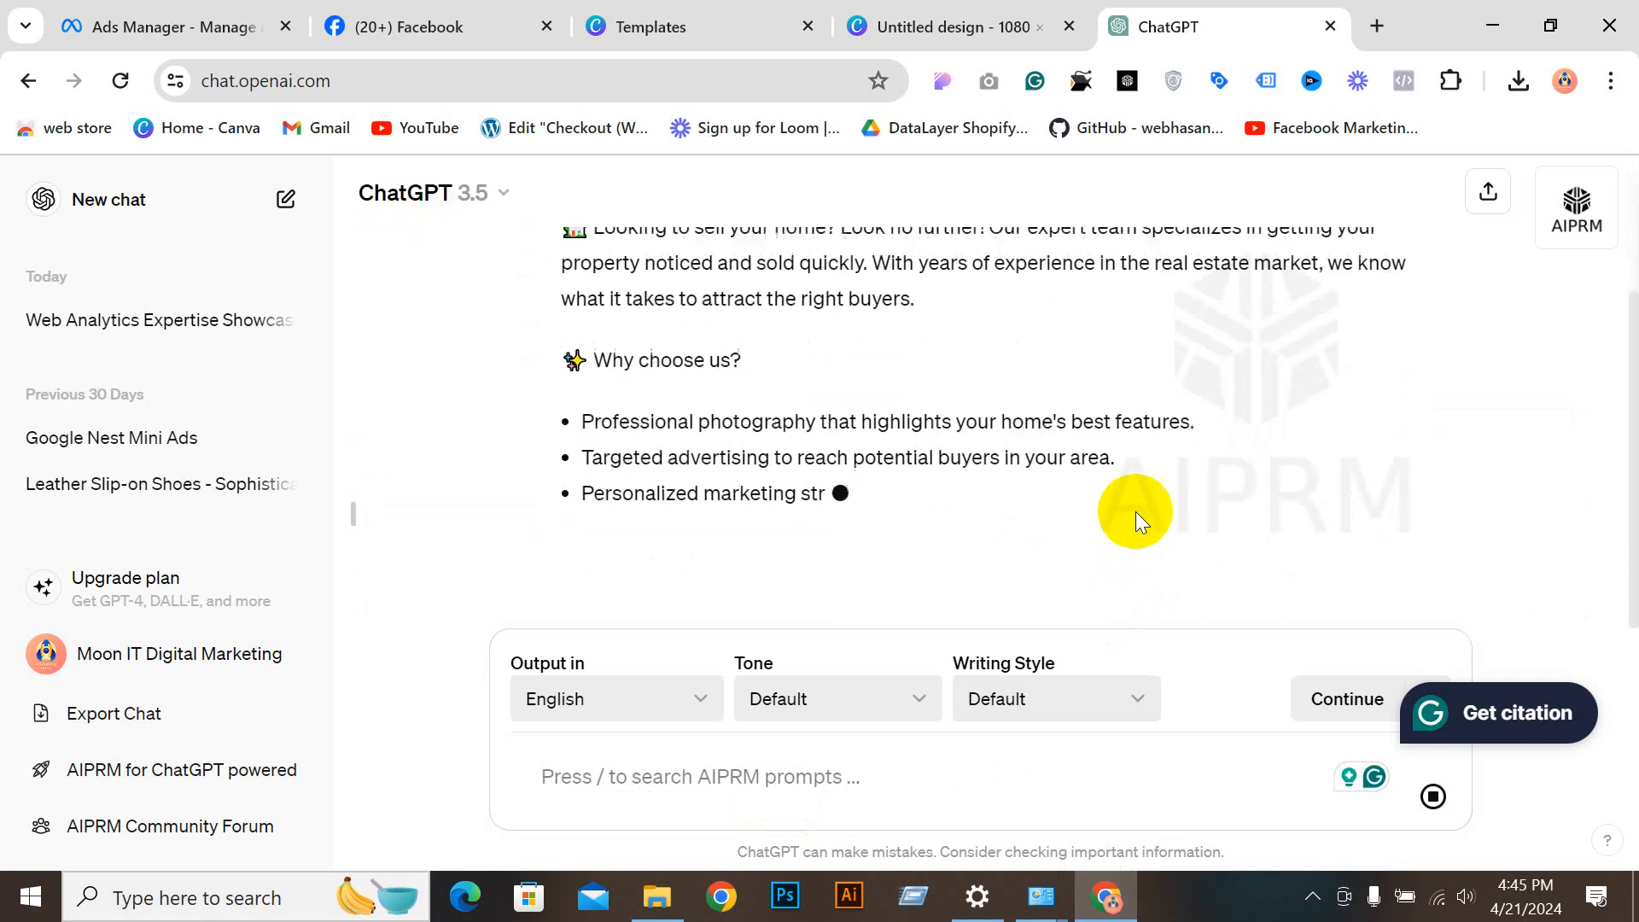
Step: Copy the full ad copy generated by ChatGPT and paste it as the ad's primary text in Ads Manager
{"action": "scroll", "coordinate": [975, 475], "scroll_direction": "up", "scroll_amount": 3}
{"action": "scroll", "coordinate": [979, 473], "scroll_direction": "down", "scroll_amount": 2}
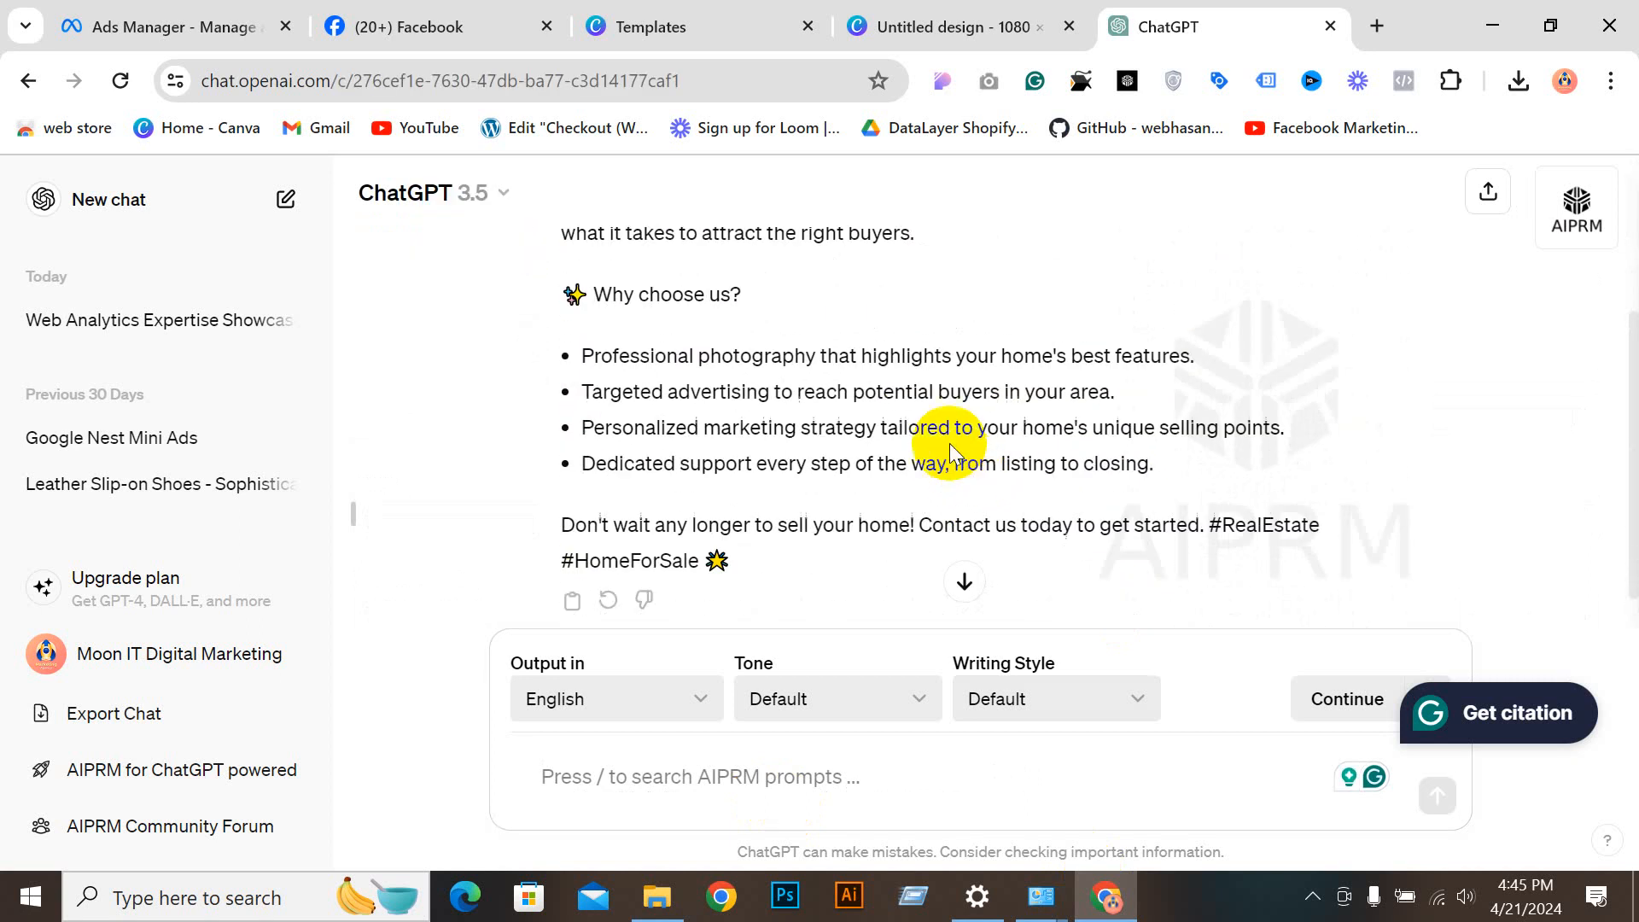
{"action": "scroll", "coordinate": [950, 453], "scroll_direction": "up", "scroll_amount": 3}
{"action": "left_click_drag", "start_coordinate": [559, 291], "coordinate": [761, 504]}
{"action": "left_click", "coordinate": [572, 560]}
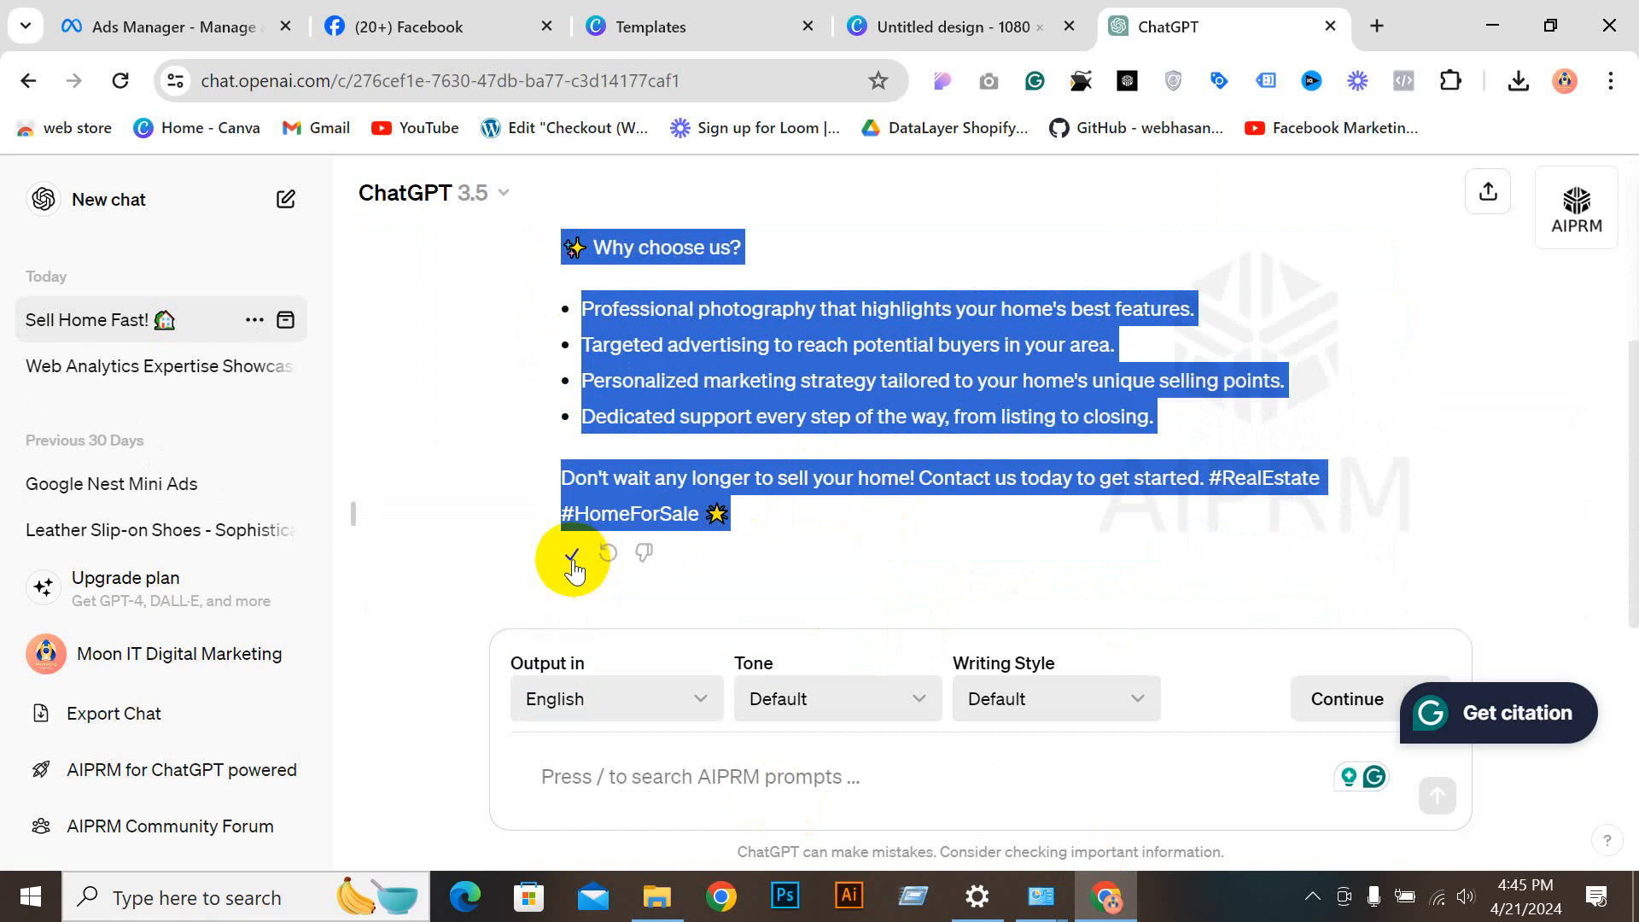
{"action": "left_click", "coordinate": [412, 21]}
{"action": "left_click", "coordinate": [273, 26]}
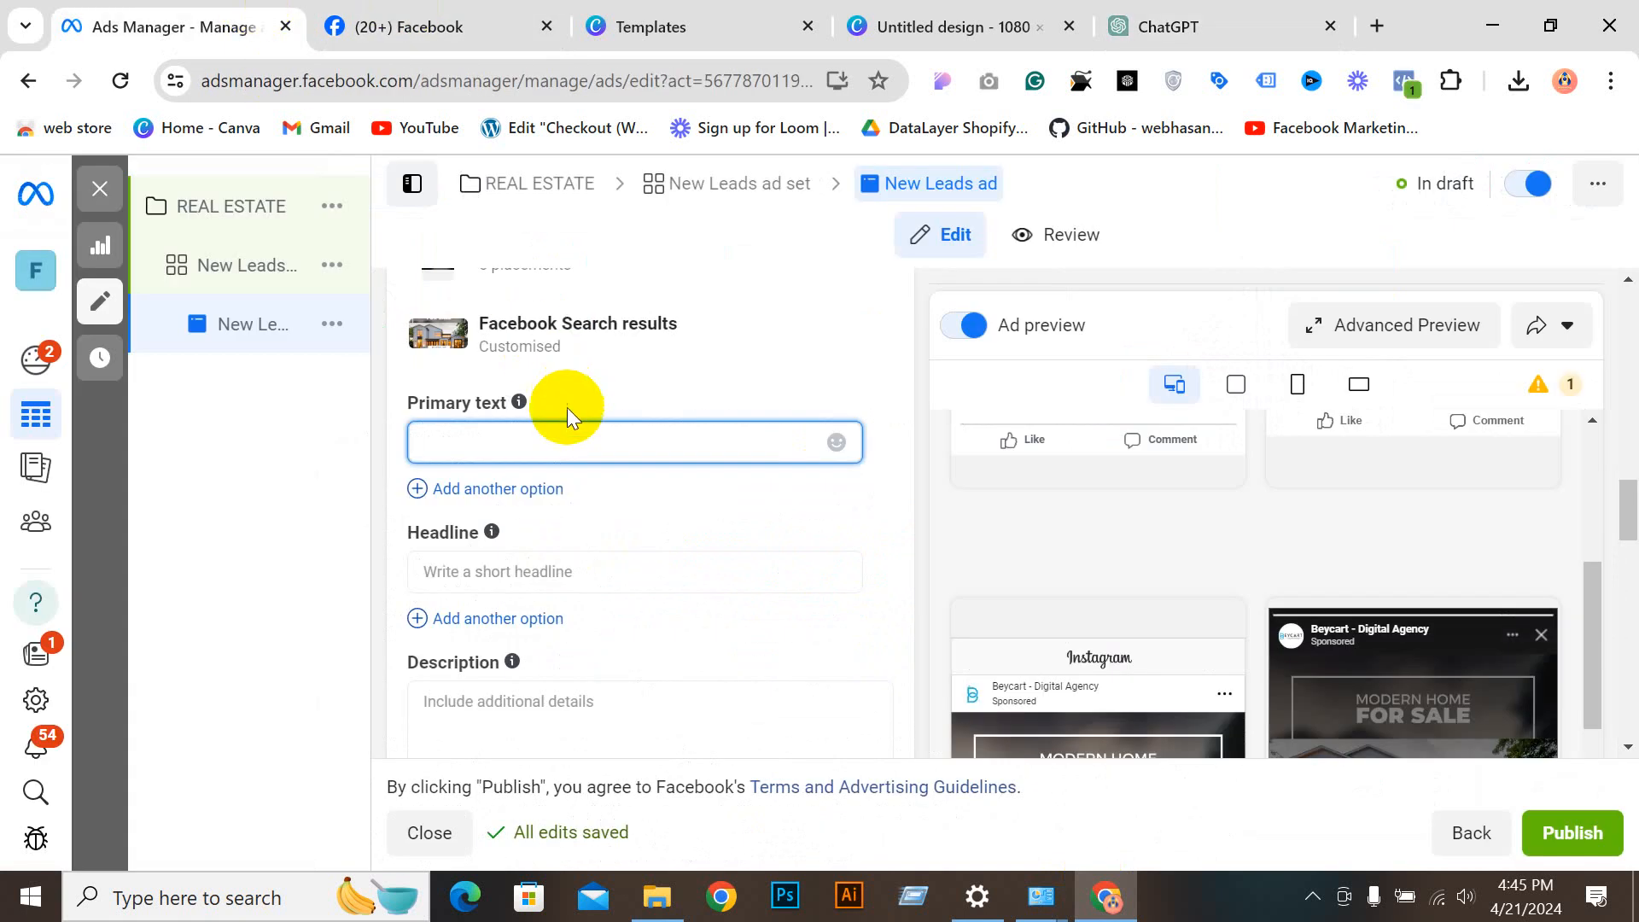
{"action": "key", "text": "ctrl+v"}
Step: Review the ad previews with the primary text and read through the generated text variations
{"action": "scroll", "coordinate": [631, 494], "scroll_direction": "down", "scroll_amount": 3}
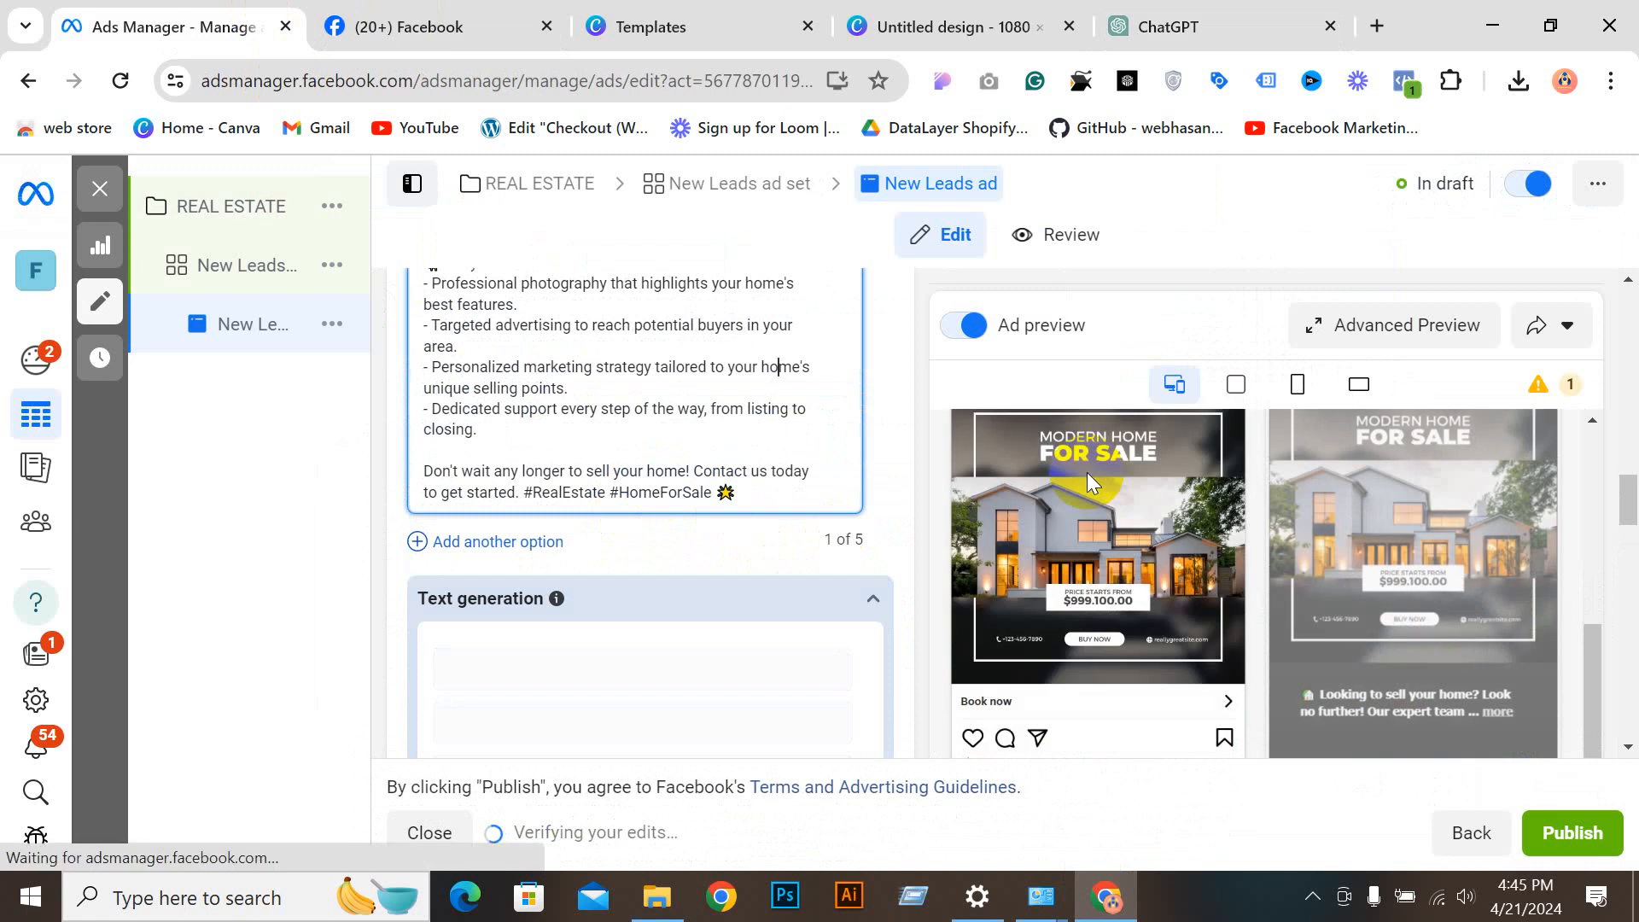
{"action": "scroll", "coordinate": [578, 341], "scroll_direction": "down", "scroll_amount": 2}
{"action": "scroll", "coordinate": [575, 565], "scroll_direction": "down", "scroll_amount": 1}
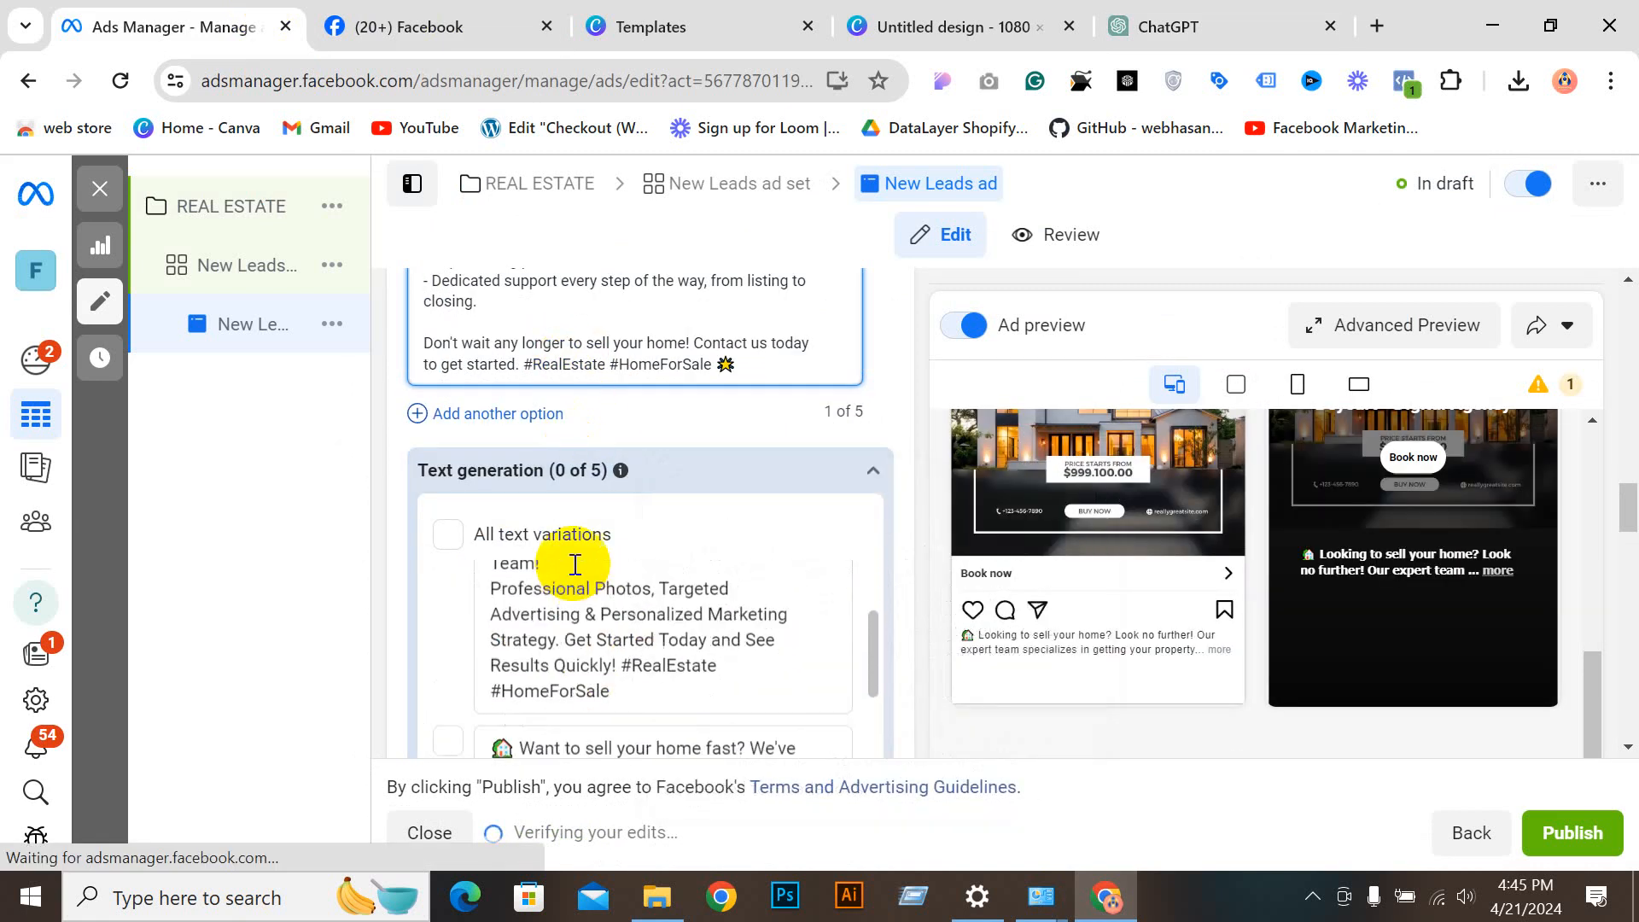
{"action": "scroll", "coordinate": [575, 565], "scroll_direction": "down", "scroll_amount": 8}
{"action": "scroll", "coordinate": [820, 581], "scroll_direction": "down", "scroll_amount": 2}
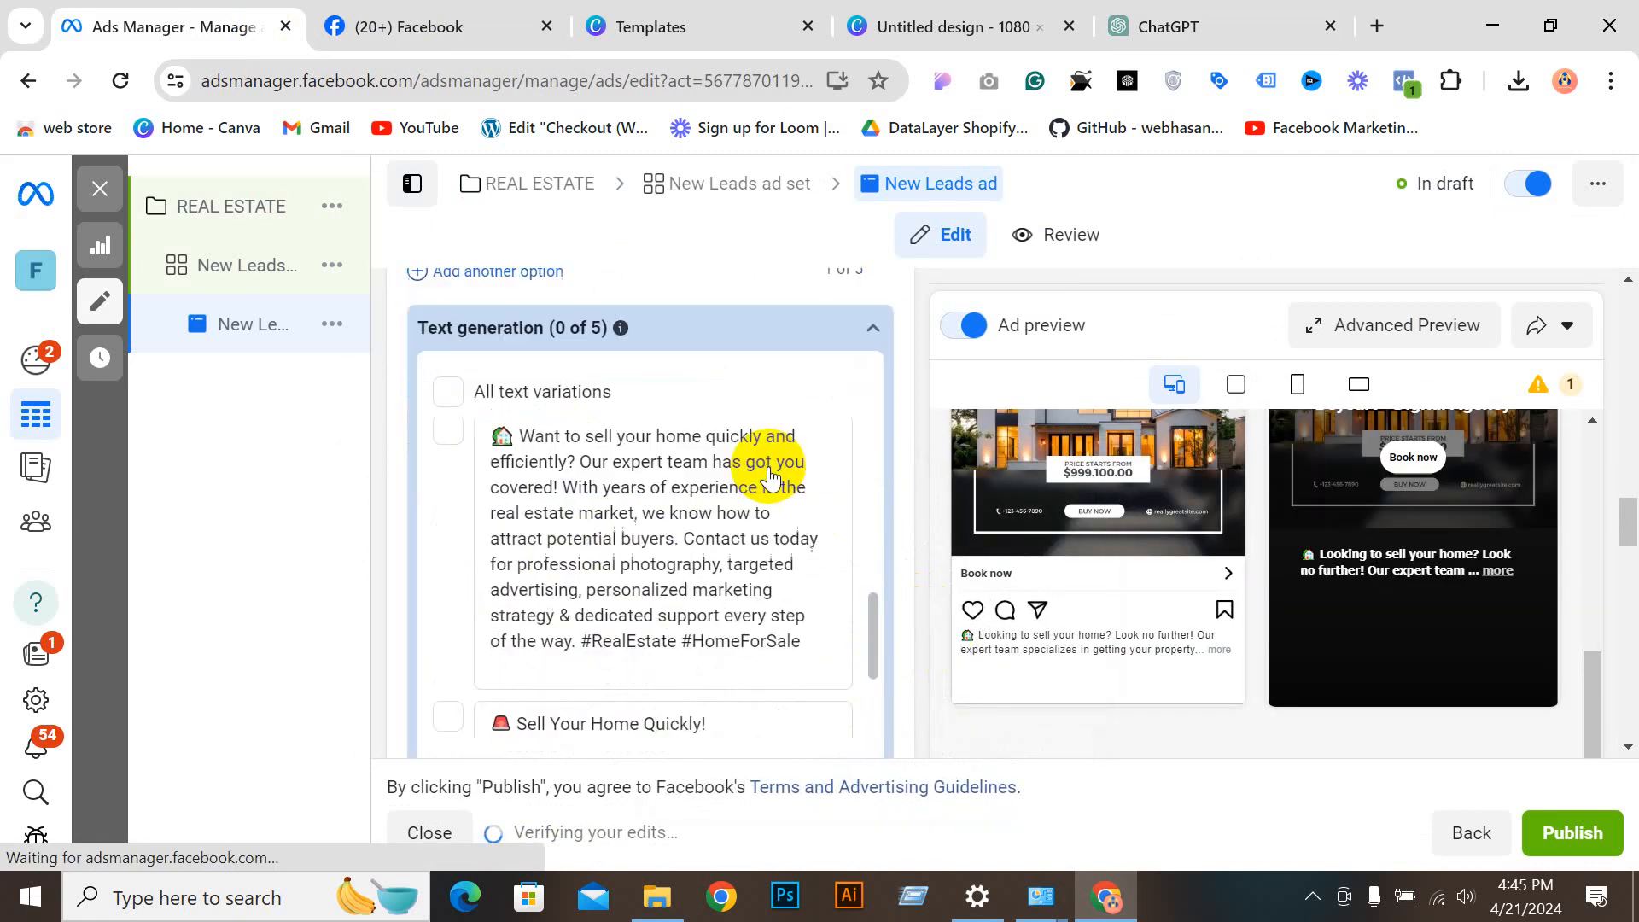
{"action": "scroll", "coordinate": [769, 473], "scroll_direction": "down", "scroll_amount": 4}
{"action": "scroll", "coordinate": [703, 402], "scroll_direction": "down", "scroll_amount": 2}
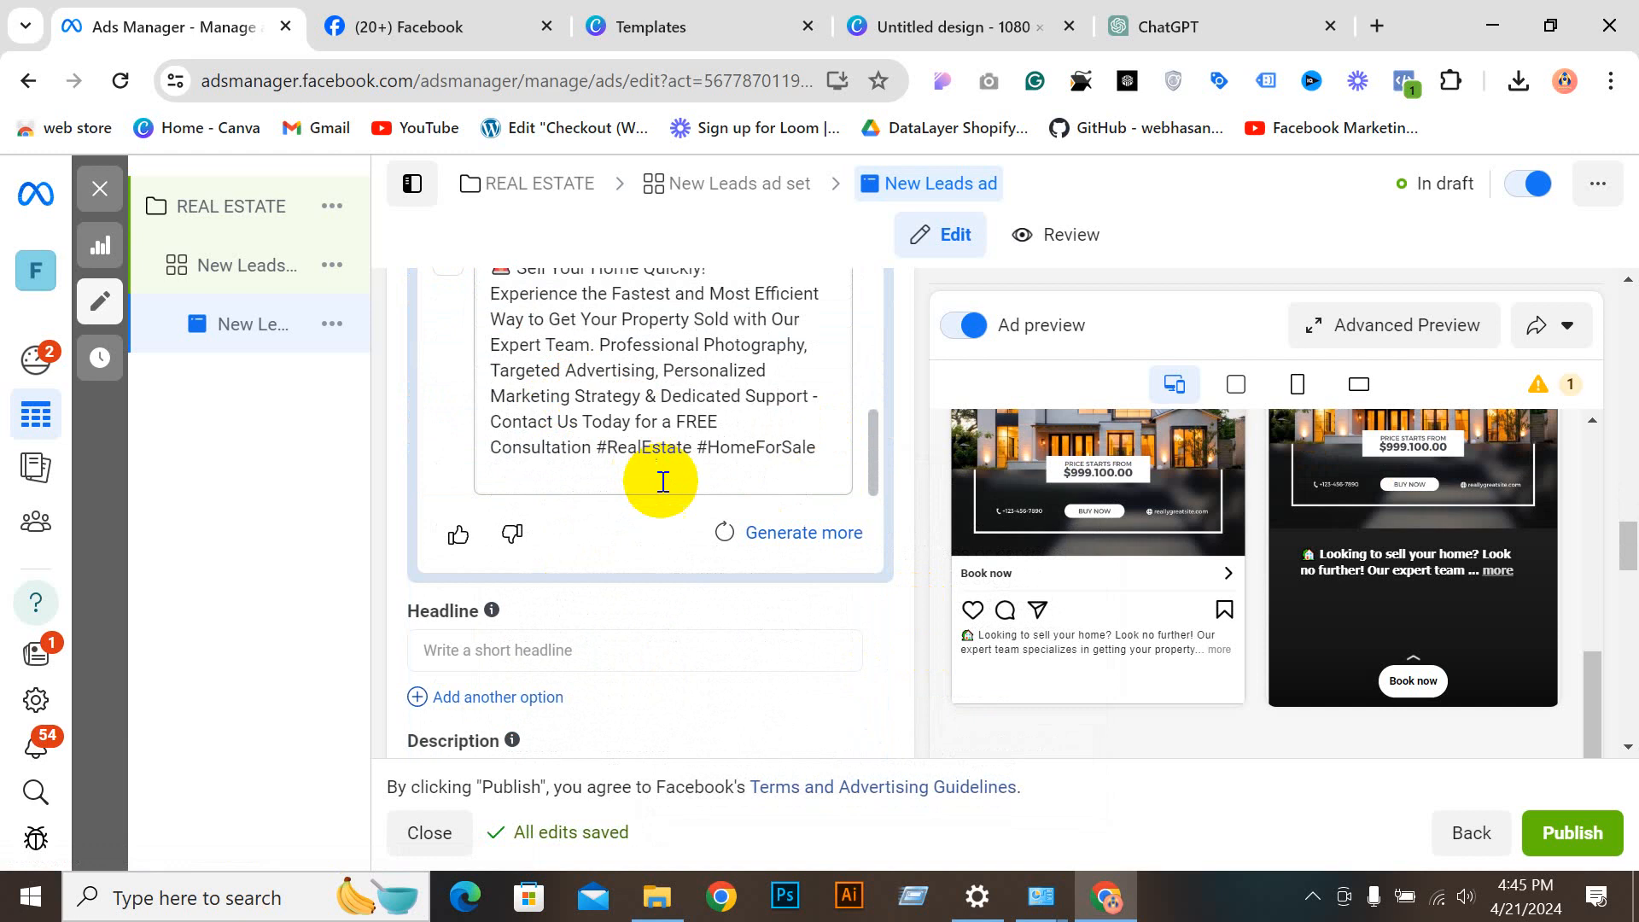
Step: Switch to ChatGPT and request ad headlines with the prompts "NEED FACEBOOK HEADLINE" and "NEED MORE"
{"action": "scroll", "coordinate": [670, 489], "scroll_direction": "down", "scroll_amount": 2}
{"action": "left_click", "coordinate": [541, 515]}
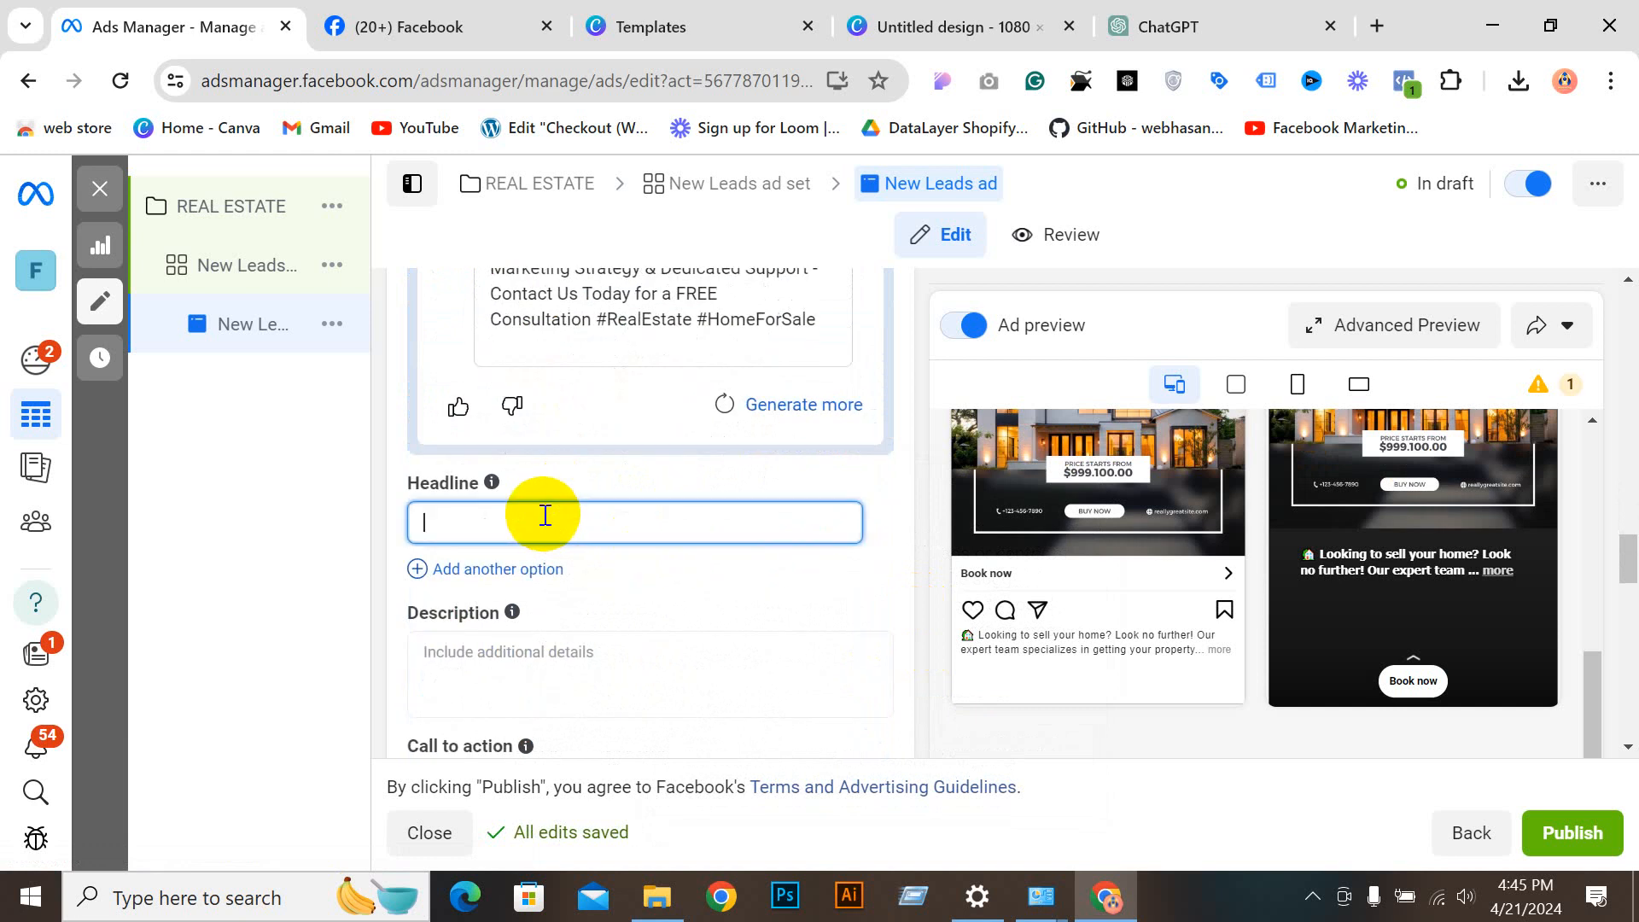
{"action": "left_click", "coordinate": [649, 27]}
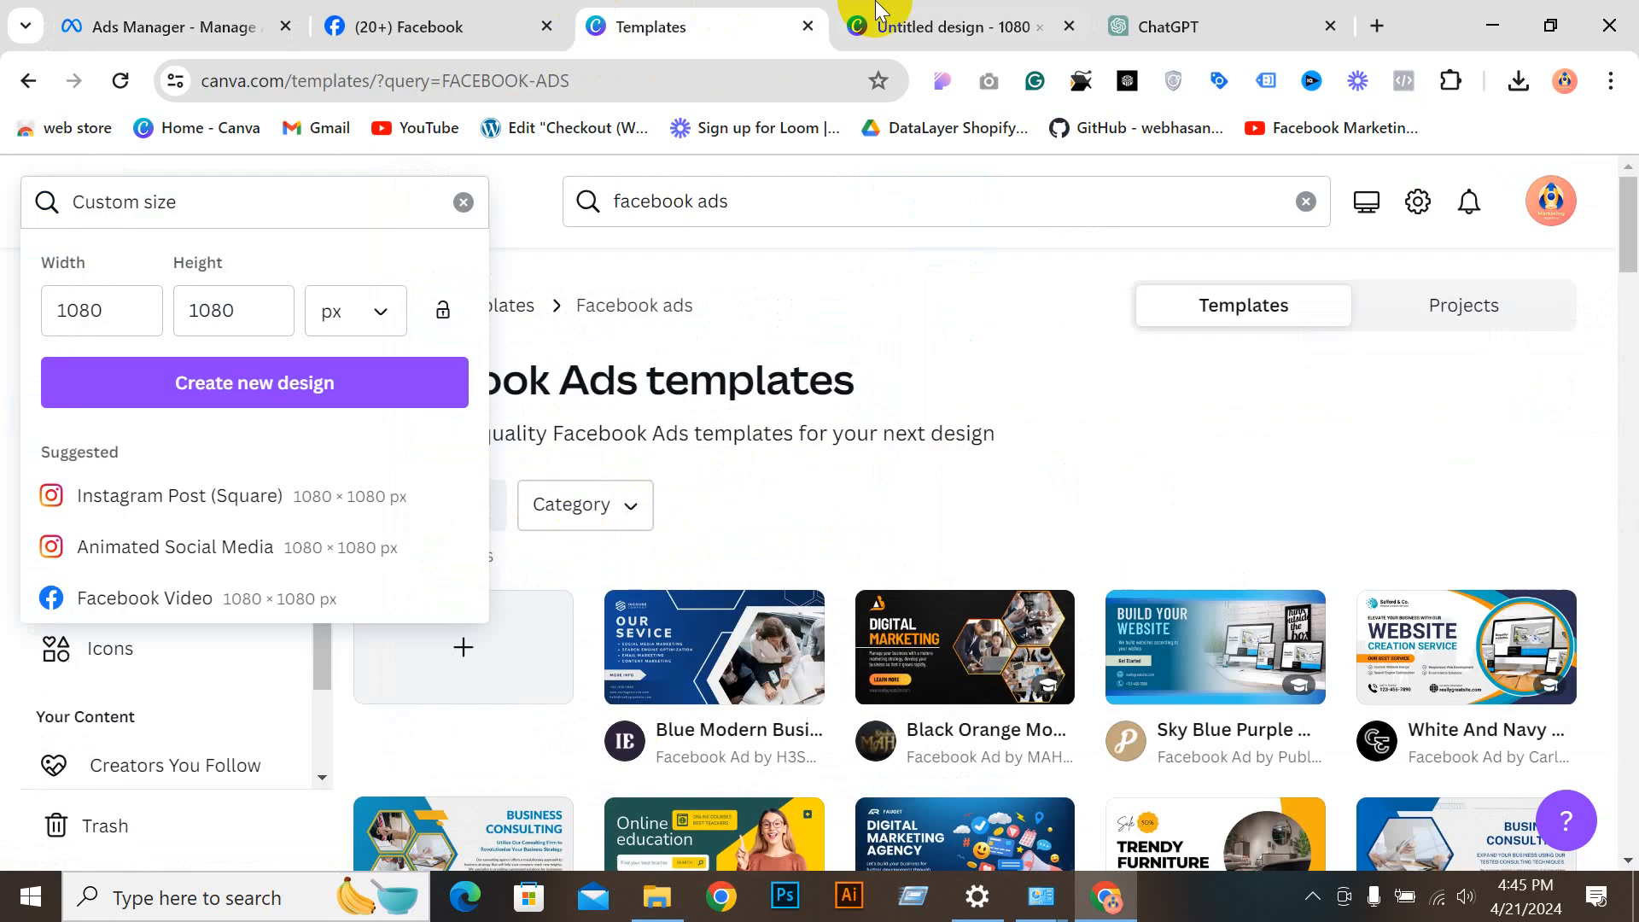
{"action": "left_click", "coordinate": [948, 26]}
{"action": "left_click", "coordinate": [1181, 25]}
{"action": "left_click", "coordinate": [706, 806]}
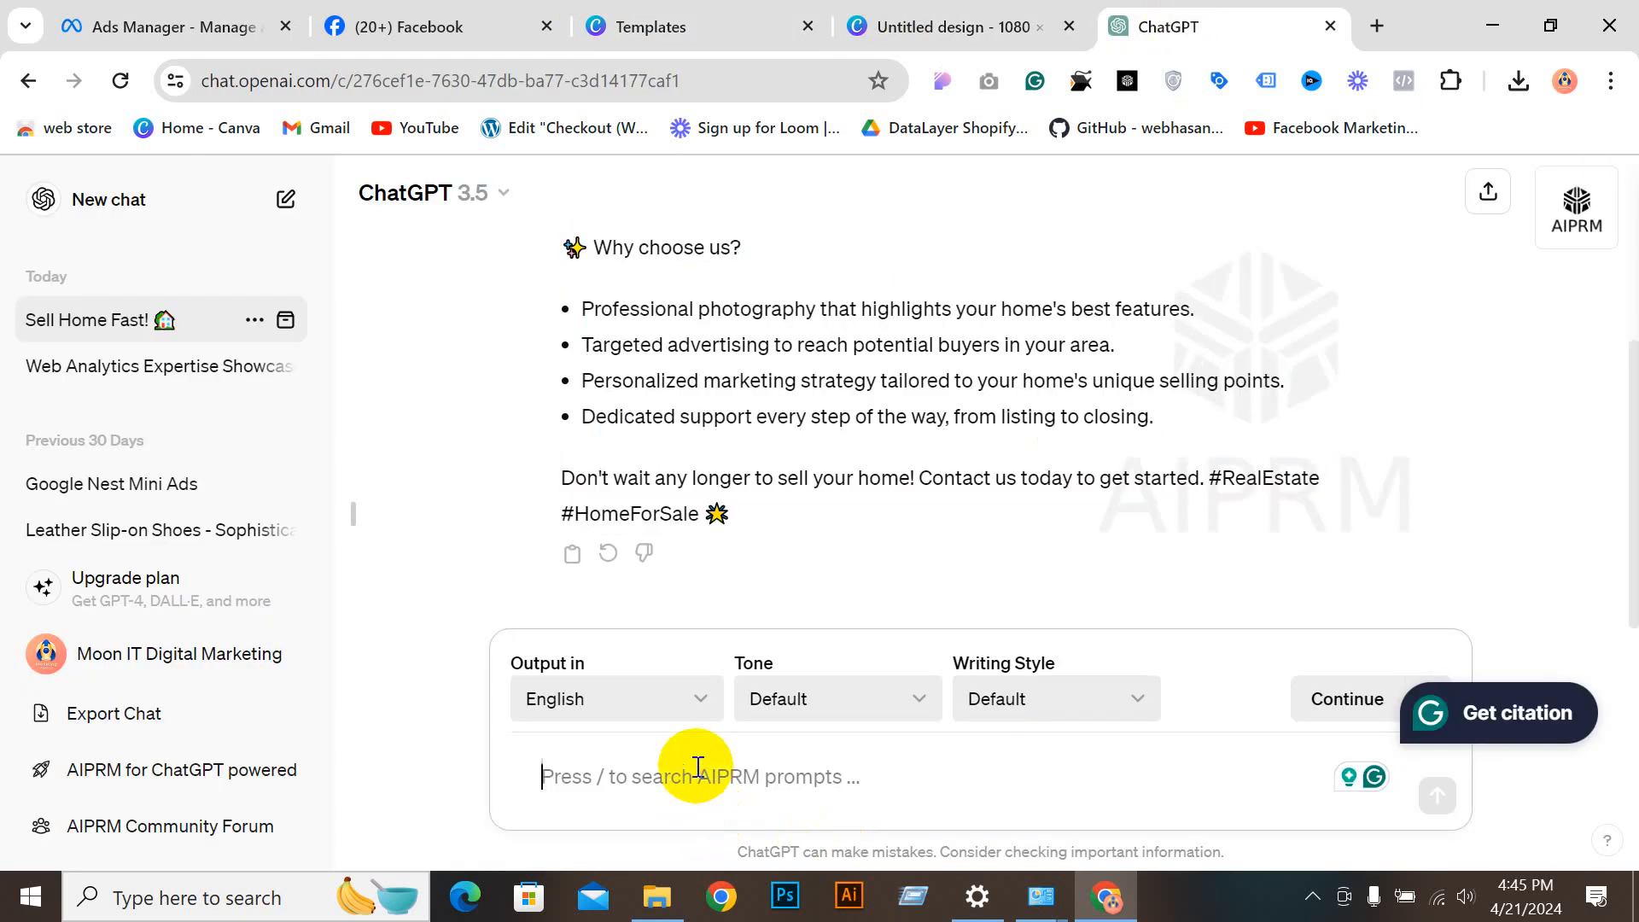
{"action": "type", "text": "NEED FACEBOOK HEADLINE"}
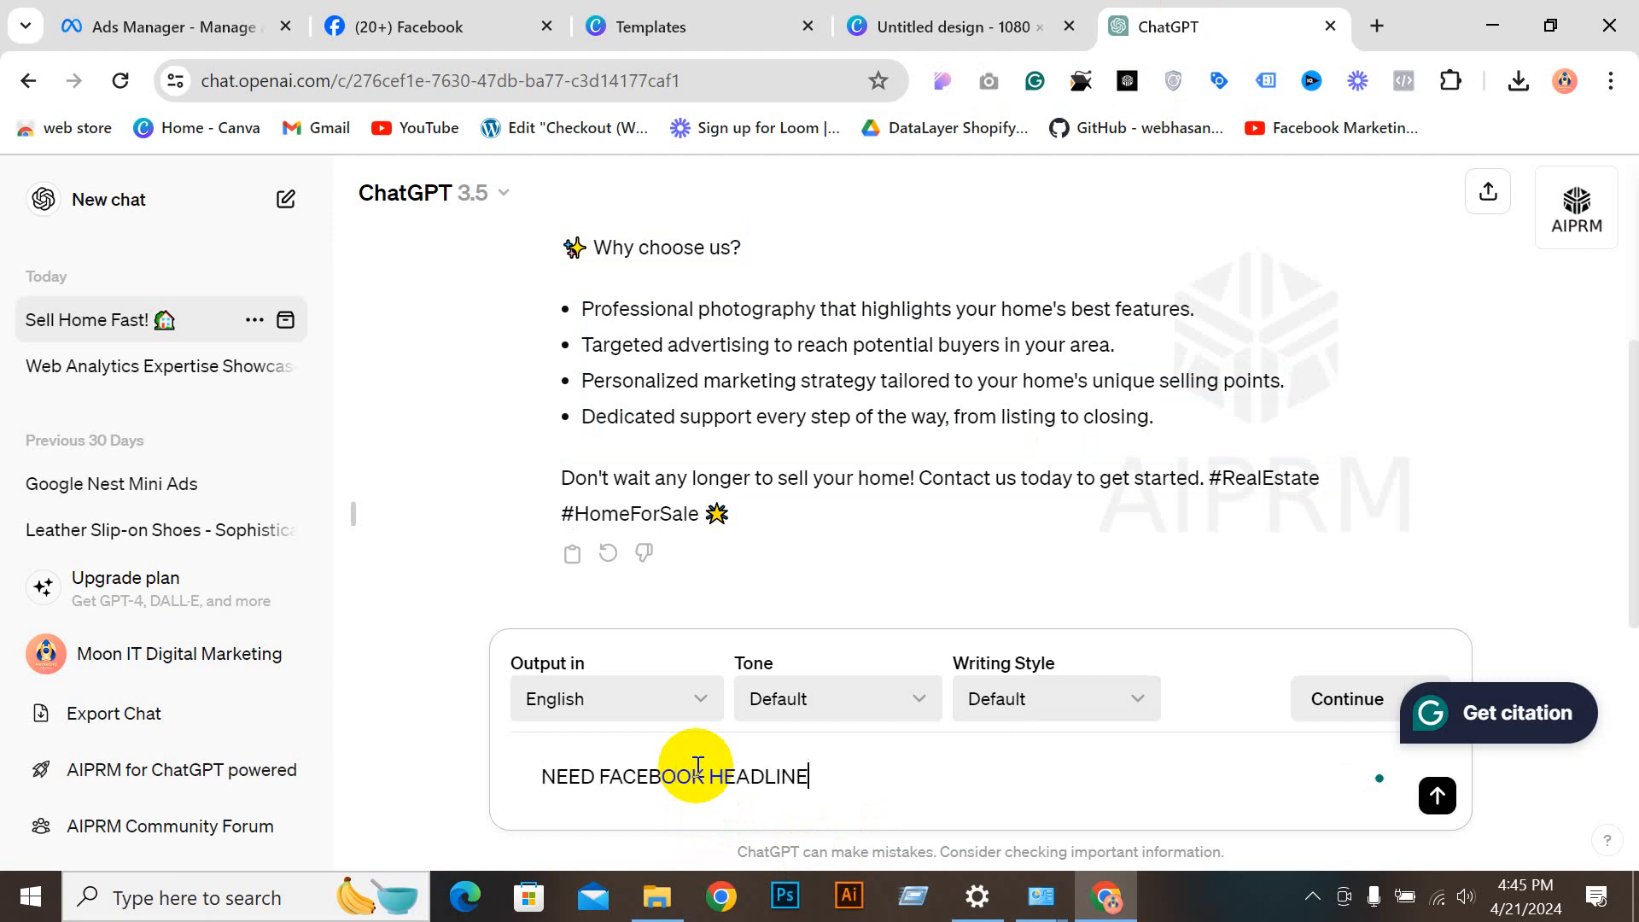
{"action": "key", "text": "Return"}
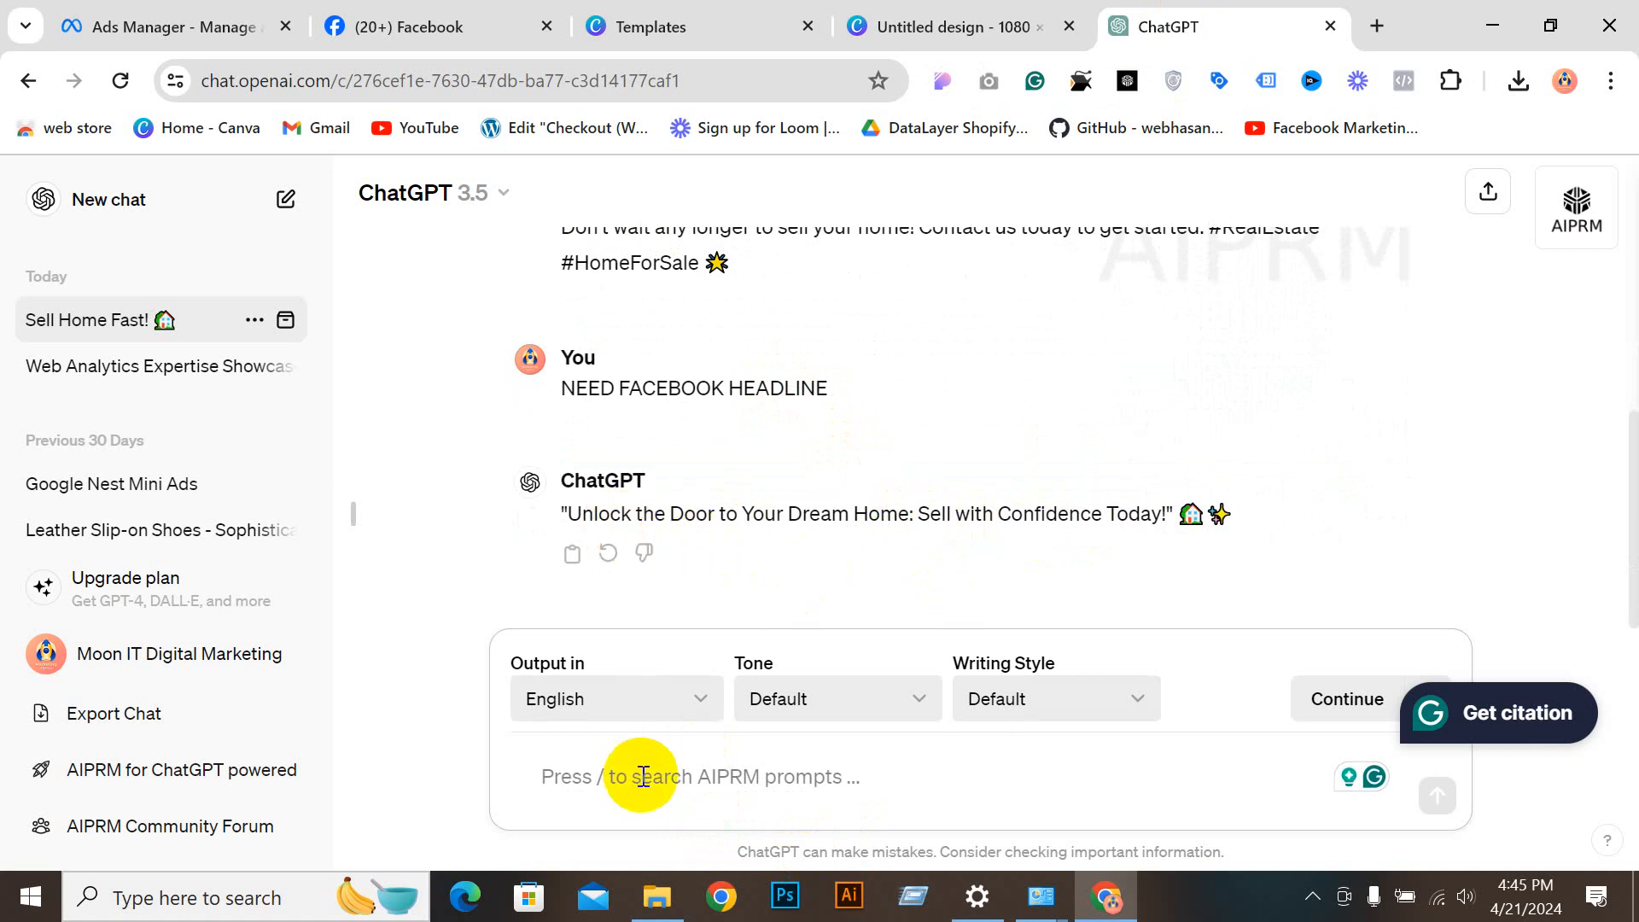
{"action": "type", "text": "NEED MORE"}
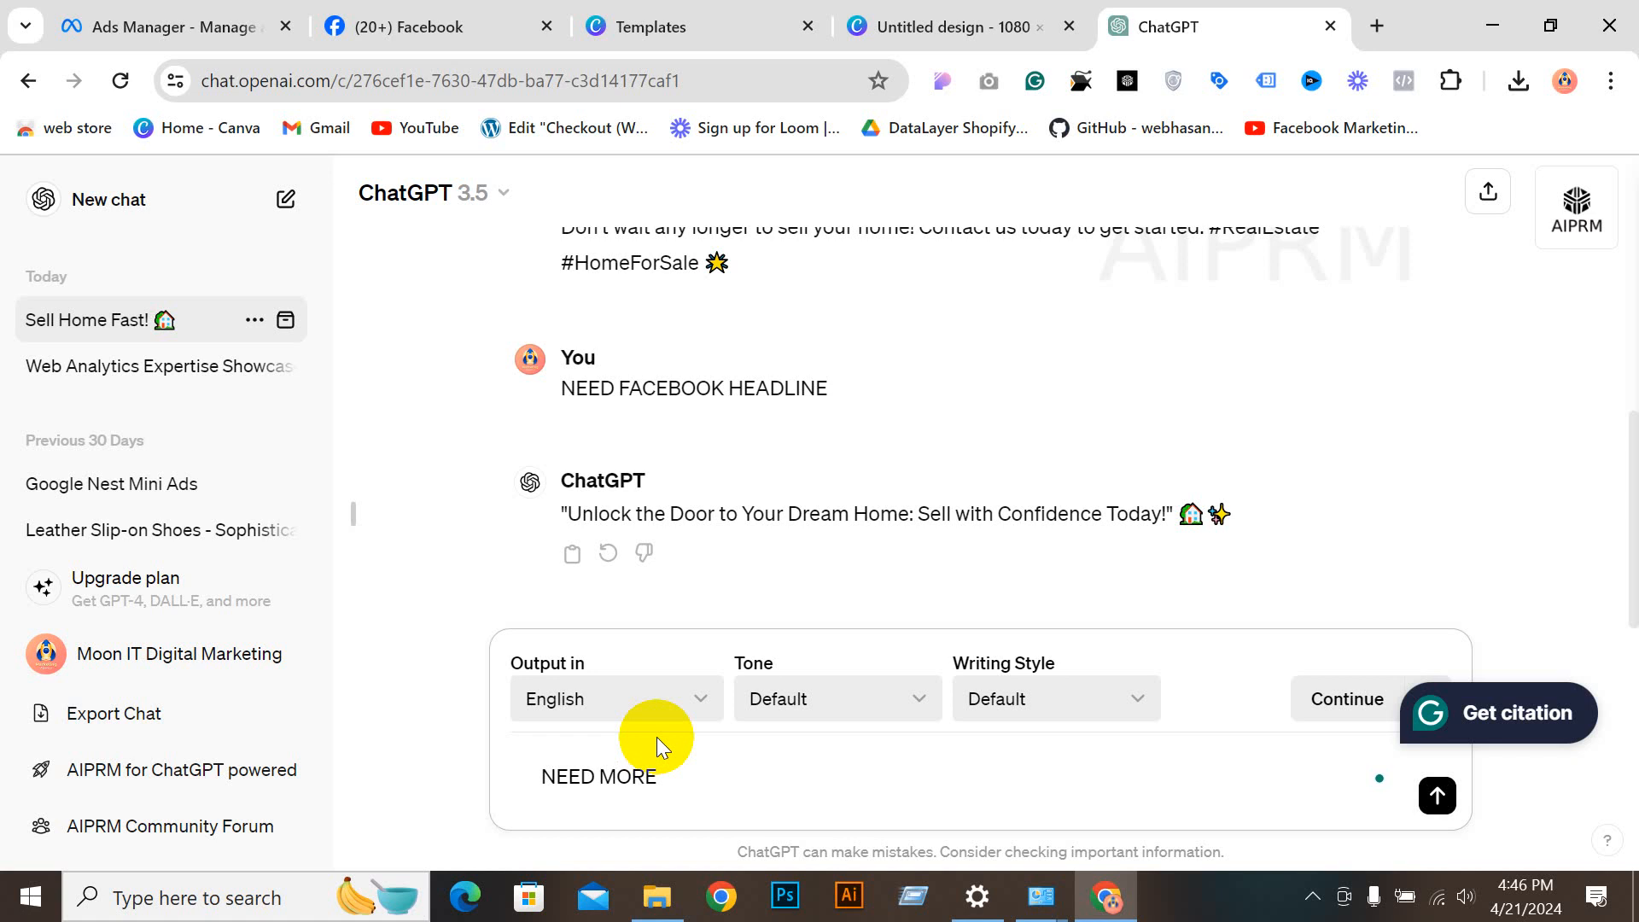
{"action": "key", "text": "Return"}
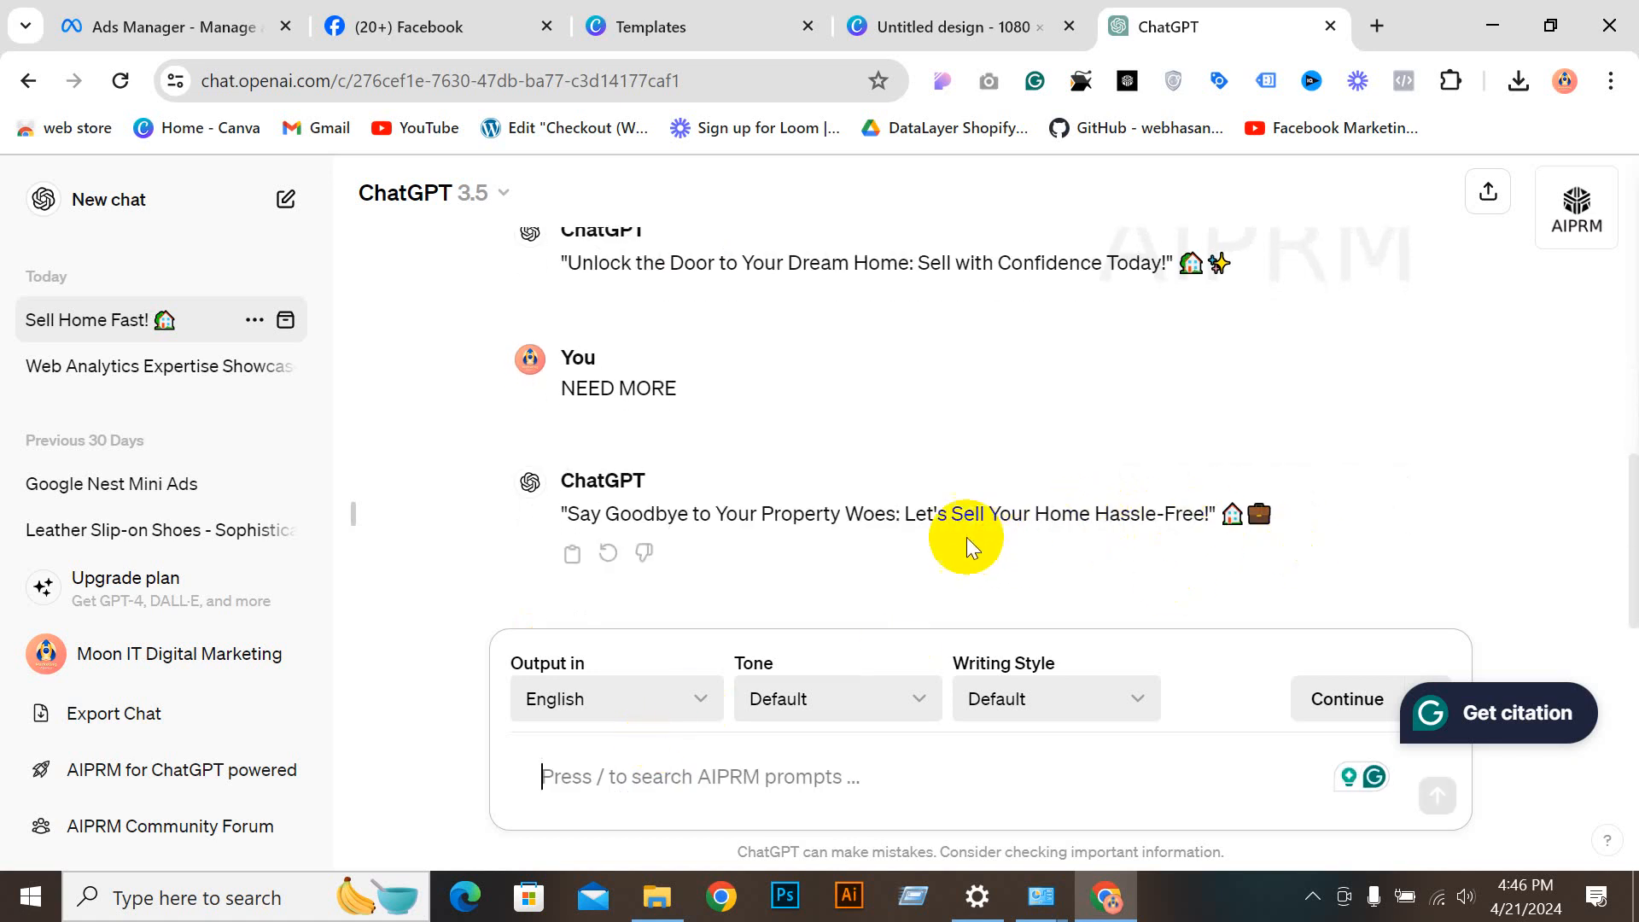
Step: Copy "Let's Sell Your Home Hassle-Free!" with its emojis from ChatGPT into the ad's headline in Ads Manager and check the ad previews
{"action": "left_click_drag", "start_coordinate": [908, 516], "coordinate": [1263, 505]}
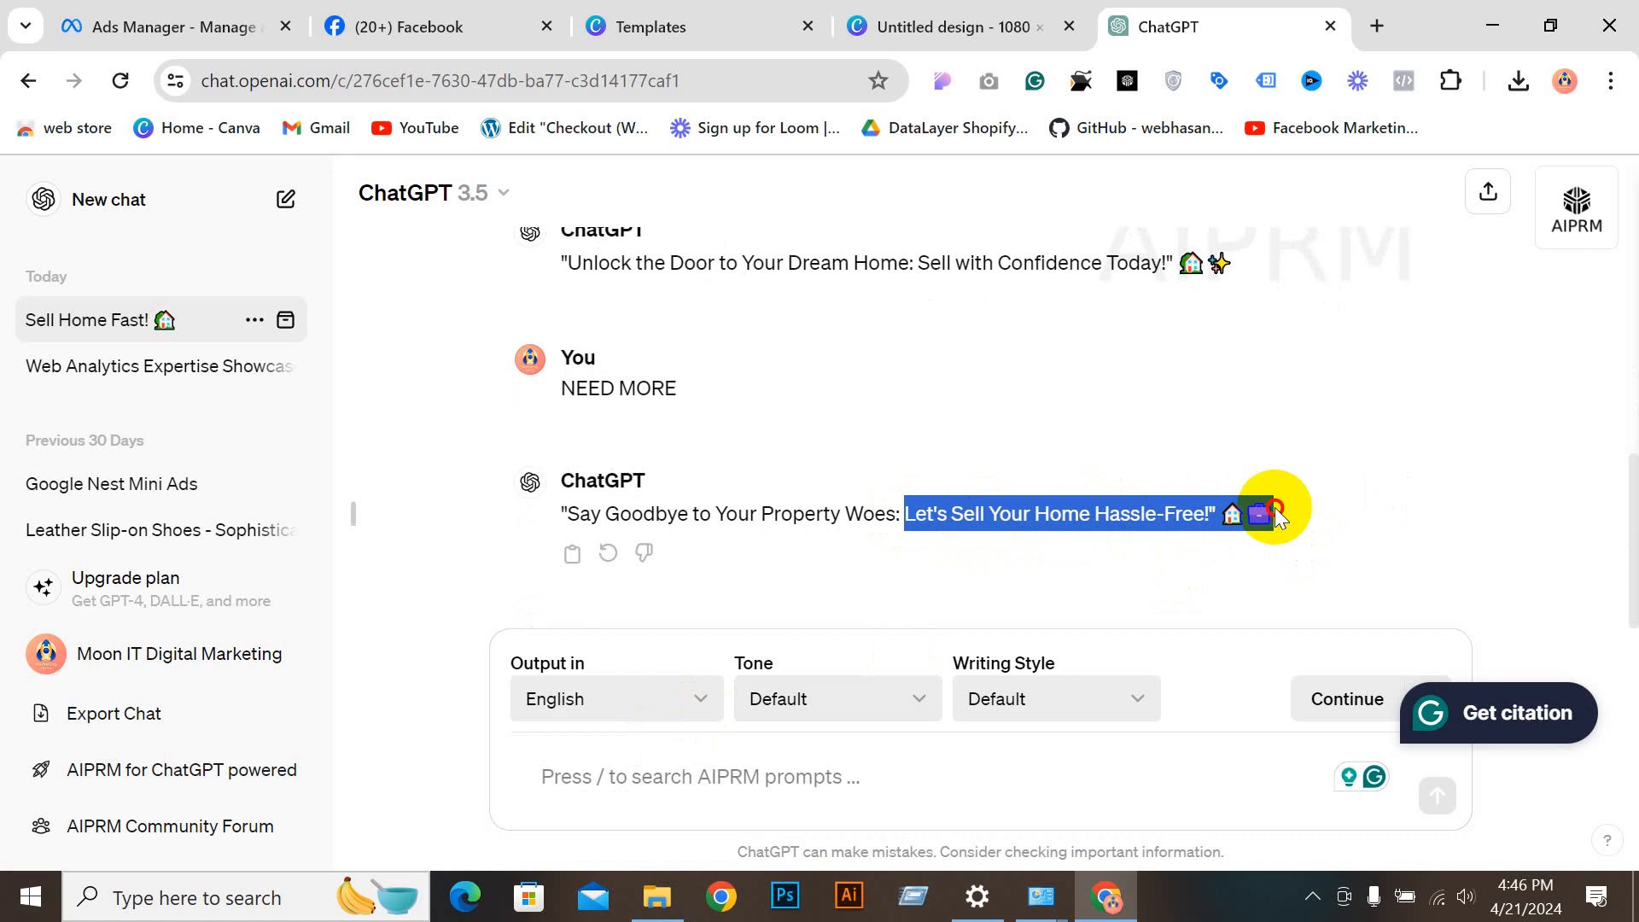
{"action": "right_click", "coordinate": [1257, 508]}
{"action": "left_click", "coordinate": [762, 153]}
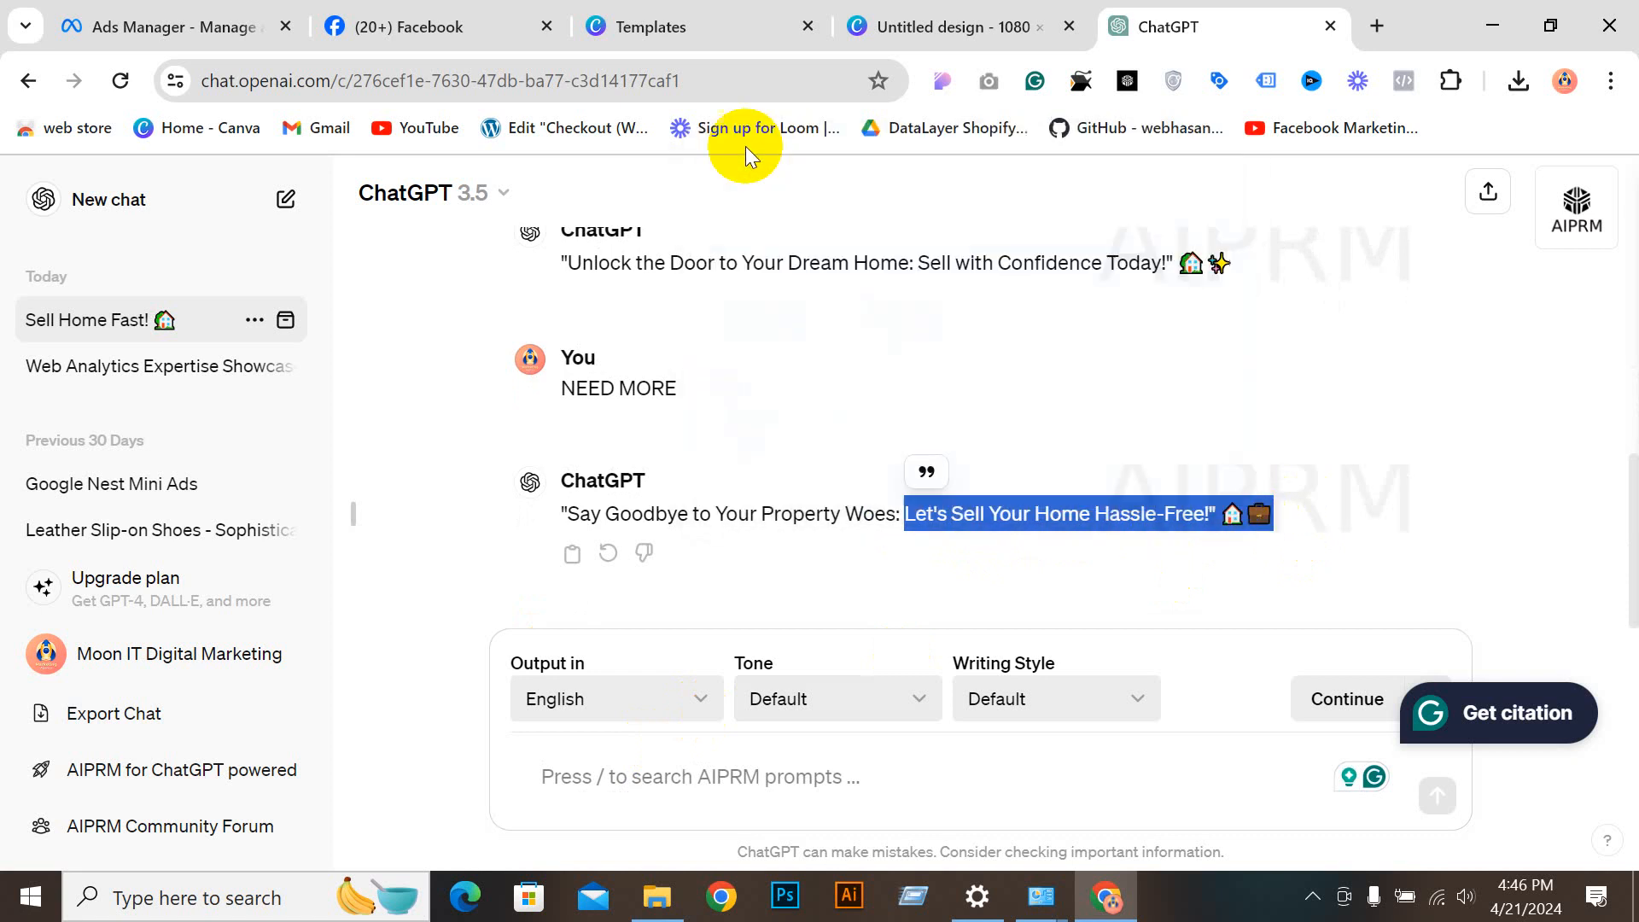
{"action": "left_click", "coordinate": [171, 26]}
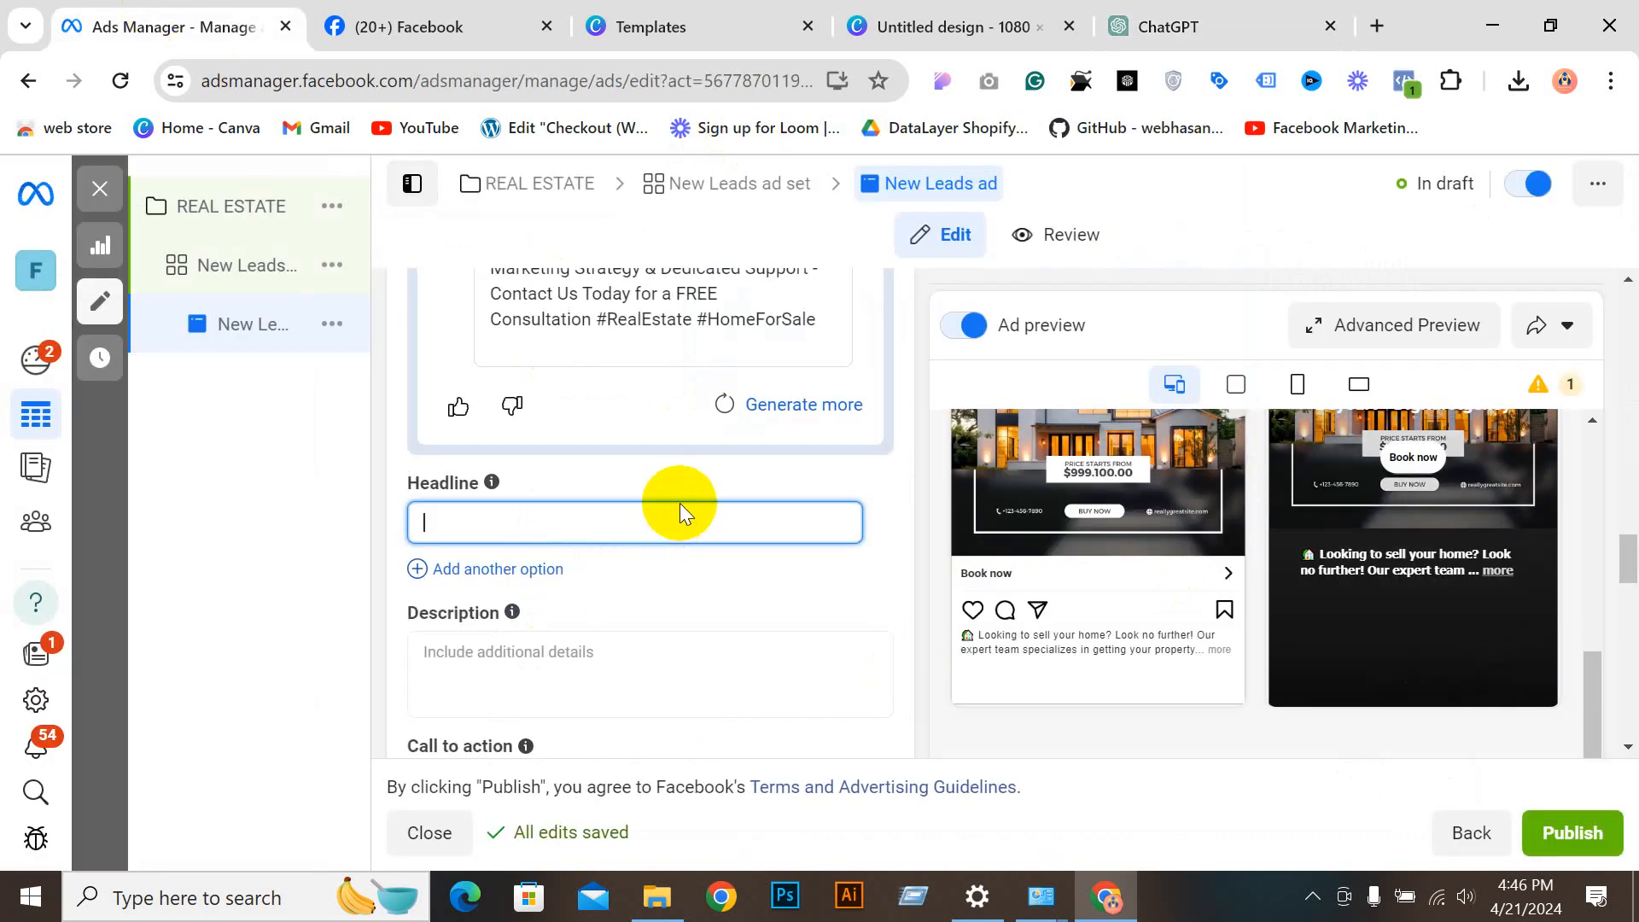
{"action": "key", "text": "ctrl+v"}
{"action": "left_click", "coordinate": [735, 589]}
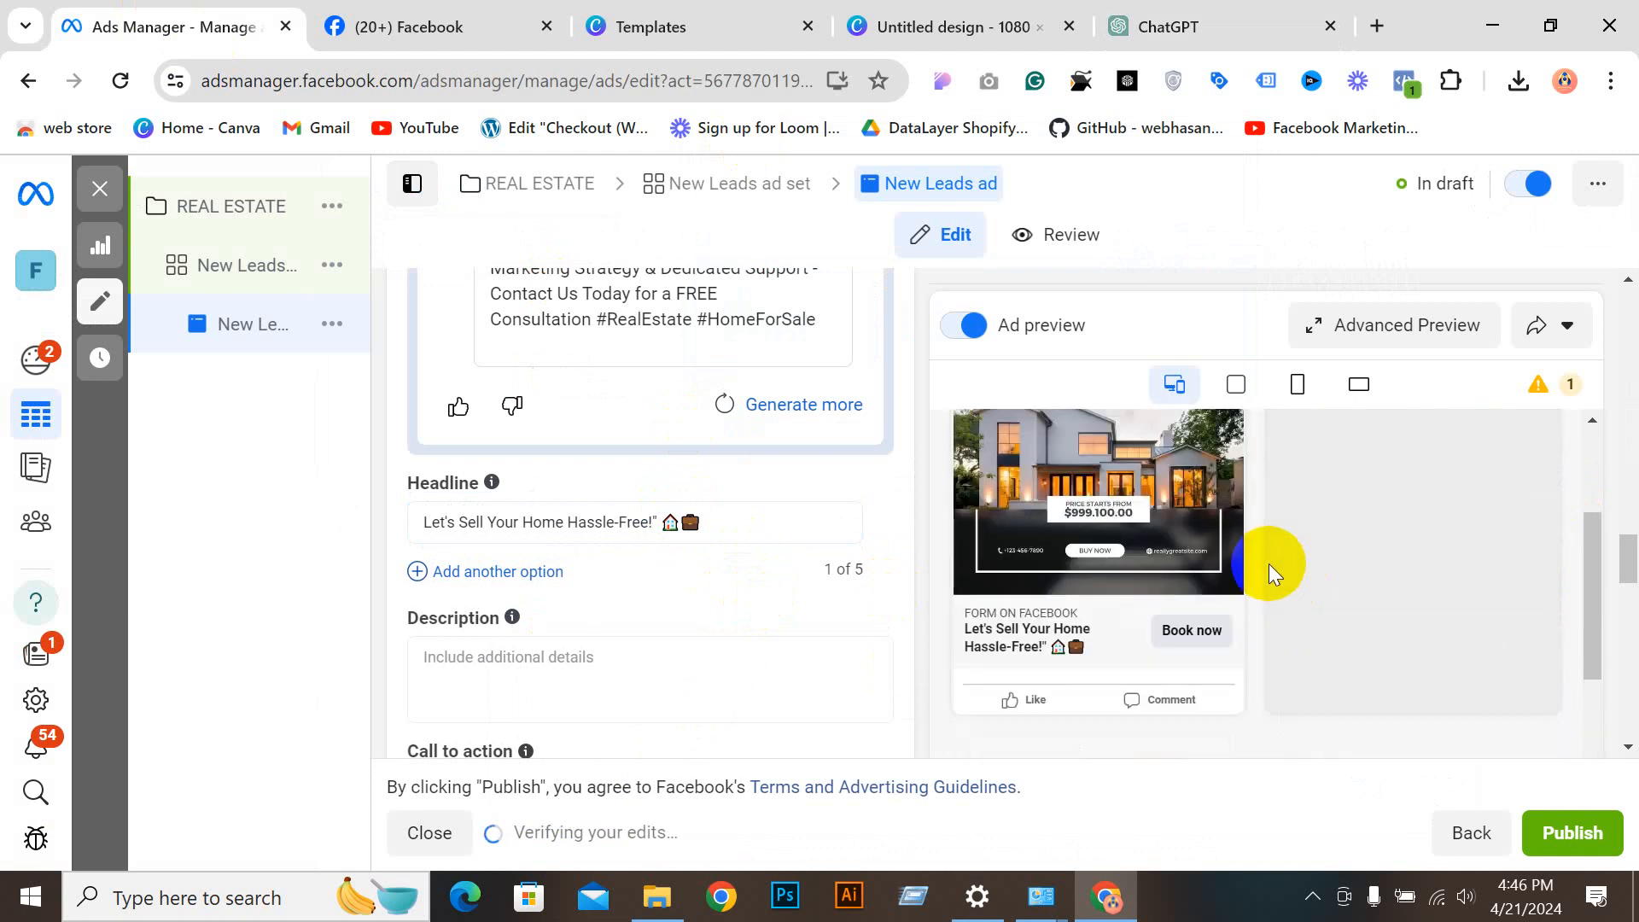
{"action": "scroll", "coordinate": [1202, 562], "scroll_direction": "up", "scroll_amount": 1}
{"action": "scroll", "coordinate": [1202, 558], "scroll_direction": "down", "scroll_amount": 2}
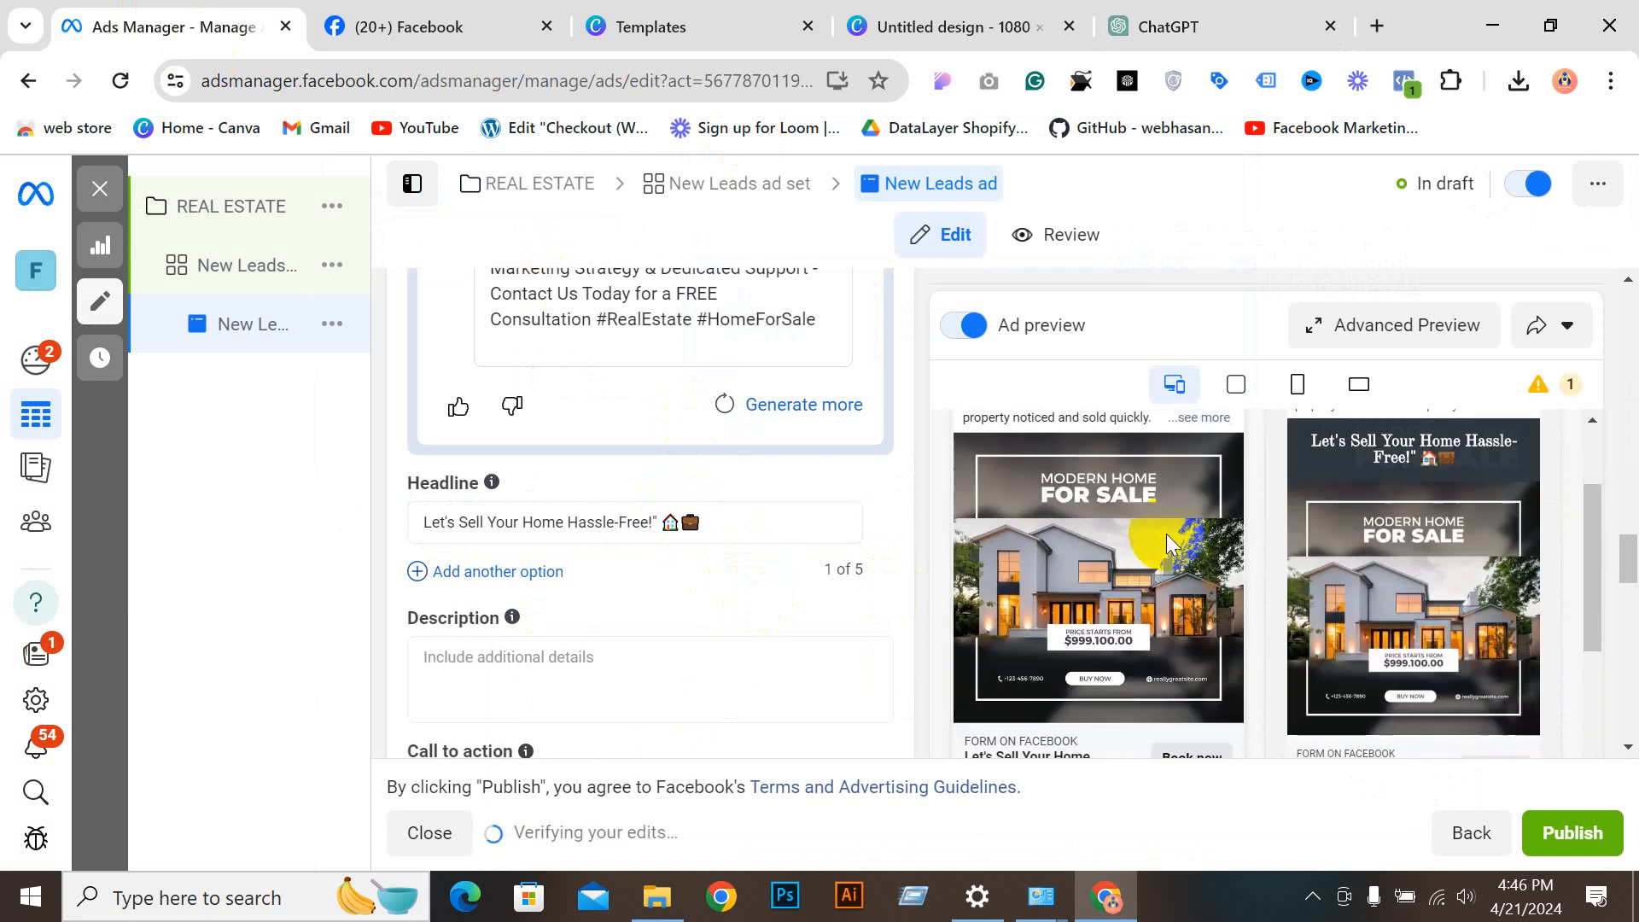
{"action": "scroll", "coordinate": [1043, 428], "scroll_direction": "down", "scroll_amount": 2}
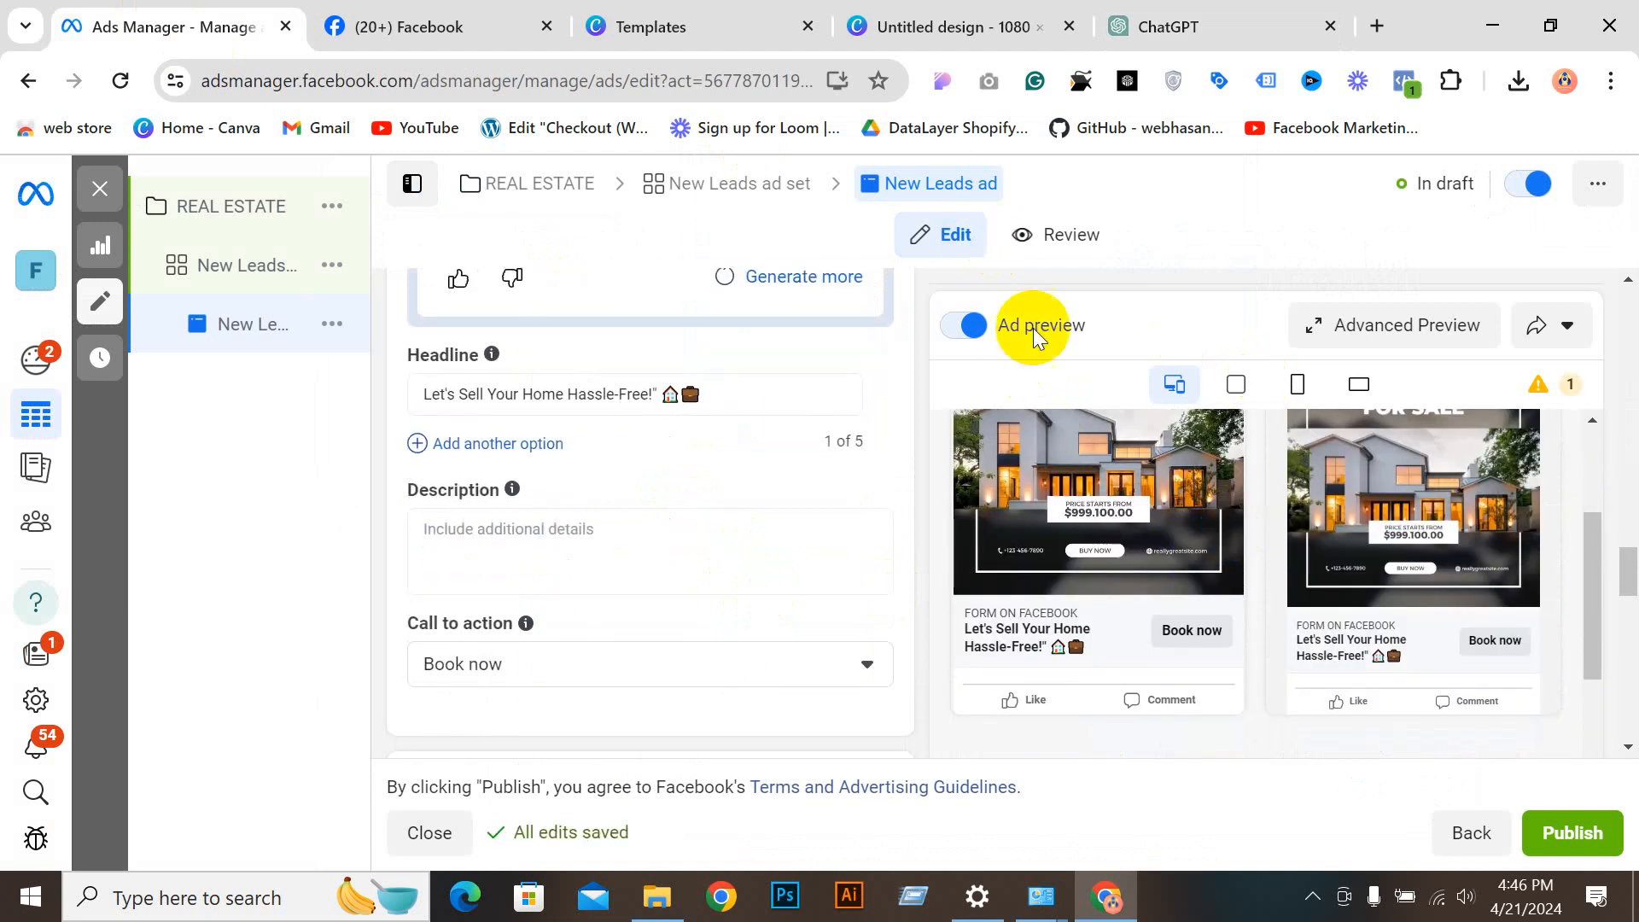
Step: Examine the intro page of the existing bdhousing instant form in the form preview
{"action": "scroll", "coordinate": [575, 461], "scroll_direction": "down", "scroll_amount": 4}
{"action": "scroll", "coordinate": [678, 485], "scroll_direction": "down", "scroll_amount": 8}
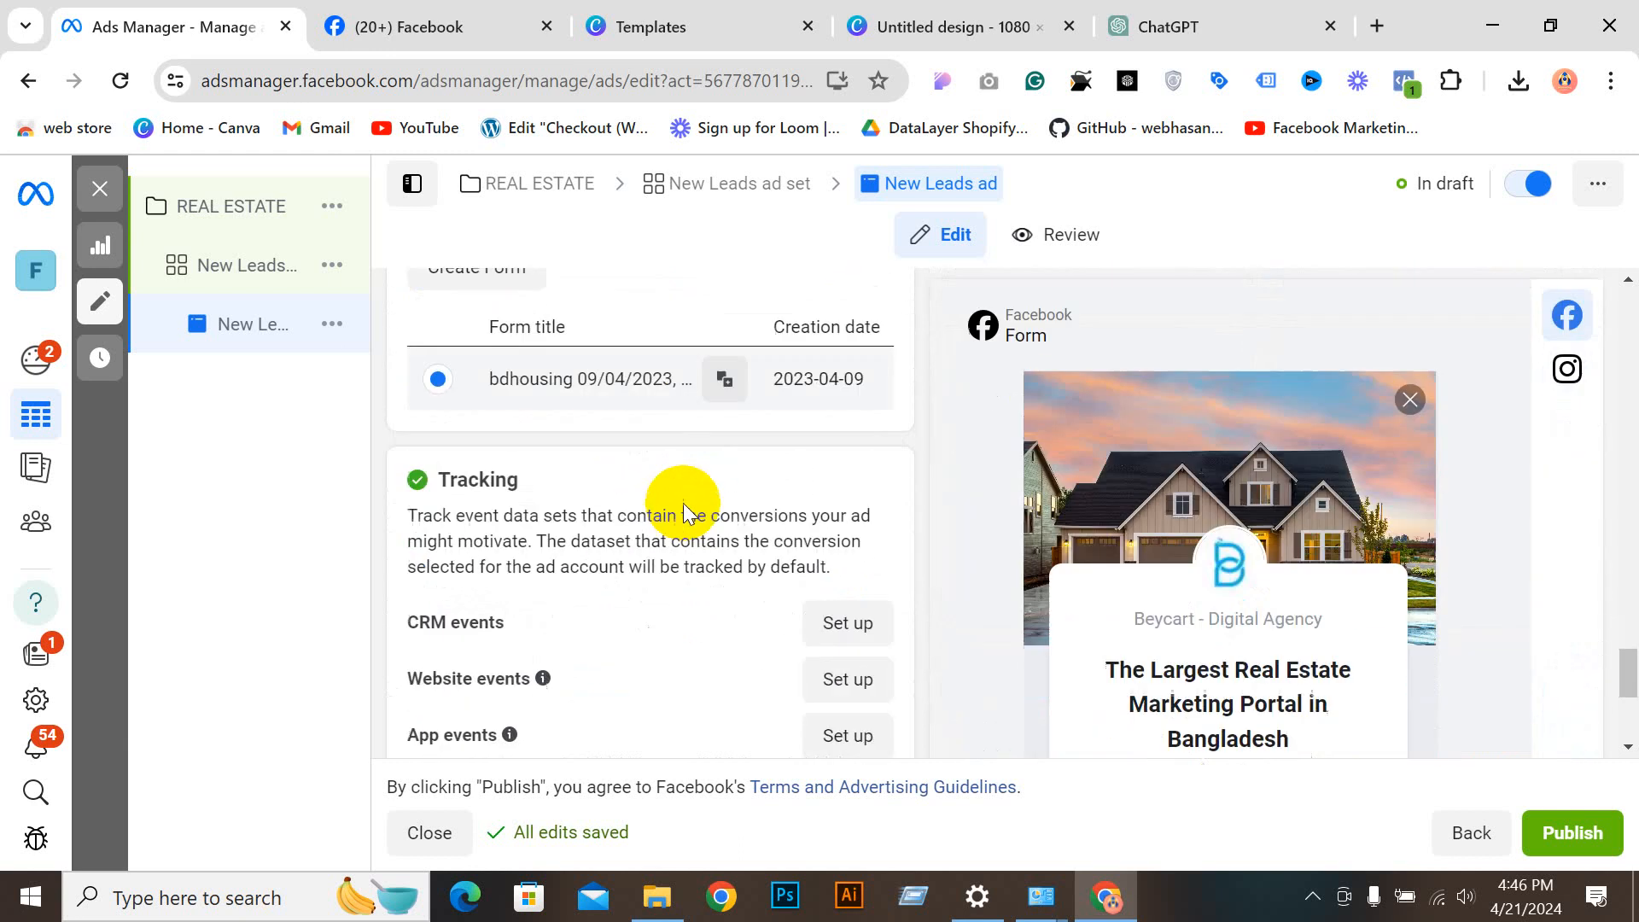
{"action": "scroll", "coordinate": [1273, 401], "scroll_direction": "up", "scroll_amount": 1}
{"action": "scroll", "coordinate": [1238, 407], "scroll_direction": "down", "scroll_amount": 5}
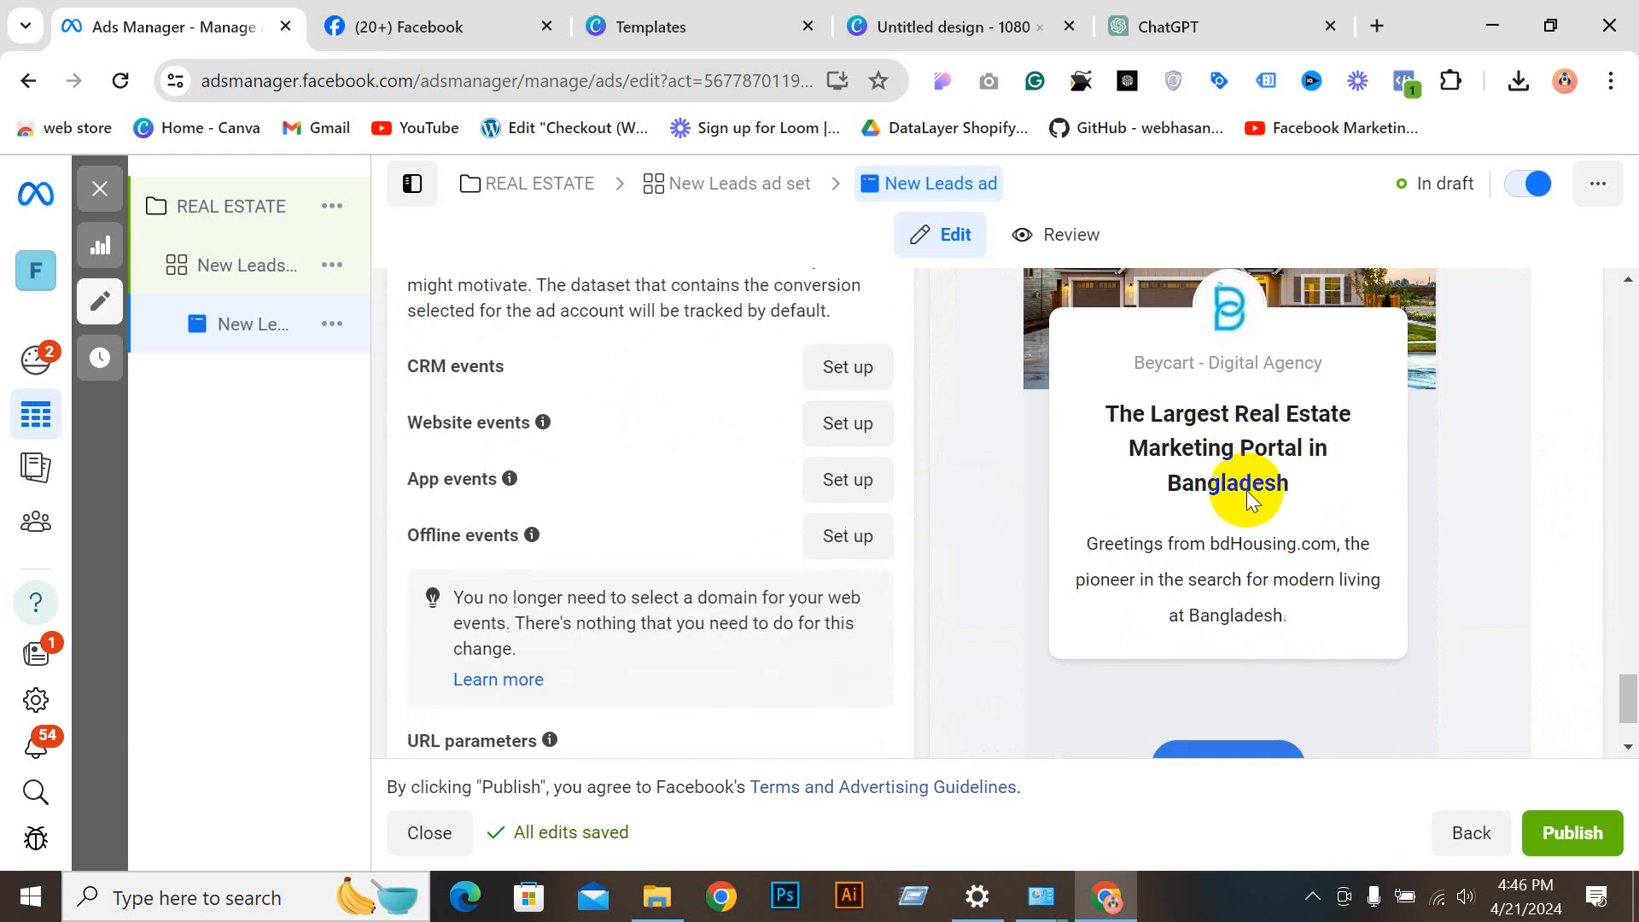
{"action": "scroll", "coordinate": [1187, 402], "scroll_direction": "up", "scroll_amount": 3}
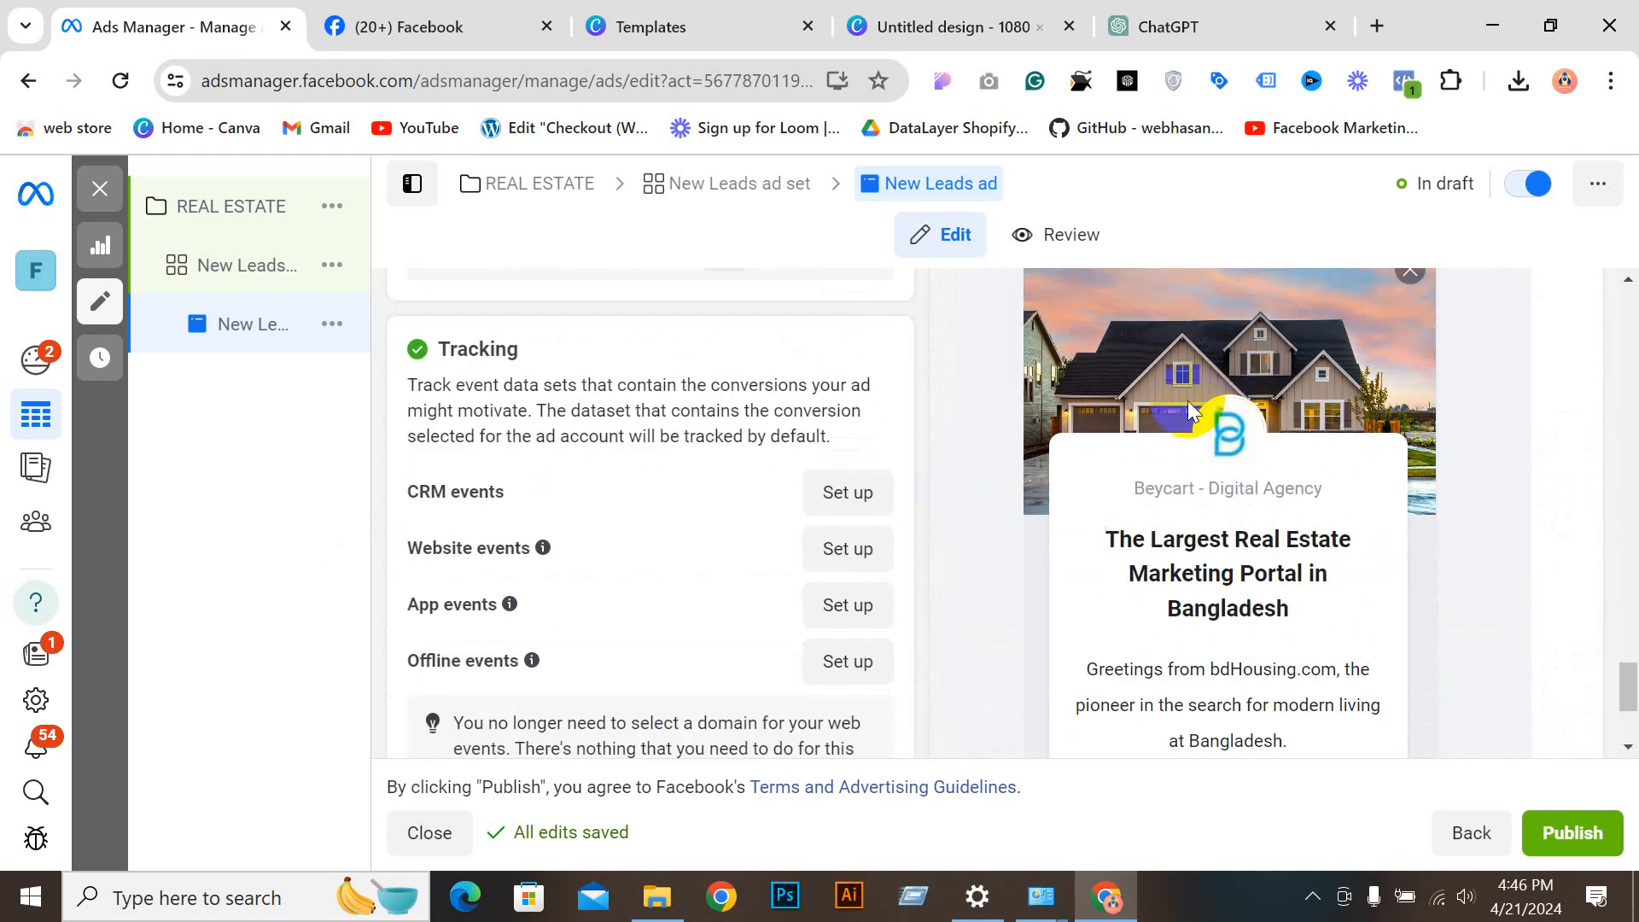
{"action": "scroll", "coordinate": [1197, 447], "scroll_direction": "down", "scroll_amount": 3}
{"action": "scroll", "coordinate": [1198, 447], "scroll_direction": "up", "scroll_amount": 2}
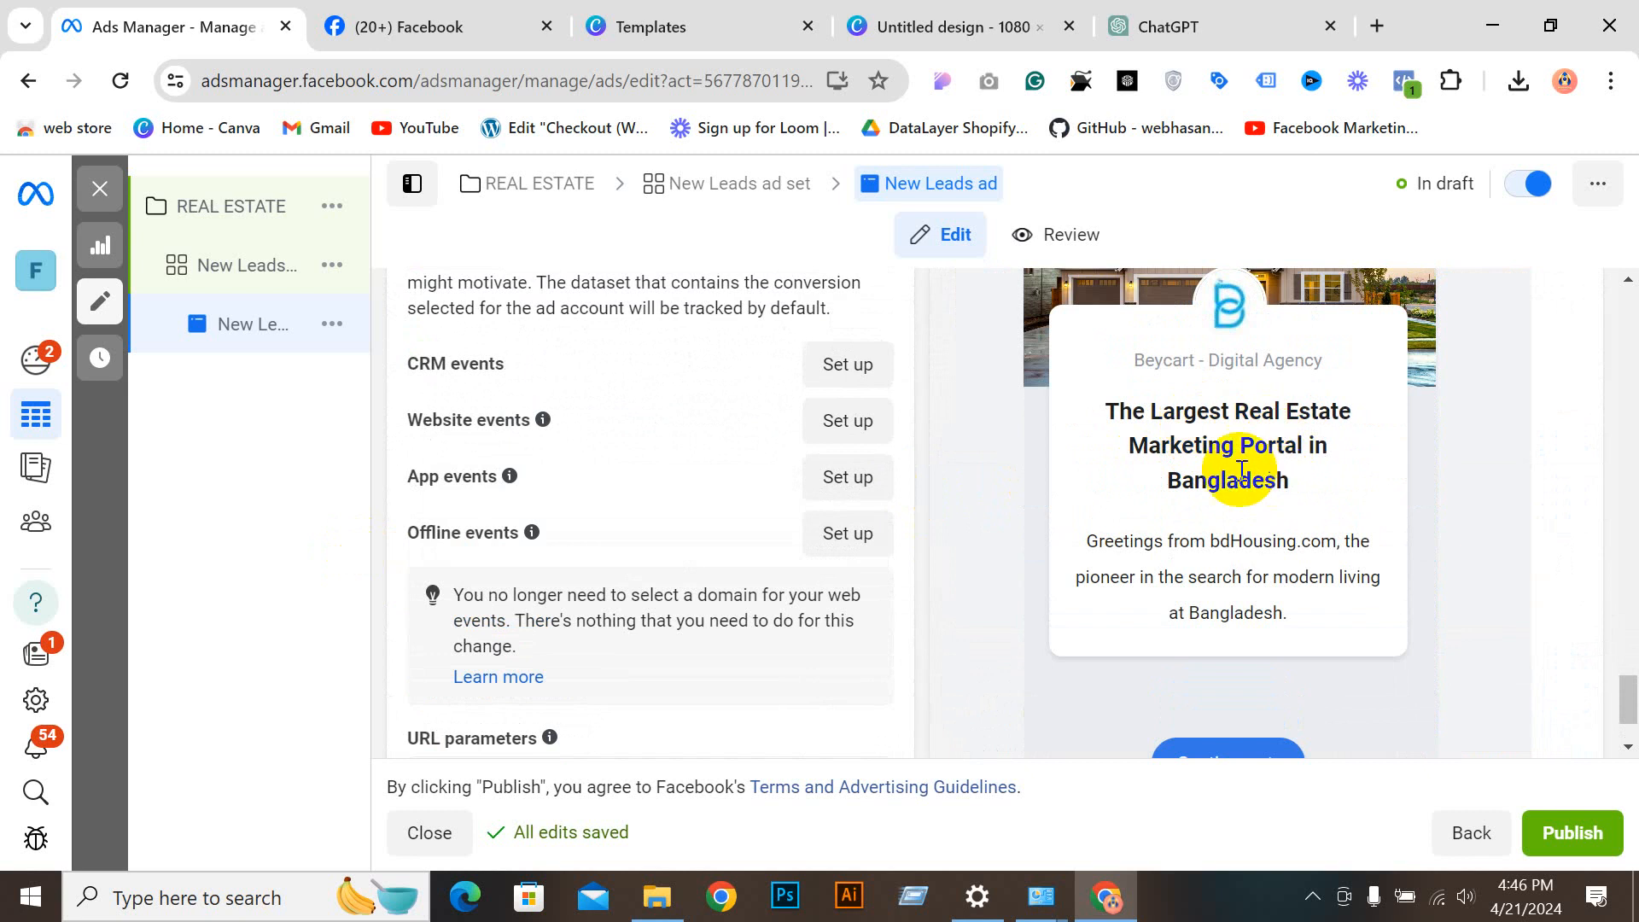
{"action": "scroll", "coordinate": [1306, 486], "scroll_direction": "down", "scroll_amount": 2}
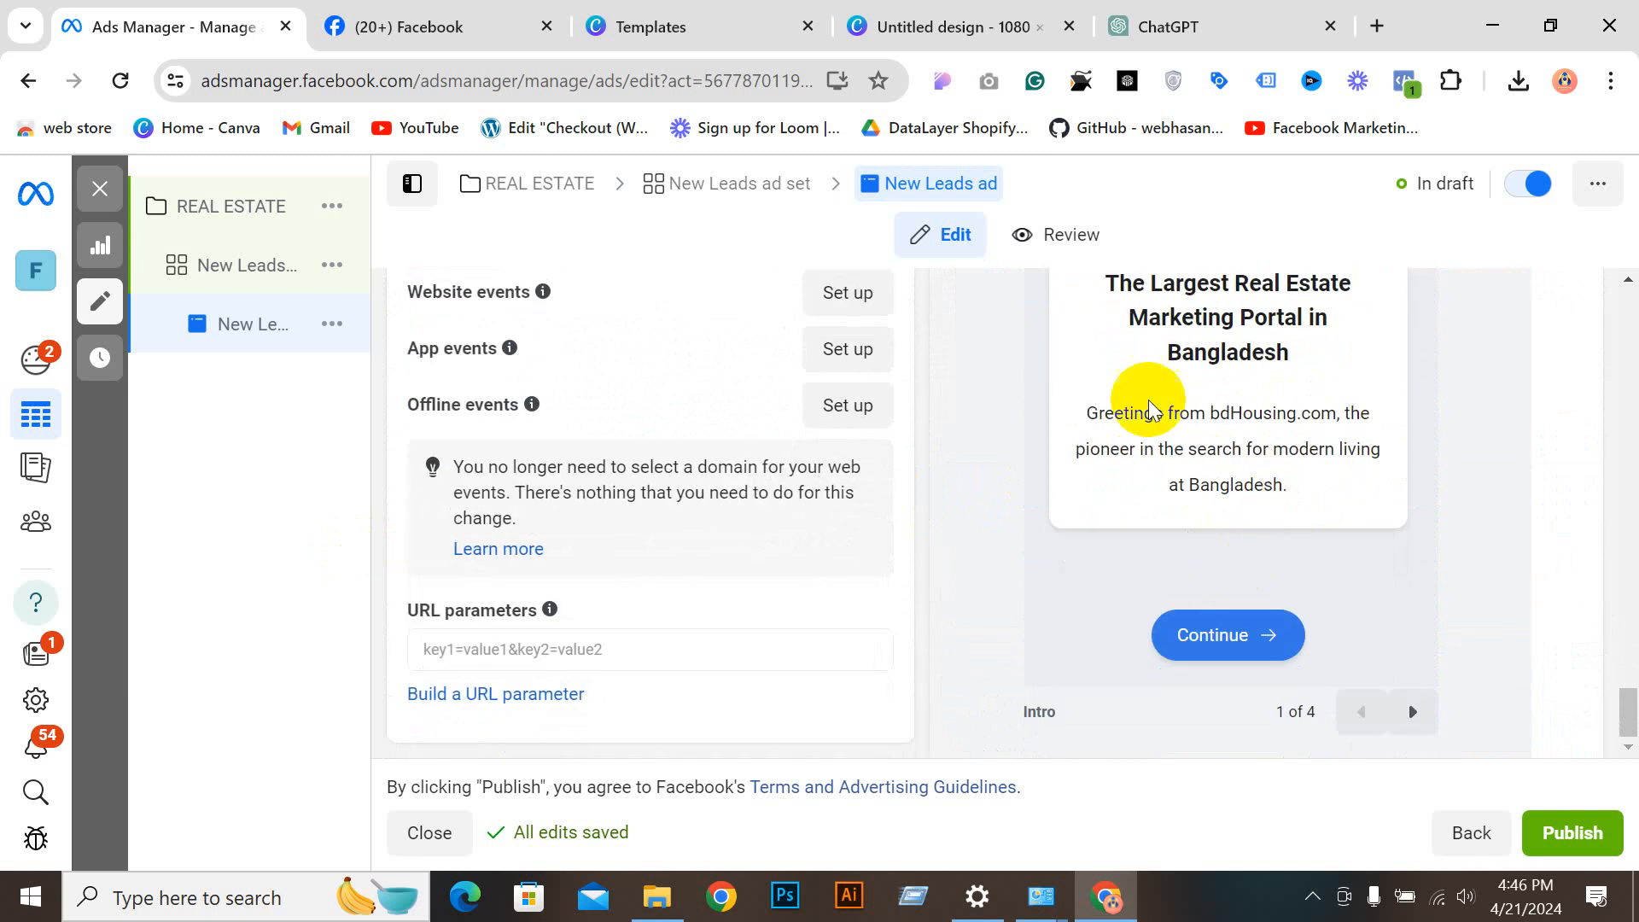
{"action": "left_click_drag", "start_coordinate": [1130, 413], "coordinate": [1340, 449]}
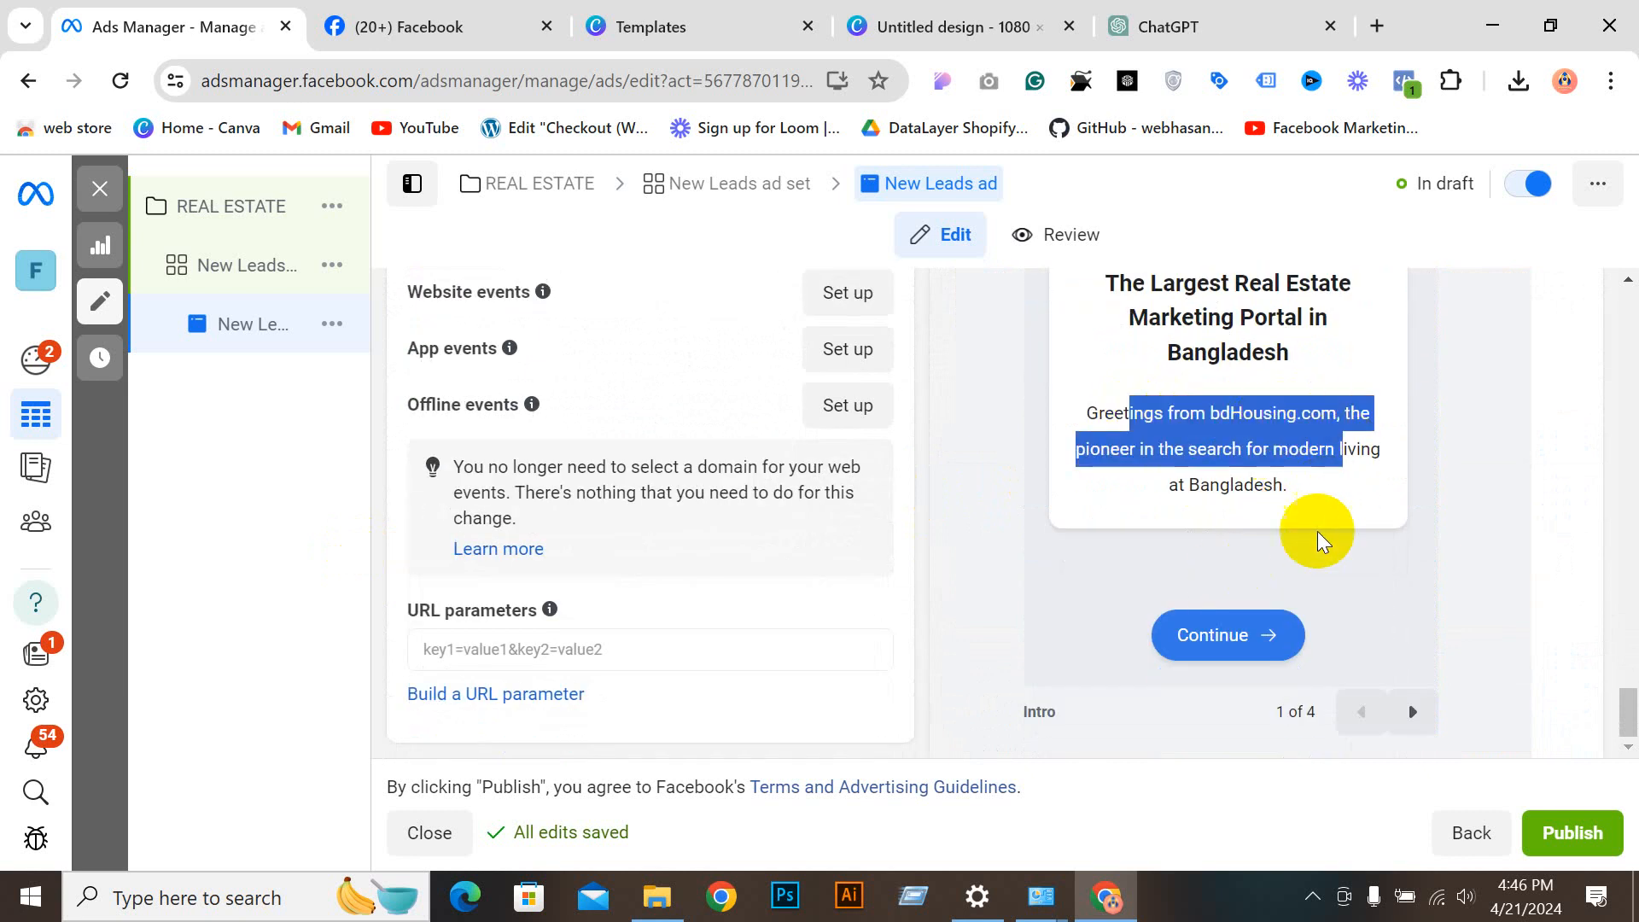
Step: Go through the contact information fields in the bdhousing form preview and advance to the page after them
{"action": "left_click", "coordinate": [1413, 712]}
{"action": "scroll", "coordinate": [1084, 407], "scroll_direction": "up", "scroll_amount": 2}
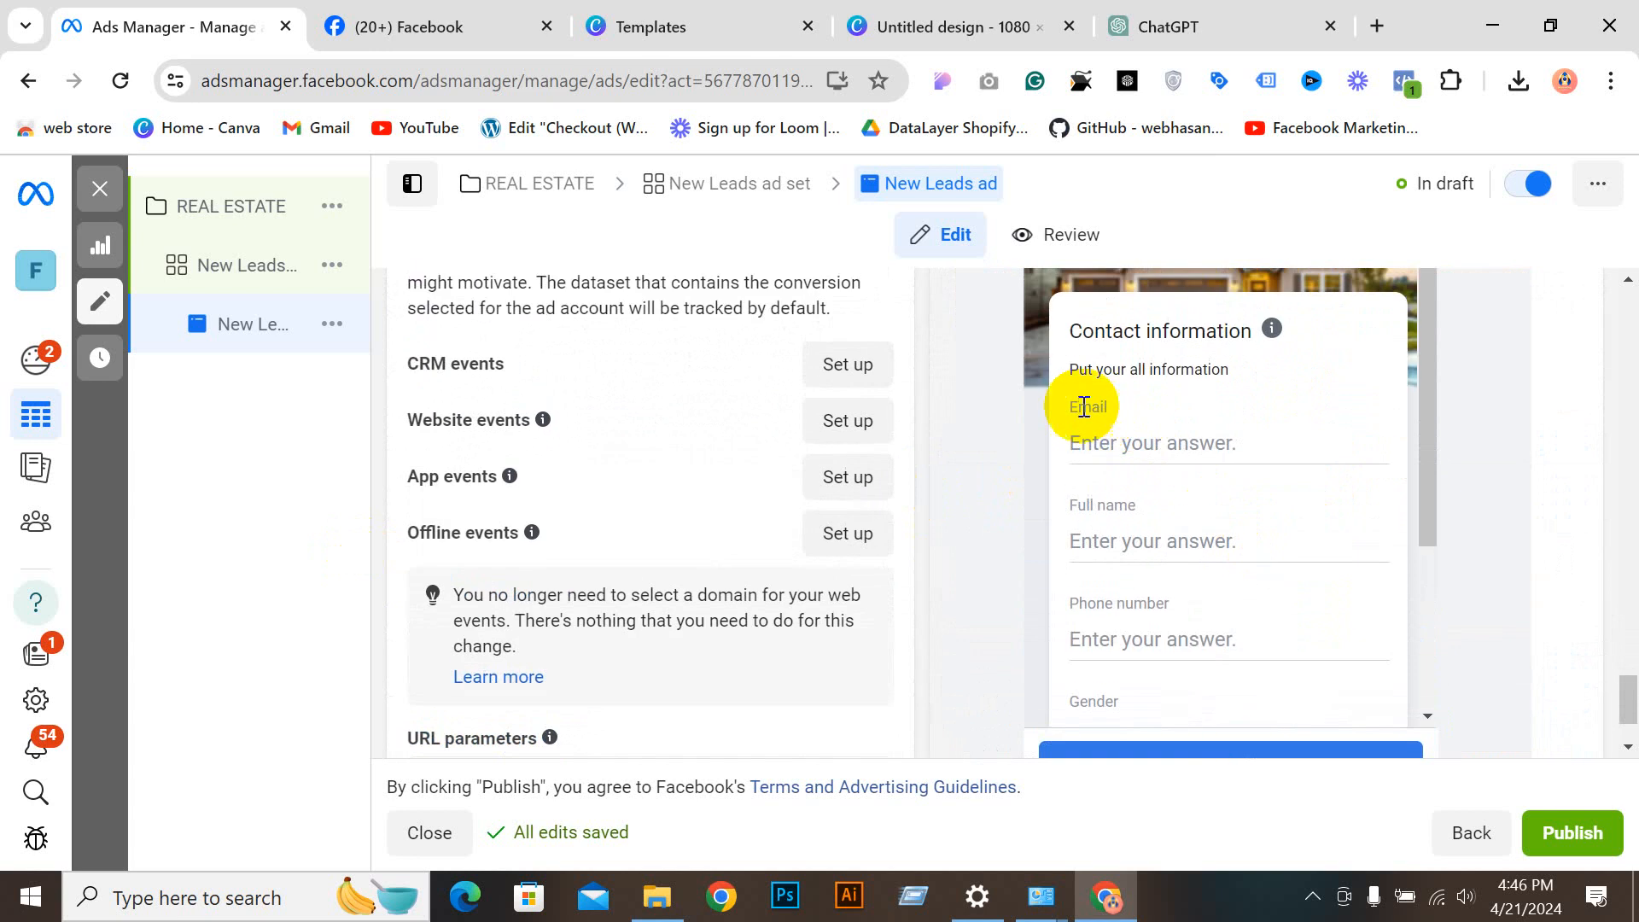
{"action": "left_click_drag", "start_coordinate": [1153, 453], "coordinate": [1189, 455]}
{"action": "left_click_drag", "start_coordinate": [1118, 547], "coordinate": [1394, 560]}
{"action": "scroll", "coordinate": [1281, 565], "scroll_direction": "down", "scroll_amount": 1}
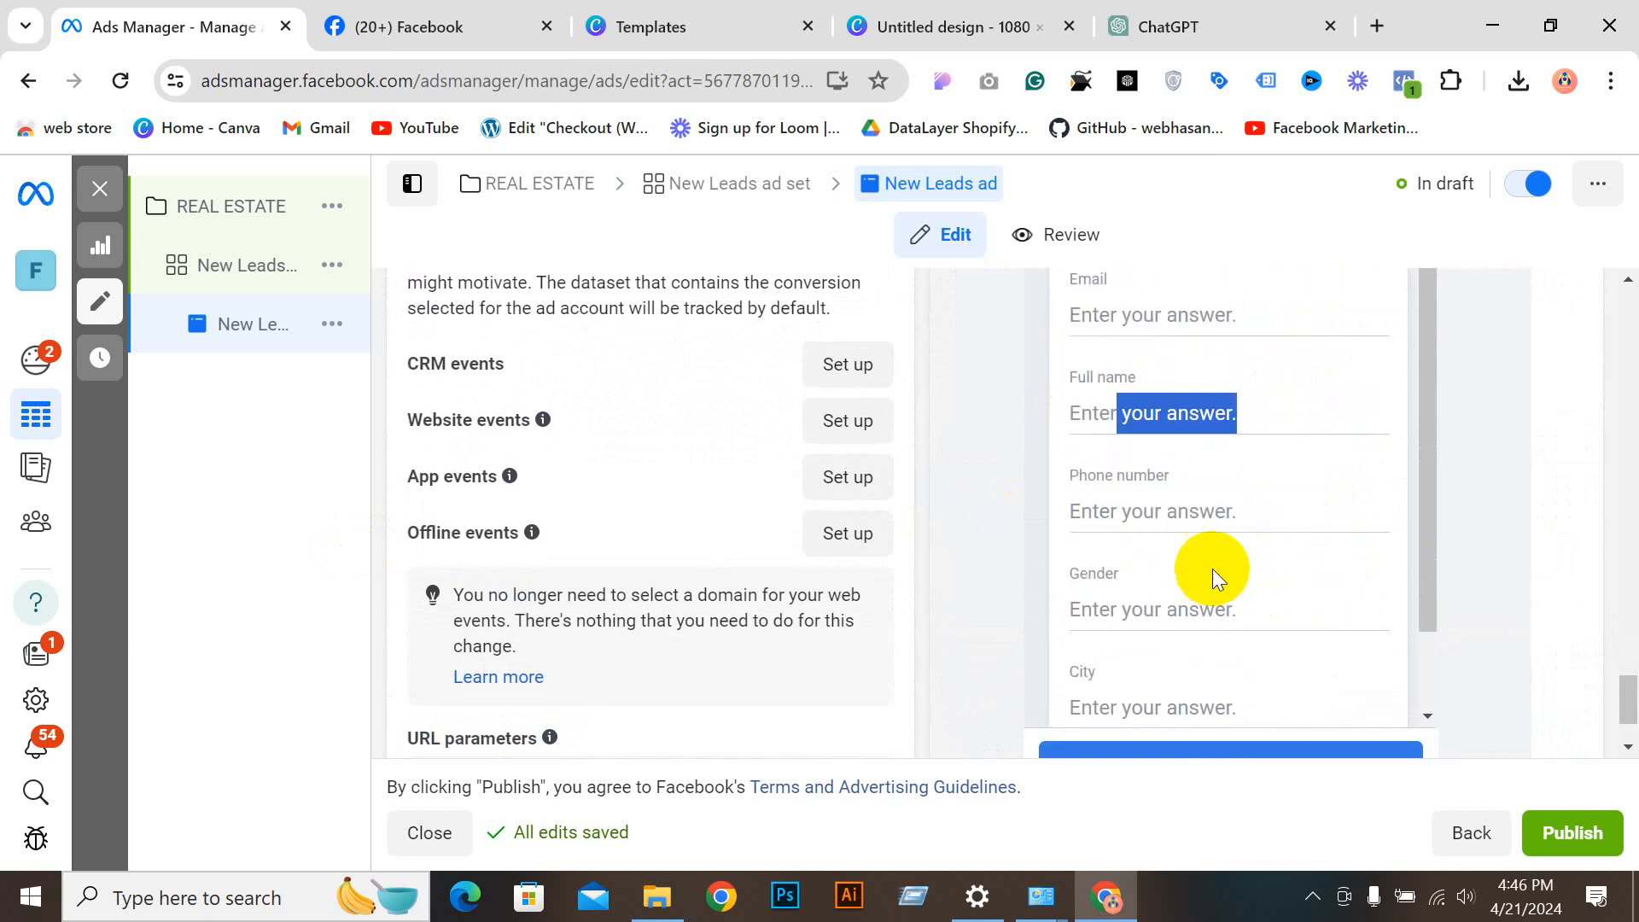
{"action": "left_click_drag", "start_coordinate": [1177, 517], "coordinate": [1339, 514]}
{"action": "scroll", "coordinate": [1328, 519], "scroll_direction": "down", "scroll_amount": 1}
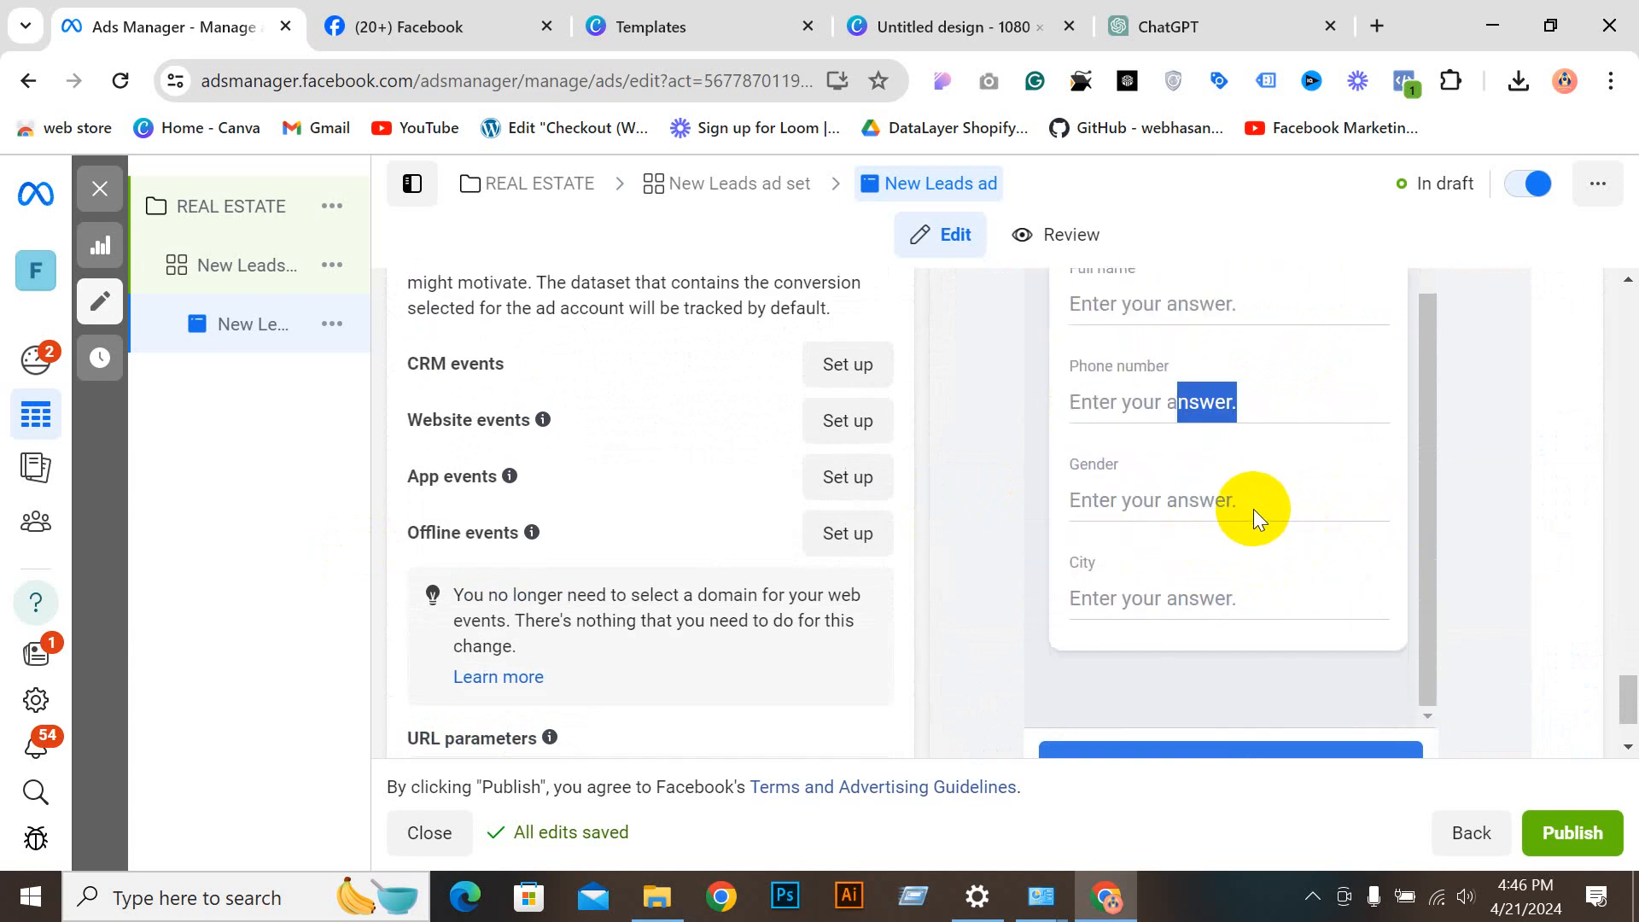
{"action": "scroll", "coordinate": [1238, 510], "scroll_direction": "down", "scroll_amount": 1}
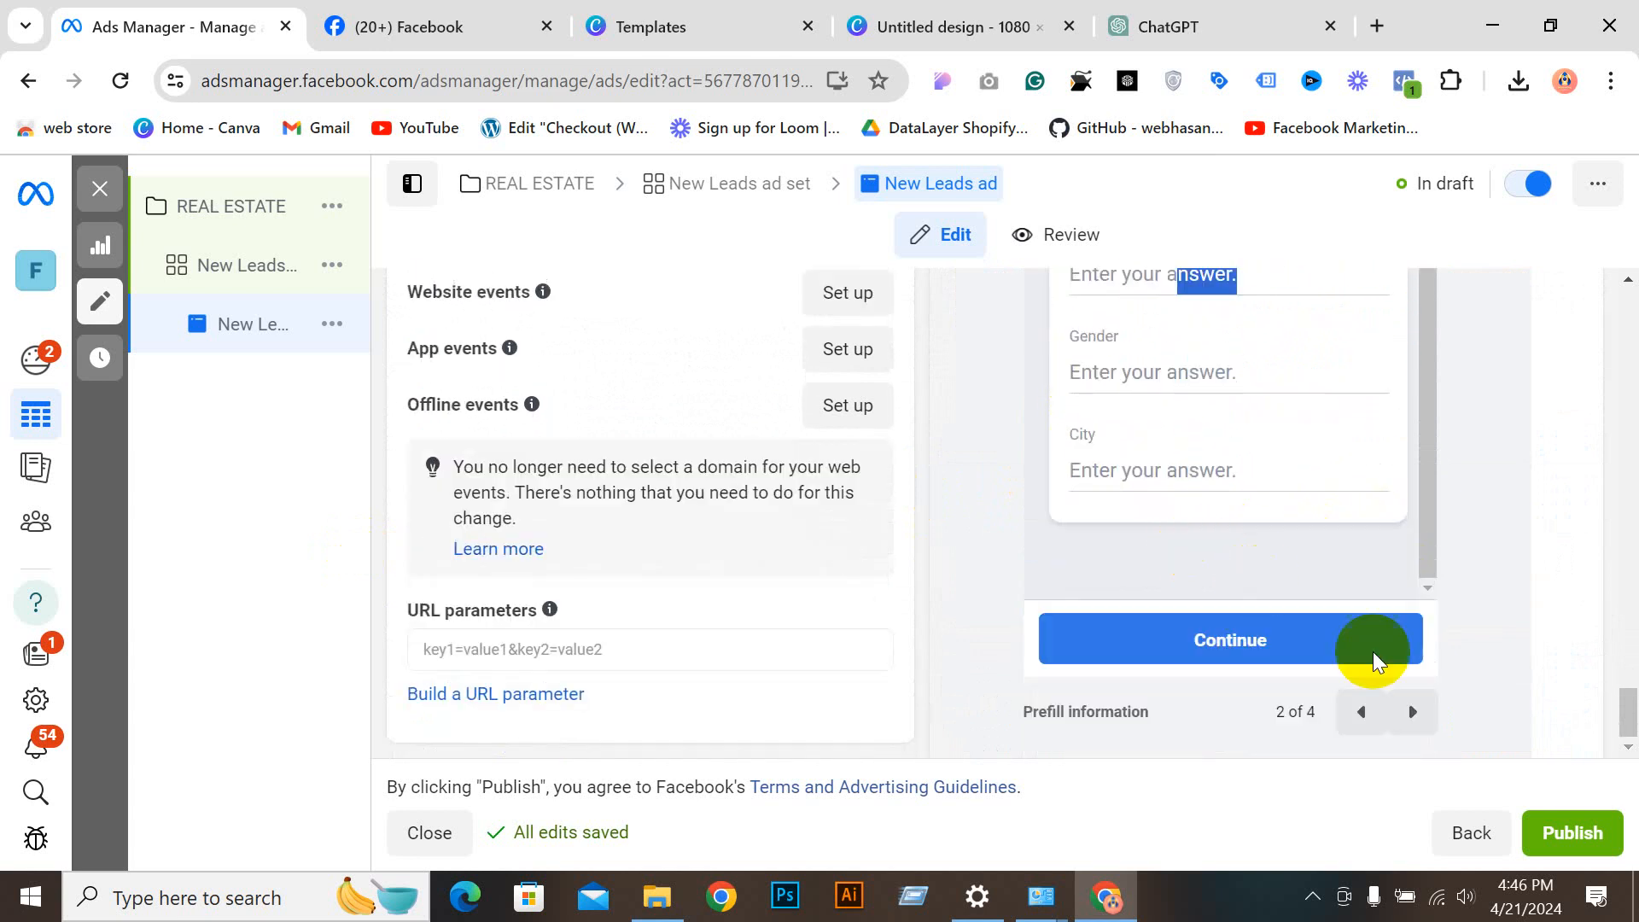
{"action": "left_click", "coordinate": [1409, 711]}
Step: Start a new instant form and replace "Untitled form" in its name with "REAL ESTATE HOME SALE", keeping the date and time
{"action": "scroll", "coordinate": [1141, 414], "scroll_direction": "up", "scroll_amount": 10}
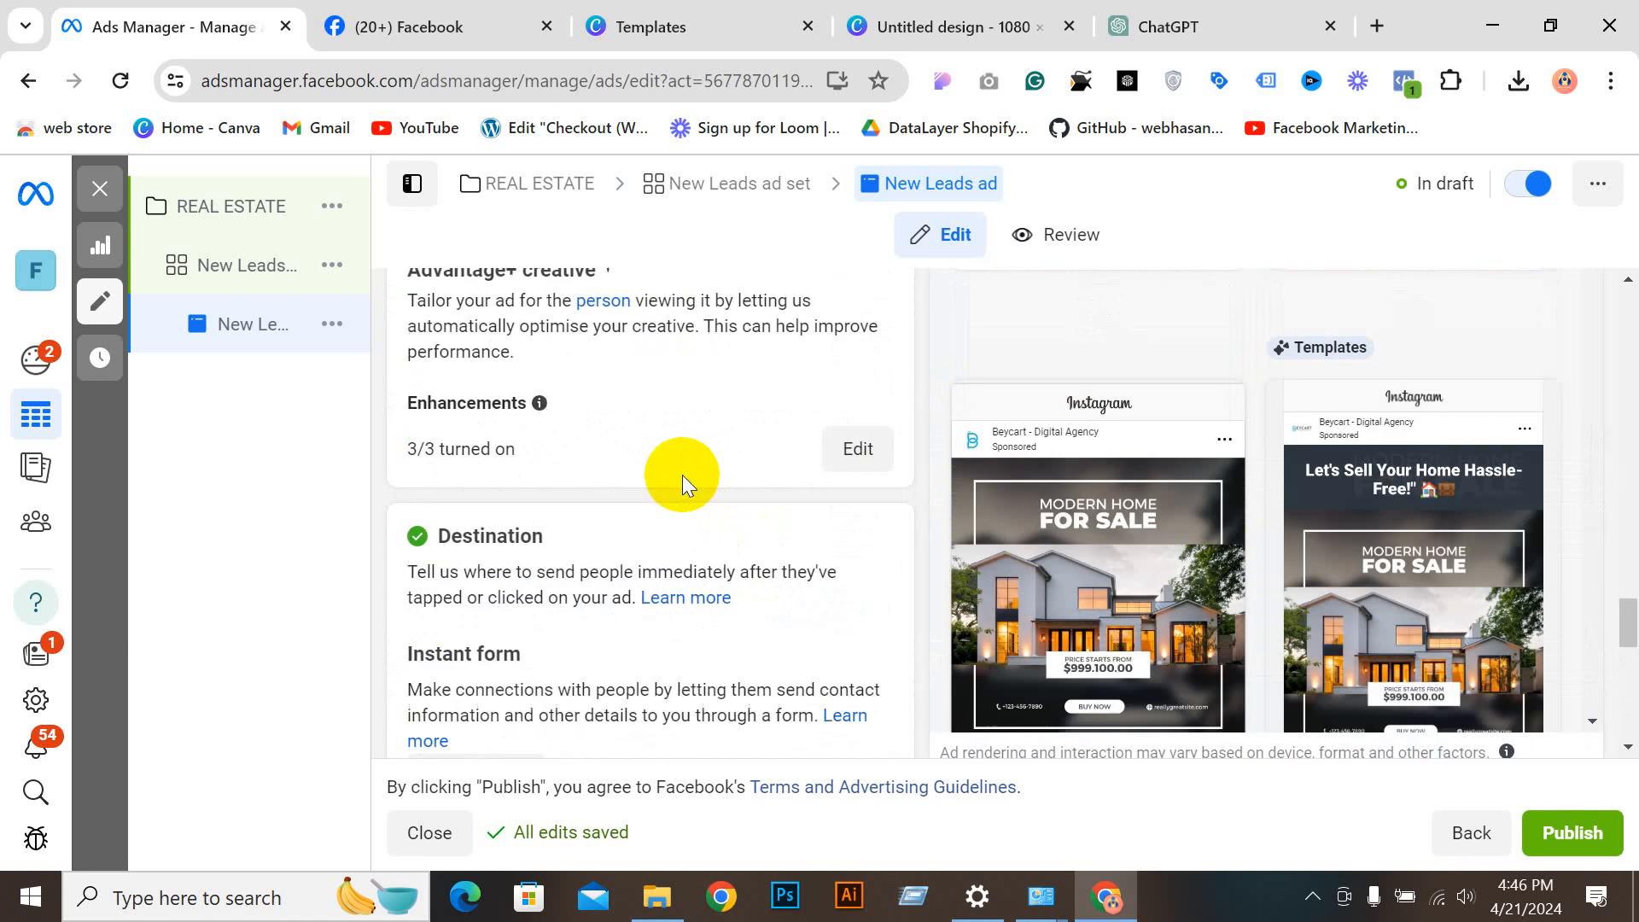
{"action": "scroll", "coordinate": [683, 475], "scroll_direction": "down", "scroll_amount": 3}
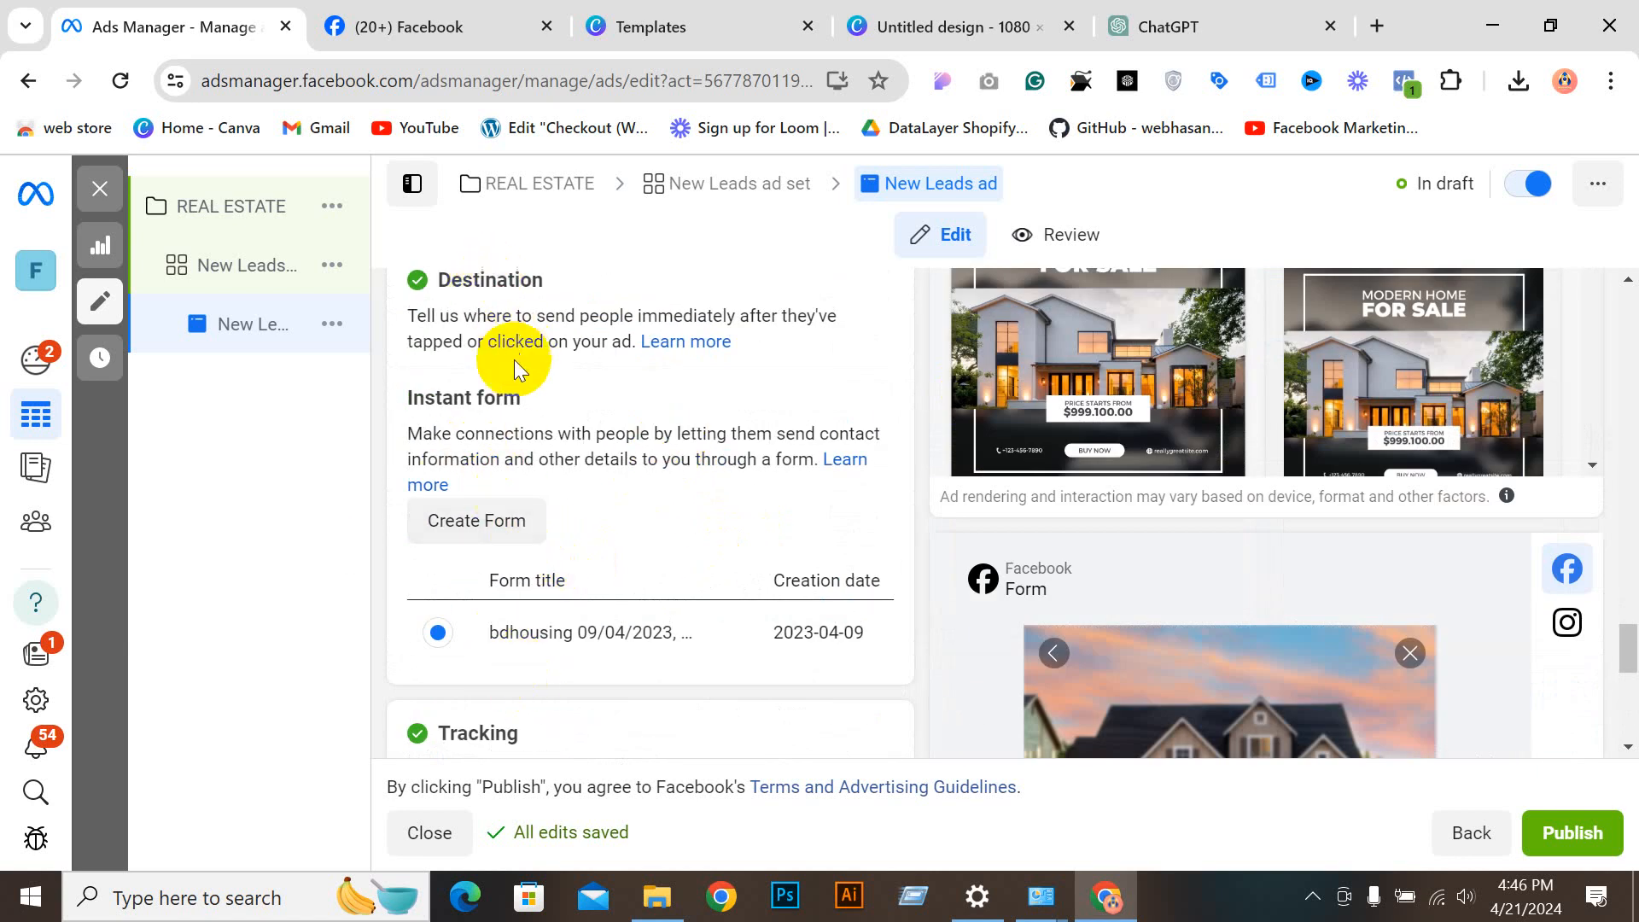
{"action": "left_click", "coordinate": [455, 525]}
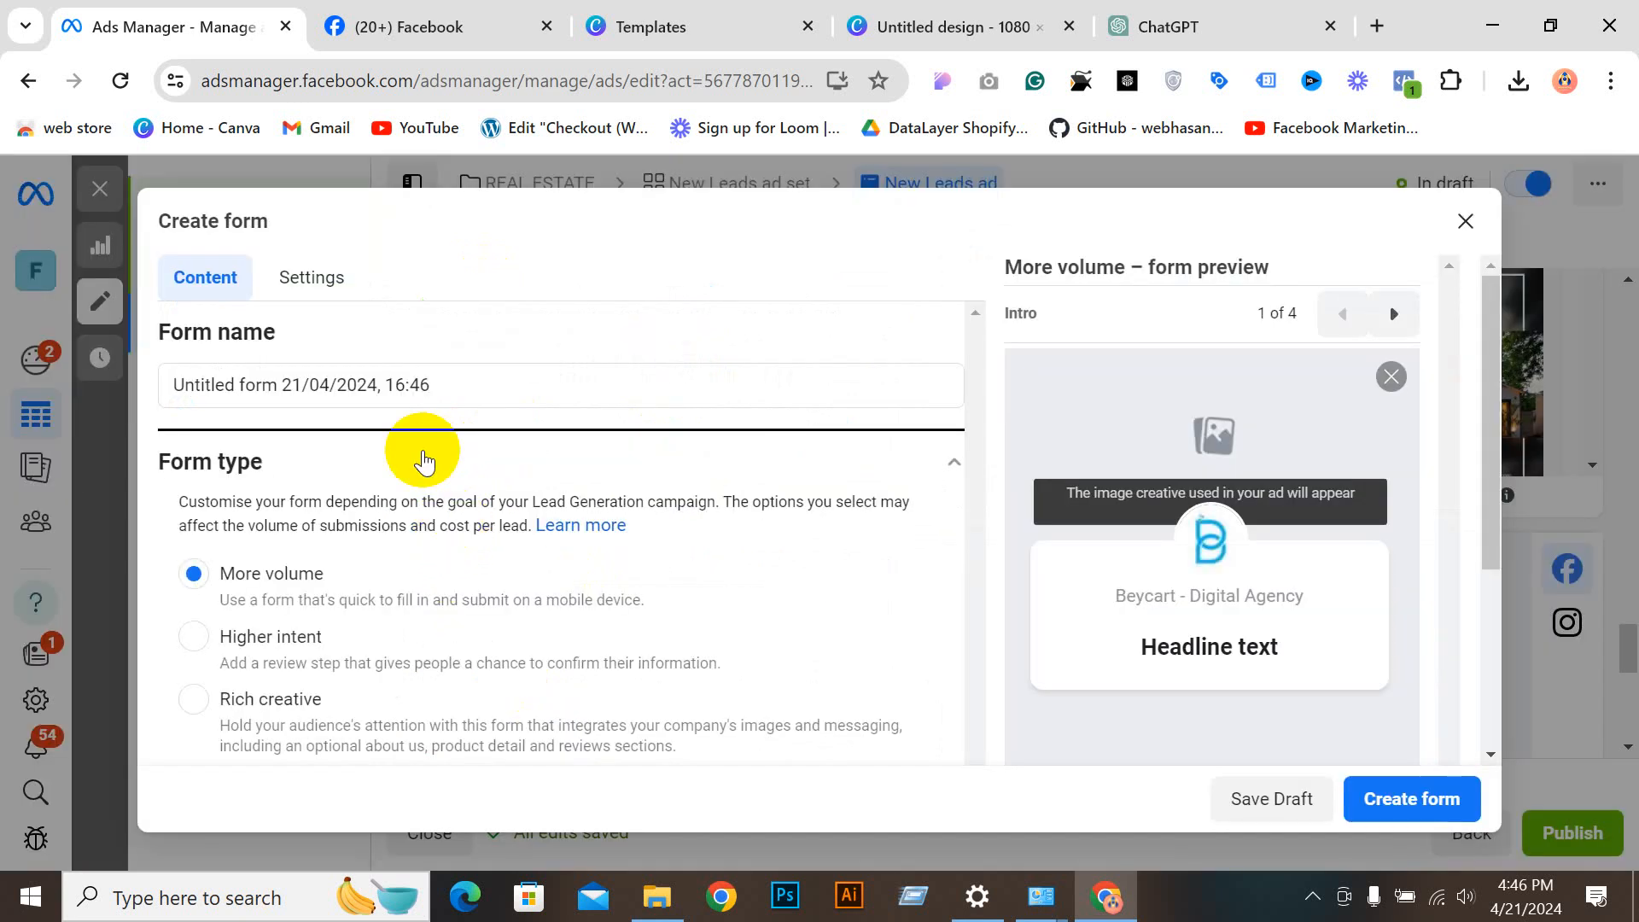
{"action": "left_click", "coordinate": [282, 386]}
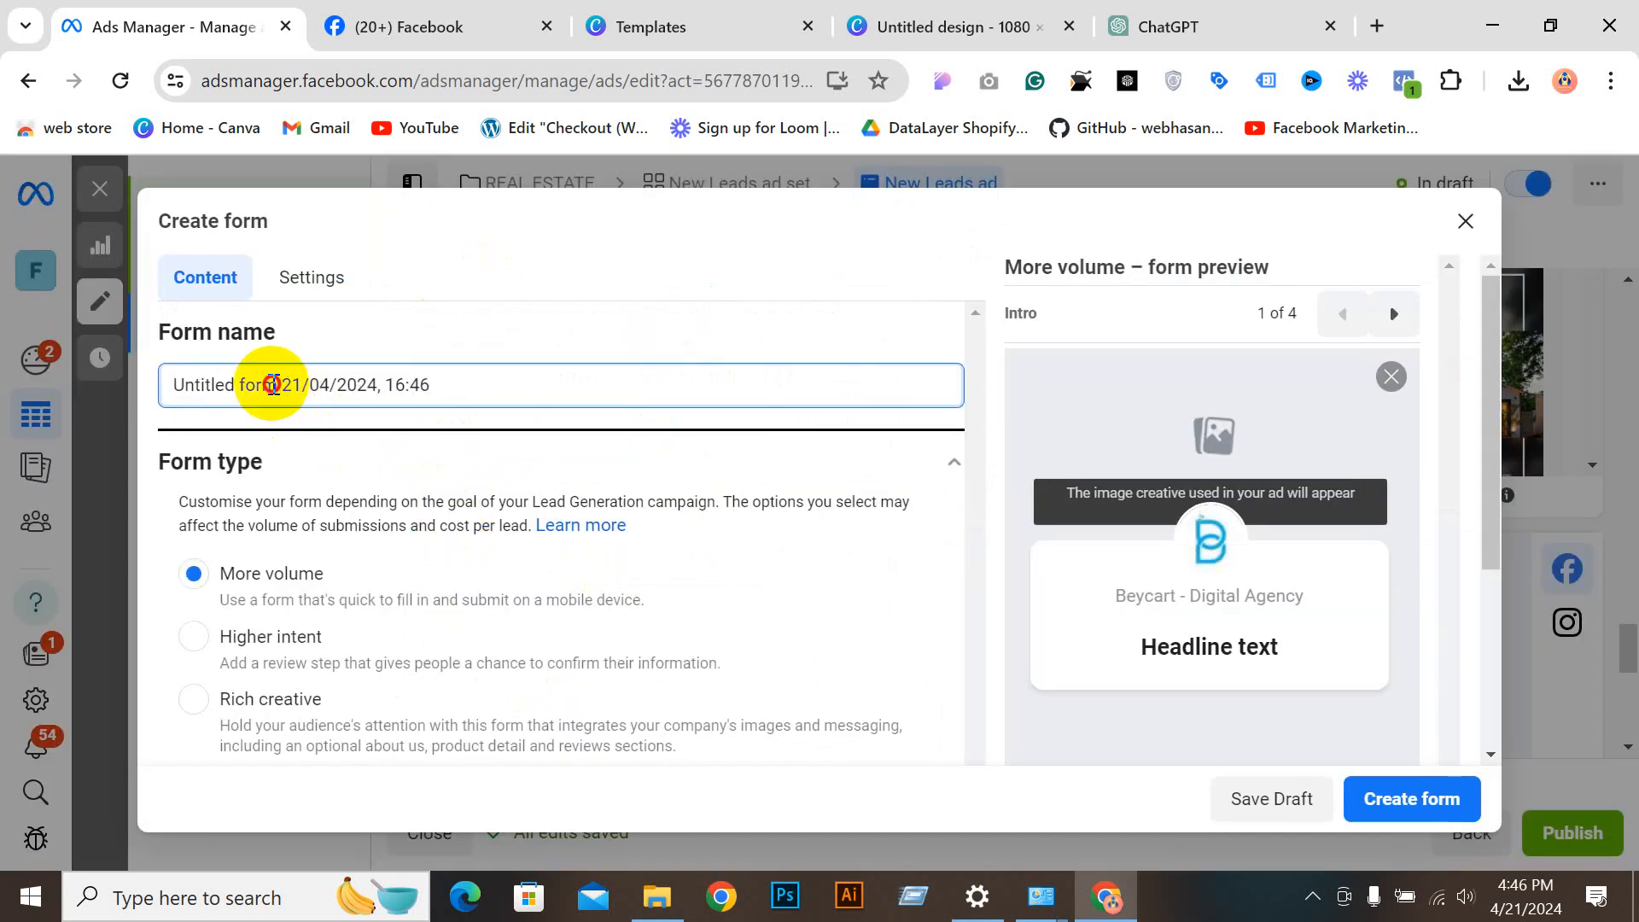
{"action": "left_click_drag", "start_coordinate": [273, 385], "coordinate": [5, 393]}
{"action": "type", "text": "REA"}
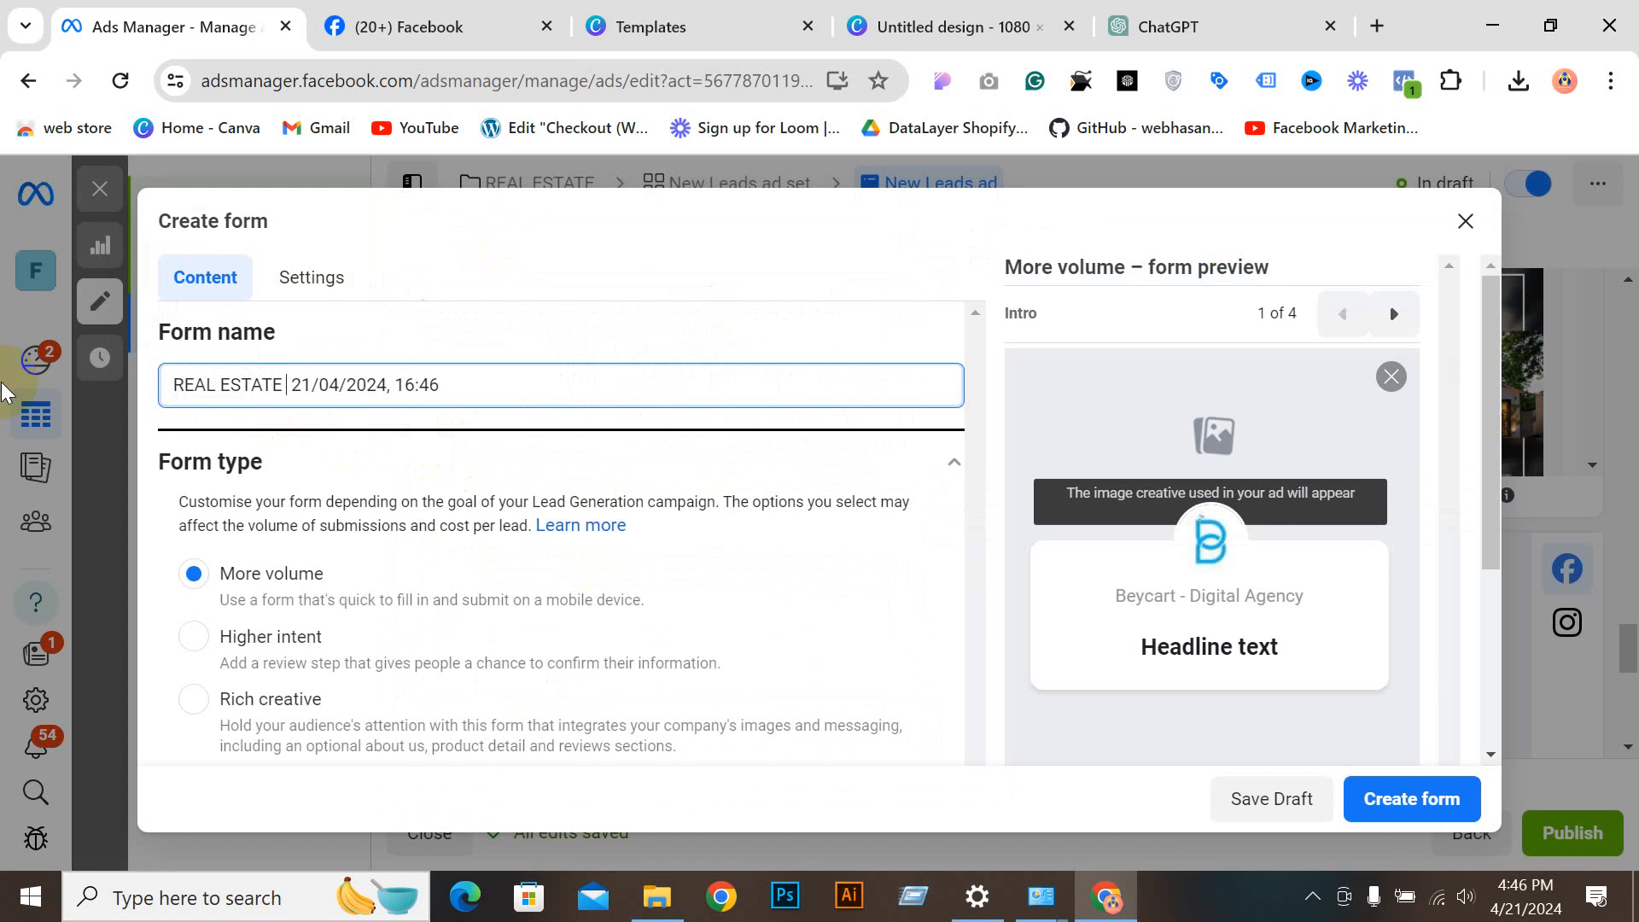
{"action": "type", "text": "L ESTATE HOME "}
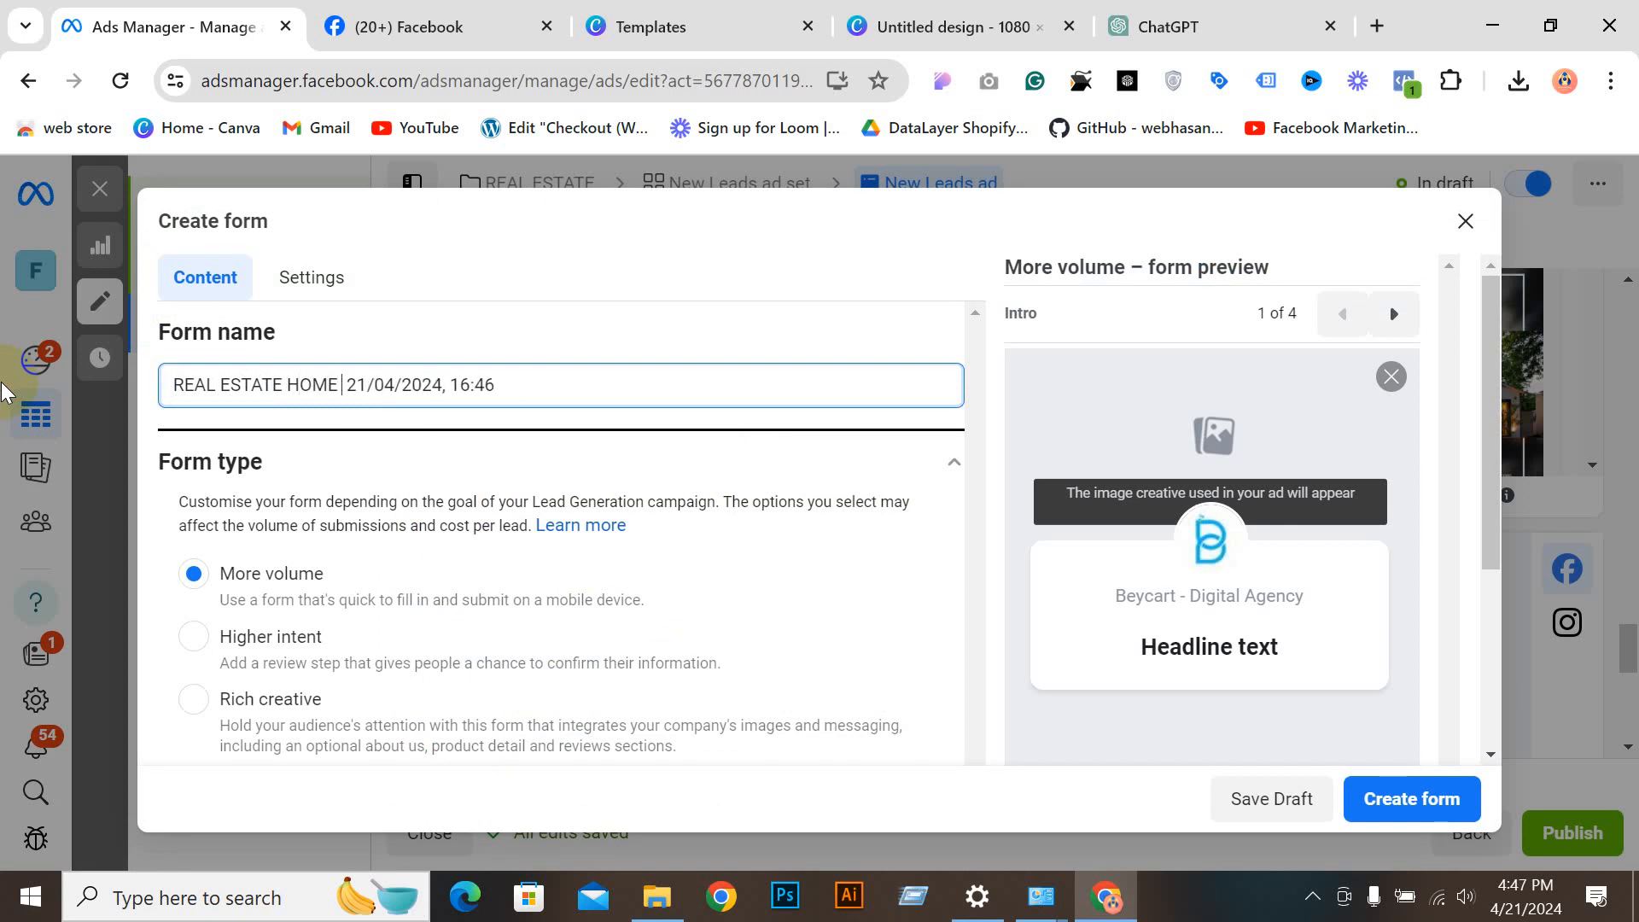
{"action": "type", "text": "SALE"}
Step: Expand the new form's Intro section and open the greeting headline for editing
{"action": "scroll", "coordinate": [473, 369], "scroll_direction": "down", "scroll_amount": 3}
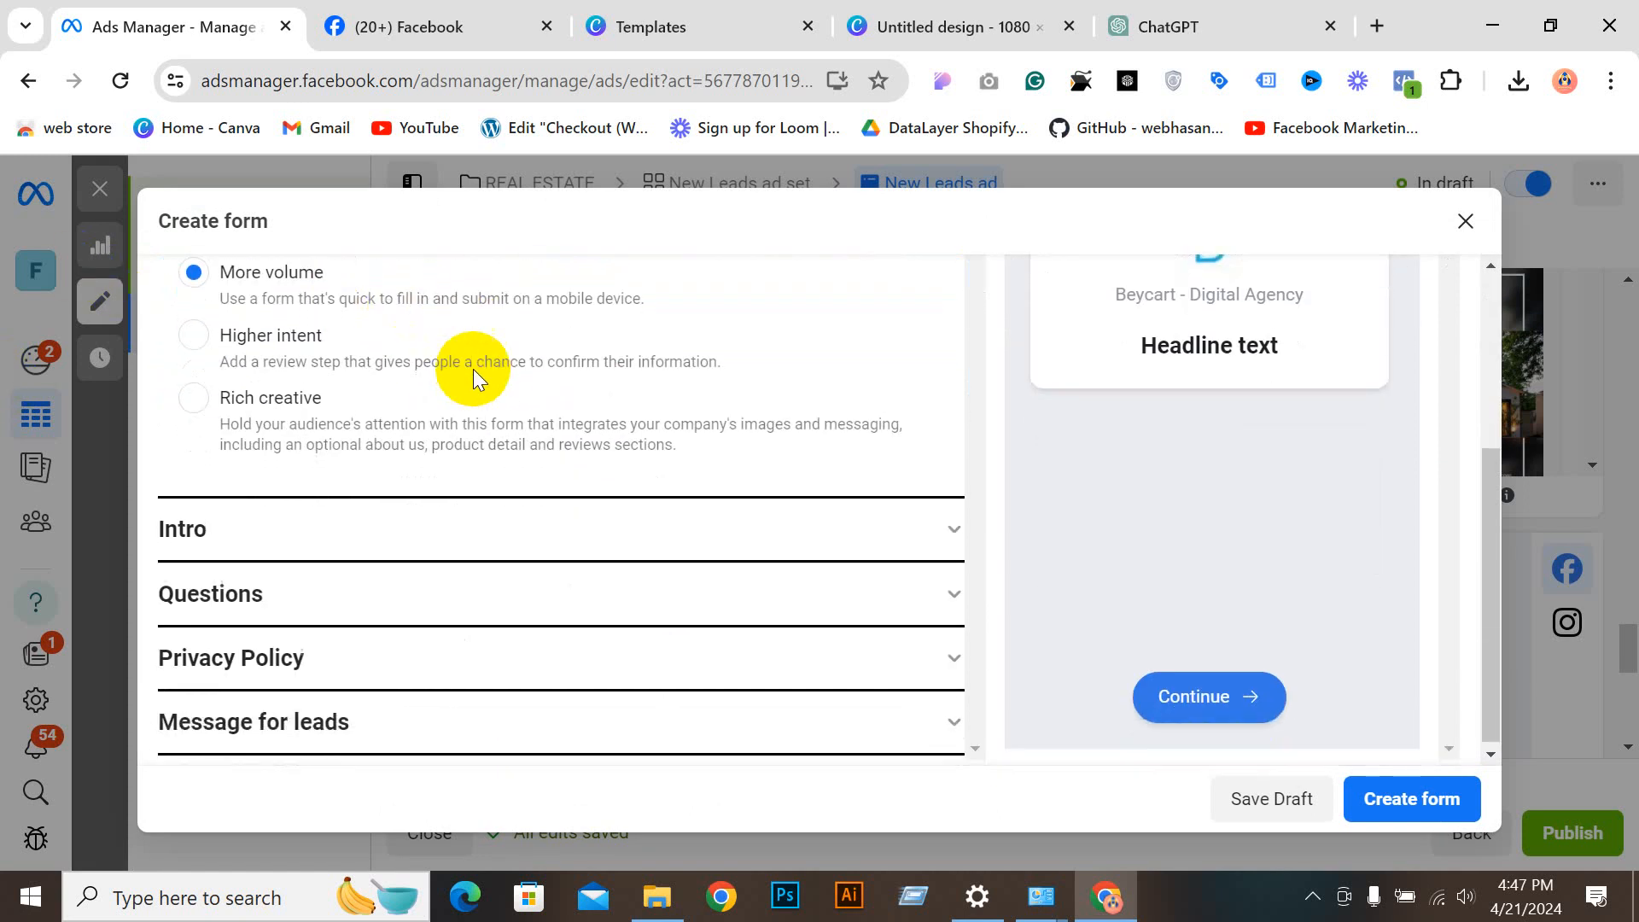
{"action": "left_click", "coordinate": [434, 525]}
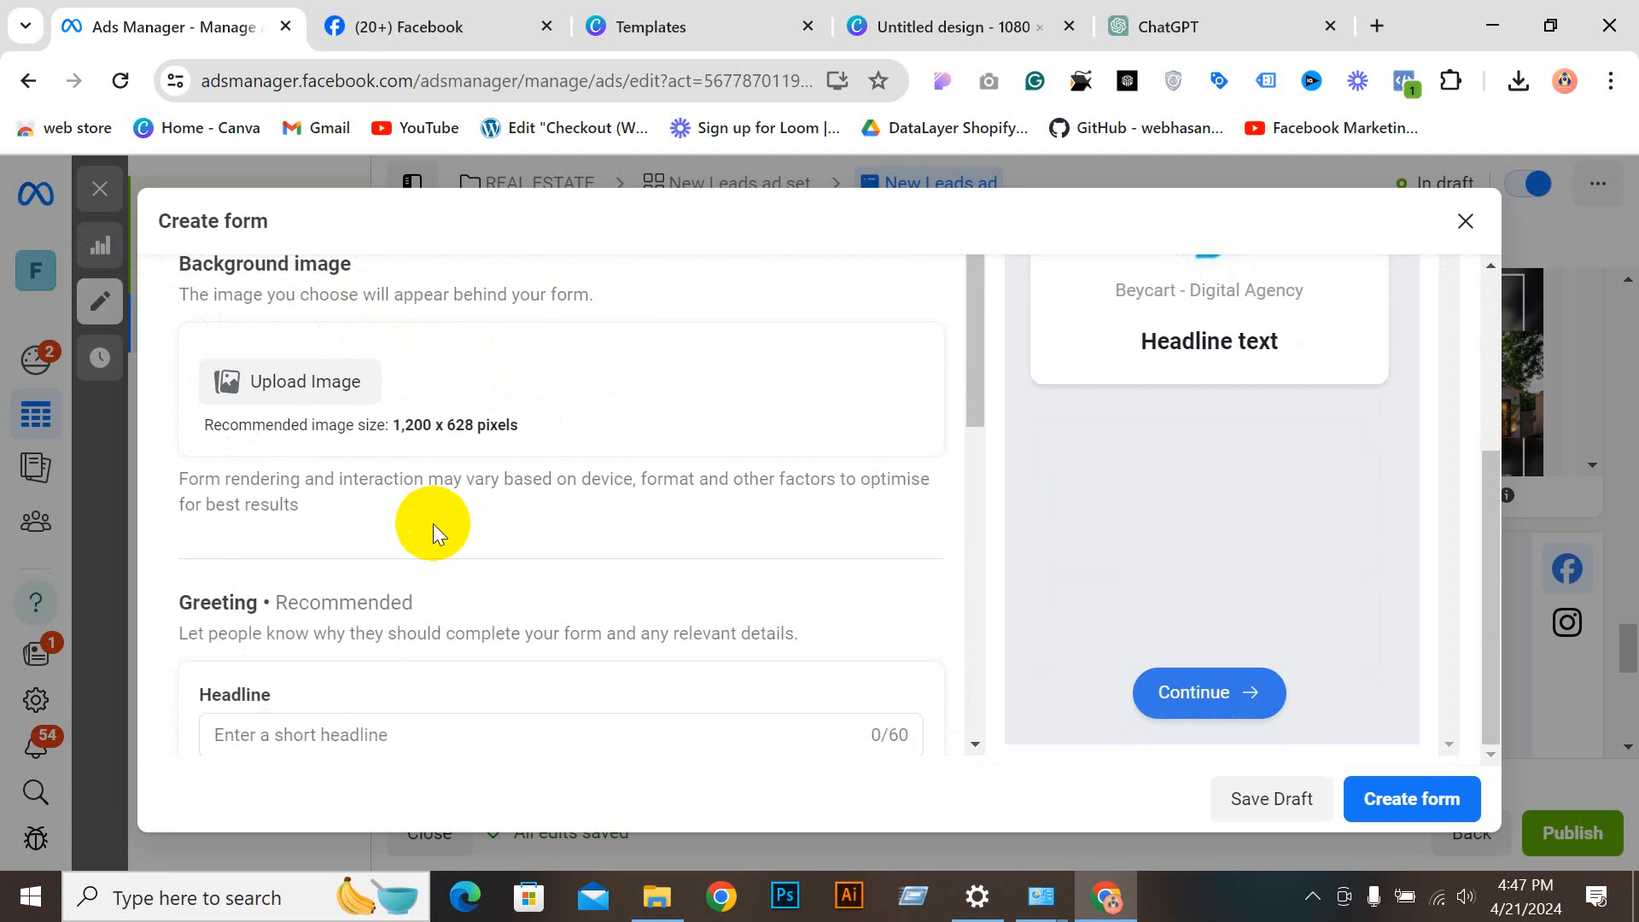
{"action": "scroll", "coordinate": [452, 495], "scroll_direction": "down", "scroll_amount": 3}
{"action": "scroll", "coordinate": [444, 525], "scroll_direction": "down", "scroll_amount": 1}
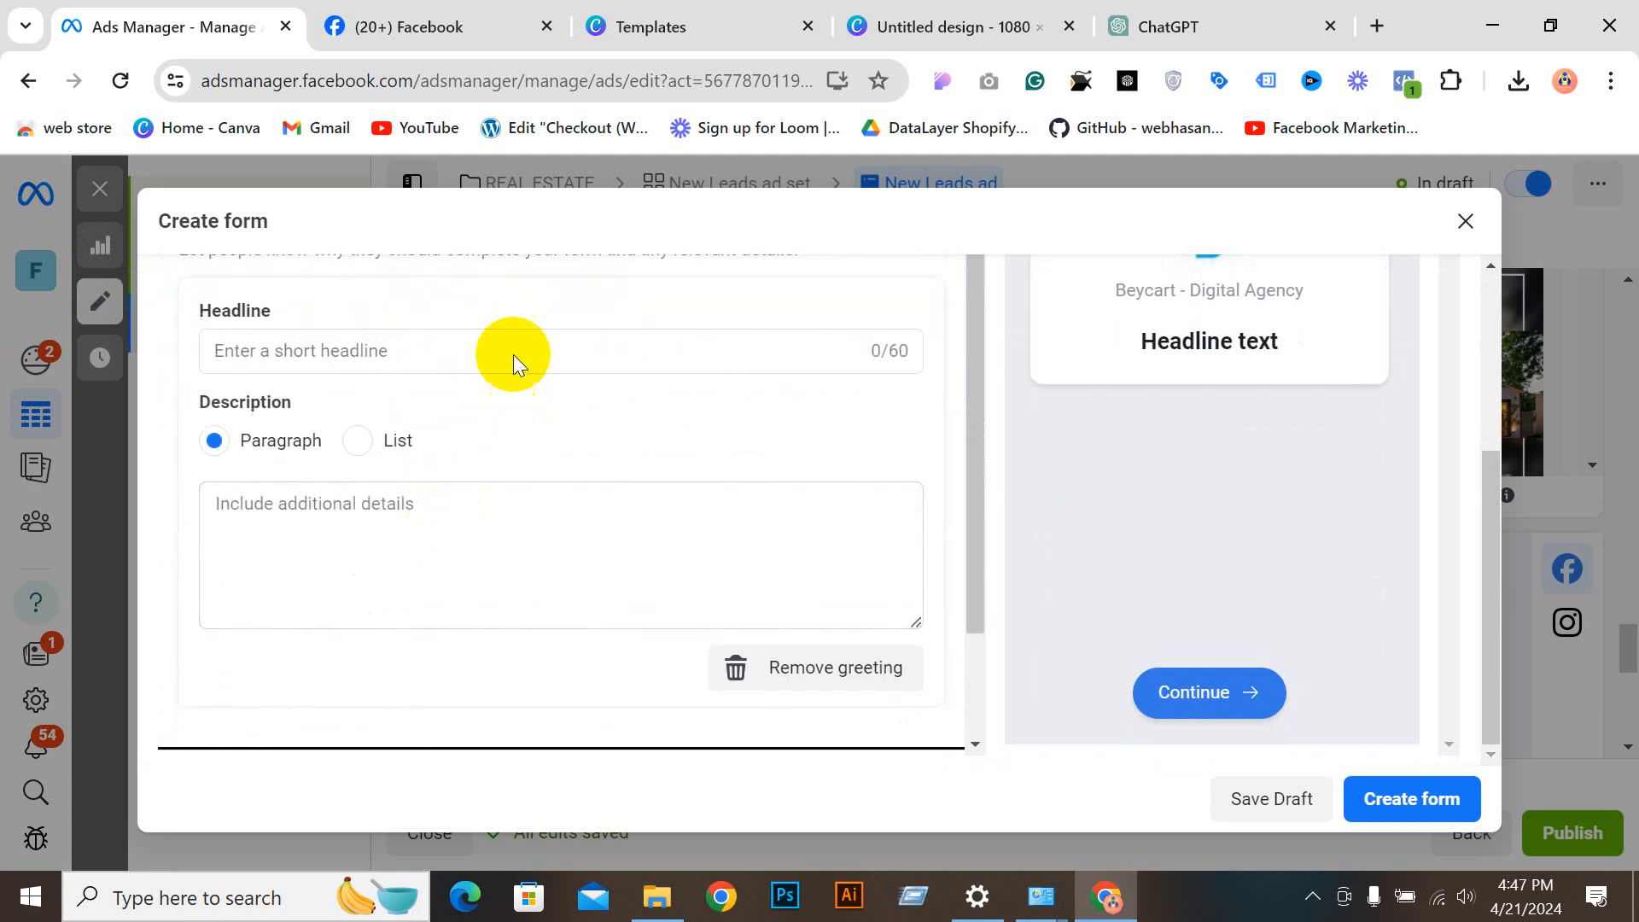
{"action": "left_click", "coordinate": [486, 351]}
{"action": "scroll", "coordinate": [705, 418], "scroll_direction": "up", "scroll_amount": 1}
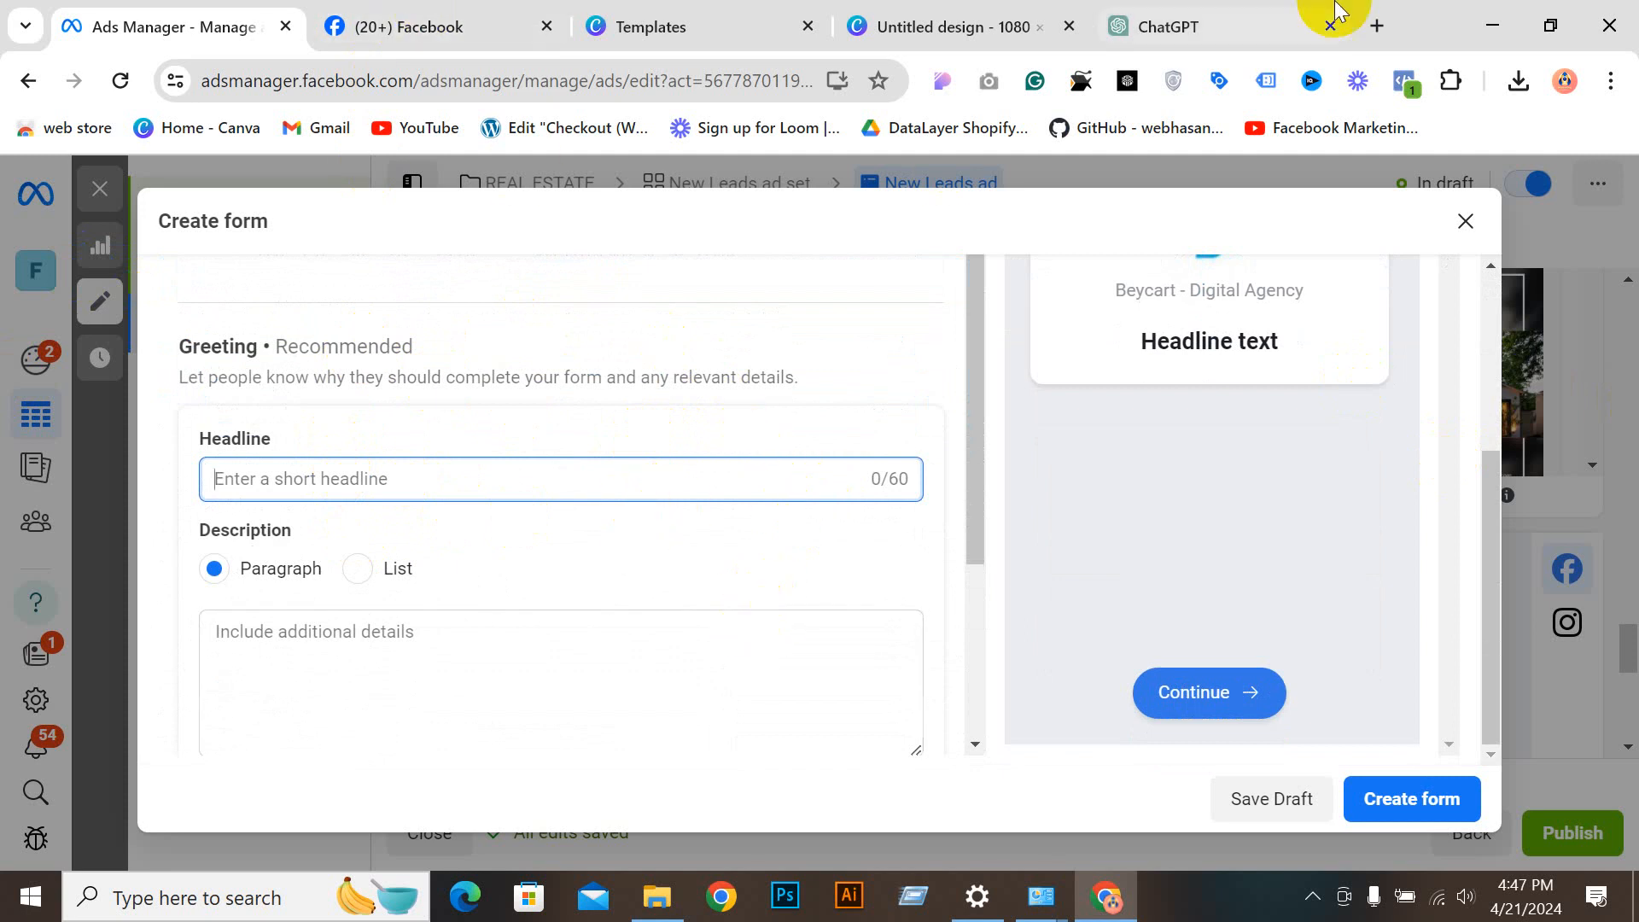
Step: Switch to ChatGPT and submit the prompt "FACEBOOK LEAD ADS FROM TEXT IDEA" in the existing home-sale conversation
{"action": "left_click", "coordinate": [1190, 21]}
{"action": "left_click", "coordinate": [845, 515]}
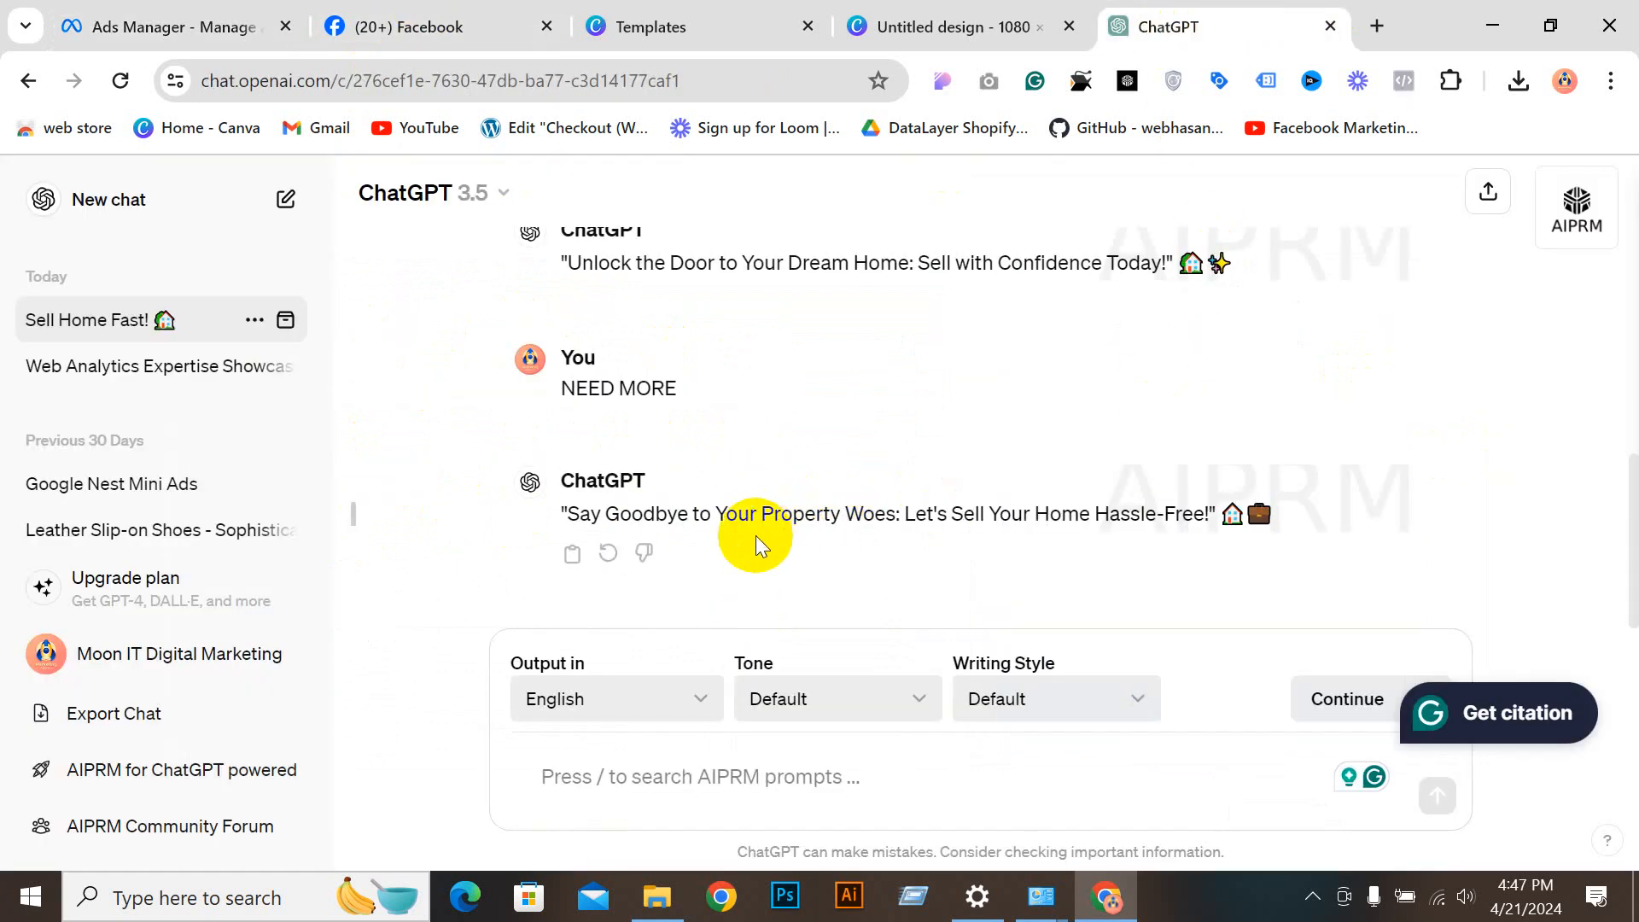
{"action": "scroll", "coordinate": [786, 463], "scroll_direction": "up", "scroll_amount": 5}
{"action": "scroll", "coordinate": [806, 428], "scroll_direction": "down", "scroll_amount": 3}
{"action": "scroll", "coordinate": [806, 429], "scroll_direction": "down", "scroll_amount": 1}
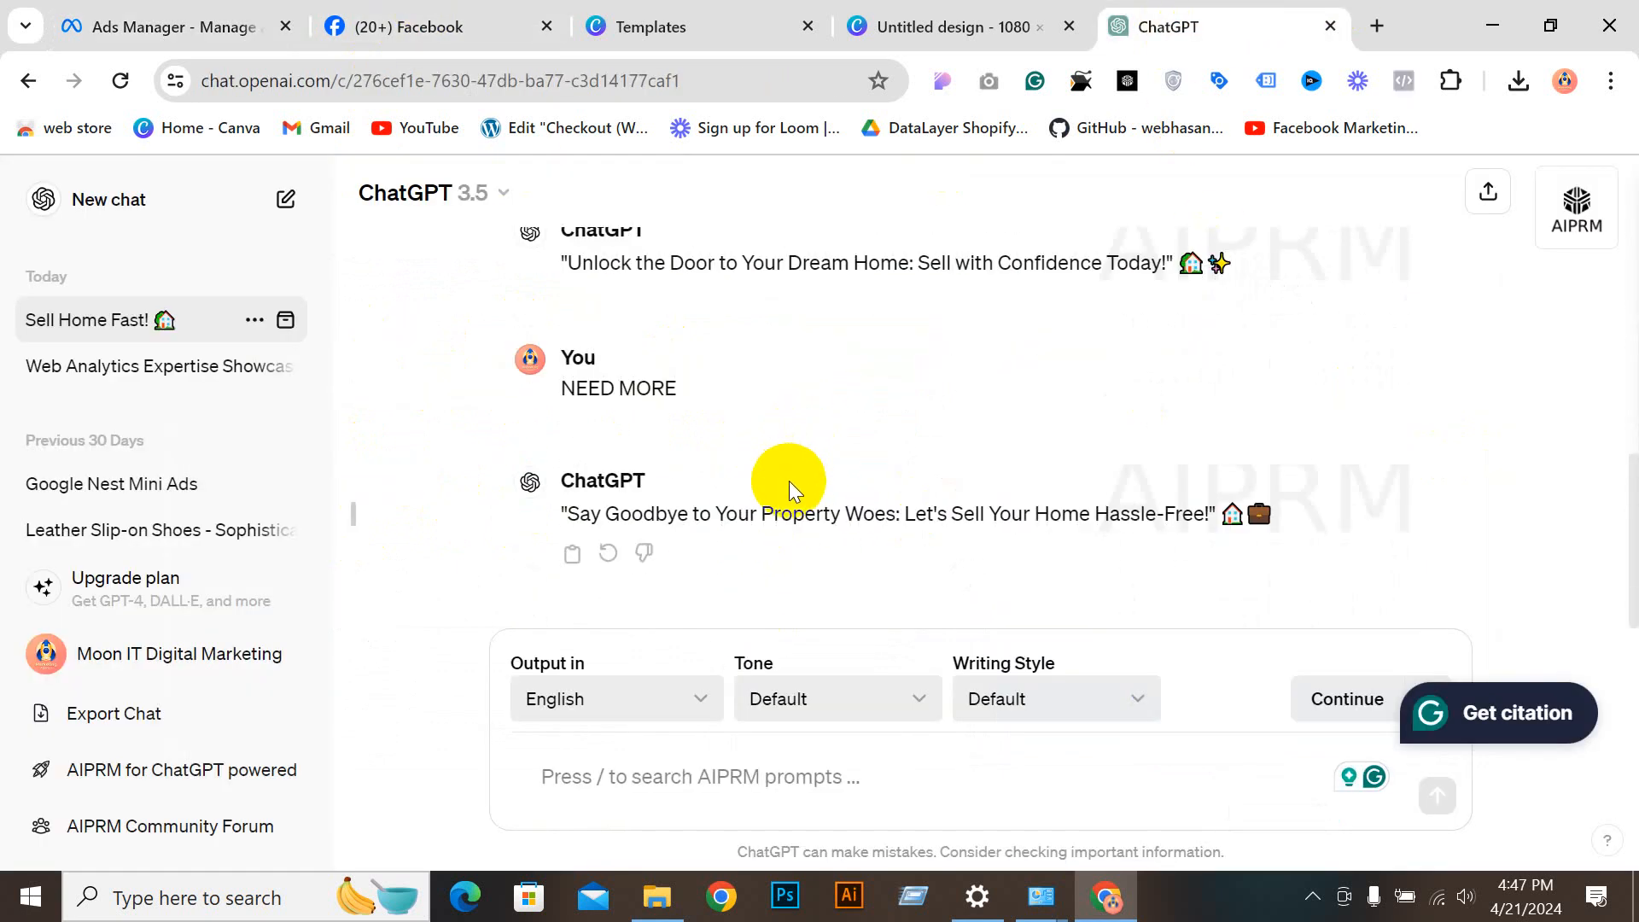
{"action": "left_click", "coordinate": [778, 802]}
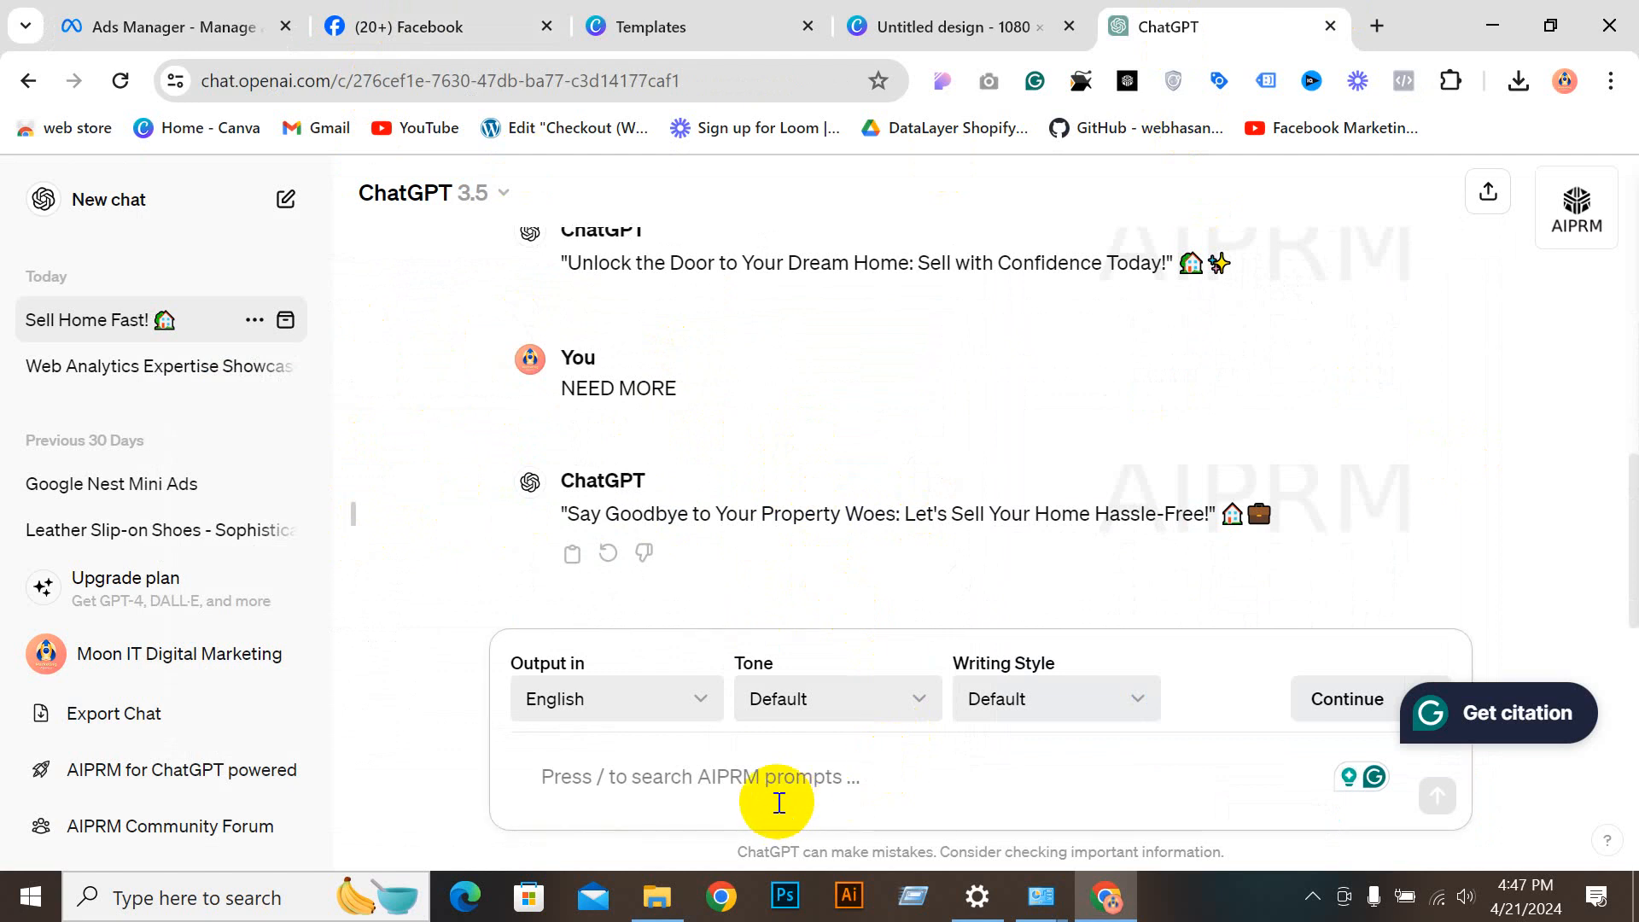
{"action": "type", "text": "FACEBOOK LEAD ADS FROM TEXT IDEA"}
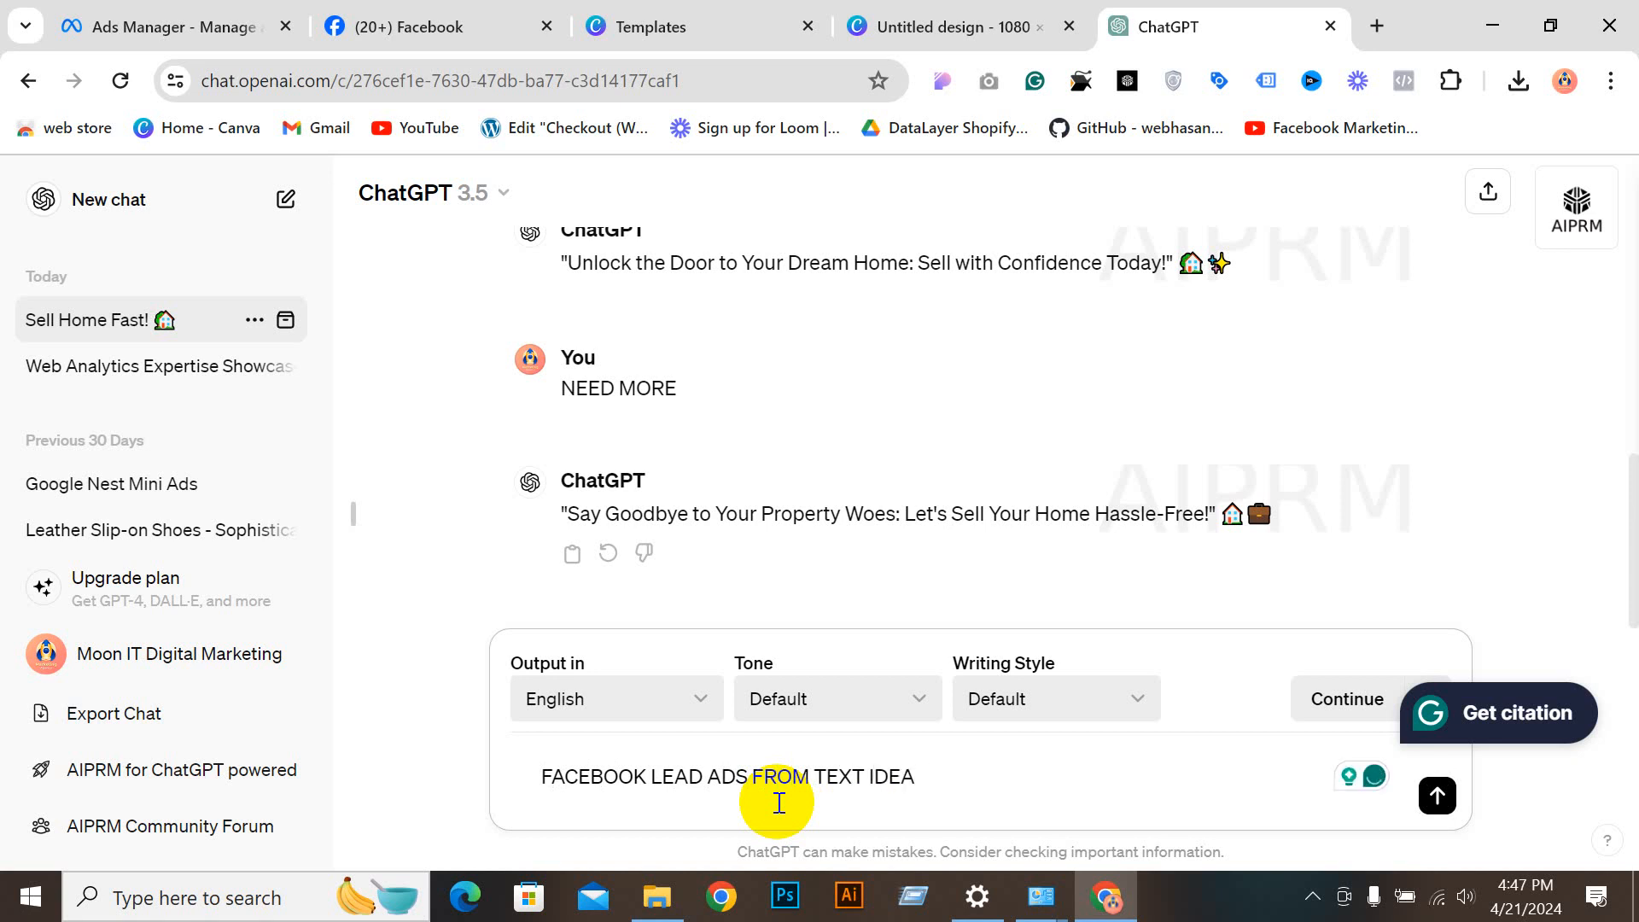
{"action": "key", "text": "Return"}
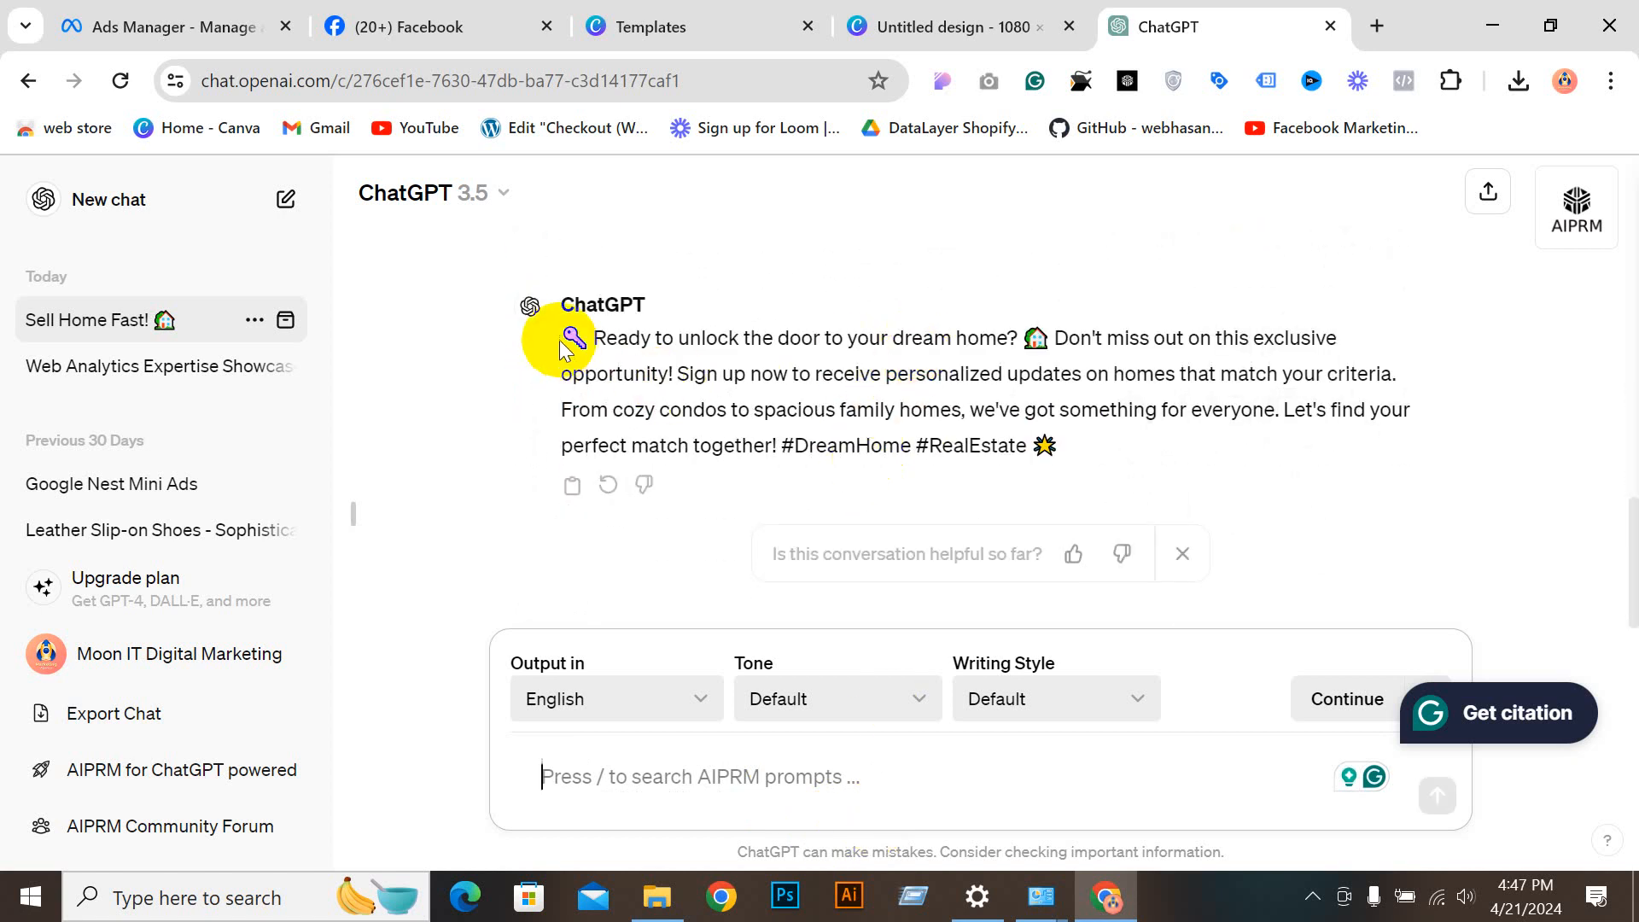
Step: Copy "Ready to unlock the door to your dream home?" with its emojis from ChatGPT's reply into the Ads Manager form's greeting headline
{"action": "left_click_drag", "start_coordinate": [559, 338], "coordinate": [1036, 339]}
{"action": "right_click", "coordinate": [1036, 342]}
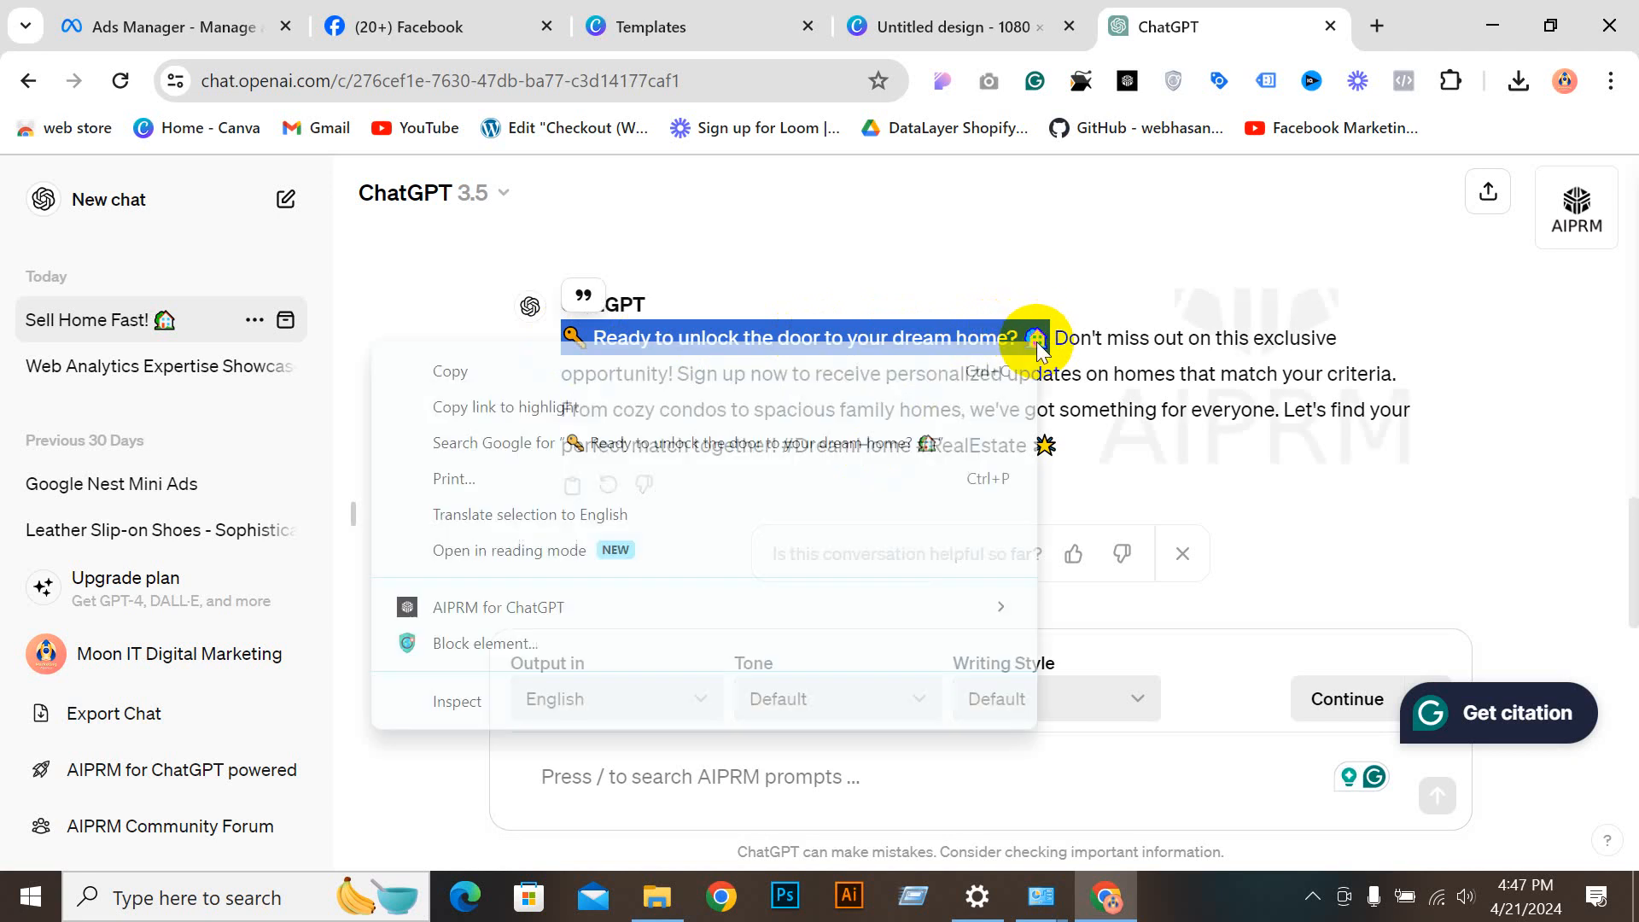
{"action": "left_click", "coordinate": [647, 376]}
{"action": "left_click", "coordinate": [683, 27]}
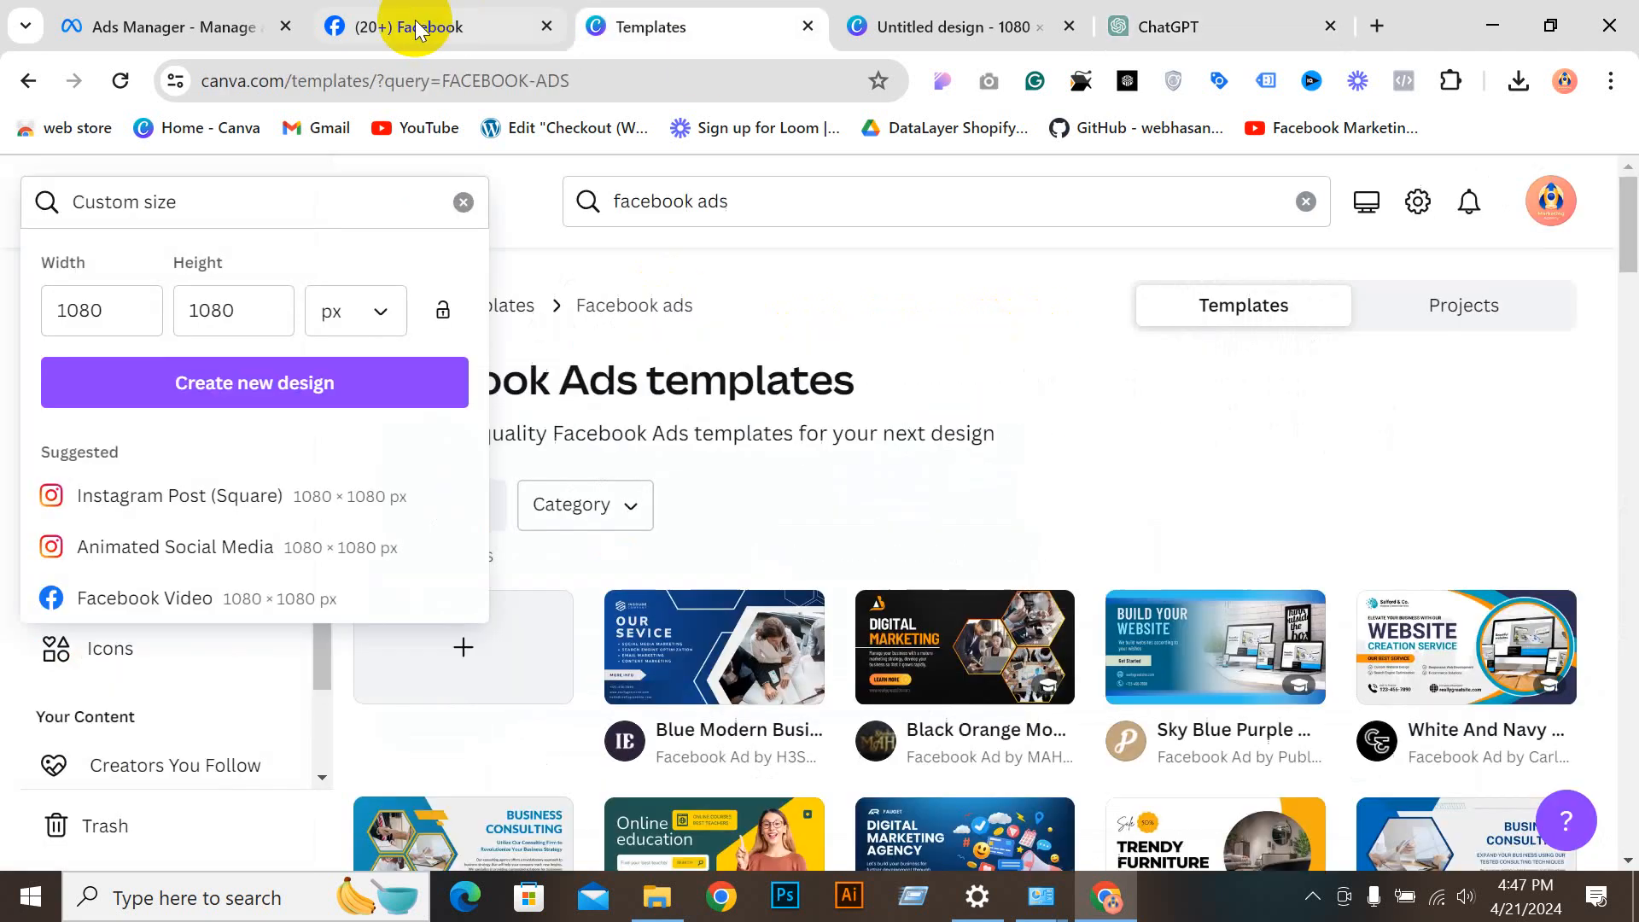
{"action": "left_click", "coordinate": [139, 17]}
{"action": "key", "text": "ctrl+v"}
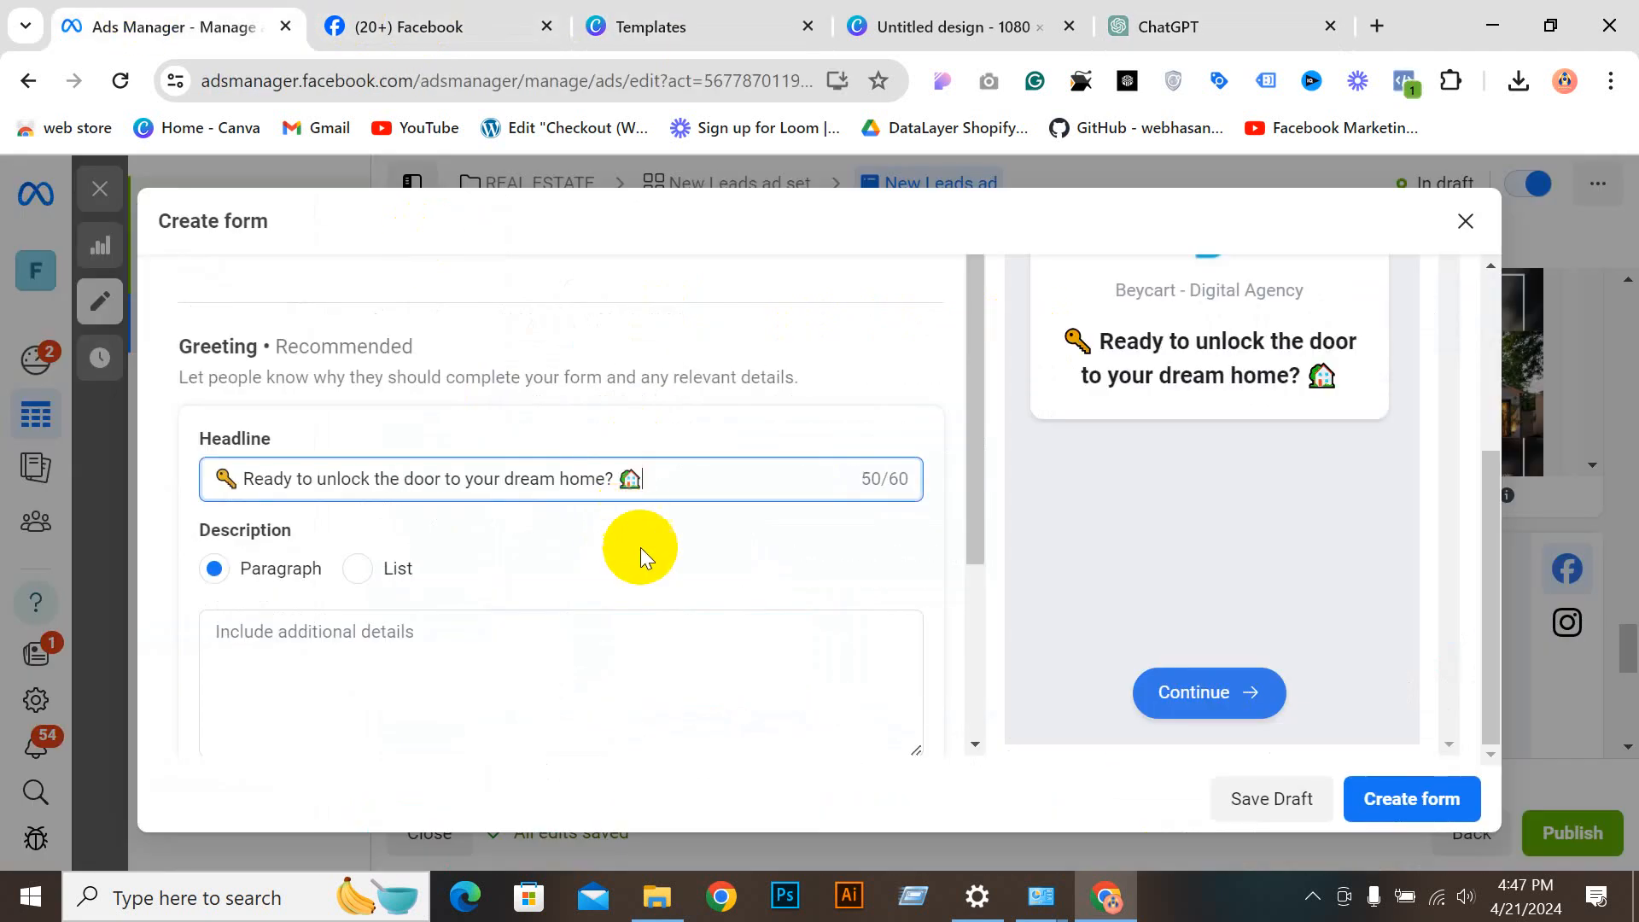
Step: Copy the rest of ChatGPT's reply, from "Don't miss out" through the hashtags, into the form's greeting description as a paragraph
{"action": "left_click", "coordinate": [743, 671]}
{"action": "scroll", "coordinate": [647, 403], "scroll_direction": "down", "scroll_amount": 4}
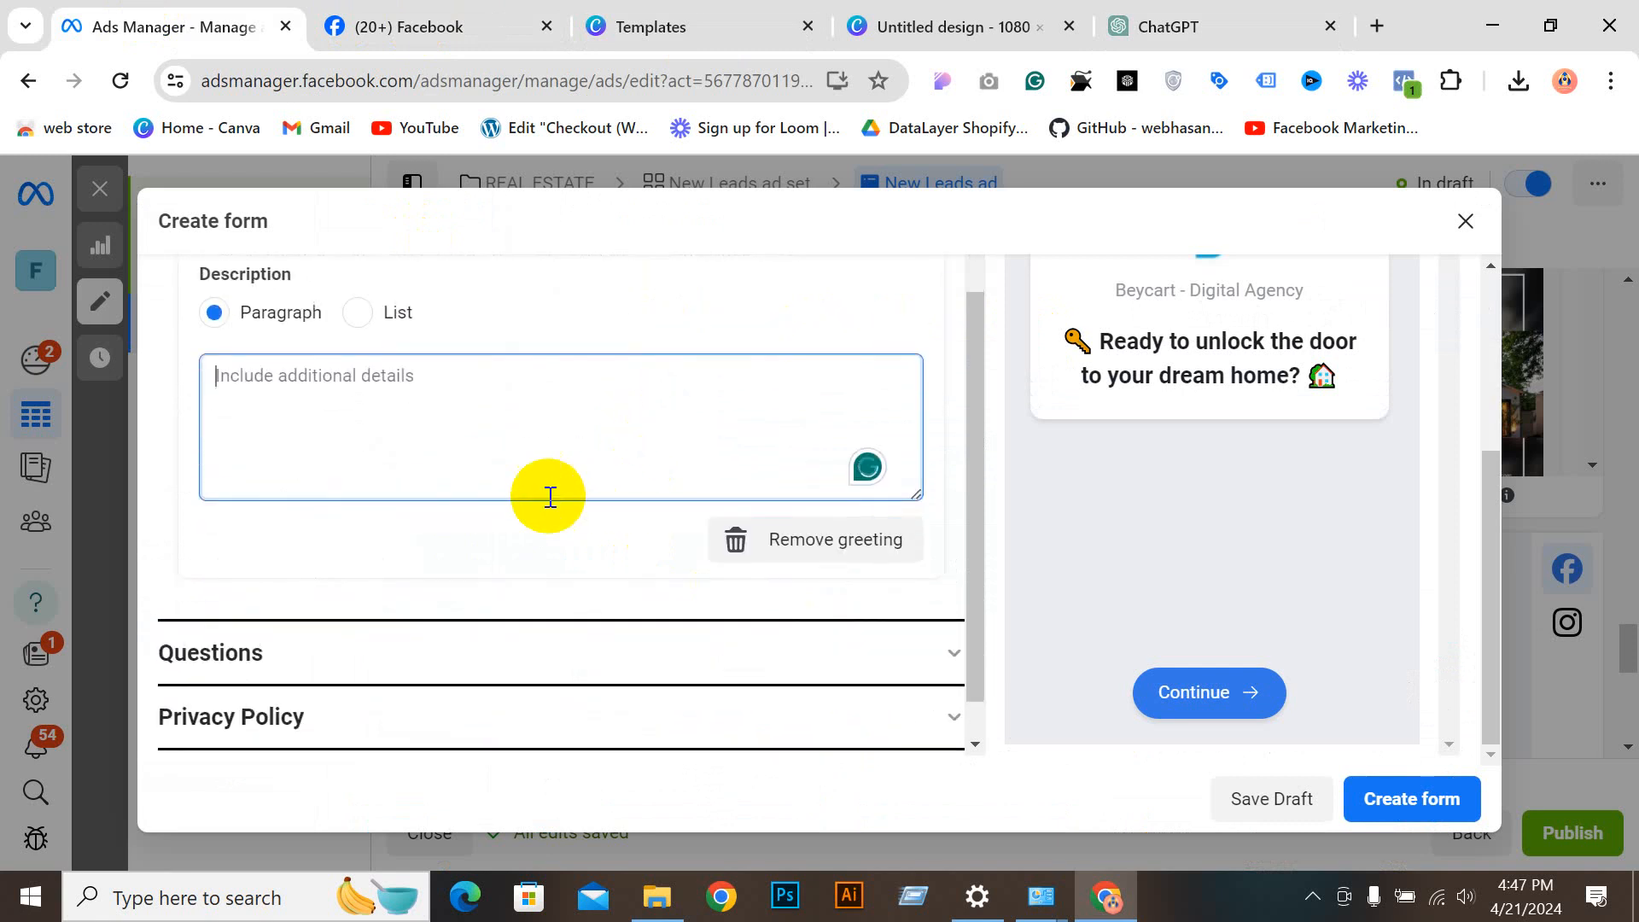
{"action": "left_click", "coordinate": [1163, 26]}
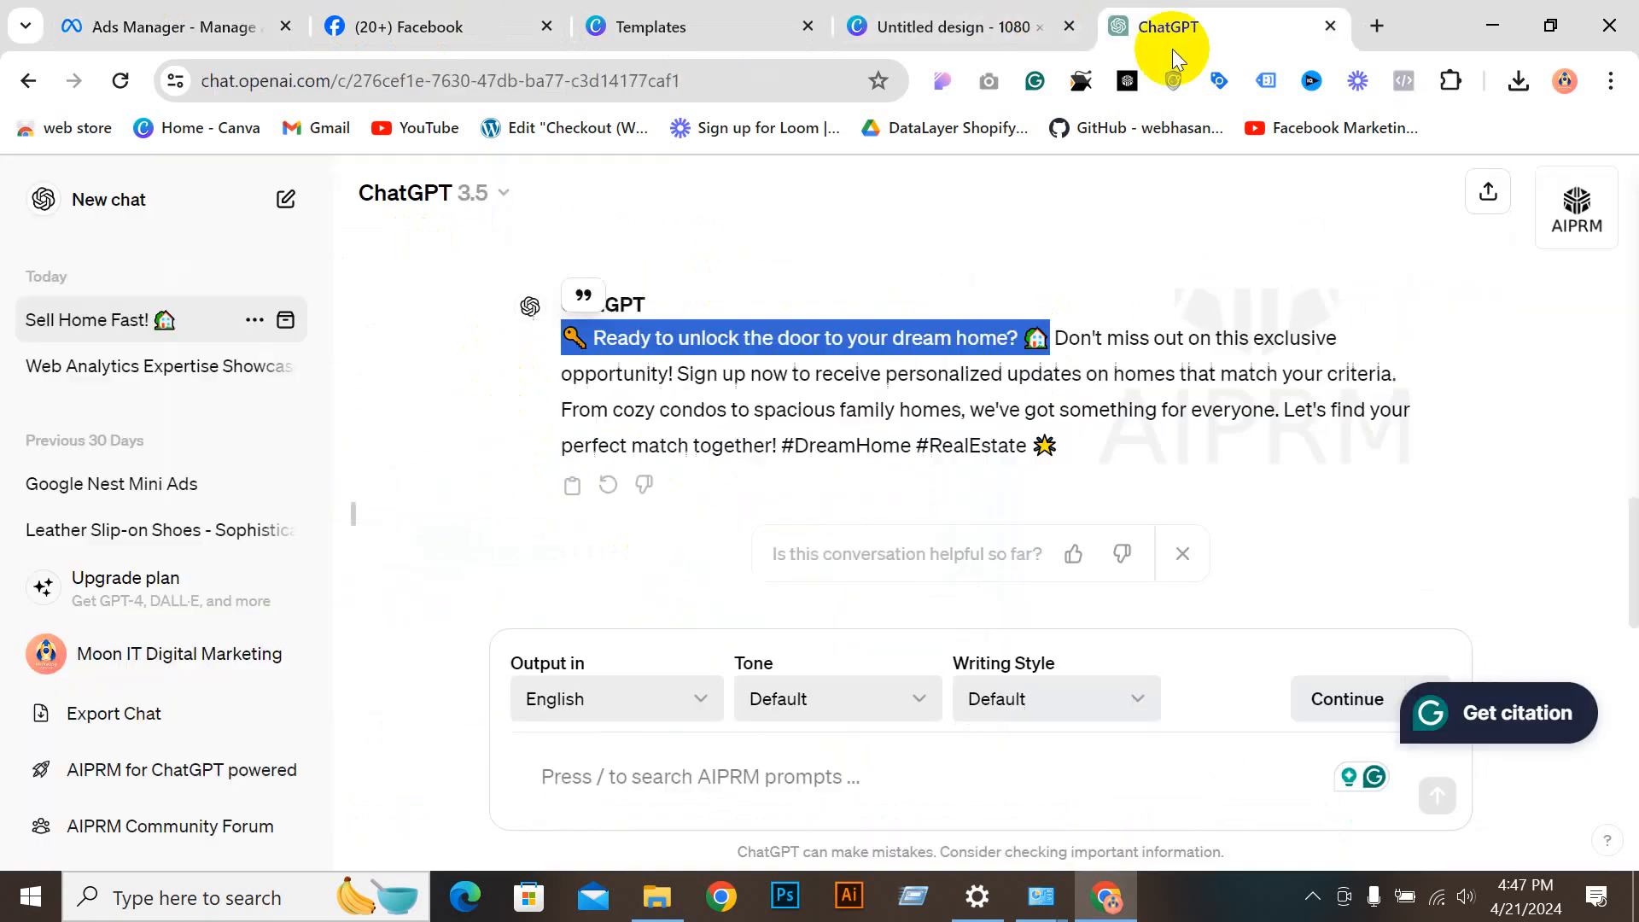
{"action": "left_click", "coordinate": [933, 382]}
{"action": "left_click_drag", "start_coordinate": [1049, 333], "coordinate": [1274, 447]}
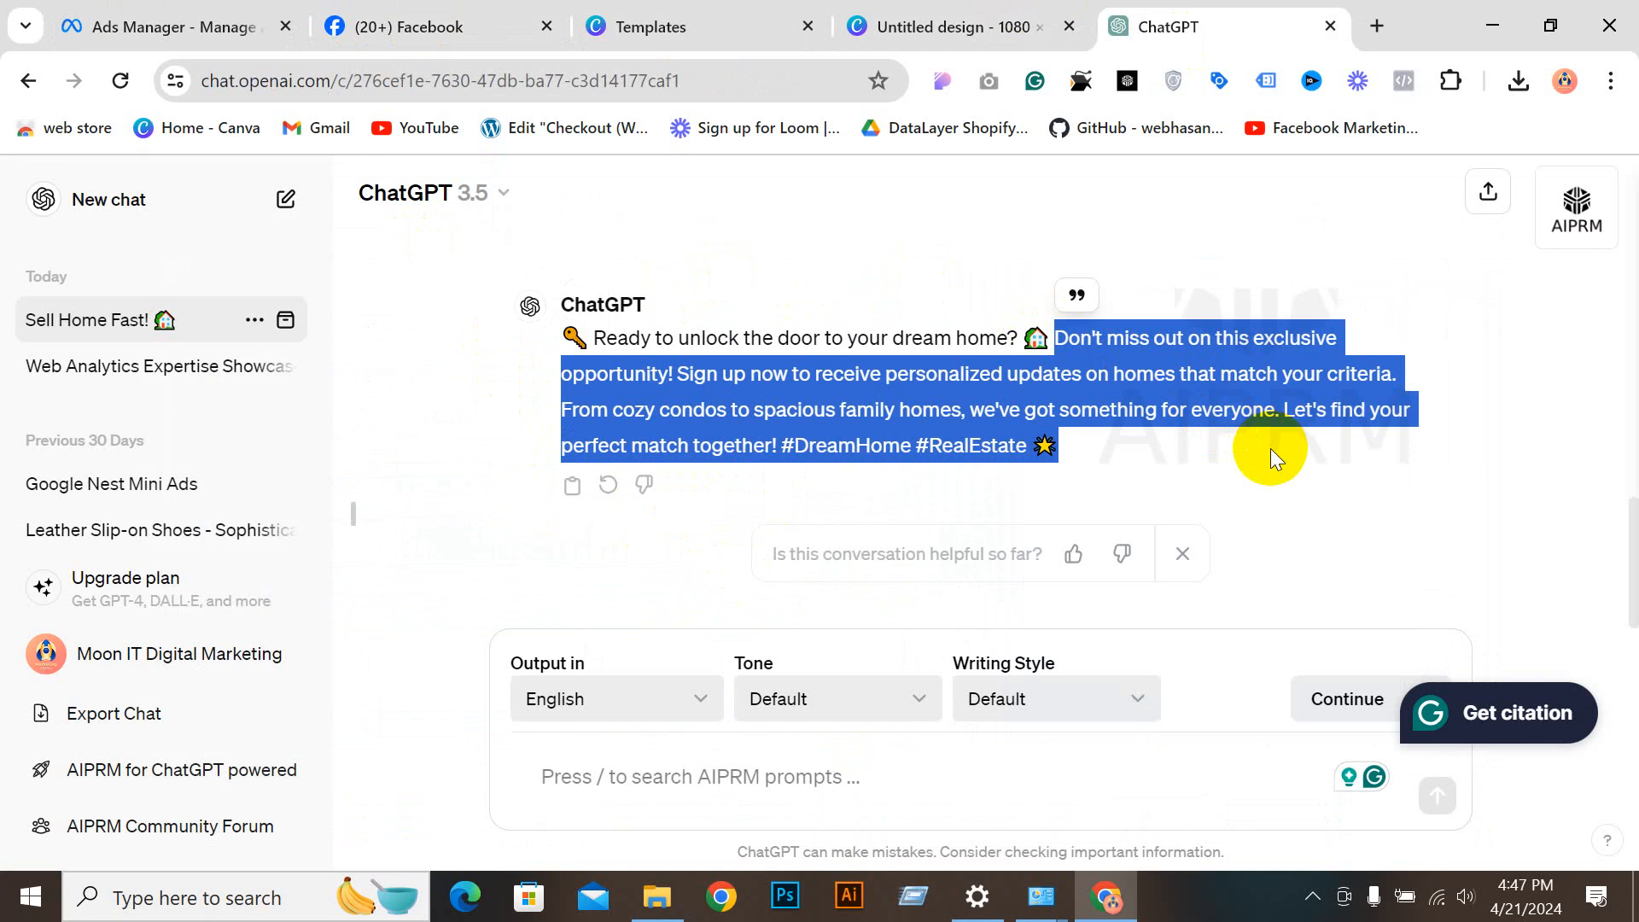
{"action": "left_click", "coordinate": [651, 24]}
{"action": "left_click", "coordinate": [455, 10]}
{"action": "left_click", "coordinate": [171, 27]}
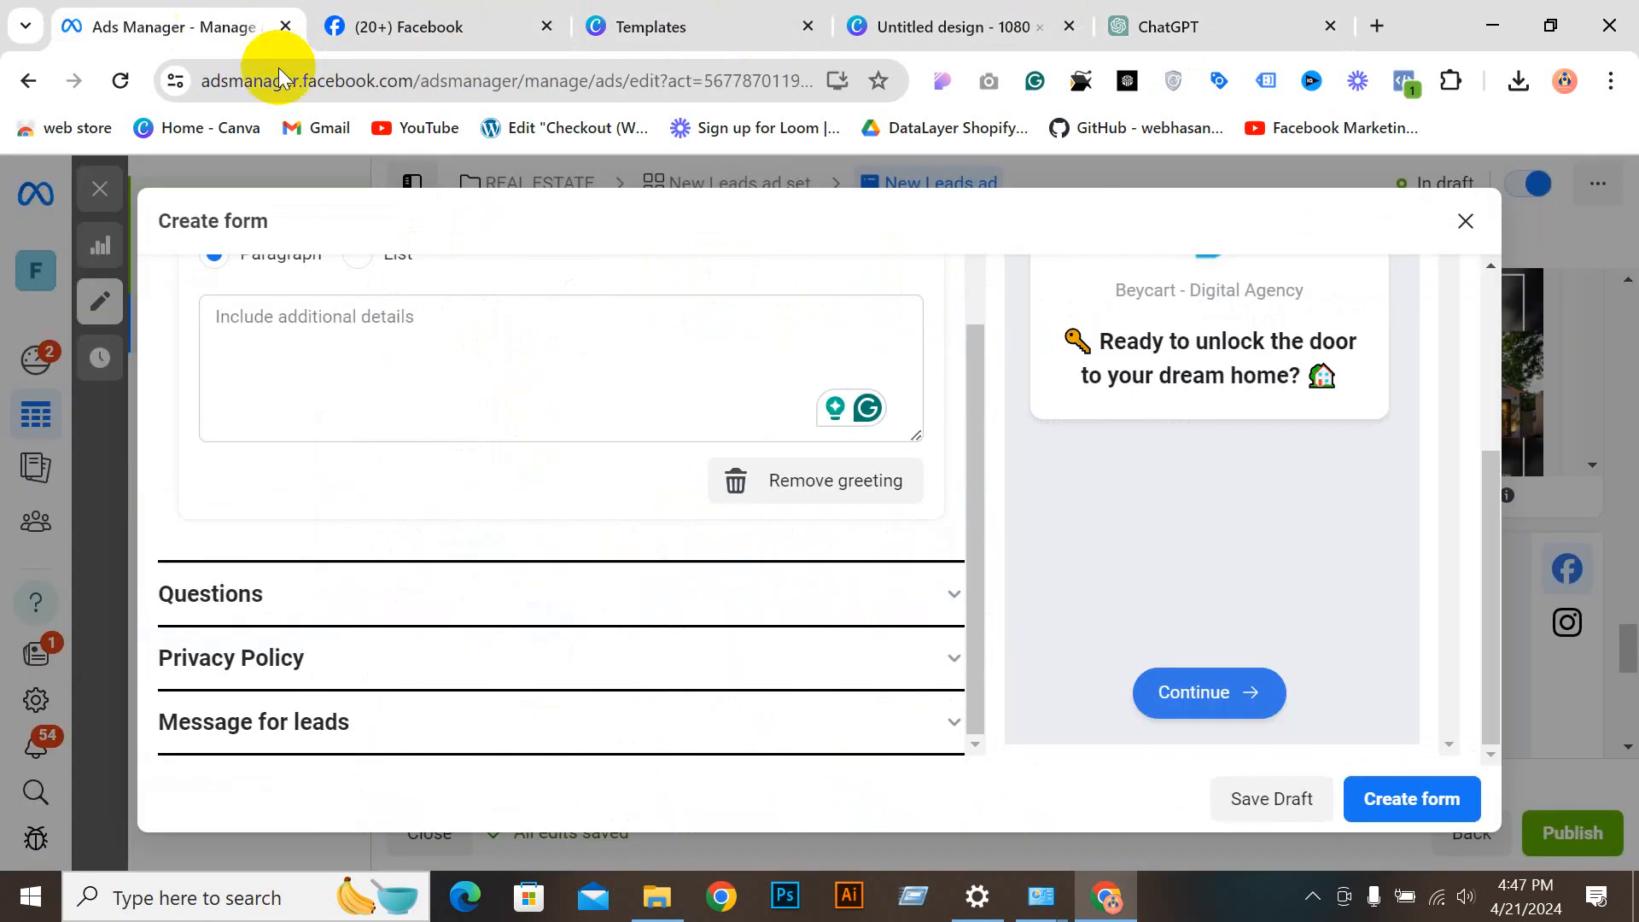
{"action": "left_click", "coordinate": [654, 390]}
{"action": "key", "text": "ctrl+v"}
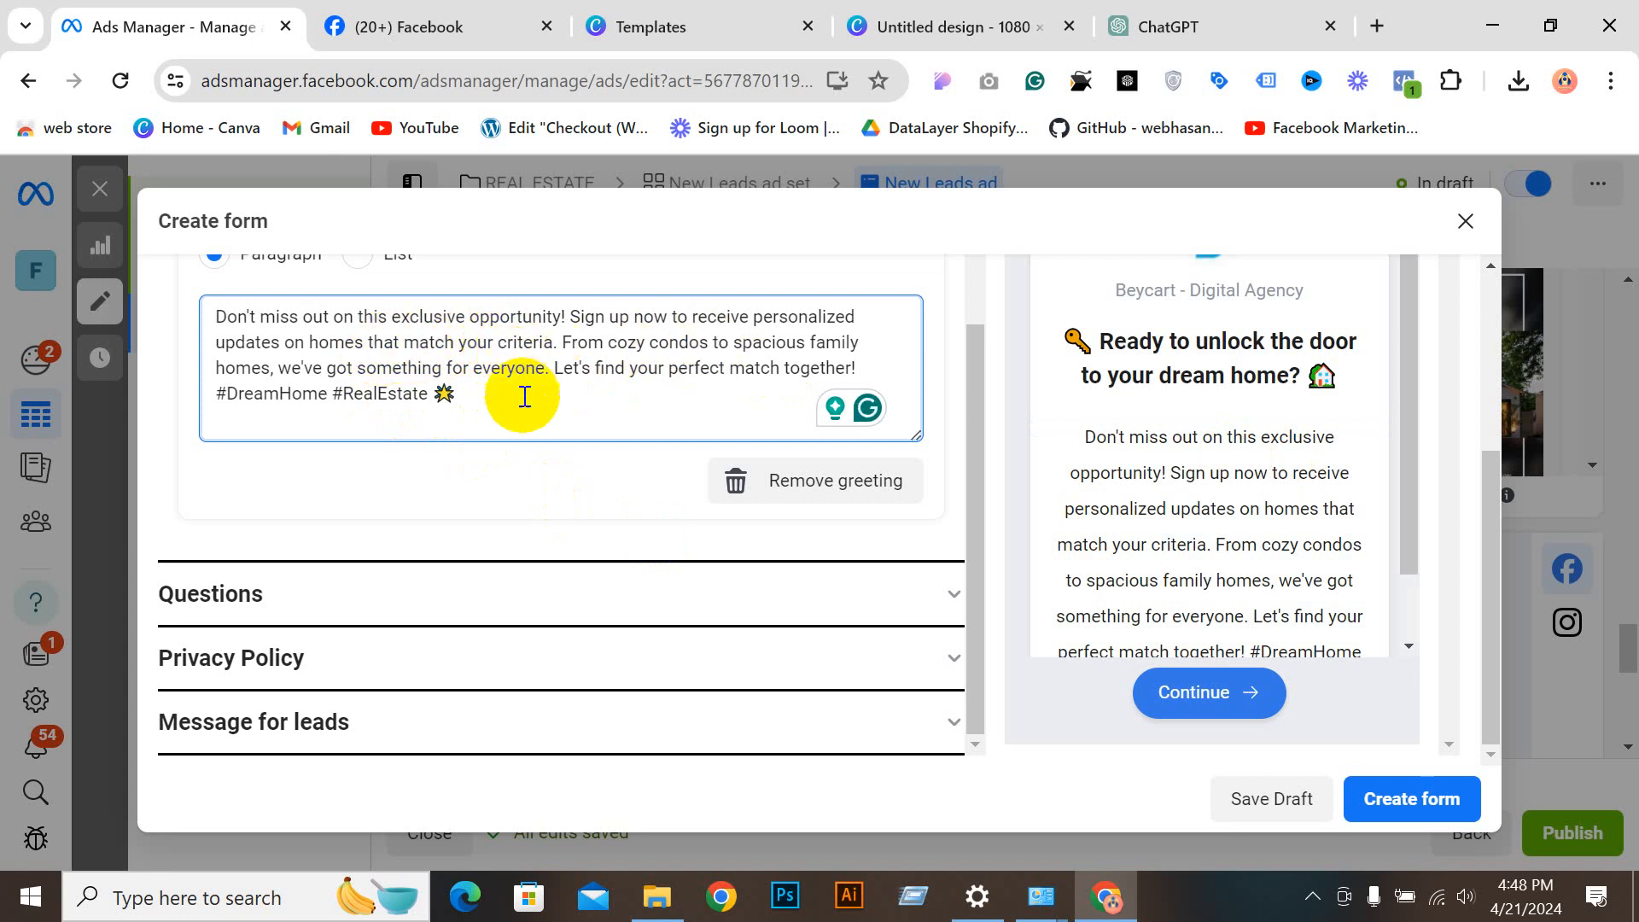
{"action": "scroll", "coordinate": [1338, 468], "scroll_direction": "down", "scroll_amount": 1}
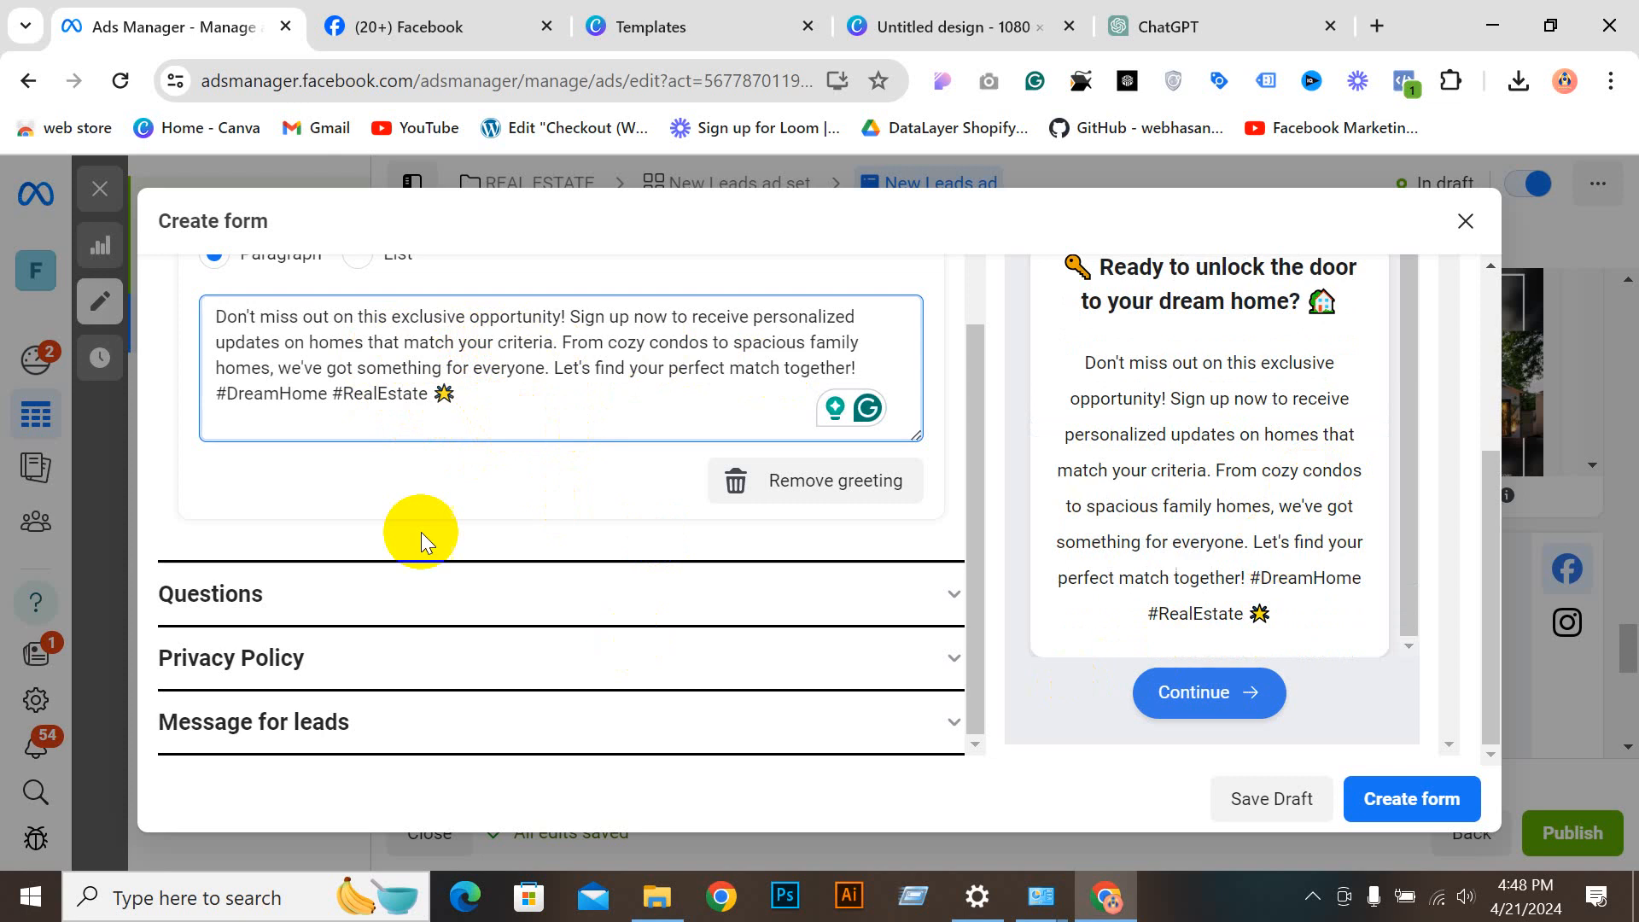
Step: Expand the form's Questions section and add the Phone number contact field to the prefill questions
{"action": "left_click", "coordinate": [692, 592]}
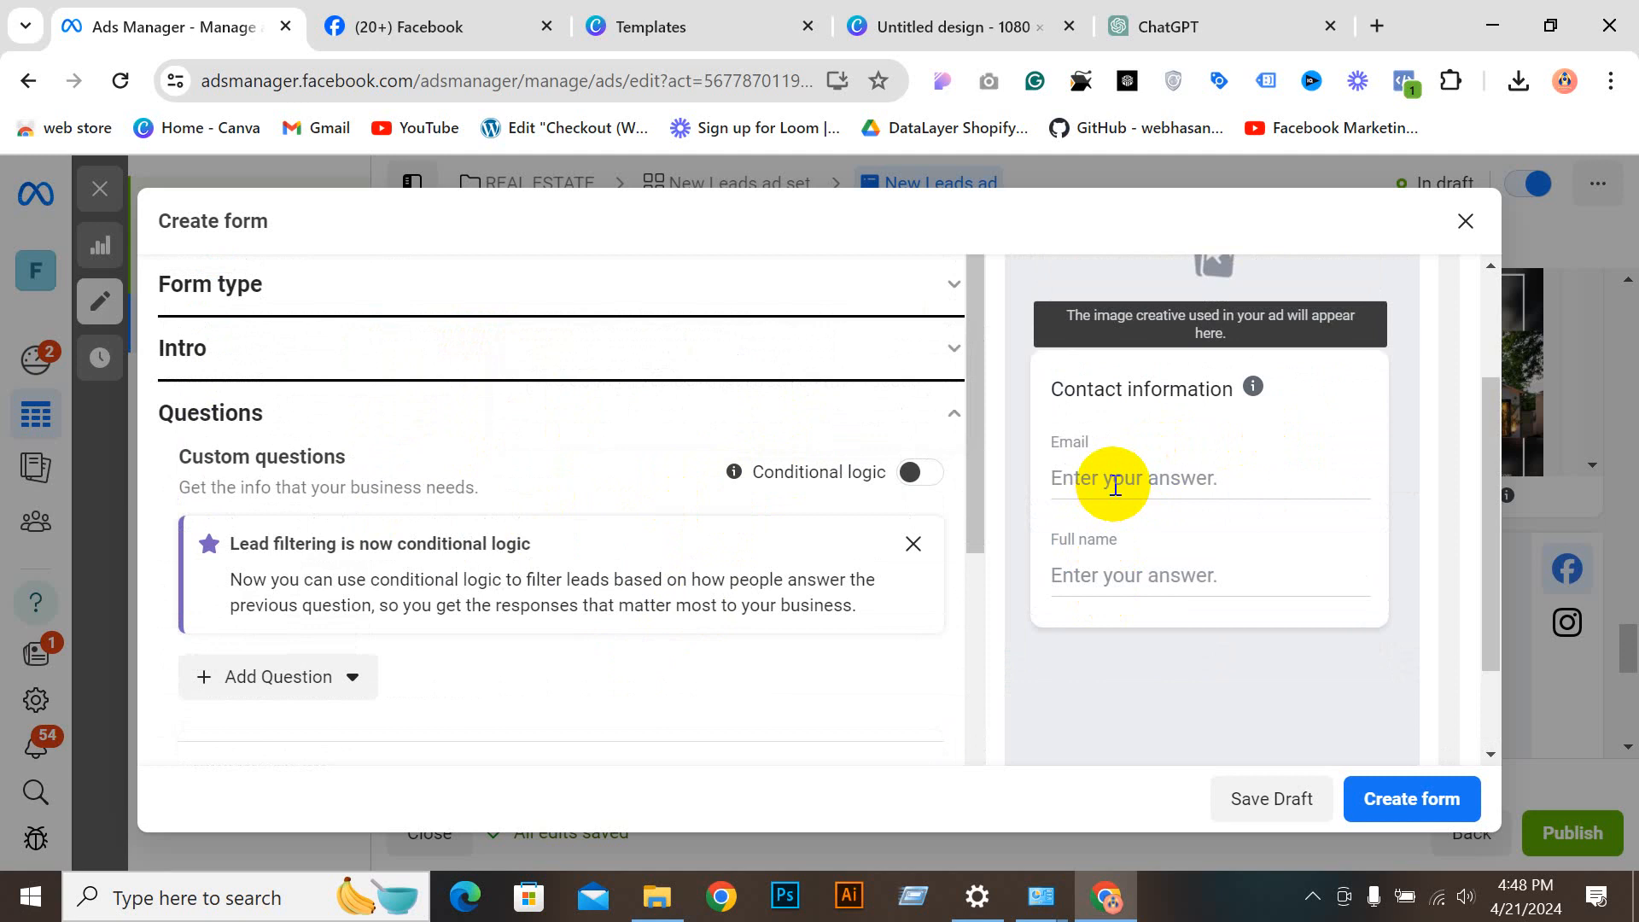
{"action": "scroll", "coordinate": [649, 461], "scroll_direction": "down", "scroll_amount": 8}
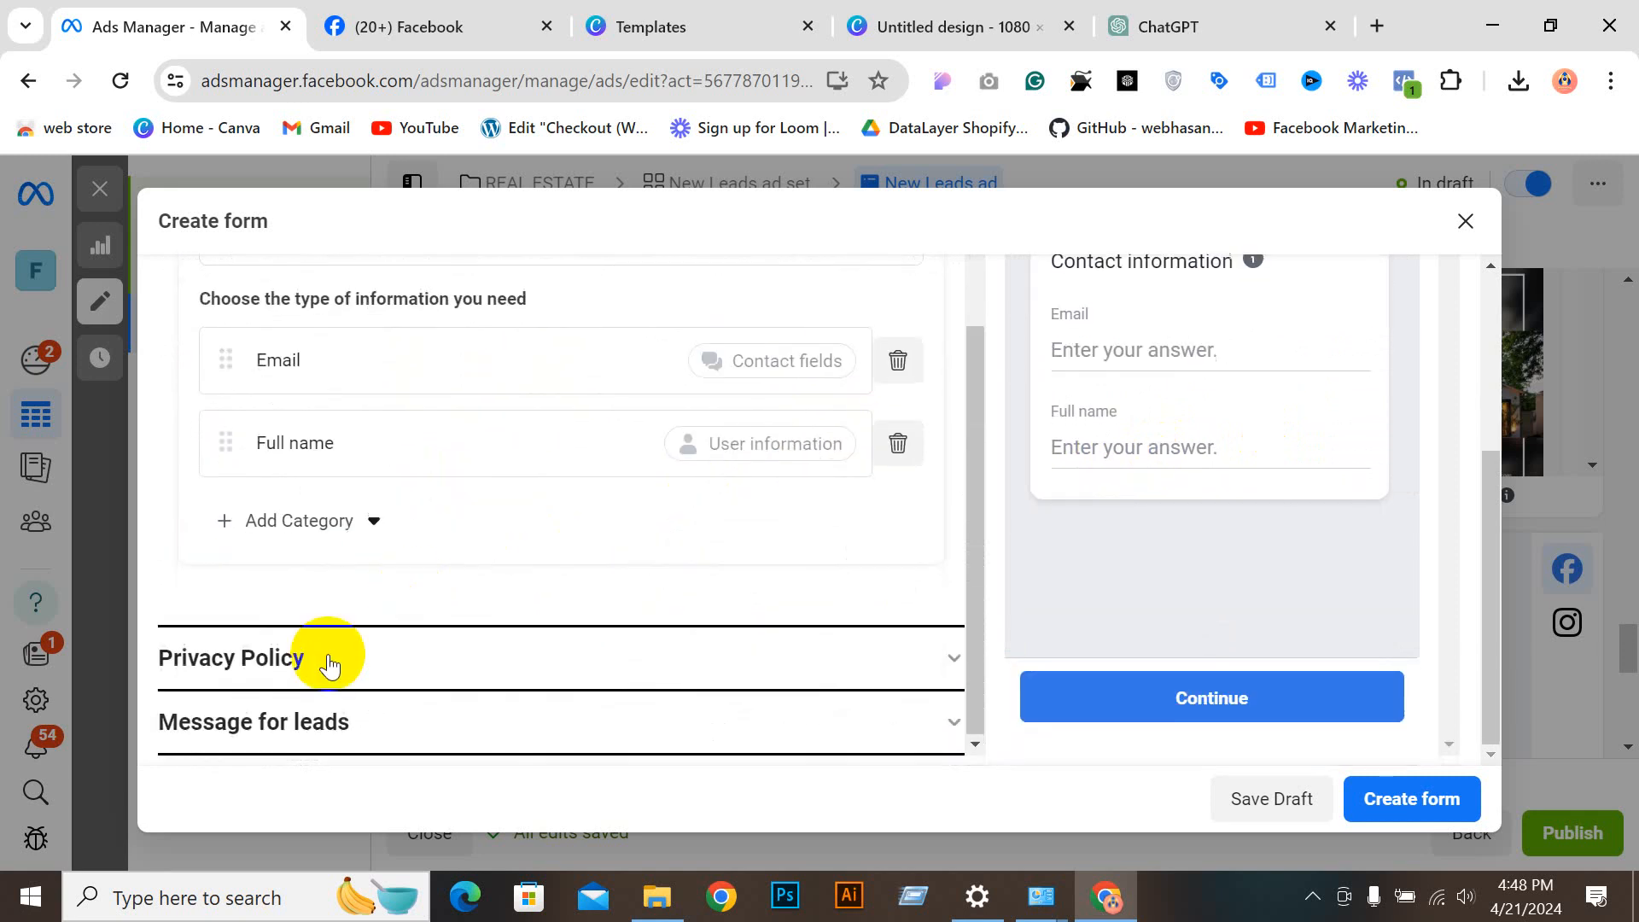
{"action": "left_click", "coordinate": [320, 523]}
{"action": "mouse_move", "coordinate": [309, 589]}
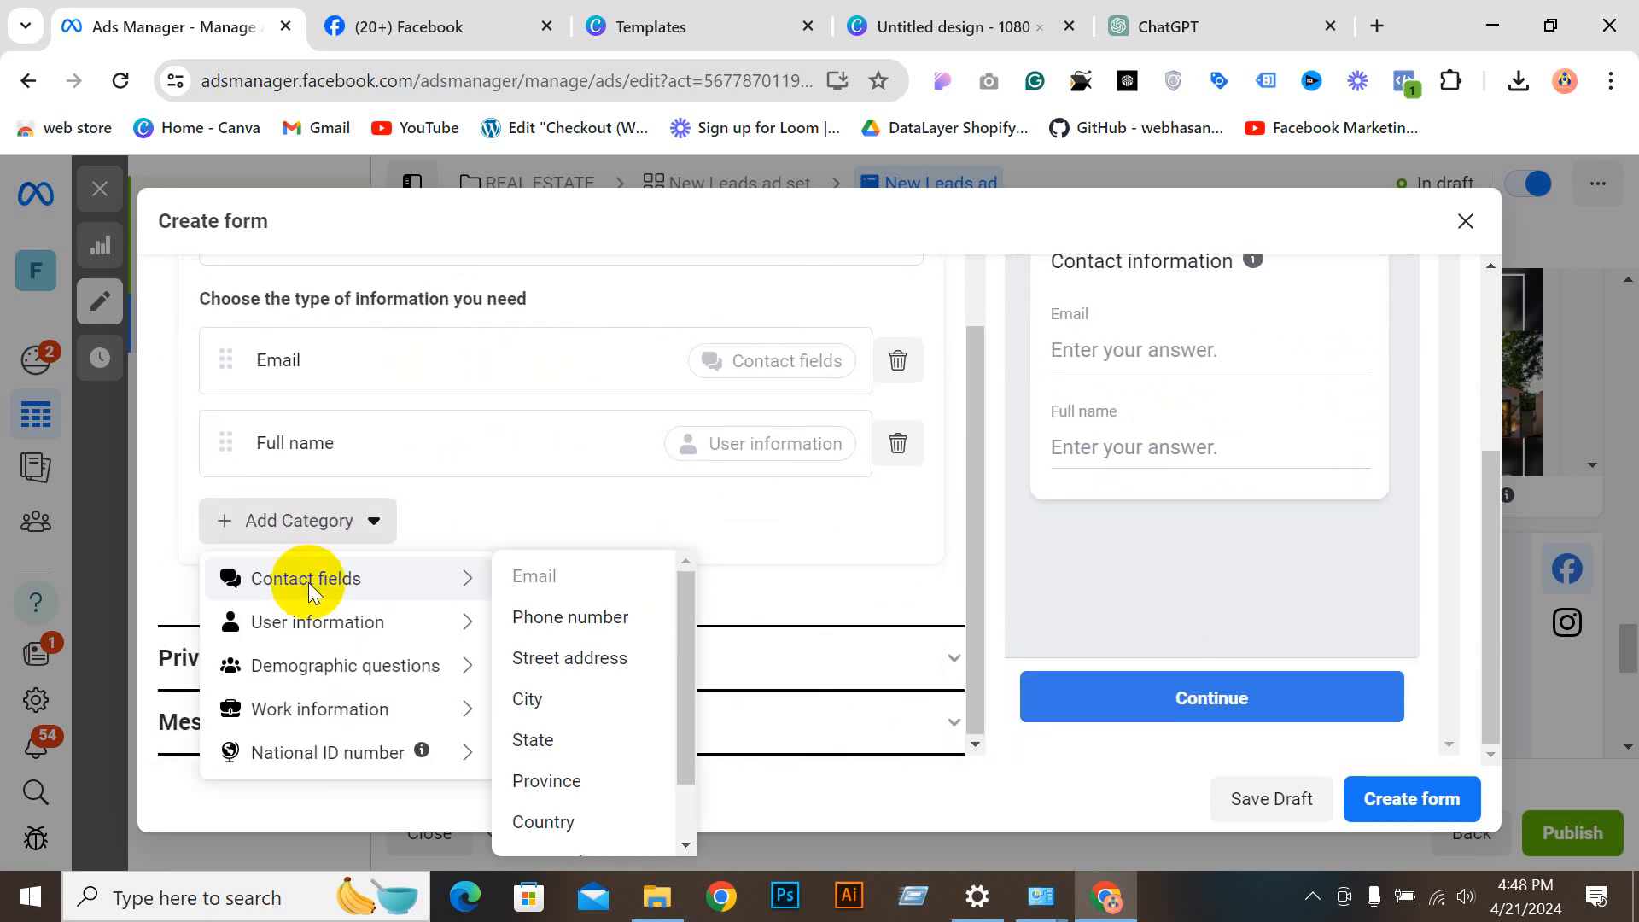
{"action": "left_click", "coordinate": [610, 621]}
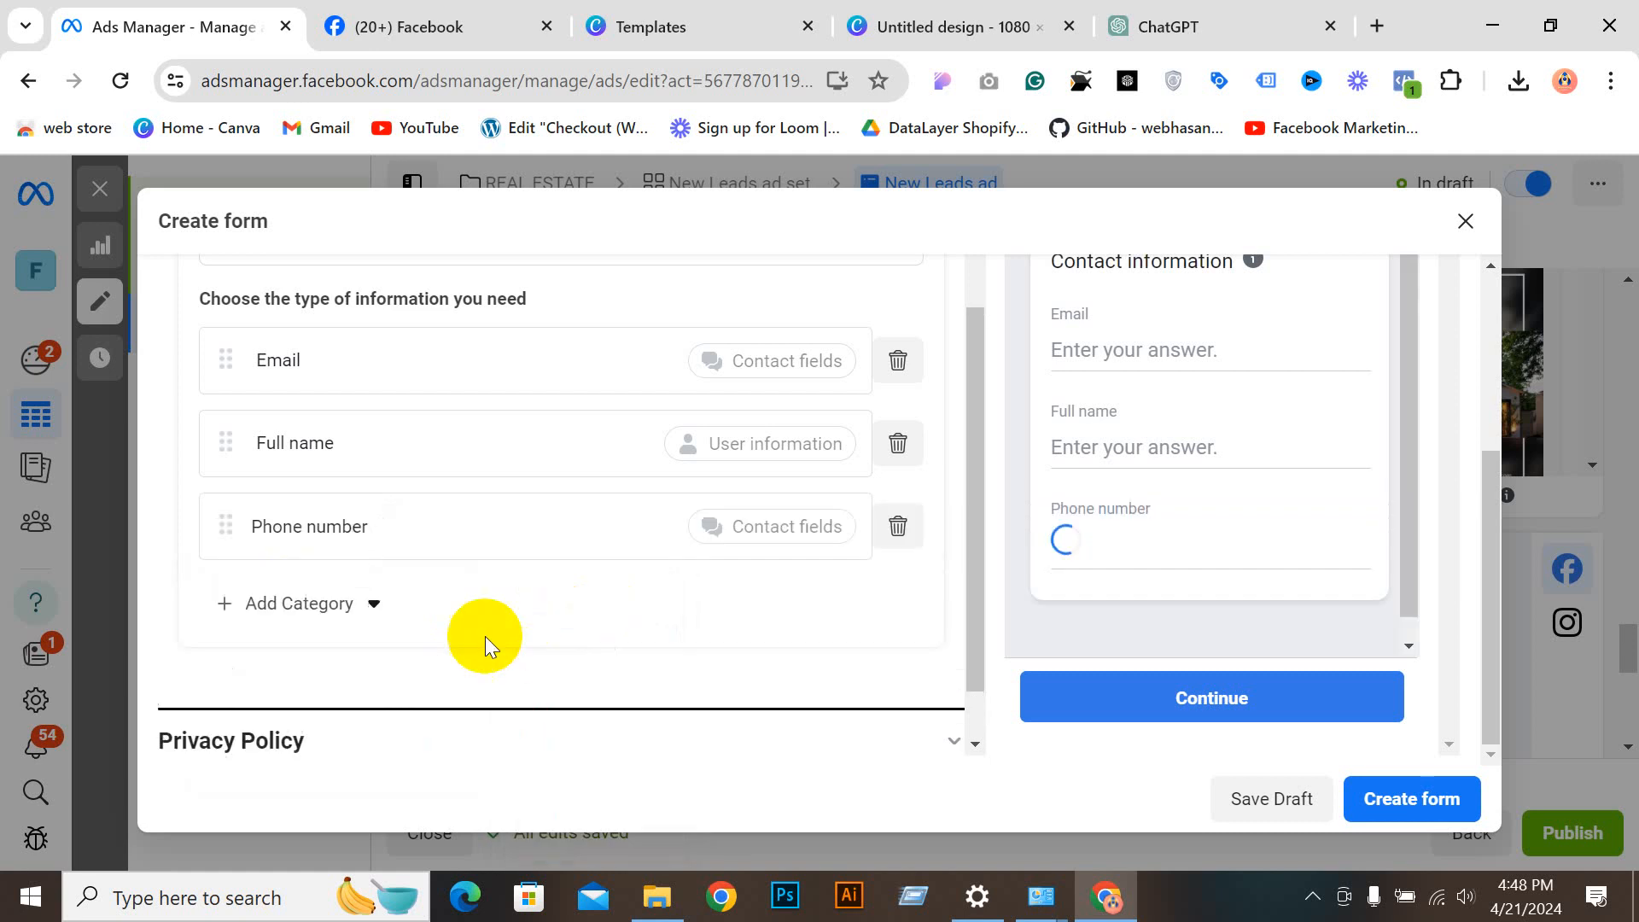
Step: Look through the other prefill information categories and add the City contact field
{"action": "left_click", "coordinate": [324, 600]}
{"action": "mouse_move", "coordinate": [332, 715]}
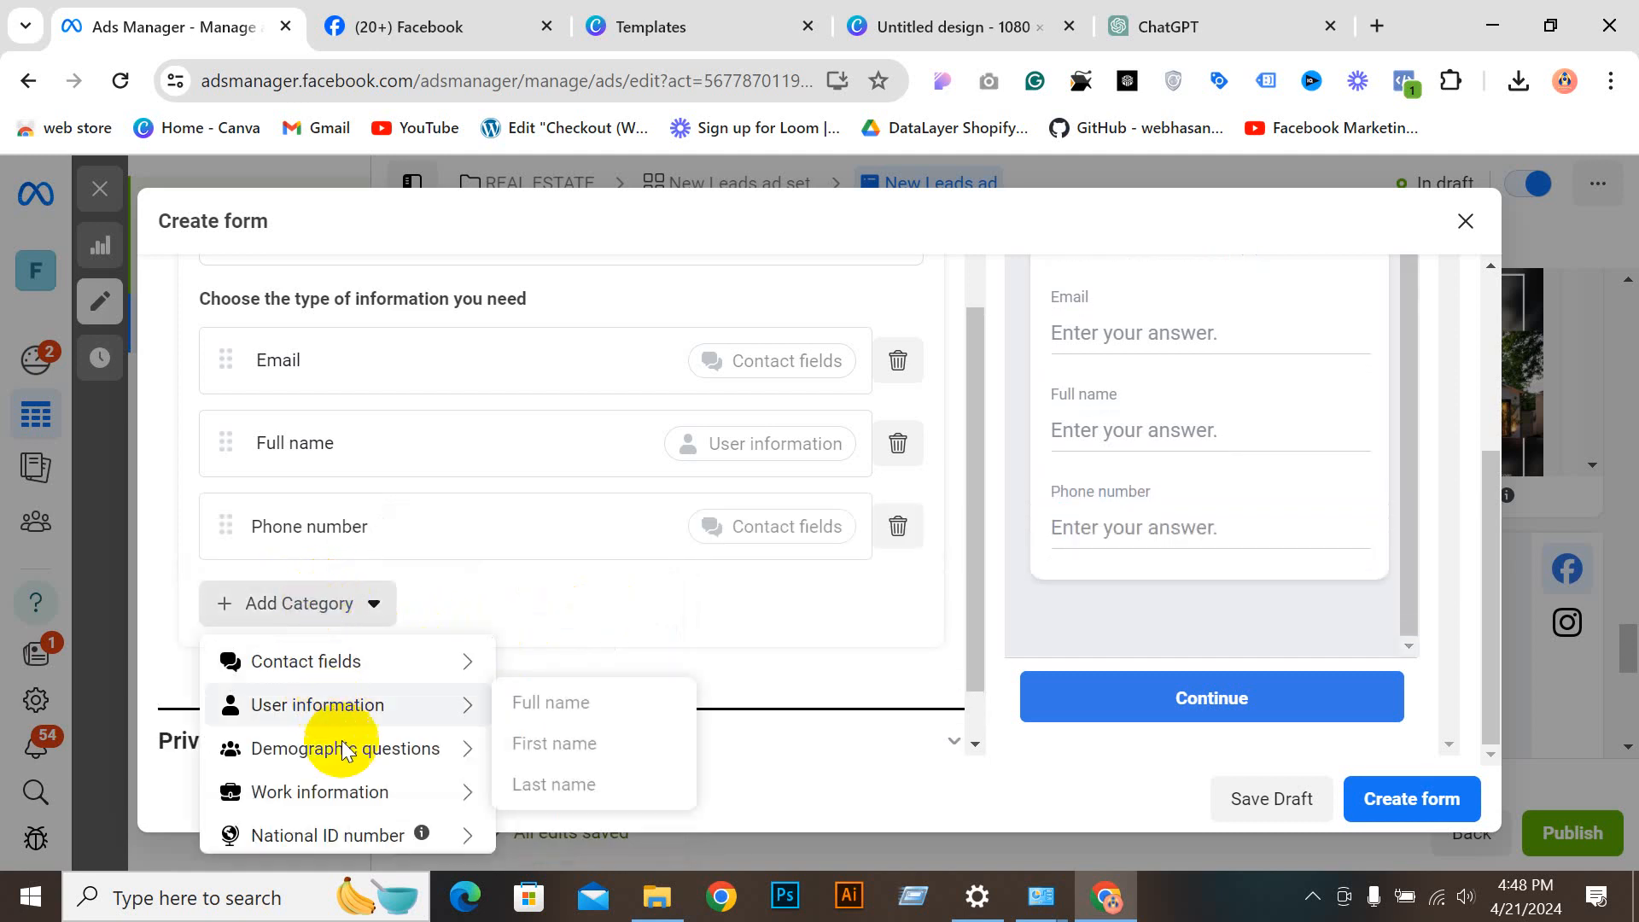
{"action": "mouse_move", "coordinate": [345, 751]}
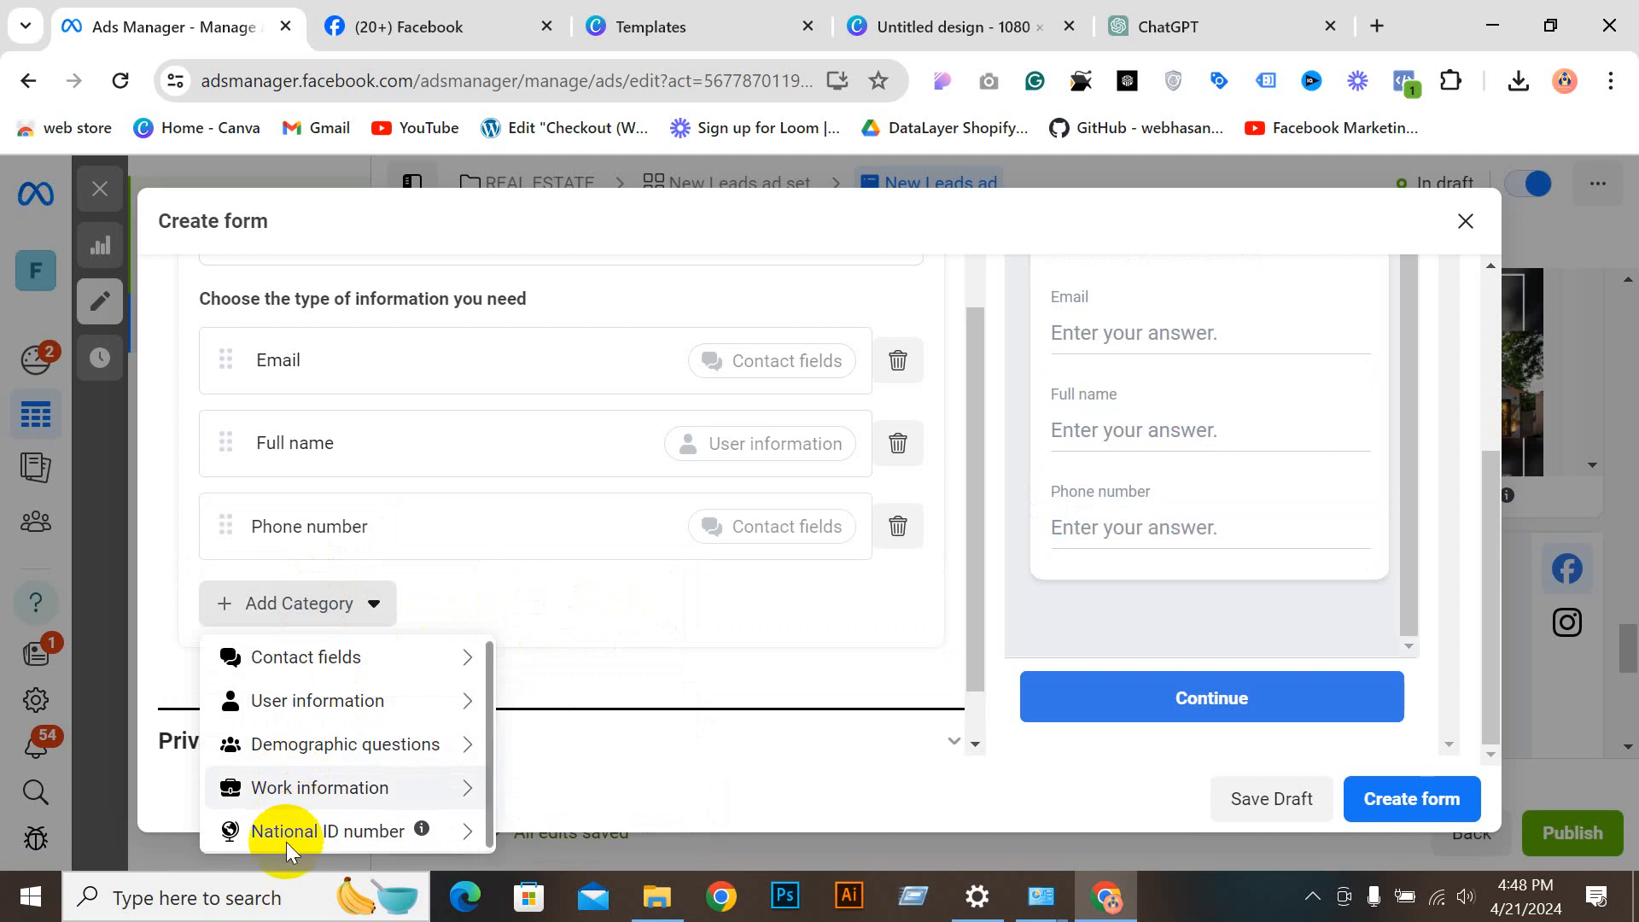
{"action": "mouse_move", "coordinate": [424, 660]}
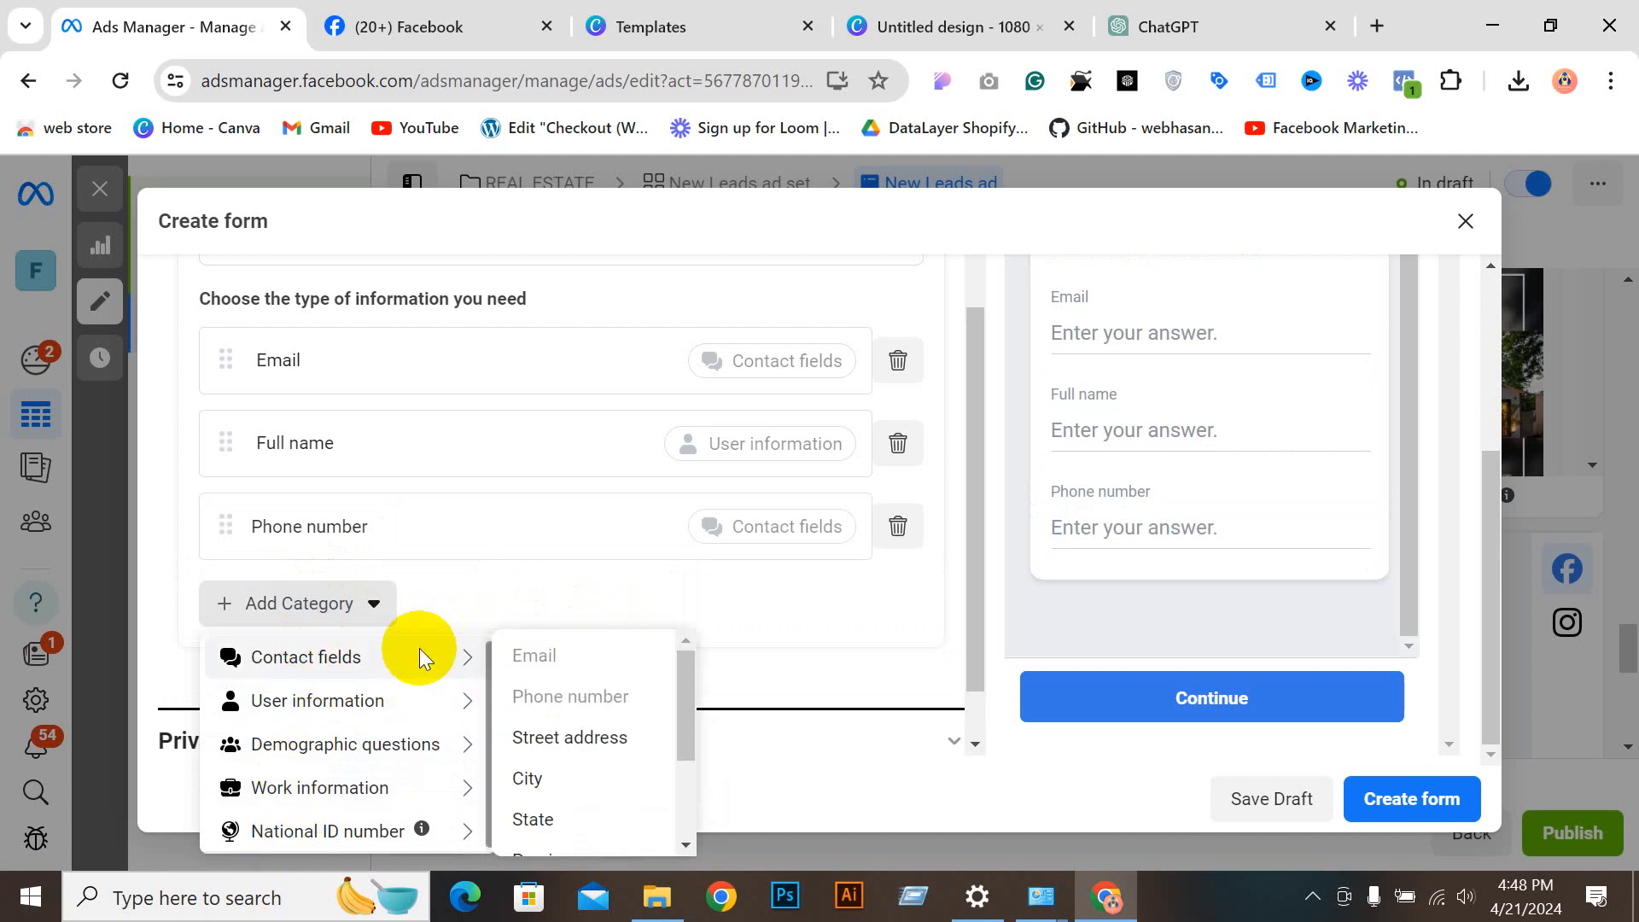
{"action": "left_click", "coordinate": [553, 801]}
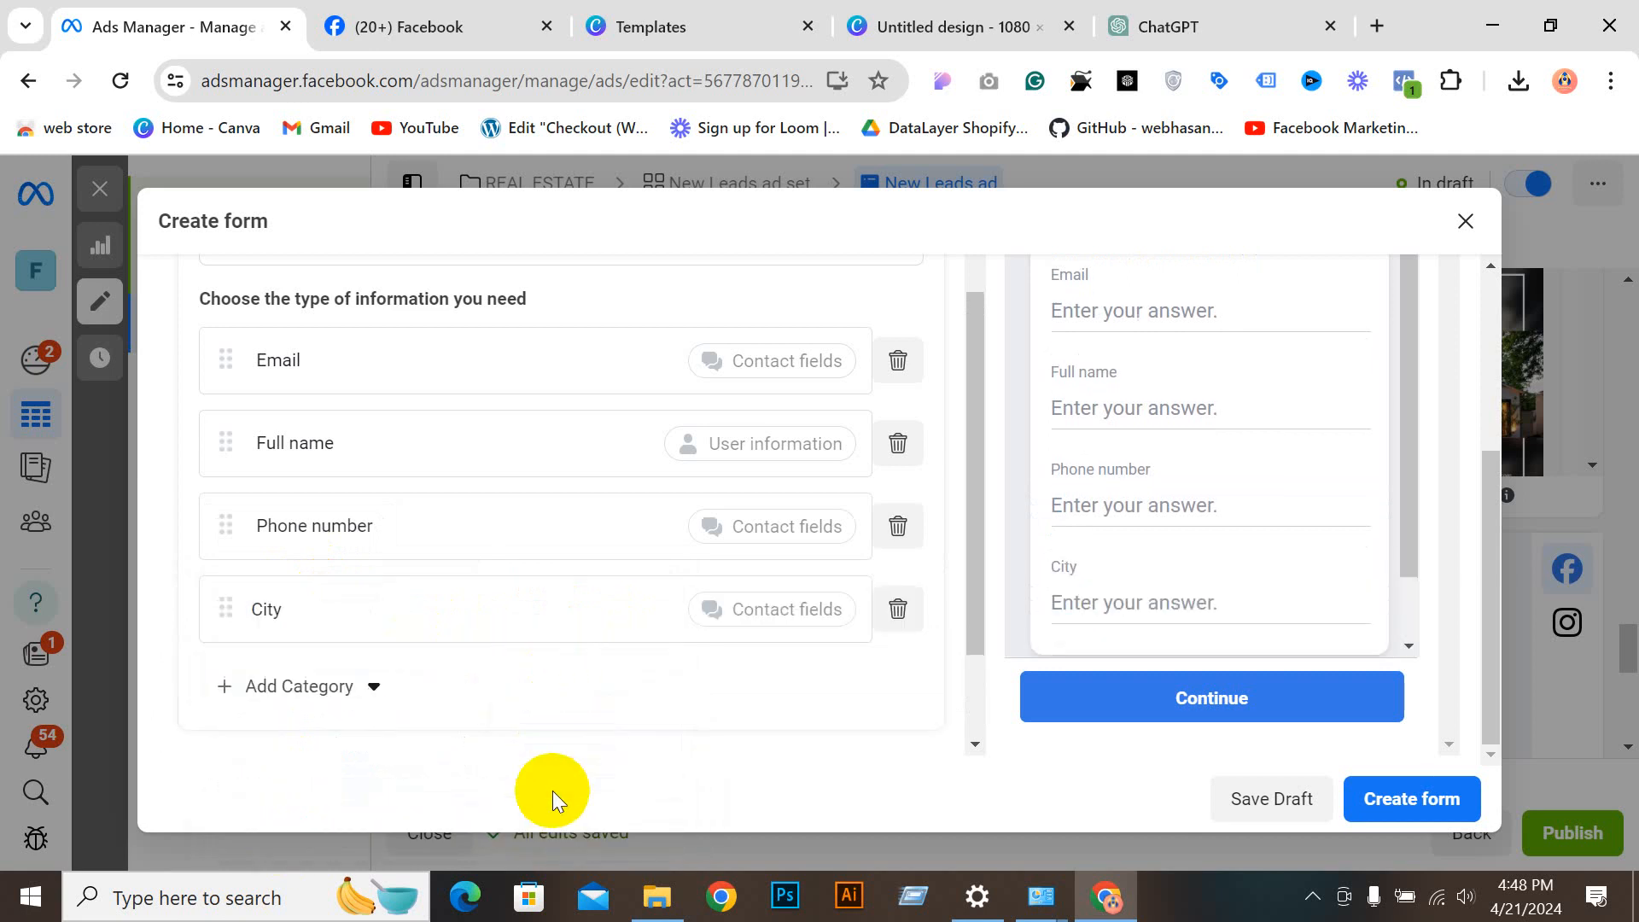
Step: Review the email, full name, phone number and city fields in the form preview and the prefill question settings
{"action": "scroll", "coordinate": [1238, 376], "scroll_direction": "up", "scroll_amount": 2}
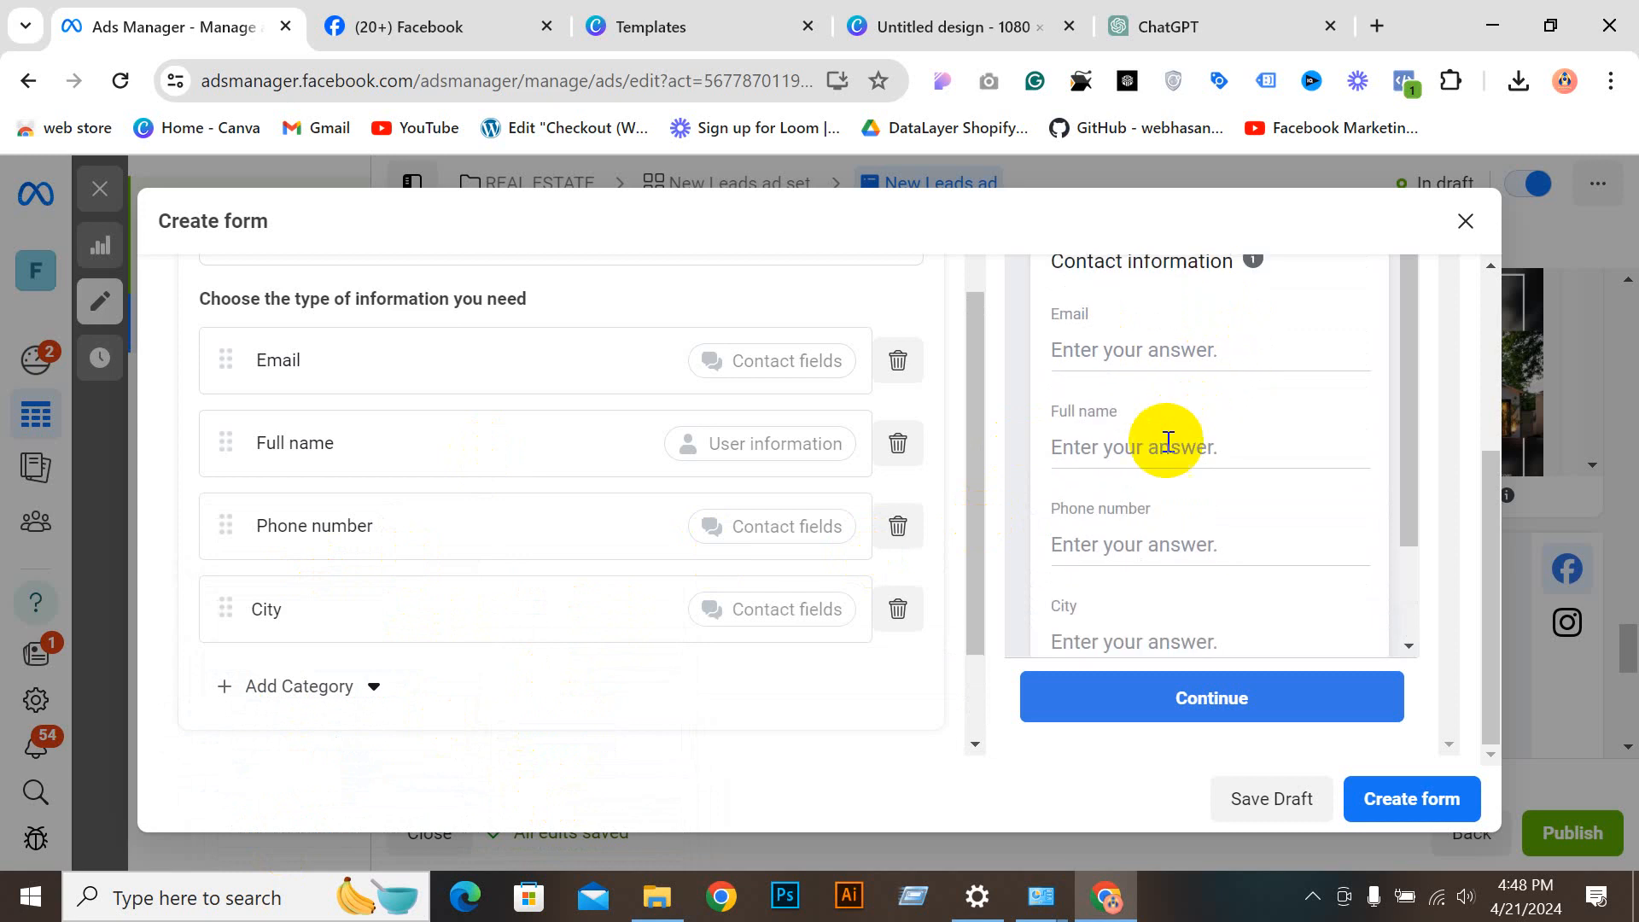
{"action": "left_click_drag", "start_coordinate": [1097, 342], "coordinate": [1207, 347]}
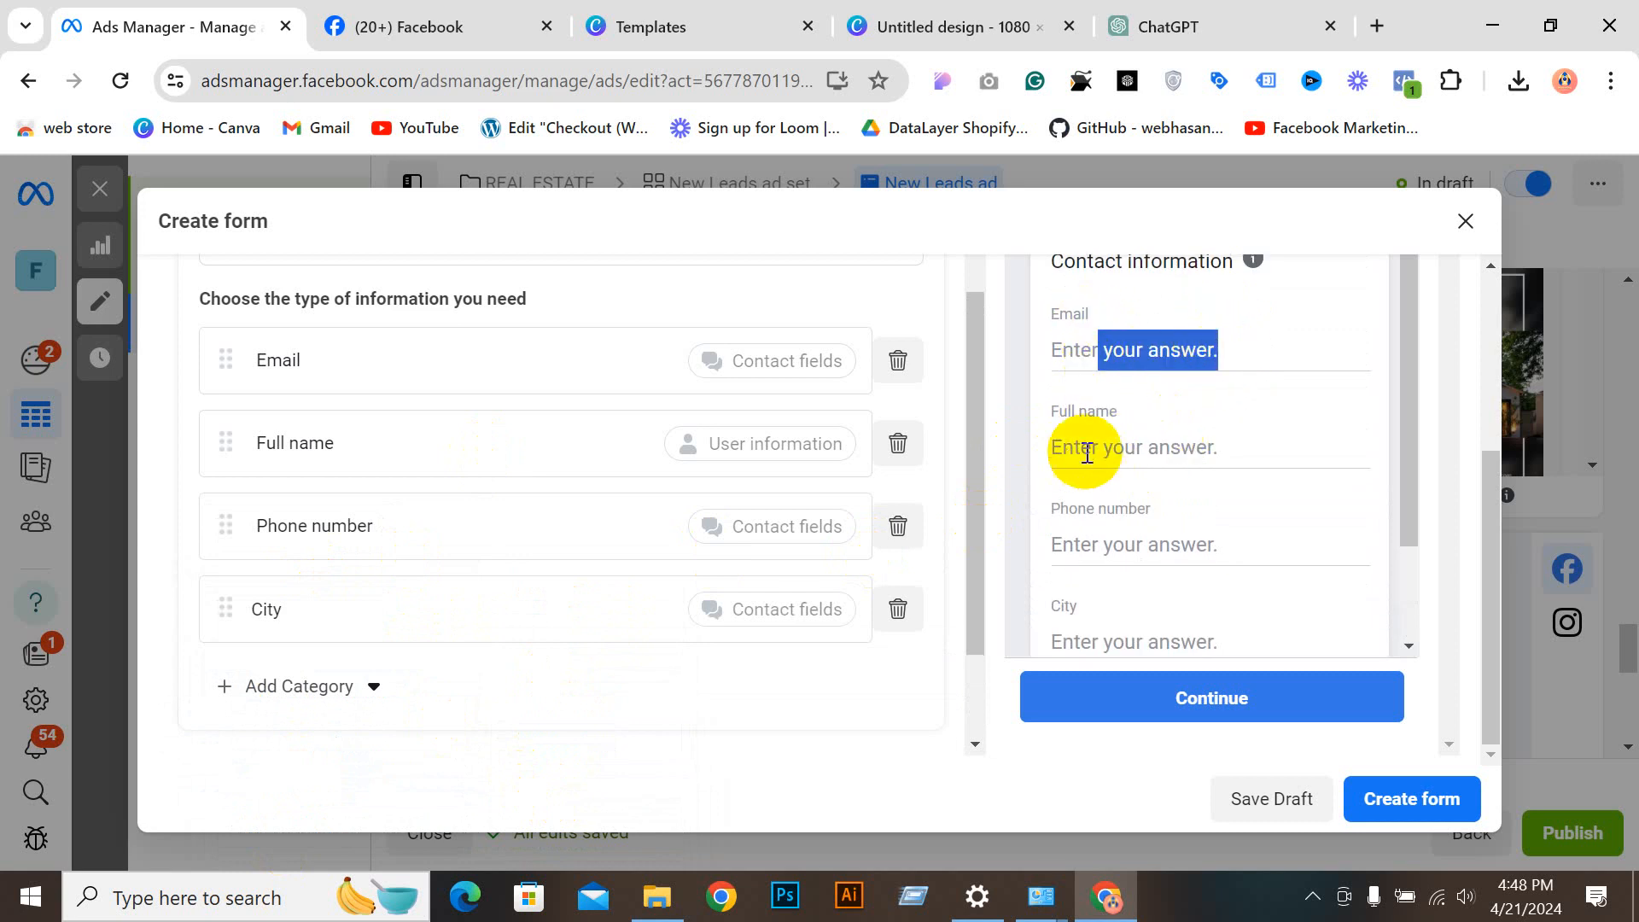
{"action": "left_click_drag", "start_coordinate": [1081, 446], "coordinate": [1248, 465]}
{"action": "left_click", "coordinate": [1114, 455]}
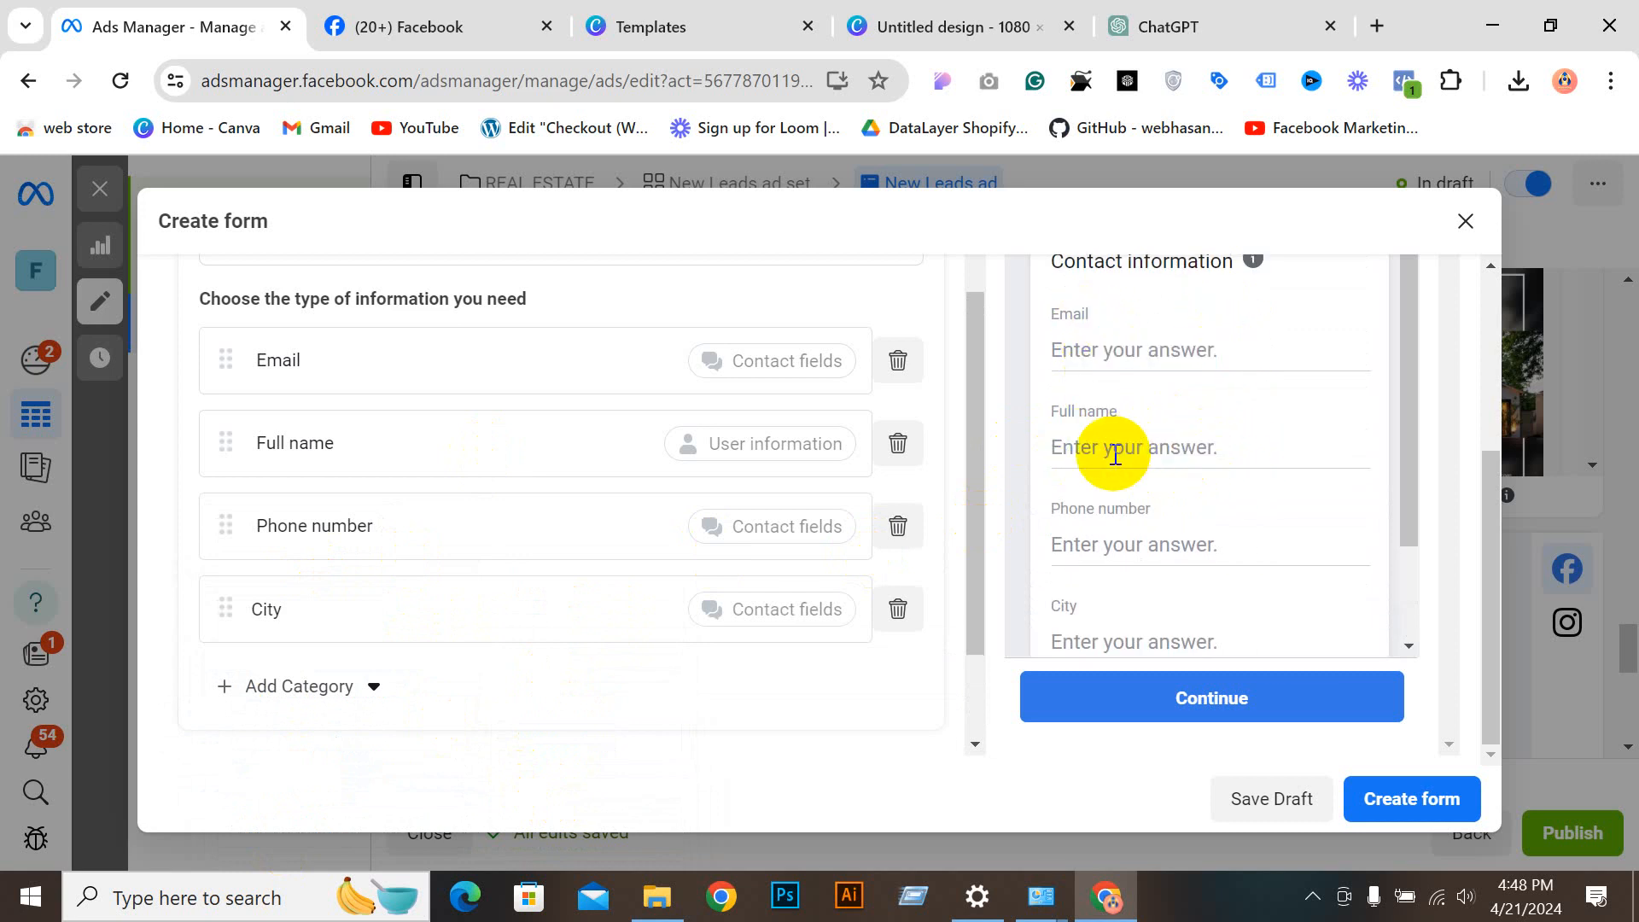
{"action": "scroll", "coordinate": [1110, 581], "scroll_direction": "down", "scroll_amount": 2}
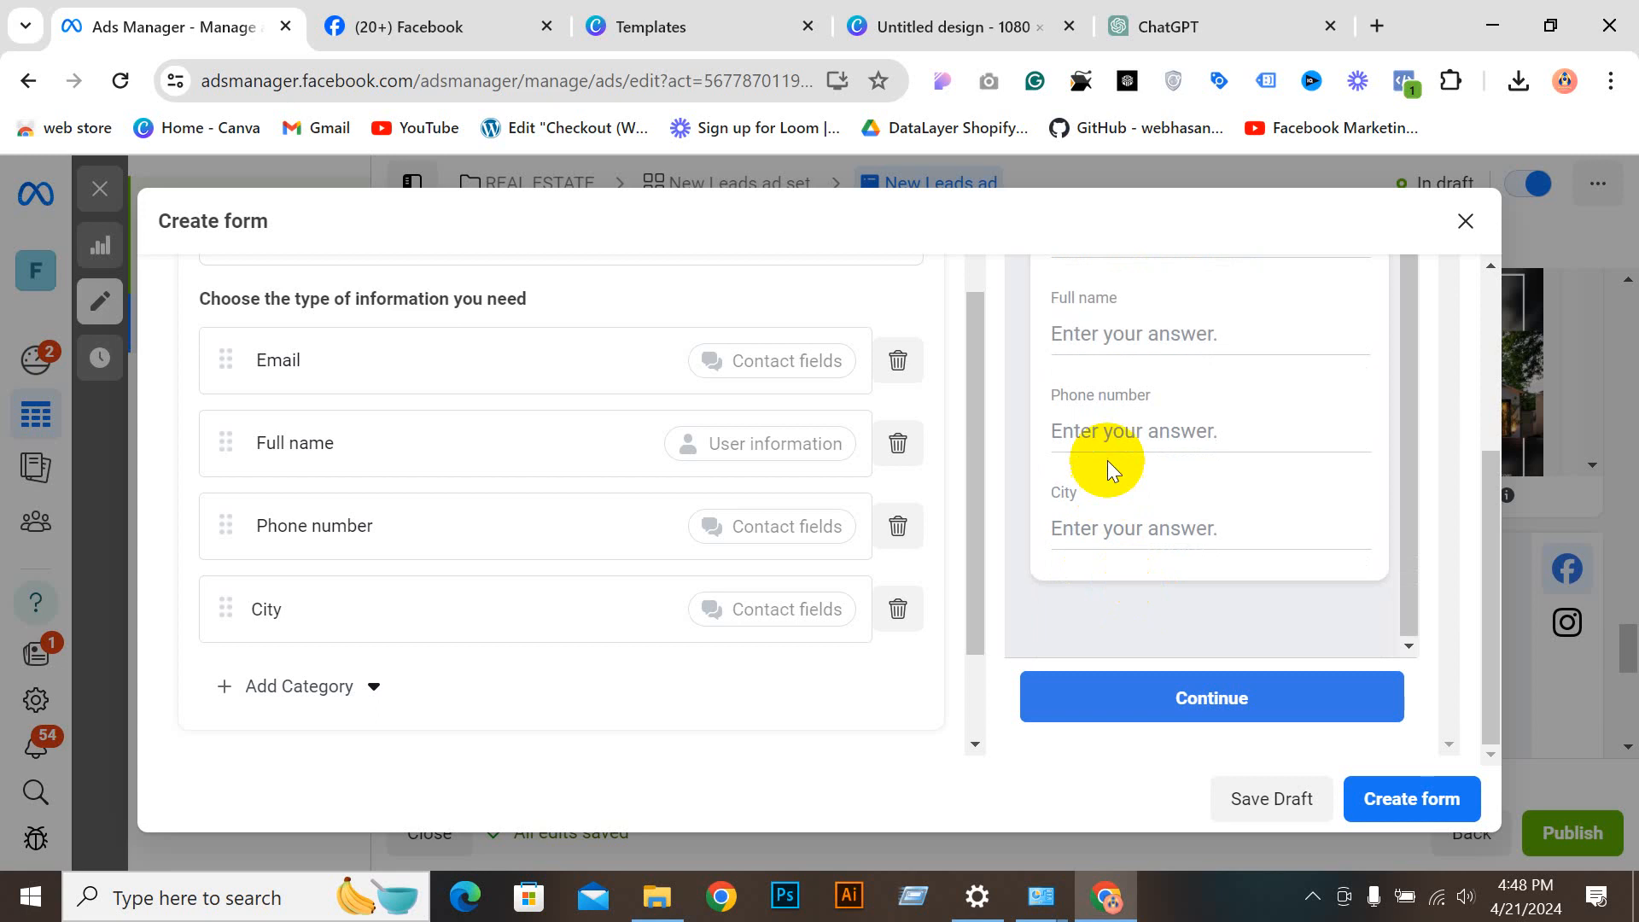
{"action": "scroll", "coordinate": [658, 604], "scroll_direction": "down", "scroll_amount": 2}
{"action": "scroll", "coordinate": [863, 622], "scroll_direction": "down", "scroll_amount": 1}
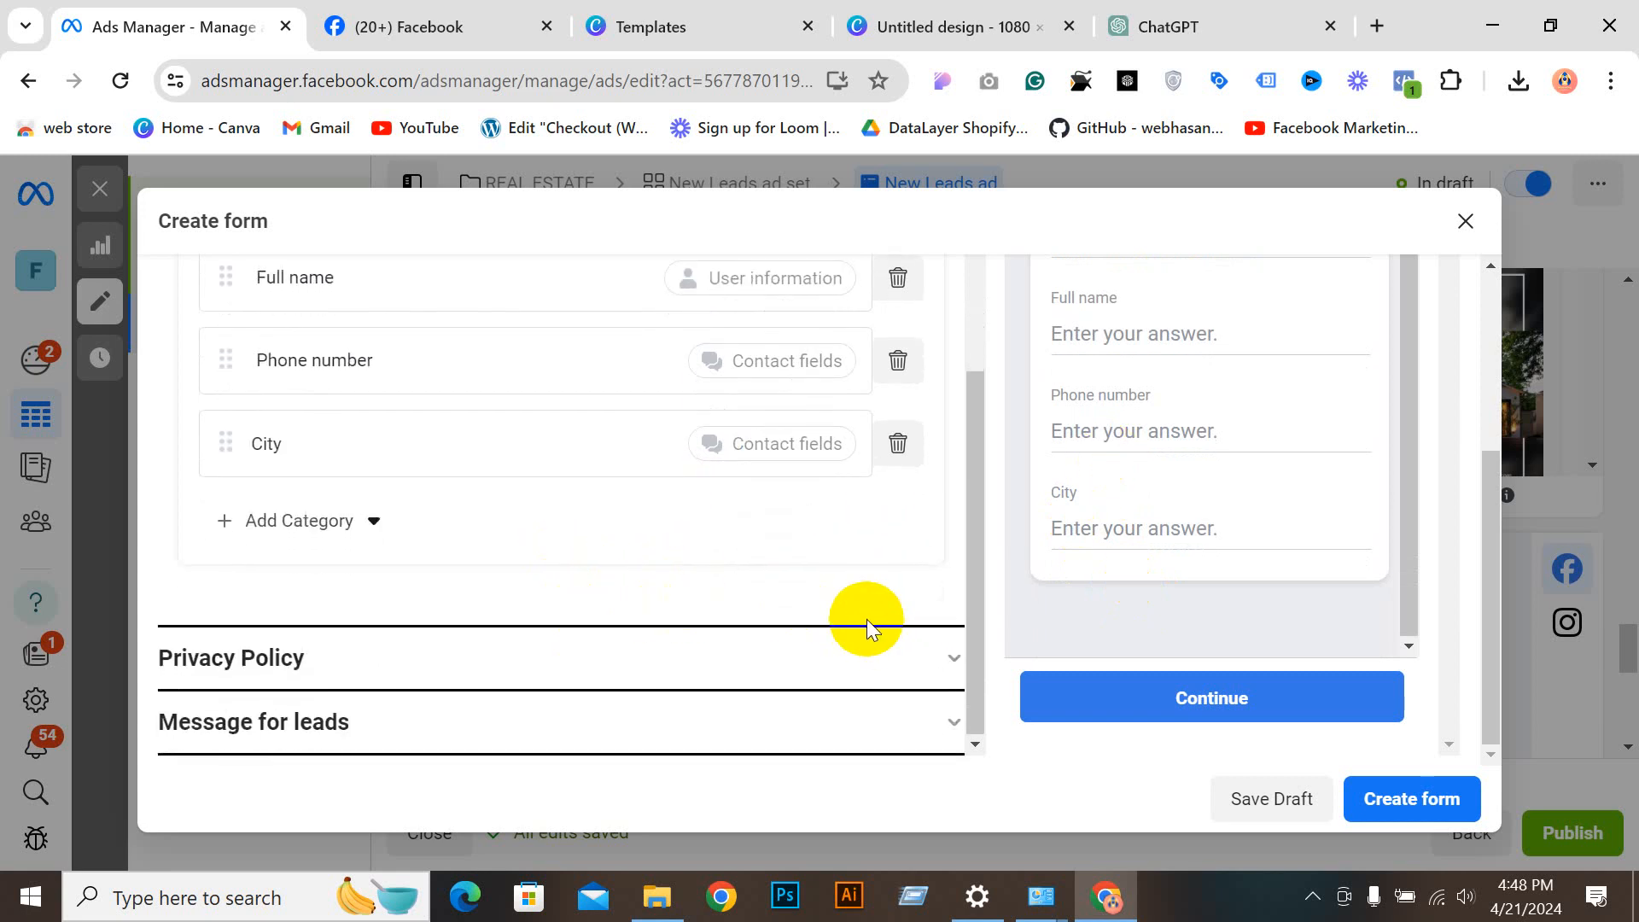
{"action": "scroll", "coordinate": [780, 567], "scroll_direction": "up", "scroll_amount": 8}
{"action": "scroll", "coordinate": [461, 539], "scroll_direction": "down", "scroll_amount": 2}
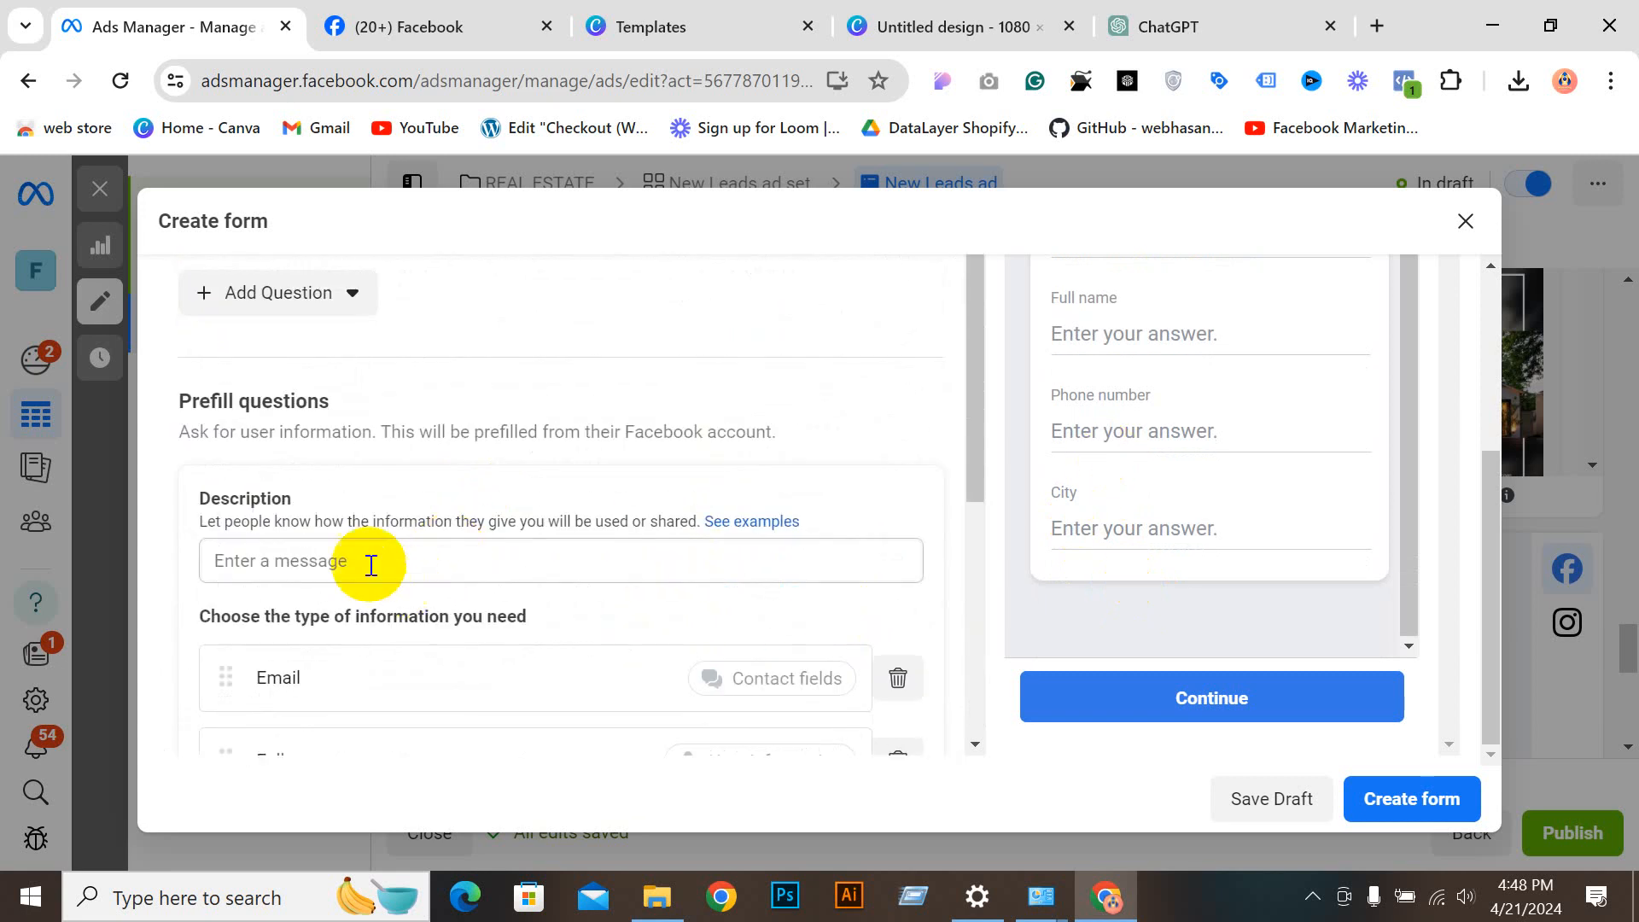
{"action": "left_click", "coordinate": [370, 560]}
{"action": "scroll", "coordinate": [908, 432], "scroll_direction": "up", "scroll_amount": 4}
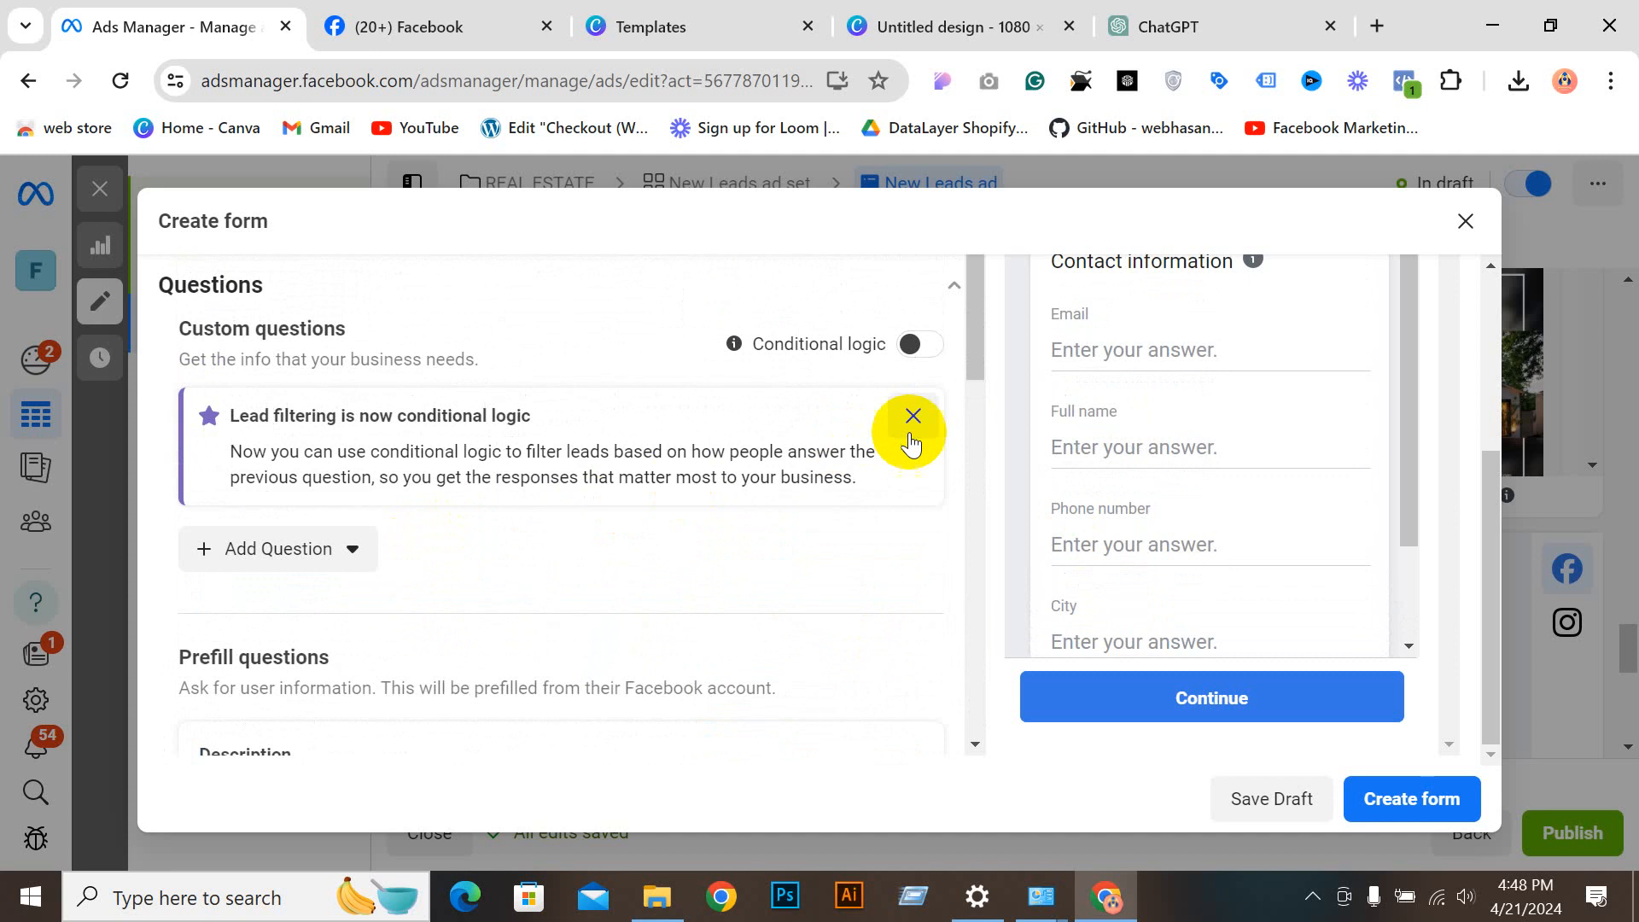
{"action": "scroll", "coordinate": [630, 410], "scroll_direction": "down", "scroll_amount": 6}
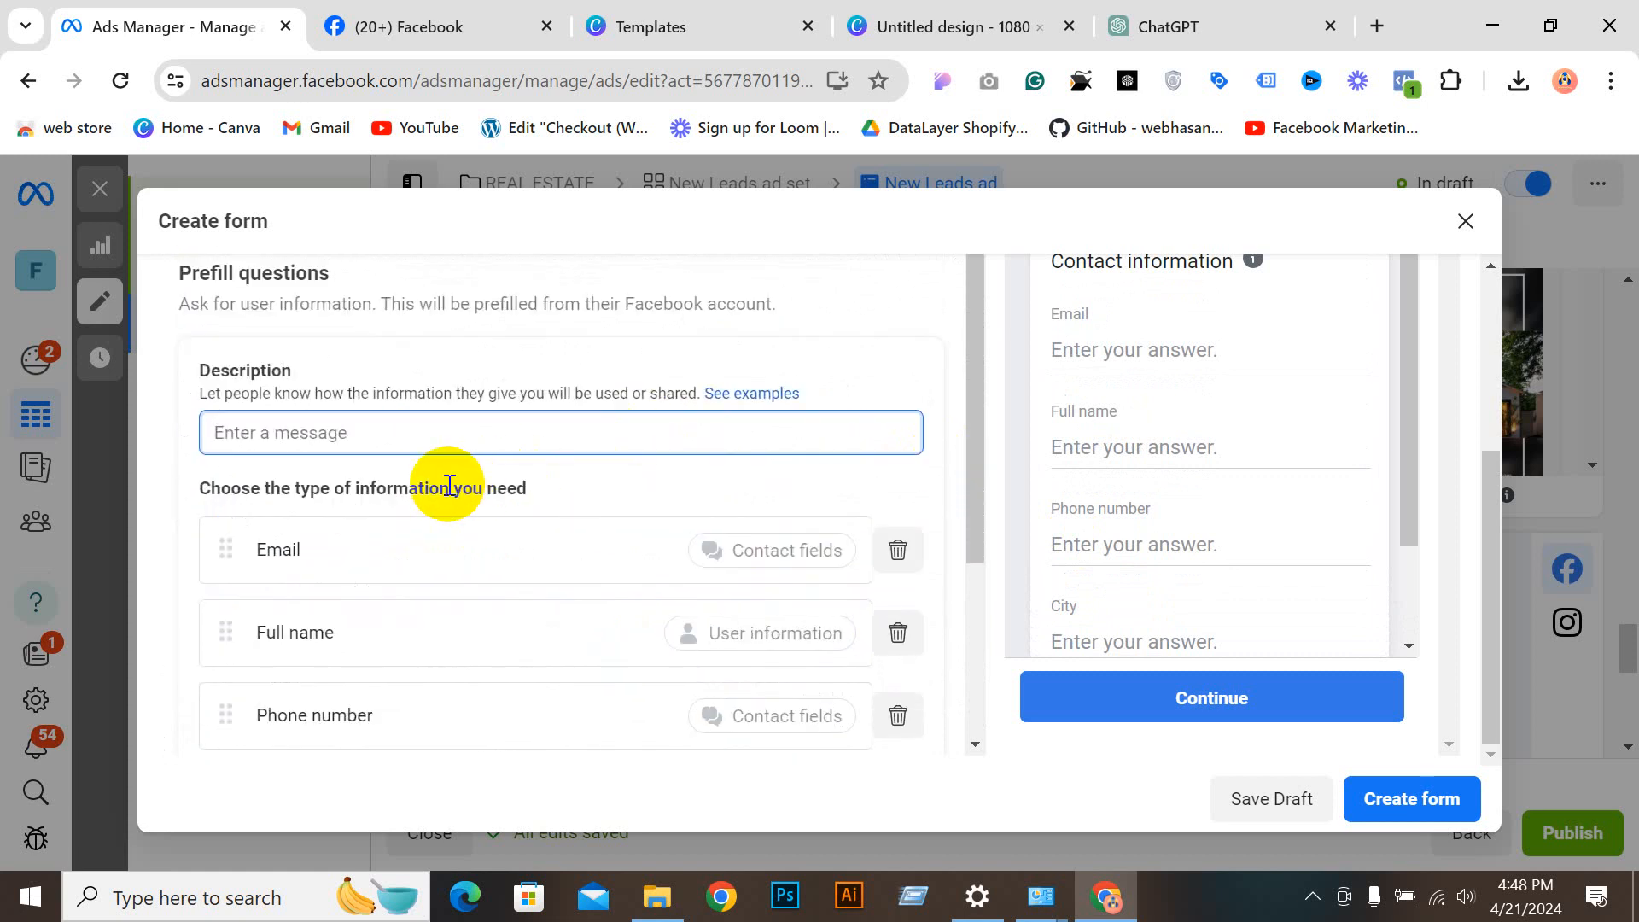
{"action": "type", "text": "Put"}
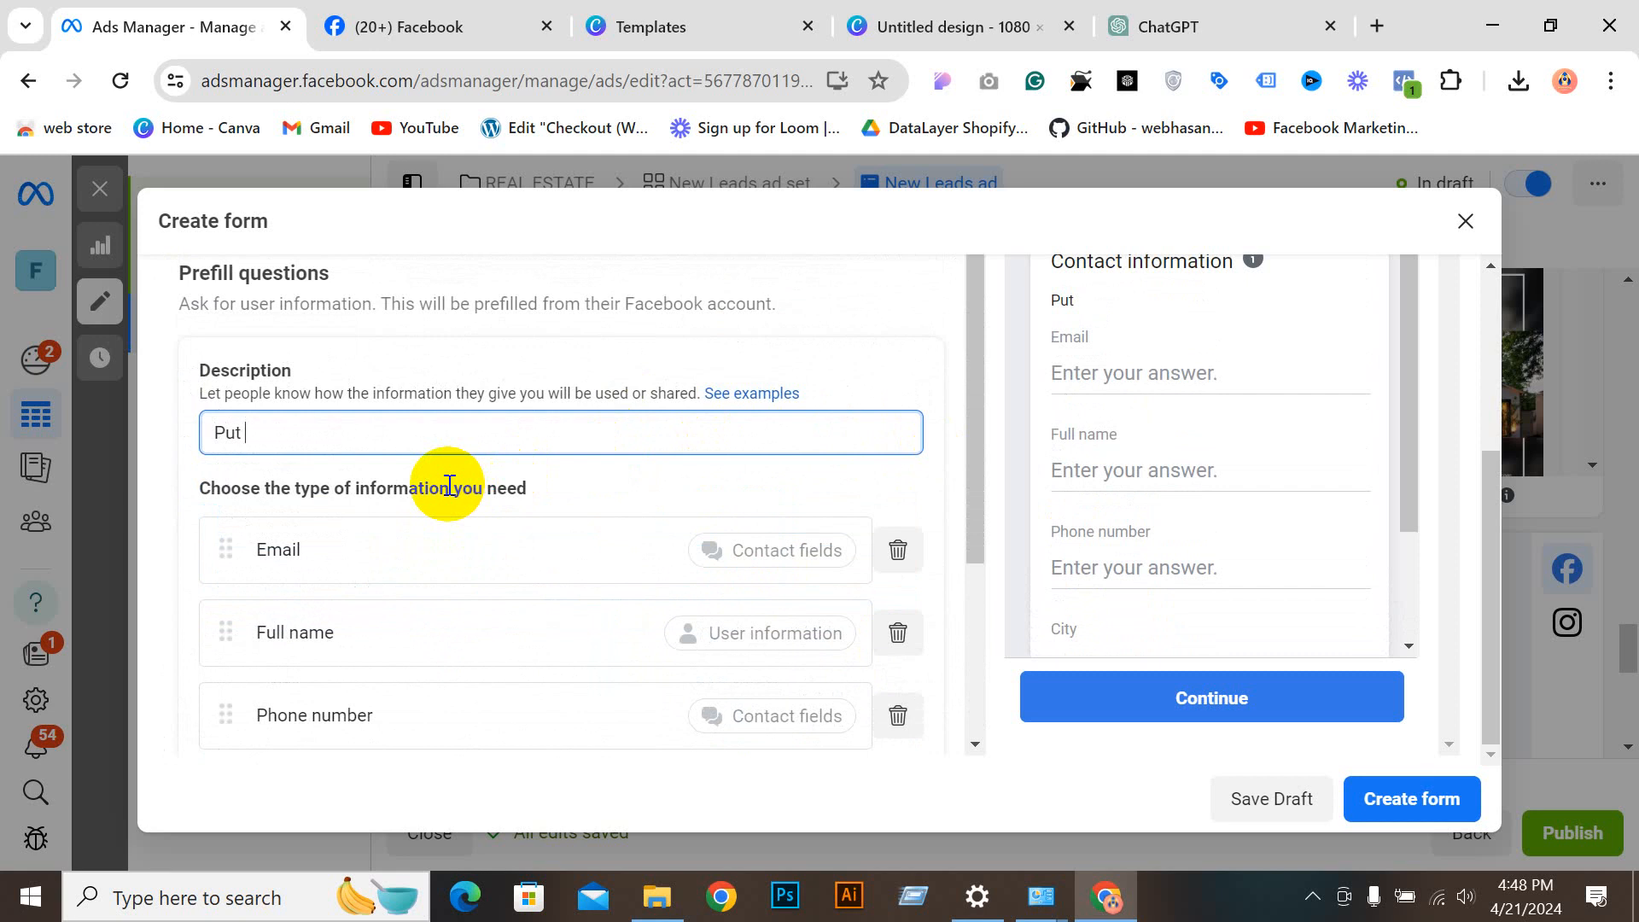
{"action": "key", "text": "BackSpace"}
{"action": "key", "text": "BackSpace"}
{"action": "key", "text": "BackSpace"}
{"action": "key", "text": "BackSpace"}
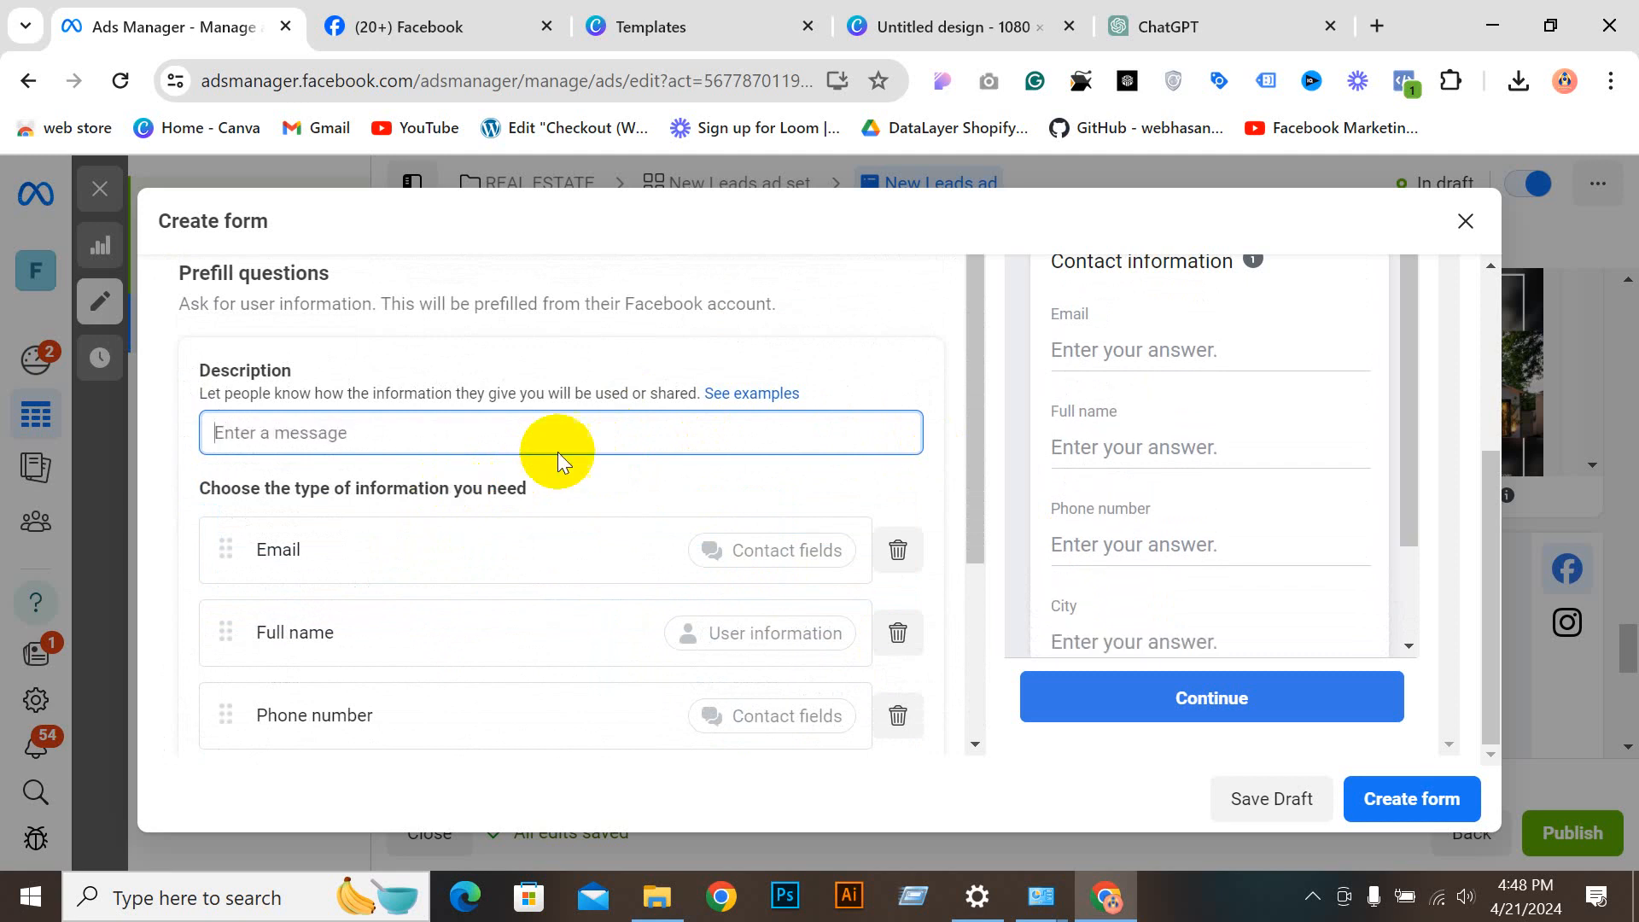
Step: Open the examples article for the prefill questions description and read the sample notices on how collected information is used
{"action": "scroll", "coordinate": [598, 470], "scroll_direction": "down", "scroll_amount": 1}
{"action": "scroll", "coordinate": [556, 461], "scroll_direction": "up", "scroll_amount": 2}
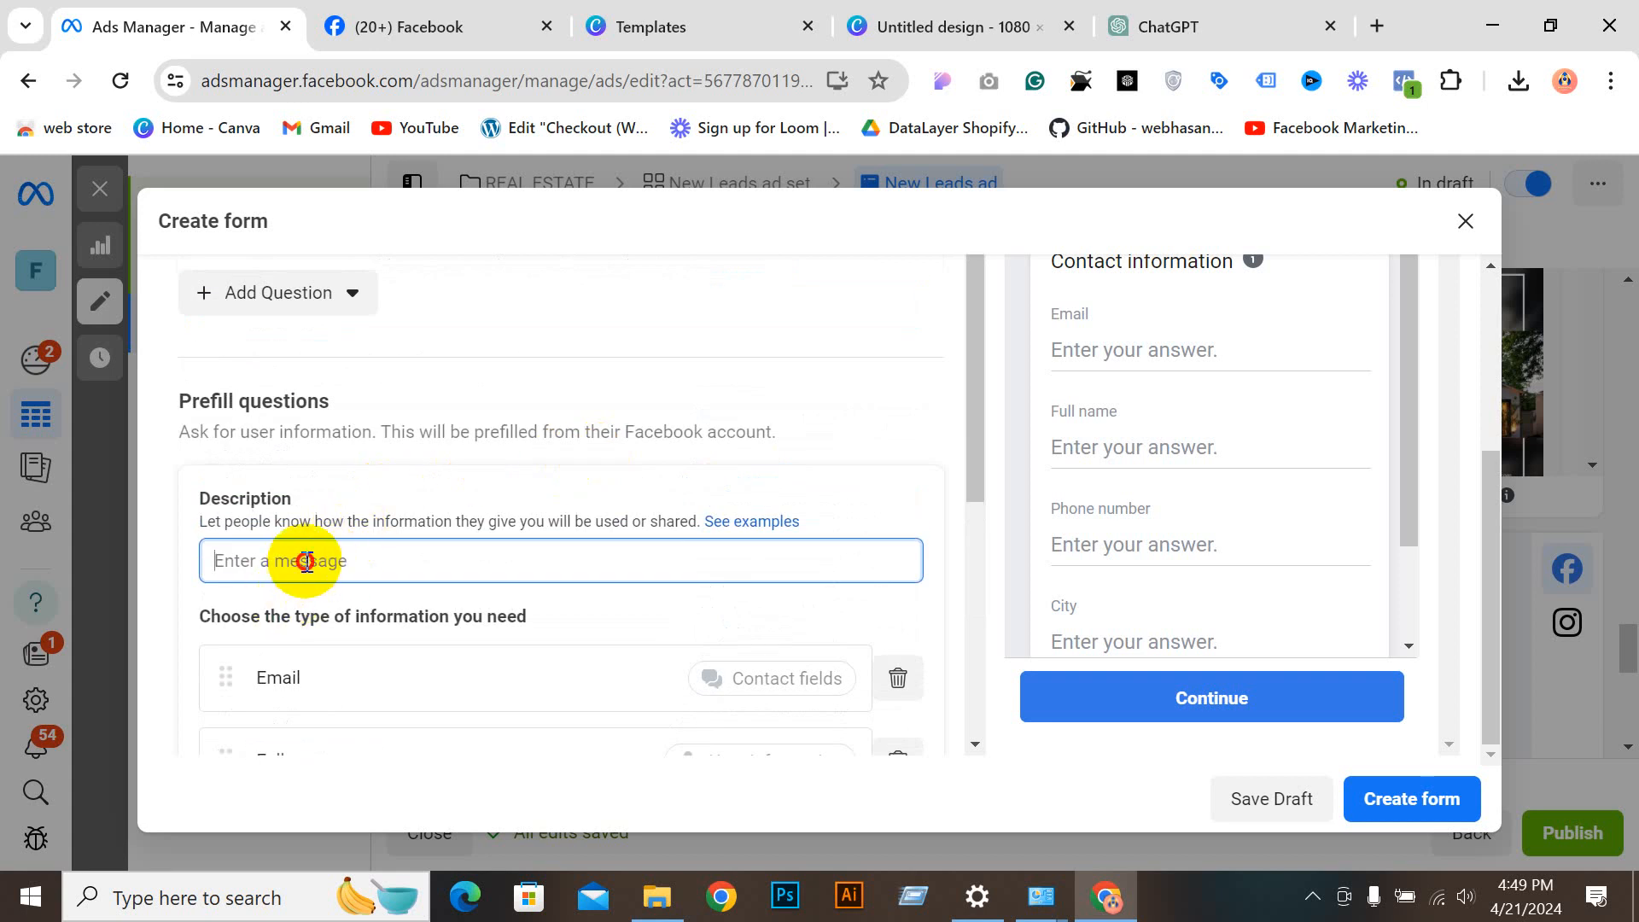
{"action": "left_click", "coordinate": [751, 521]}
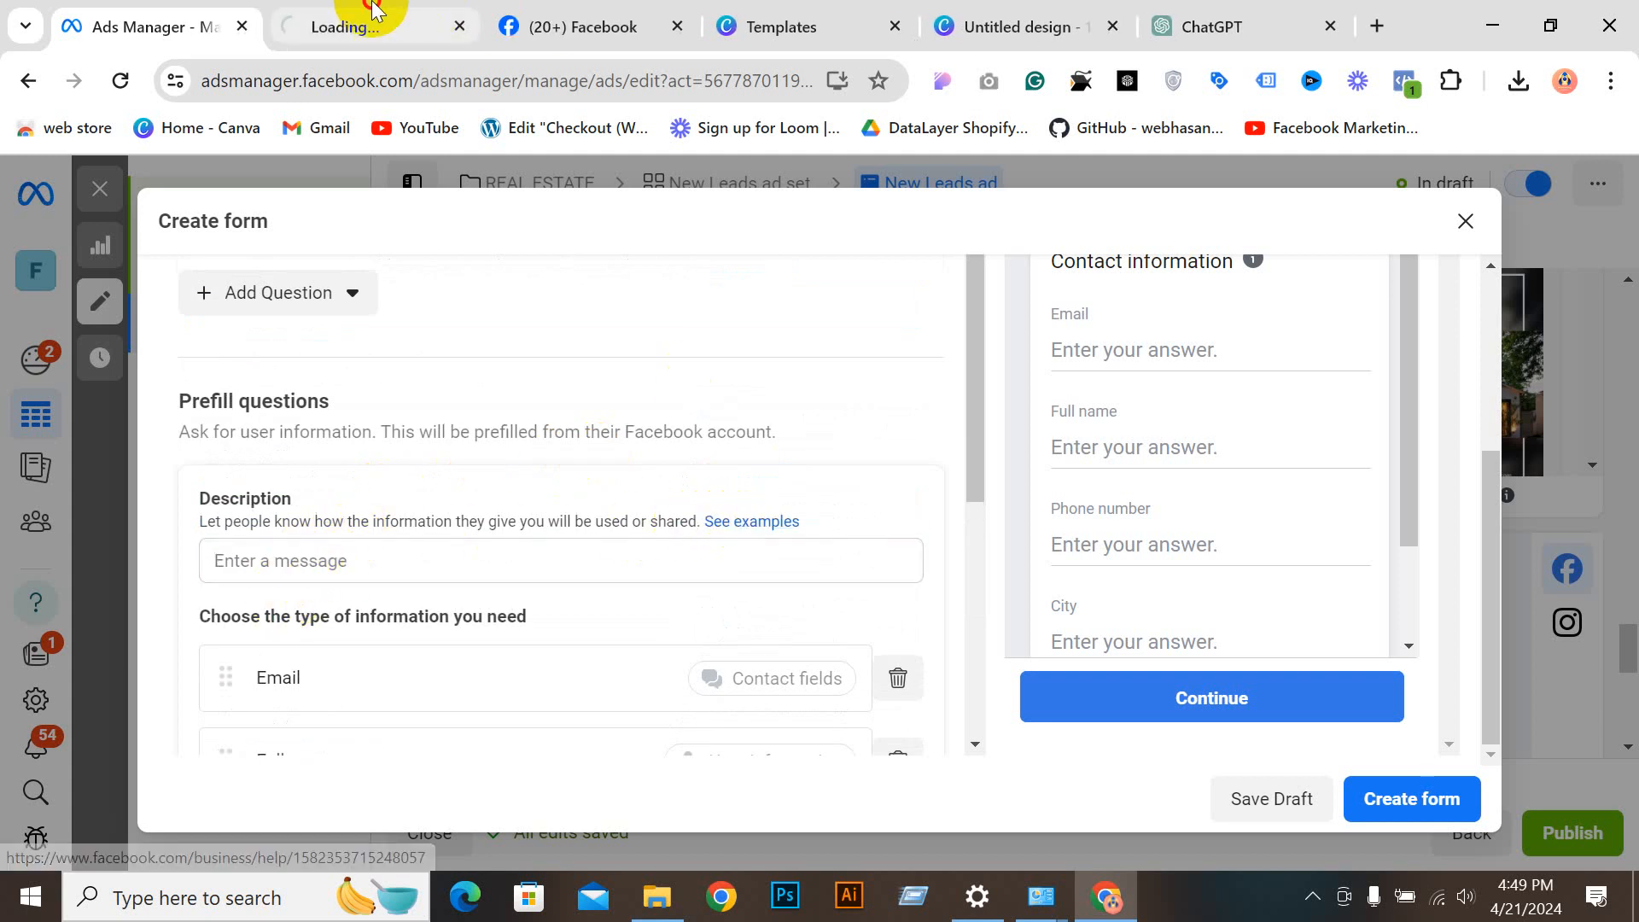
{"action": "left_click", "coordinate": [374, 12]}
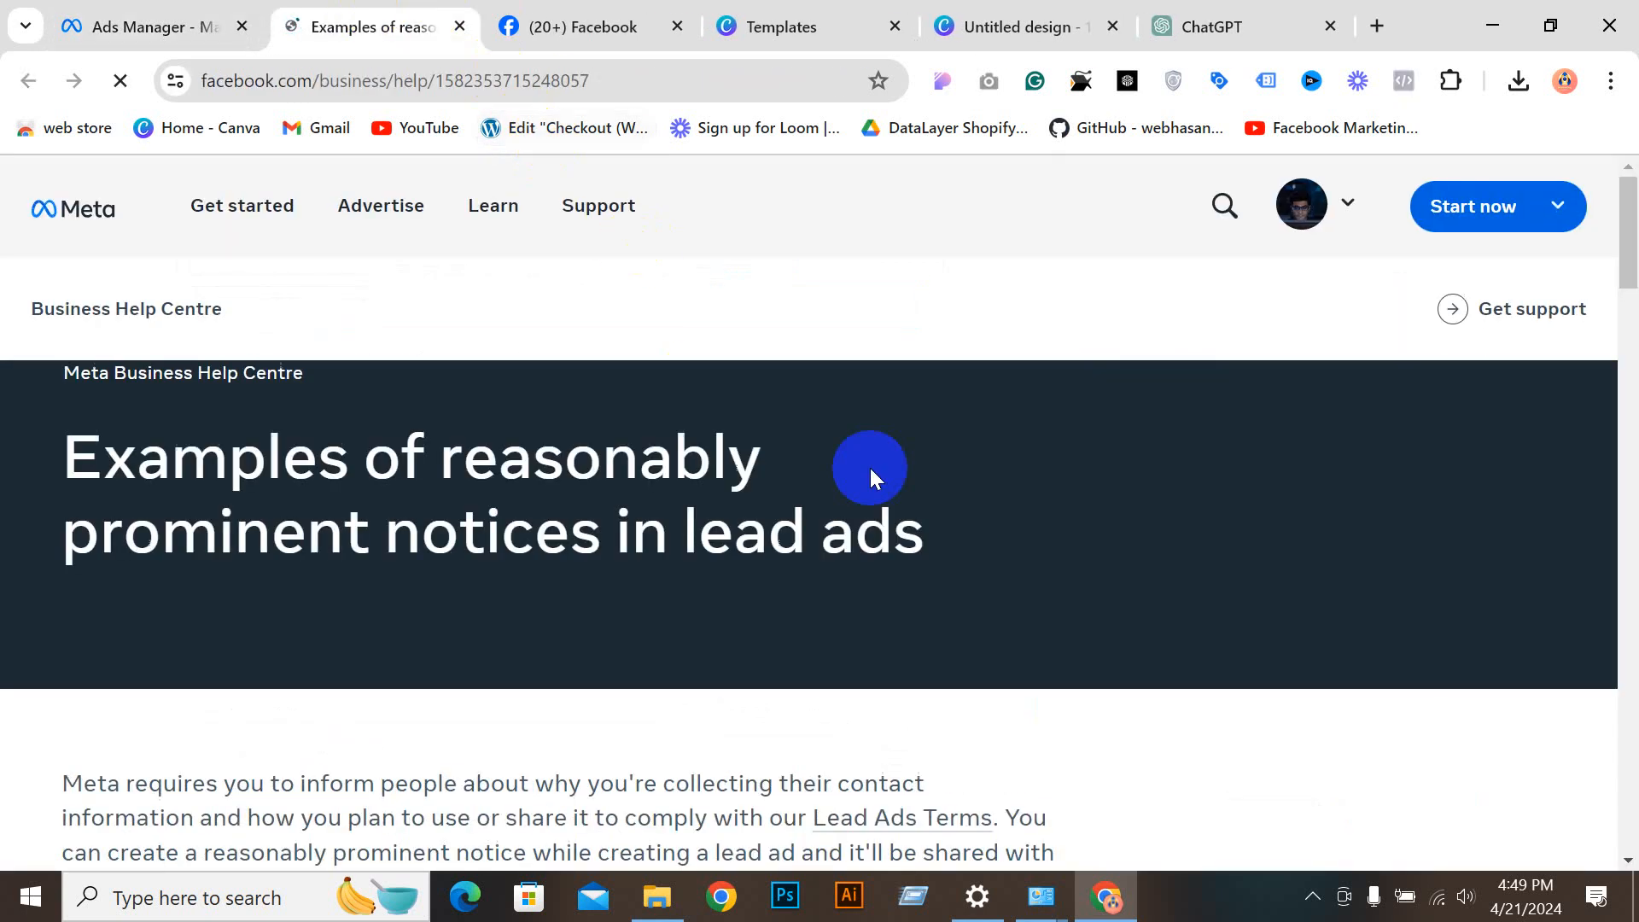
{"action": "scroll", "coordinate": [938, 529], "scroll_direction": "down", "scroll_amount": 8}
{"action": "scroll", "coordinate": [922, 540], "scroll_direction": "down", "scroll_amount": 5}
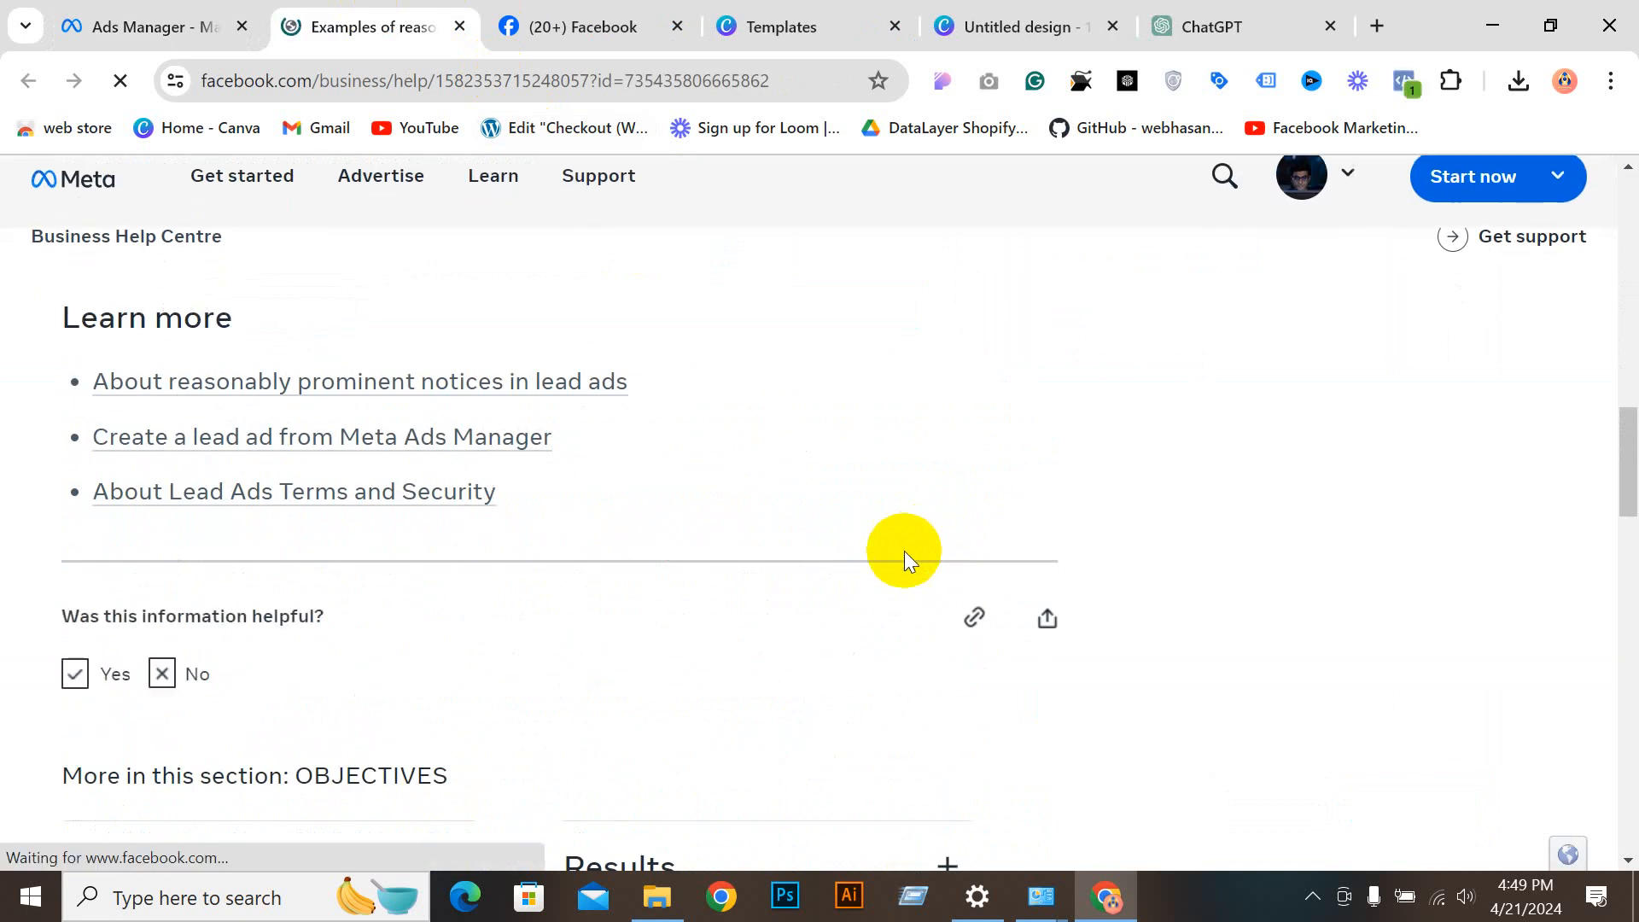
{"action": "scroll", "coordinate": [868, 550], "scroll_direction": "up", "scroll_amount": 4}
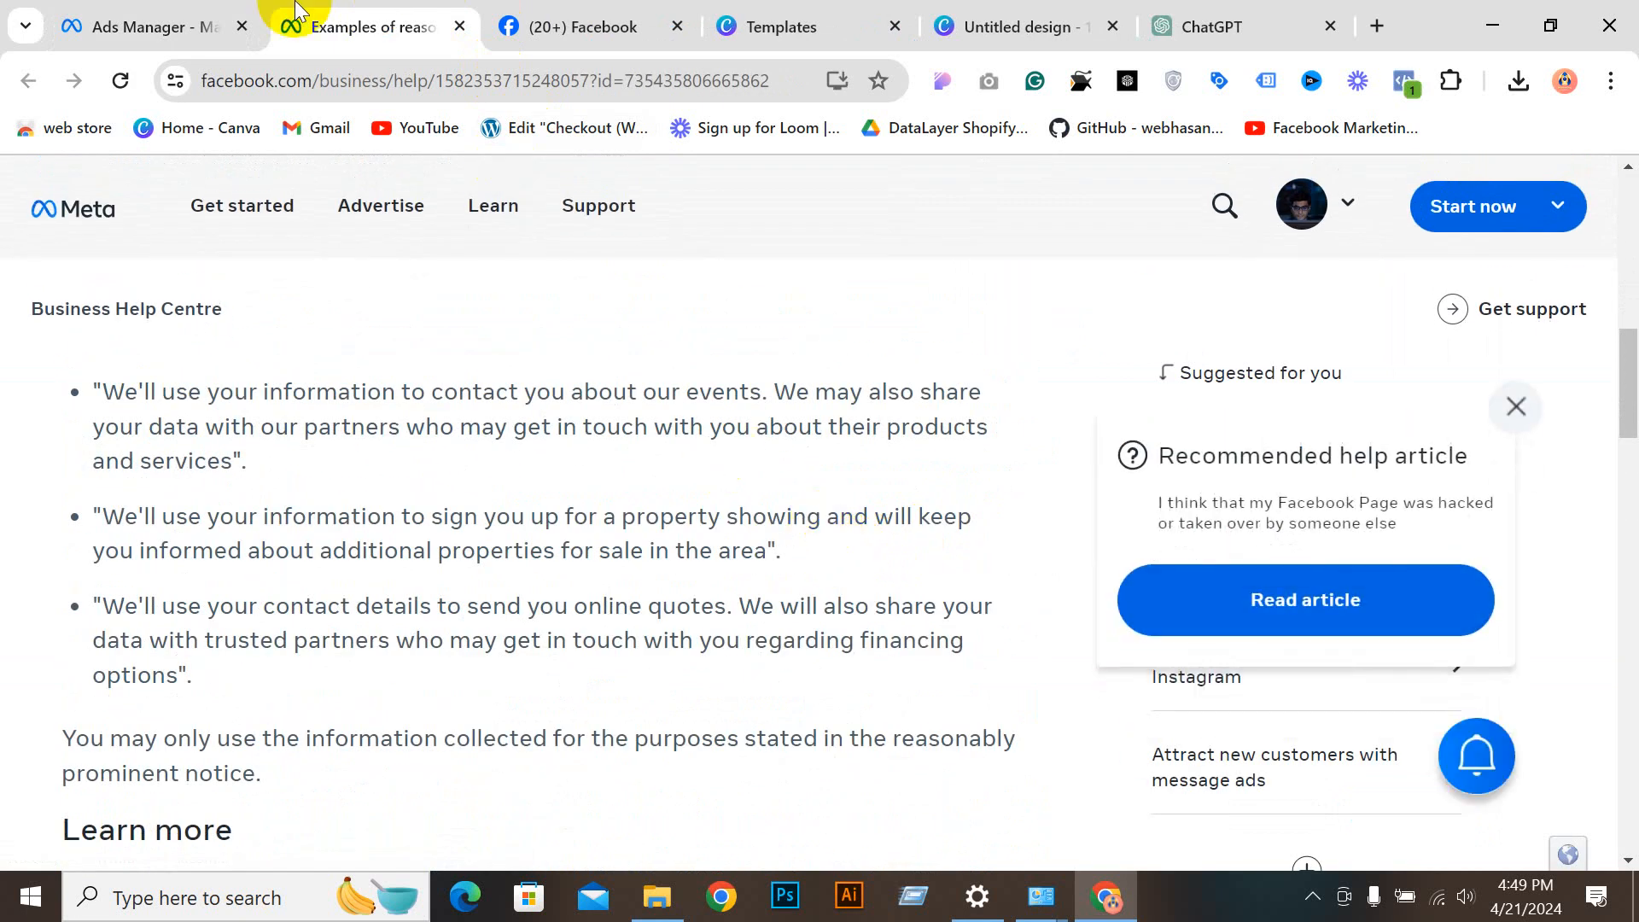
{"action": "left_click", "coordinate": [163, 25]}
{"action": "left_click", "coordinate": [366, 571]}
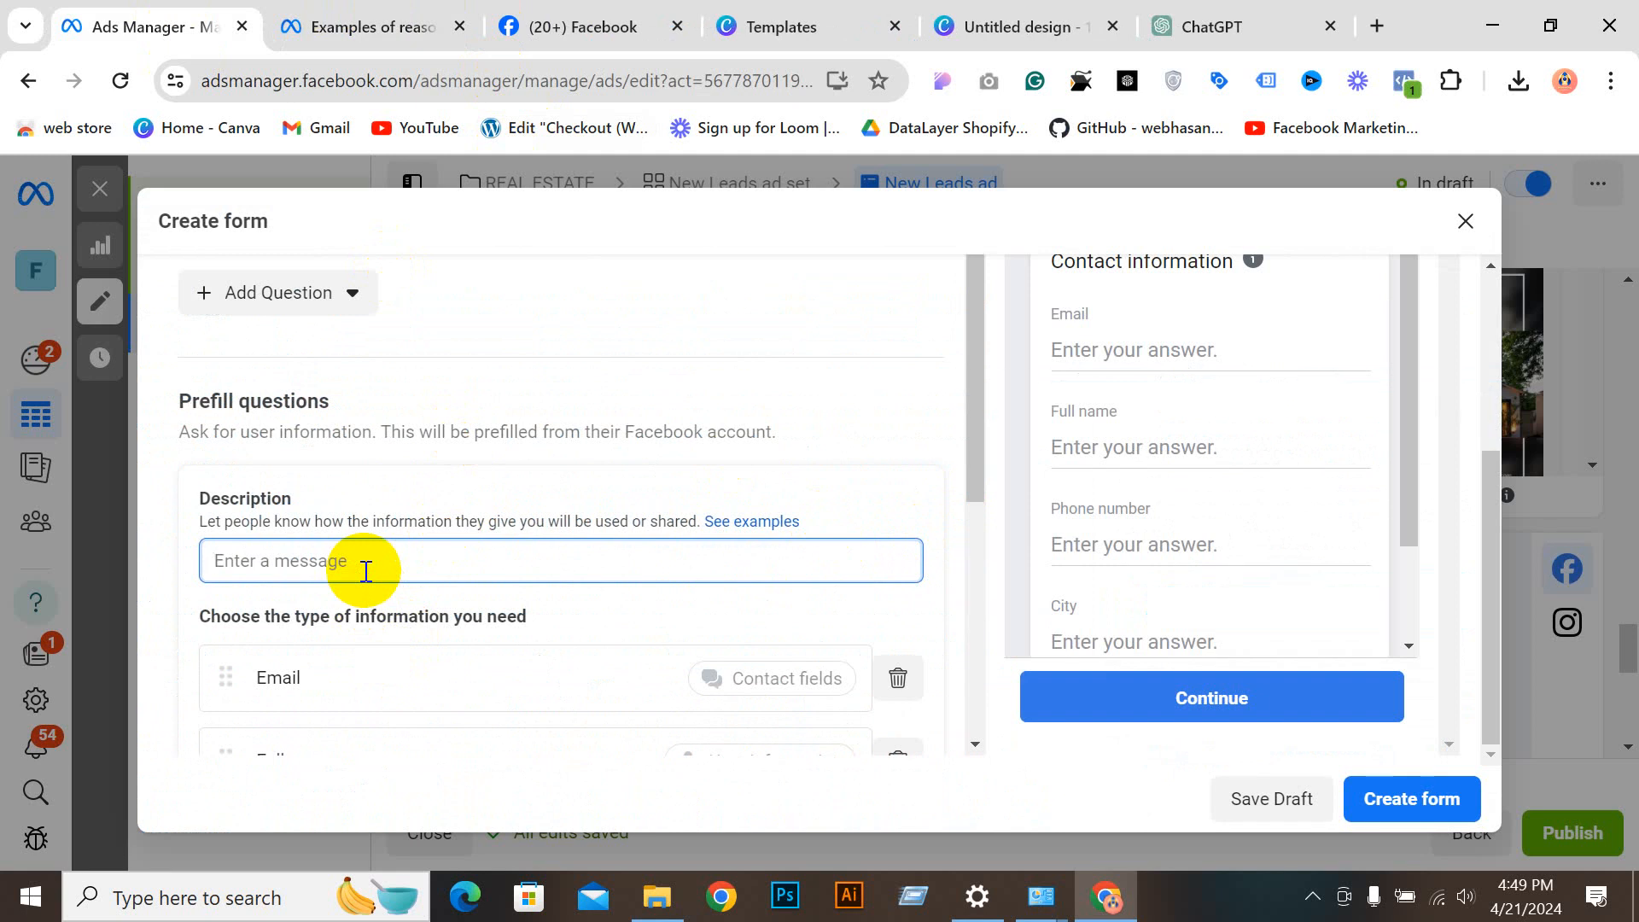
{"action": "type", "text": "Put i"}
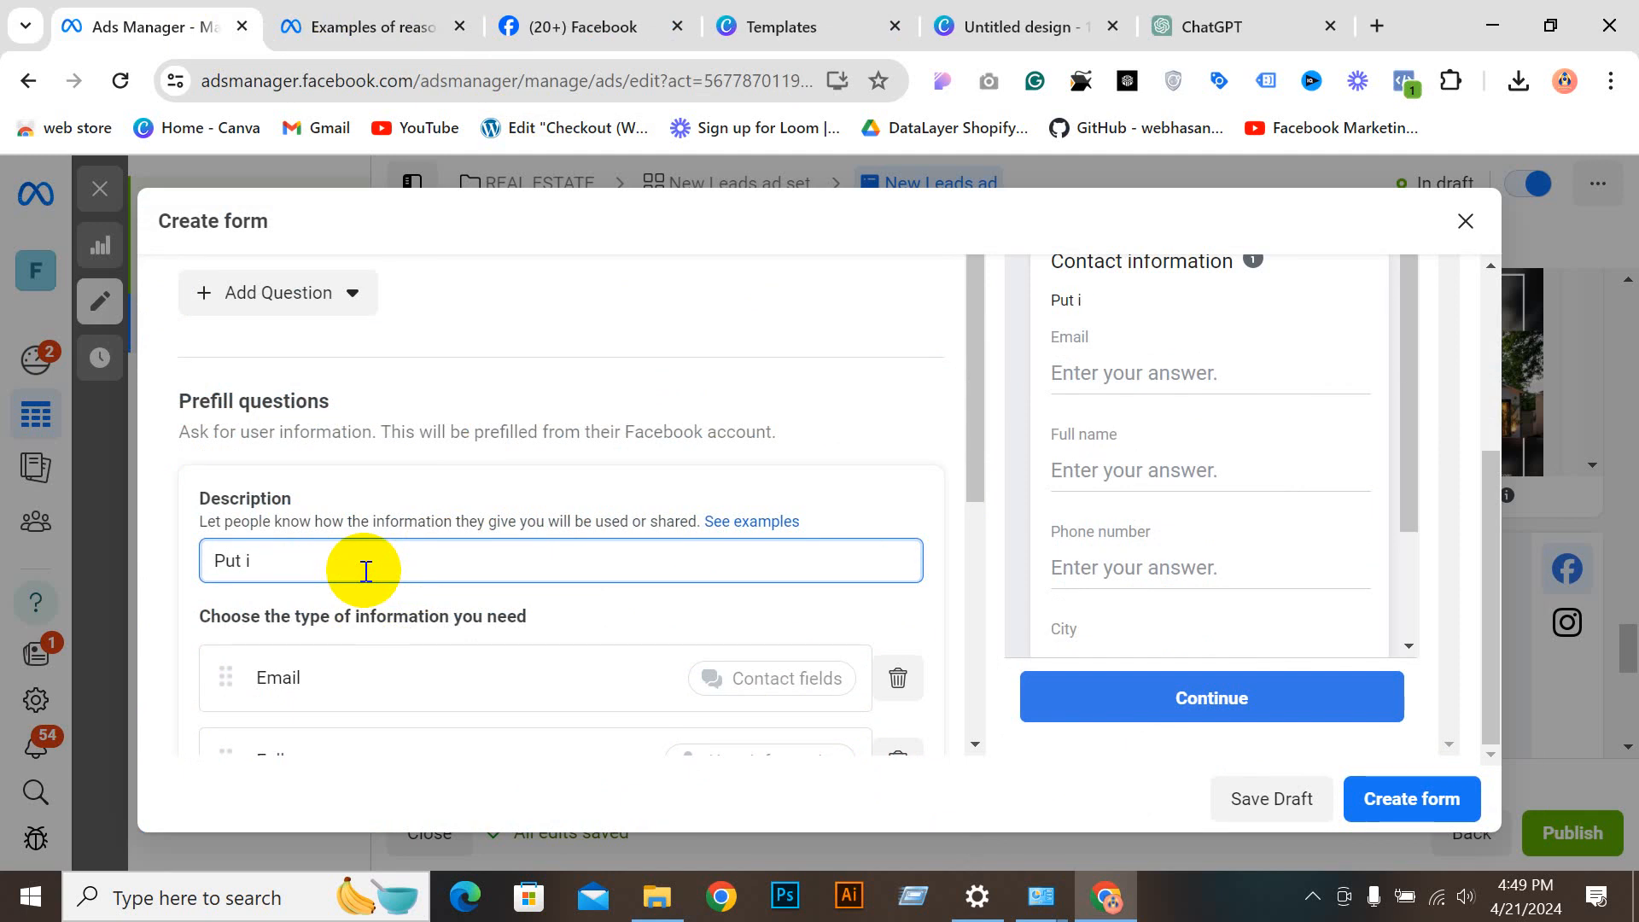
{"action": "key", "text": "BackSpace"}
{"action": "key", "text": "BackSpace"}
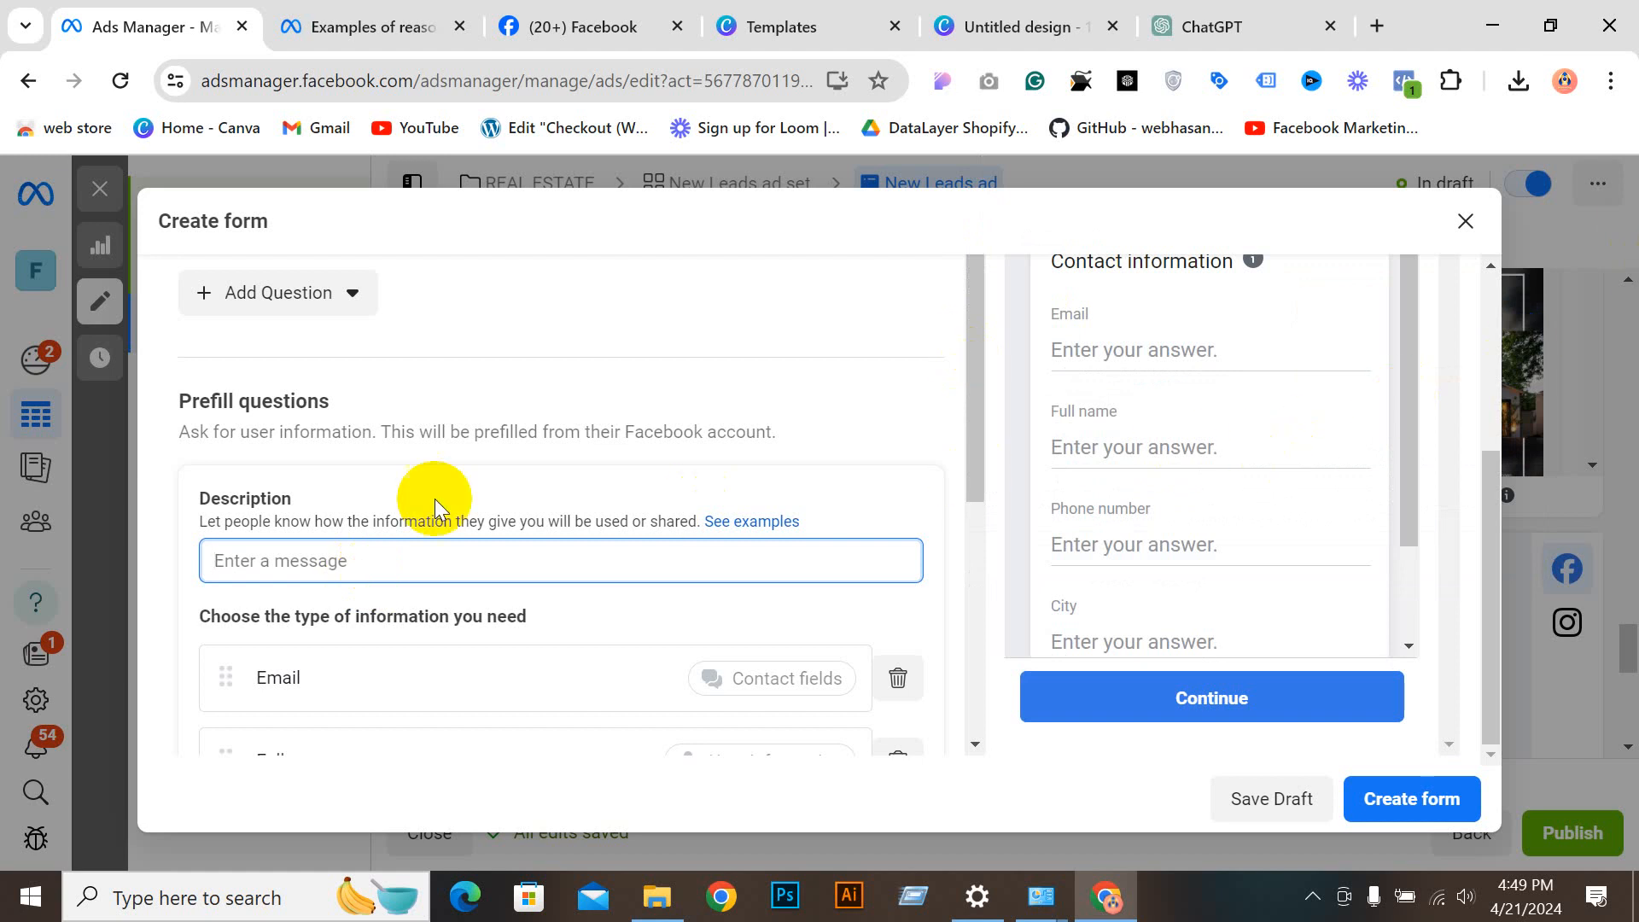
Step: Review the prefill contact fields of the lead form and expand the Privacy Policy section
{"action": "scroll", "coordinate": [376, 512], "scroll_direction": "down", "scroll_amount": 3}
{"action": "scroll", "coordinate": [380, 525], "scroll_direction": "down", "scroll_amount": 3}
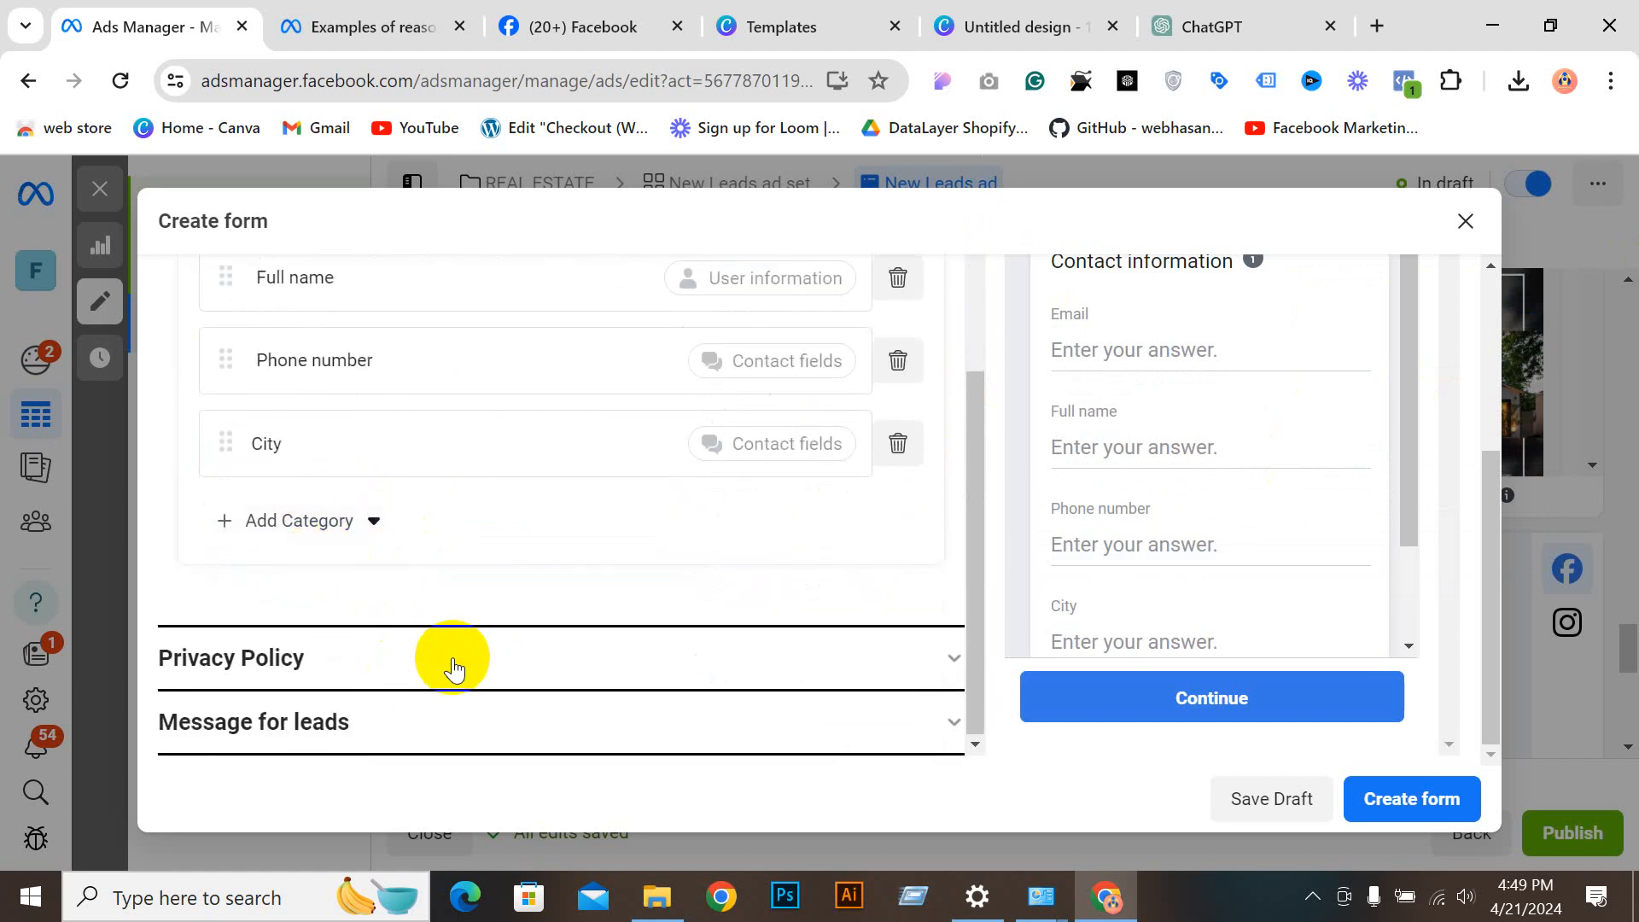
{"action": "scroll", "coordinate": [486, 564], "scroll_direction": "up", "scroll_amount": 5}
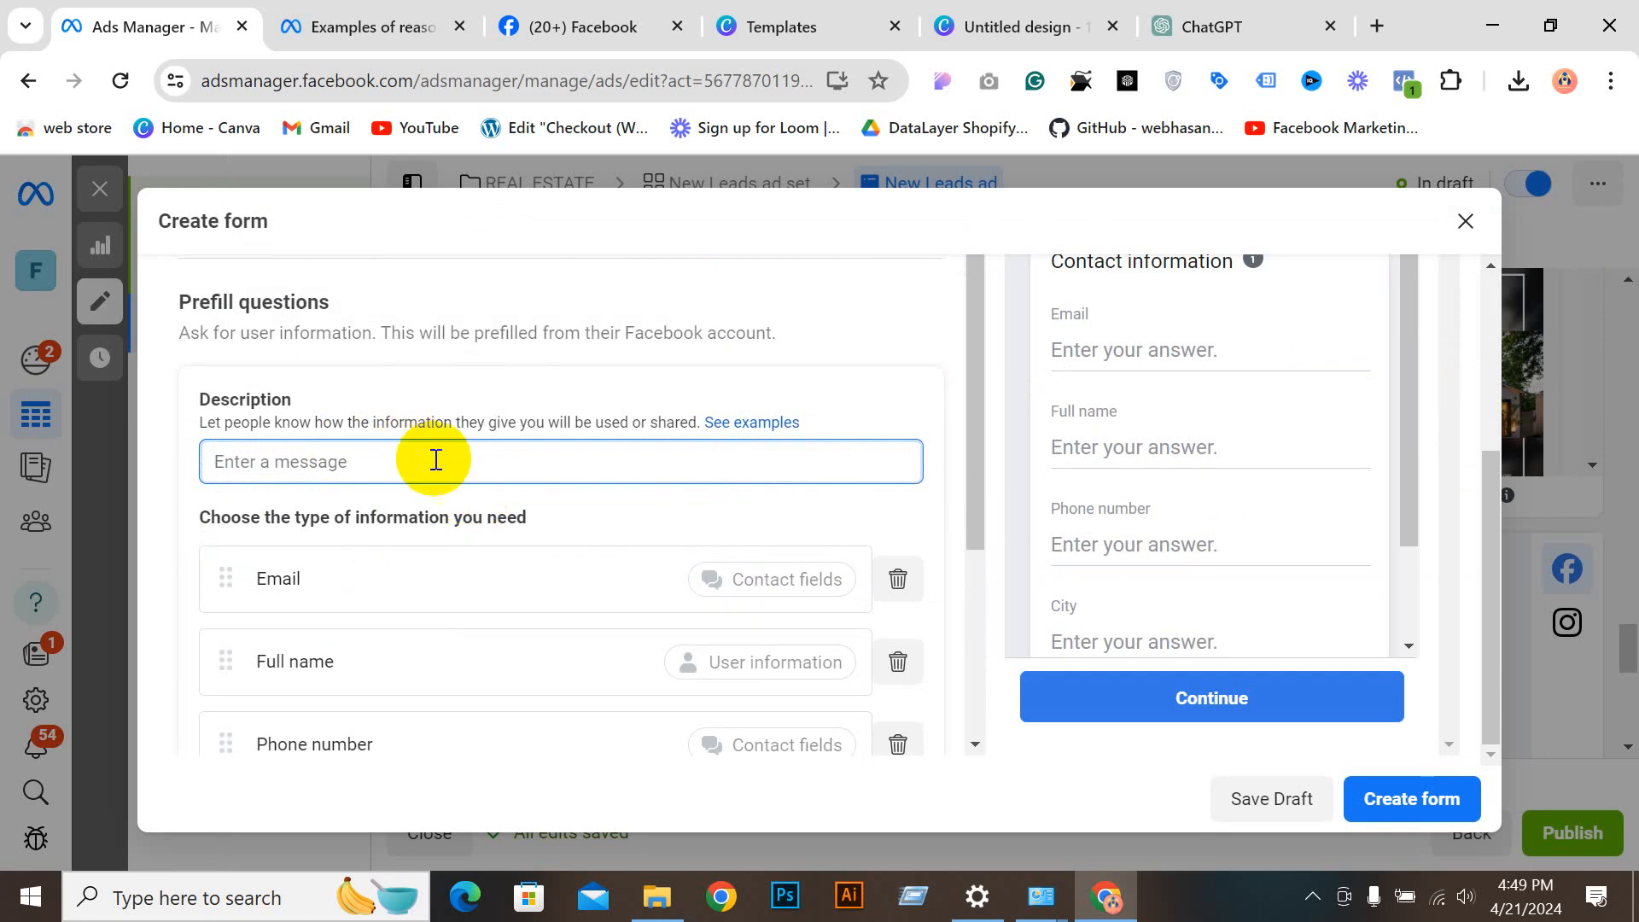
{"action": "scroll", "coordinate": [440, 470], "scroll_direction": "down", "scroll_amount": 5}
{"action": "left_click", "coordinate": [292, 665]}
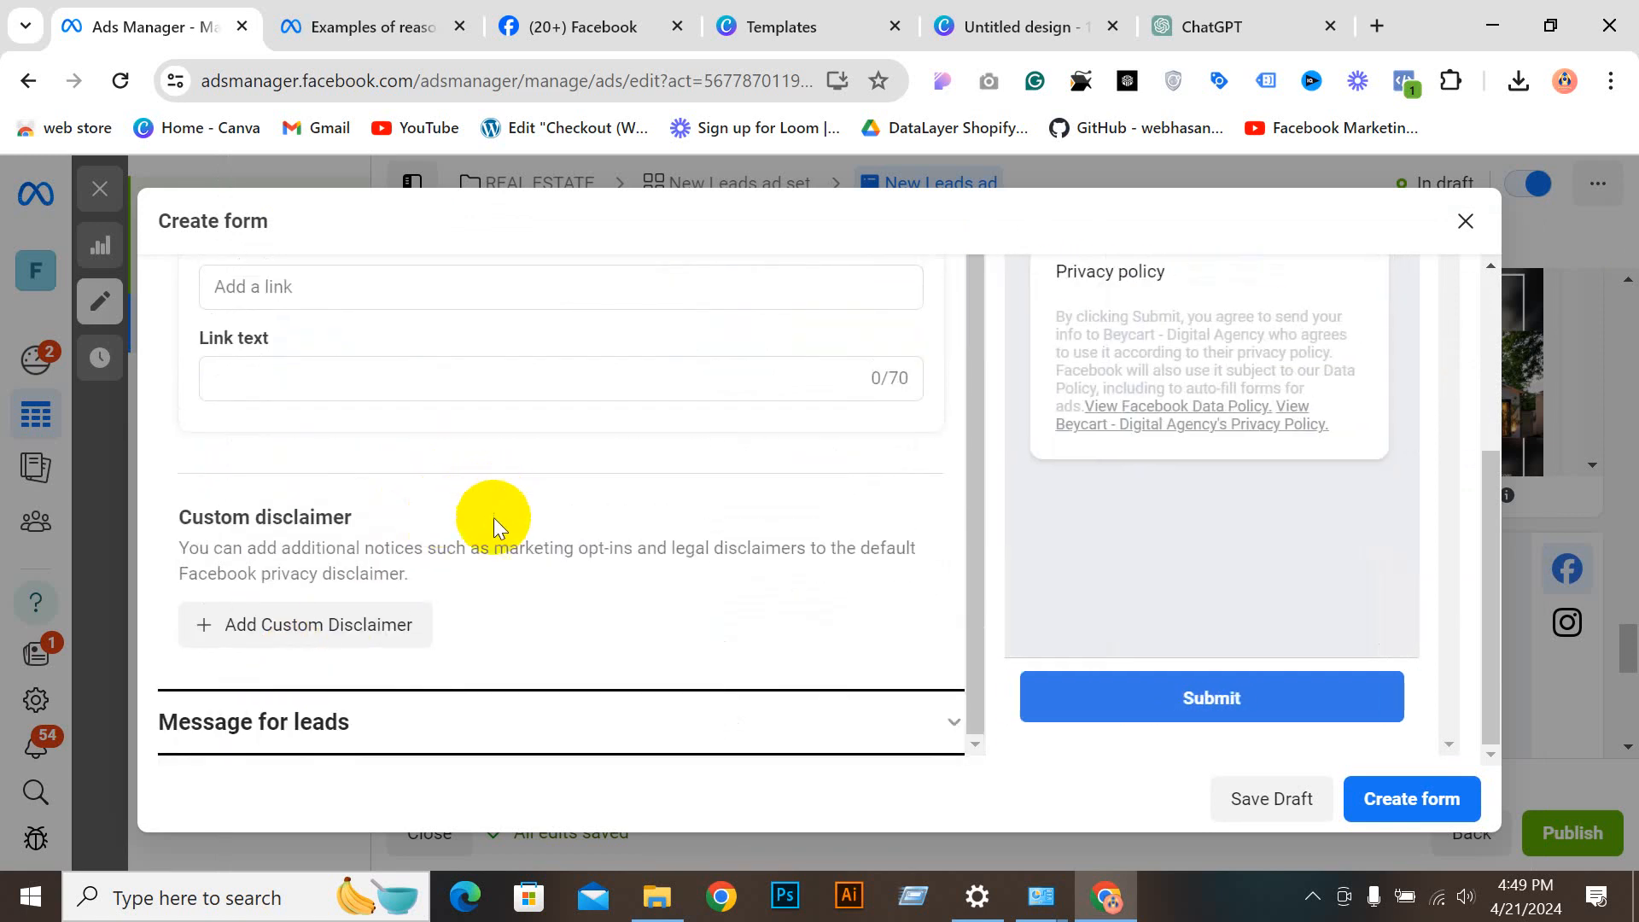
Step: Expand the Message for leads section and review its description, call-to-action choices and link field
{"action": "left_click", "coordinate": [348, 723]}
{"action": "left_click", "coordinate": [428, 555]}
{"action": "scroll", "coordinate": [377, 523], "scroll_direction": "down", "scroll_amount": 1}
{"action": "scroll", "coordinate": [392, 403], "scroll_direction": "up", "scroll_amount": 3}
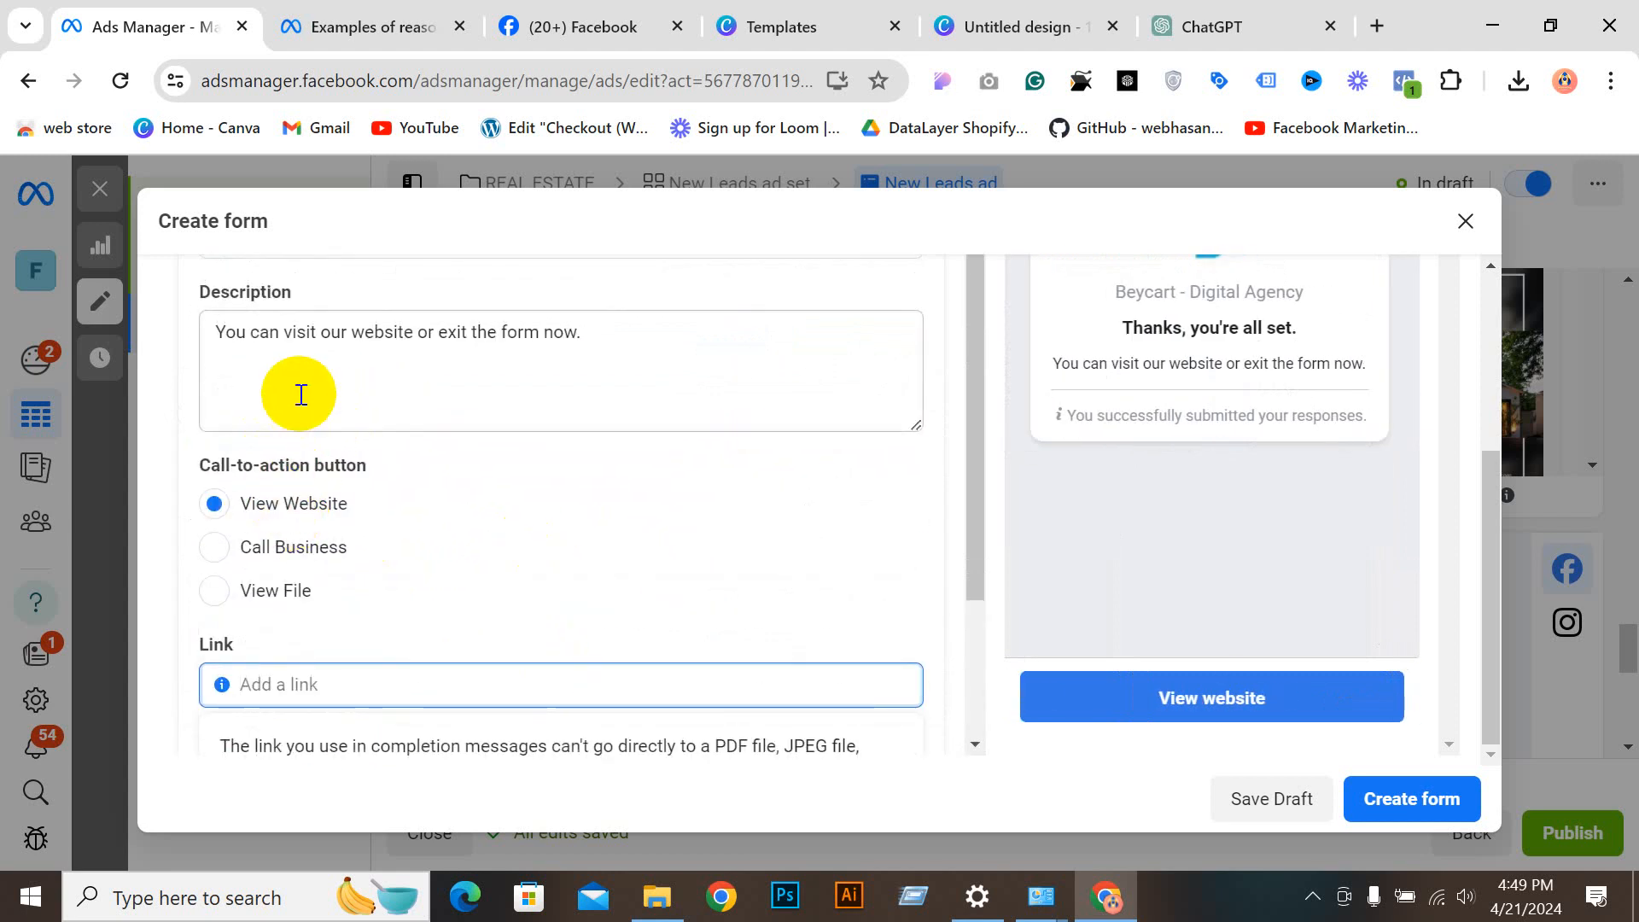
{"action": "scroll", "coordinate": [314, 365], "scroll_direction": "down", "scroll_amount": 1}
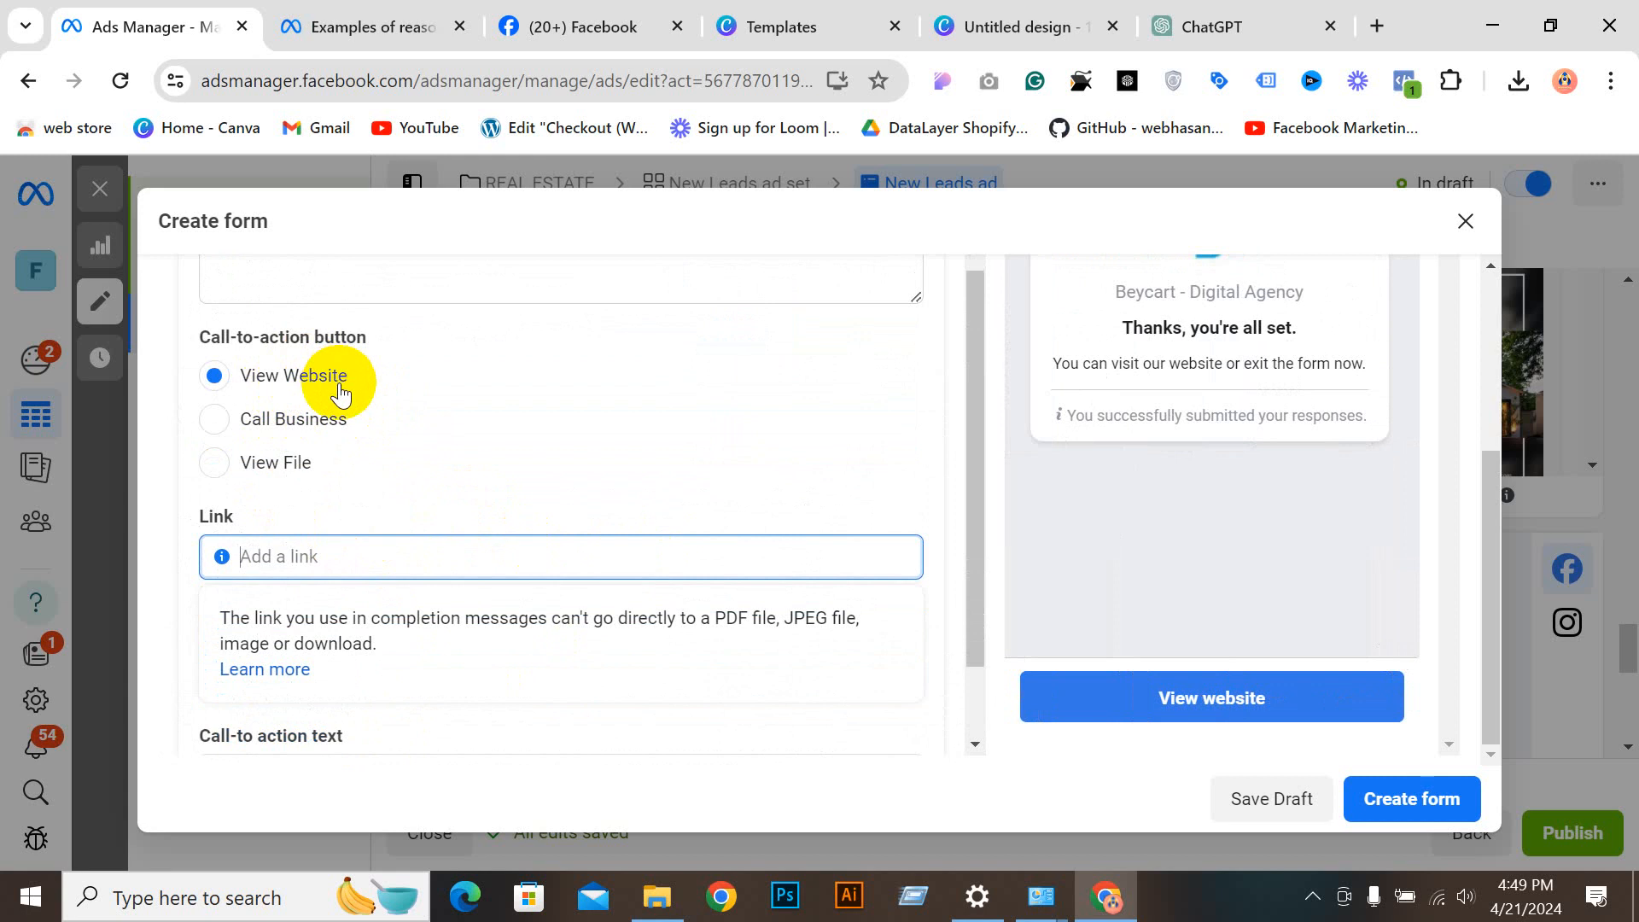
Step: Try the Call Business call-to-action, browse its country codes, and try the View File option
{"action": "left_click", "coordinate": [272, 431]}
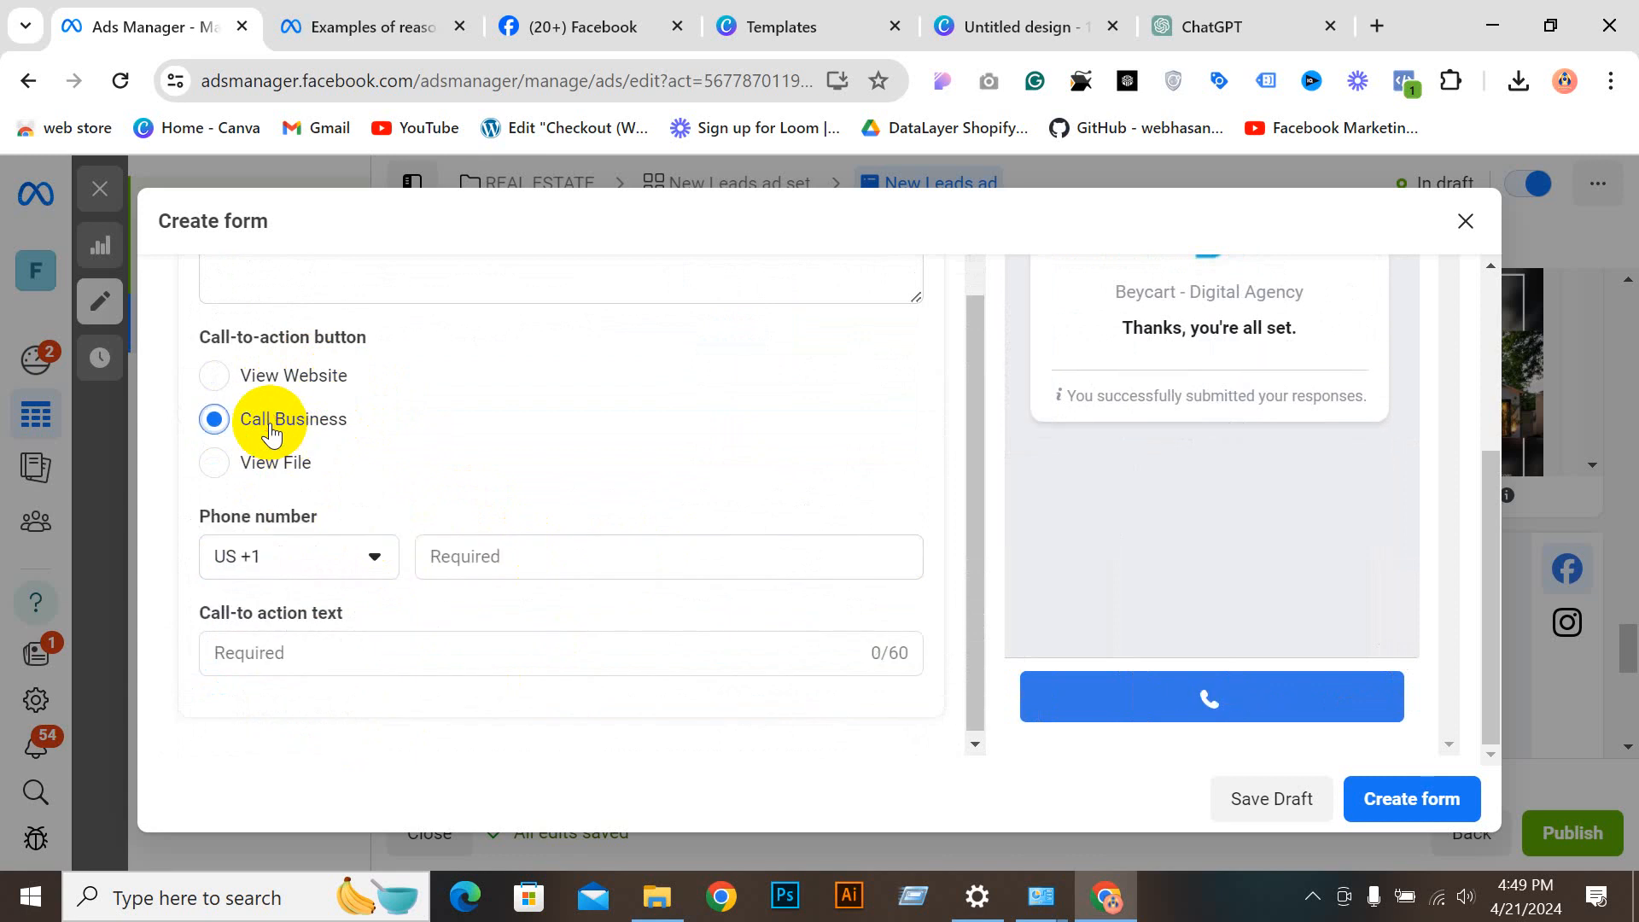
{"action": "left_click", "coordinate": [270, 579]}
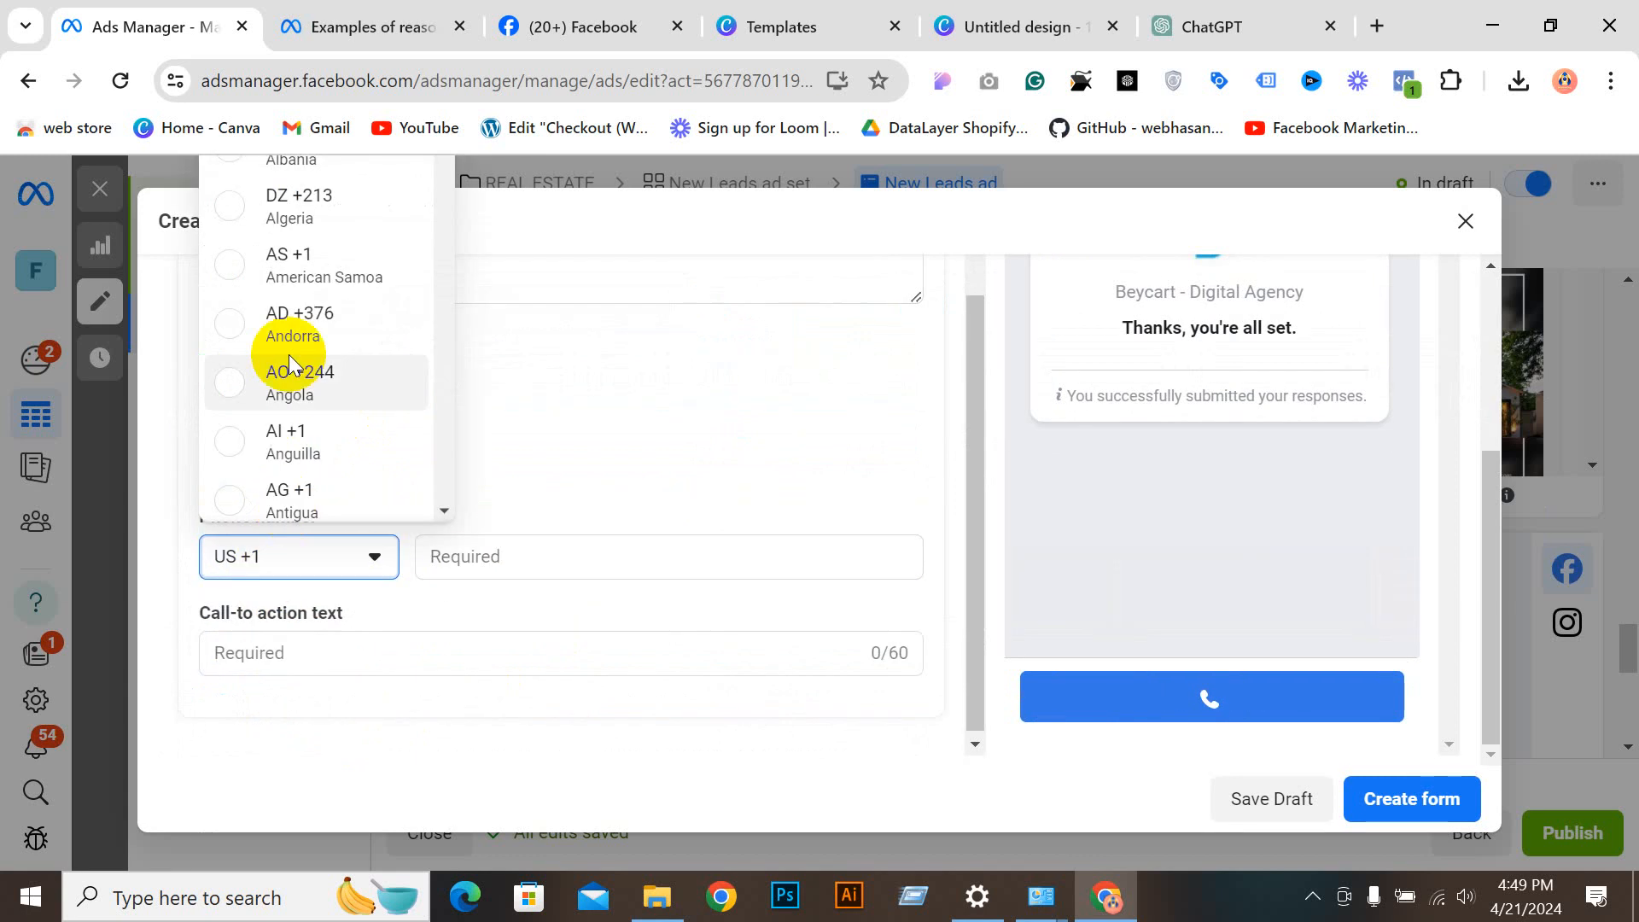
{"action": "scroll", "coordinate": [296, 340], "scroll_direction": "down", "scroll_amount": 3}
{"action": "scroll", "coordinate": [296, 340], "scroll_direction": "down", "scroll_amount": 2}
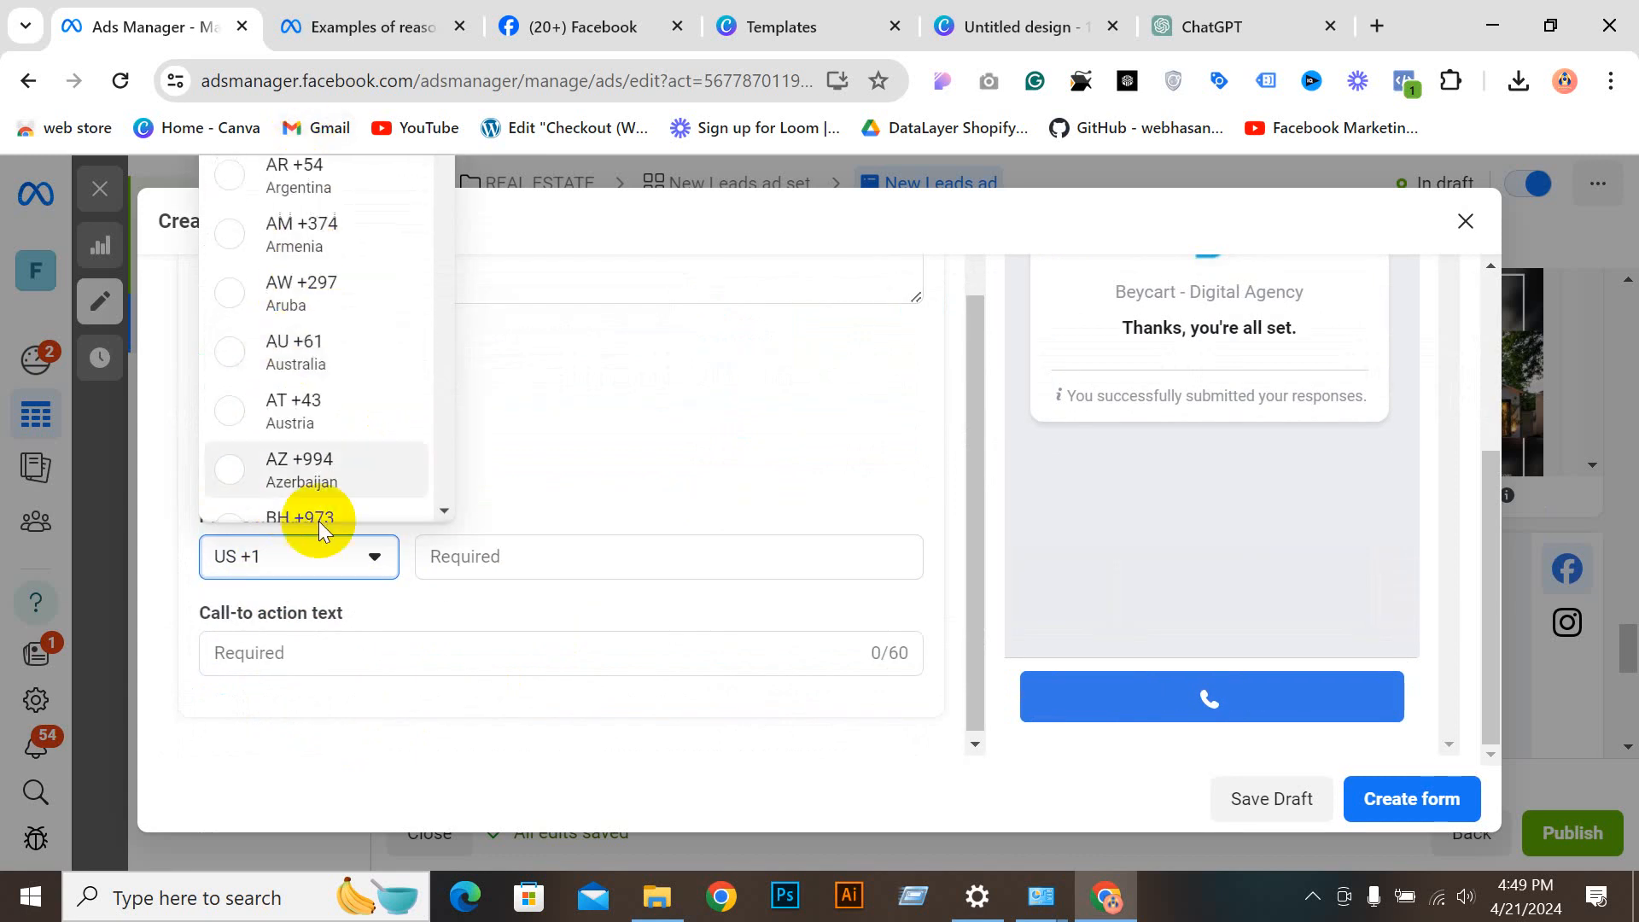
{"action": "scroll", "coordinate": [293, 358], "scroll_direction": "up", "scroll_amount": 4}
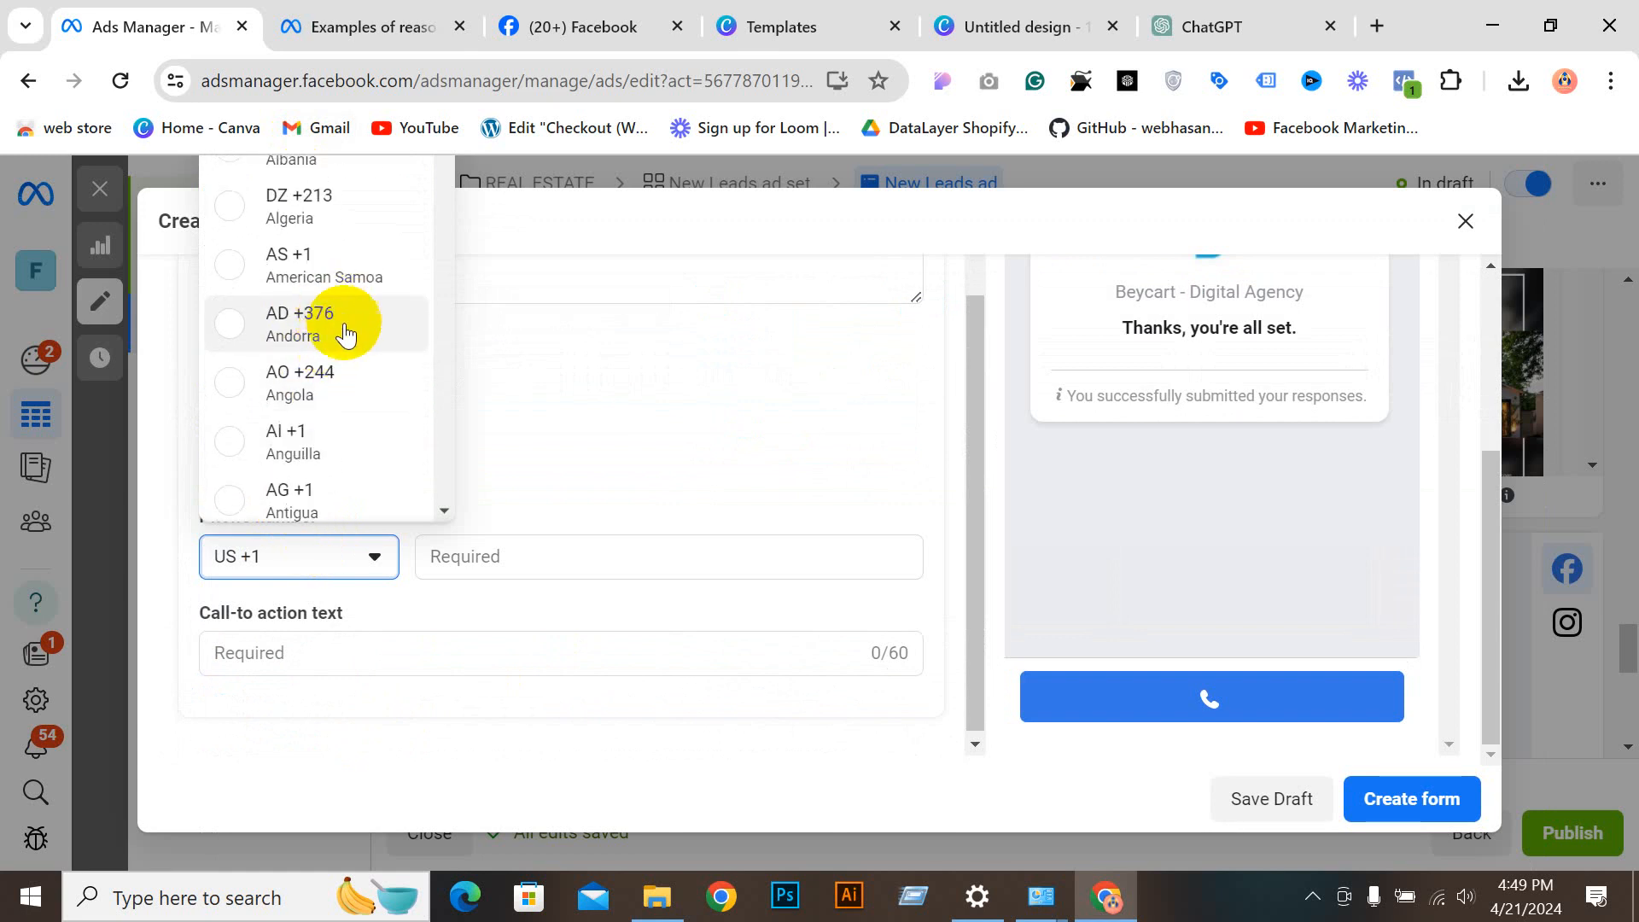
{"action": "scroll", "coordinate": [329, 308], "scroll_direction": "down", "scroll_amount": 3}
{"action": "left_click", "coordinate": [675, 468]}
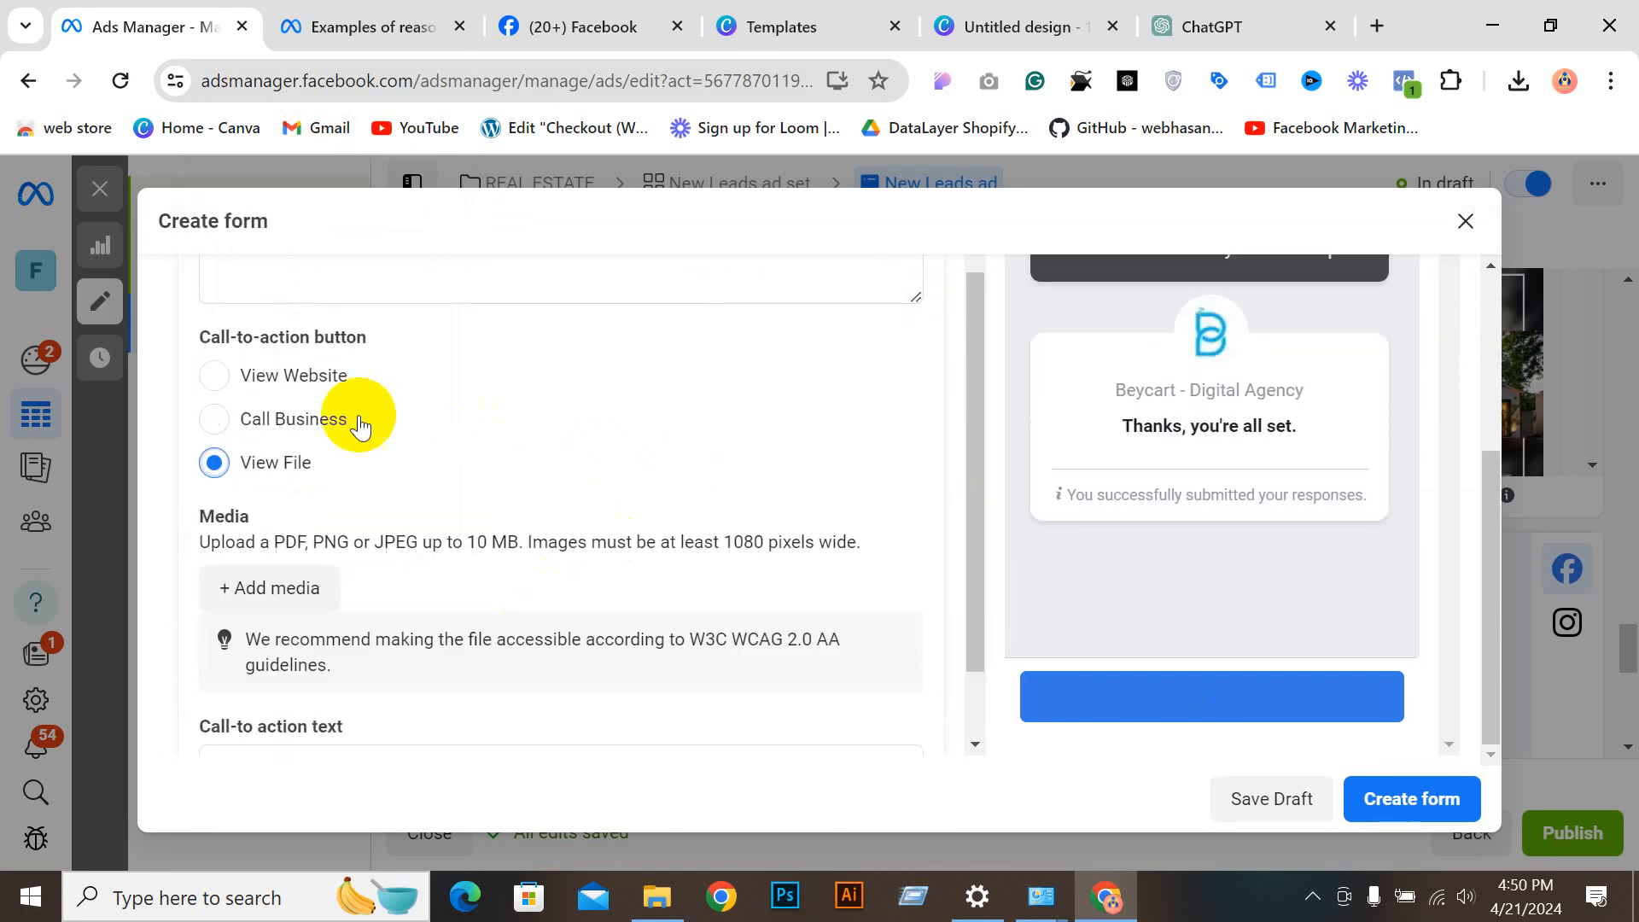
Step: Select View Website as the completion message's call-to-action and activate its link field
{"action": "left_click", "coordinate": [275, 379]}
{"action": "left_click", "coordinate": [274, 557]}
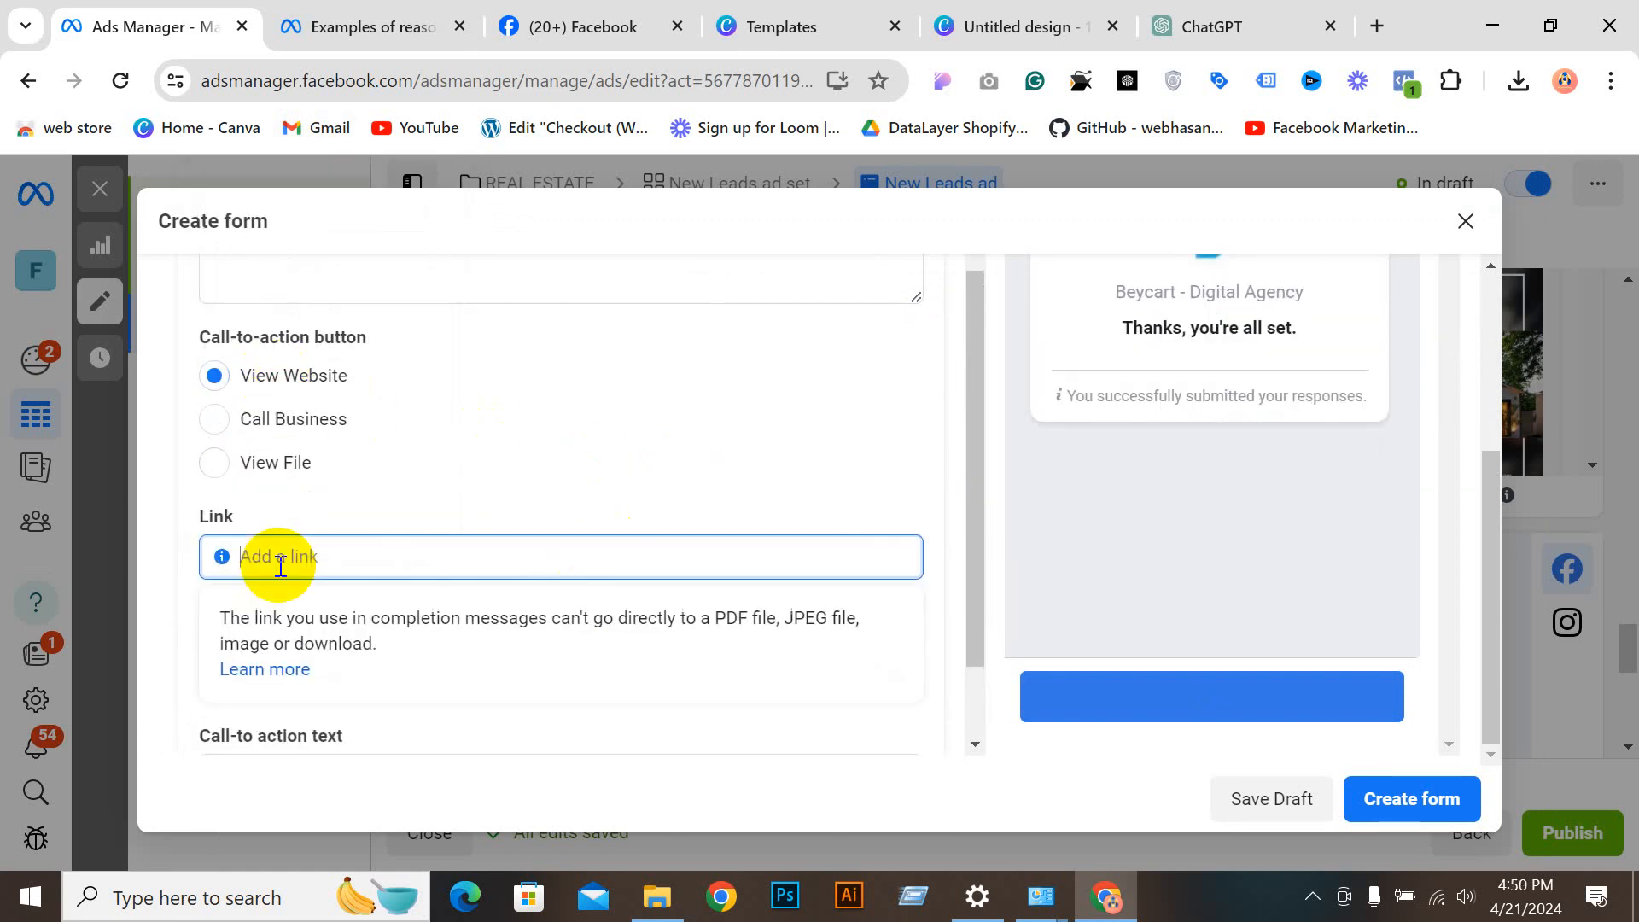
{"action": "left_click", "coordinate": [751, 508]}
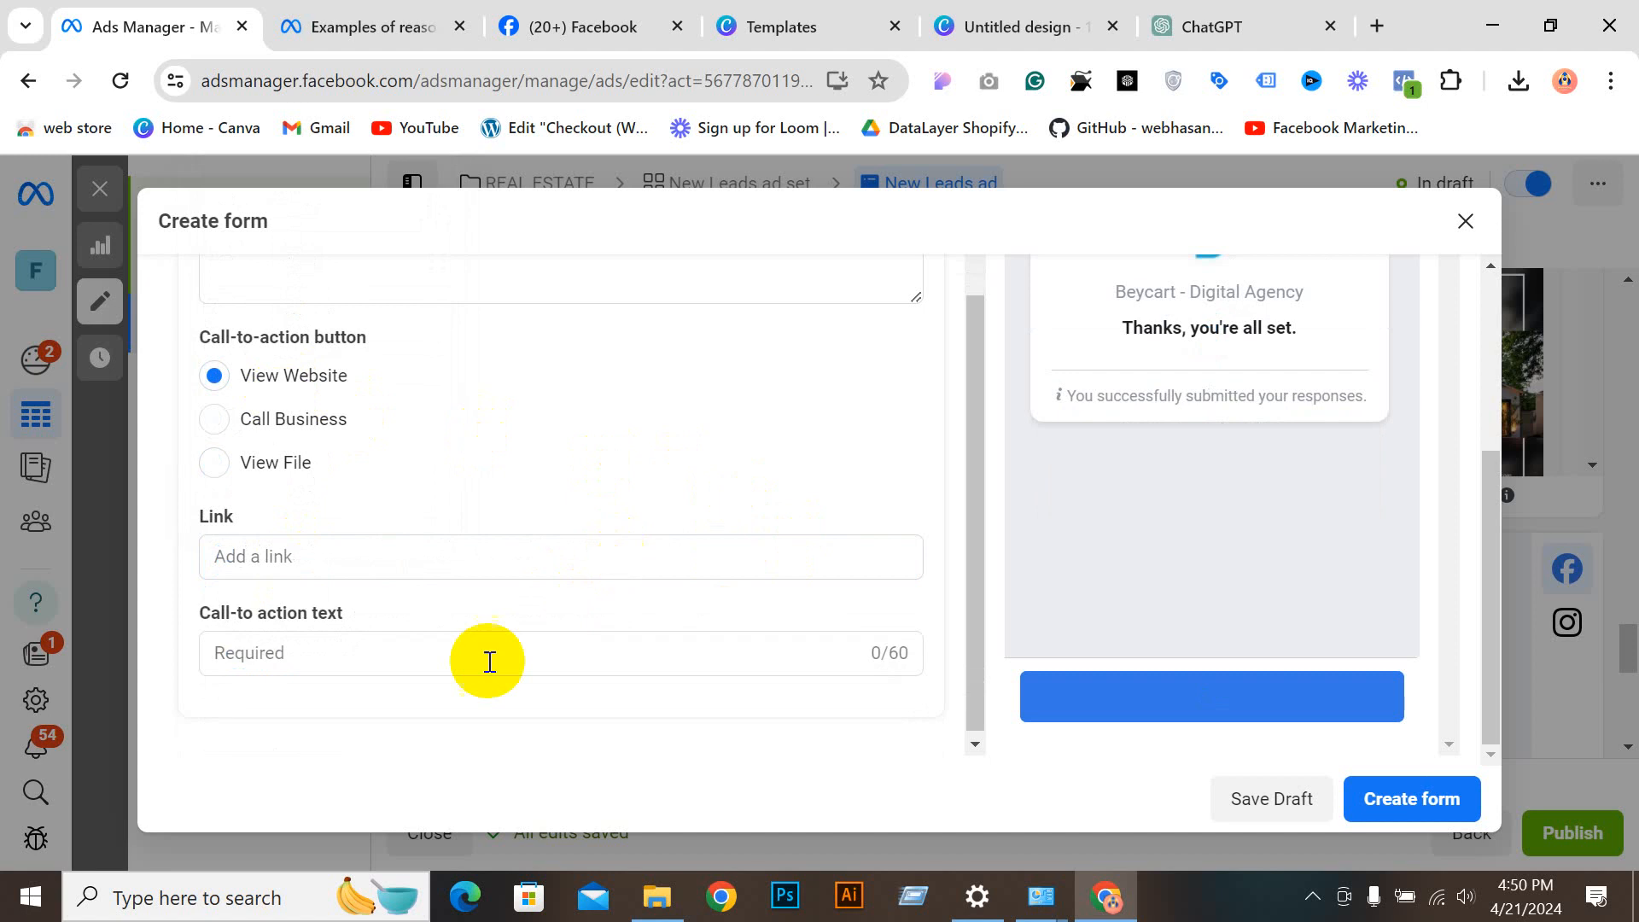
{"action": "left_click", "coordinate": [354, 564]}
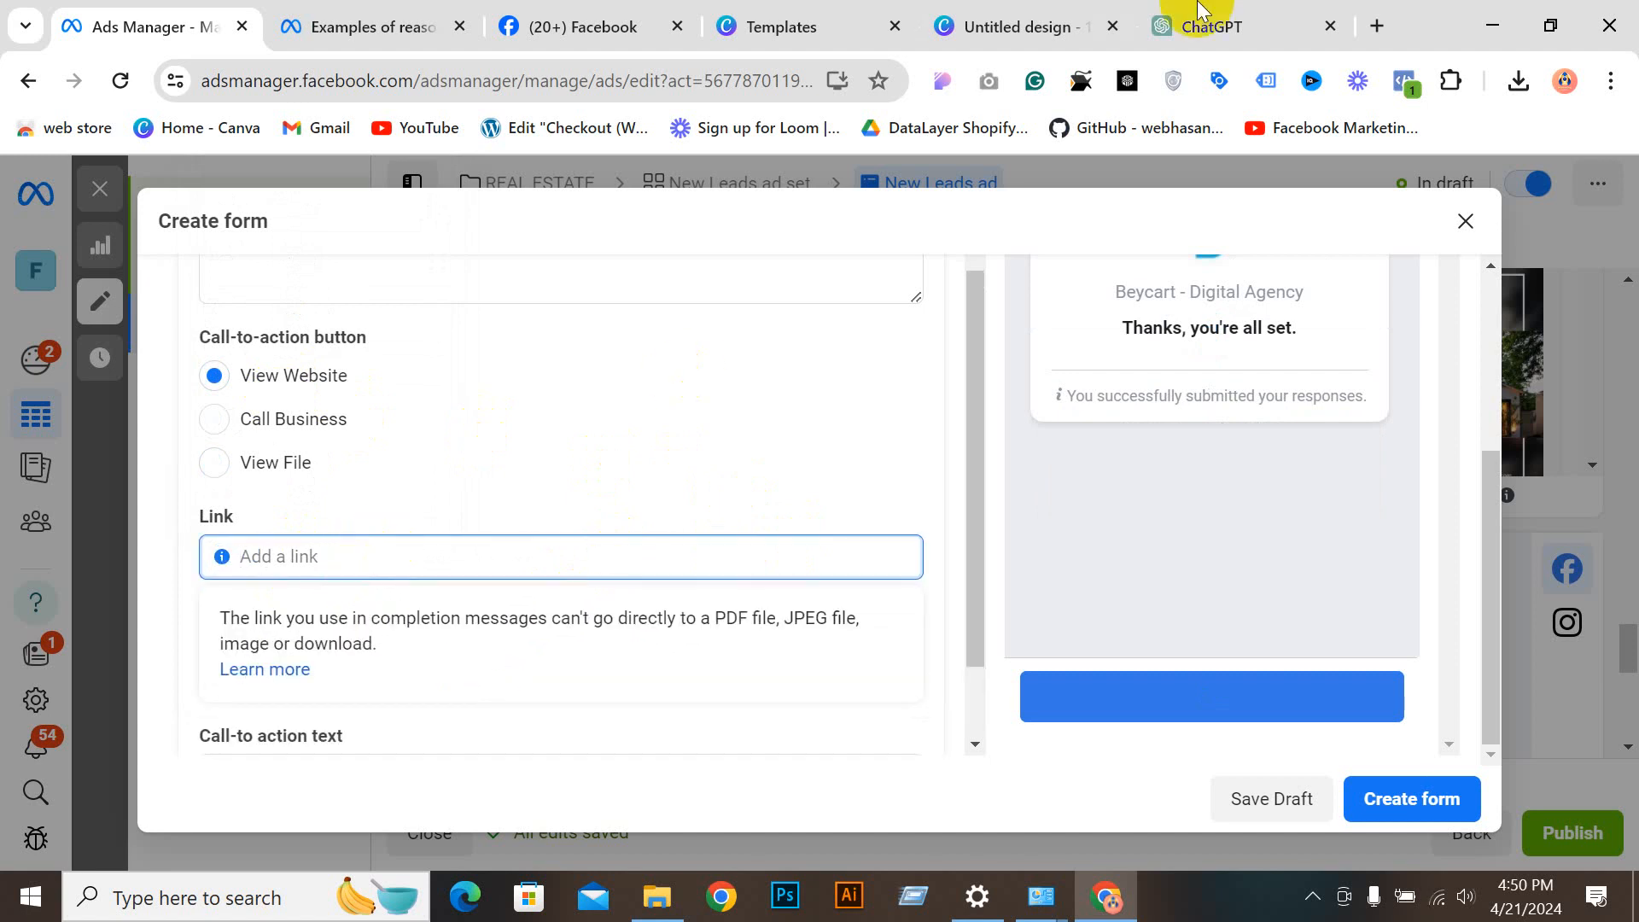
Step: Search Google for "REAL EXTATE" in a new browser tab
{"action": "left_click", "coordinate": [1247, 24]}
{"action": "left_click", "coordinate": [1388, 27]}
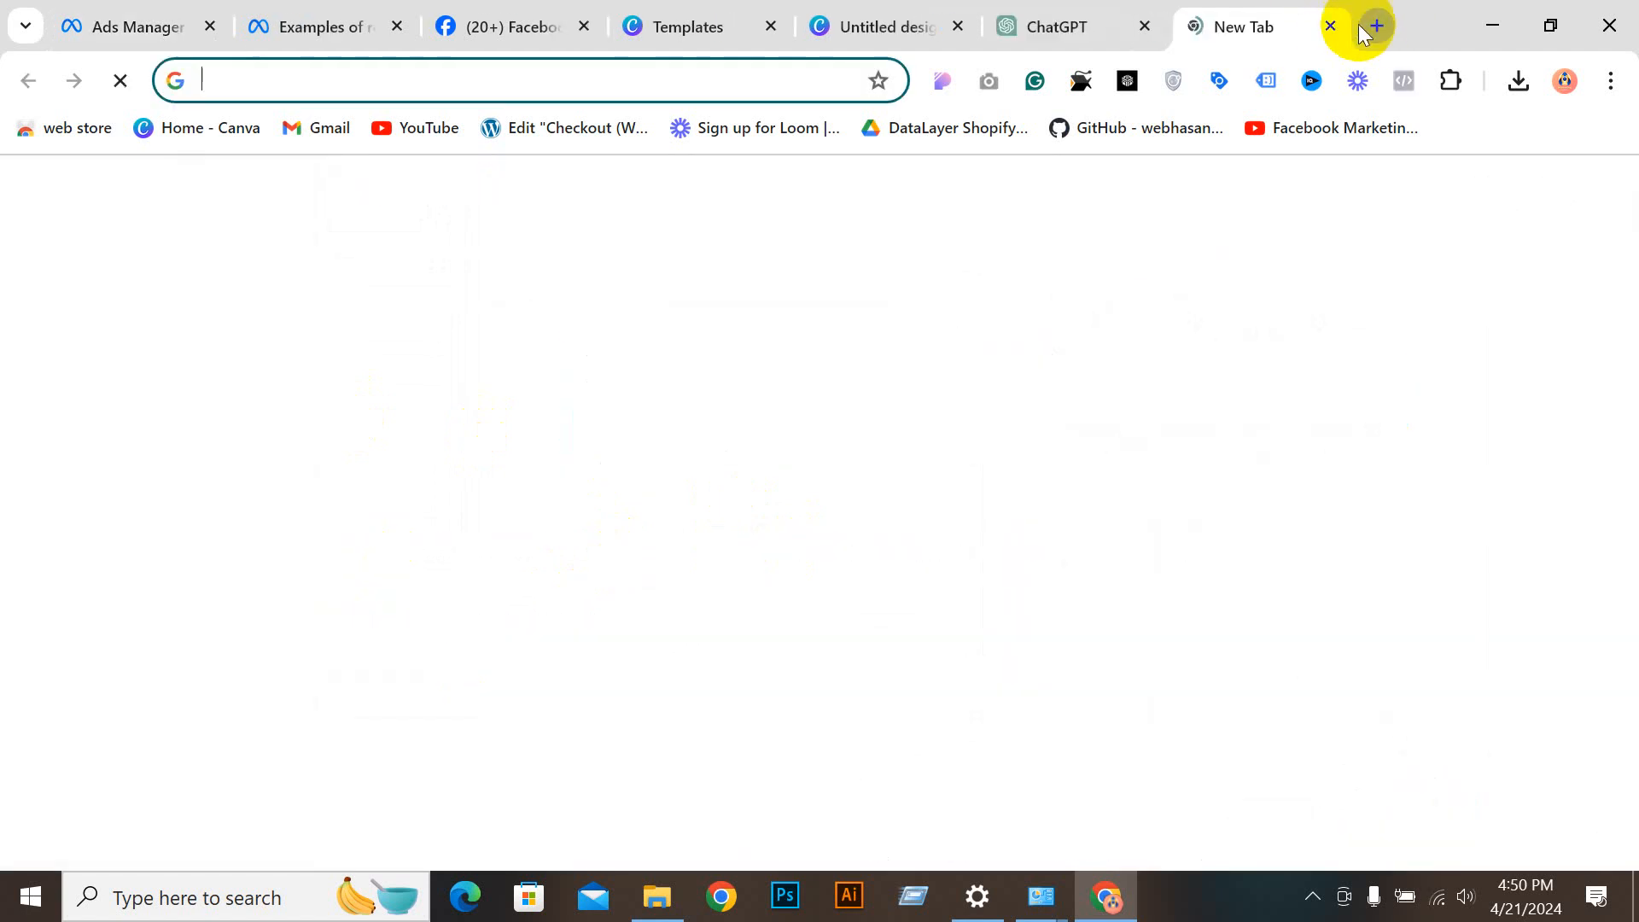
{"action": "type", "text": "REAL EXTATE"}
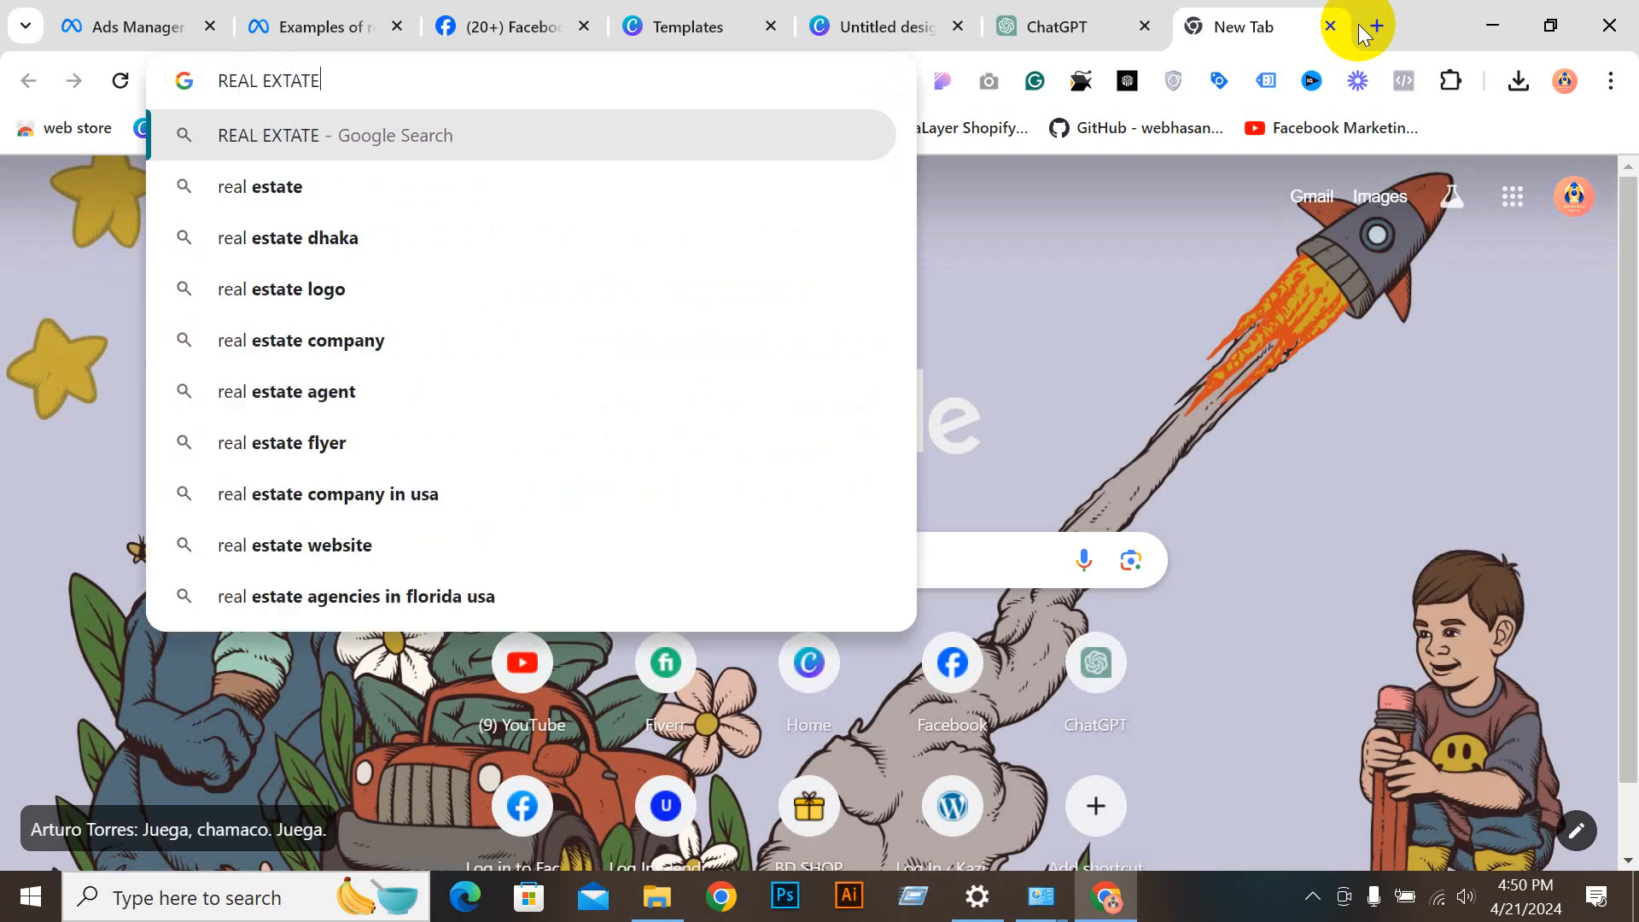
{"action": "key", "text": "Return"}
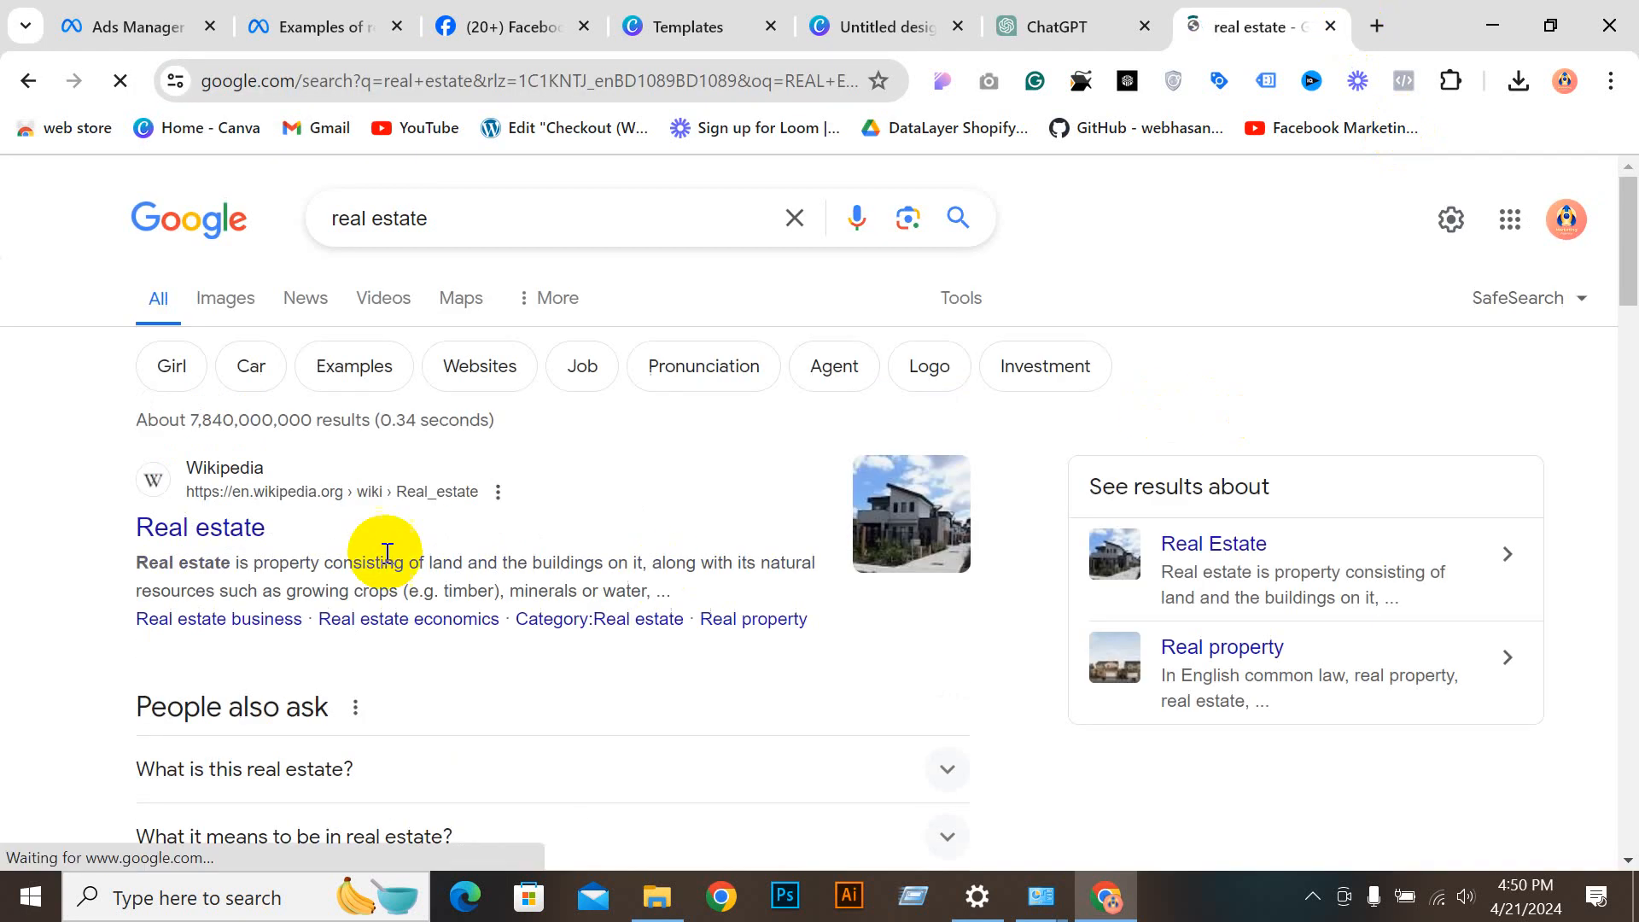
Step: Open the Investopedia, Bankrate and realestate.com.au search results in separate background tabs
{"action": "scroll", "coordinate": [273, 527], "scroll_direction": "down", "scroll_amount": 7}
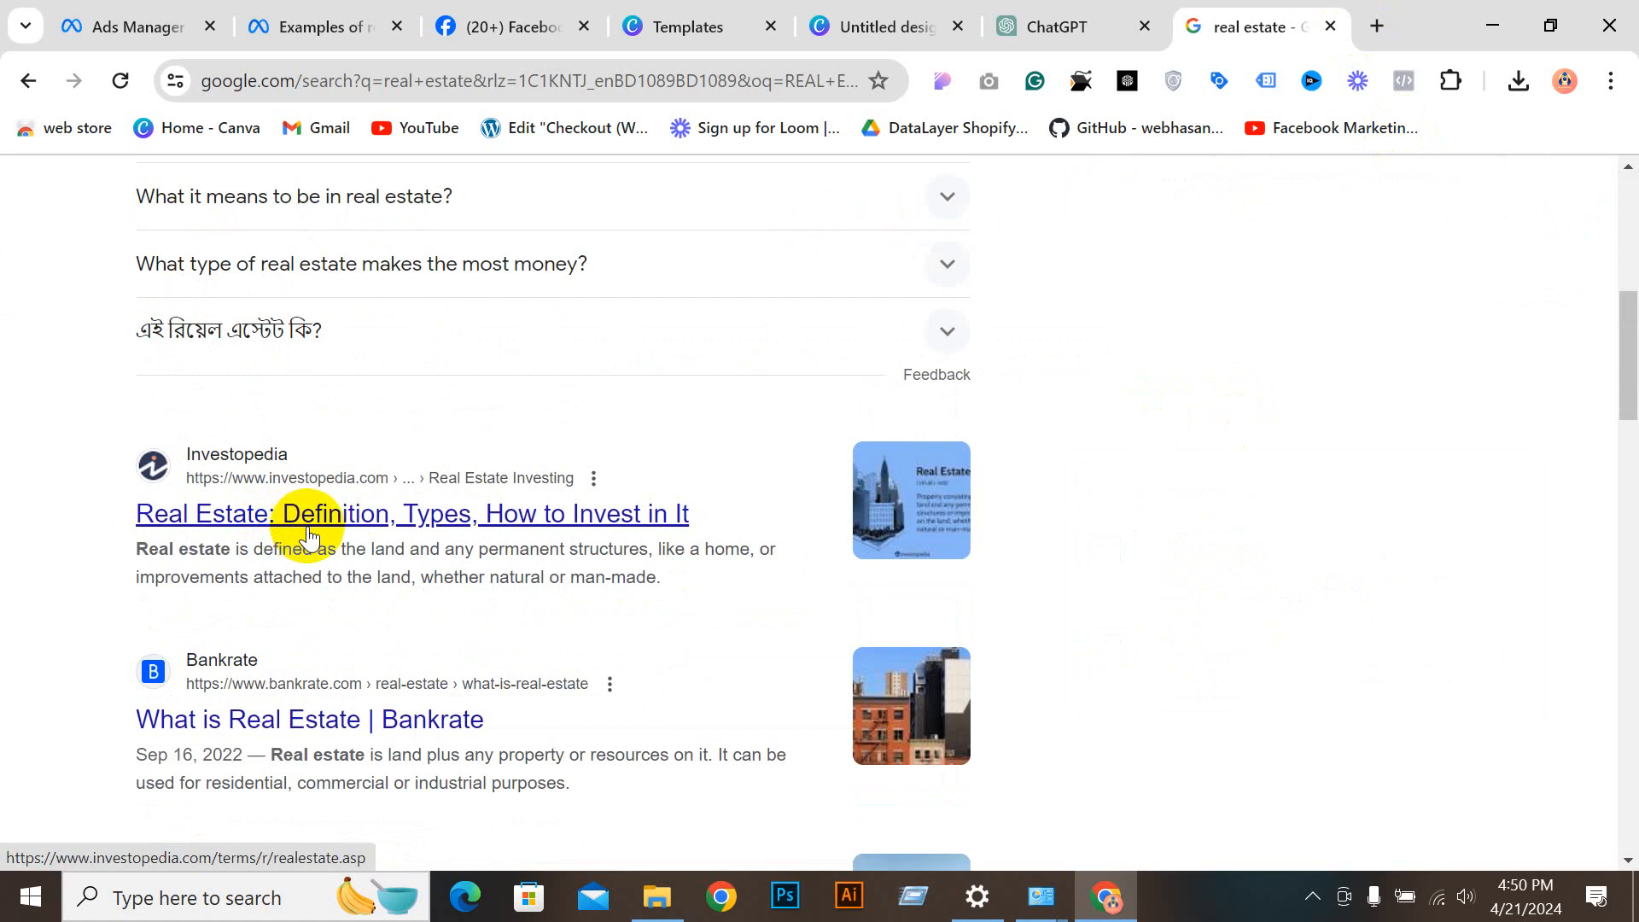
{"action": "left_click", "coordinate": [309, 537], "text": "ctrl"}
{"action": "left_click", "coordinate": [293, 720], "text": "ctrl"}
{"action": "scroll", "coordinate": [706, 648], "scroll_direction": "down", "scroll_amount": 3}
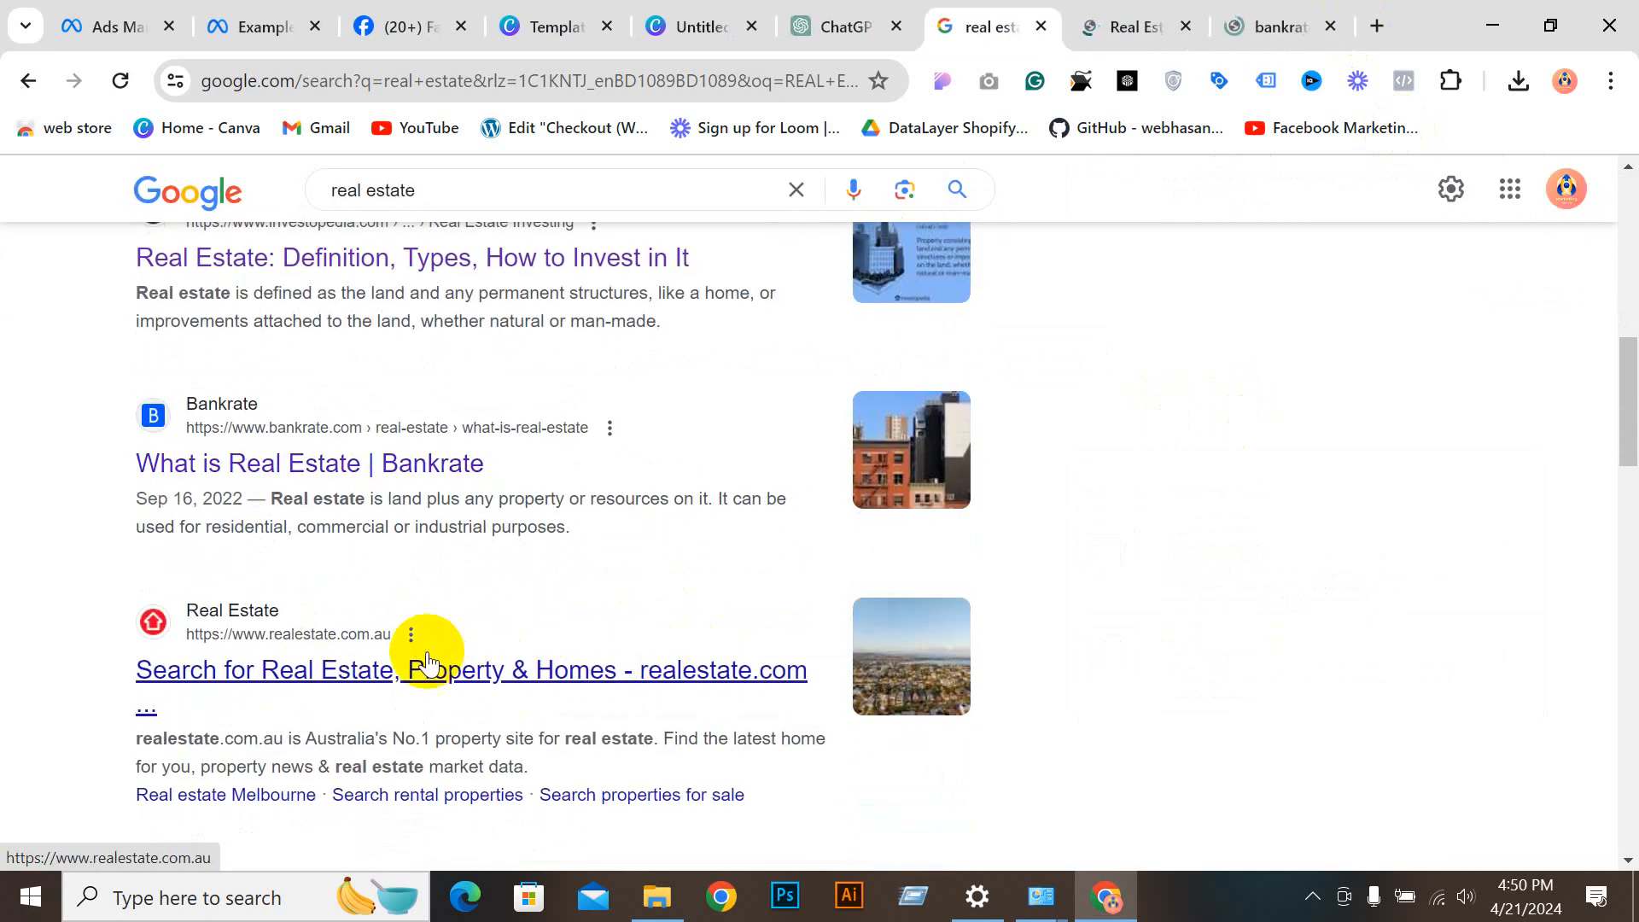
{"action": "scroll", "coordinate": [410, 670], "scroll_direction": "down", "scroll_amount": 5}
{"action": "scroll", "coordinate": [359, 444], "scroll_direction": "up", "scroll_amount": 3}
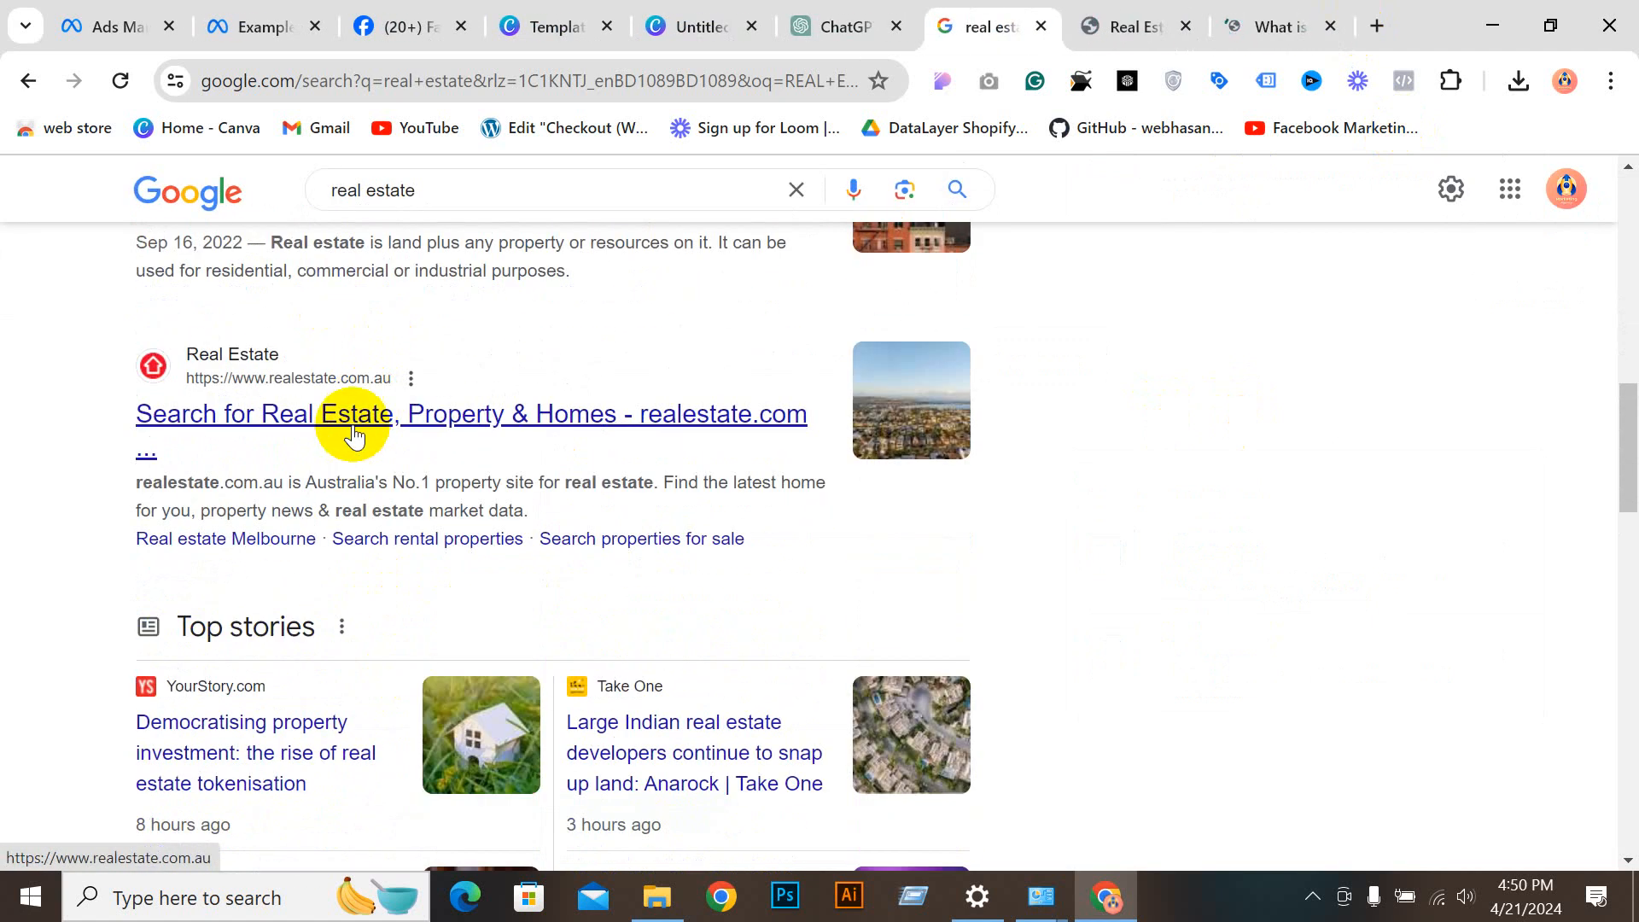
{"action": "left_click", "coordinate": [356, 436], "text": "ctrl"}
Step: Look through the opened Investopedia, Bankrate and realestate.com.au pages for a usable real estate website
{"action": "left_click", "coordinate": [1017, 27]}
{"action": "mouse_move", "coordinate": [1300, 440]}
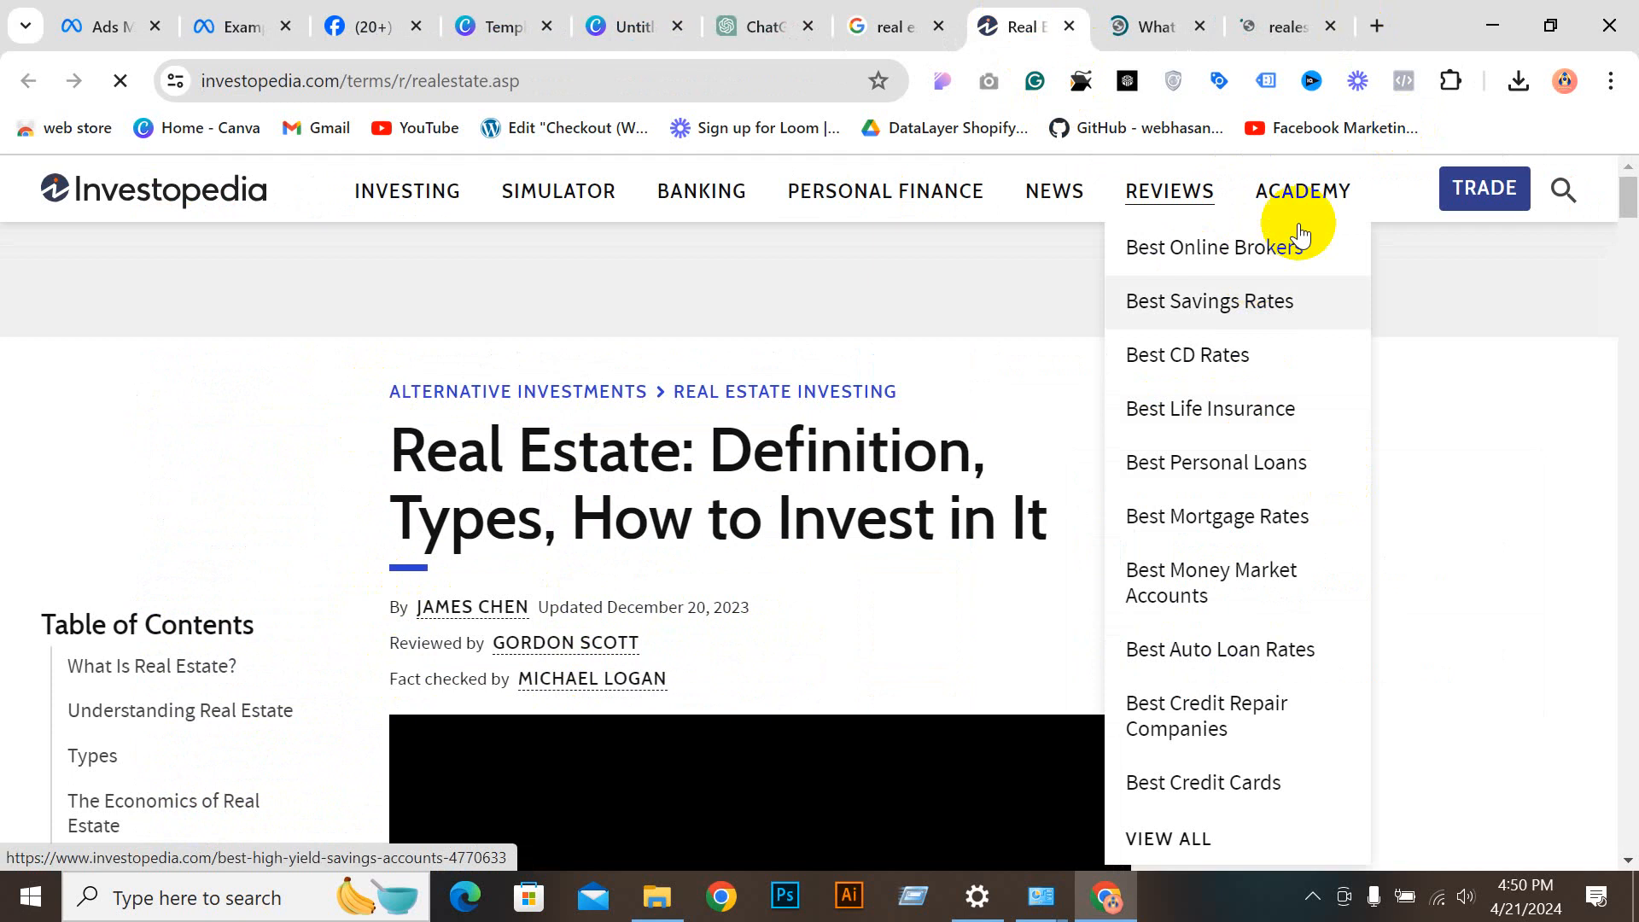
{"action": "left_click", "coordinate": [1161, 26]}
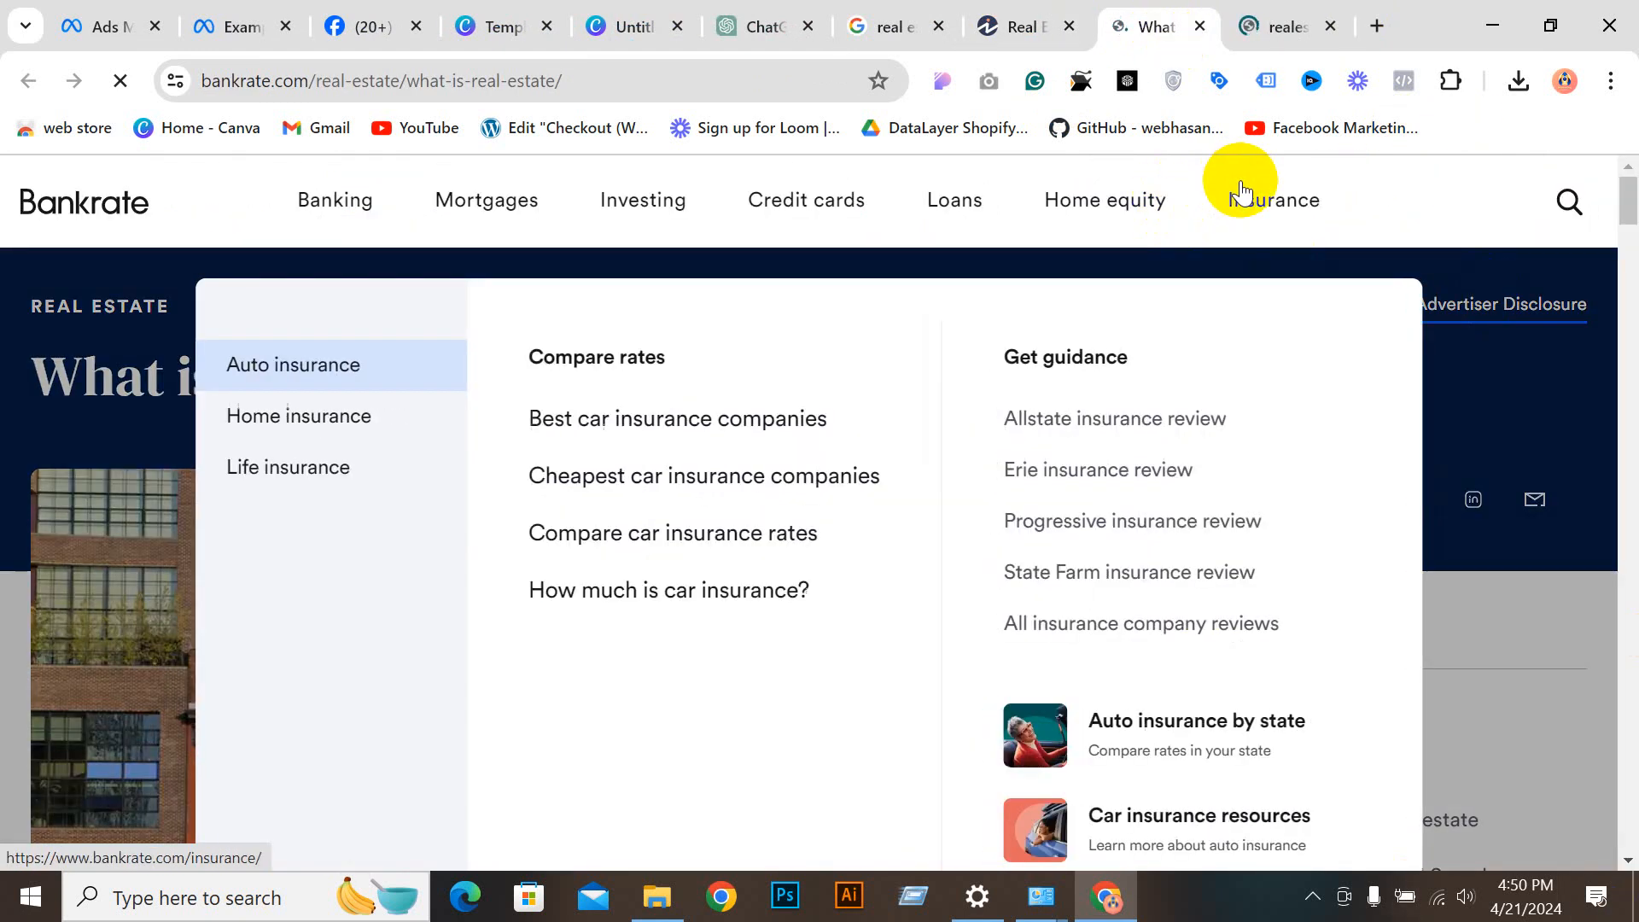
{"action": "mouse_move", "coordinate": [1016, 221]}
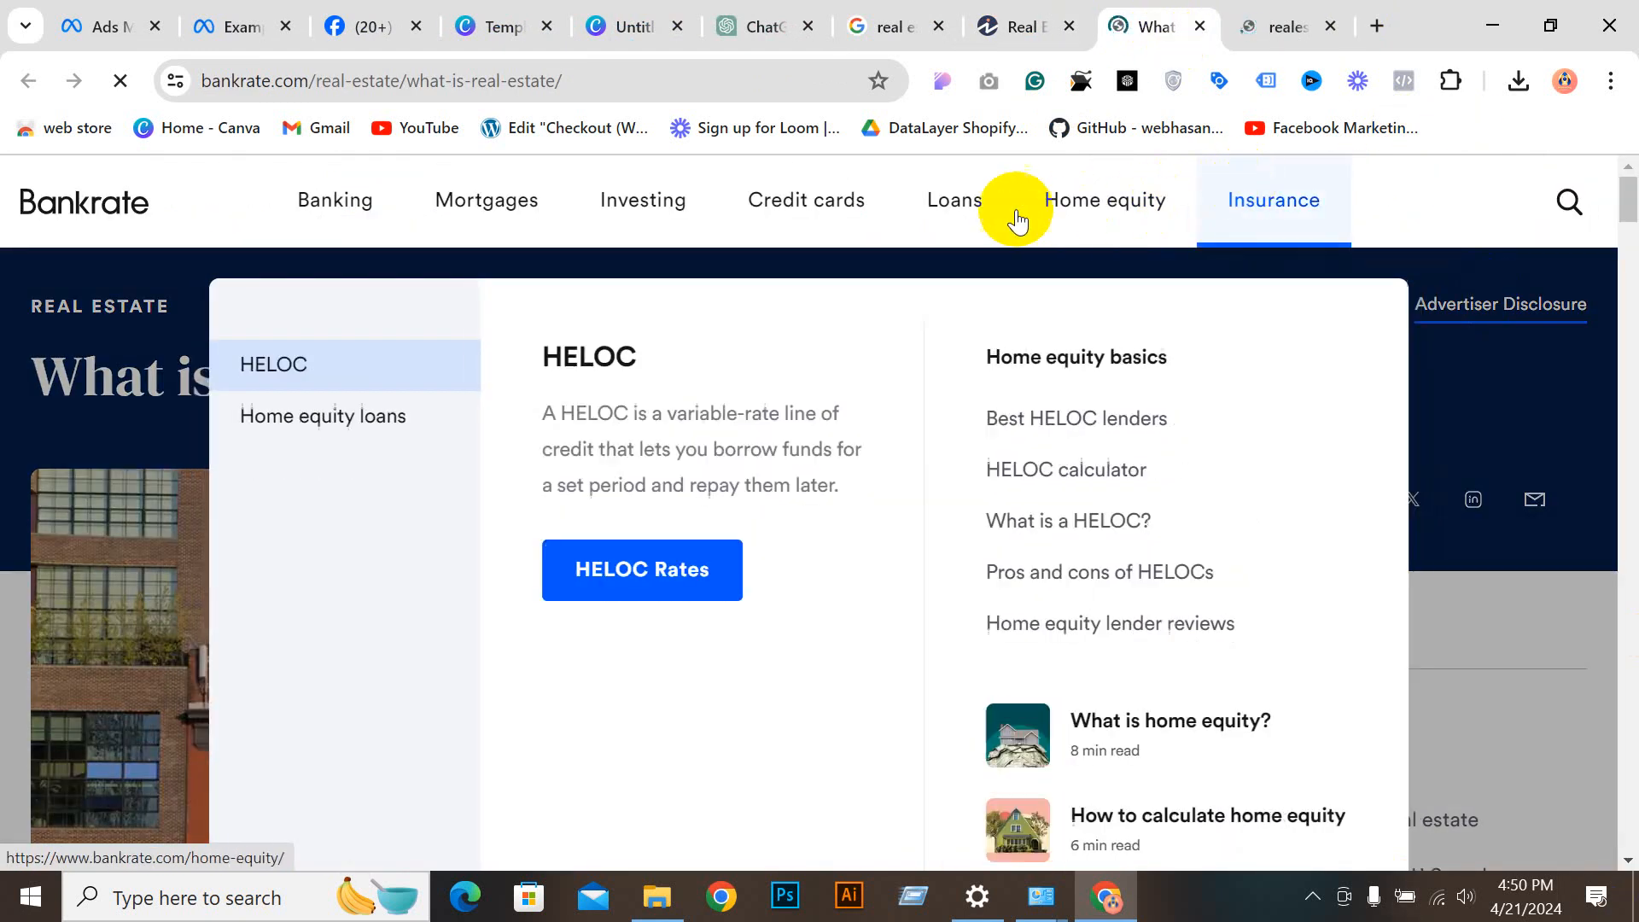
{"action": "scroll", "coordinate": [926, 732], "scroll_direction": "down", "scroll_amount": 10}
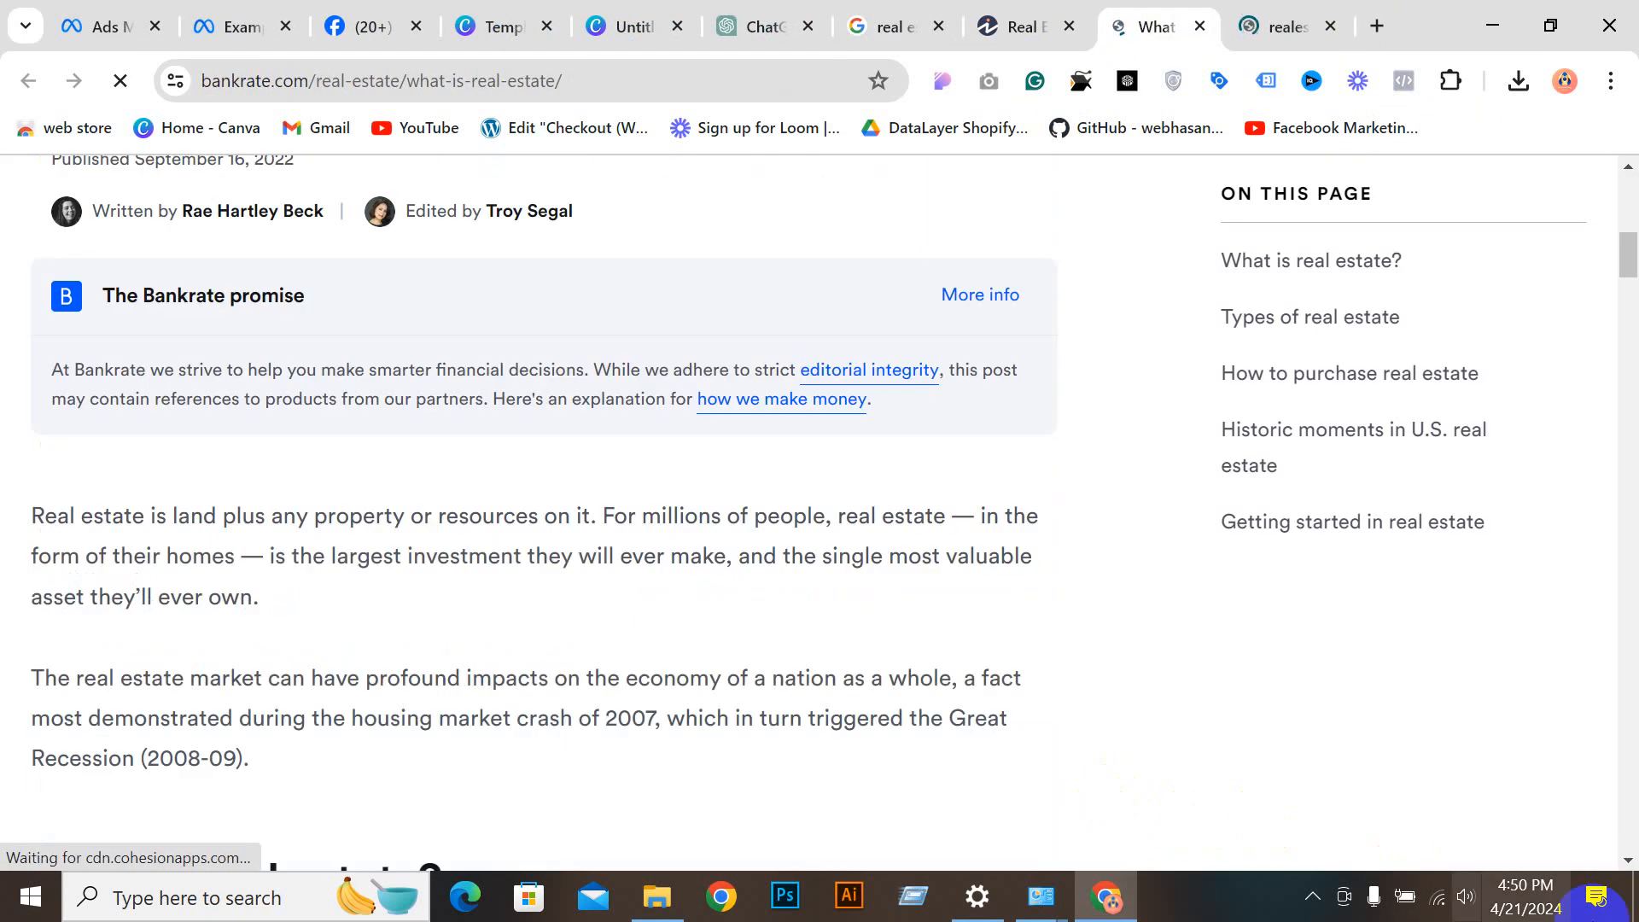
{"action": "scroll", "coordinate": [1036, 750], "scroll_direction": "down", "scroll_amount": 15}
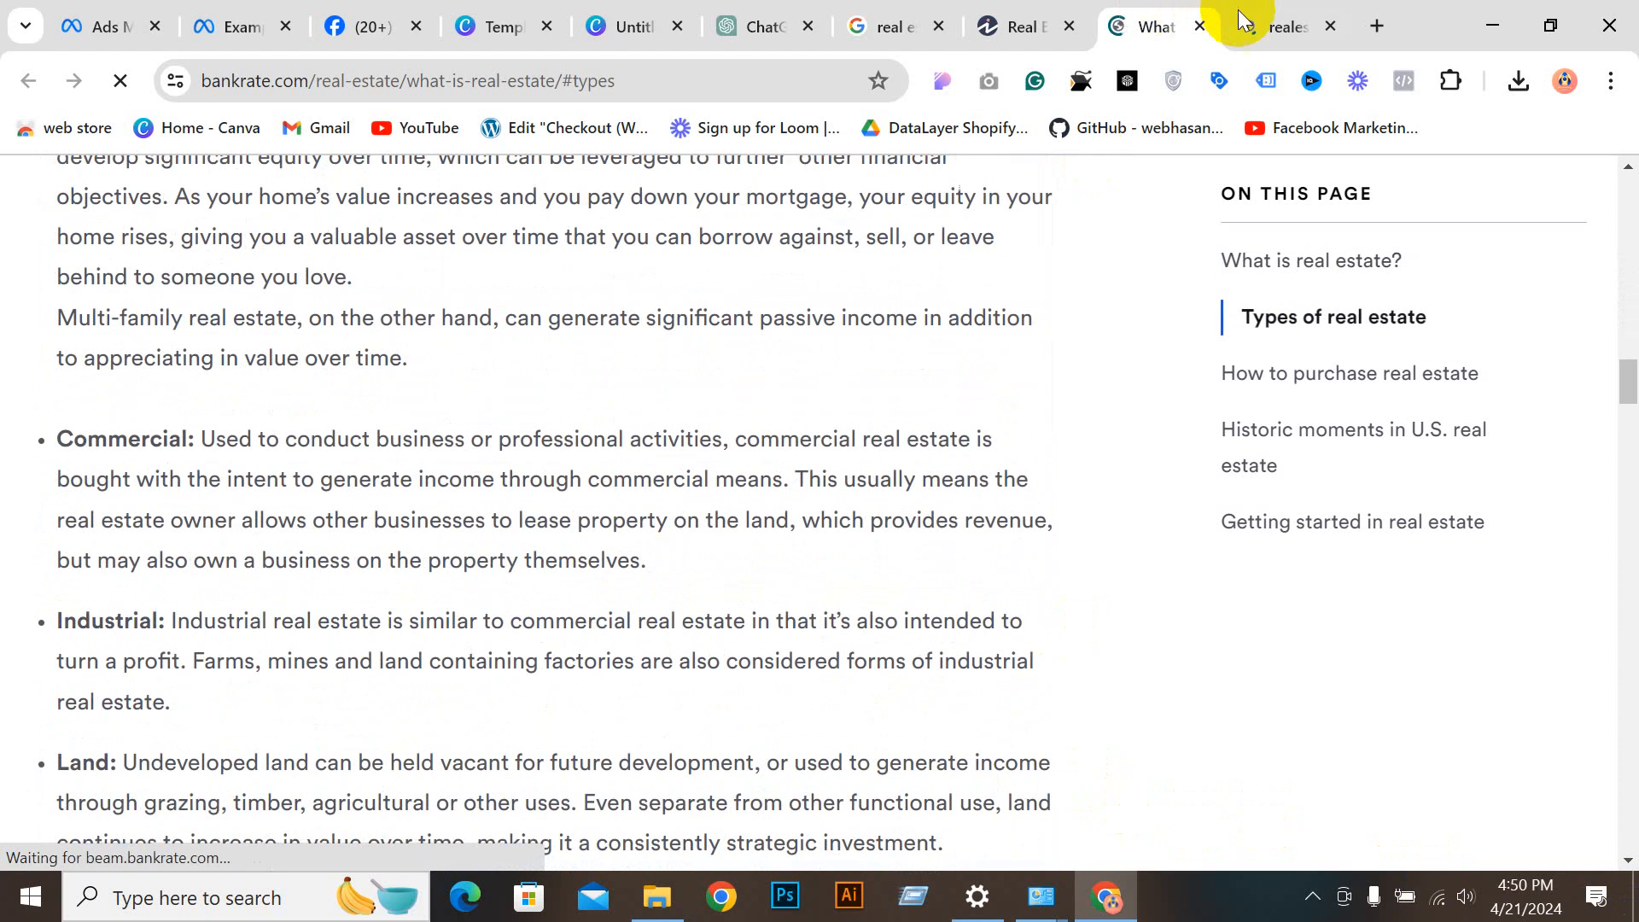
{"action": "left_click", "coordinate": [1242, 17]}
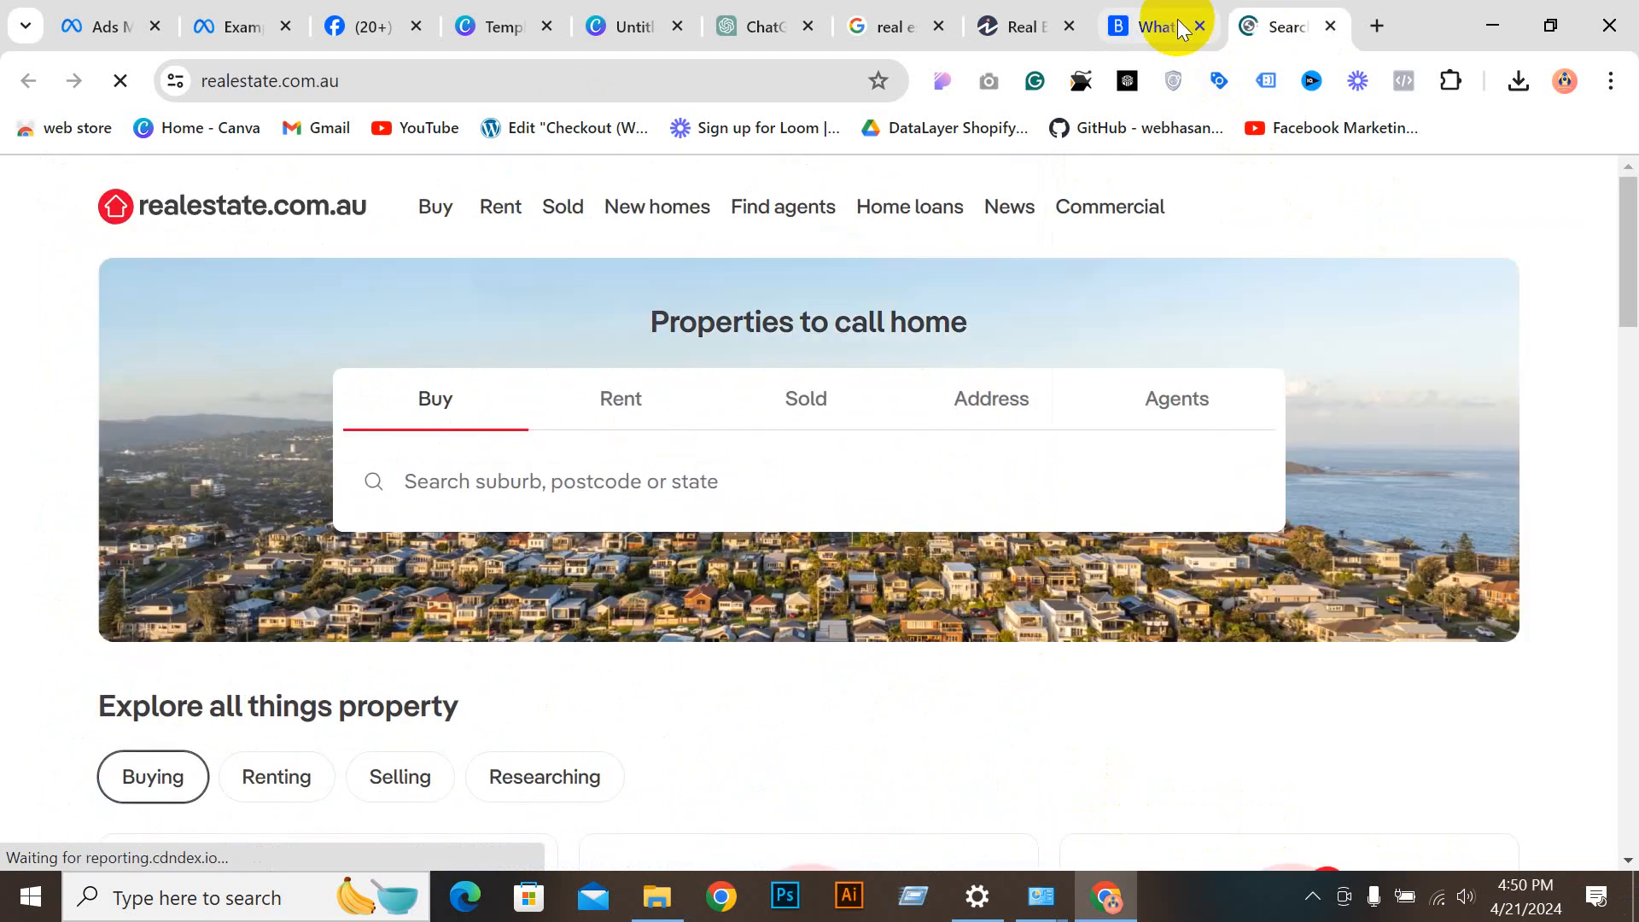
Step: Close the Bankrate, realestate.com.au and Google results tabs, keeping the Investopedia article open
{"action": "left_click", "coordinate": [1183, 28]}
{"action": "left_click", "coordinate": [1199, 28]}
{"action": "left_click", "coordinate": [1200, 27]}
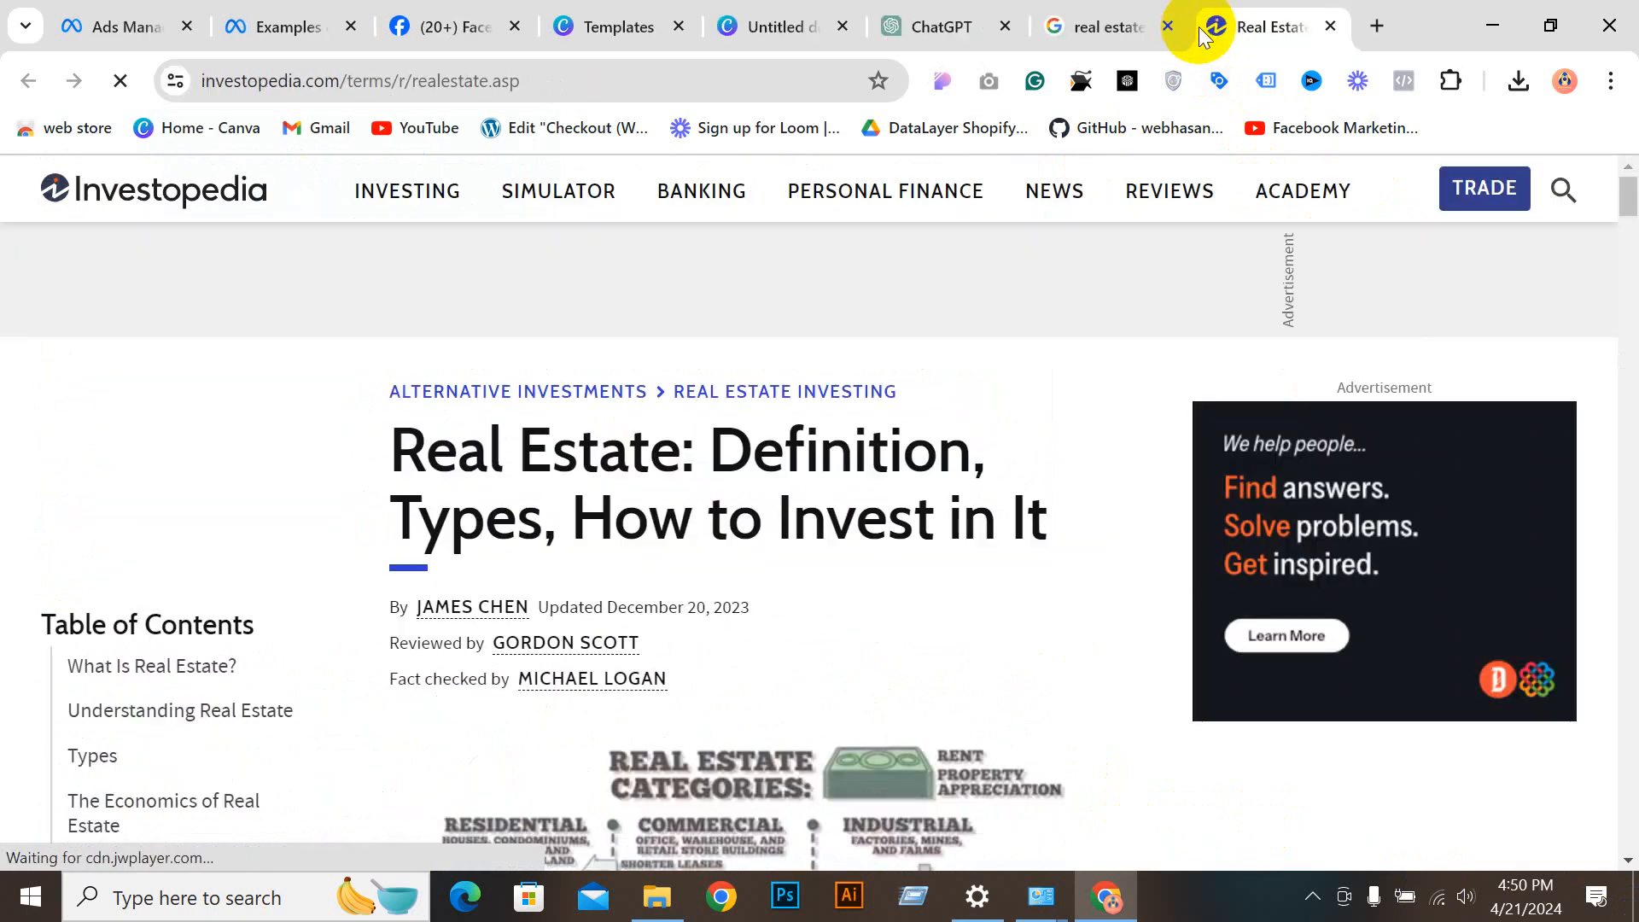
{"action": "left_click", "coordinate": [1163, 25]}
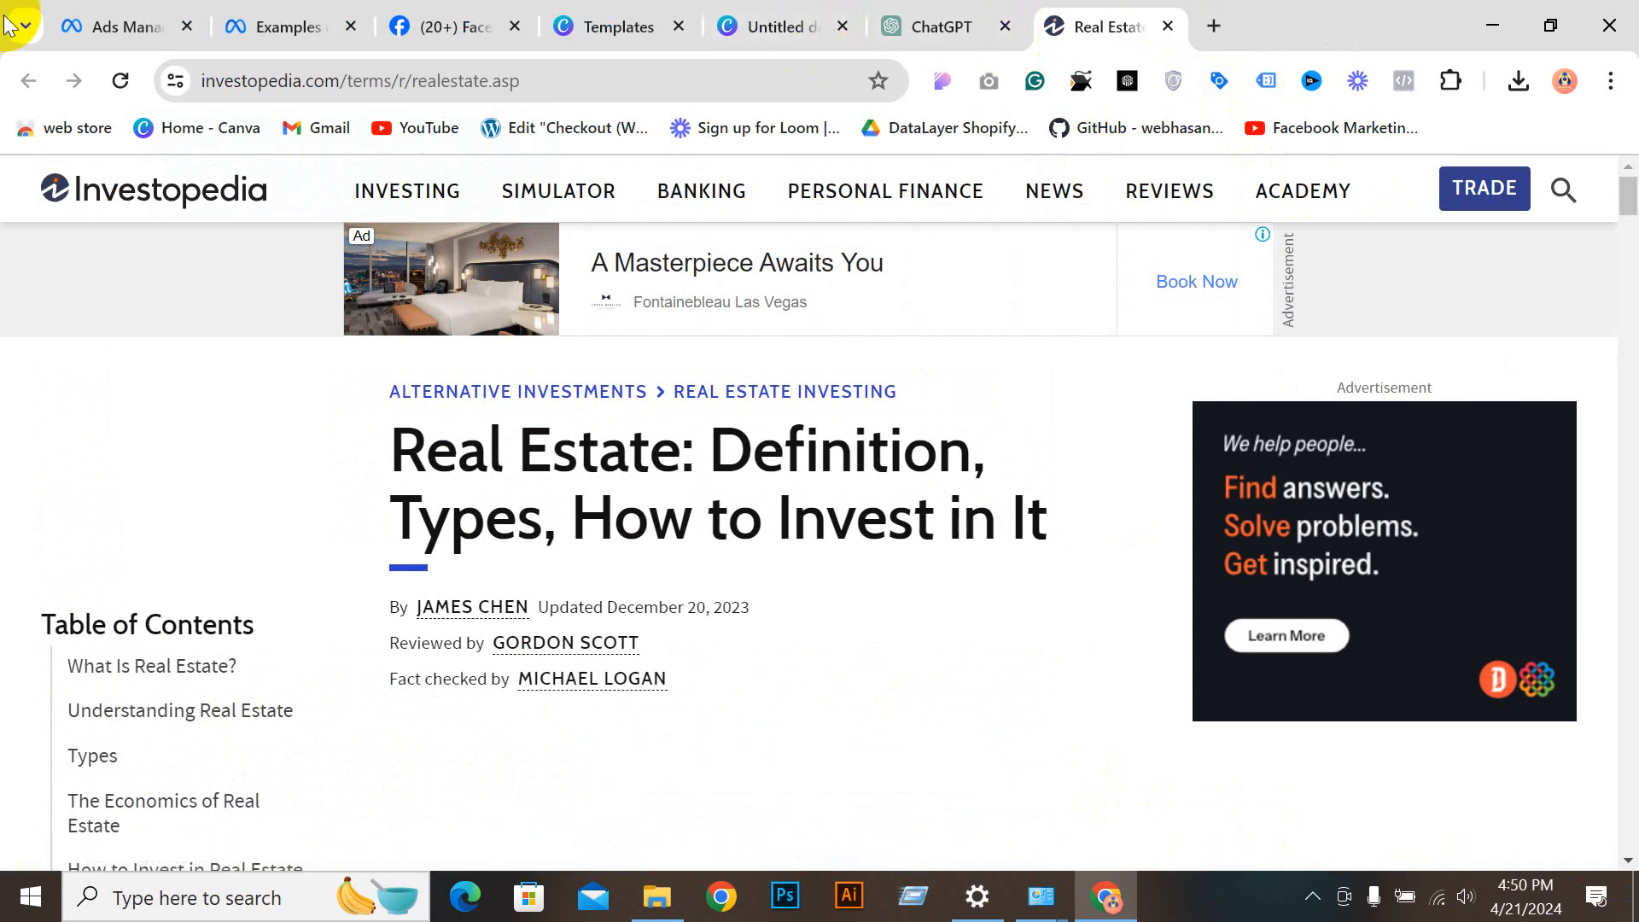
Step: Search Google for "real estate home sales" in the tab holding the Investopedia article
{"action": "left_click", "coordinate": [530, 85]}
{"action": "type", "text": "R"}
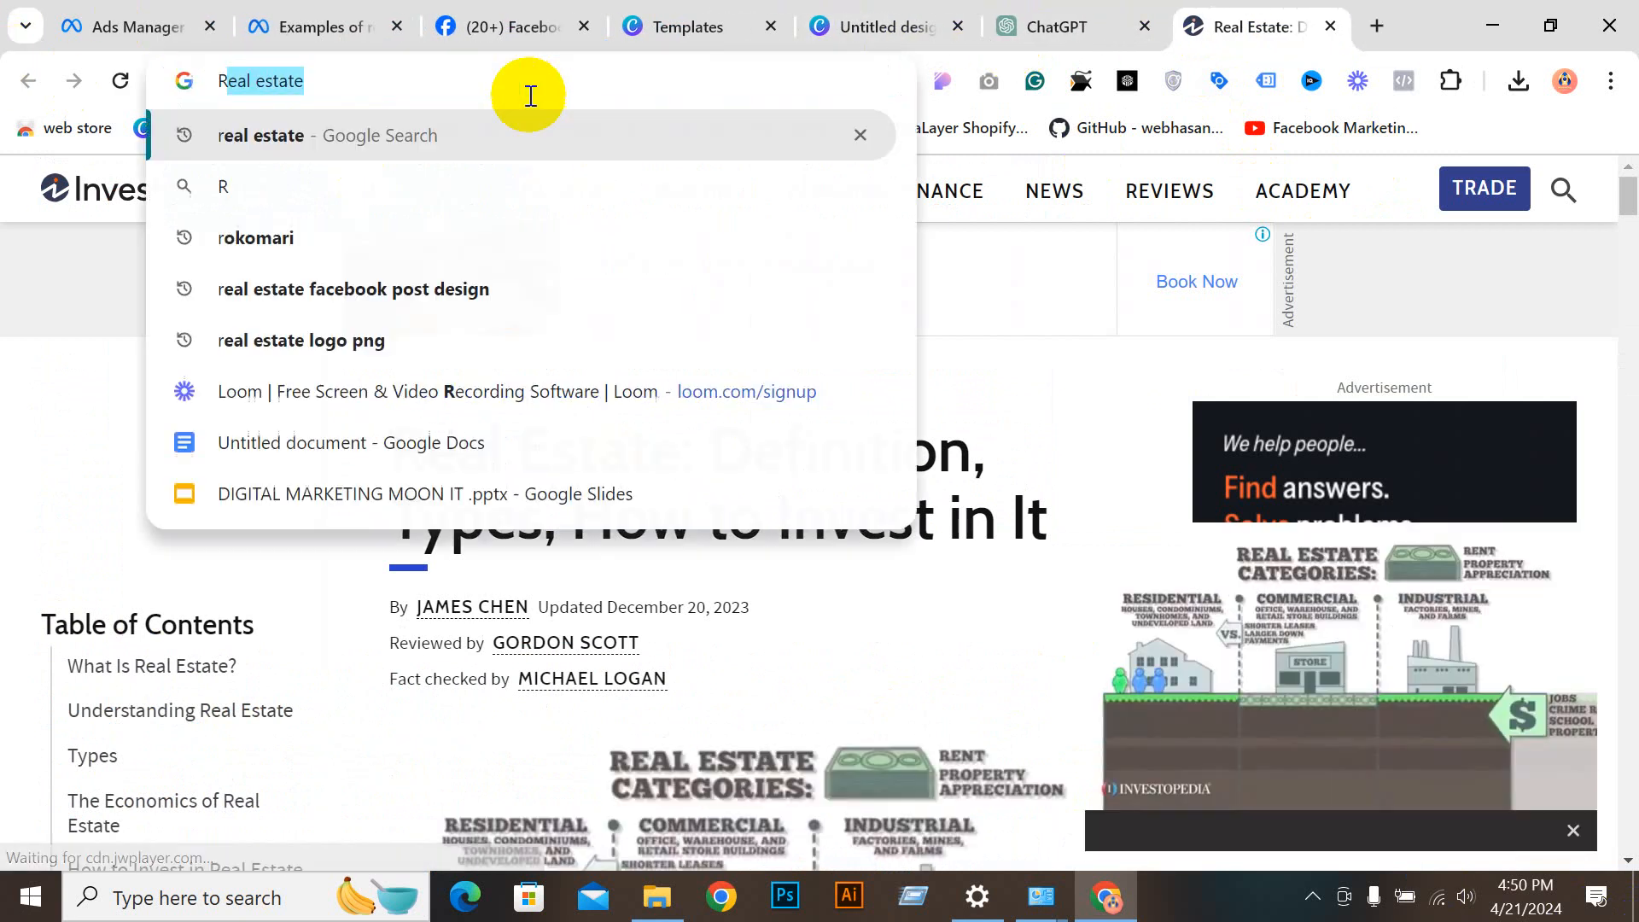
{"action": "type", "text": "EAL EST"}
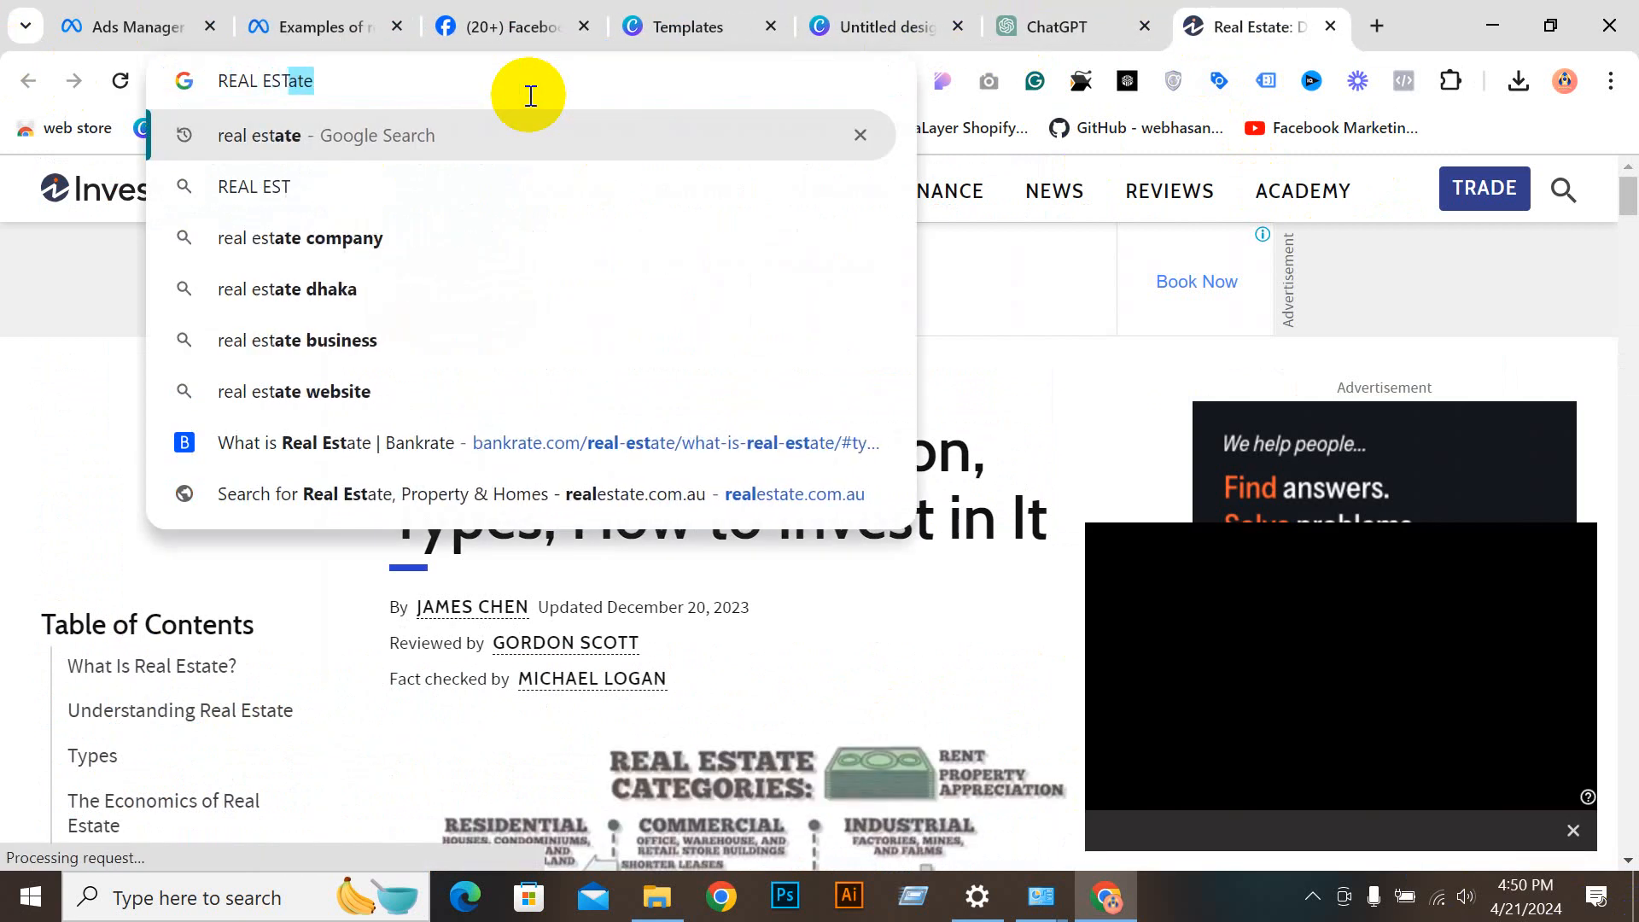
{"action": "type", "text": "ATE HOME SALE"}
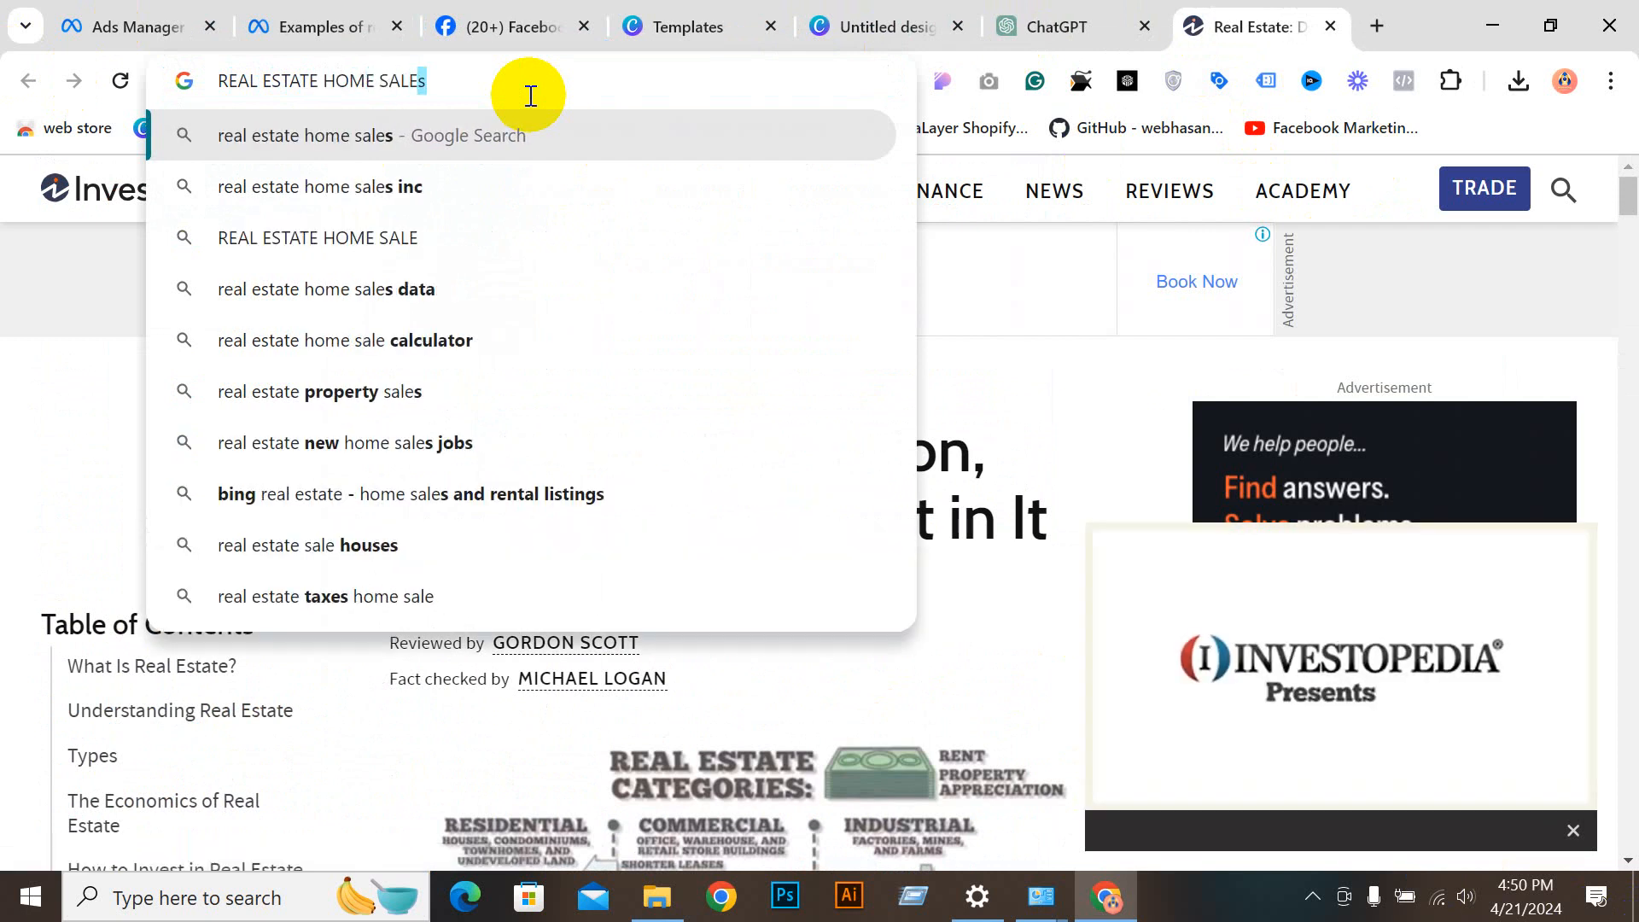
{"action": "key", "text": "Return"}
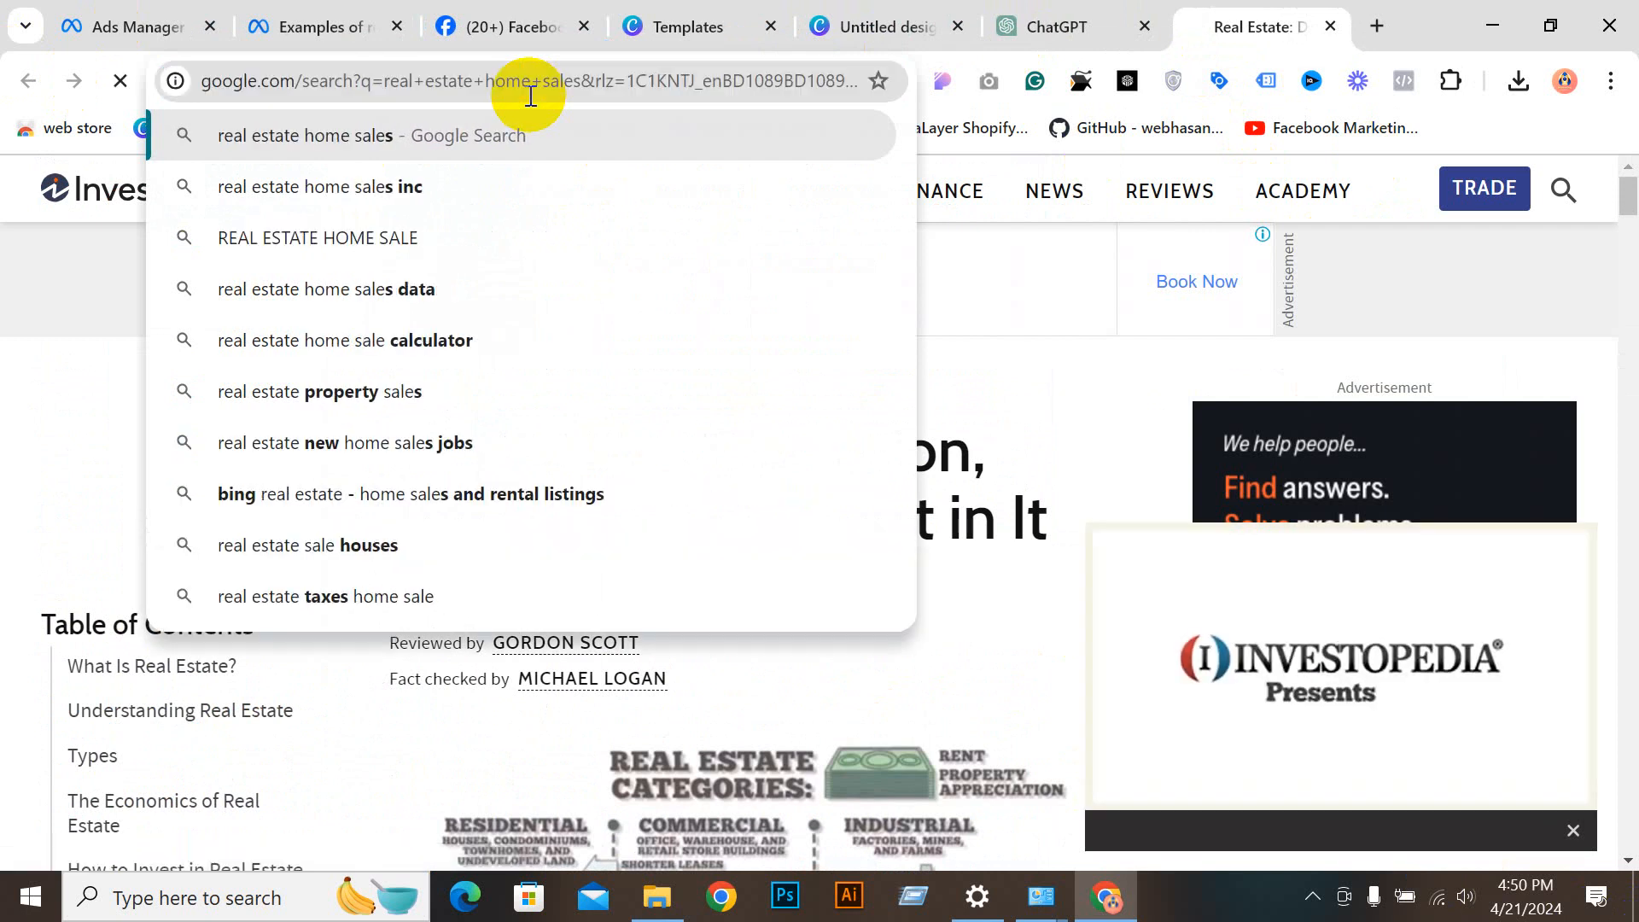
Step: Open the realtor.com search result in a separate tab and look through its homepage
{"action": "scroll", "coordinate": [504, 384], "scroll_direction": "down", "scroll_amount": 5}
{"action": "scroll", "coordinate": [497, 454], "scroll_direction": "down", "scroll_amount": 3}
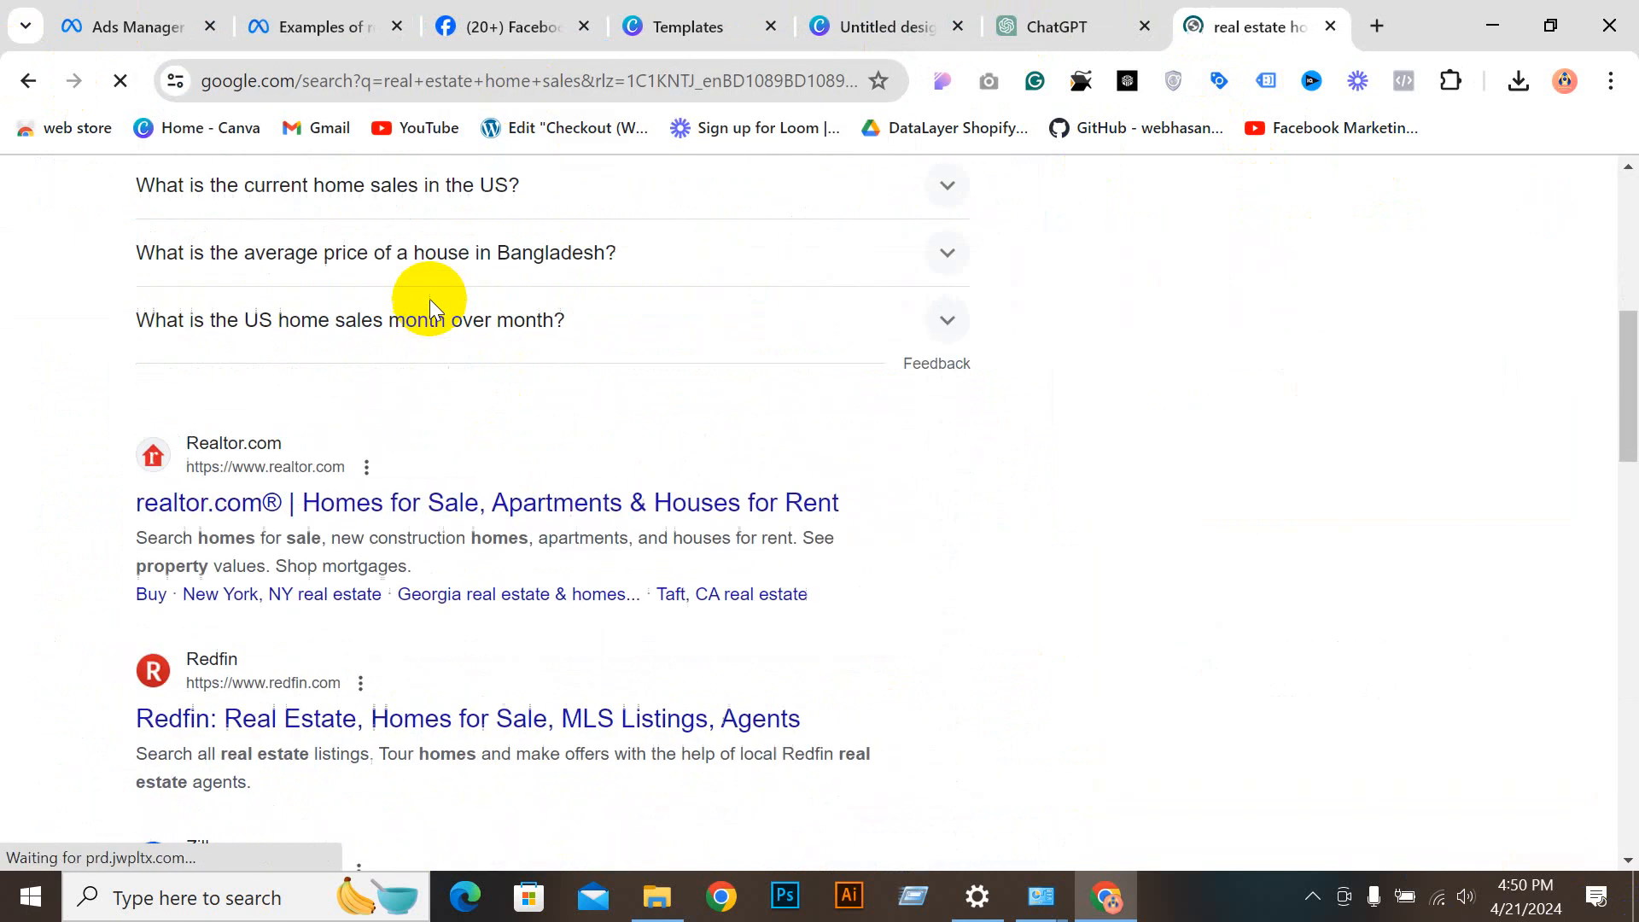
{"action": "middle_click", "coordinate": [402, 500]}
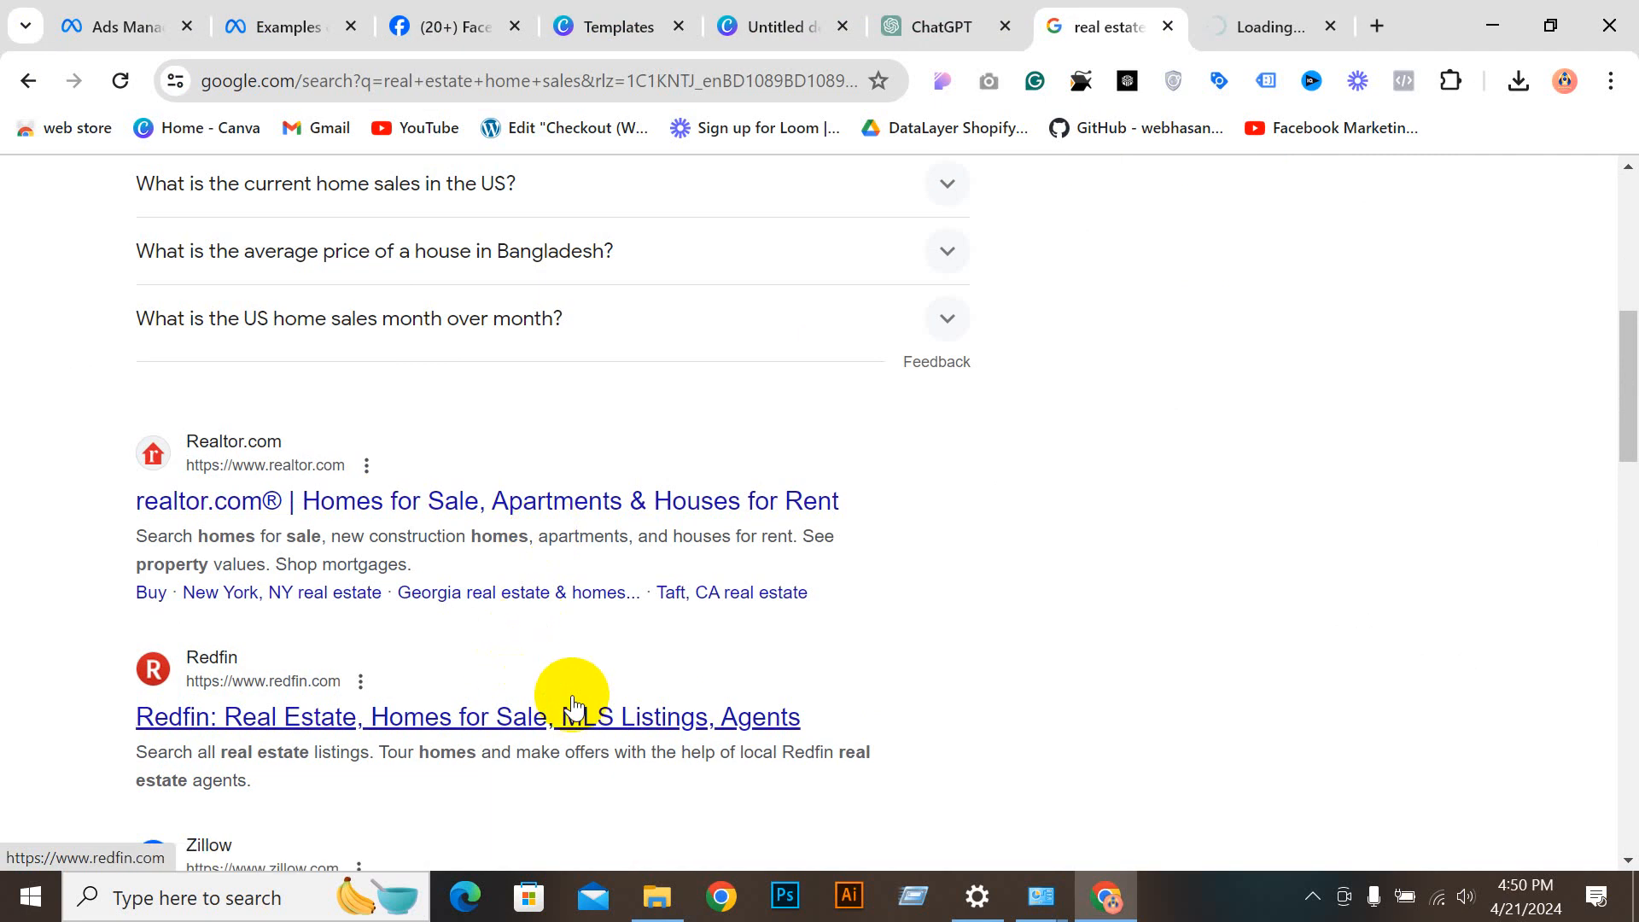
{"action": "left_click", "coordinate": [1257, 24]}
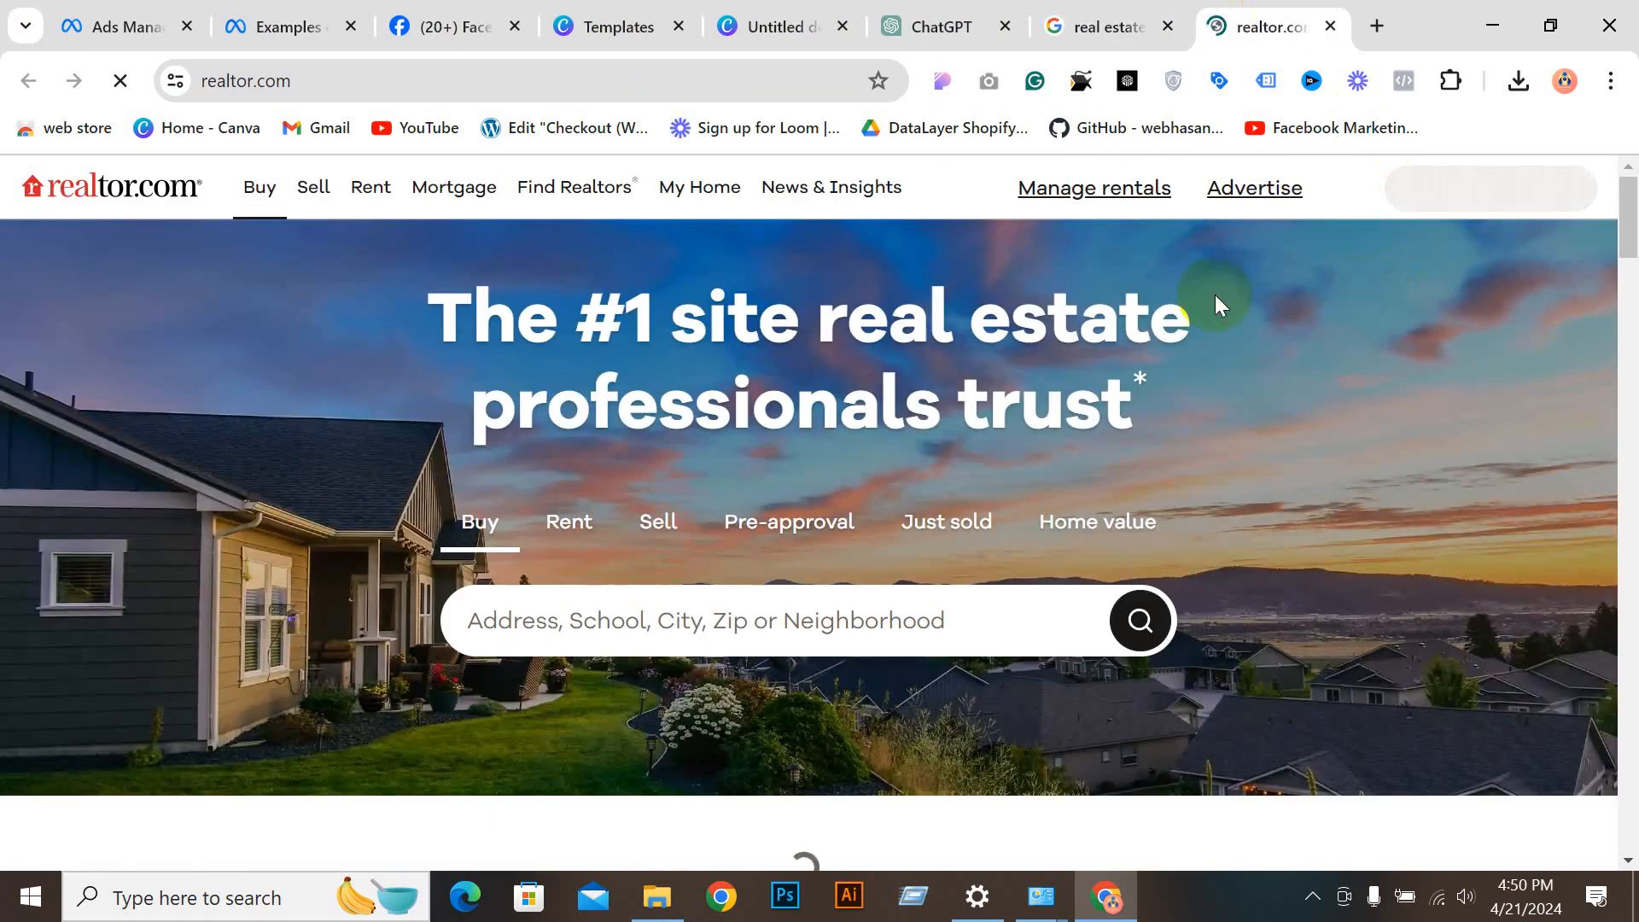
{"action": "scroll", "coordinate": [711, 355], "scroll_direction": "down", "scroll_amount": 10}
{"action": "scroll", "coordinate": [731, 469], "scroll_direction": "down", "scroll_amount": 15}
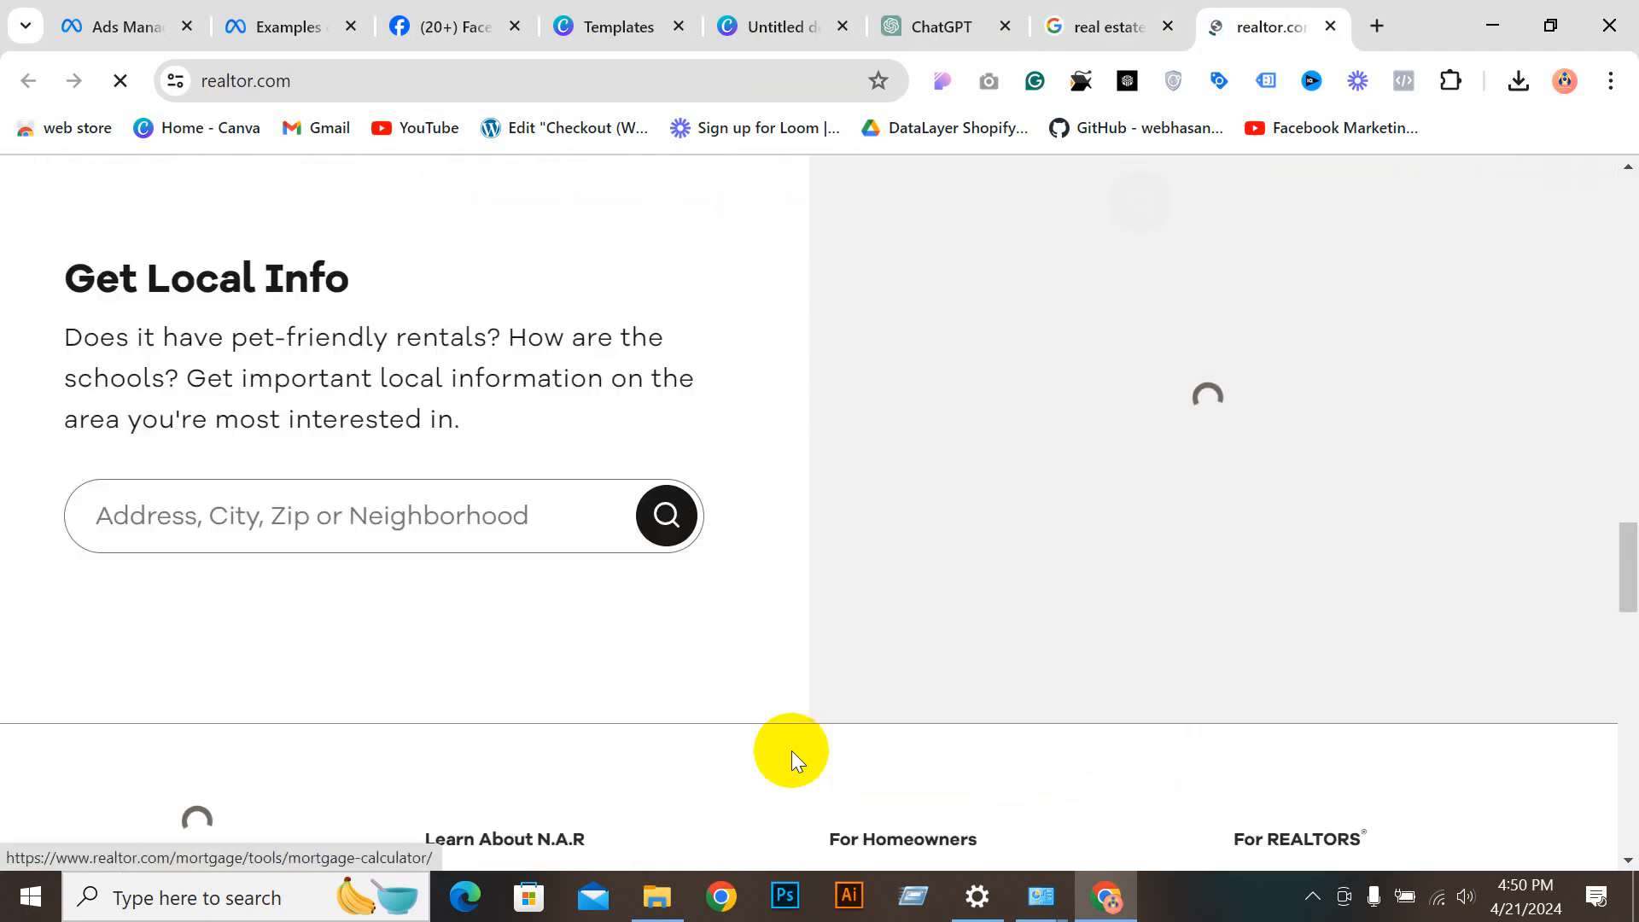
{"action": "scroll", "coordinate": [811, 601], "scroll_direction": "up", "scroll_amount": 5}
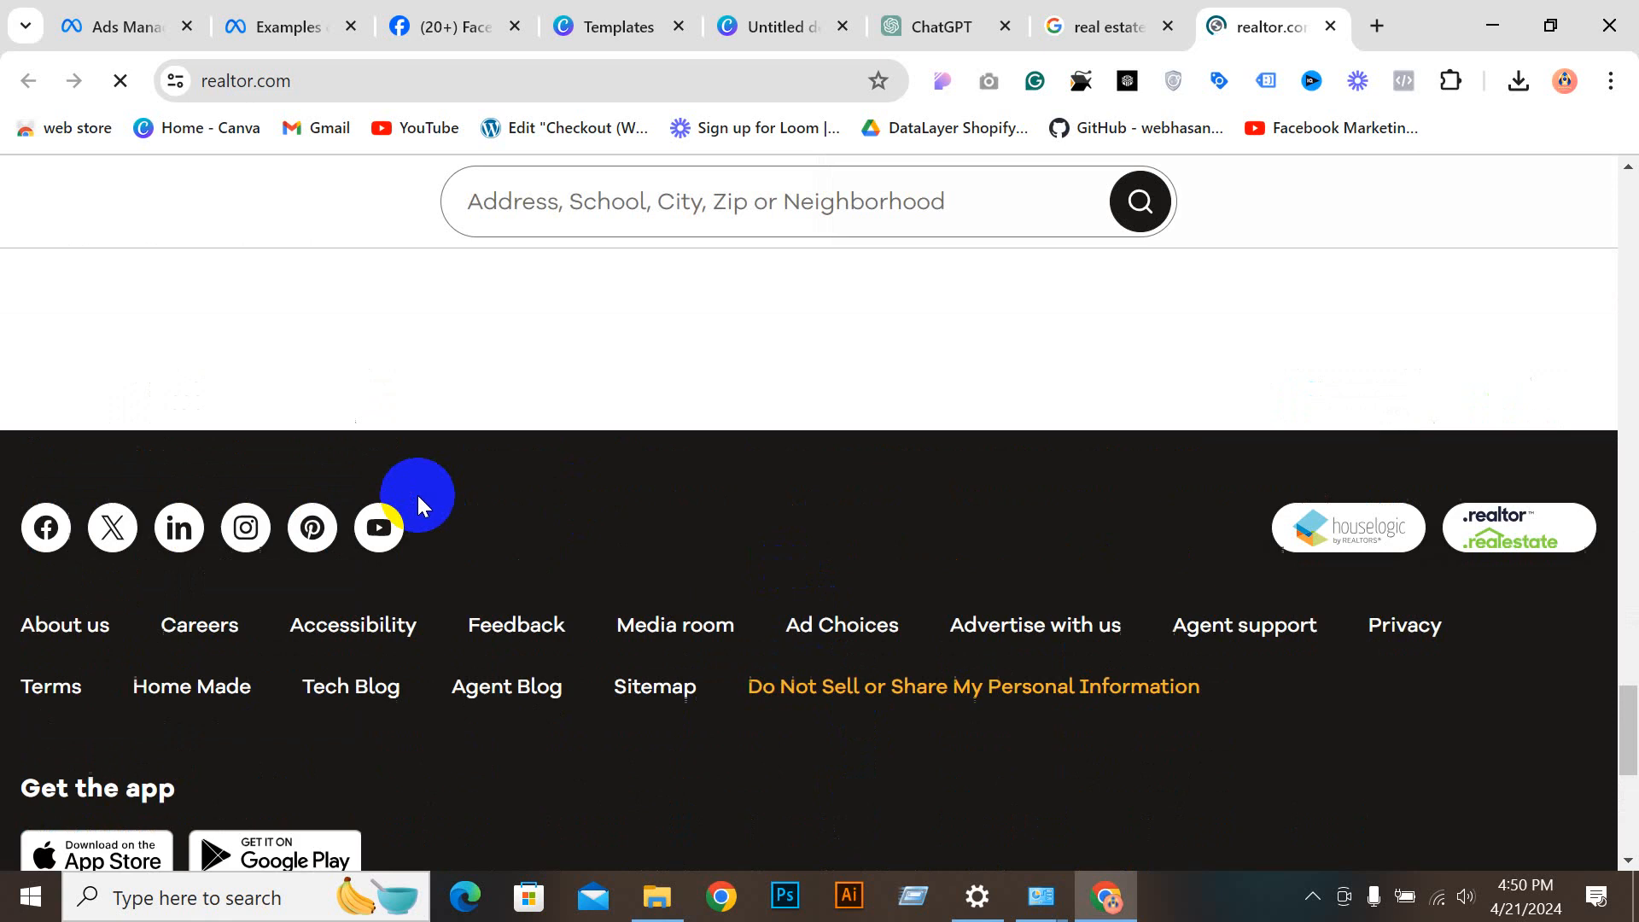
Step: Copy the realtor.com address into the Link field of the lead form's completion message in Ads Manager
{"action": "left_click", "coordinate": [273, 89]}
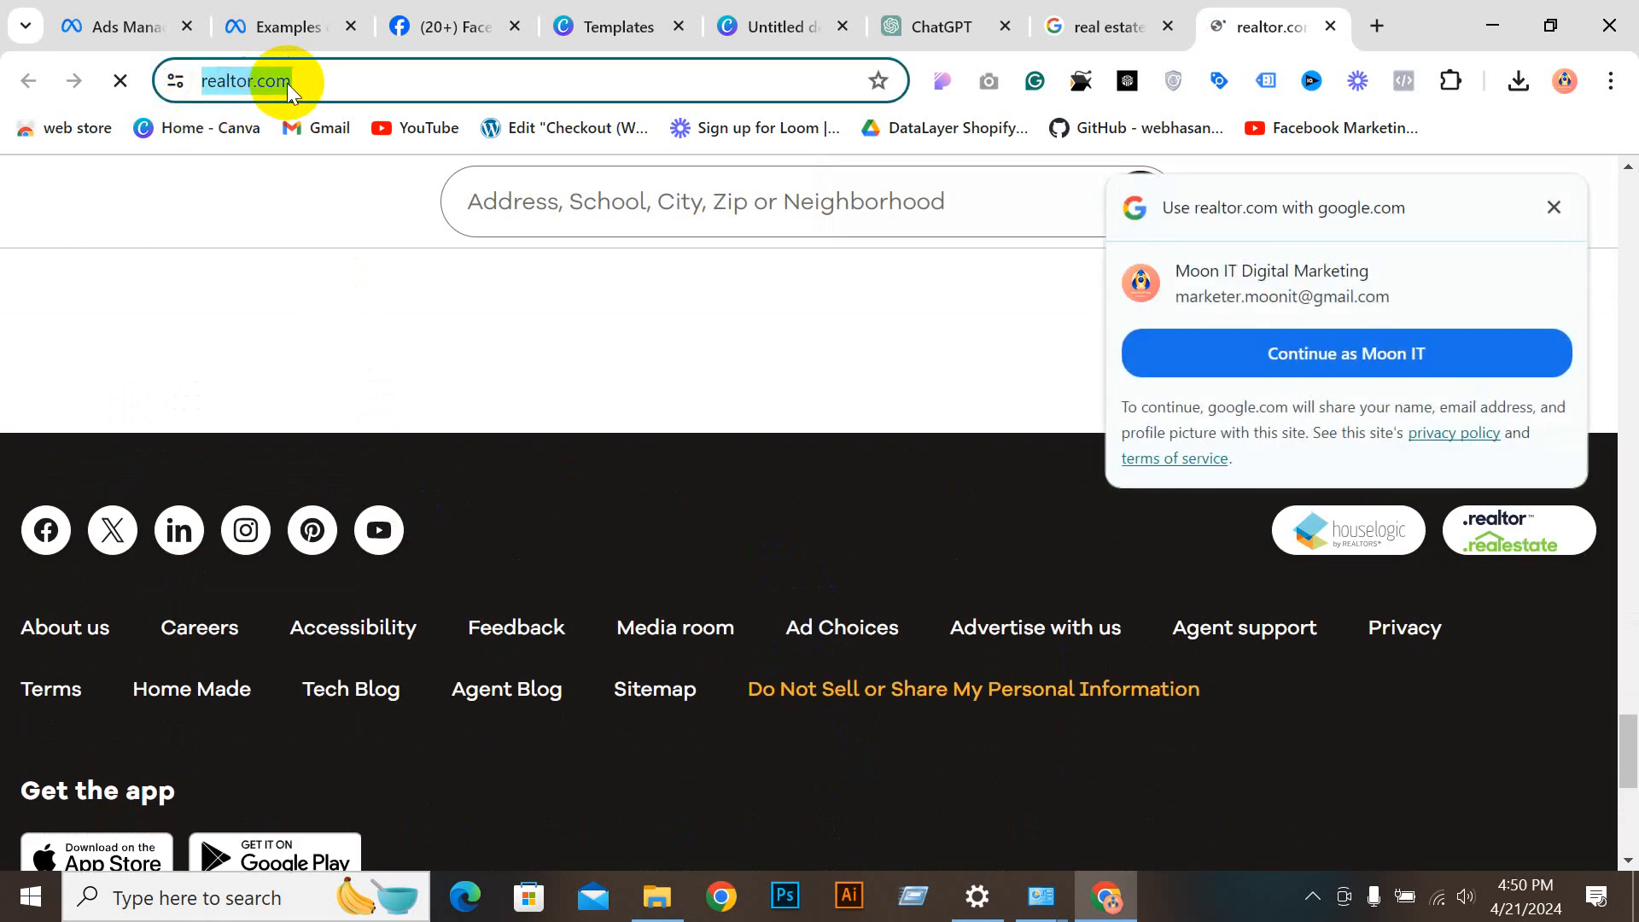
{"action": "right_click", "coordinate": [287, 88]}
{"action": "left_click", "coordinate": [385, 319]}
{"action": "left_click", "coordinate": [261, 26]}
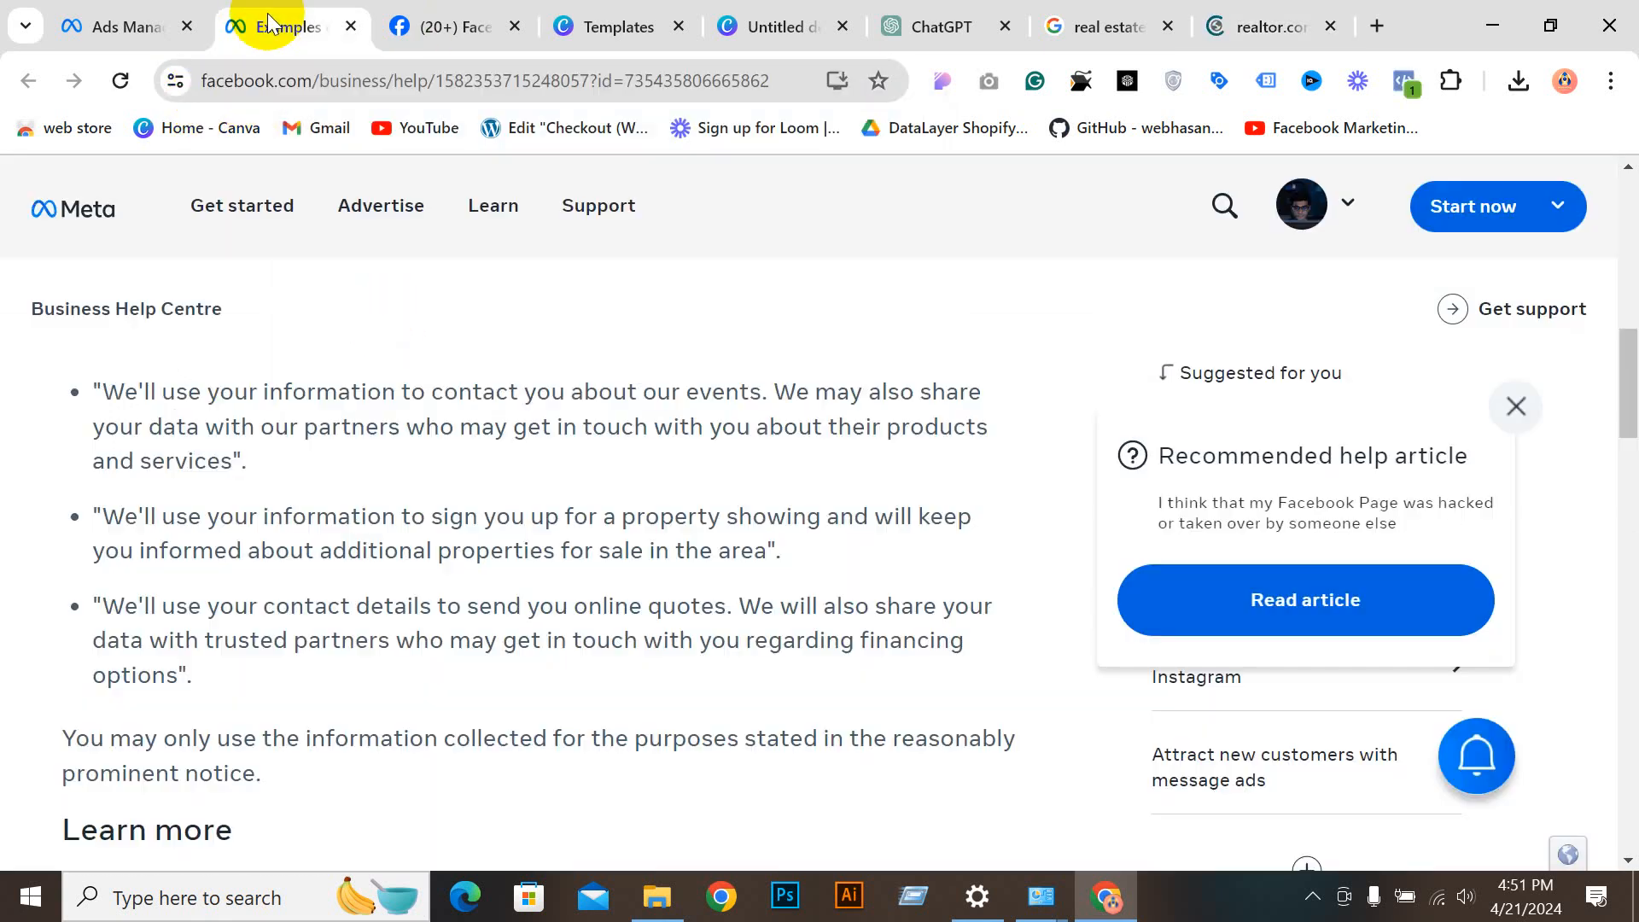
{"action": "left_click", "coordinate": [120, 26]}
{"action": "left_click", "coordinate": [339, 559]}
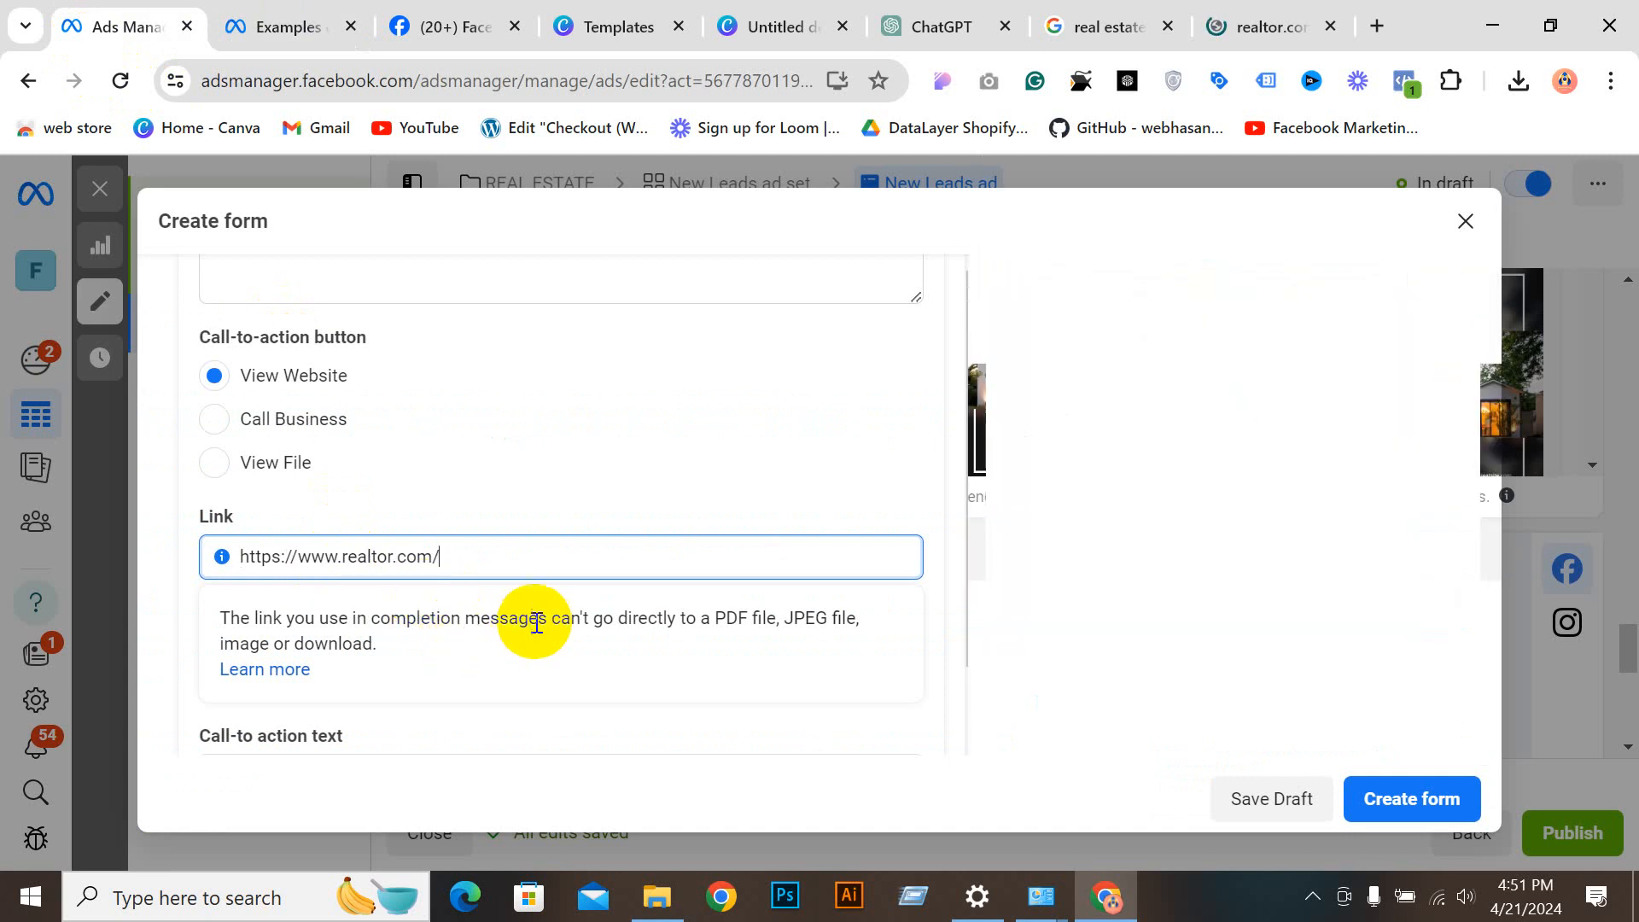
Step: Set the completion message's call-to-action text to "Visite My Website"
{"action": "scroll", "coordinate": [538, 622], "scroll_direction": "down", "scroll_amount": 2}
{"action": "left_click", "coordinate": [421, 646]}
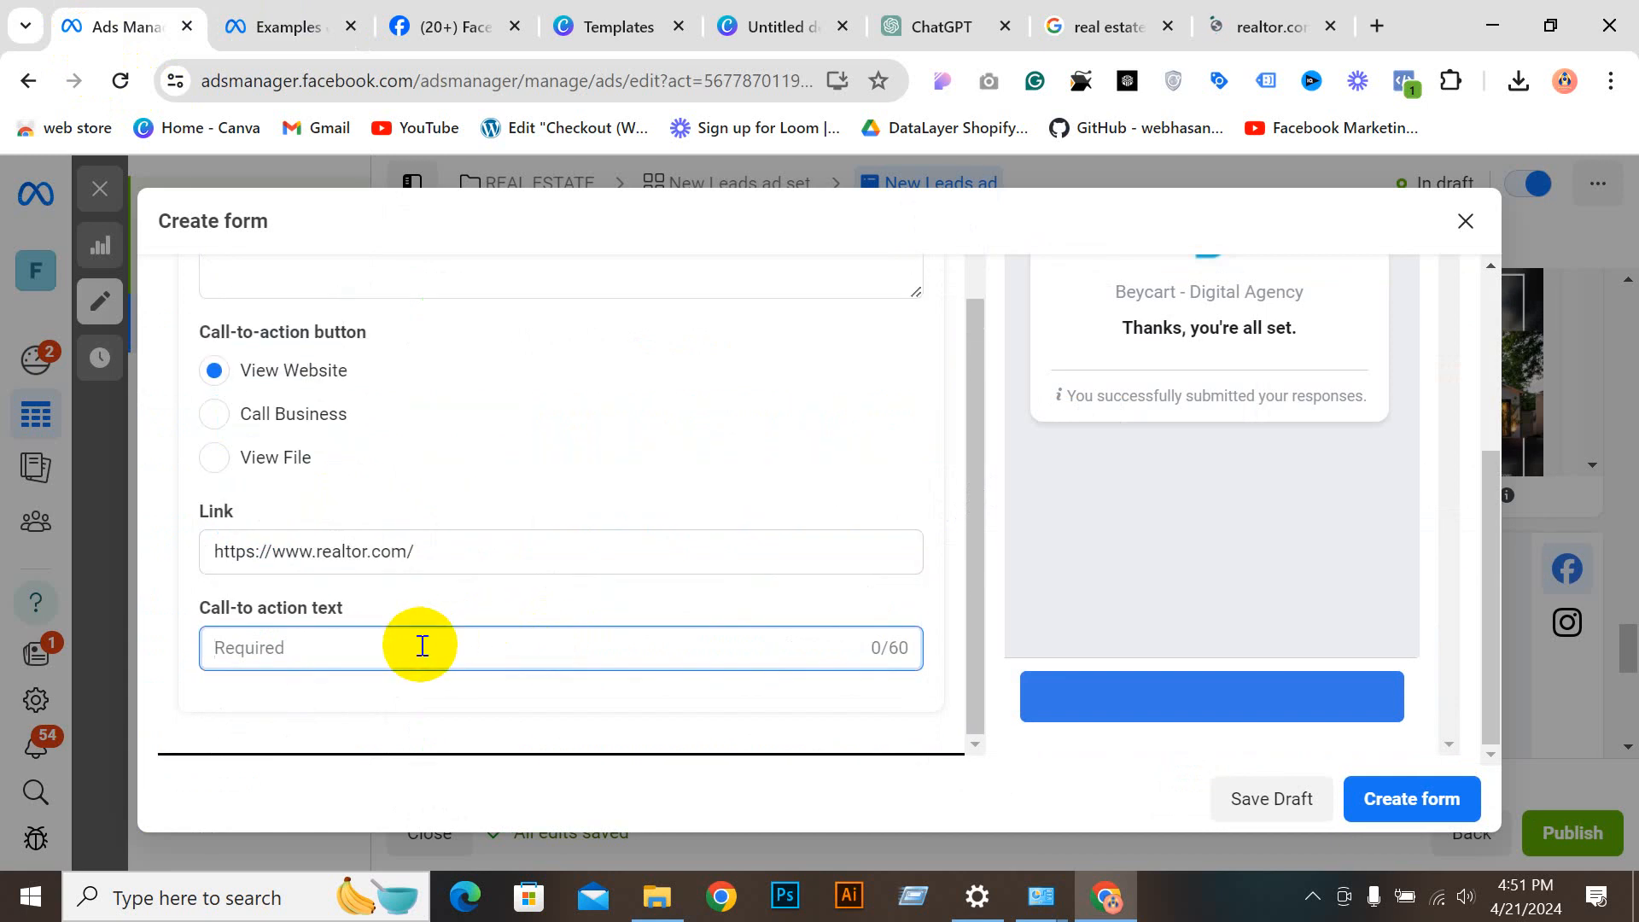
{"action": "scroll", "coordinate": [551, 533], "scroll_direction": "up", "scroll_amount": 3}
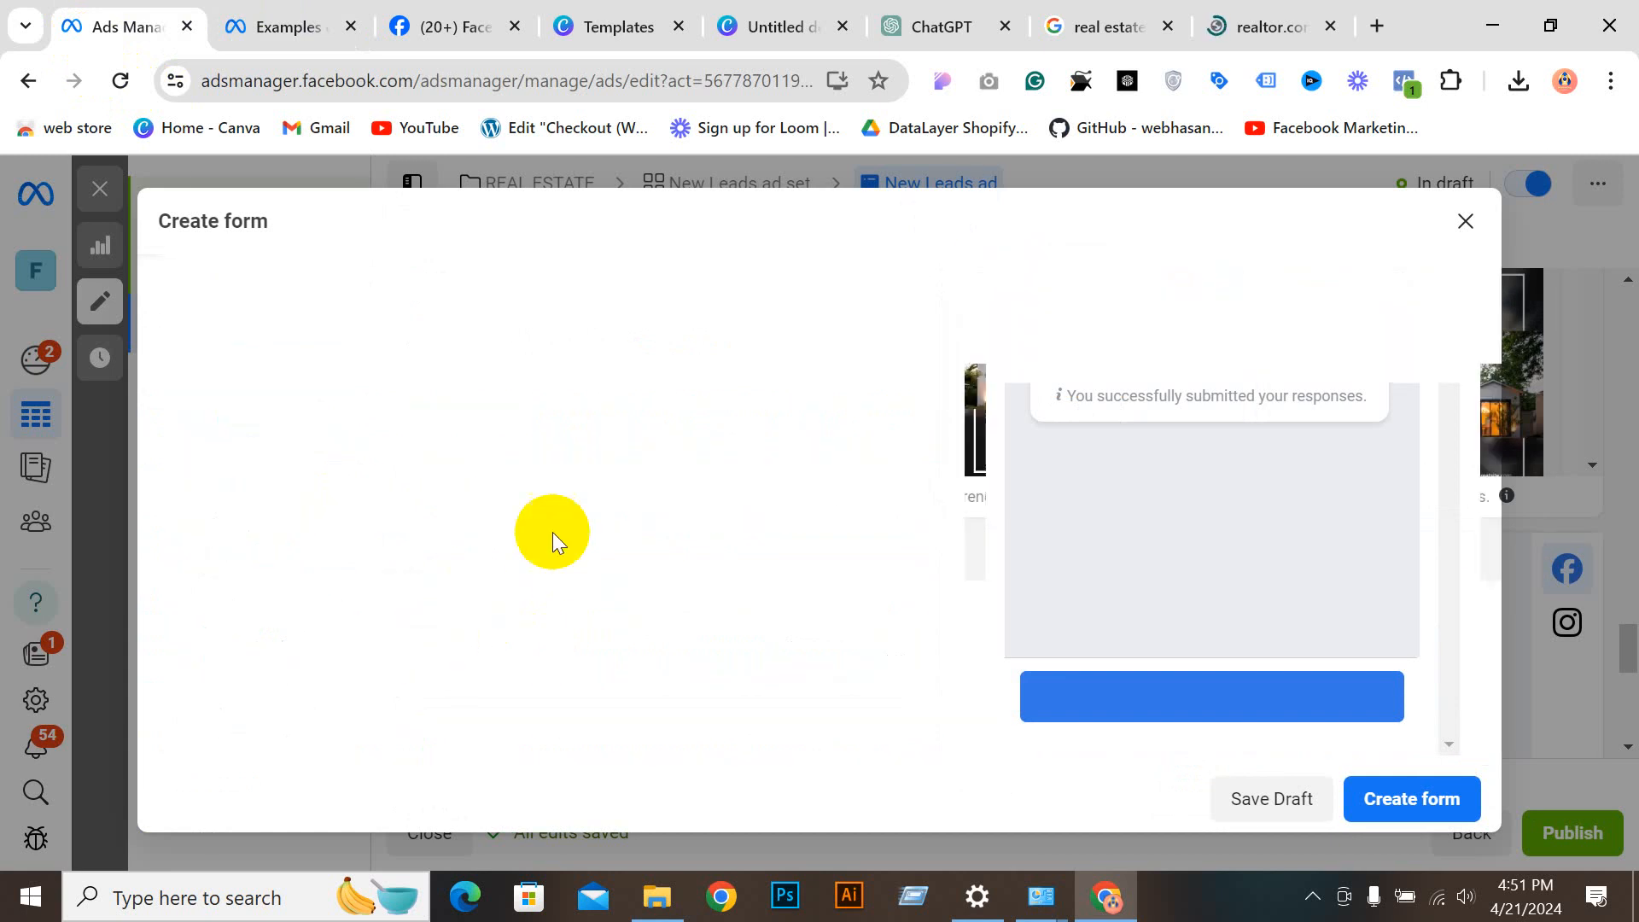
{"action": "scroll", "coordinate": [553, 534], "scroll_direction": "down", "scroll_amount": 3}
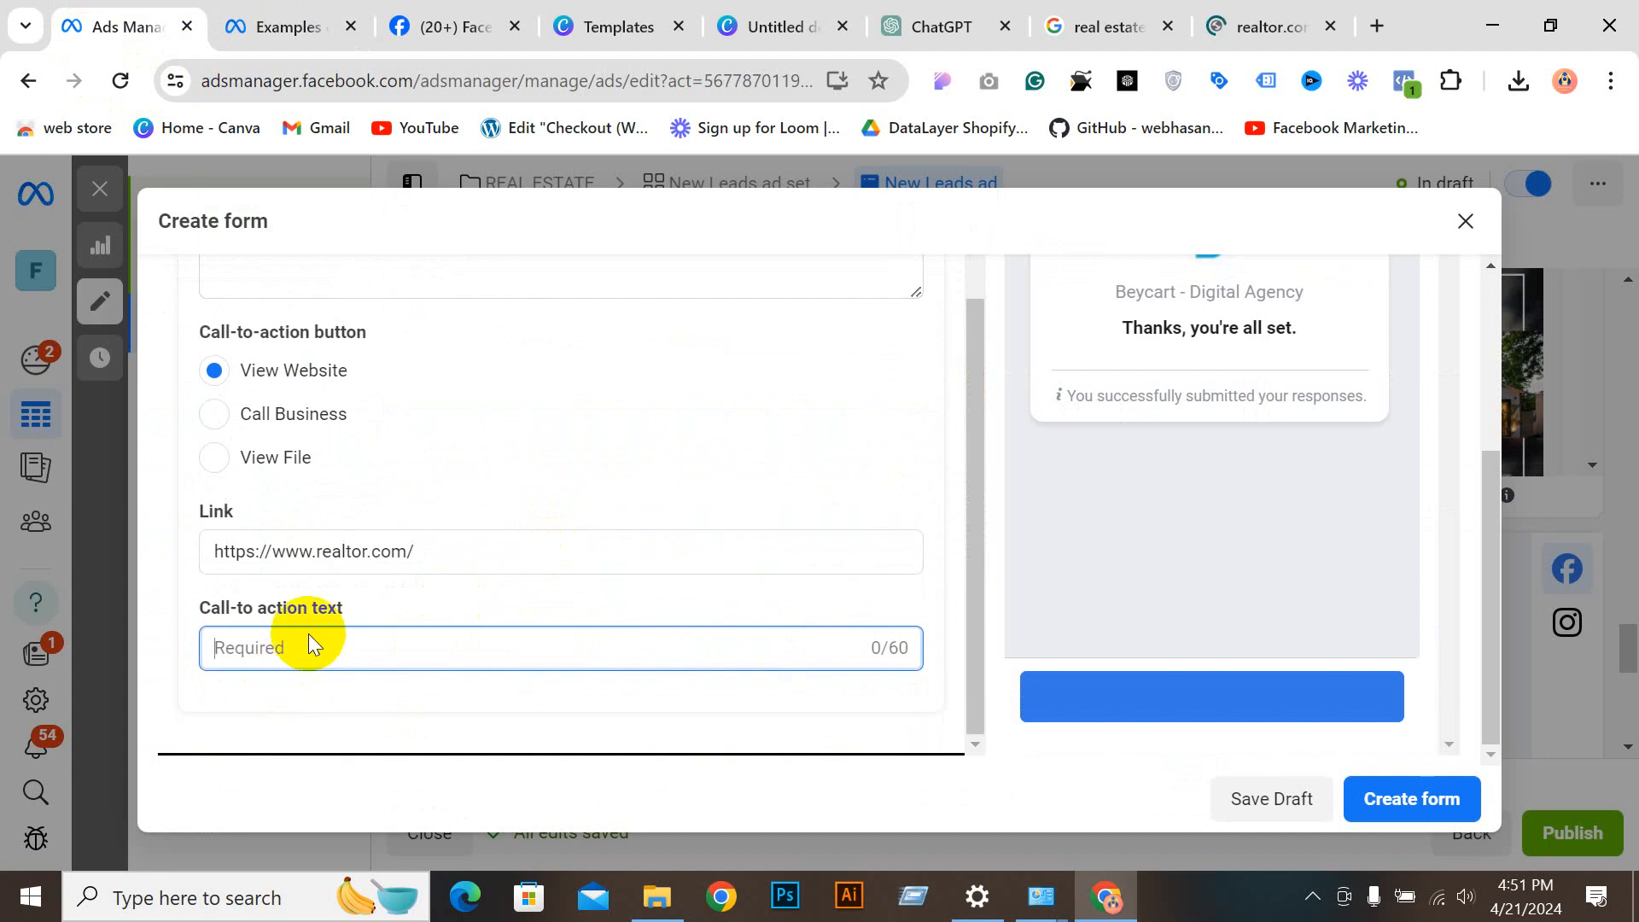
{"action": "type", "text": "Visite"}
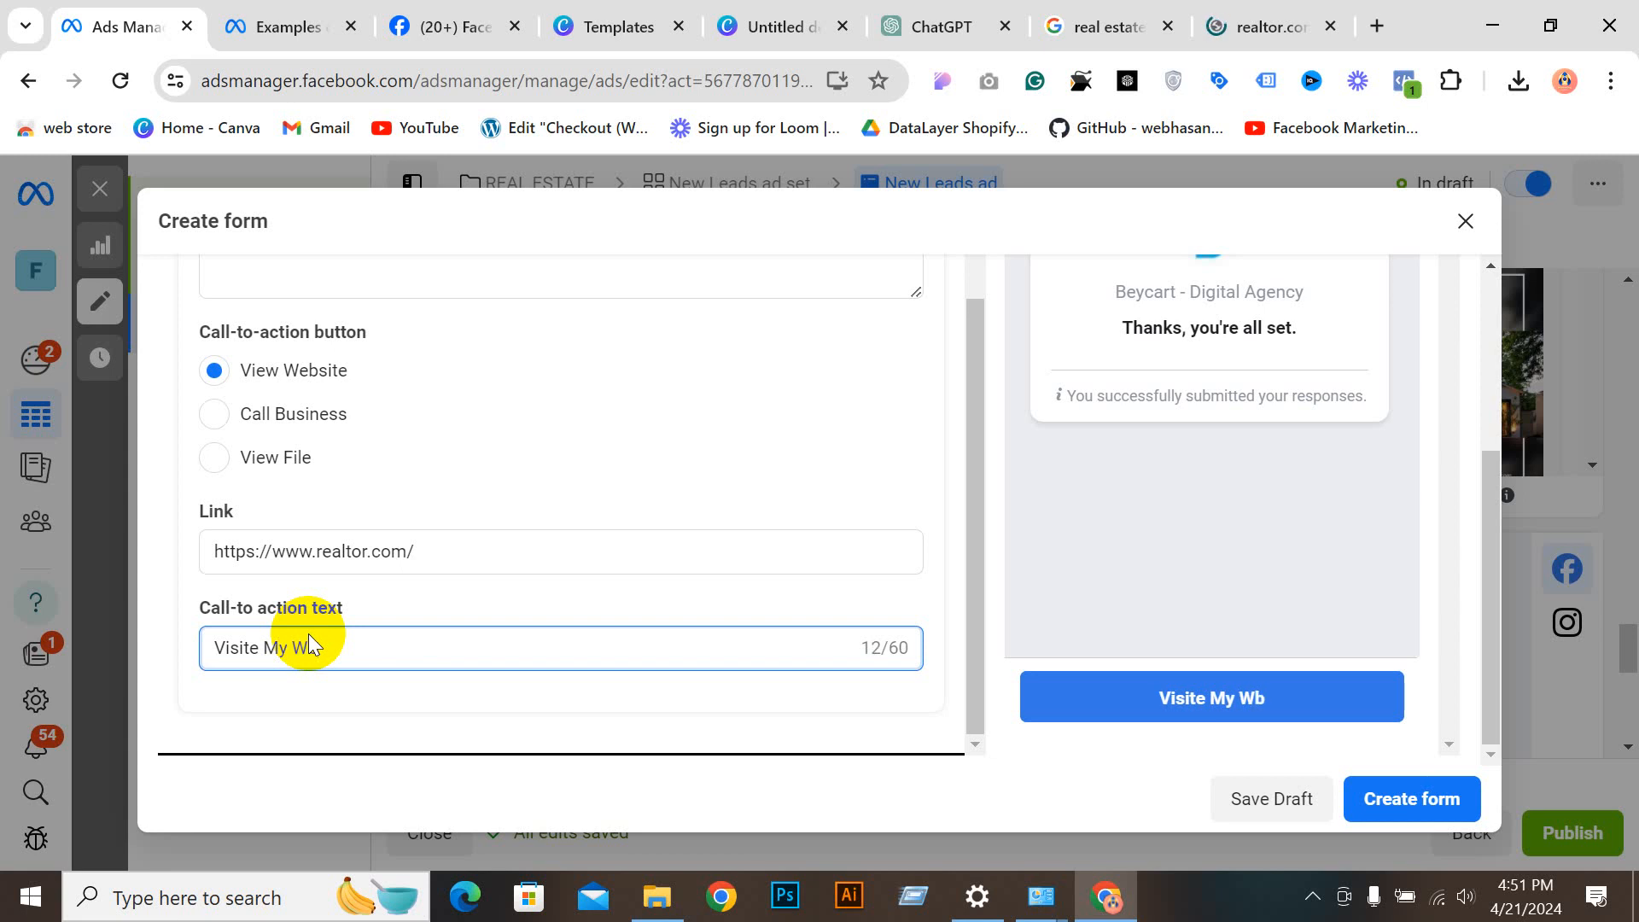
{"action": "type", "text": "My Website"}
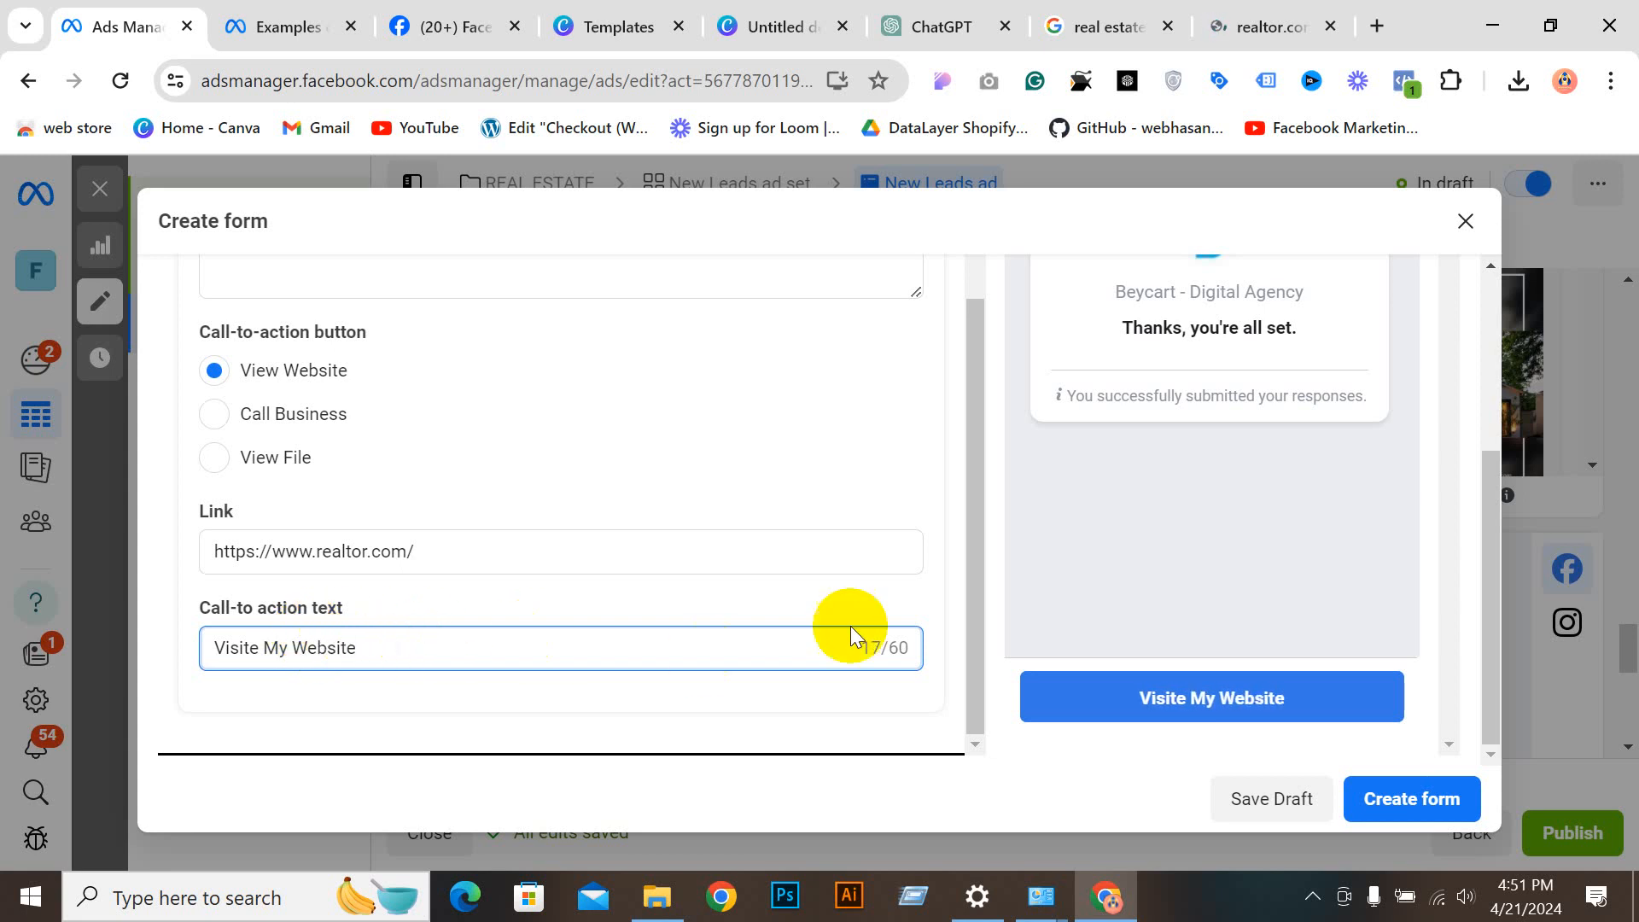
Step: Upload "Untitled design (4).jpg" as the background image in the form's Intro section and check it in the preview
{"action": "scroll", "coordinate": [854, 624], "scroll_direction": "up", "scroll_amount": 5}
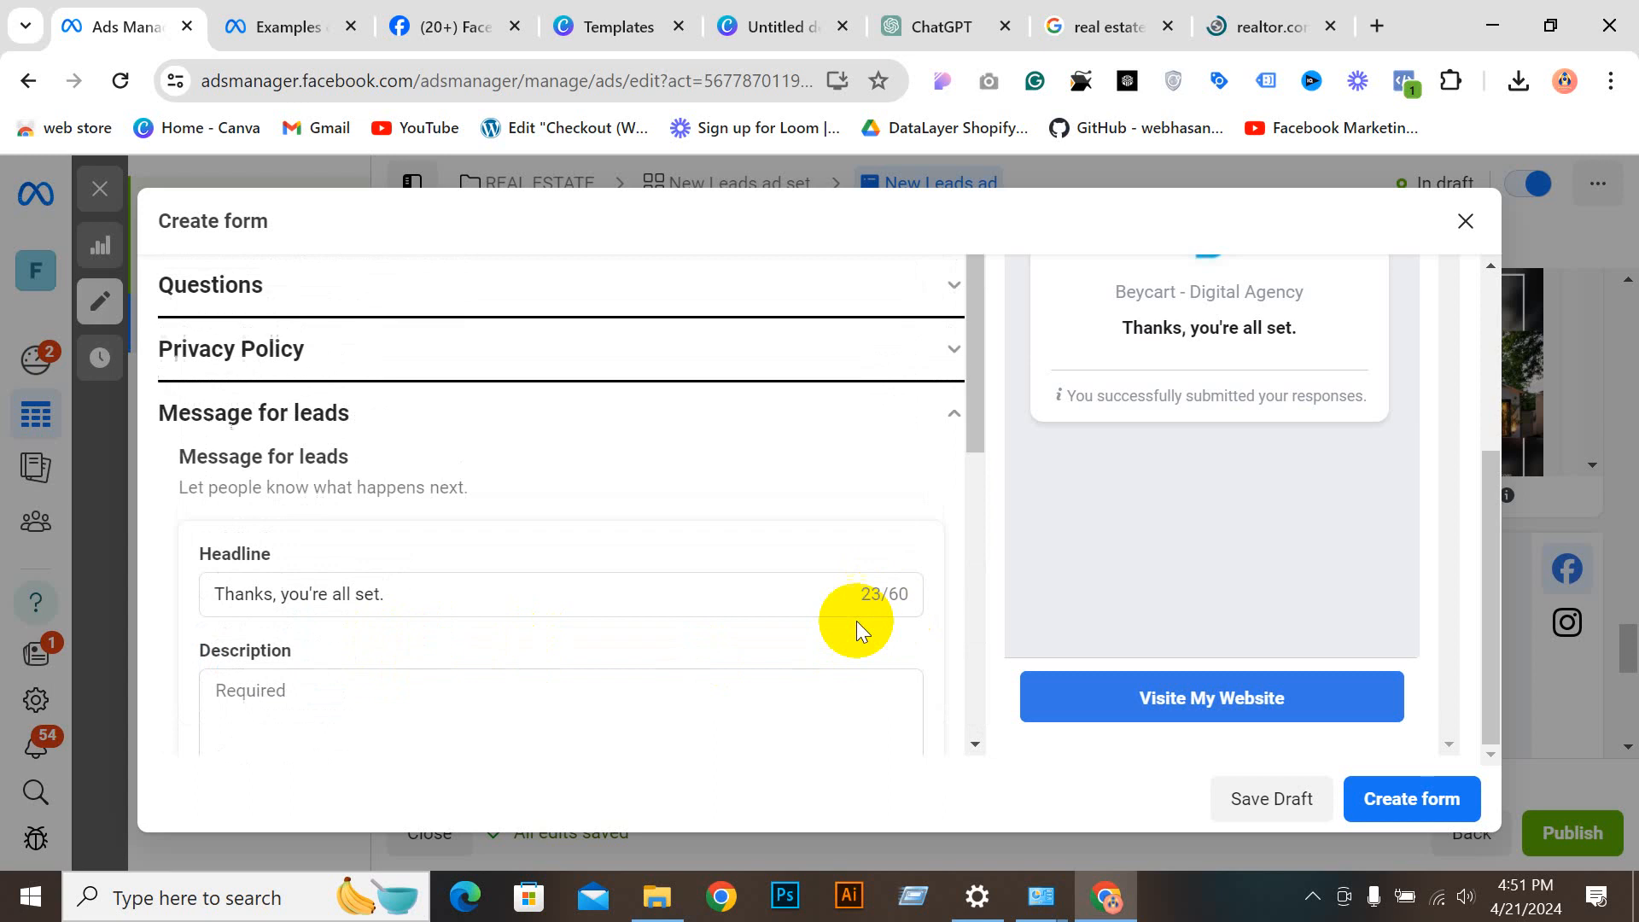
{"action": "scroll", "coordinate": [849, 622], "scroll_direction": "down", "scroll_amount": 1}
{"action": "scroll", "coordinate": [598, 512], "scroll_direction": "up", "scroll_amount": 8}
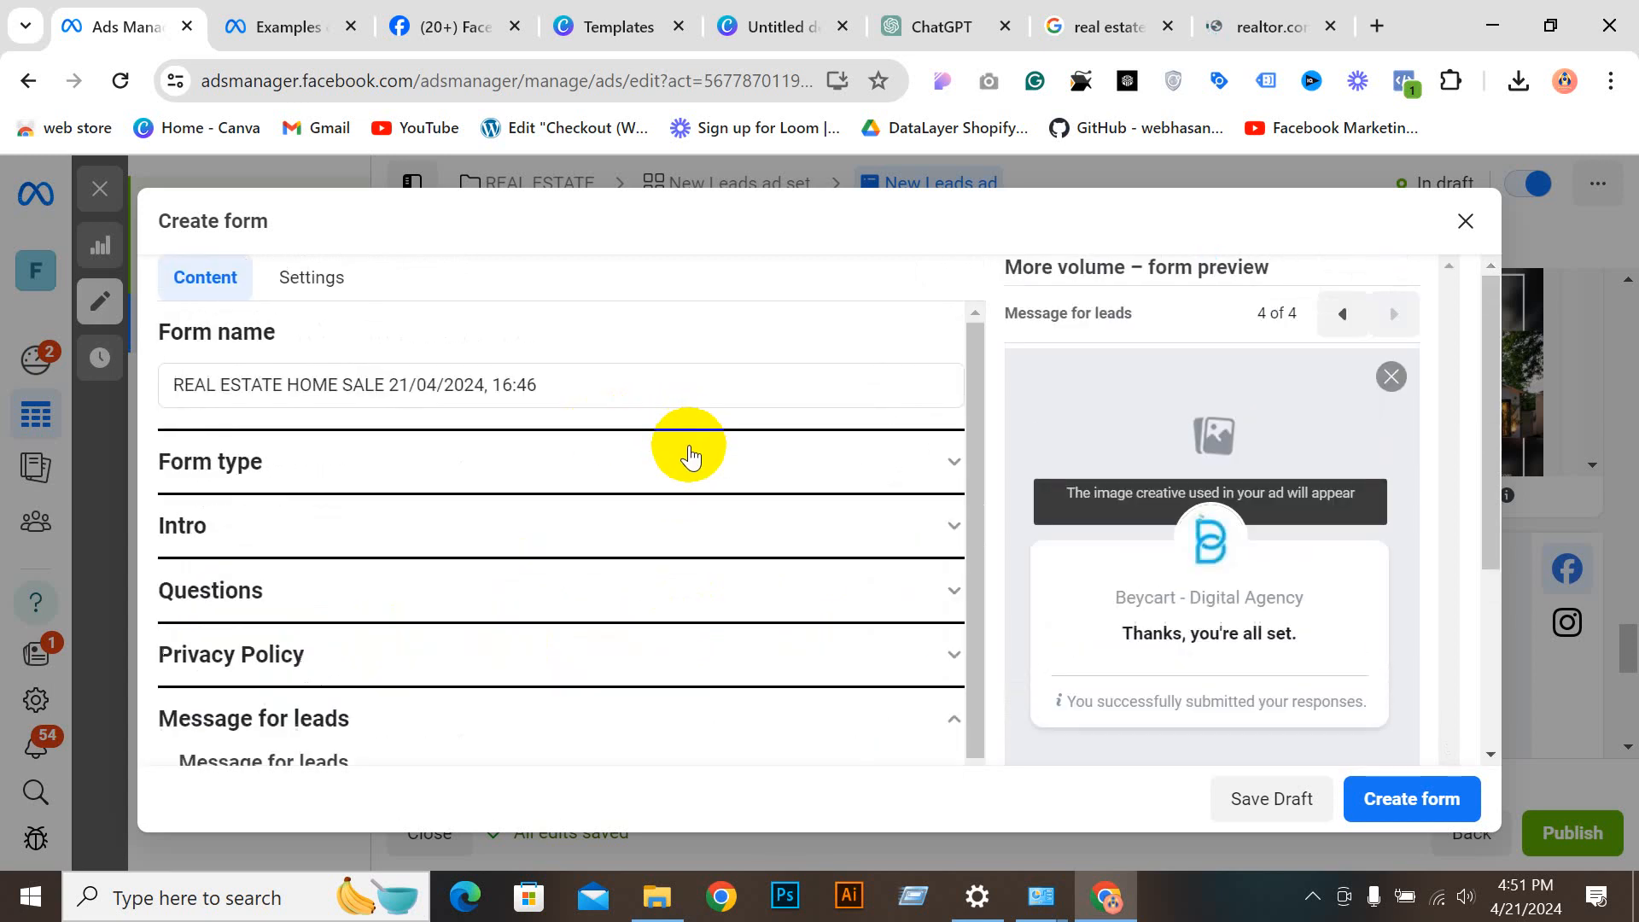
{"action": "left_click", "coordinate": [229, 542]}
{"action": "scroll", "coordinate": [725, 516], "scroll_direction": "down", "scroll_amount": 8}
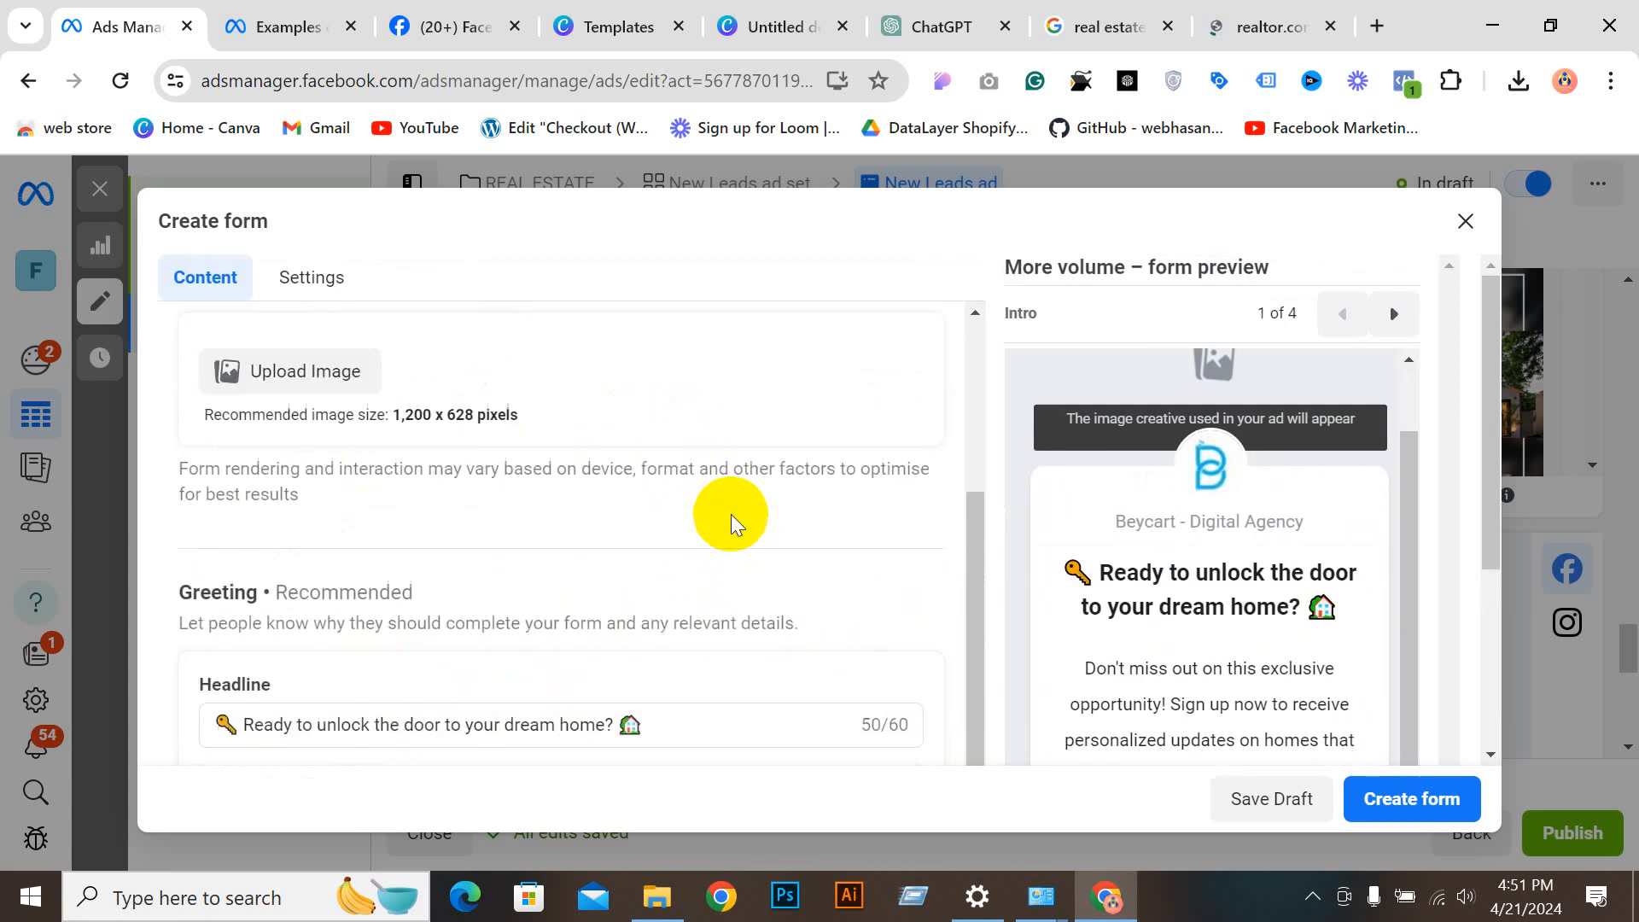
{"action": "scroll", "coordinate": [729, 523], "scroll_direction": "up", "scroll_amount": 3}
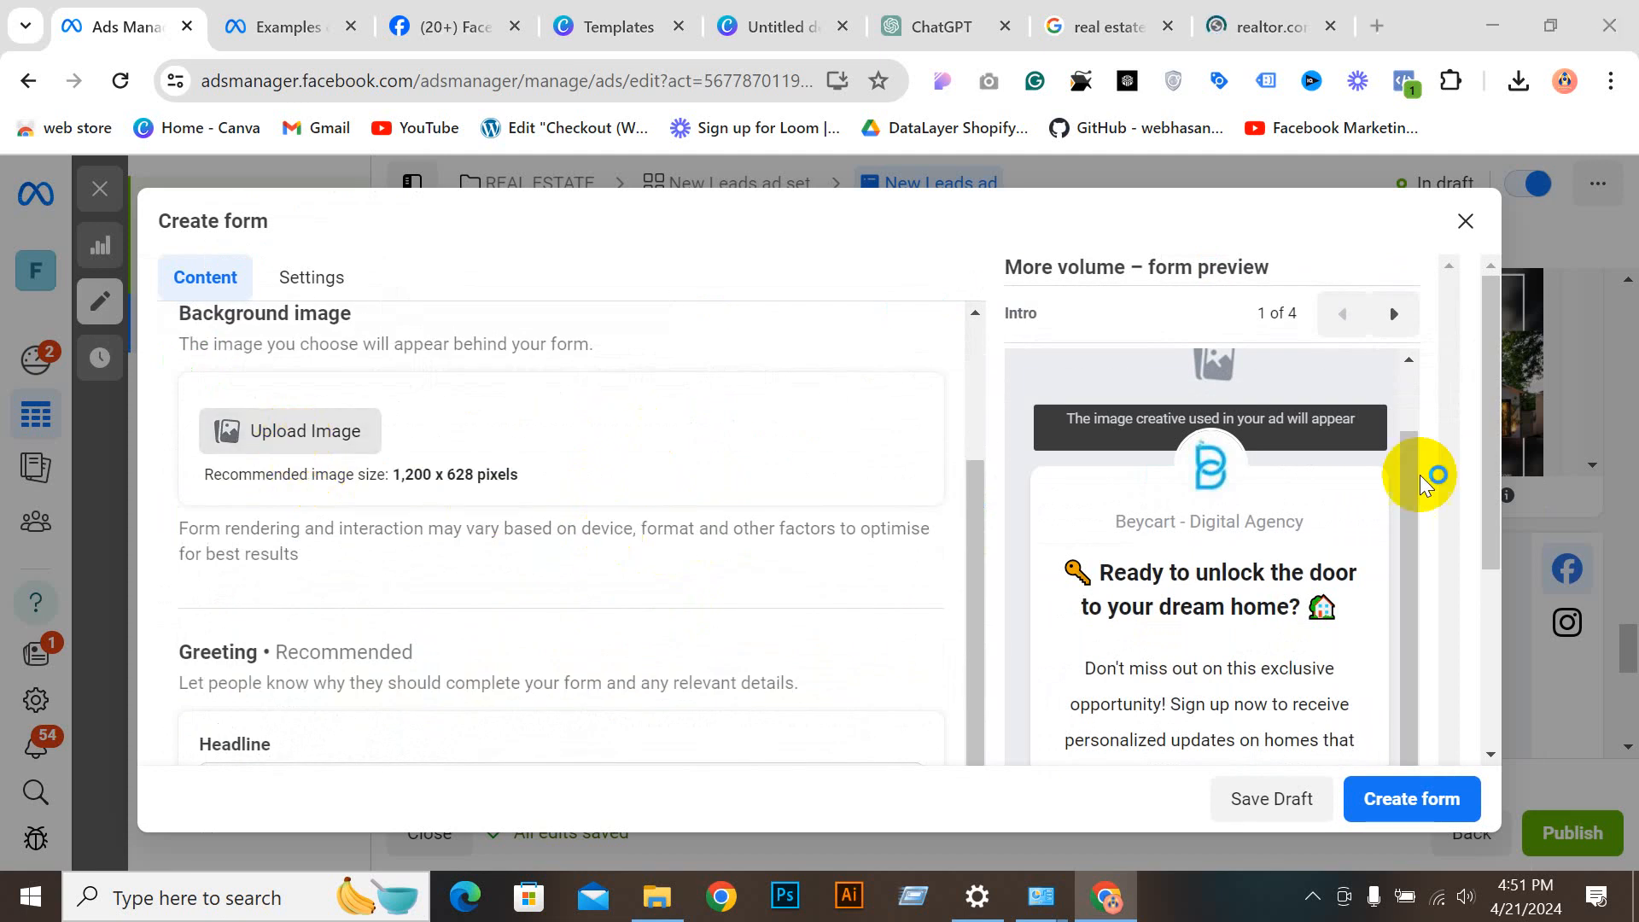
{"action": "double_click", "coordinate": [306, 285]}
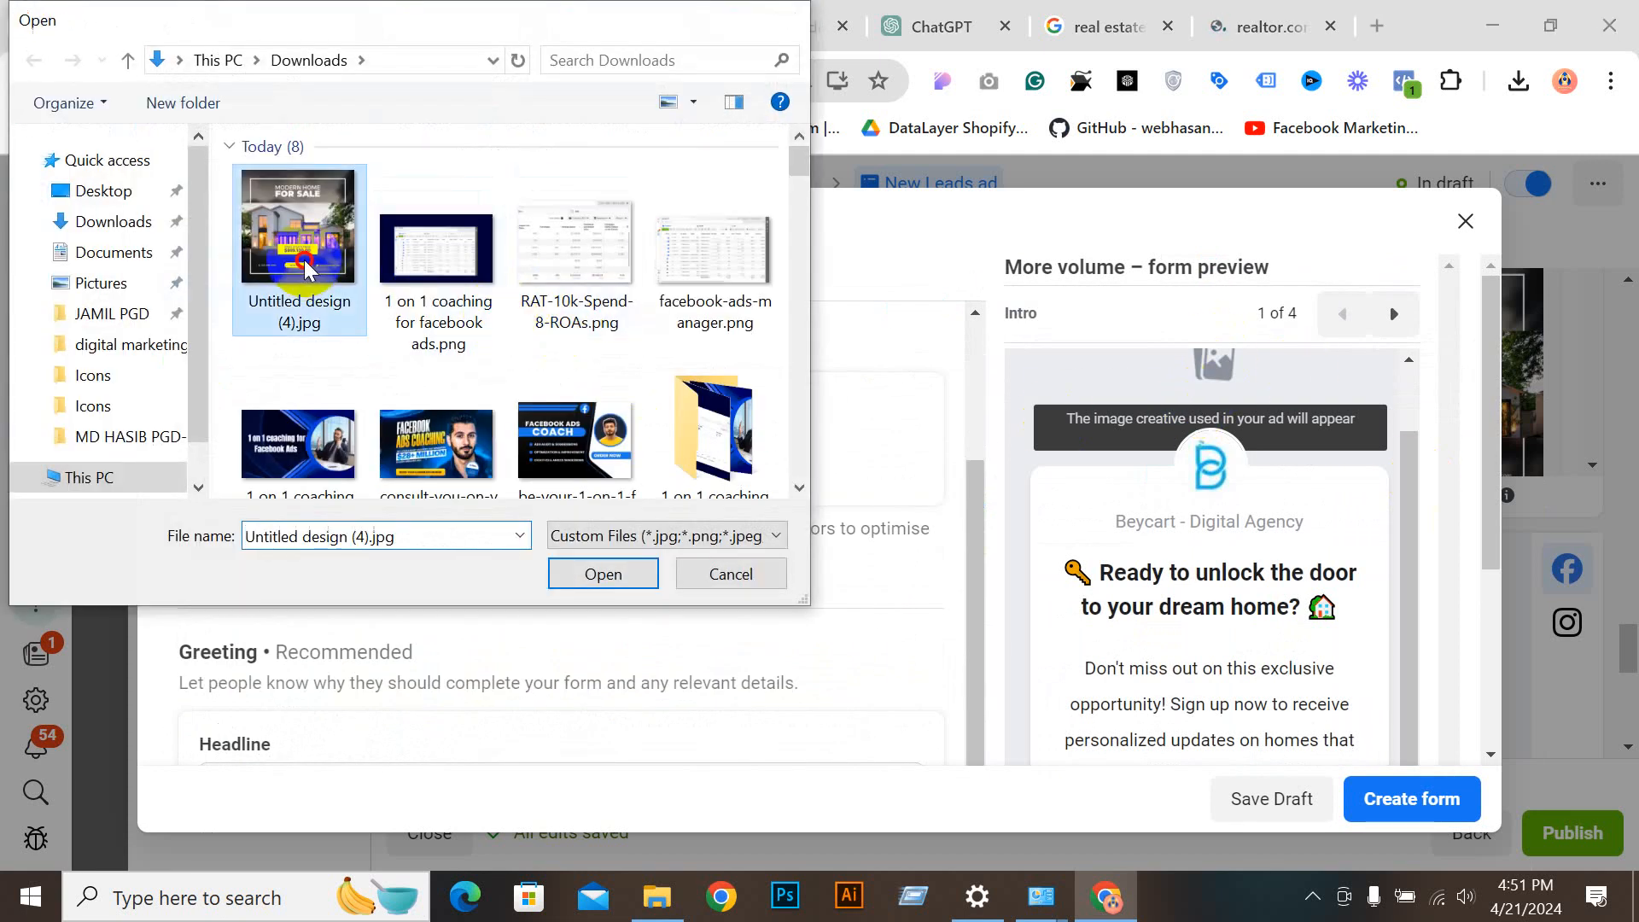
{"action": "scroll", "coordinate": [1411, 604], "scroll_direction": "up", "scroll_amount": 1}
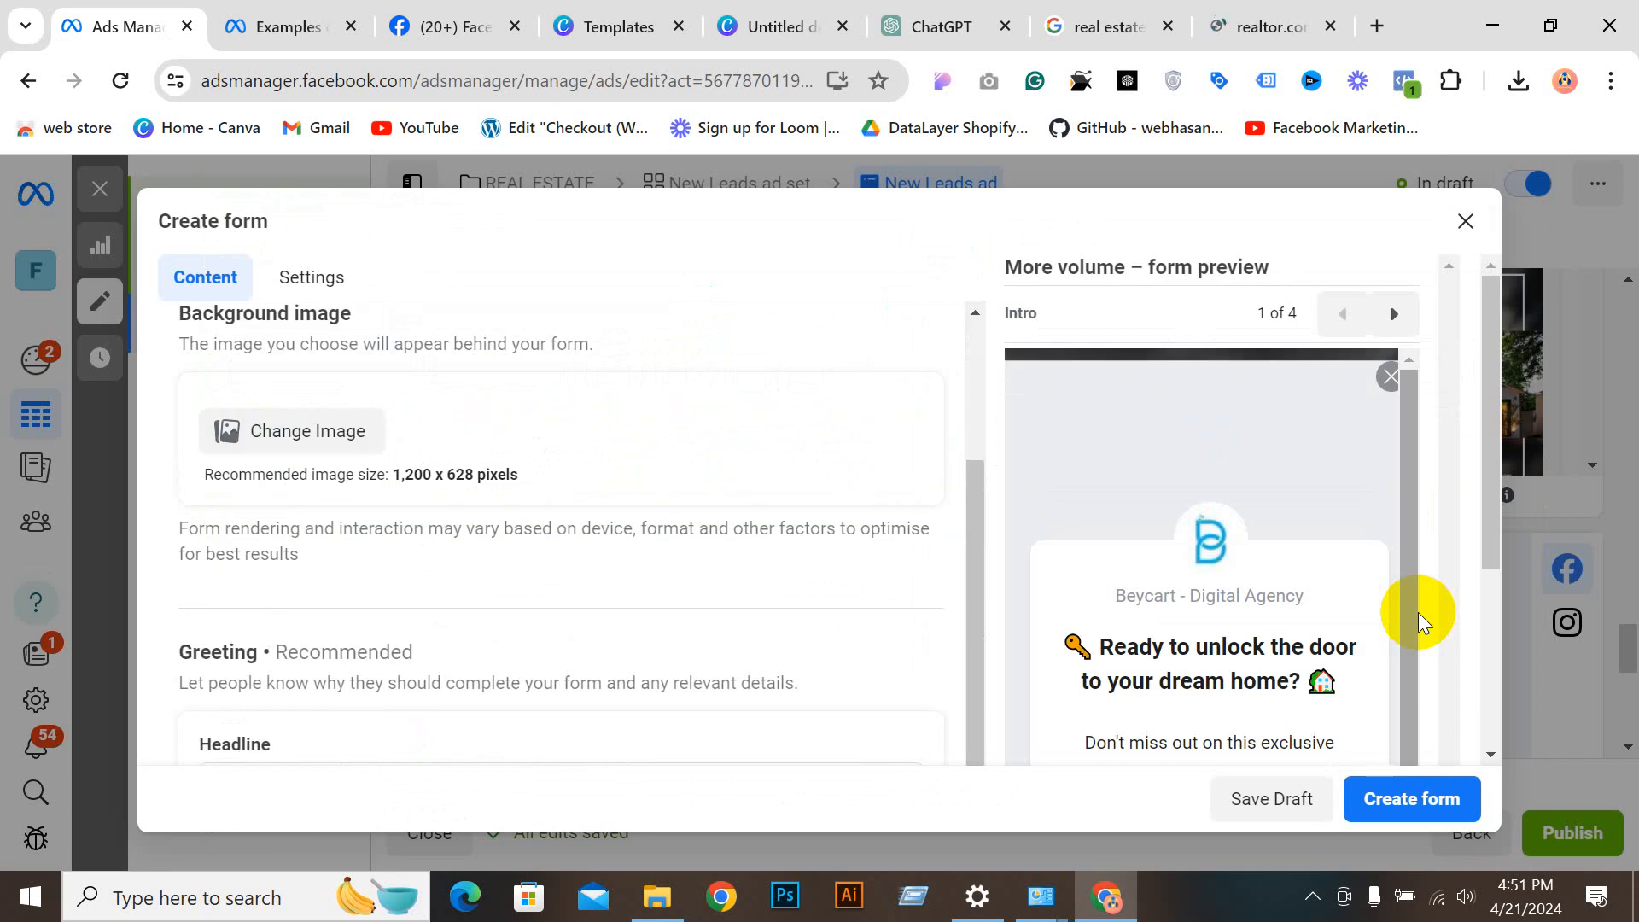
{"action": "scroll", "coordinate": [1401, 555], "scroll_direction": "down", "scroll_amount": 2}
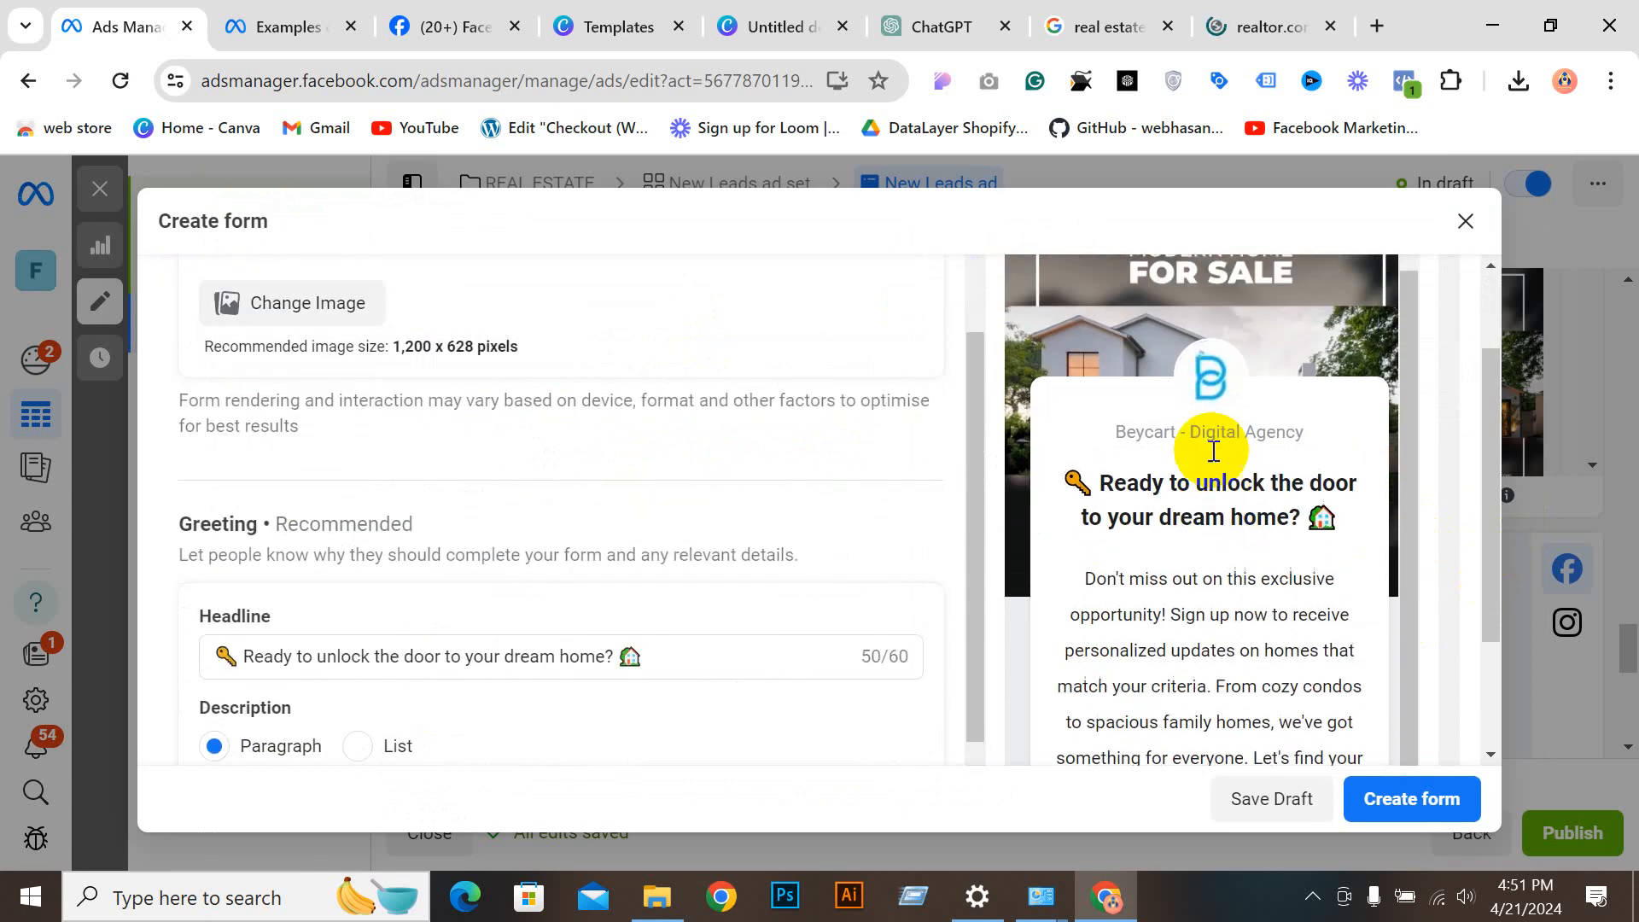
Step: Set the description of the form's prefill questions to "Put It Here All Information"
{"action": "scroll", "coordinate": [1145, 316], "scroll_direction": "down", "scroll_amount": 5}
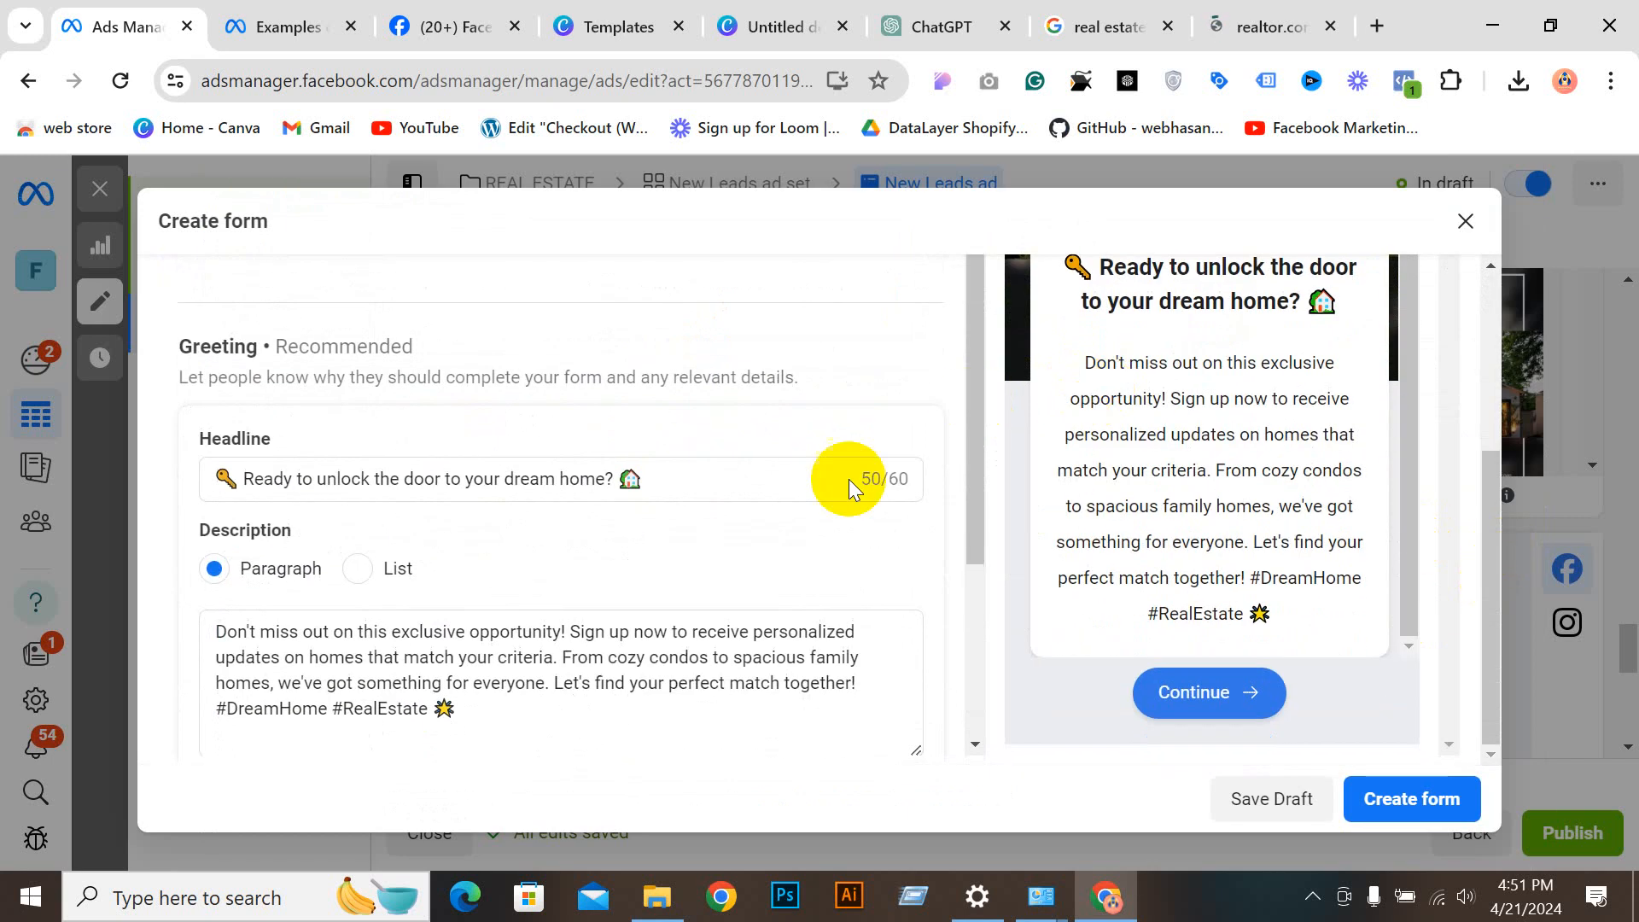
{"action": "scroll", "coordinate": [849, 479], "scroll_direction": "down", "scroll_amount": 2}
{"action": "scroll", "coordinate": [410, 475], "scroll_direction": "down", "scroll_amount": 3}
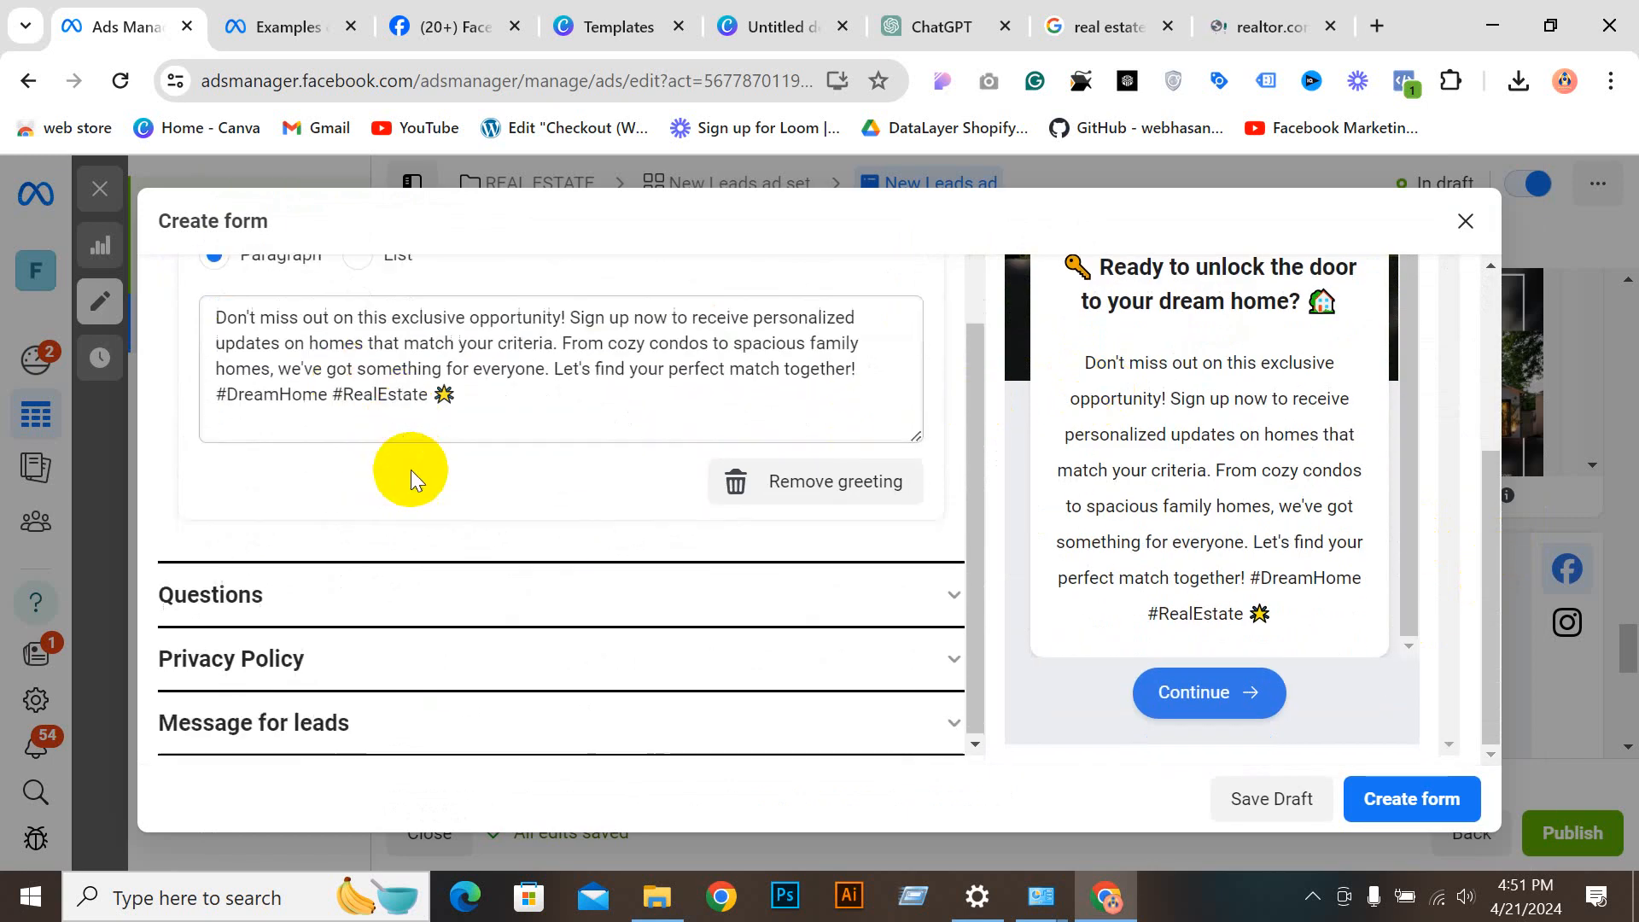
{"action": "left_click", "coordinate": [336, 604]}
{"action": "scroll", "coordinate": [461, 487], "scroll_direction": "down", "scroll_amount": 2}
{"action": "scroll", "coordinate": [495, 504], "scroll_direction": "up", "scroll_amount": 6}
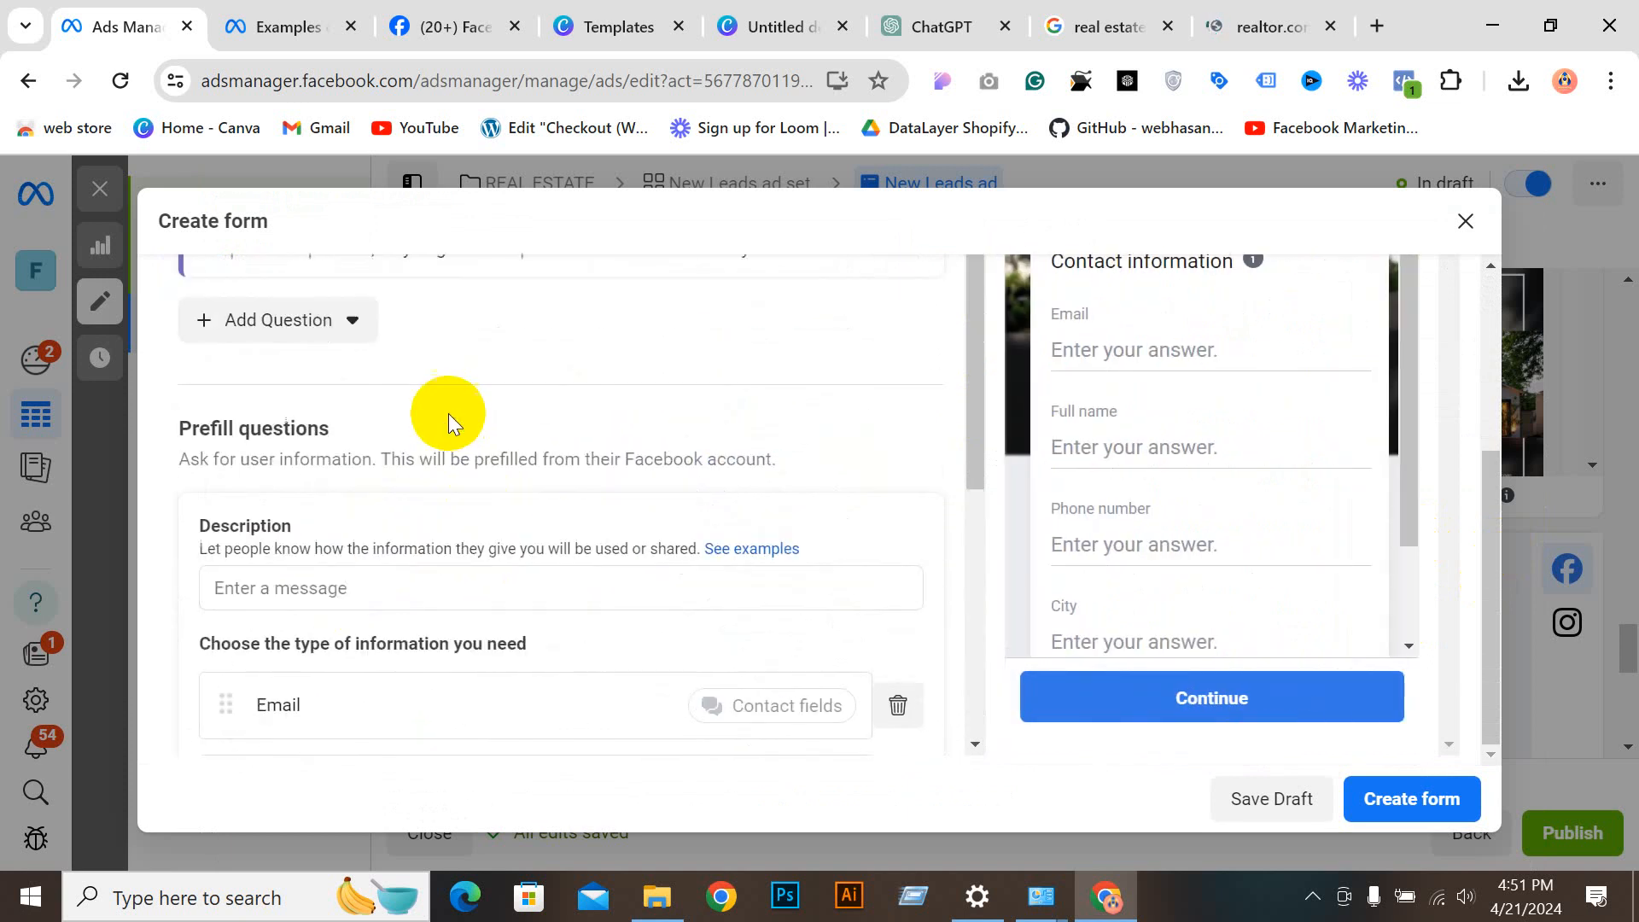
{"action": "left_click", "coordinate": [340, 582]}
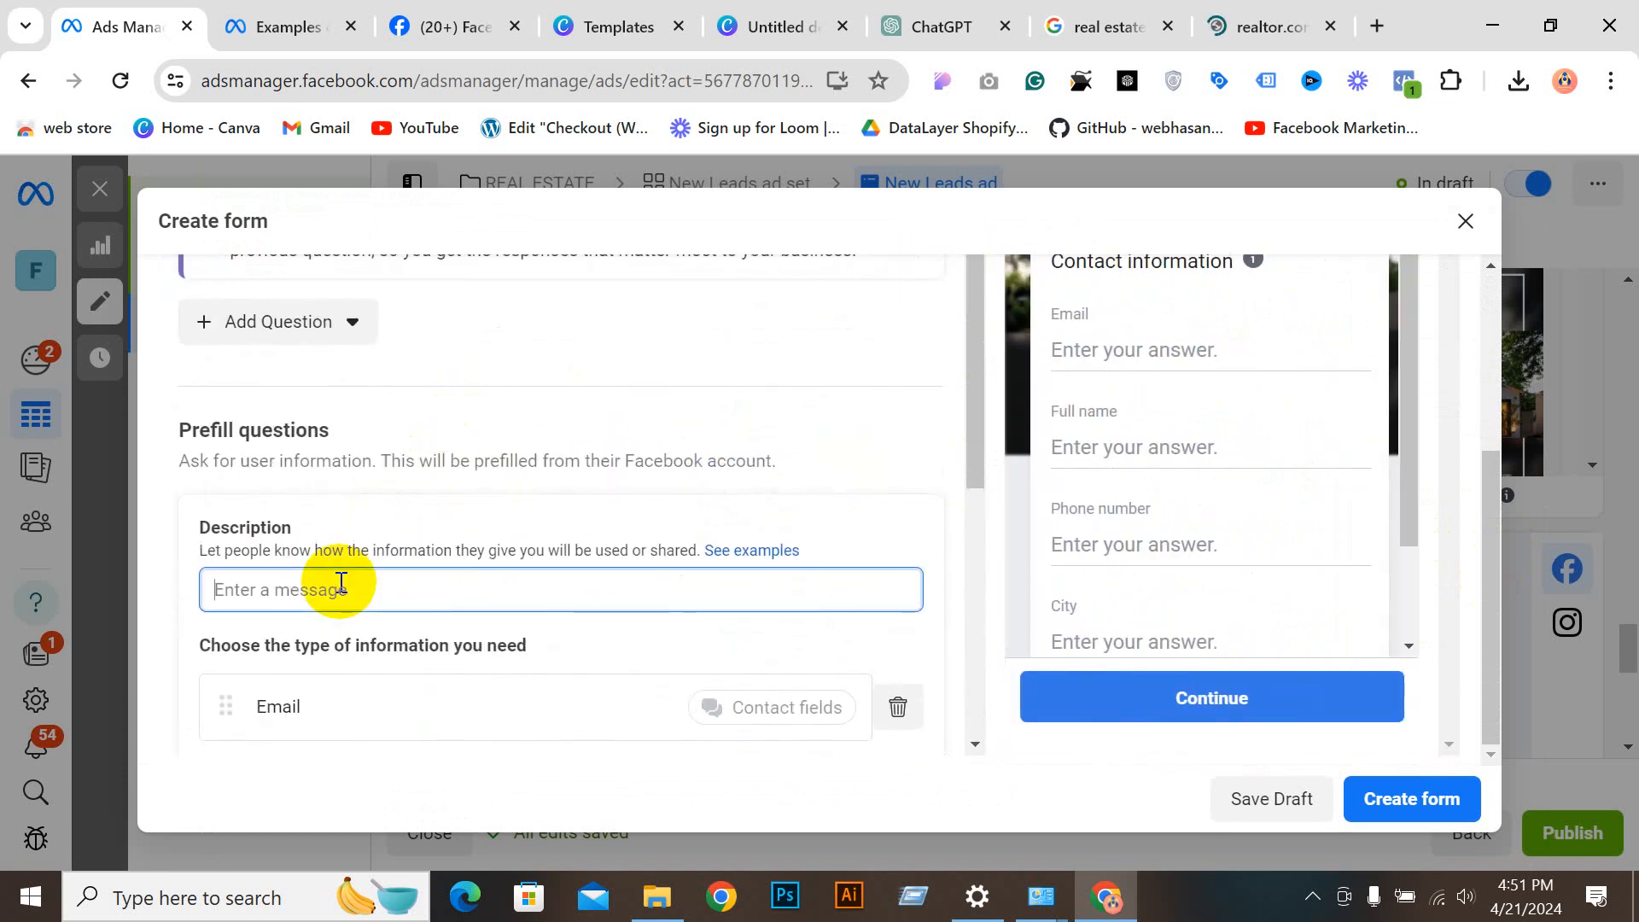
{"action": "type", "text": "Put it Here All Information"}
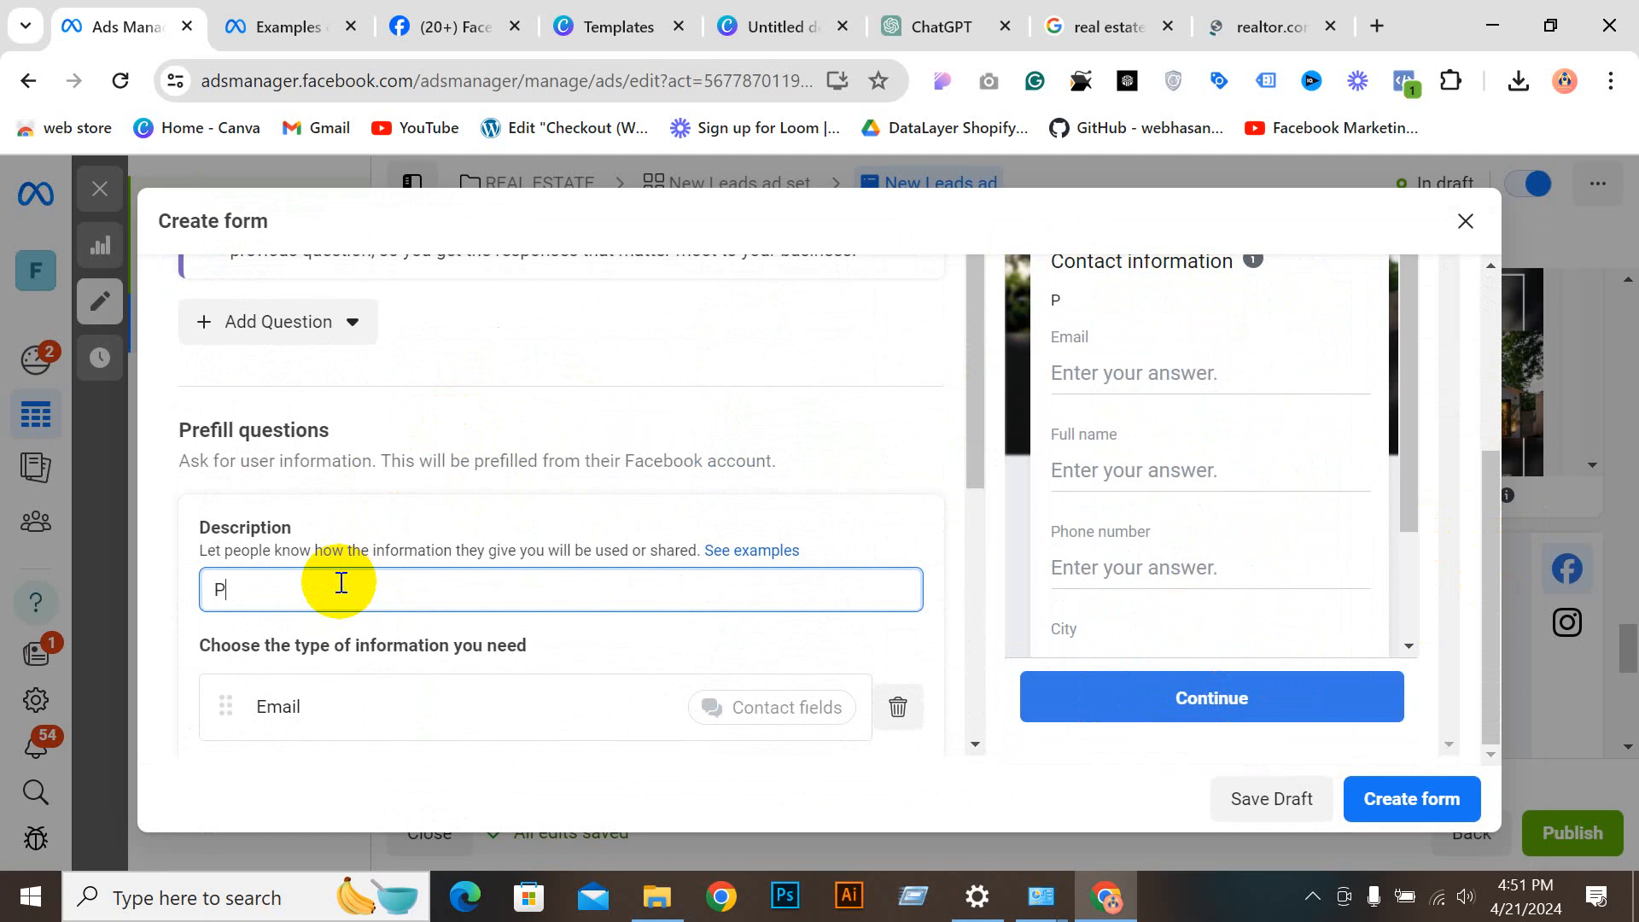
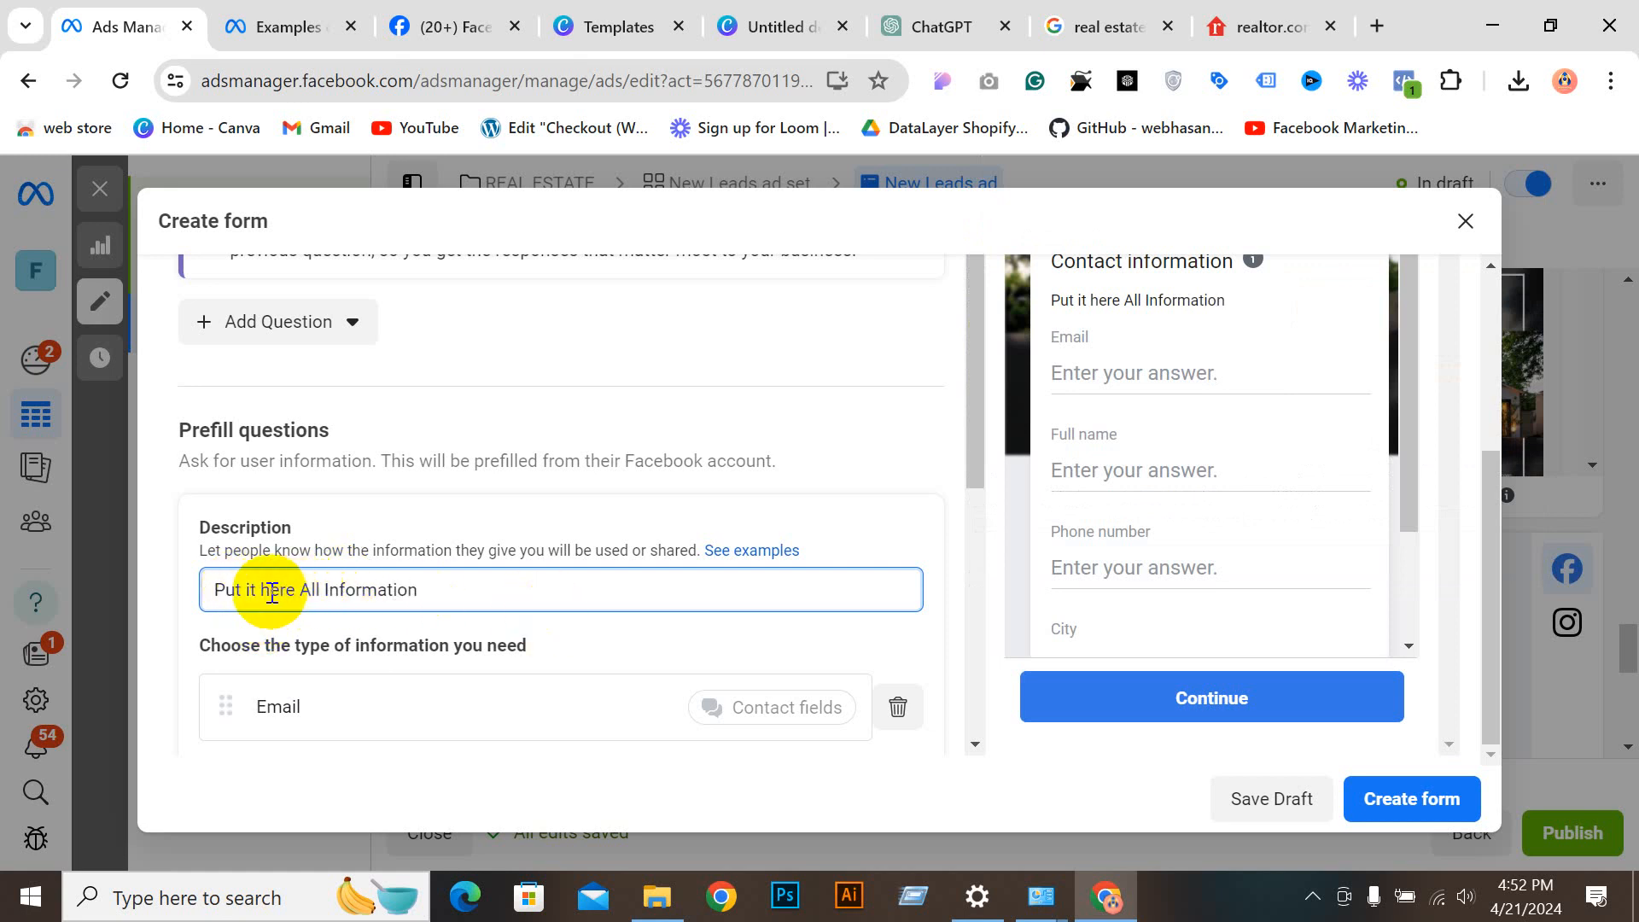
{"action": "type", "text": "H"}
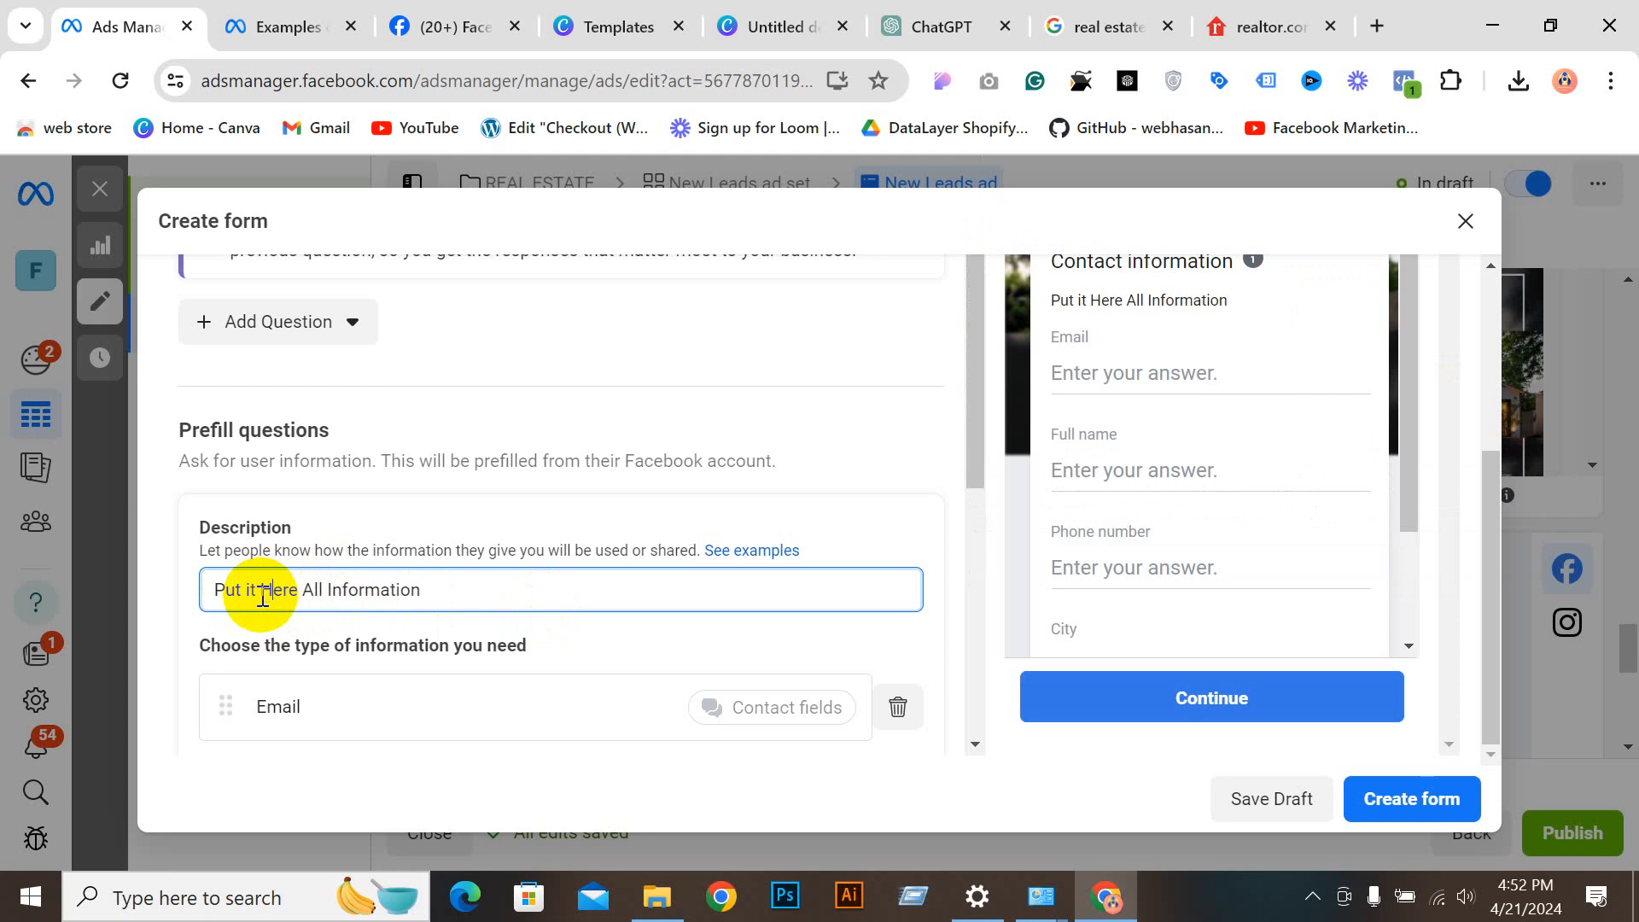
{"action": "left_click", "coordinate": [251, 589]}
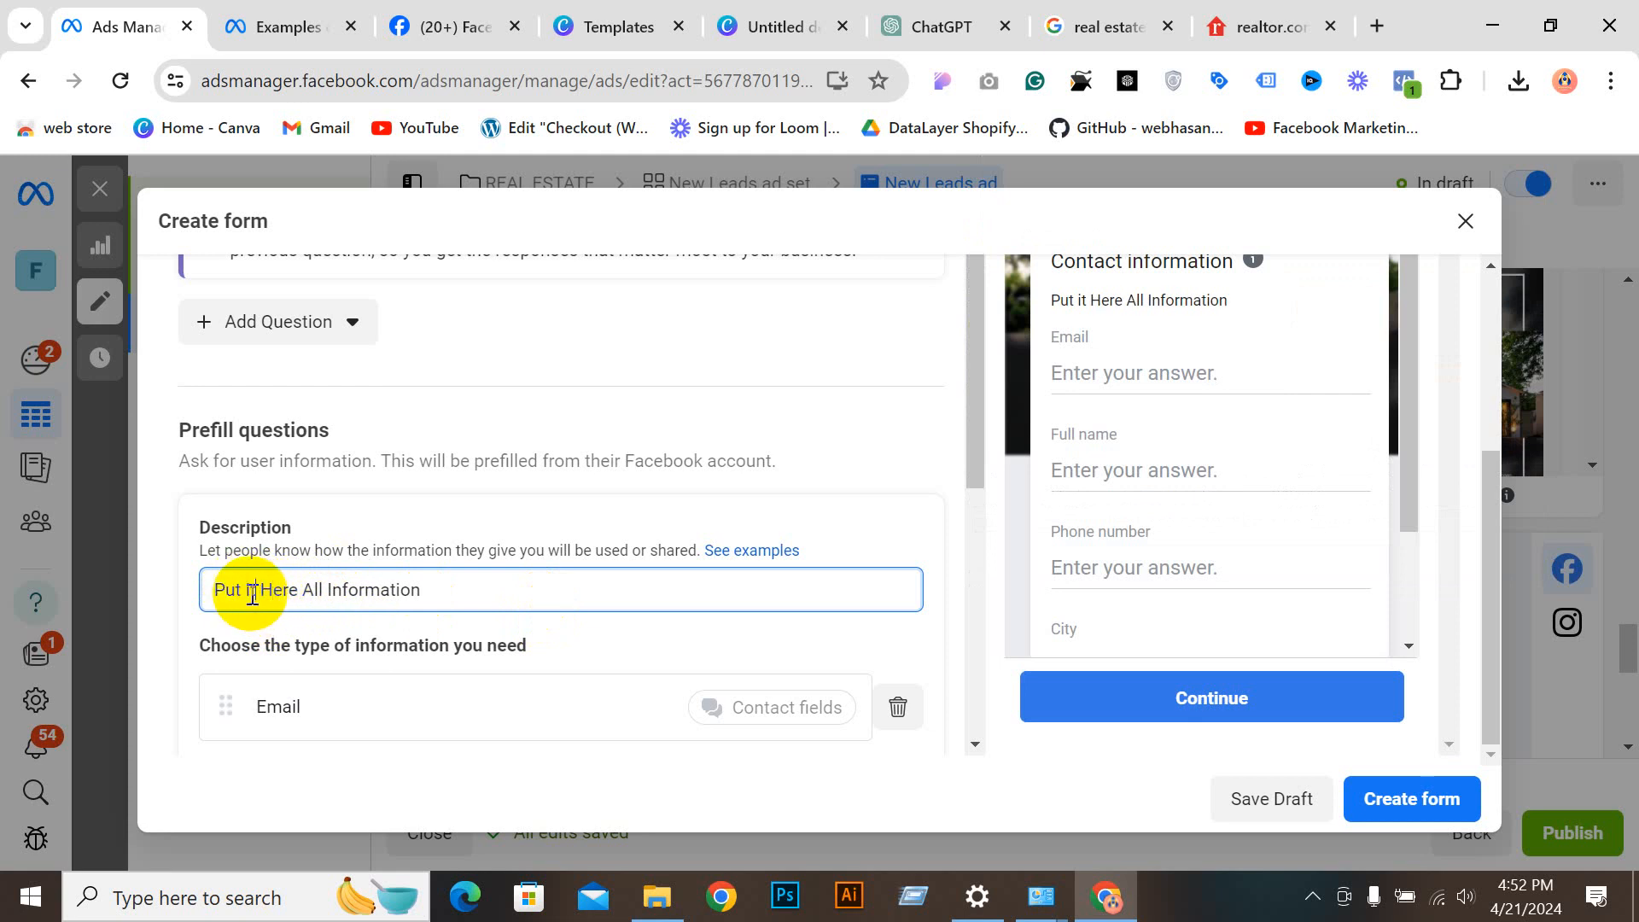
{"action": "left_click", "coordinate": [243, 589]}
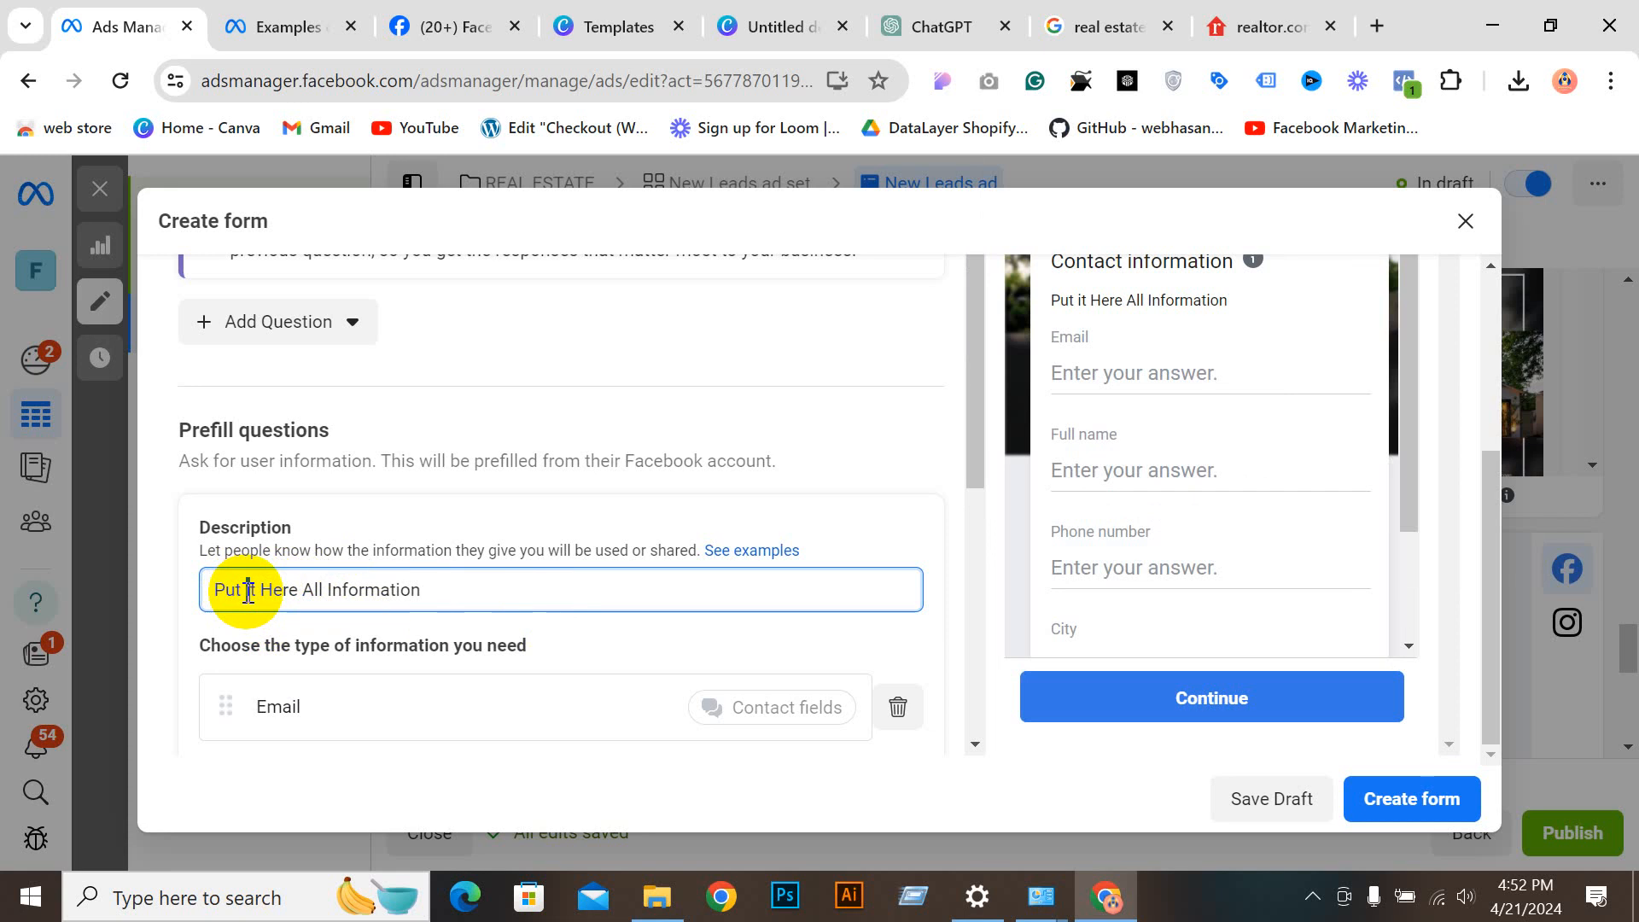
{"action": "type", "text": "I"}
Step: Try to create the lead form with its current content
{"action": "scroll", "coordinate": [615, 549], "scroll_direction": "down", "scroll_amount": 6}
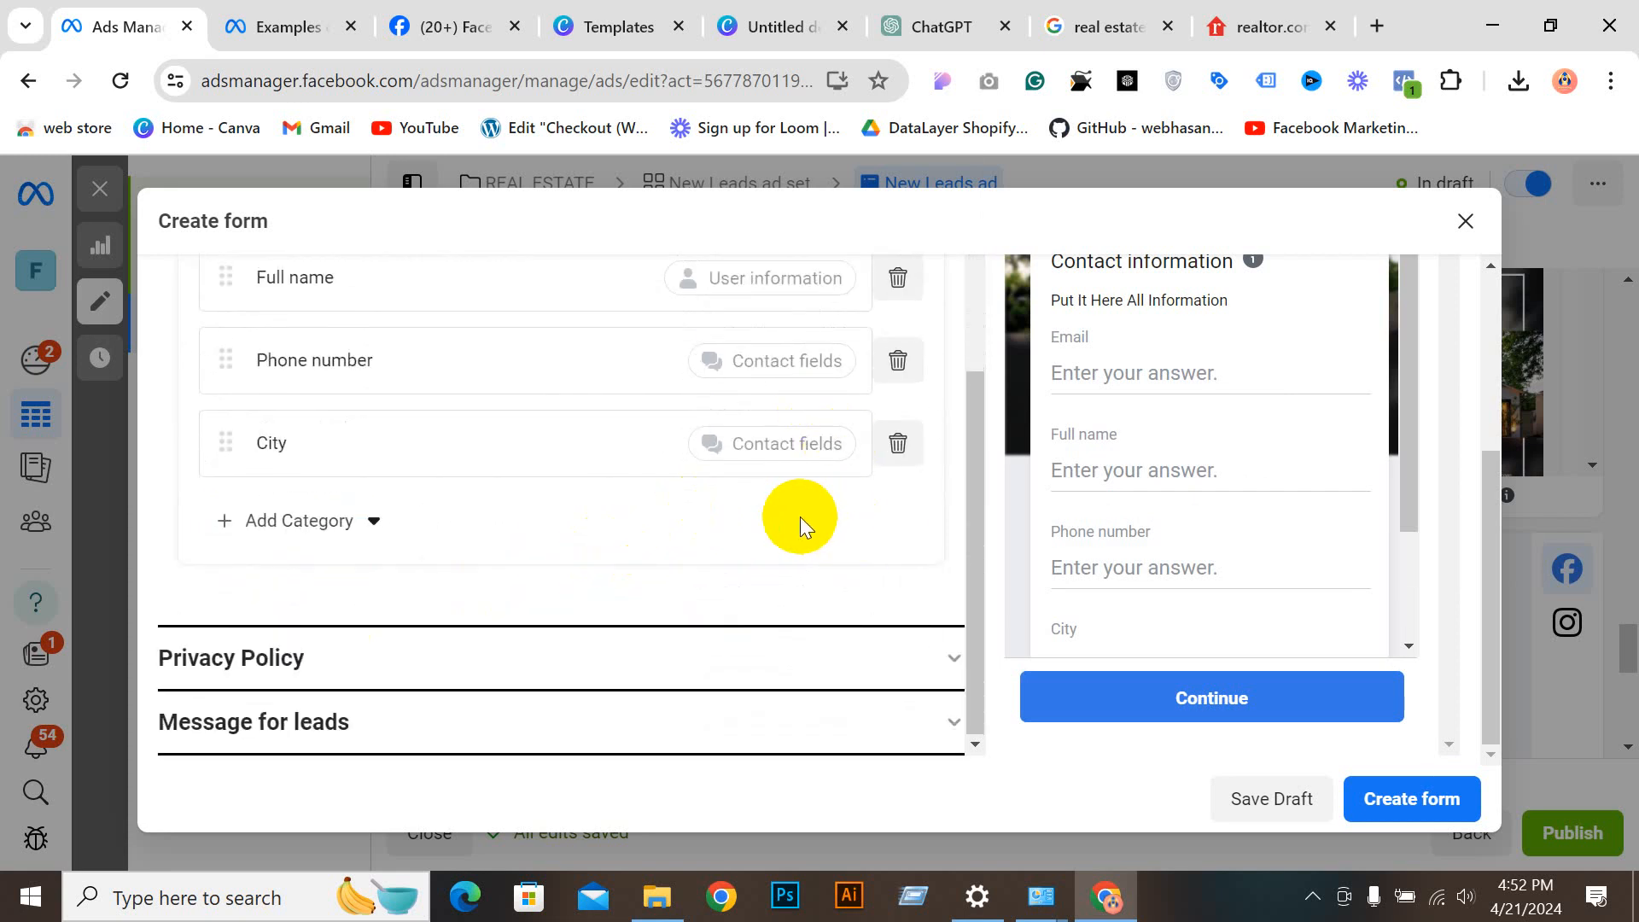
{"action": "left_click", "coordinate": [1385, 802]}
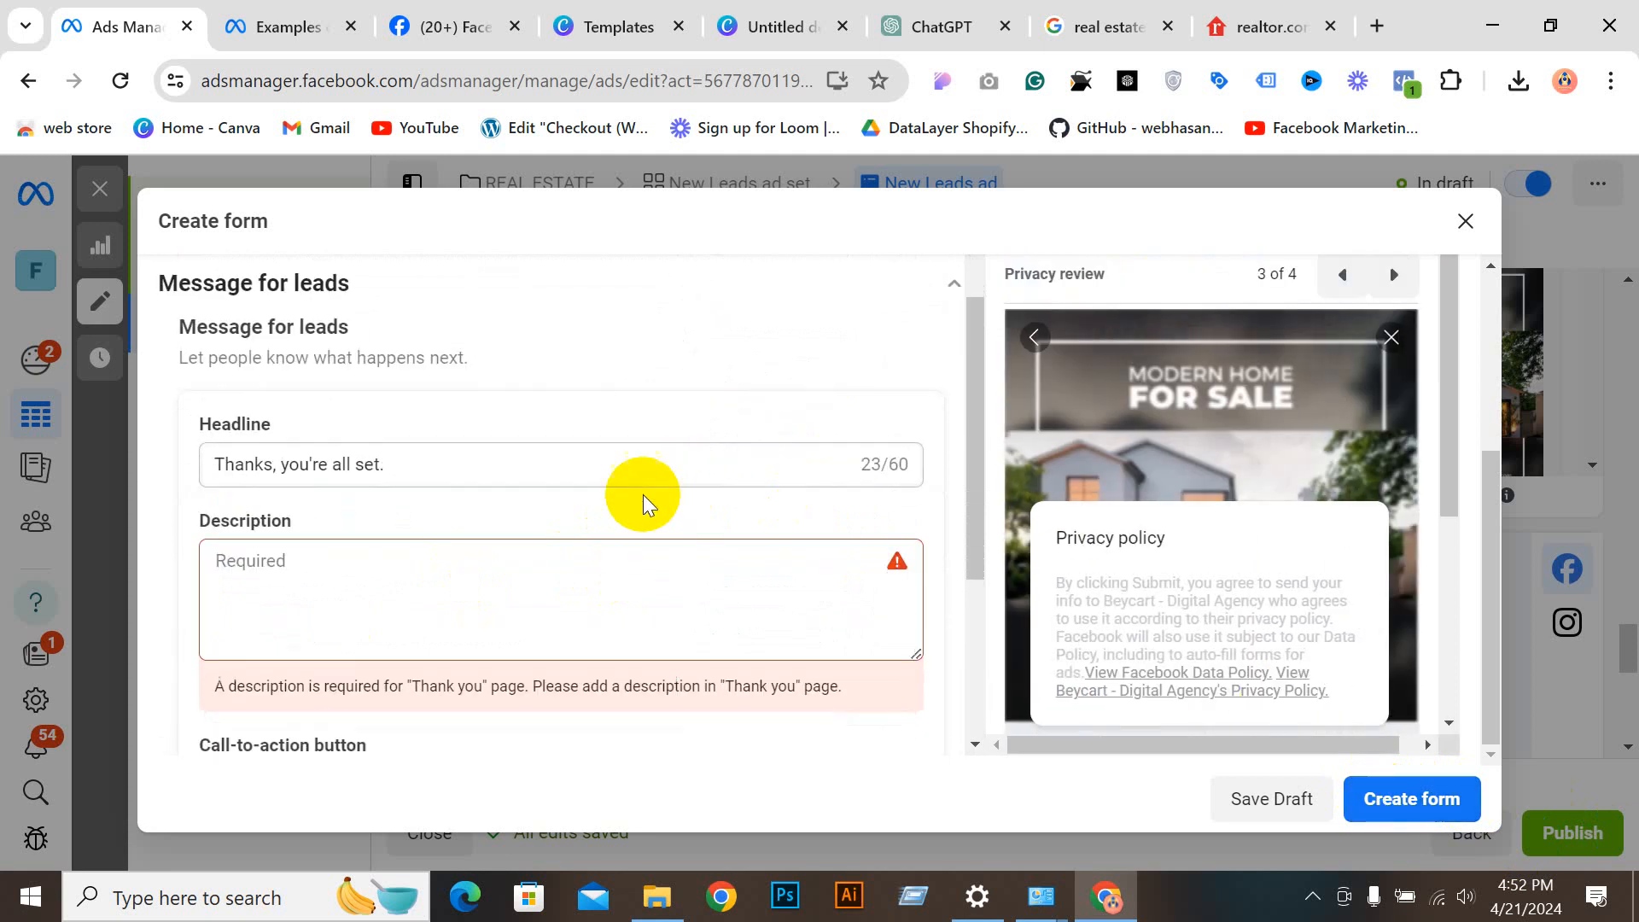
Step: Switch to ChatGPT and copy the headline "Unlock the Door to Your Dream Home: Sell with Confidence Today!" for the lead message description
{"action": "left_click", "coordinate": [357, 489]}
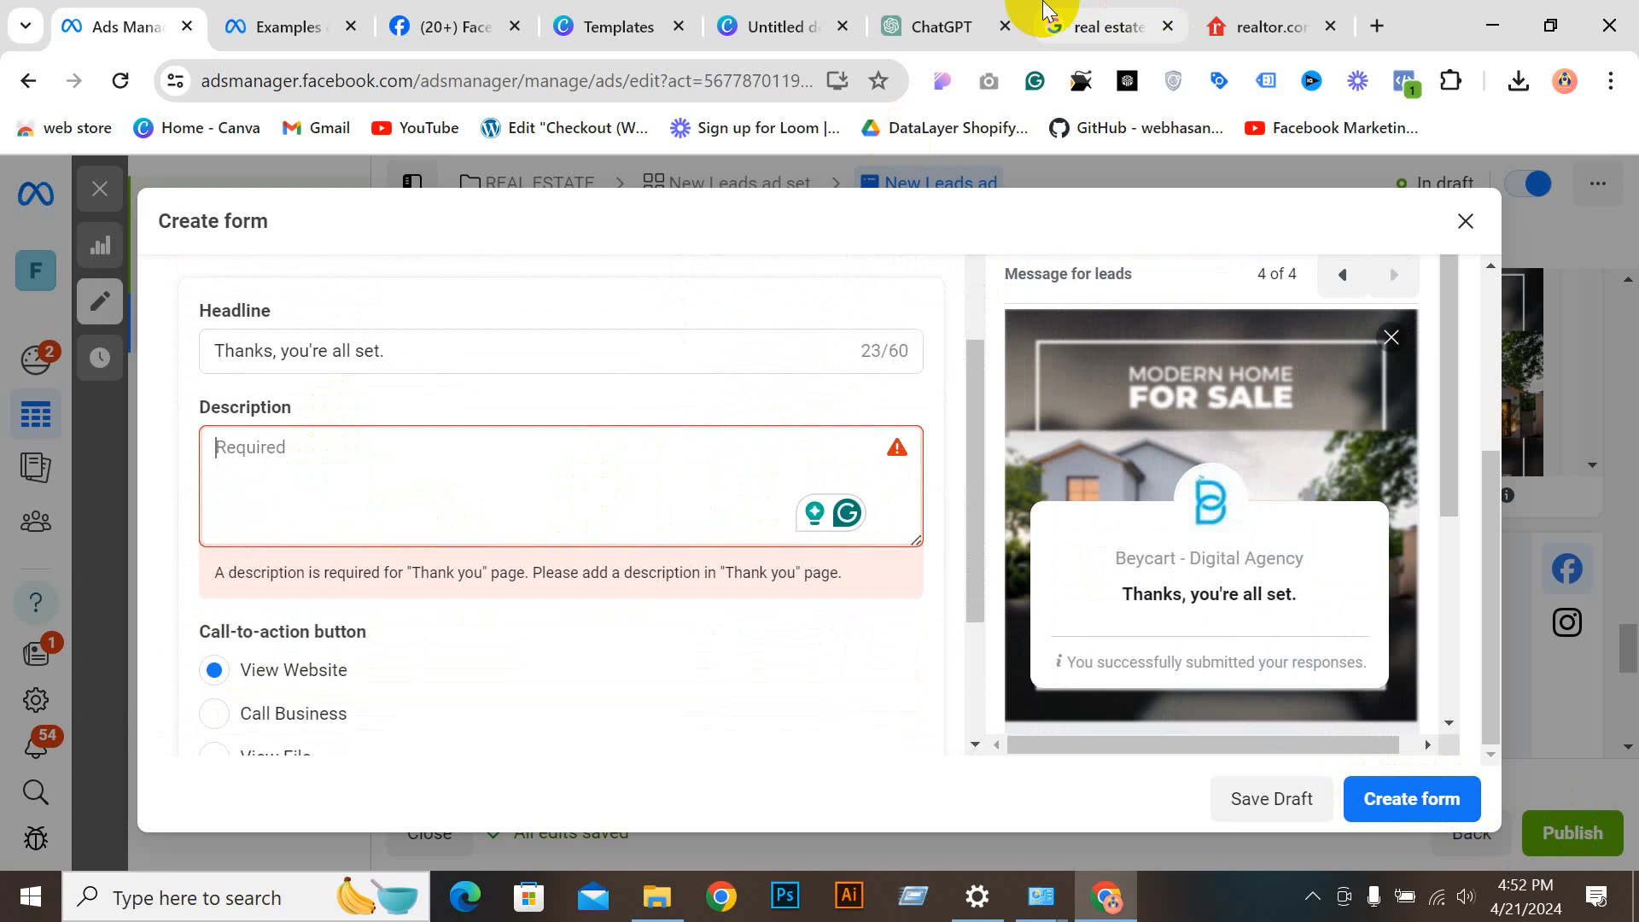
{"action": "left_click", "coordinate": [955, 11]}
{"action": "left_click", "coordinate": [837, 417]}
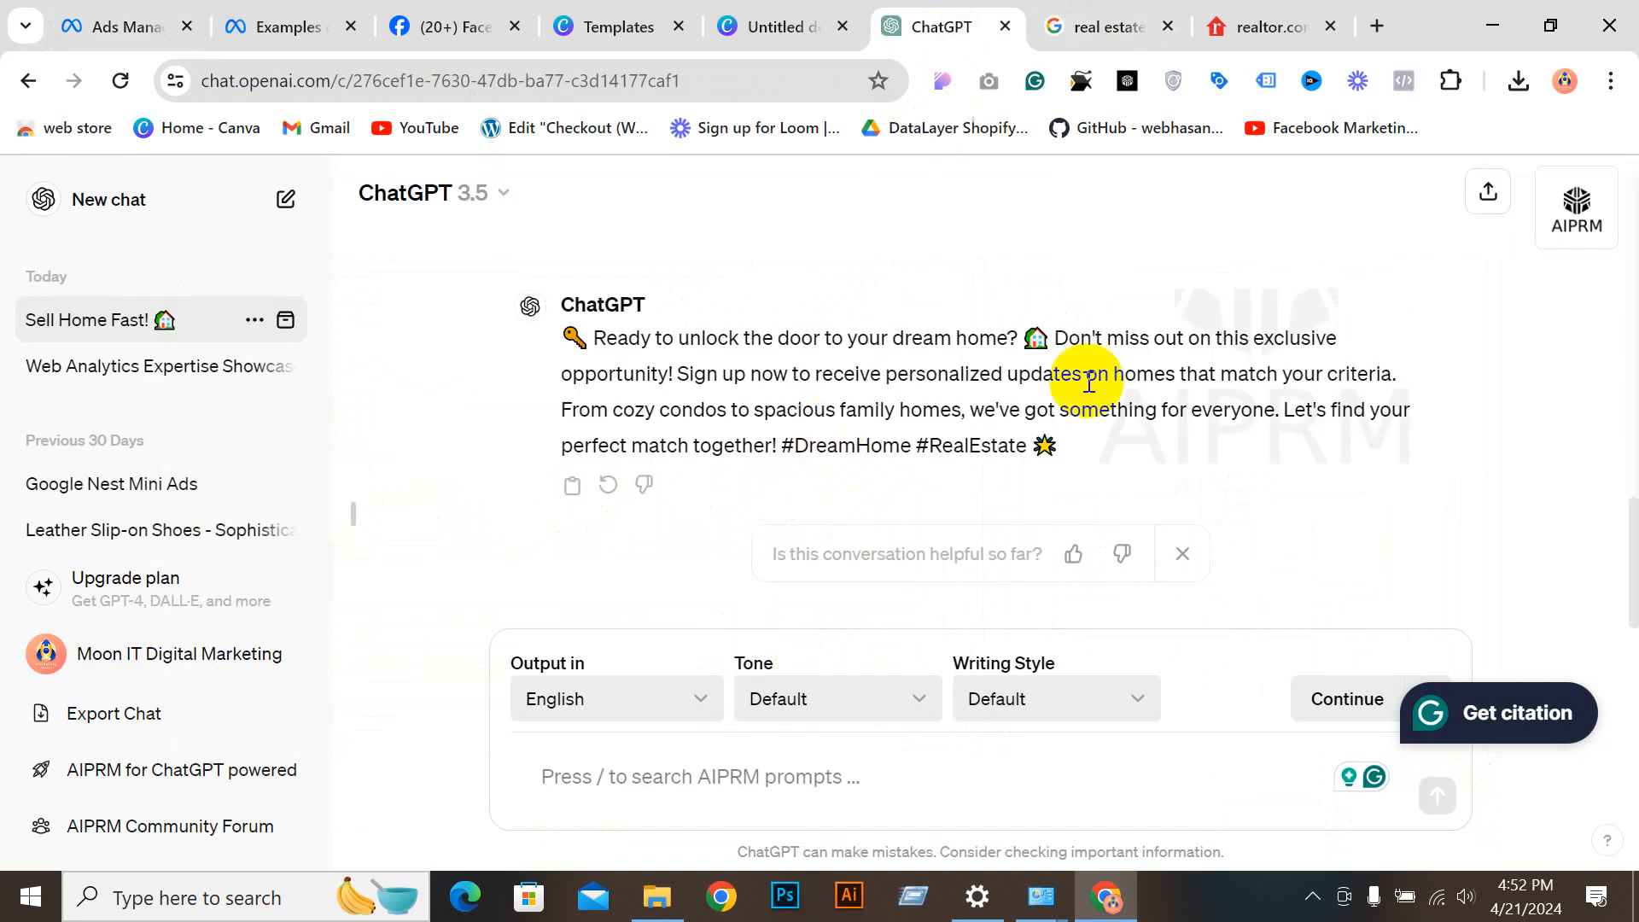
{"action": "scroll", "coordinate": [1134, 449], "scroll_direction": "up", "scroll_amount": 6}
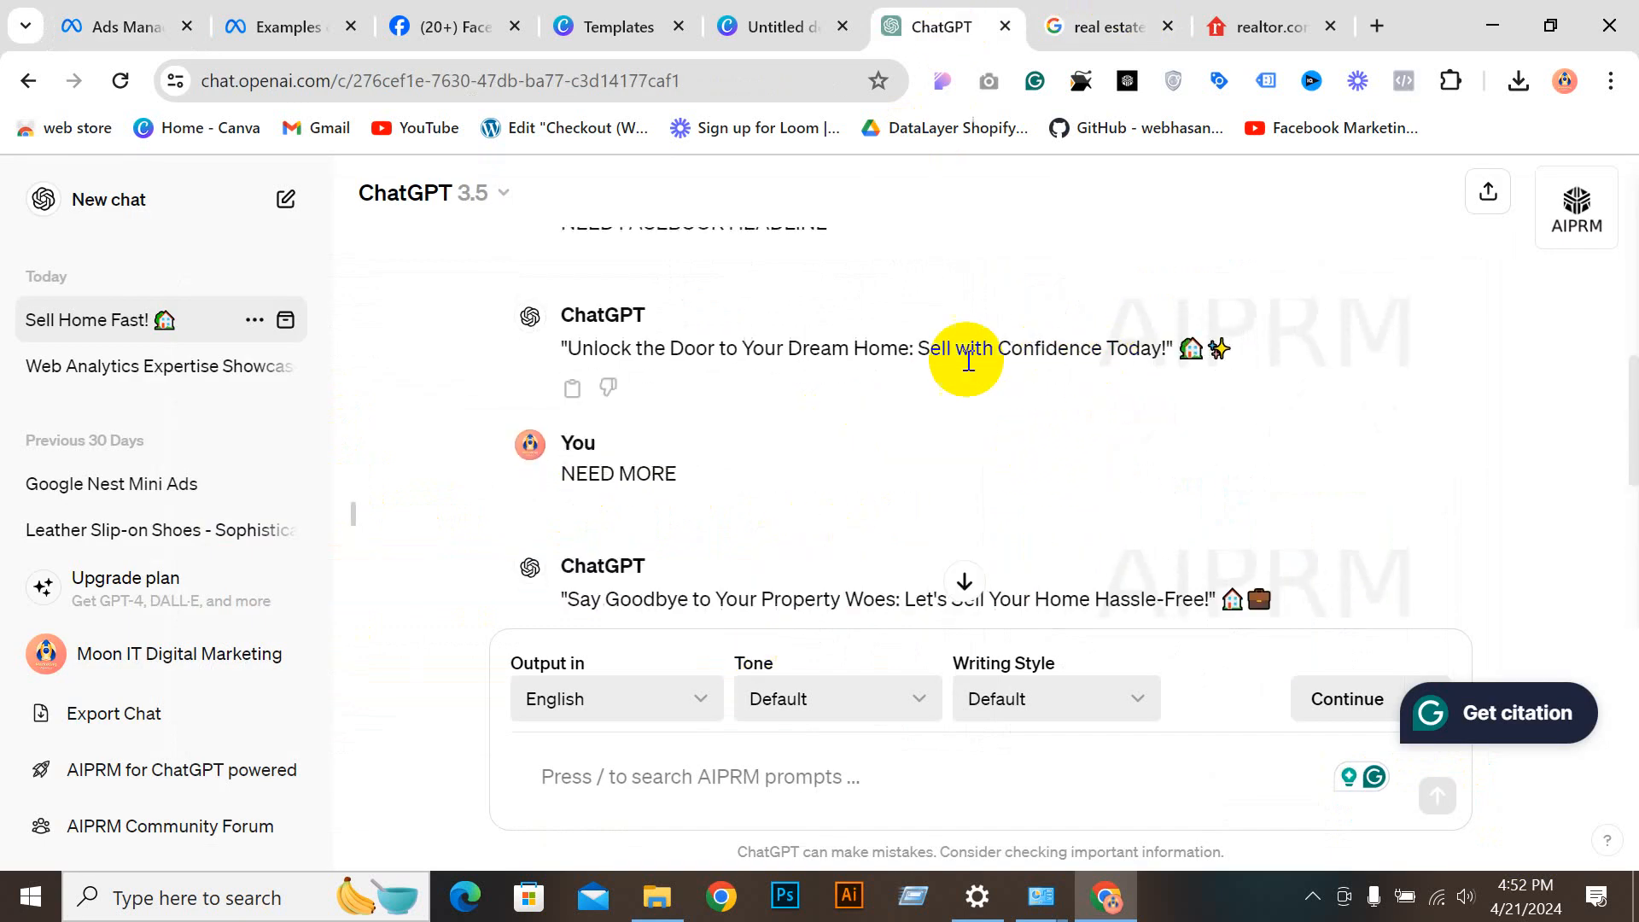
{"action": "left_click_drag", "start_coordinate": [567, 349], "coordinate": [1173, 346]}
{"action": "right_click", "coordinate": [1100, 348]}
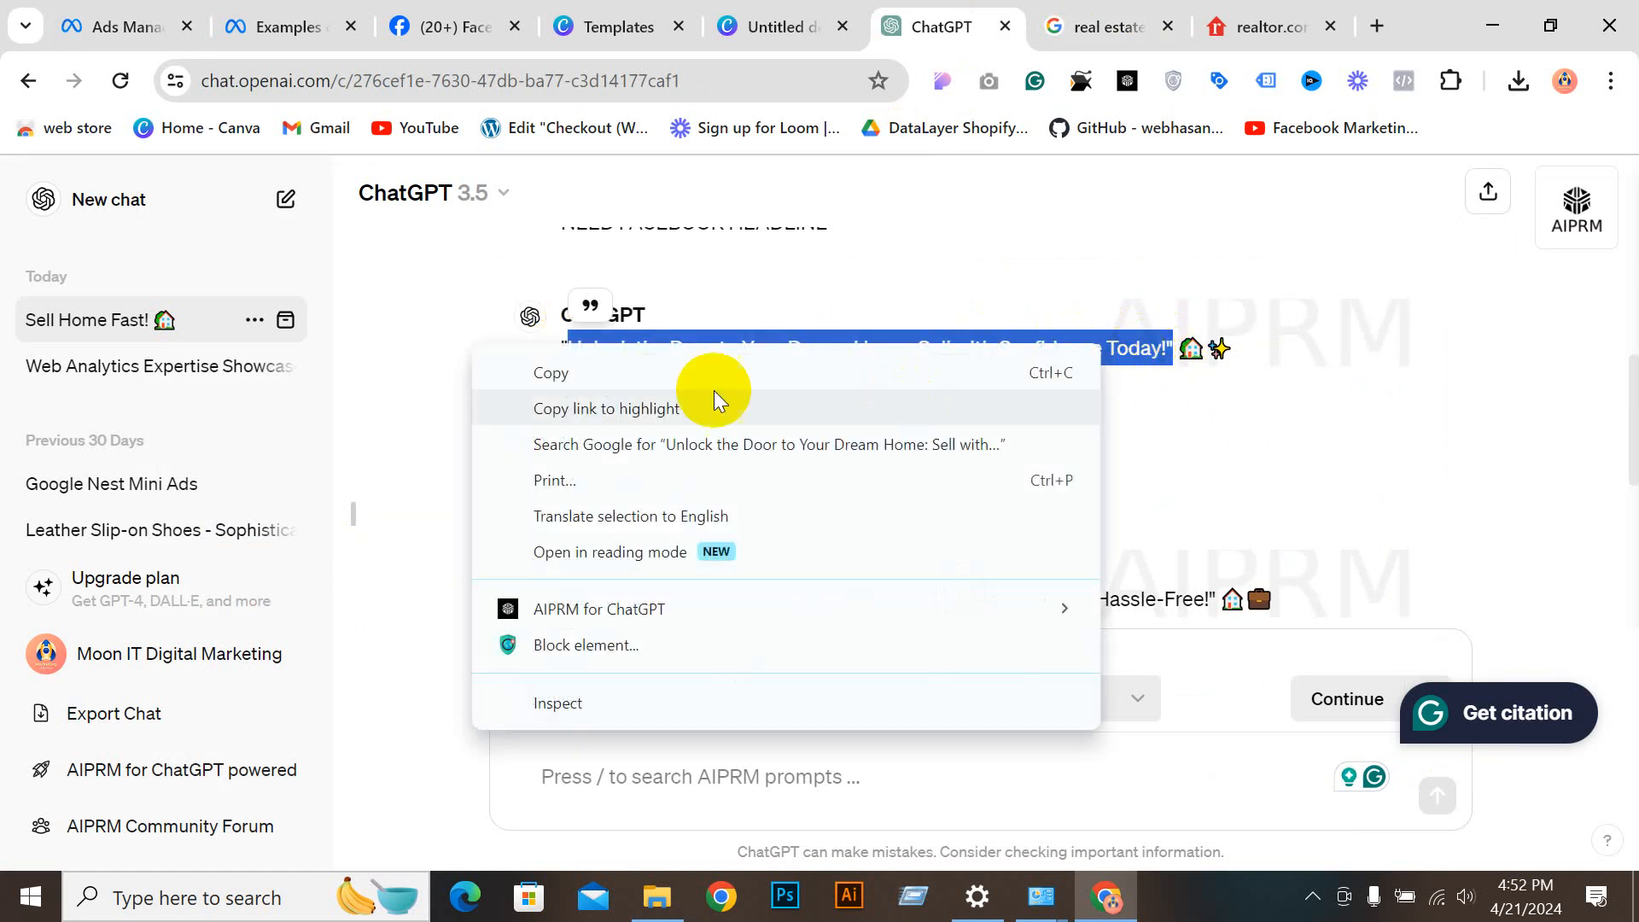
{"action": "left_click", "coordinate": [696, 373]}
Step: Return to Ads Manager, paste the copied headline once as the description in Message for leads, and try to create the form
{"action": "left_click", "coordinate": [1108, 26]}
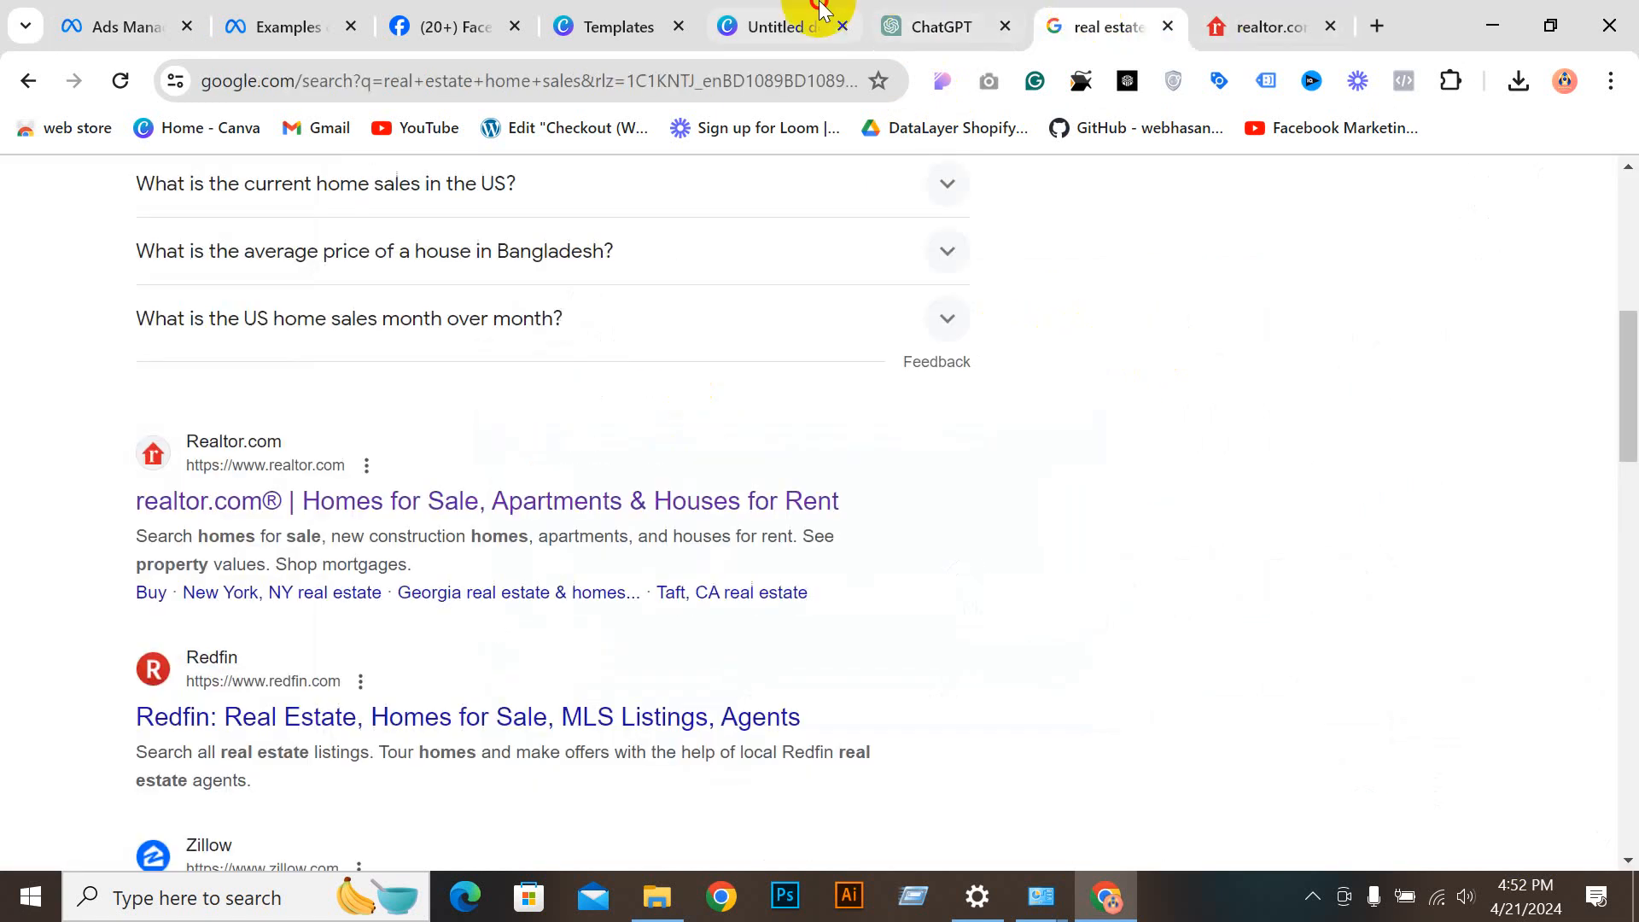
{"action": "left_click", "coordinate": [803, 24]}
{"action": "left_click", "coordinate": [291, 26]}
{"action": "left_click", "coordinate": [83, 10]}
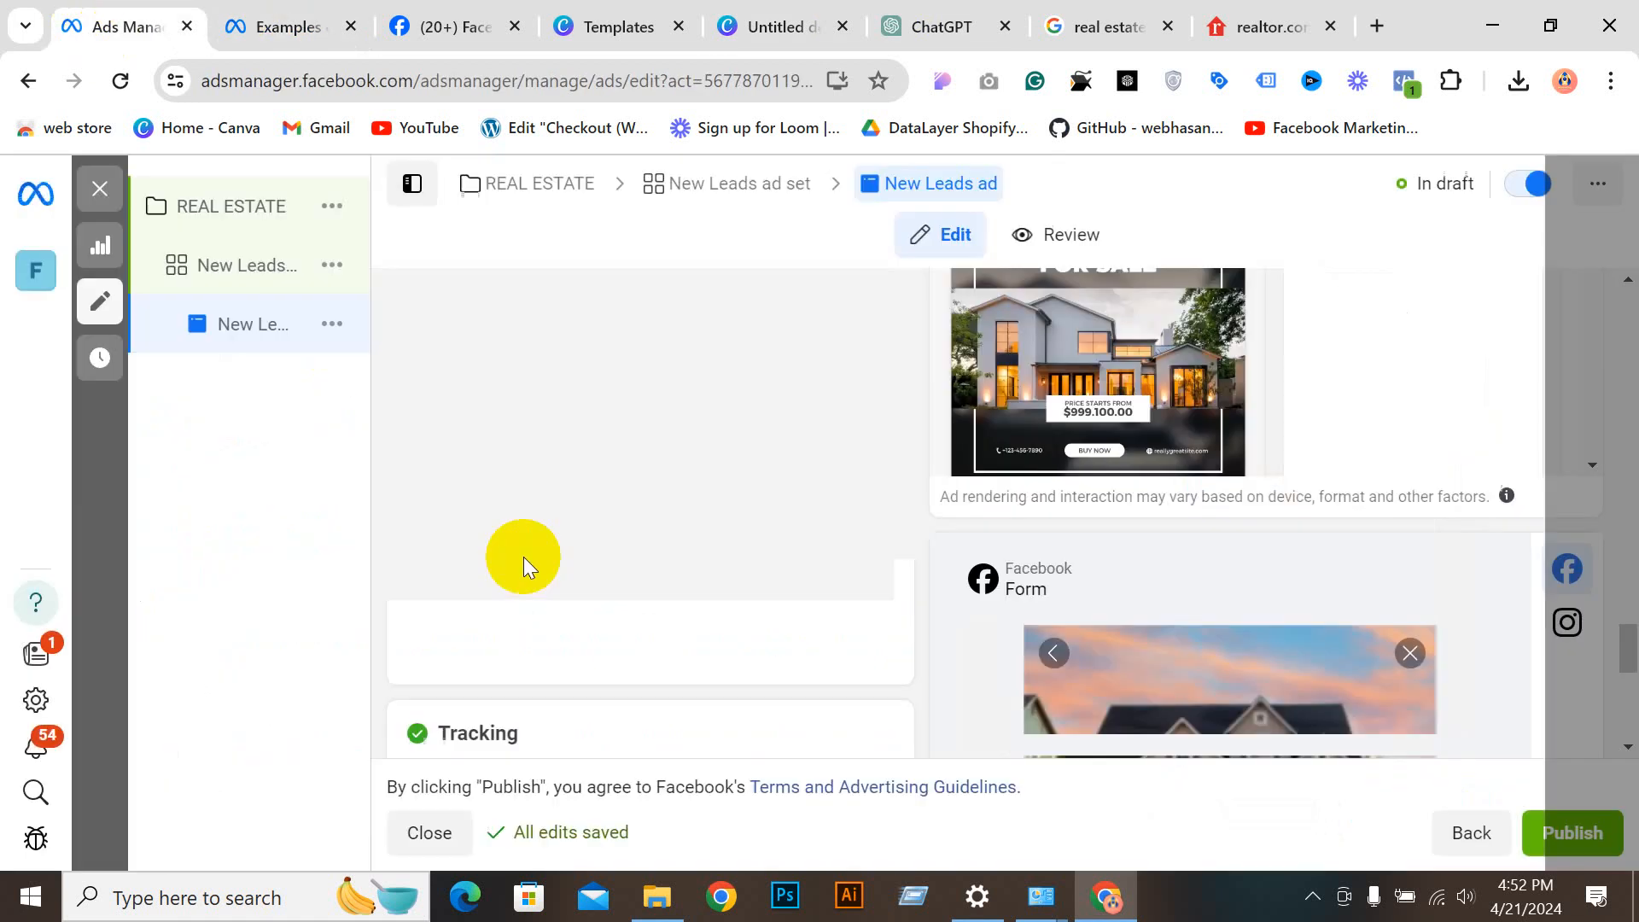
{"action": "left_click", "coordinate": [505, 517]}
{"action": "key", "text": "ctrl+v"}
{"action": "key", "text": "ctrl+v"}
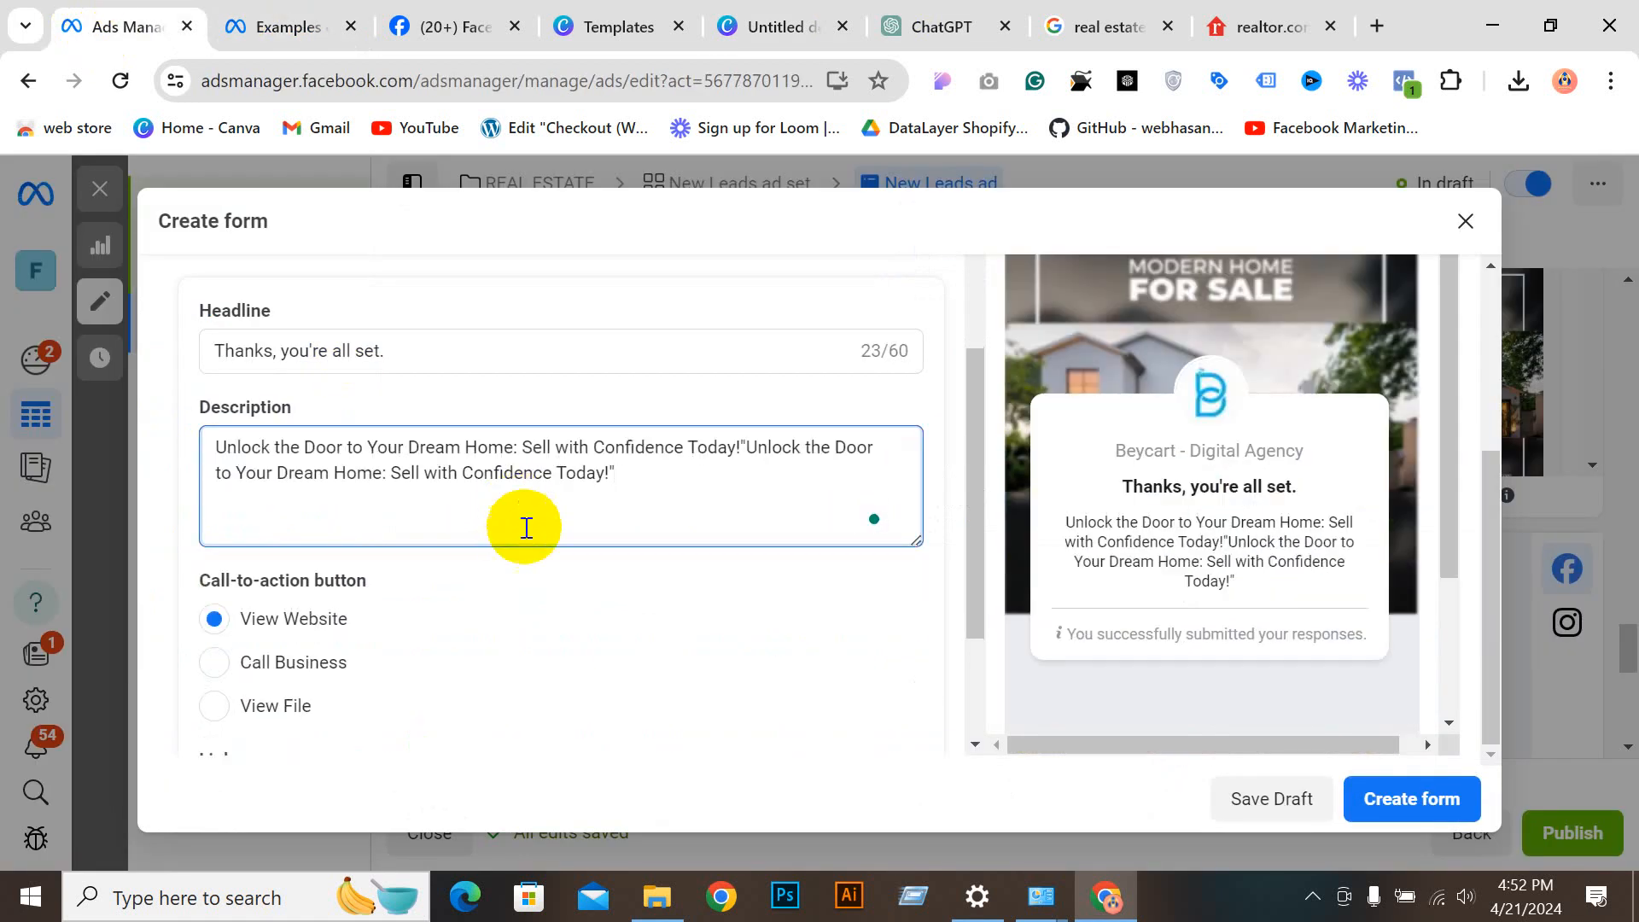
{"action": "key", "text": "ctrl+z"}
{"action": "scroll", "coordinate": [1299, 724], "scroll_direction": "down", "scroll_amount": 2}
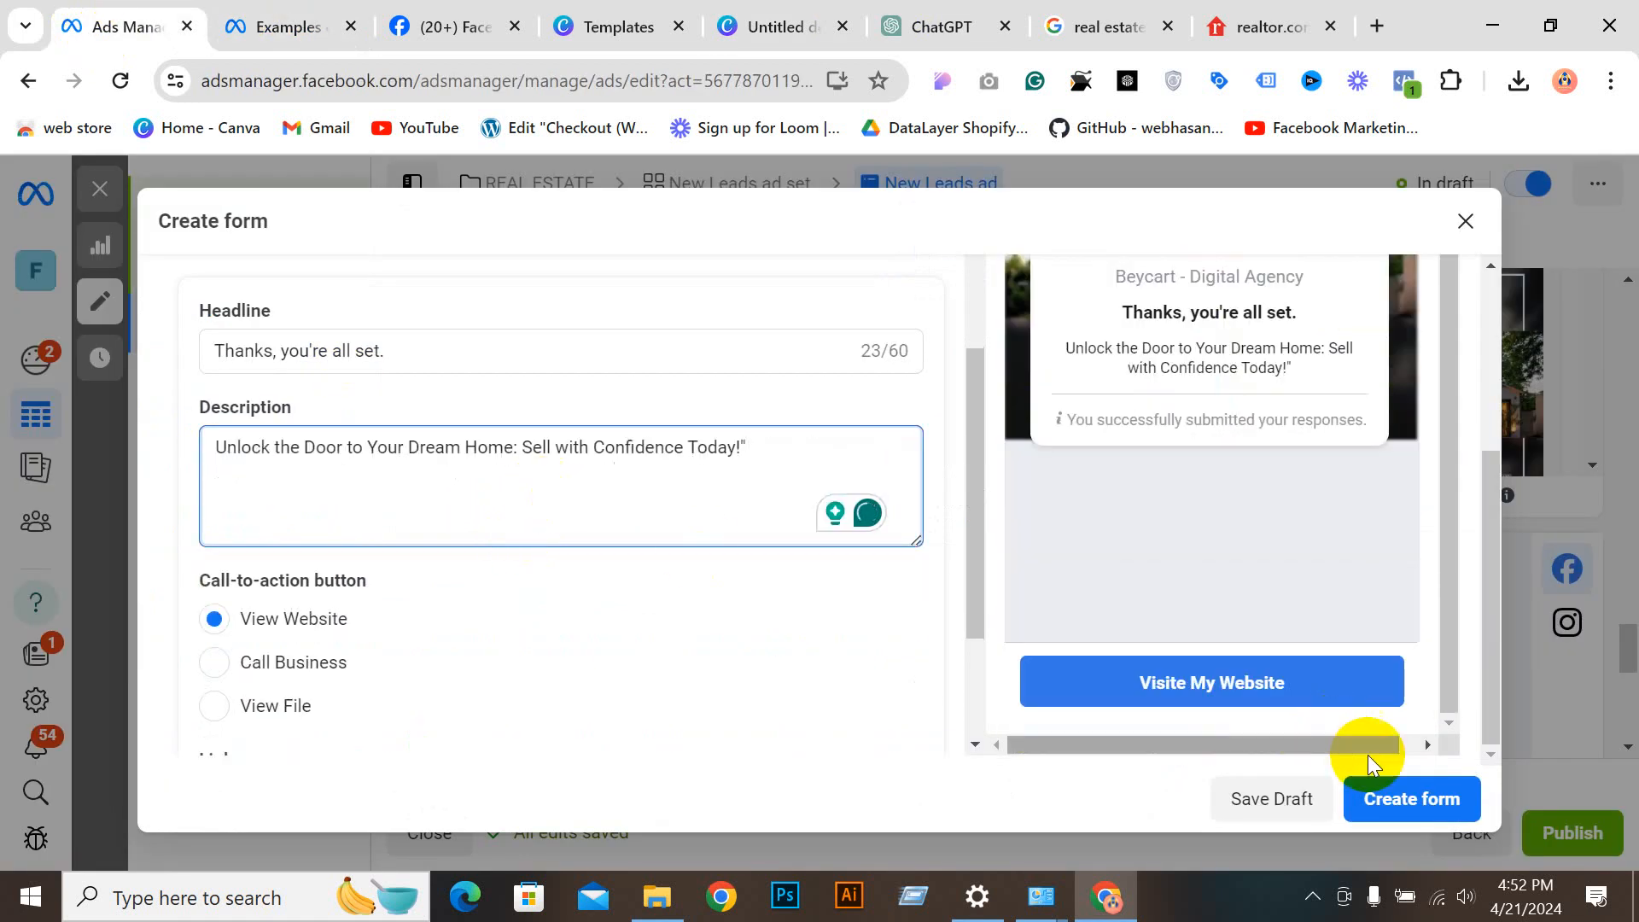
{"action": "left_click", "coordinate": [1393, 796]}
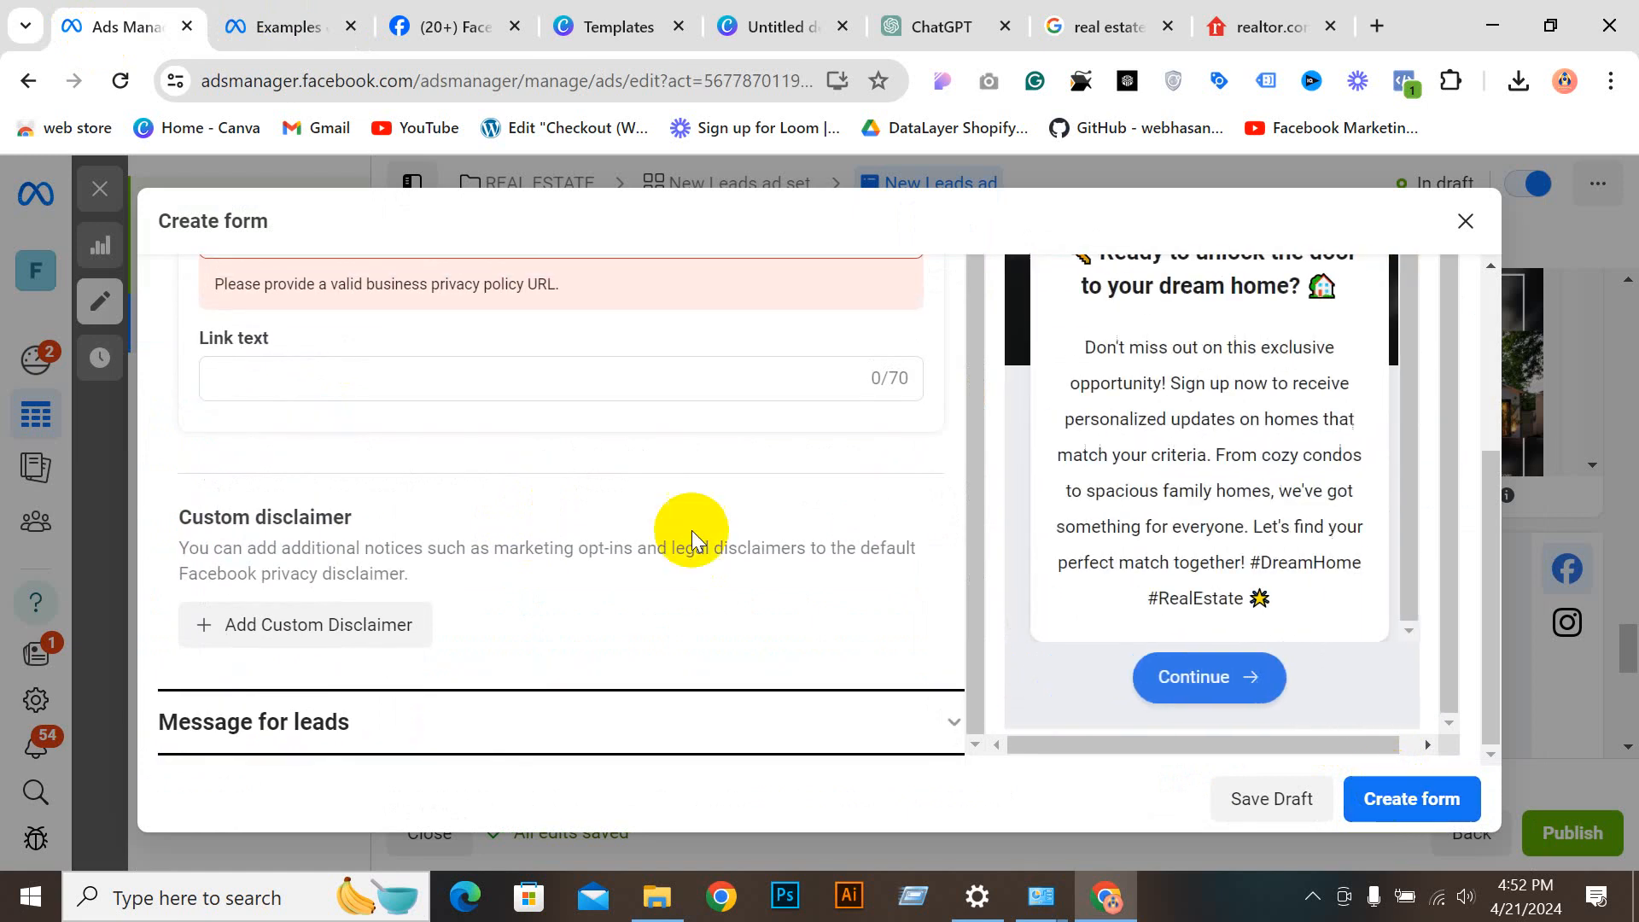
{"action": "scroll", "coordinate": [691, 538], "scroll_direction": "up", "scroll_amount": 3}
{"action": "left_click", "coordinate": [471, 489]}
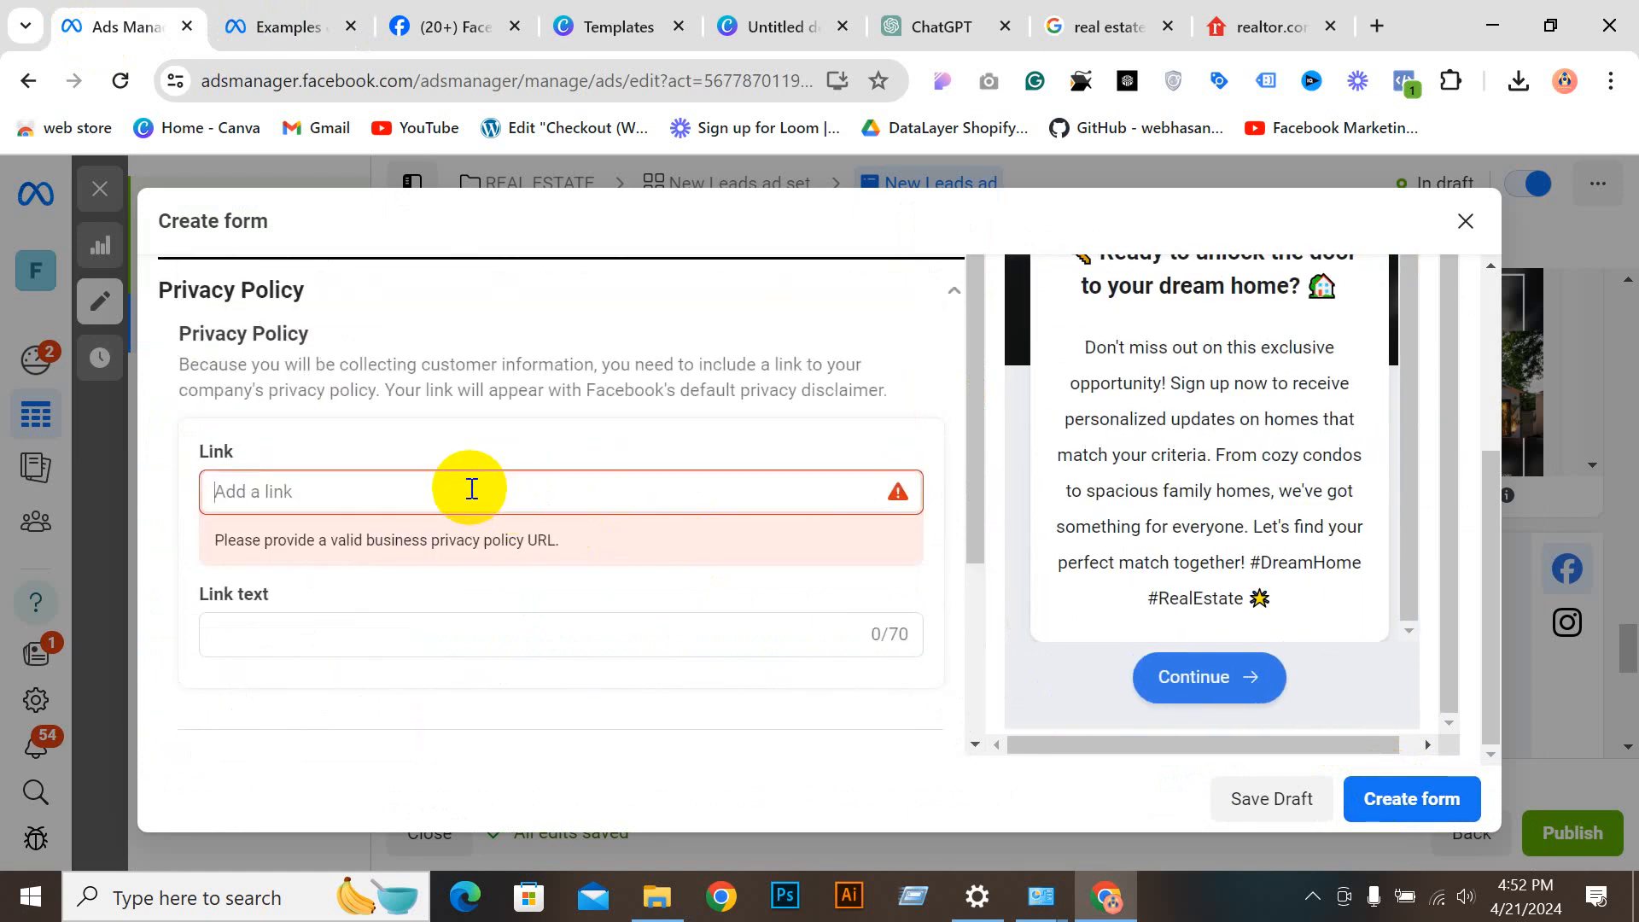
{"action": "left_click", "coordinate": [1272, 26]}
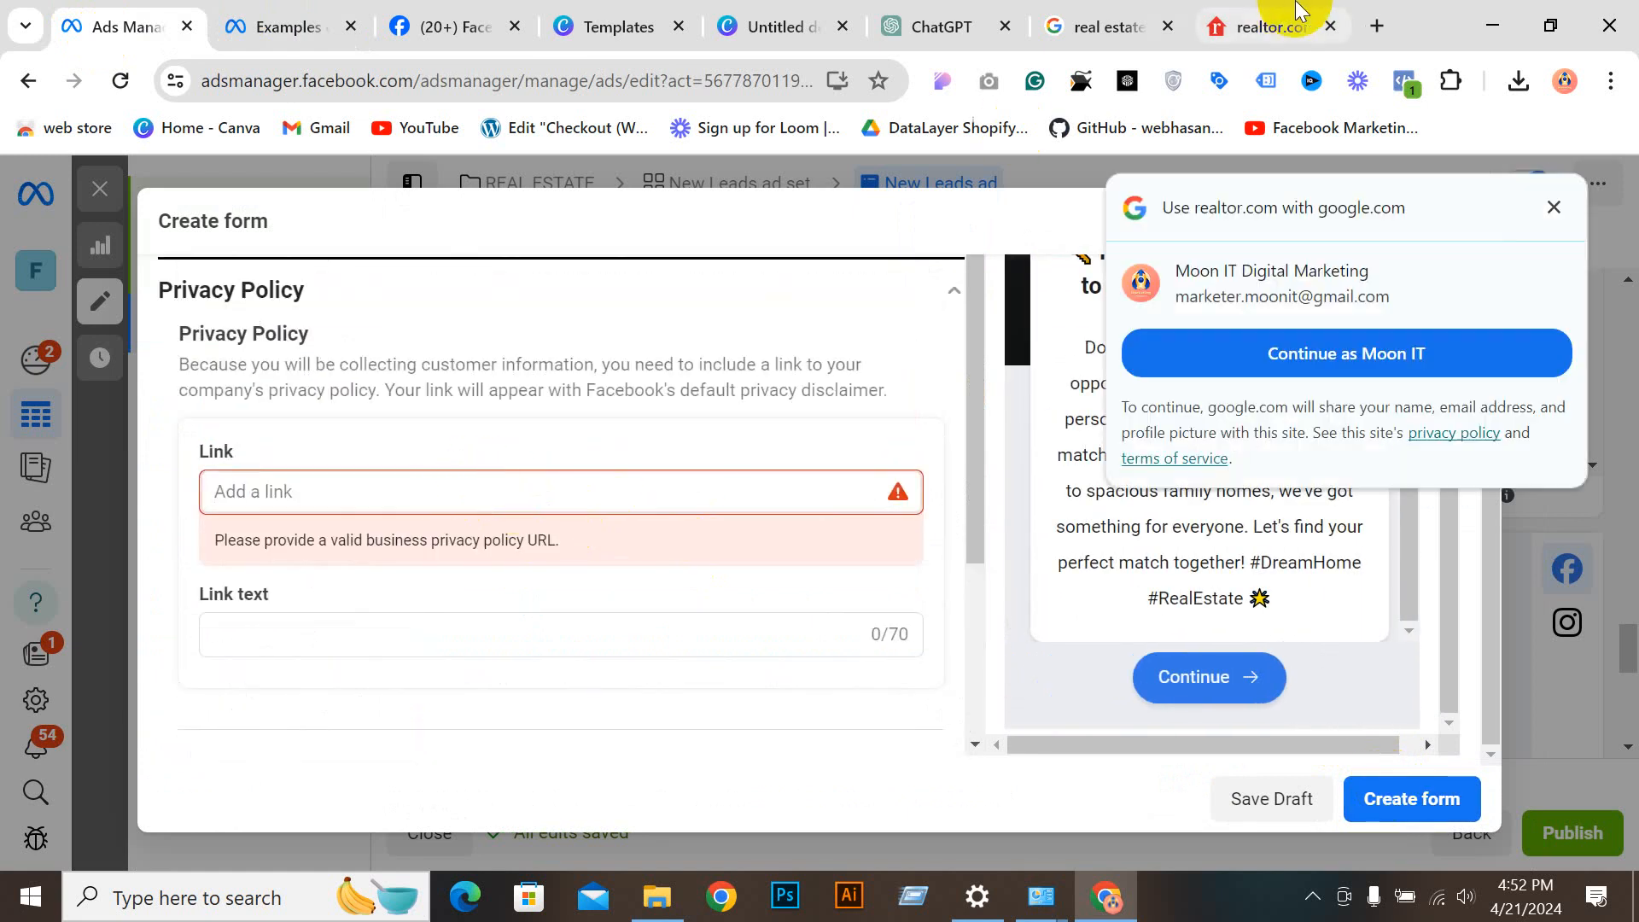
{"action": "left_click", "coordinate": [359, 75]}
{"action": "left_click", "coordinate": [273, 27]}
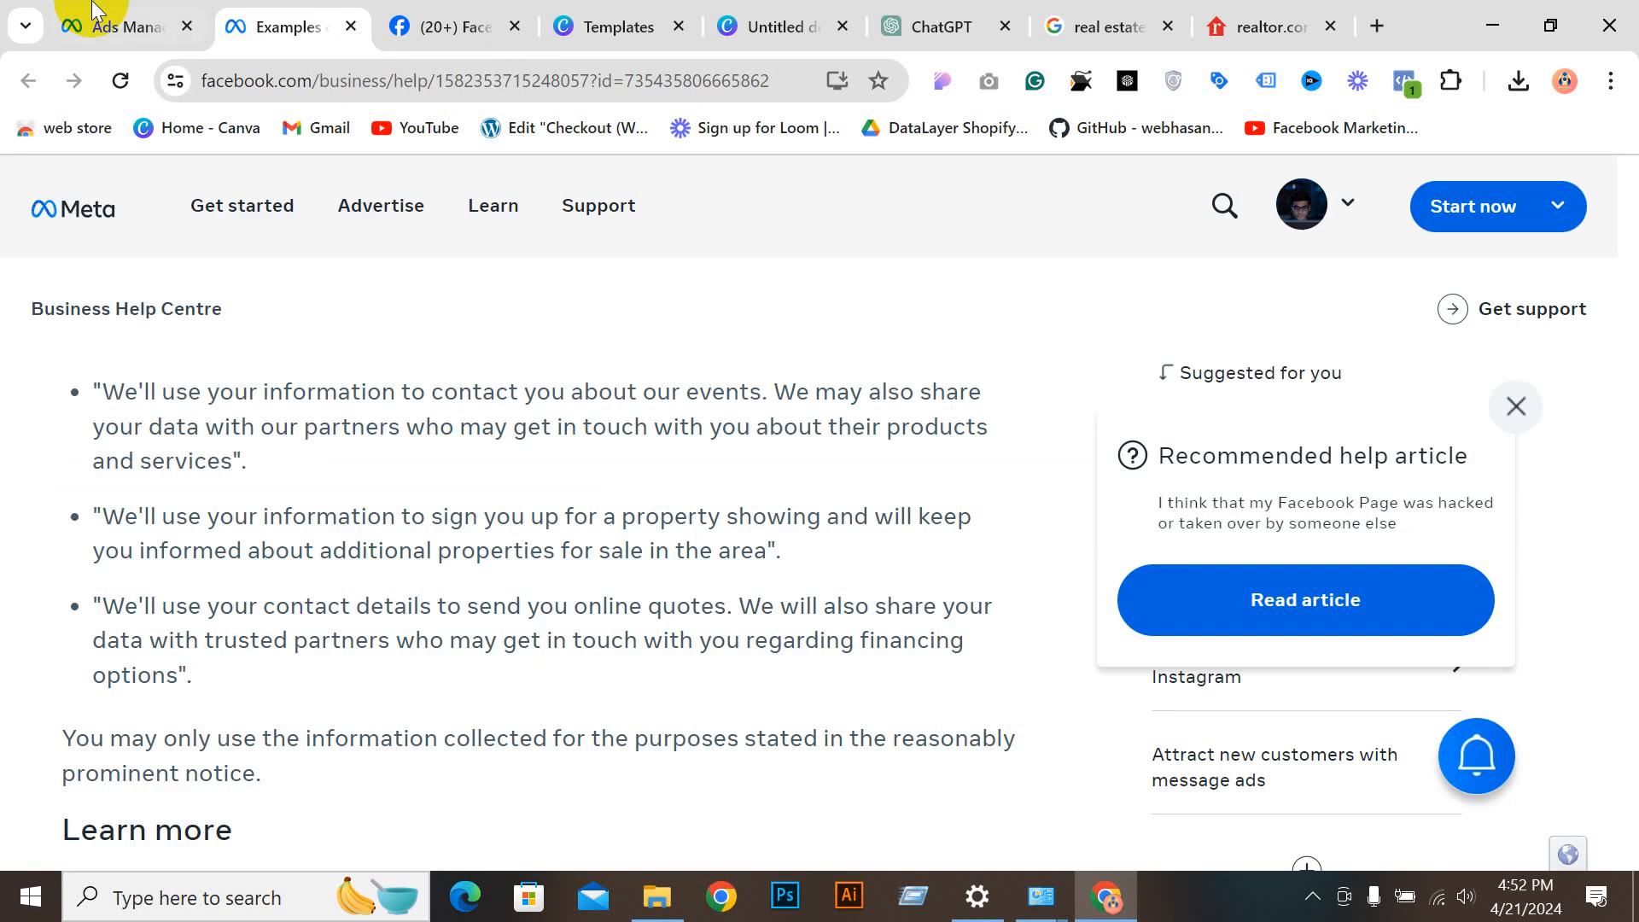
{"action": "left_click", "coordinate": [103, 27]}
{"action": "key", "text": "ctrl+v"}
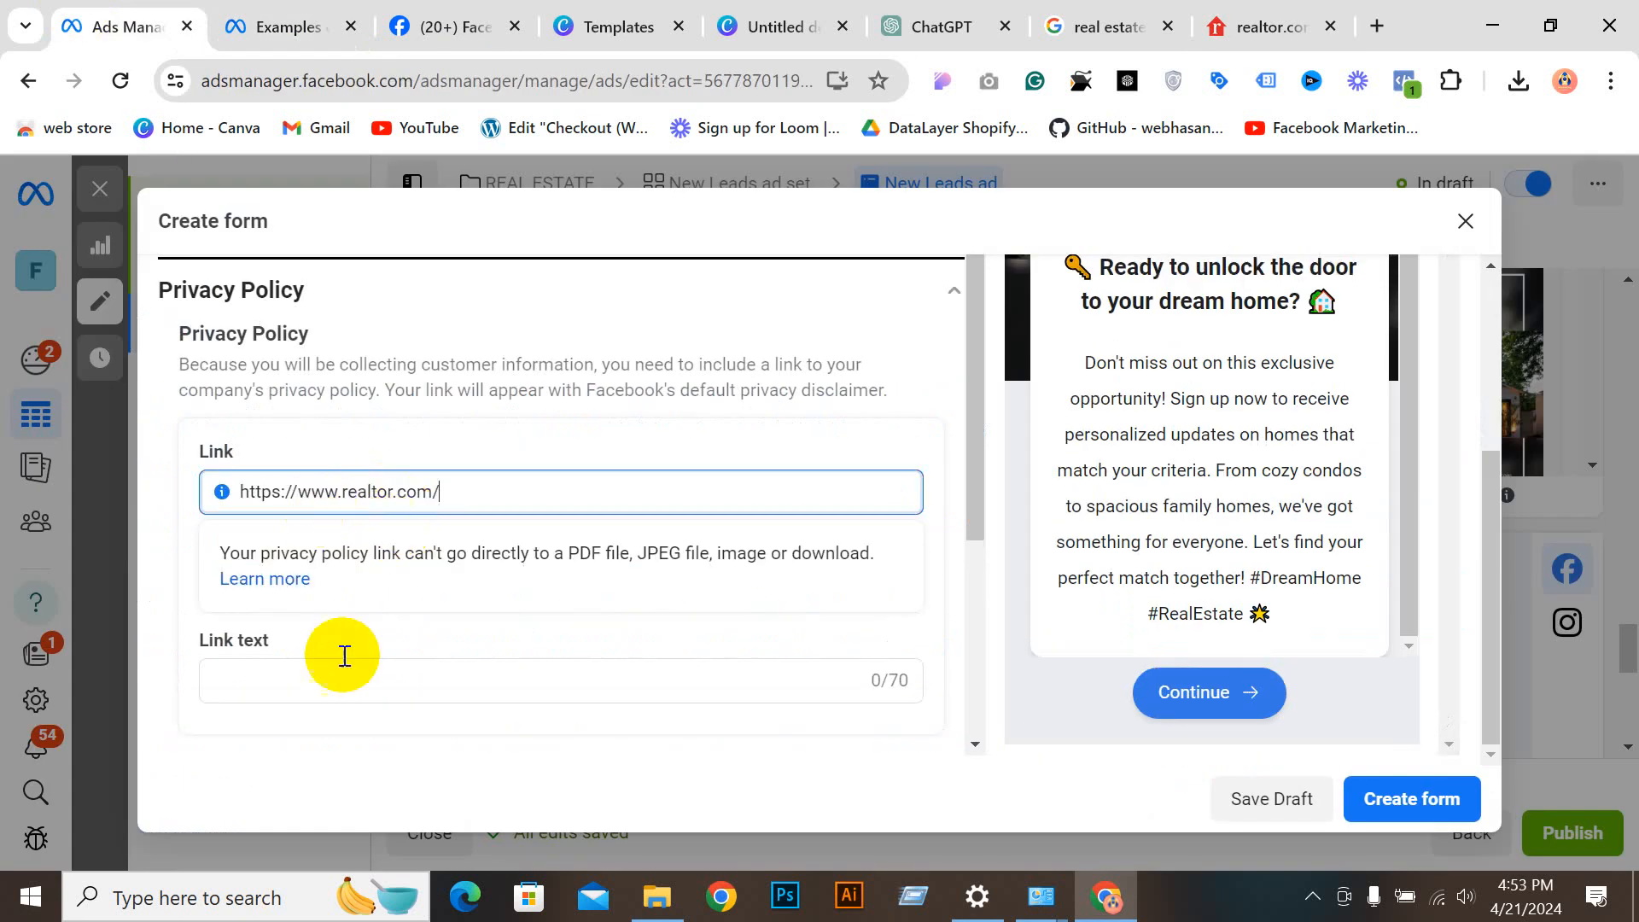
{"action": "left_click", "coordinate": [362, 666]}
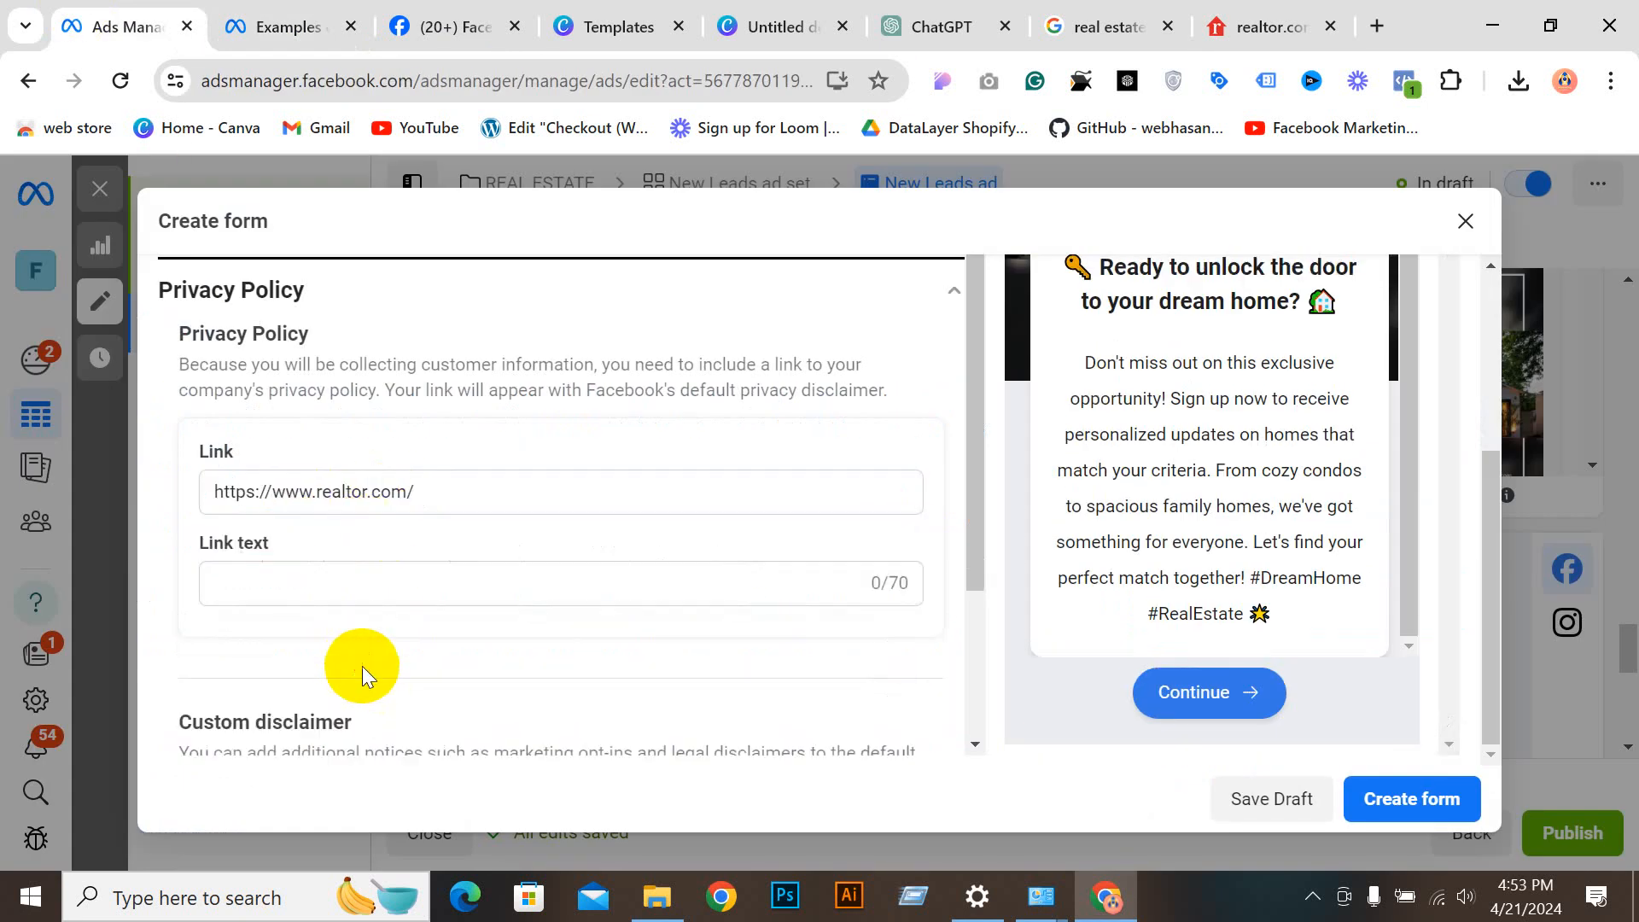
{"action": "left_click", "coordinate": [311, 560]}
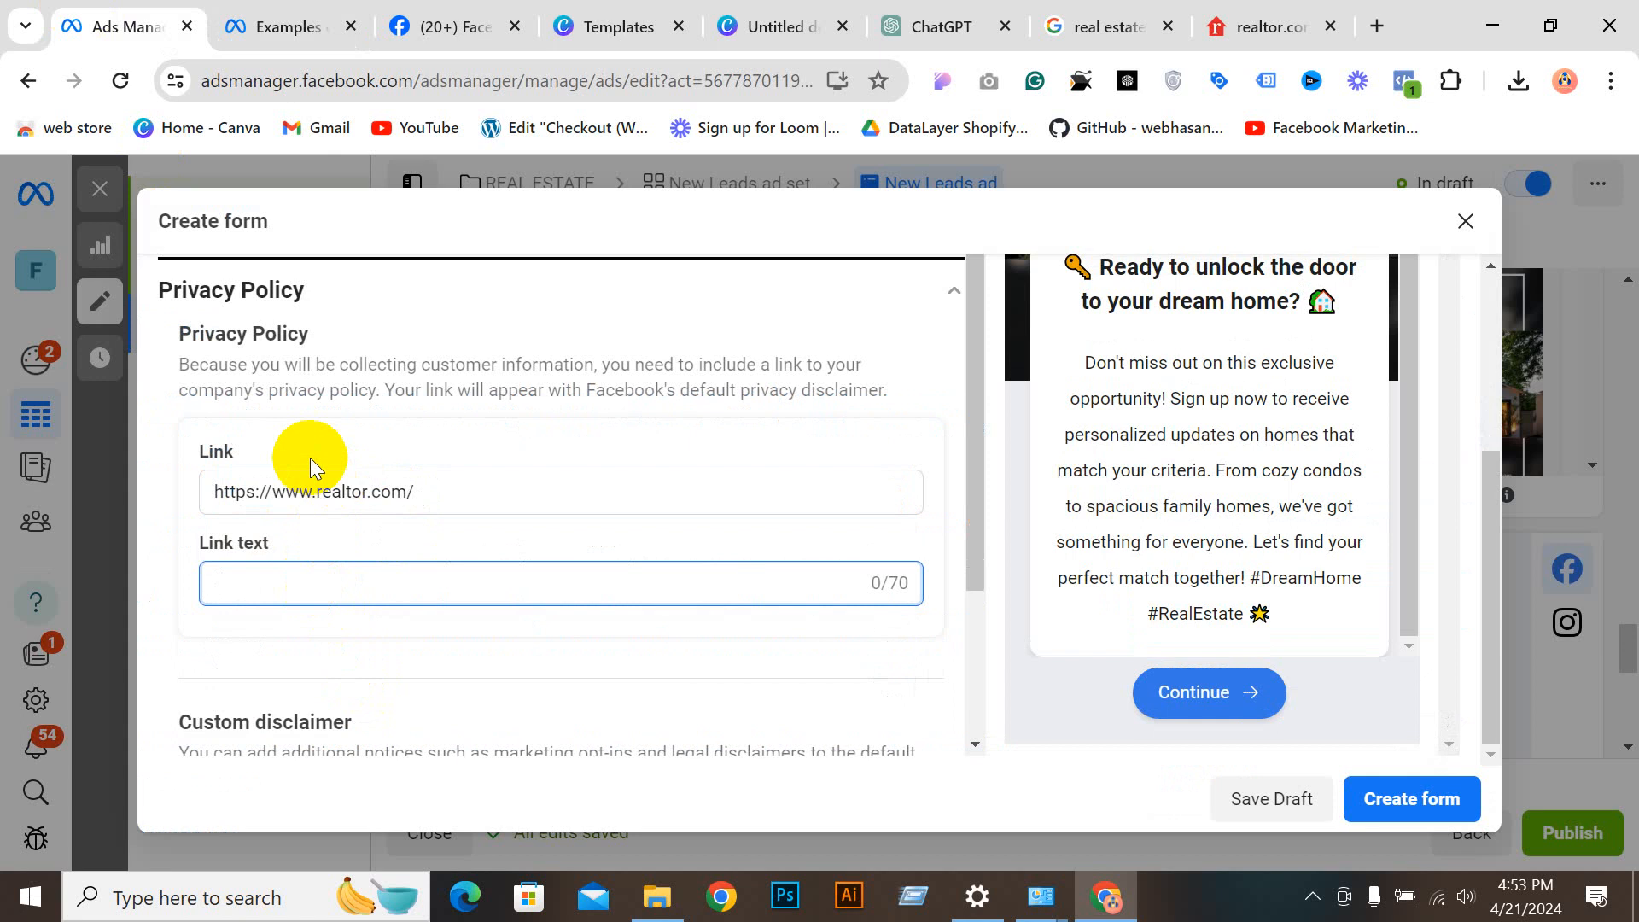
{"action": "scroll", "coordinate": [361, 460], "scroll_direction": "up", "scroll_amount": 1}
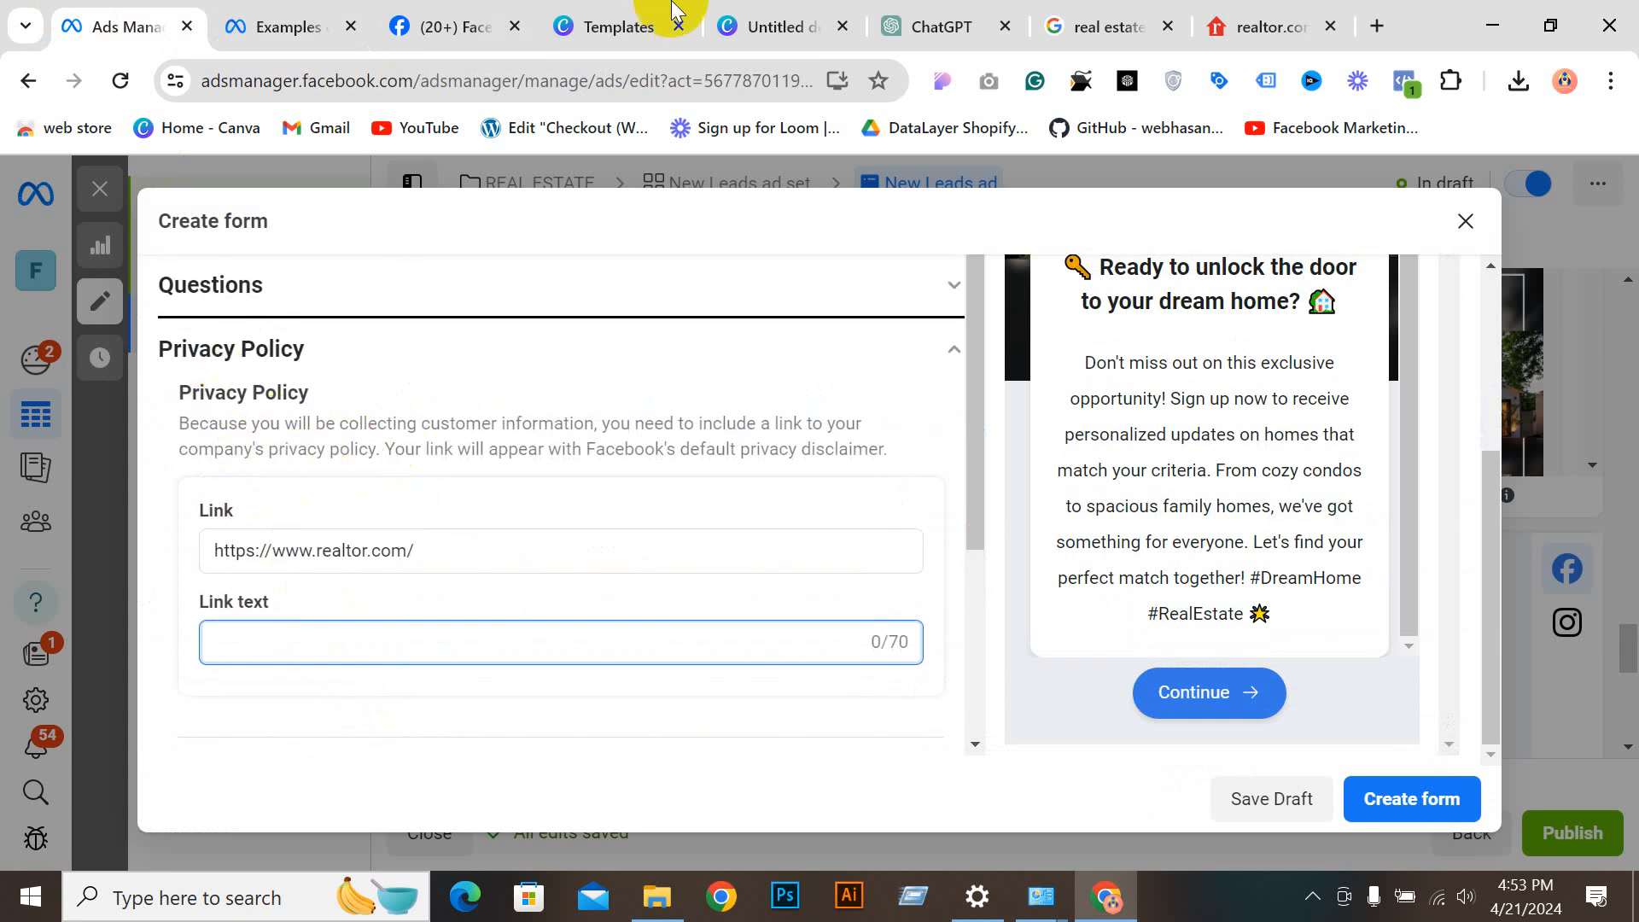
Step: Switch to the realtor.com site, open the Privacy page from its footer and copy the page's address
{"action": "left_click", "coordinate": [1222, 10]}
{"action": "scroll", "coordinate": [654, 635], "scroll_direction": "down", "scroll_amount": 3}
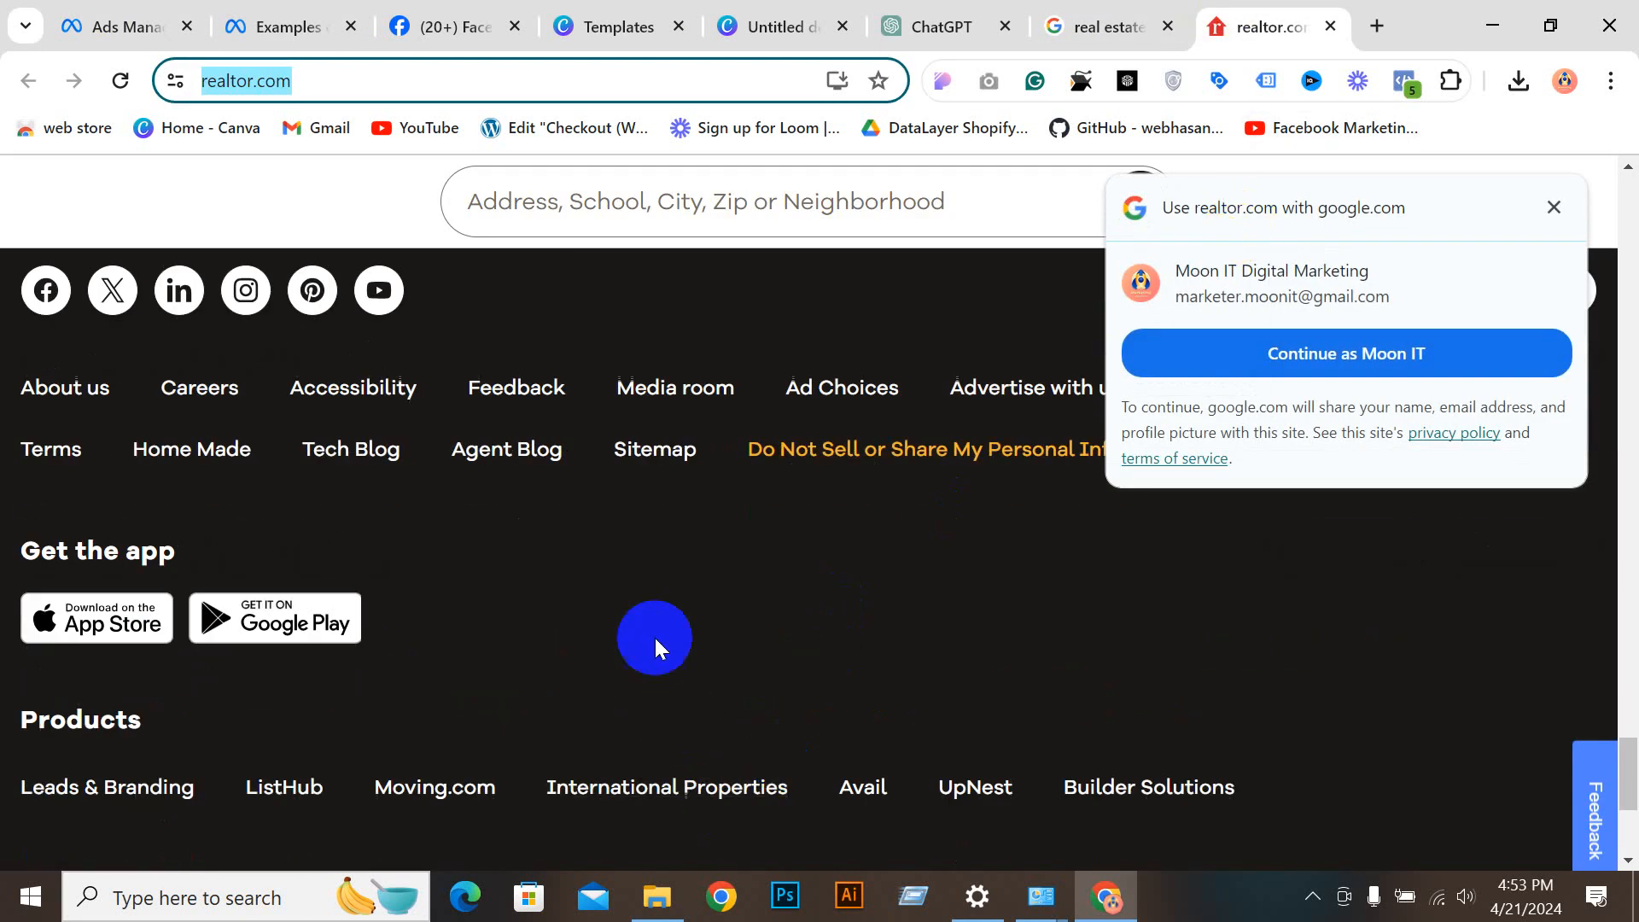
{"action": "scroll", "coordinate": [654, 635], "scroll_direction": "up", "scroll_amount": 3}
{"action": "scroll", "coordinate": [503, 651], "scroll_direction": "down", "scroll_amount": 1}
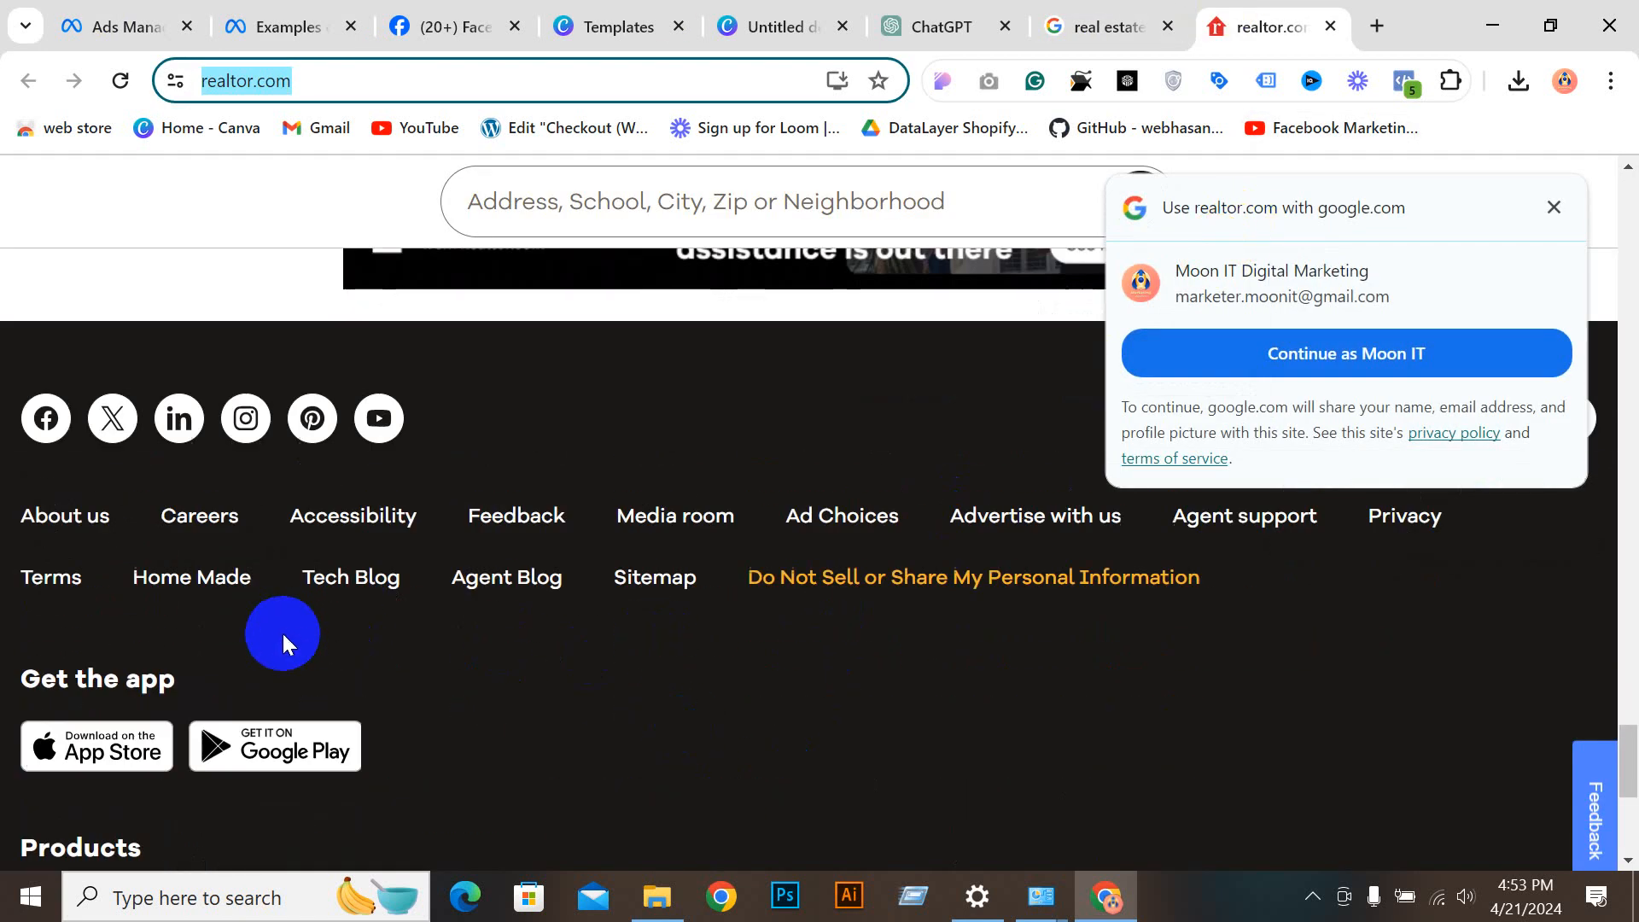
{"action": "left_click", "coordinate": [1407, 518]}
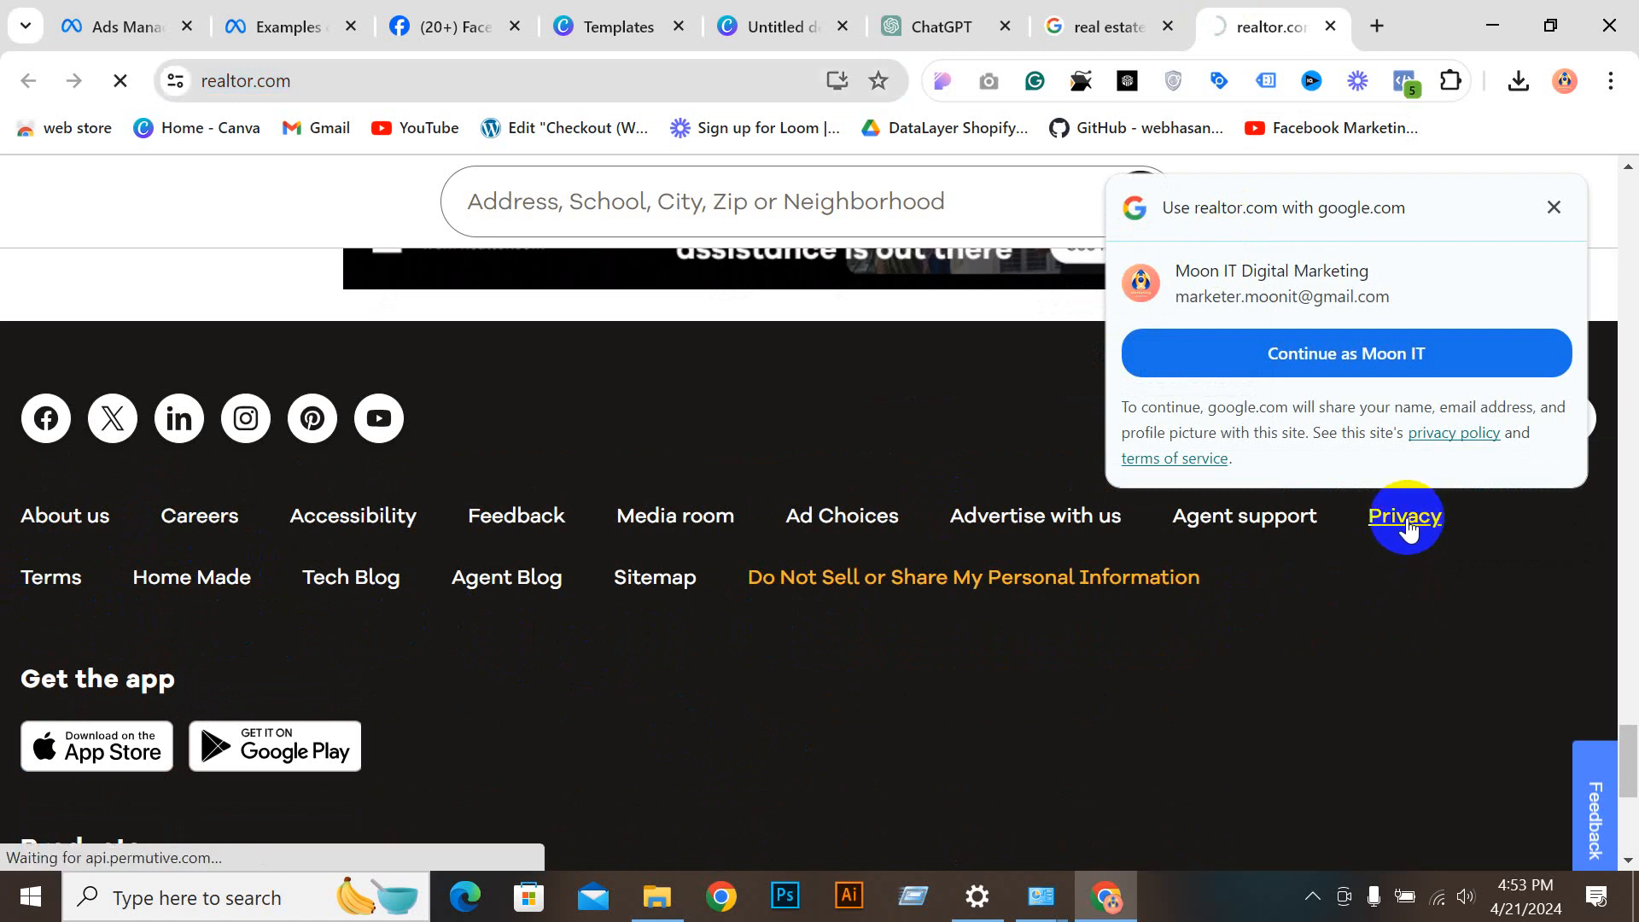
{"action": "left_click", "coordinate": [451, 85]}
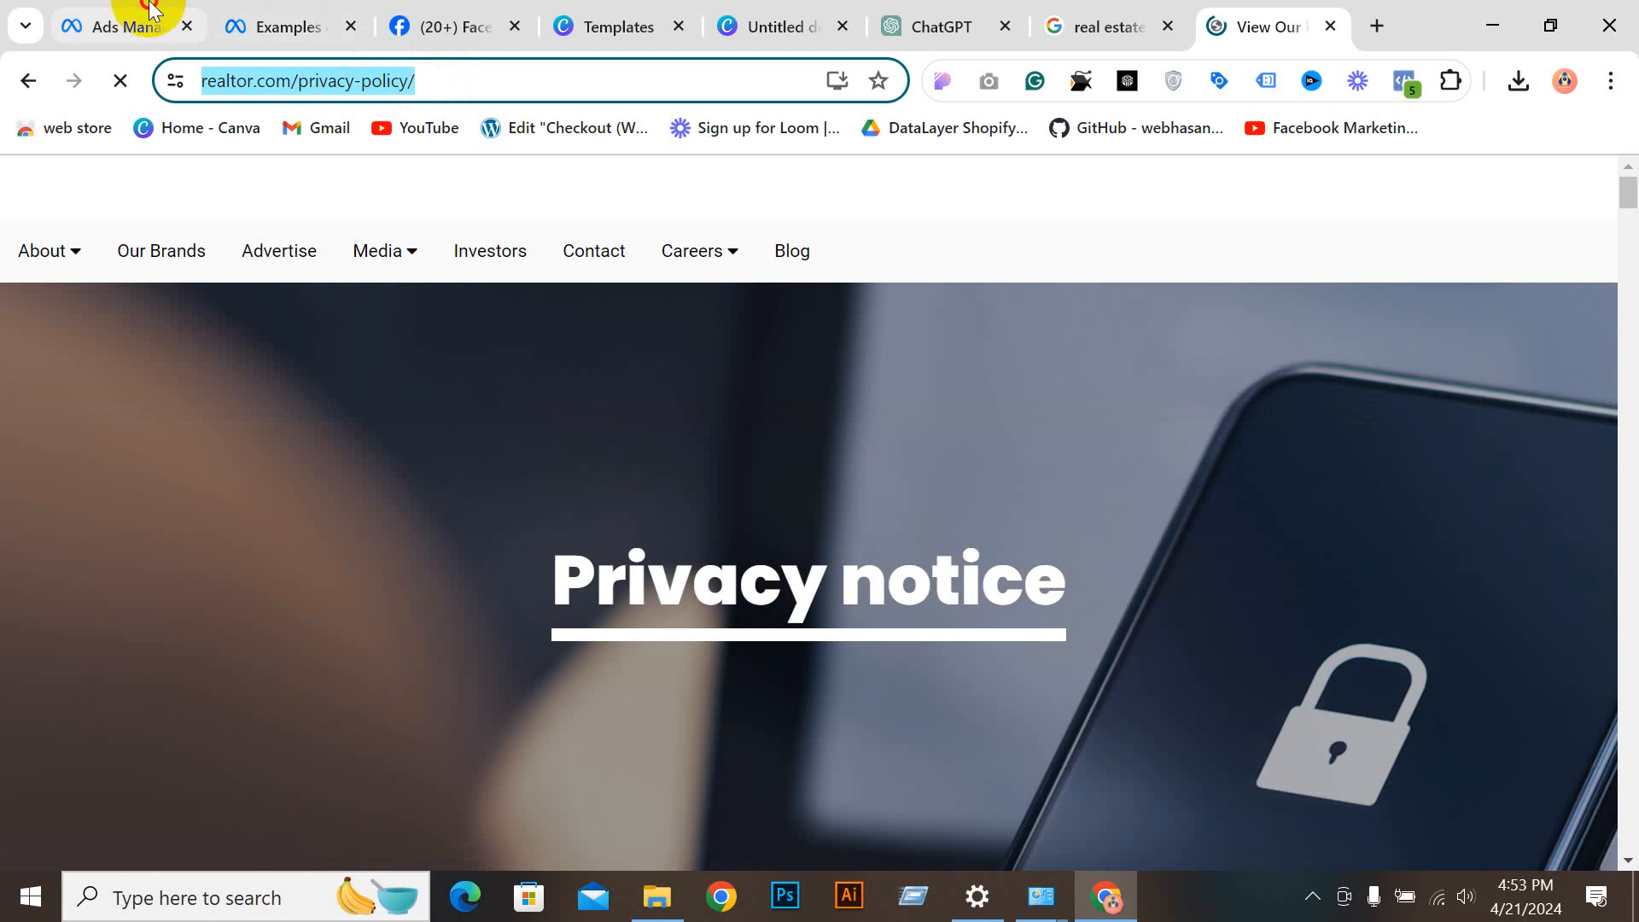
{"action": "left_click", "coordinate": [113, 22]}
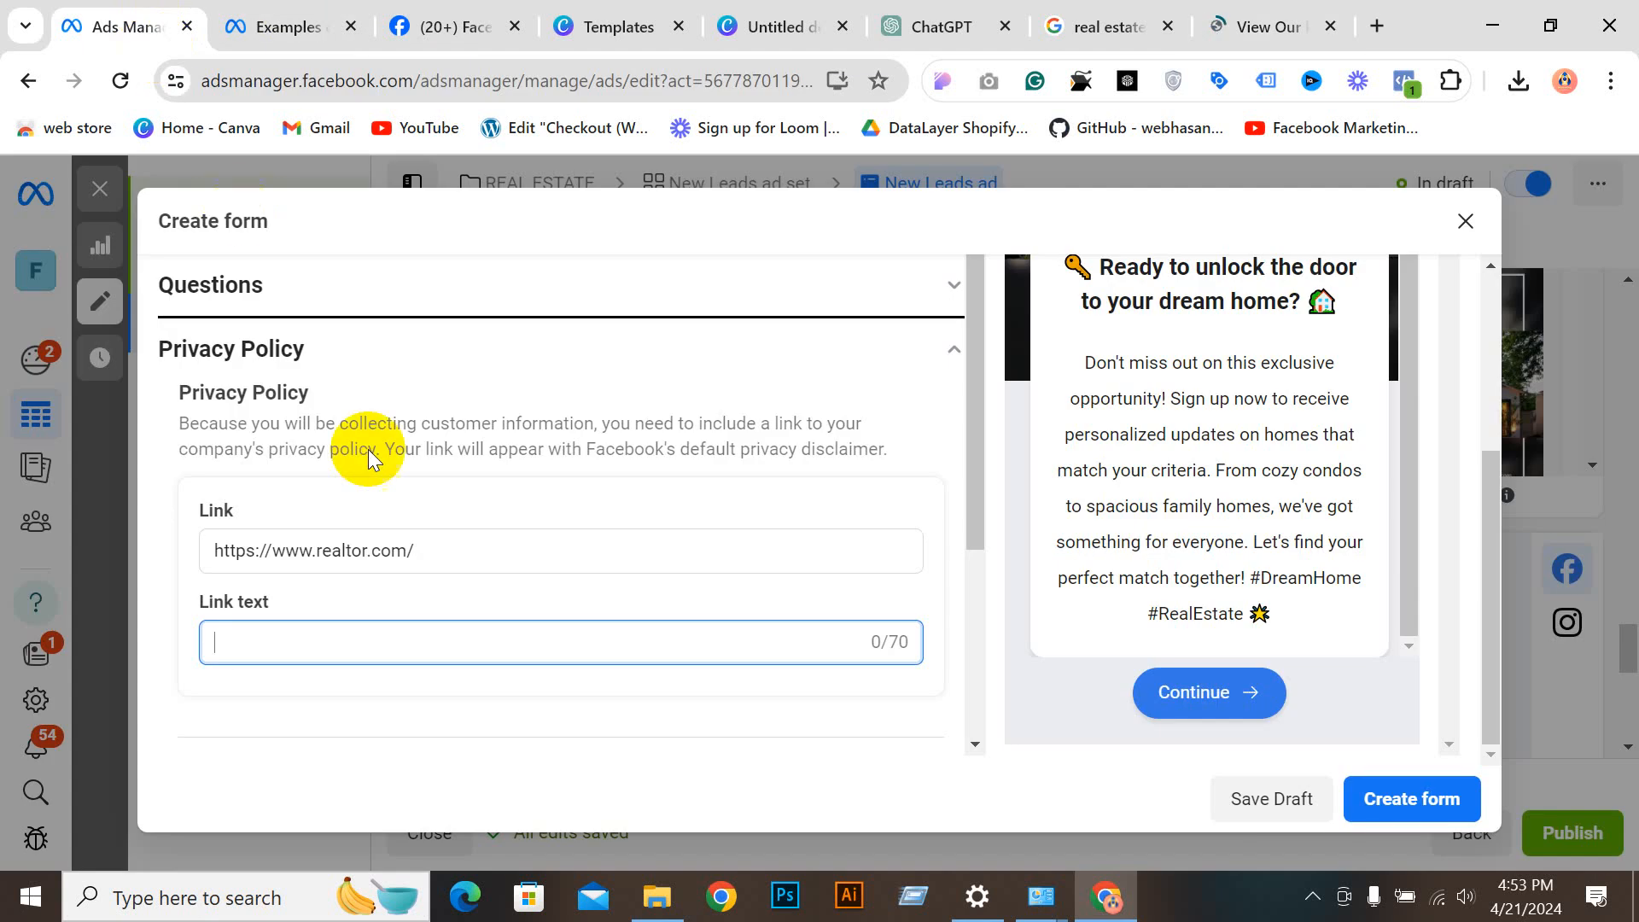
{"action": "double_click", "coordinate": [357, 557]}
{"action": "key", "text": "ctrl+a"}
{"action": "key", "text": "ctrl+v"}
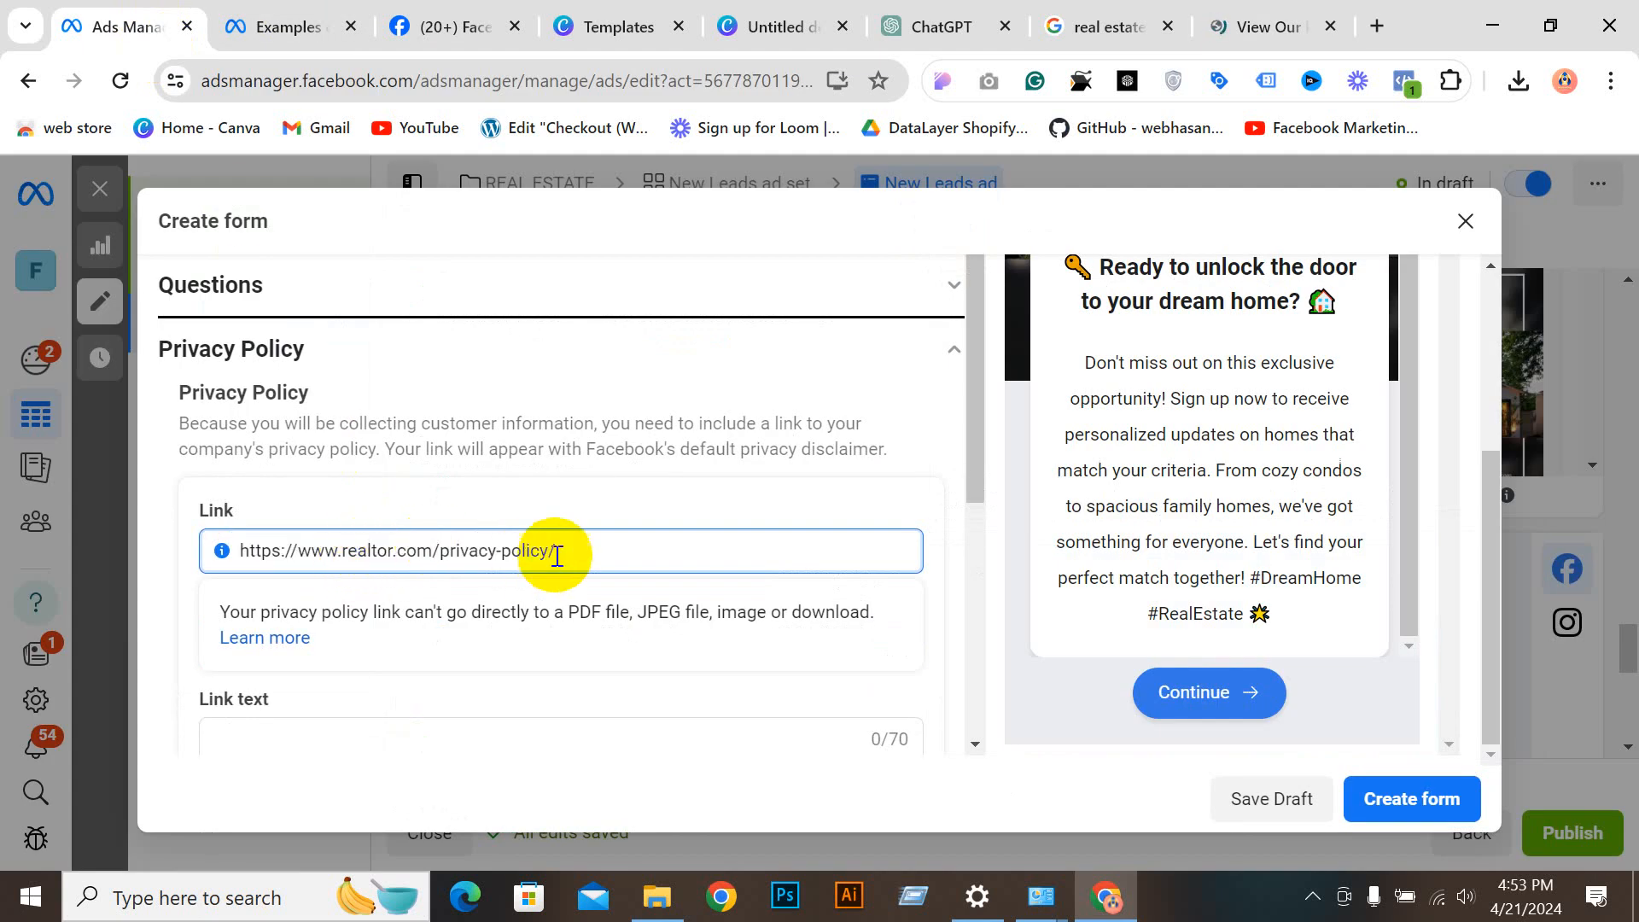
Step: Set the privacy policy link text to "privacy-policy", copied from the link, and create the form
{"action": "left_click_drag", "start_coordinate": [442, 553], "coordinate": [551, 552]}
{"action": "left_click", "coordinate": [347, 725]}
{"action": "scroll", "coordinate": [342, 615], "scroll_direction": "down", "scroll_amount": 3}
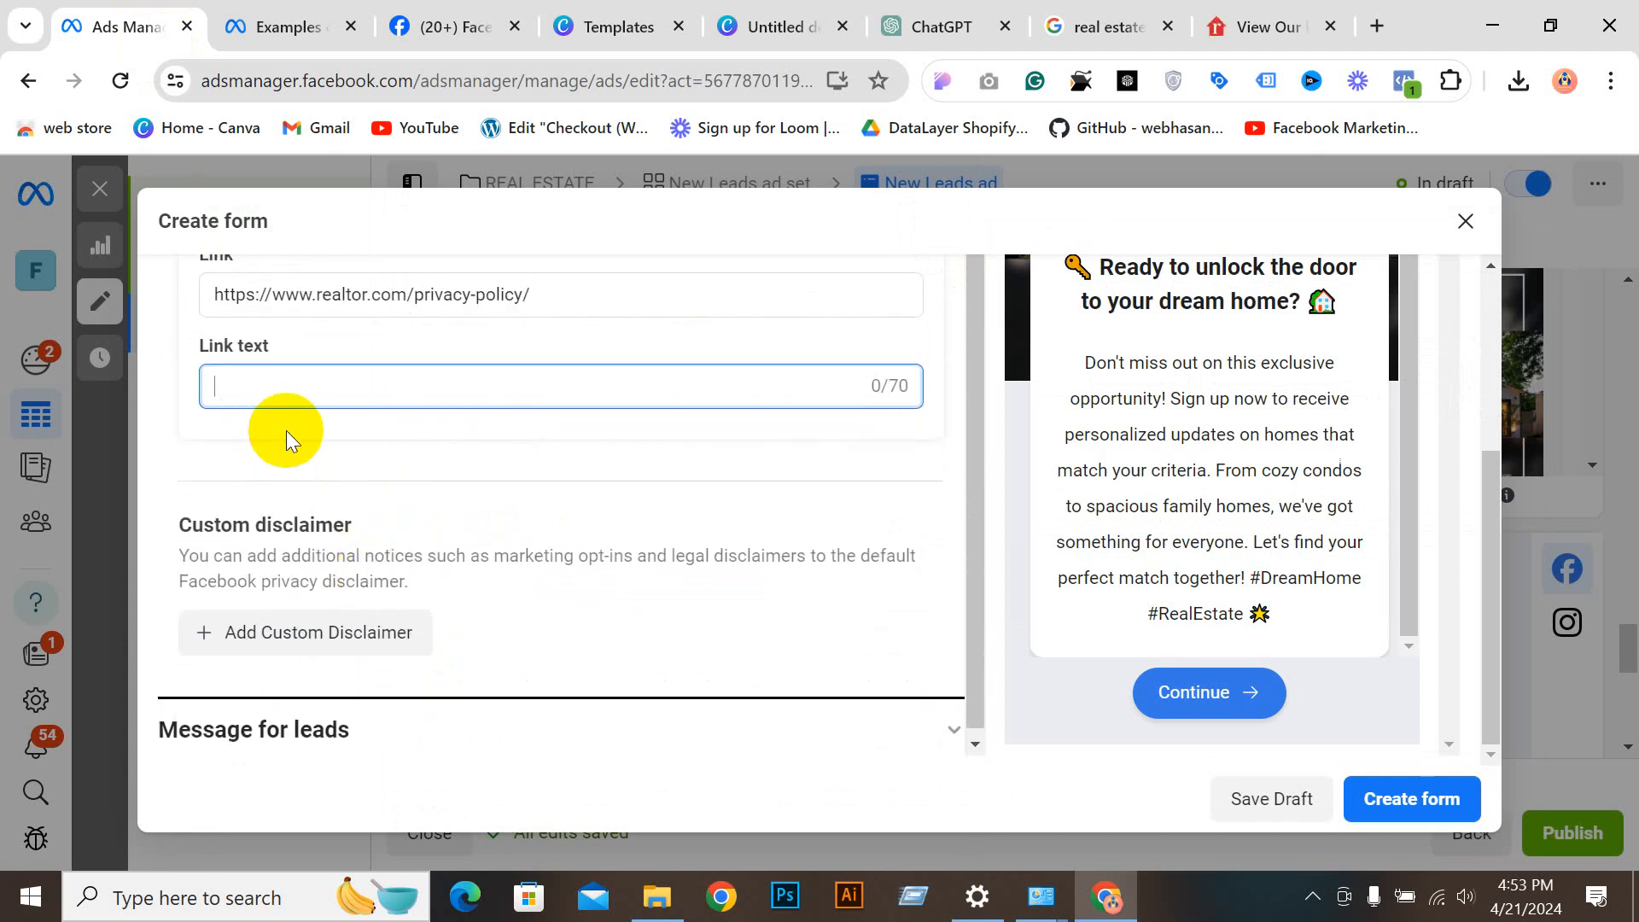
{"action": "key", "text": "ctrl+v"}
{"action": "left_click", "coordinate": [540, 437]}
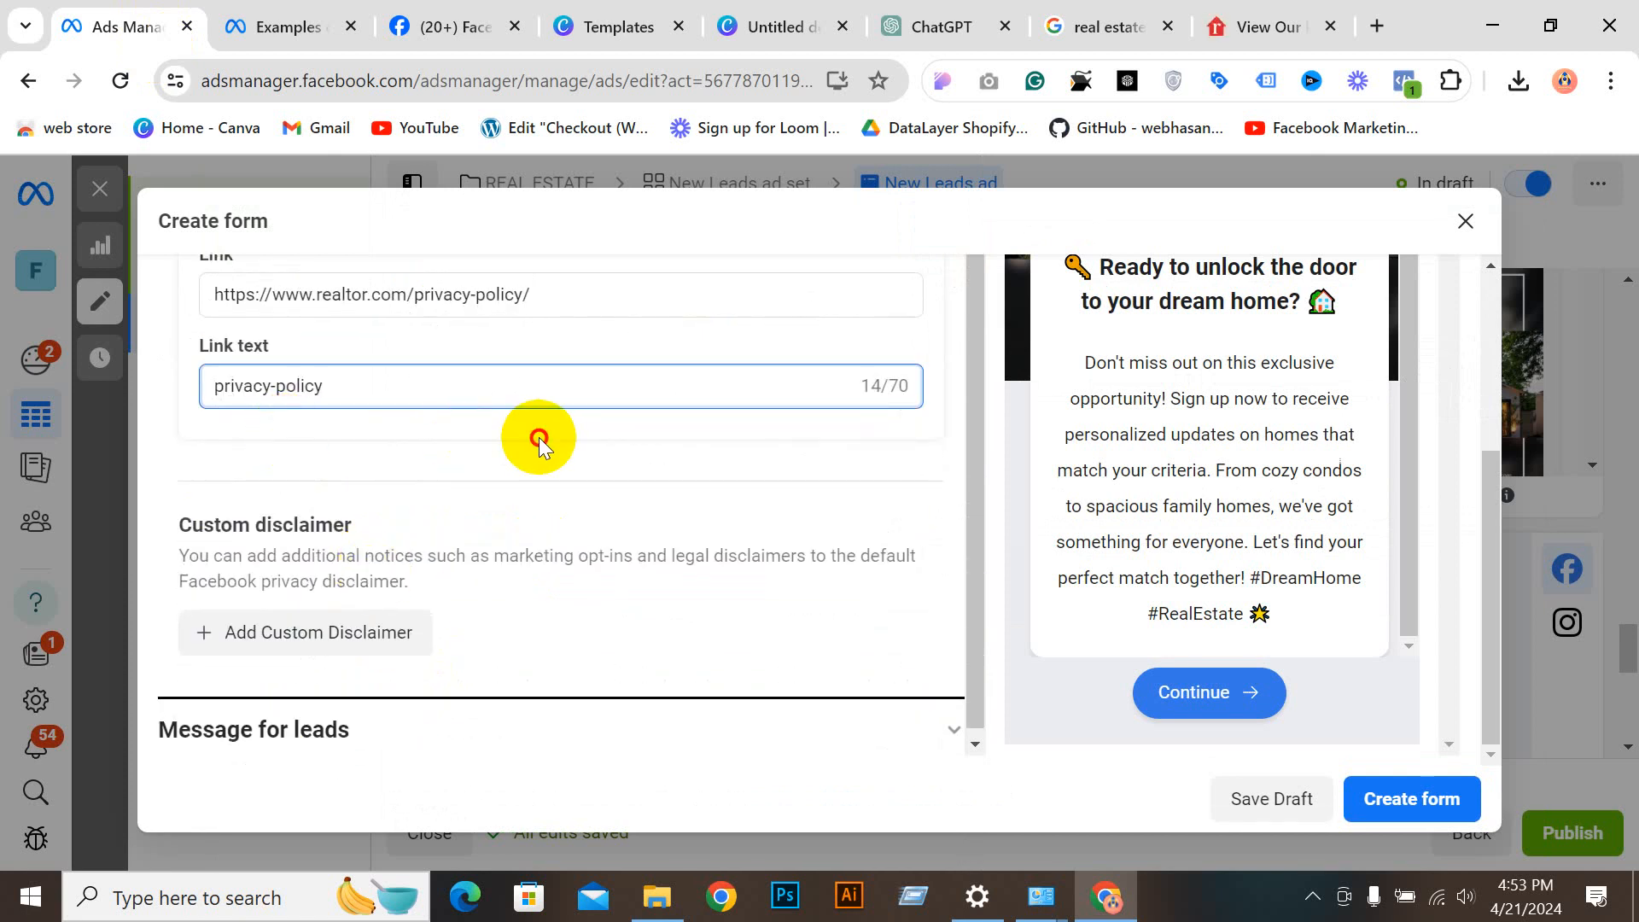
{"action": "left_click", "coordinate": [1409, 802]}
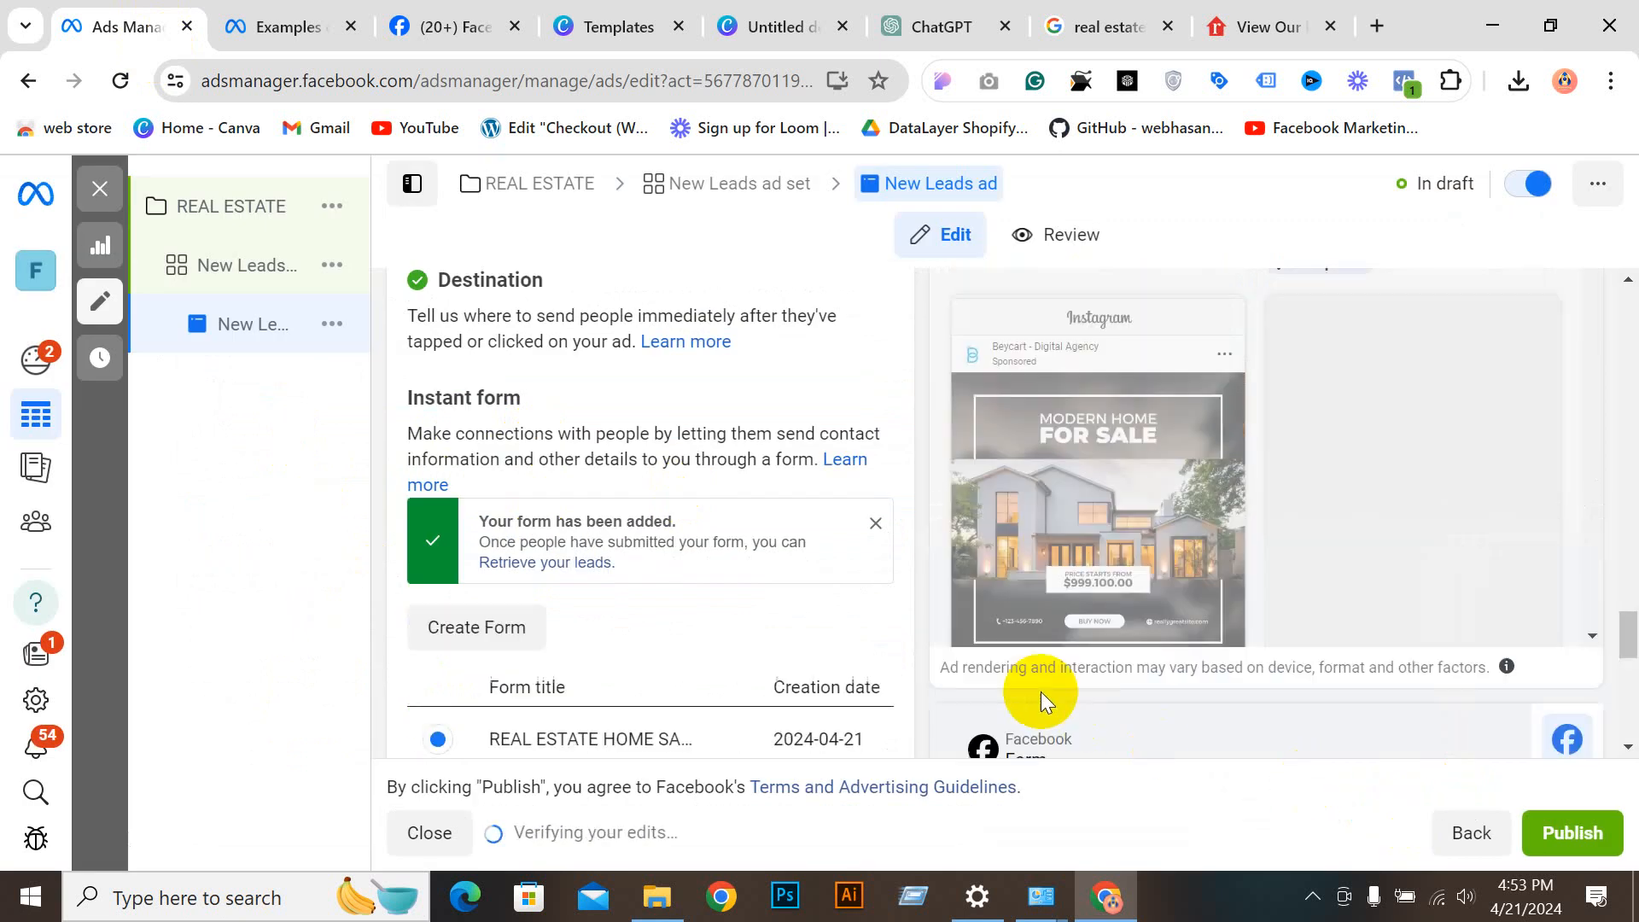
Step: Examine all four pages of the new form in the ad's preview: intro, contact information, privacy review and message for leads
{"action": "scroll", "coordinate": [795, 578], "scroll_direction": "down", "scroll_amount": 1}
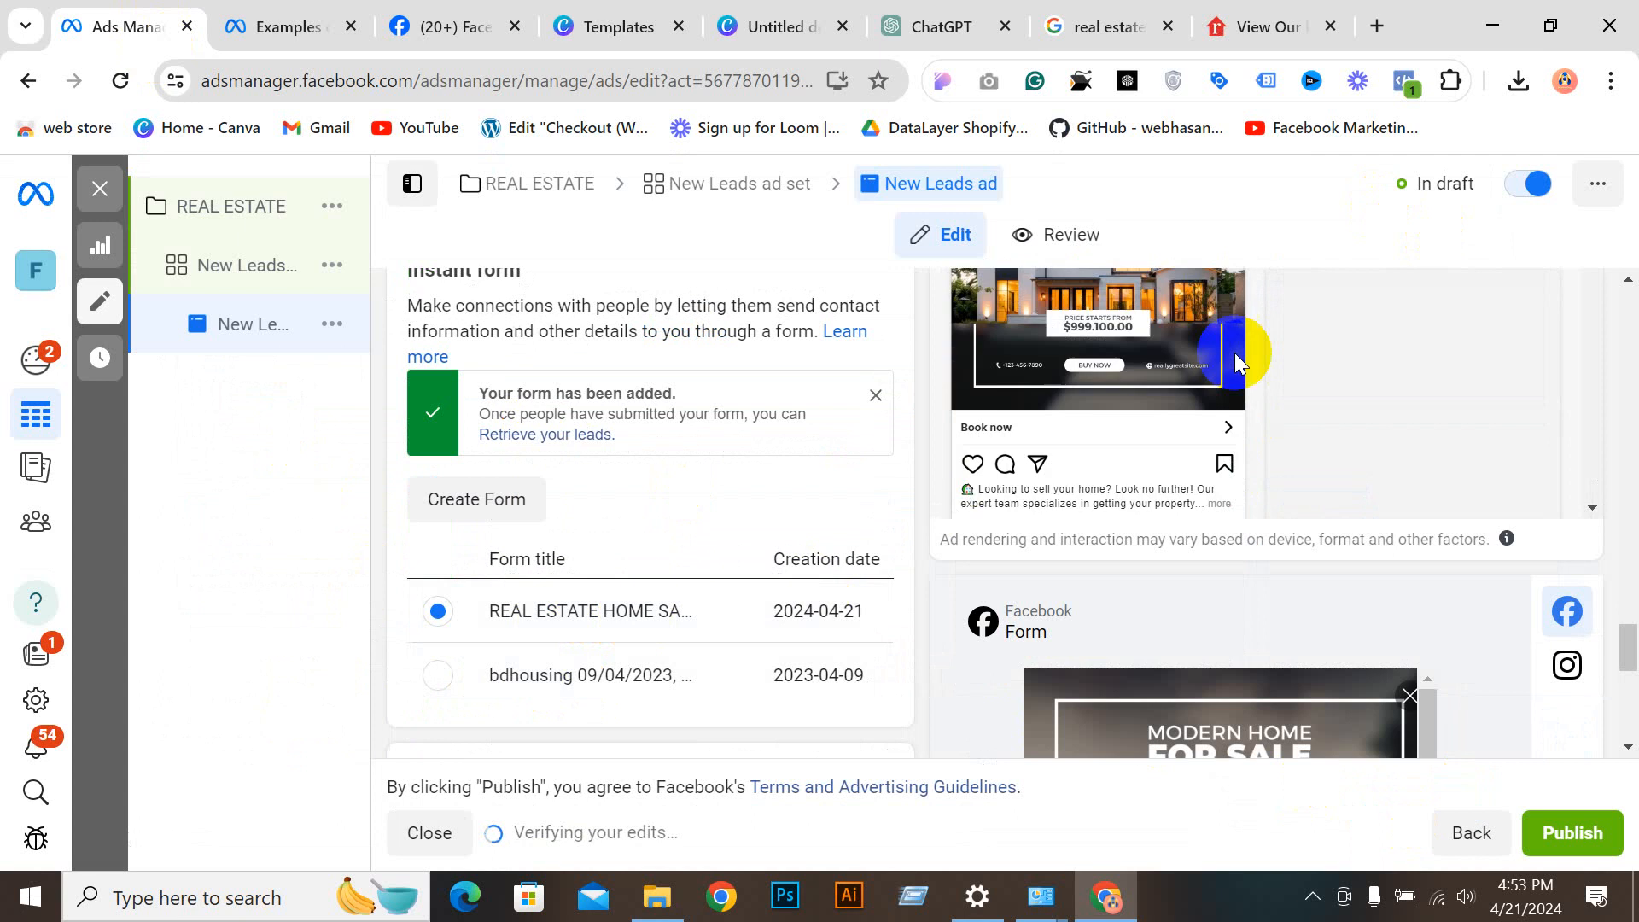
{"action": "scroll", "coordinate": [1585, 491], "scroll_direction": "down", "scroll_amount": 8}
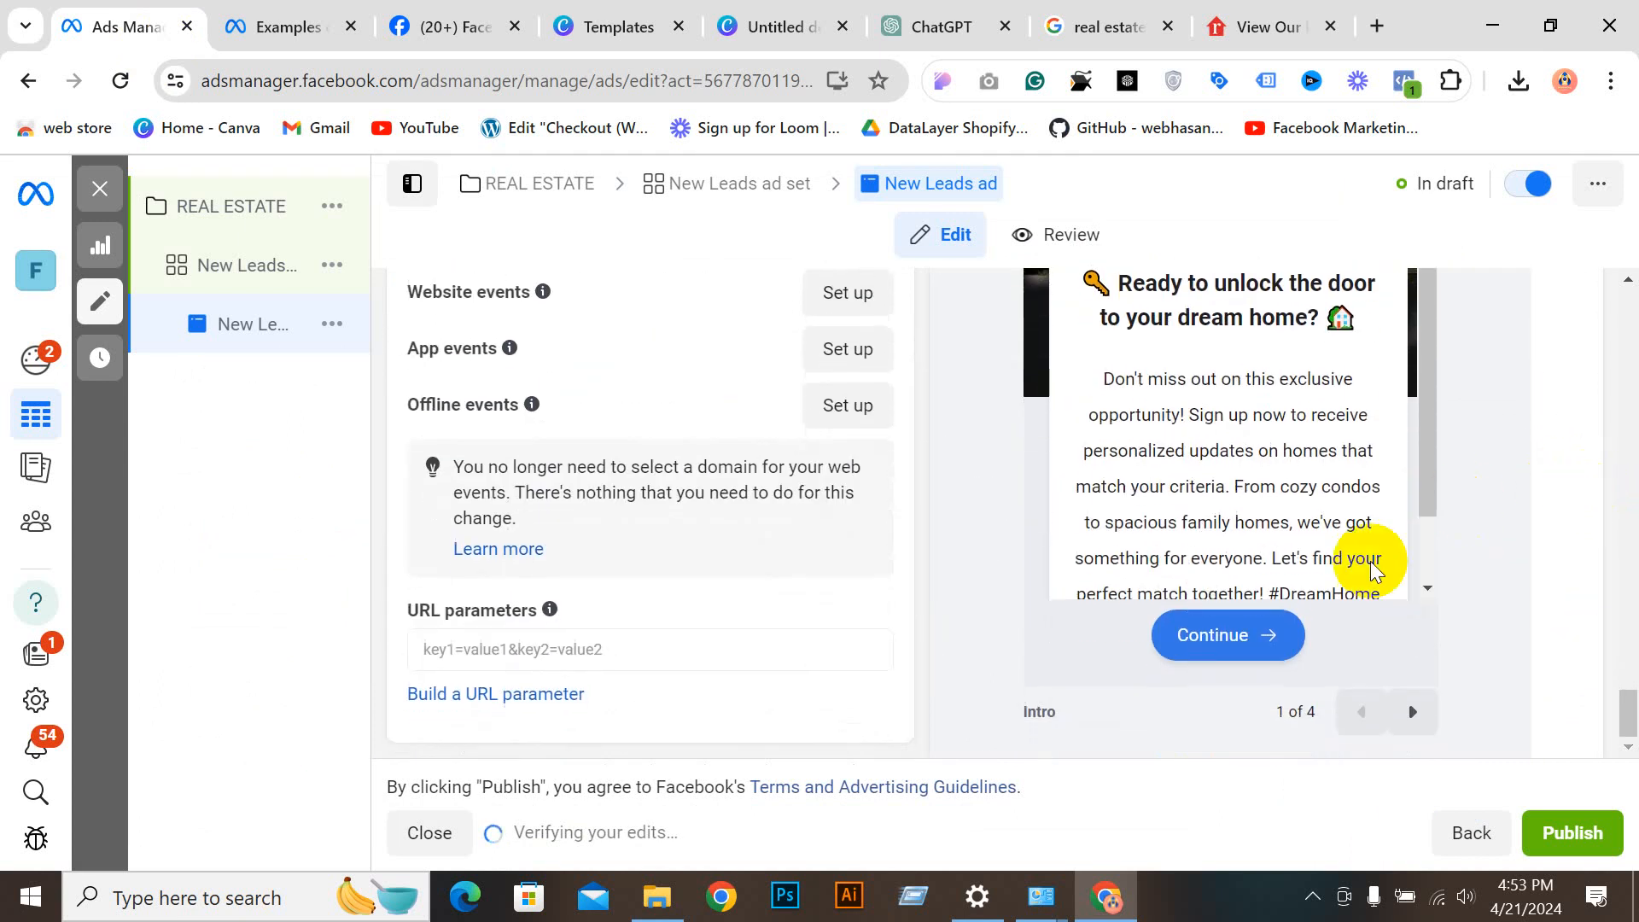
{"action": "left_click", "coordinate": [1411, 714]}
{"action": "scroll", "coordinate": [1251, 638], "scroll_direction": "up", "scroll_amount": 3}
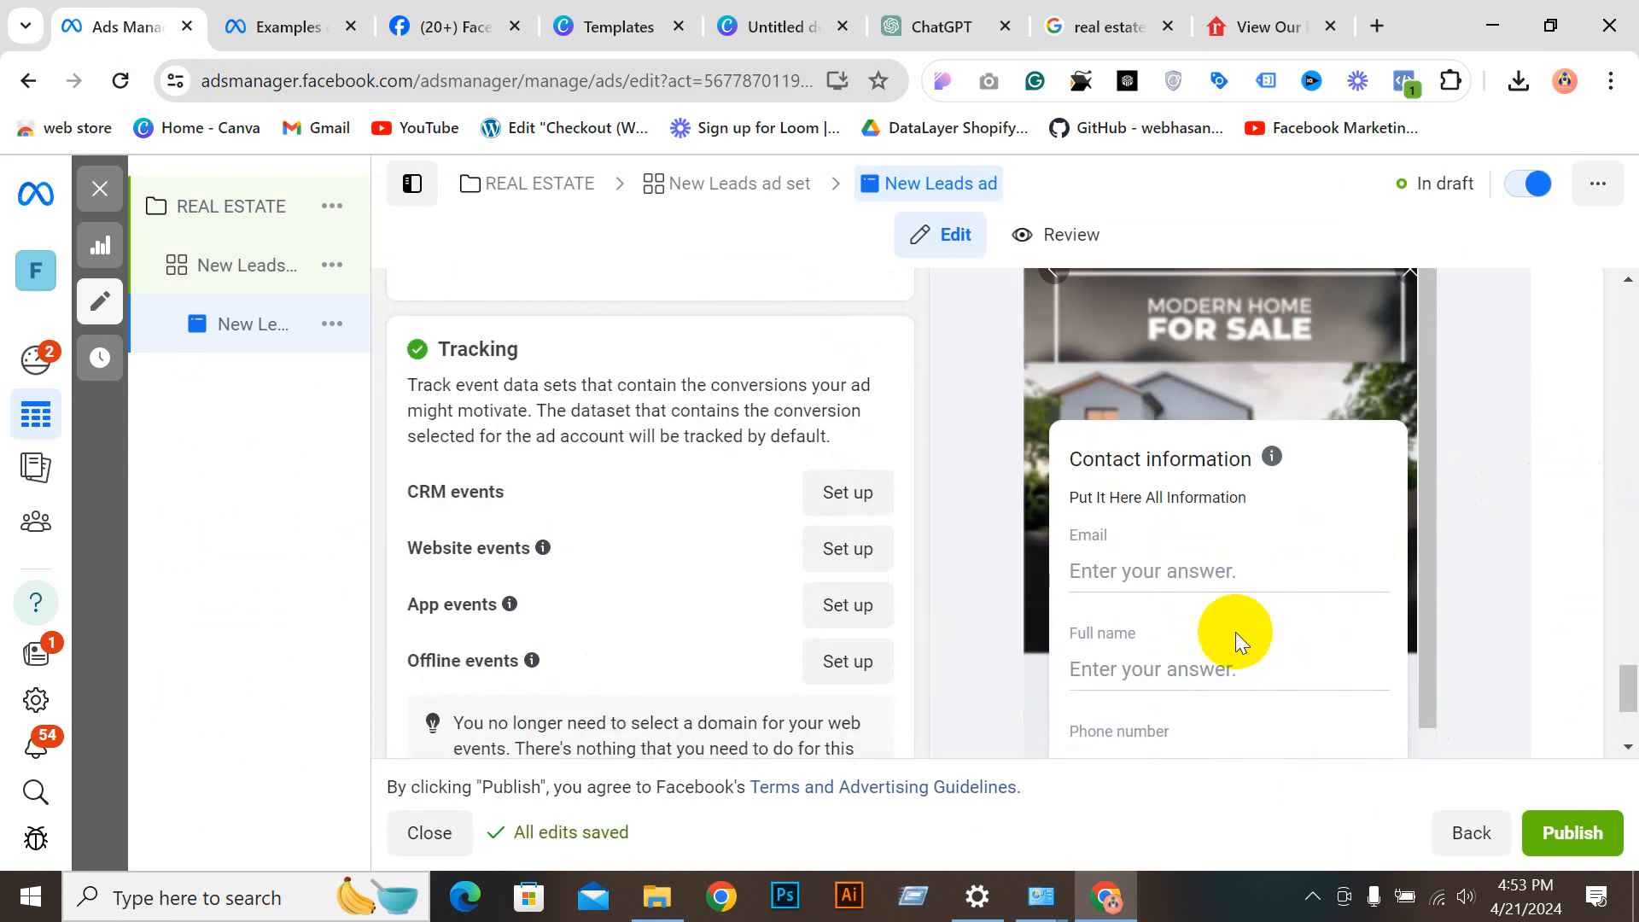
{"action": "scroll", "coordinate": [1110, 480], "scroll_direction": "down", "scroll_amount": 2}
{"action": "scroll", "coordinate": [1204, 465], "scroll_direction": "down", "scroll_amount": 5}
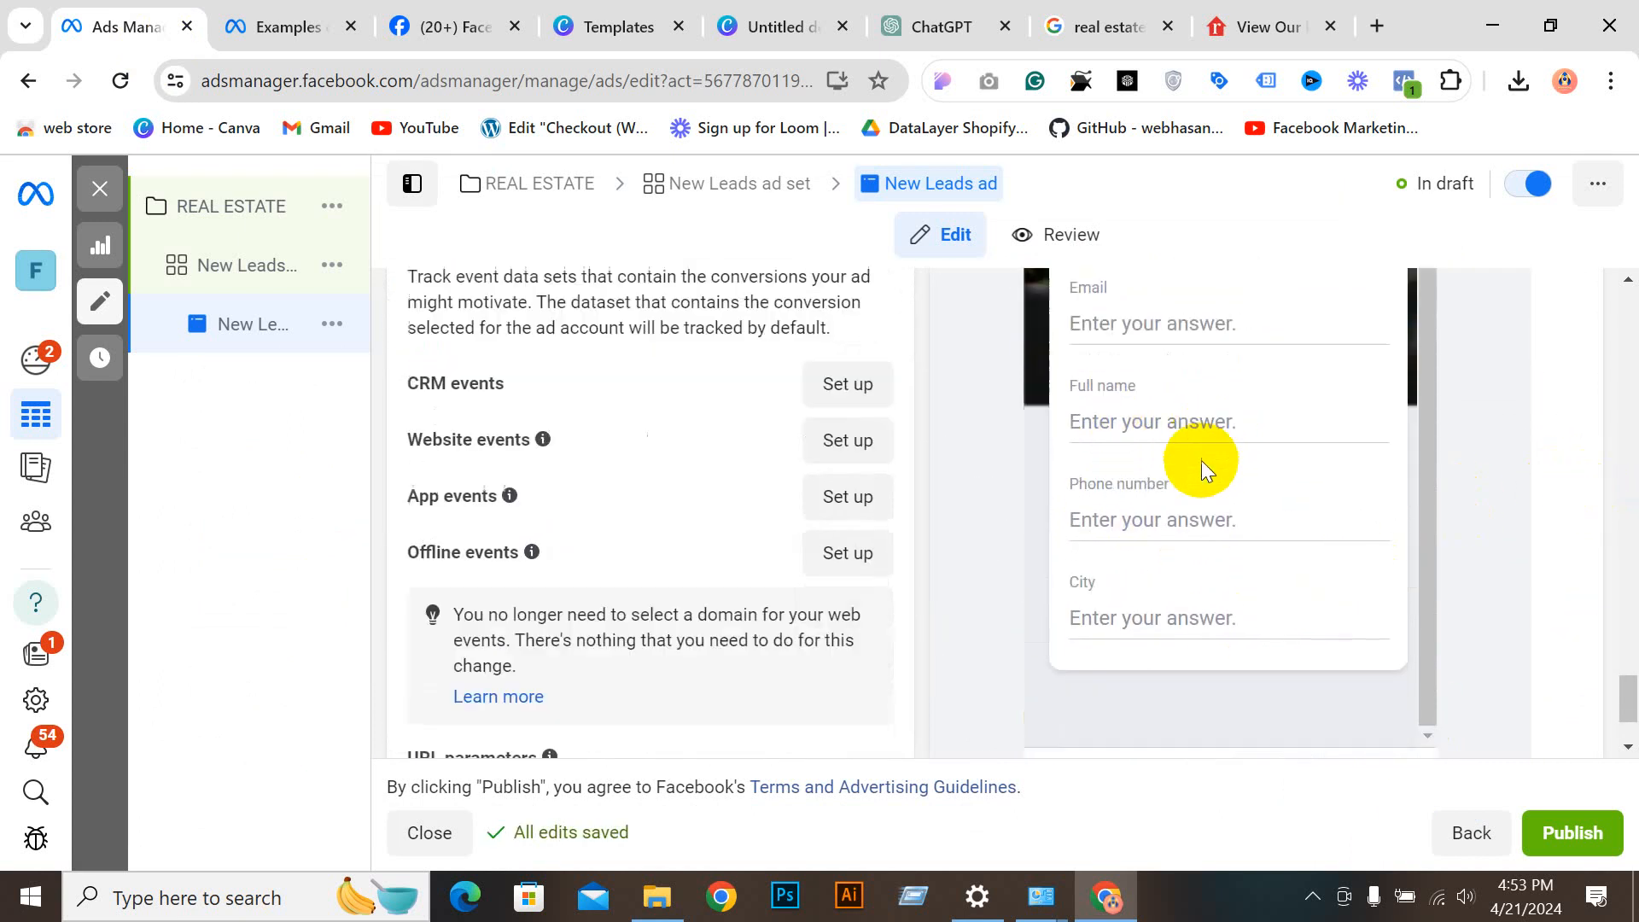
{"action": "left_click", "coordinate": [1416, 715]}
{"action": "scroll", "coordinate": [1422, 674], "scroll_direction": "up", "scroll_amount": 2}
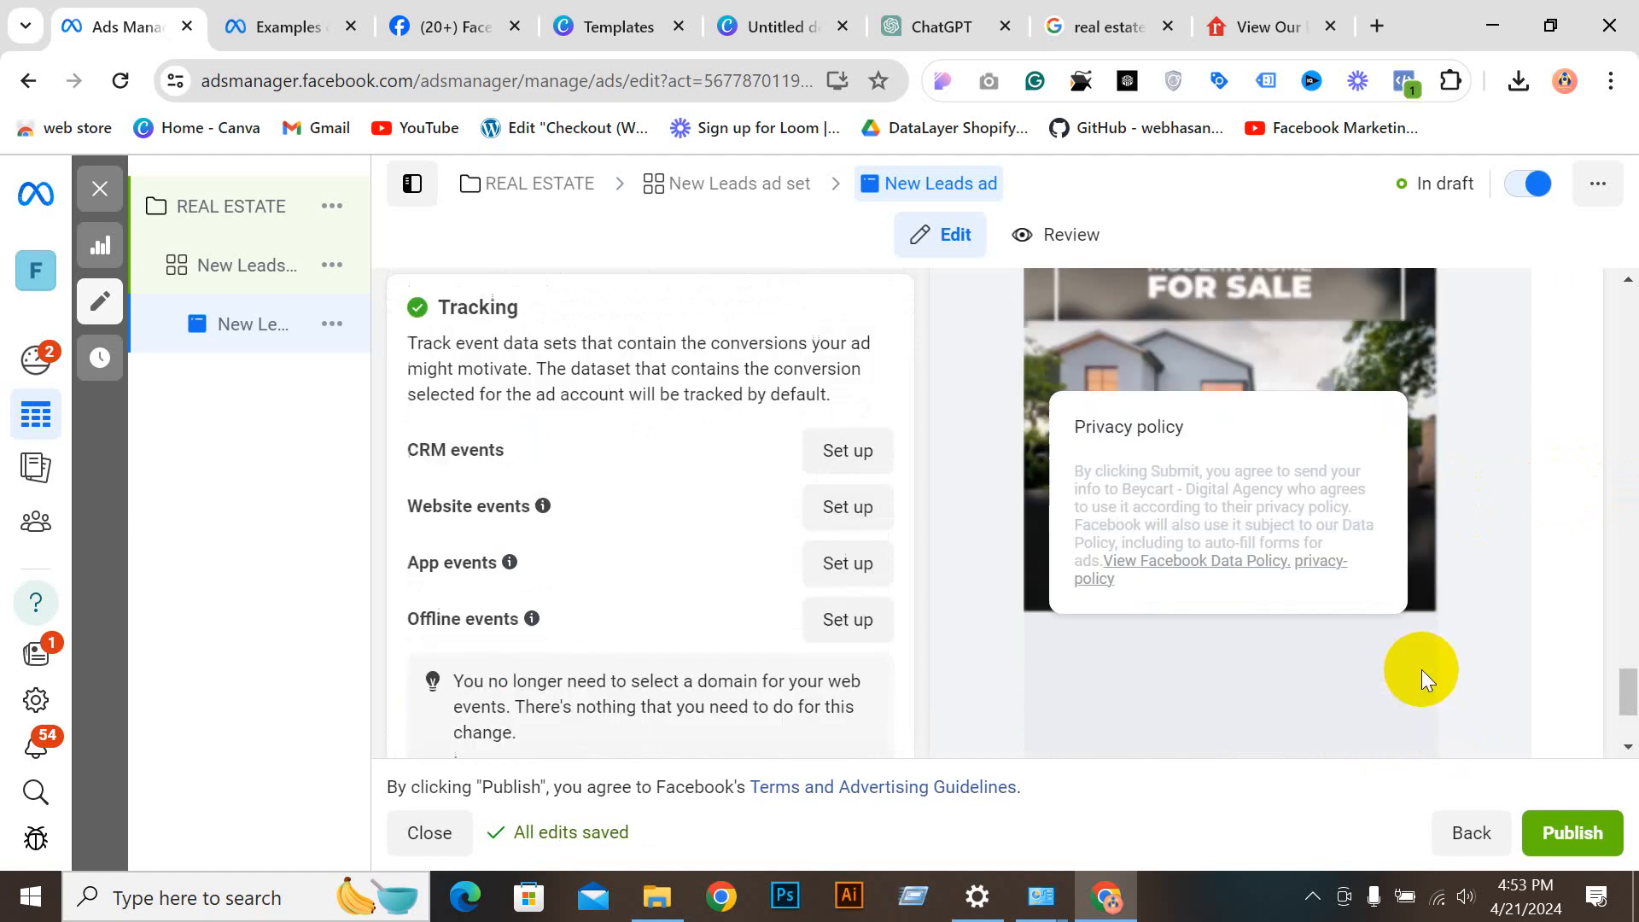
{"action": "scroll", "coordinate": [1212, 478], "scroll_direction": "down", "scroll_amount": 1}
{"action": "scroll", "coordinate": [1431, 681], "scroll_direction": "down", "scroll_amount": 1}
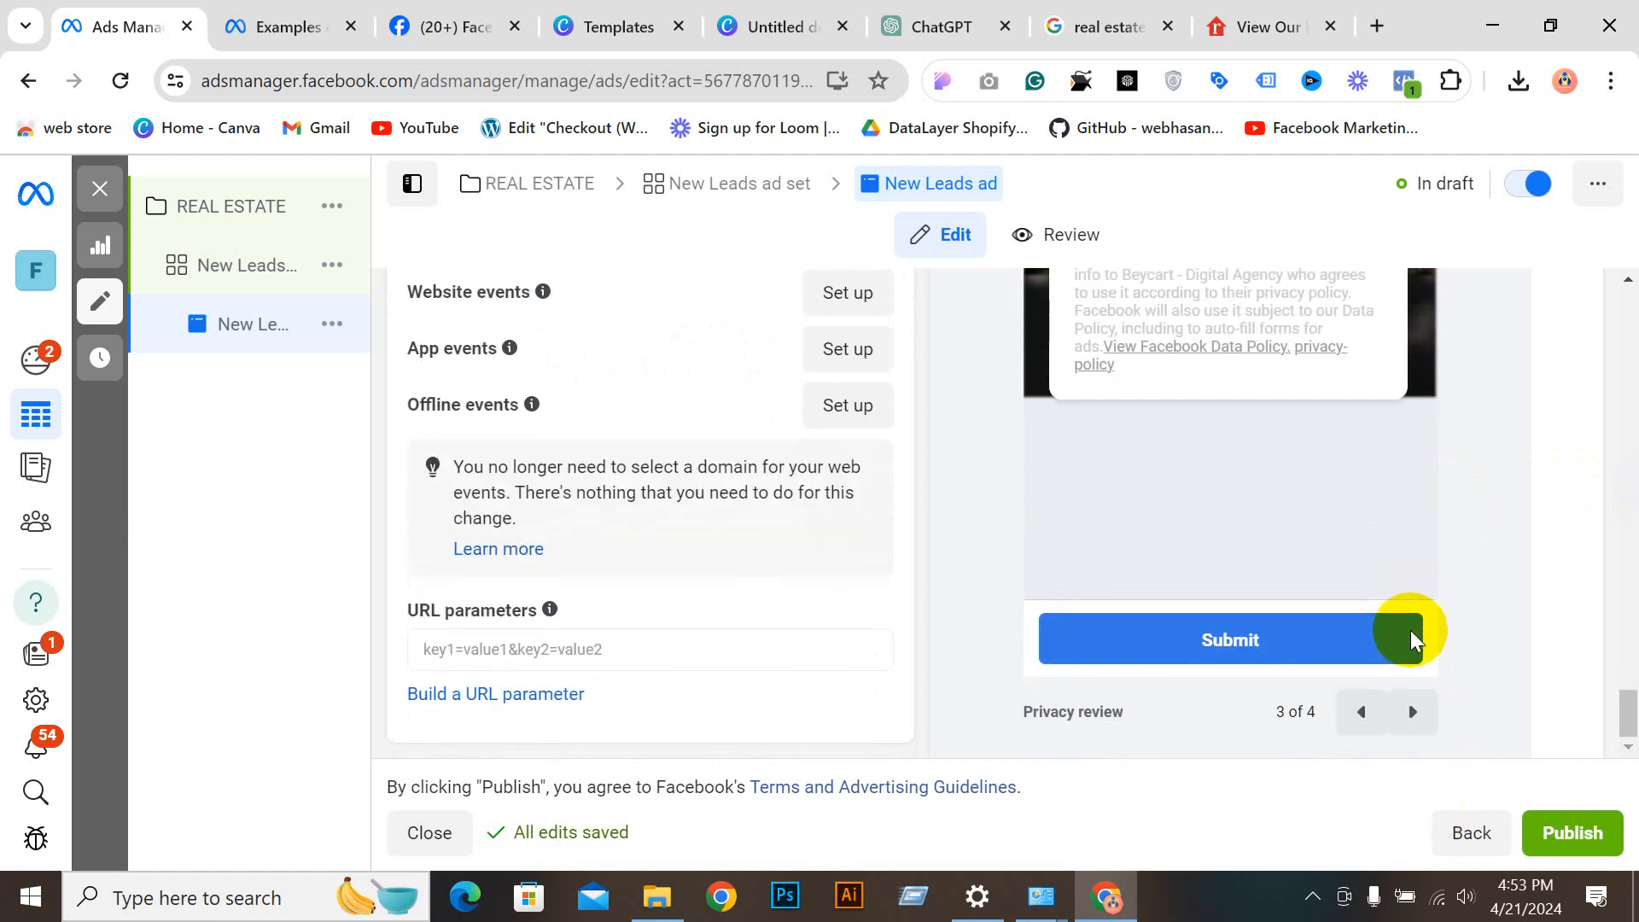
{"action": "left_click", "coordinate": [1411, 718]}
{"action": "scroll", "coordinate": [965, 640], "scroll_direction": "up", "scroll_amount": 4}
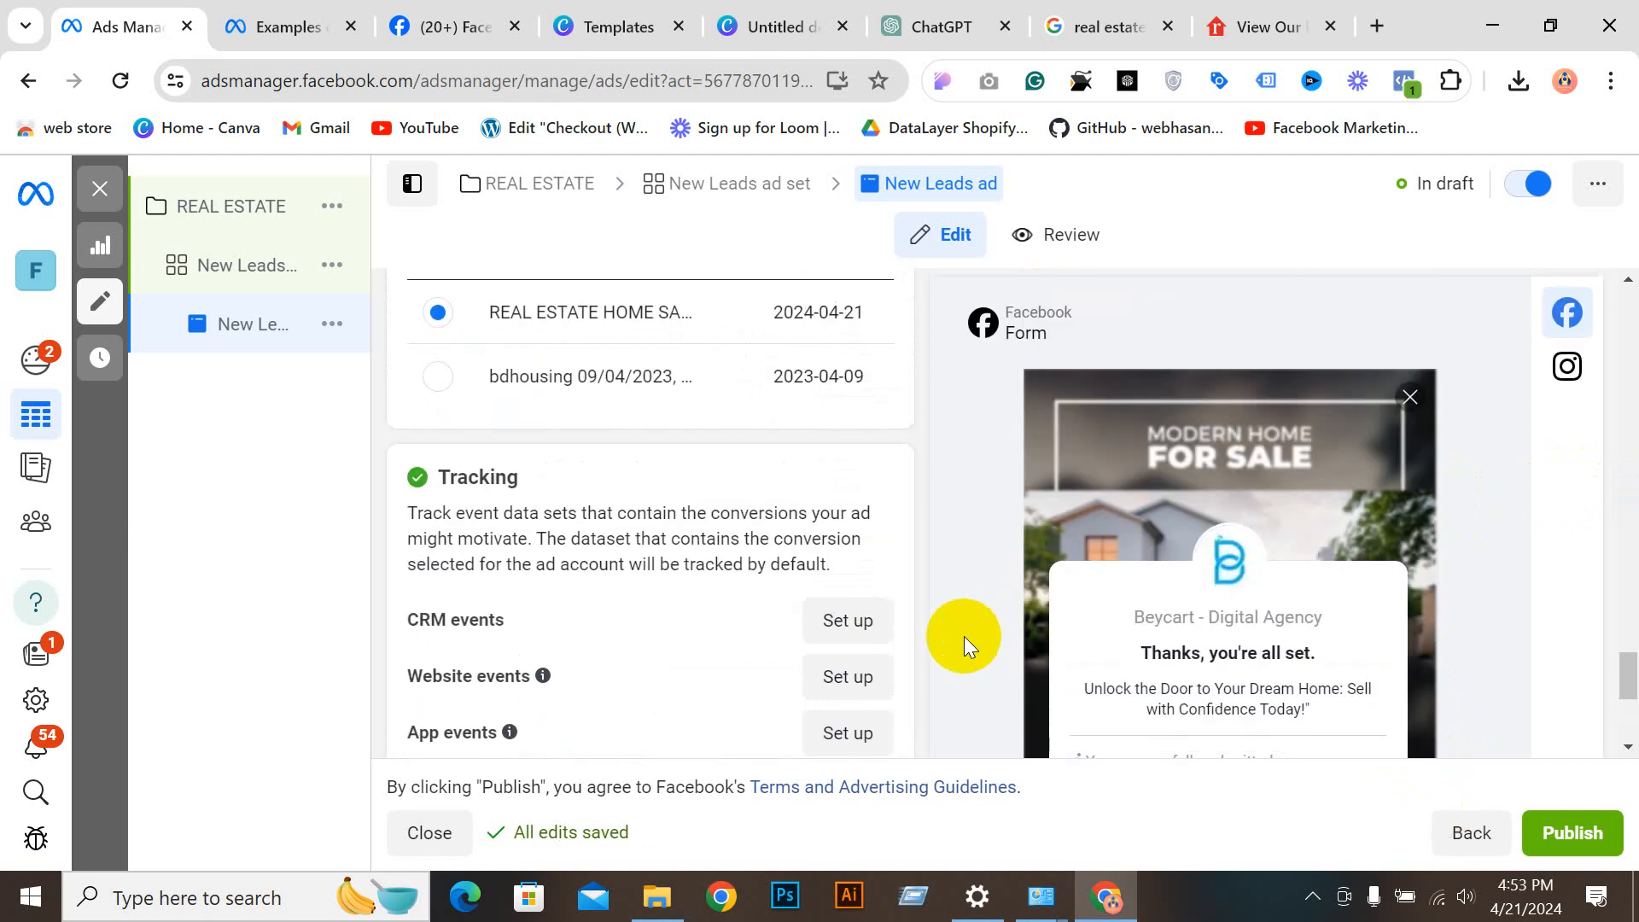
Step: Look back over the ad's settings and publish the REAL ESTATE campaign with its ad set and lead ad
{"action": "scroll", "coordinate": [964, 637], "scroll_direction": "up", "scroll_amount": 15}
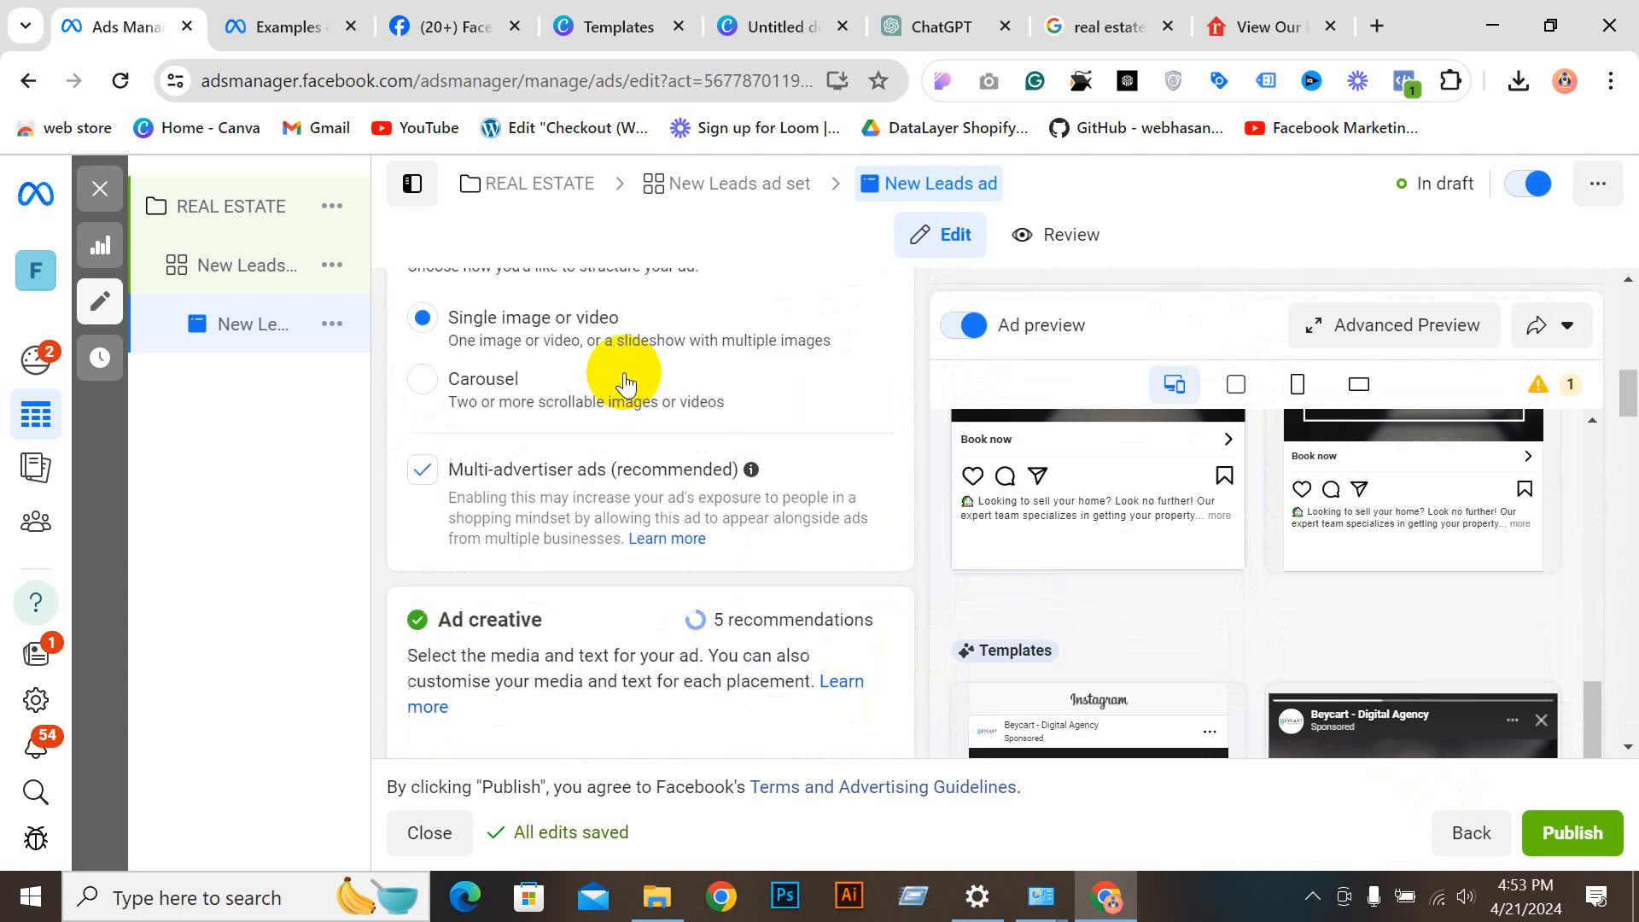
{"action": "scroll", "coordinate": [626, 385], "scroll_direction": "up", "scroll_amount": 5}
{"action": "left_click", "coordinate": [1570, 832]}
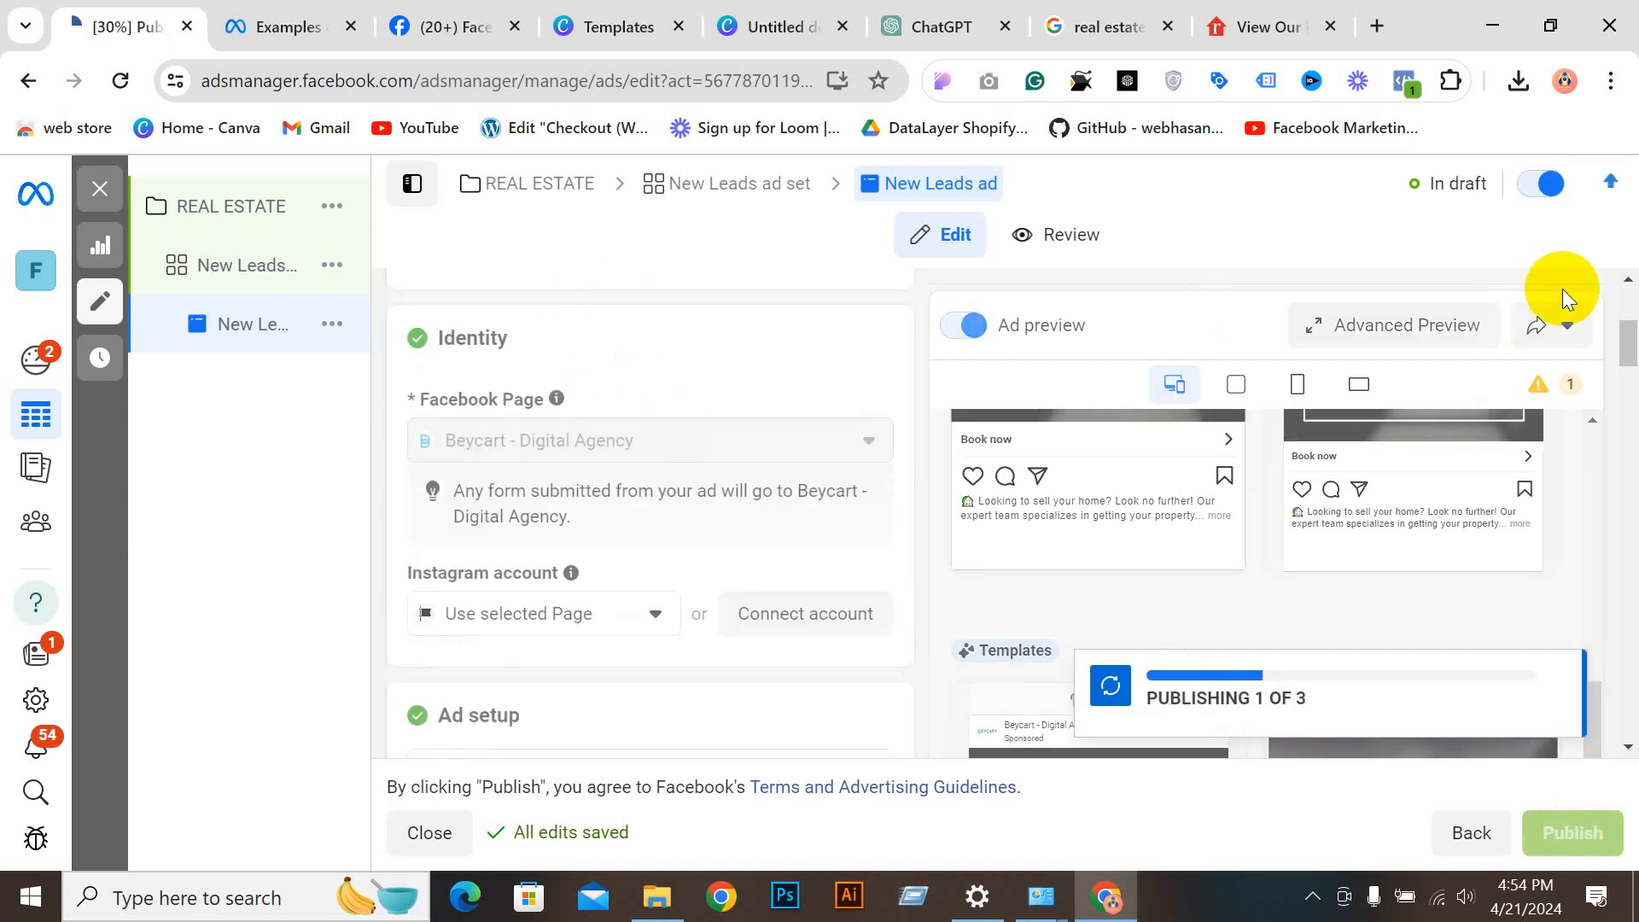
{"action": "mouse_move", "coordinate": [191, 237]}
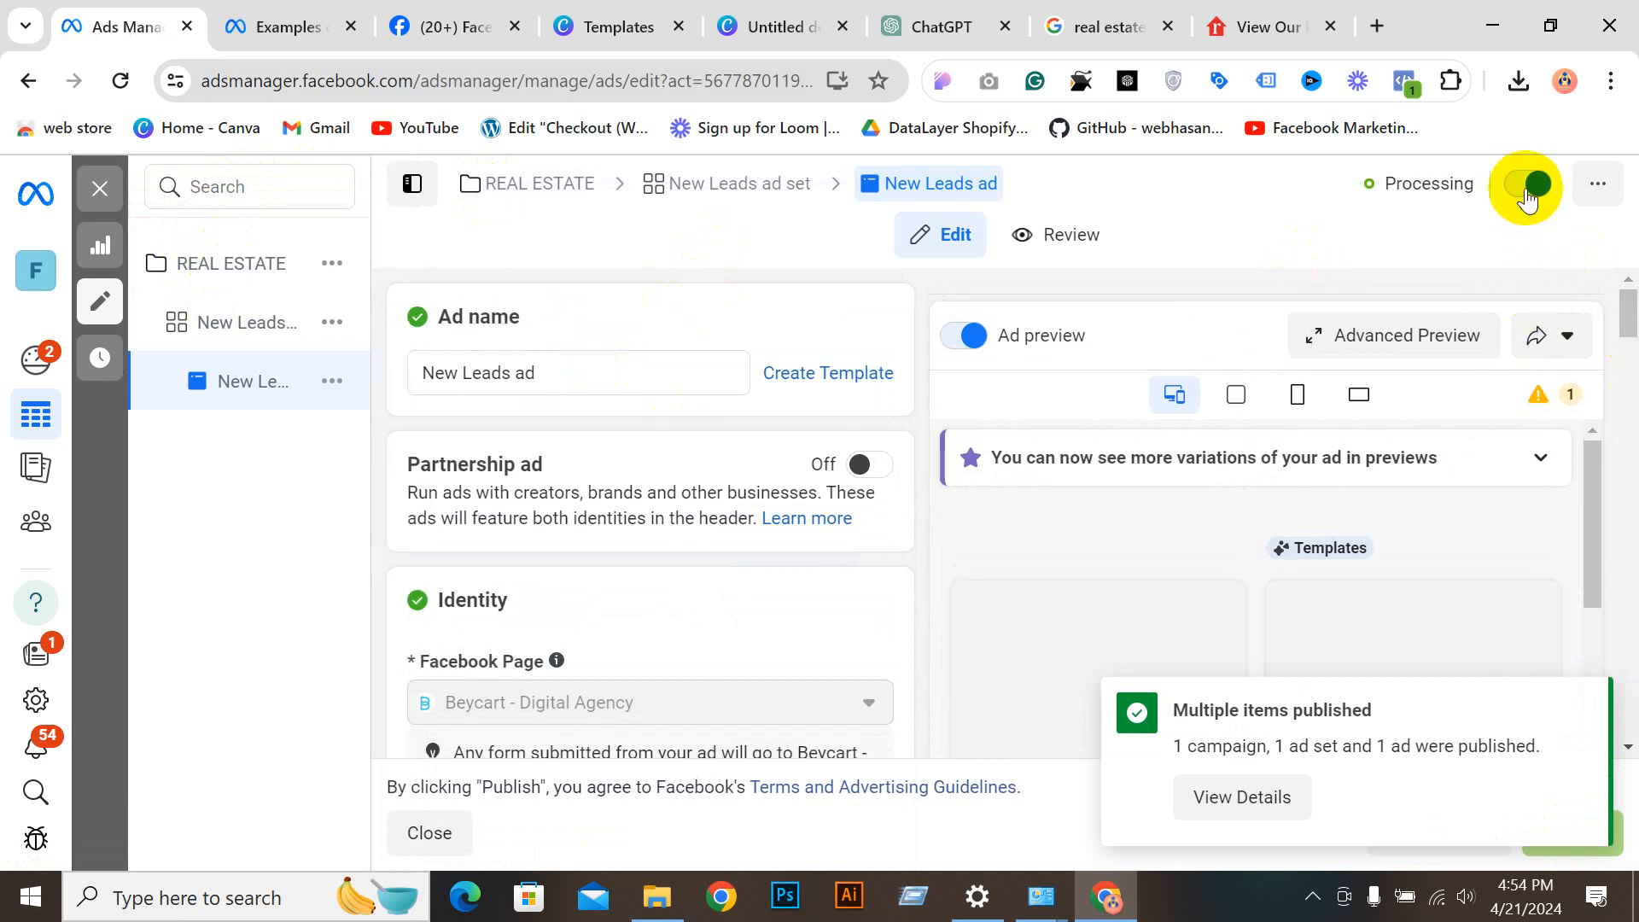
Step: Turn off the REAL ESTATE campaign and publish the change
{"action": "left_click", "coordinate": [237, 265]}
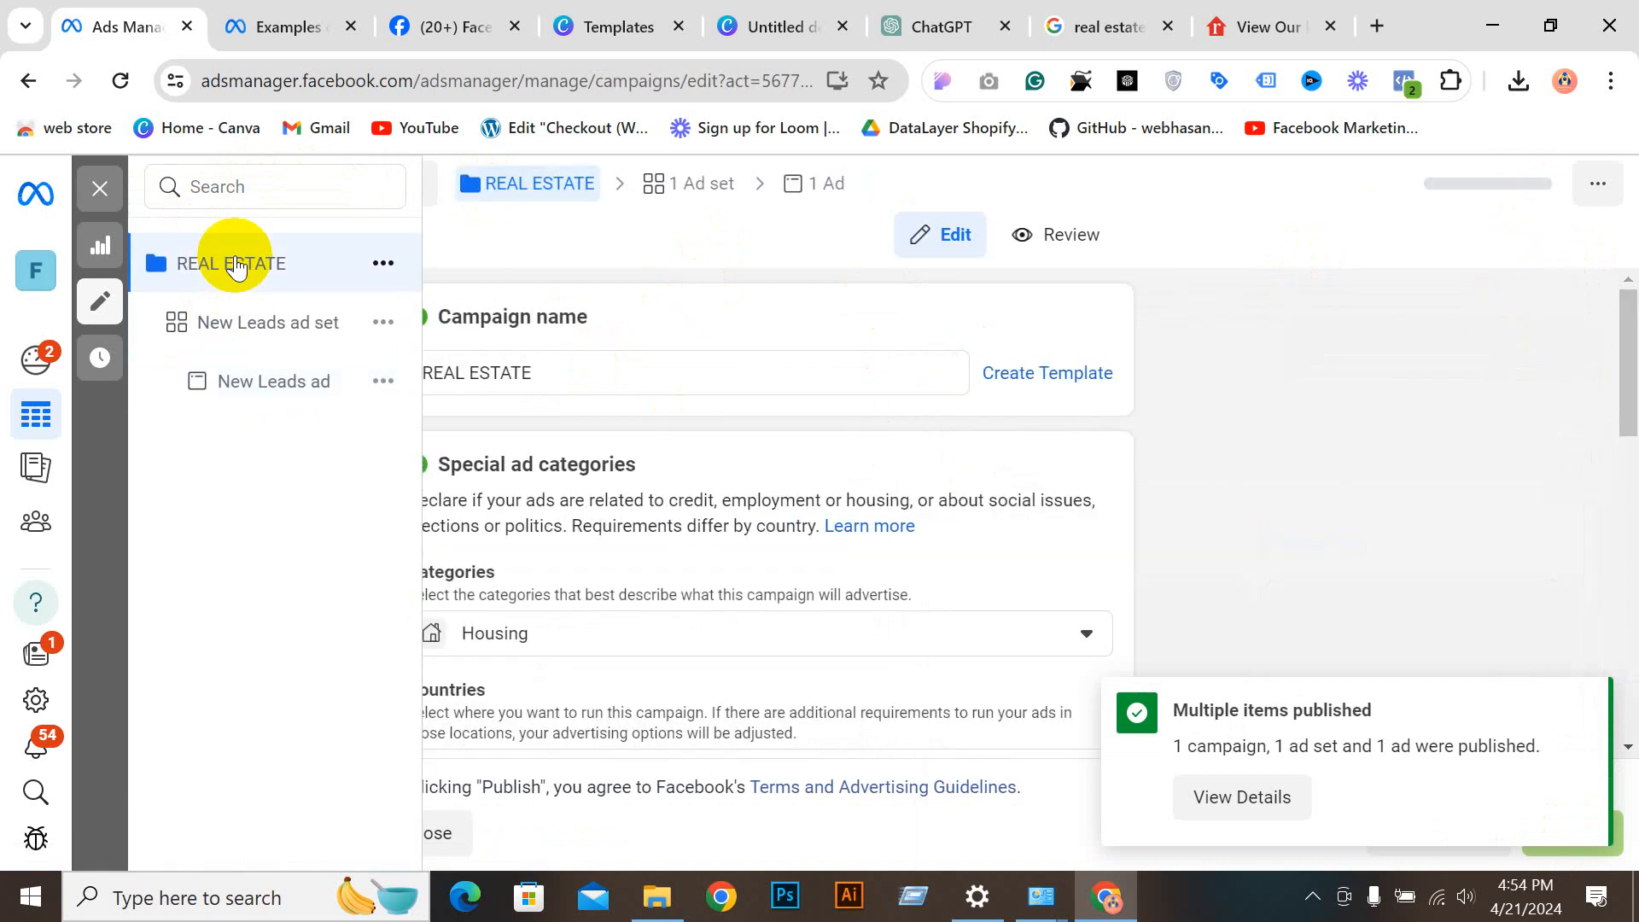
{"action": "left_click", "coordinate": [1532, 184]}
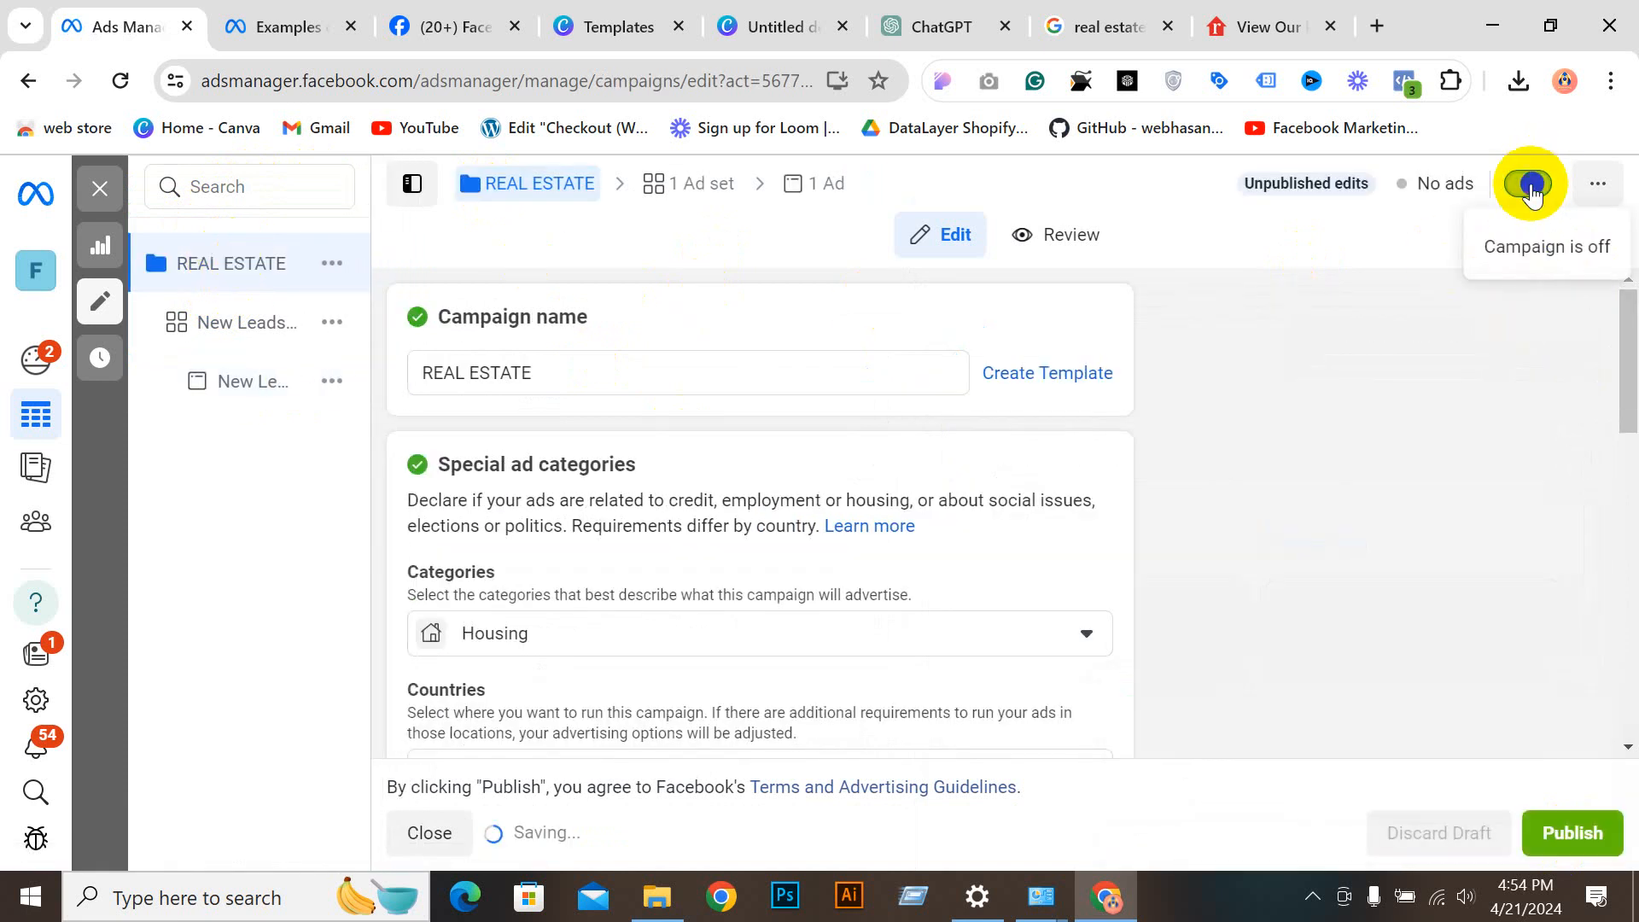
{"action": "left_click", "coordinate": [1568, 842]}
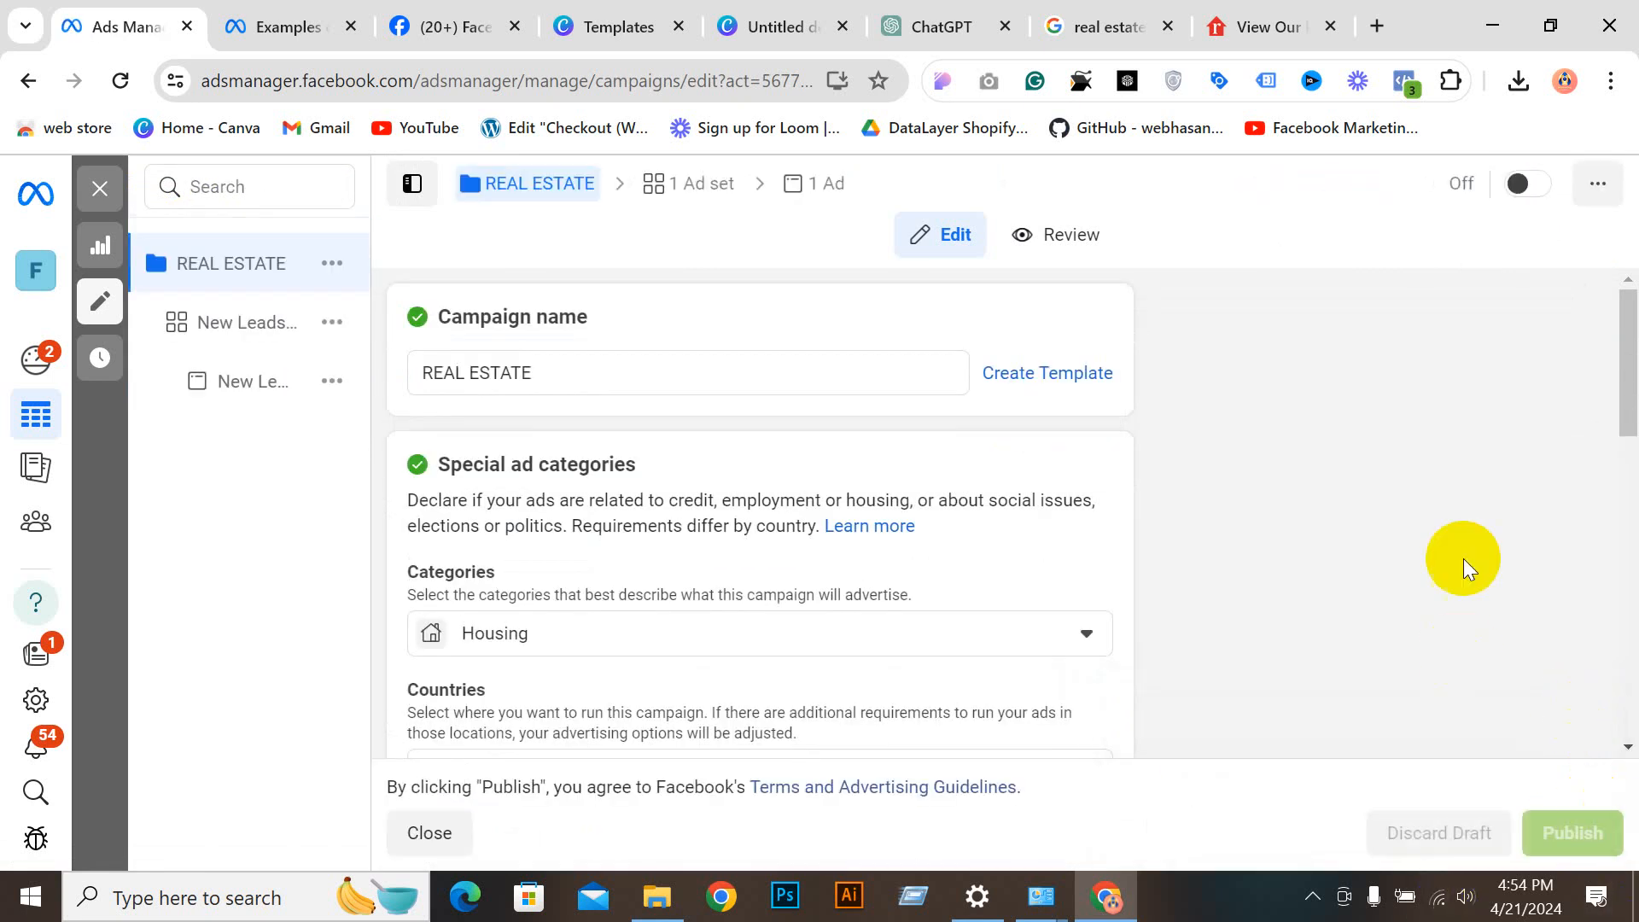
Step: Clear the campaign, ad set and ad selections in the campaigns list
{"action": "left_click", "coordinate": [1315, 901]}
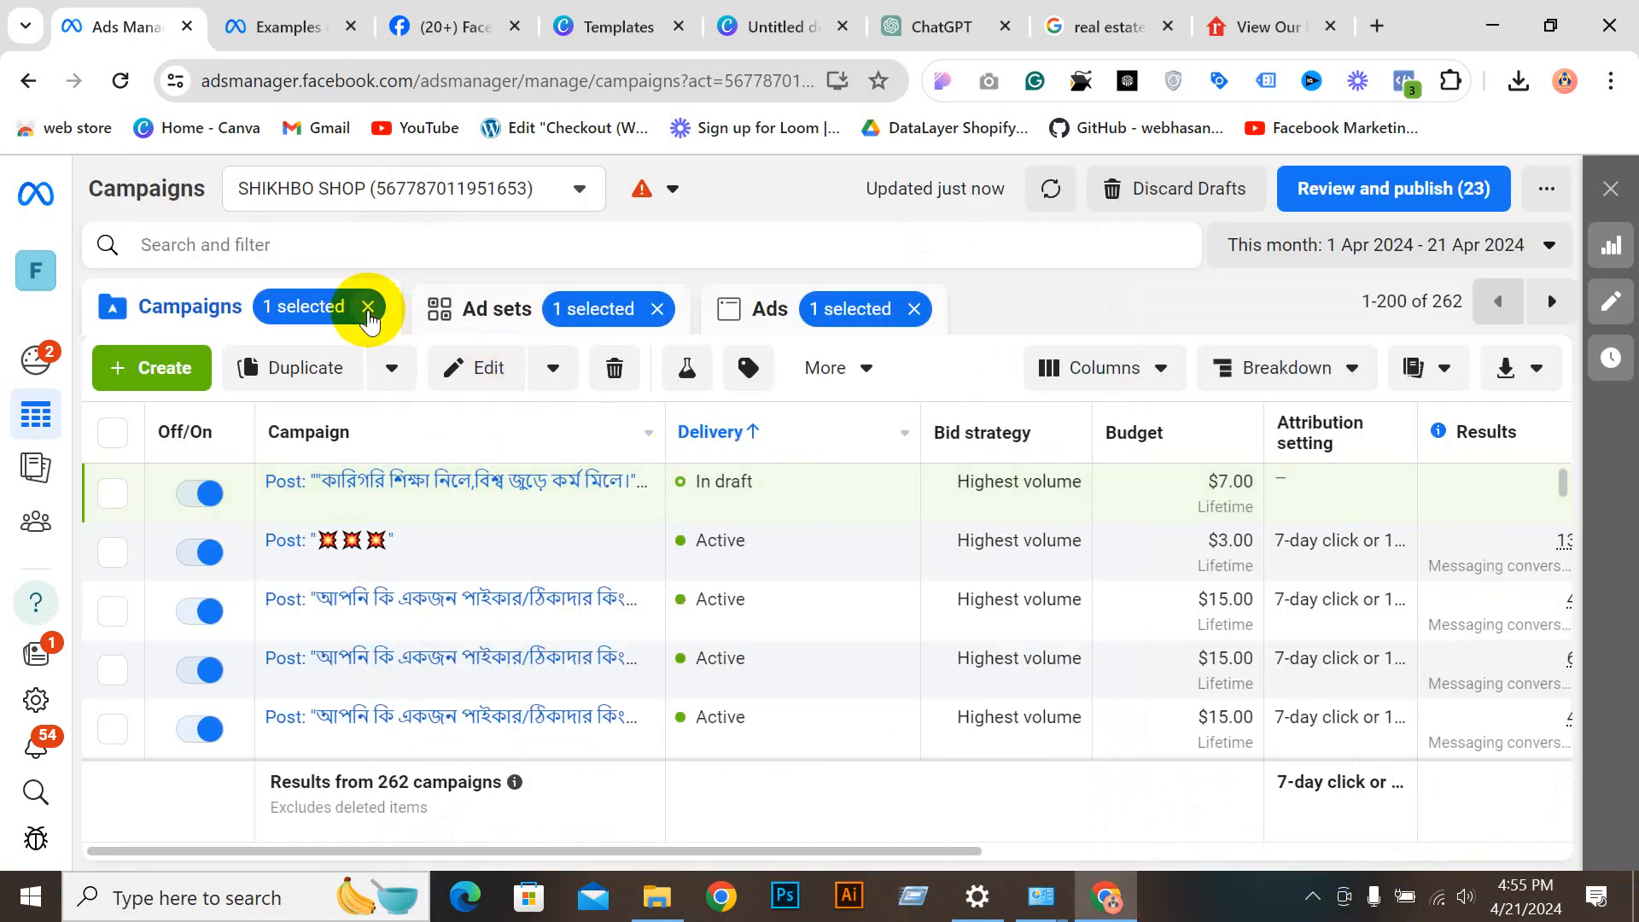
{"action": "left_click", "coordinate": [370, 307]}
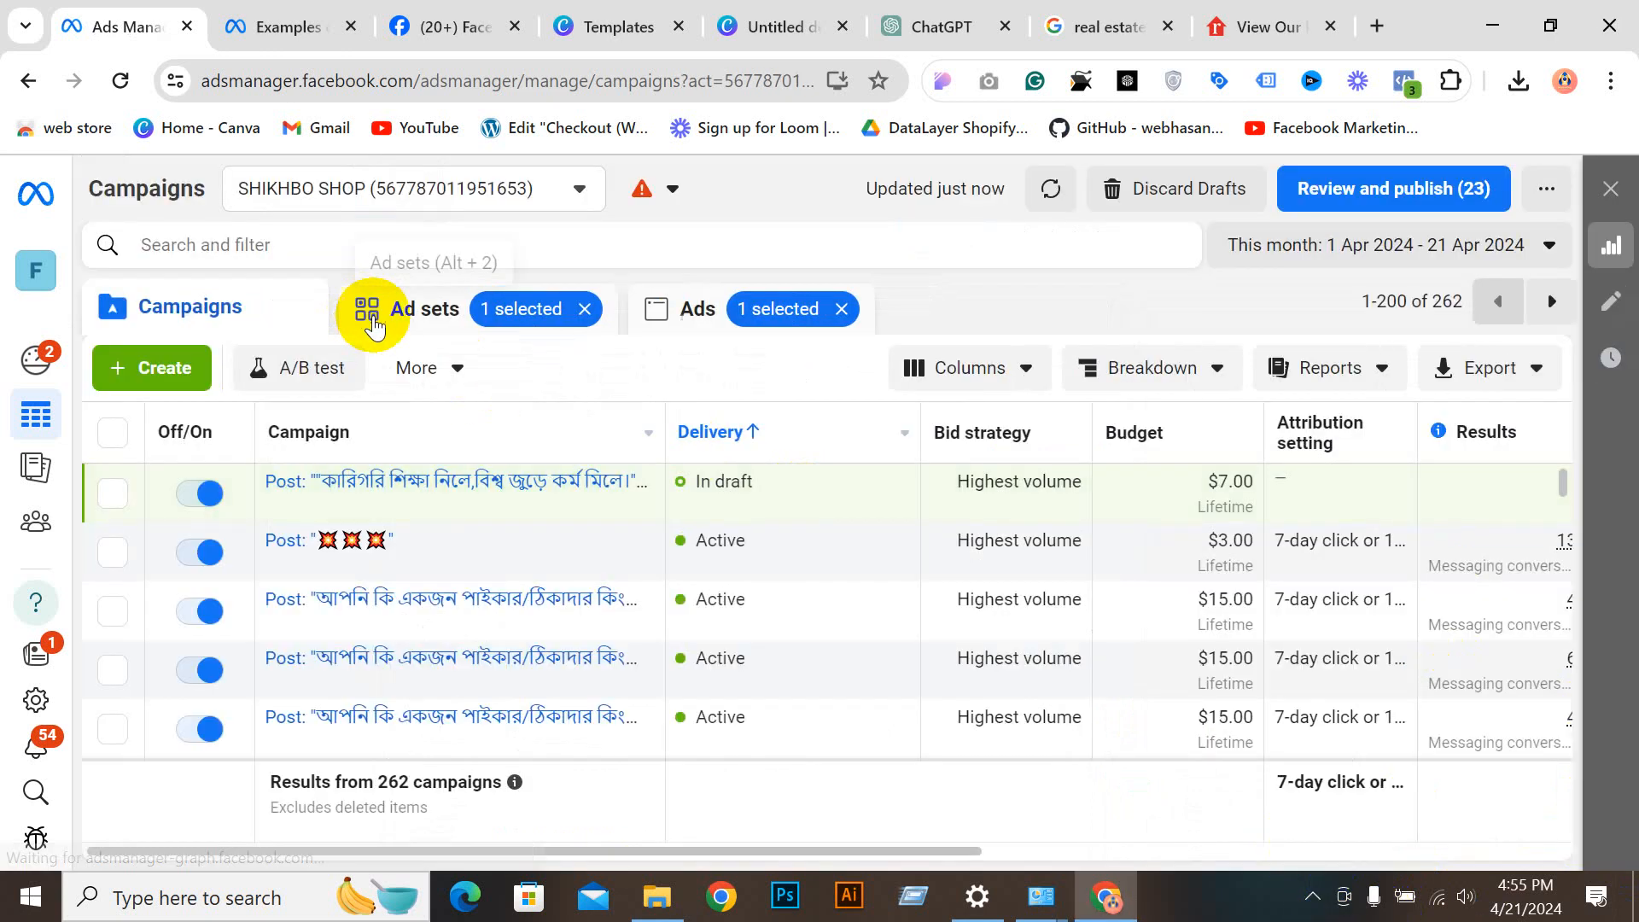
{"action": "left_click", "coordinate": [583, 307]}
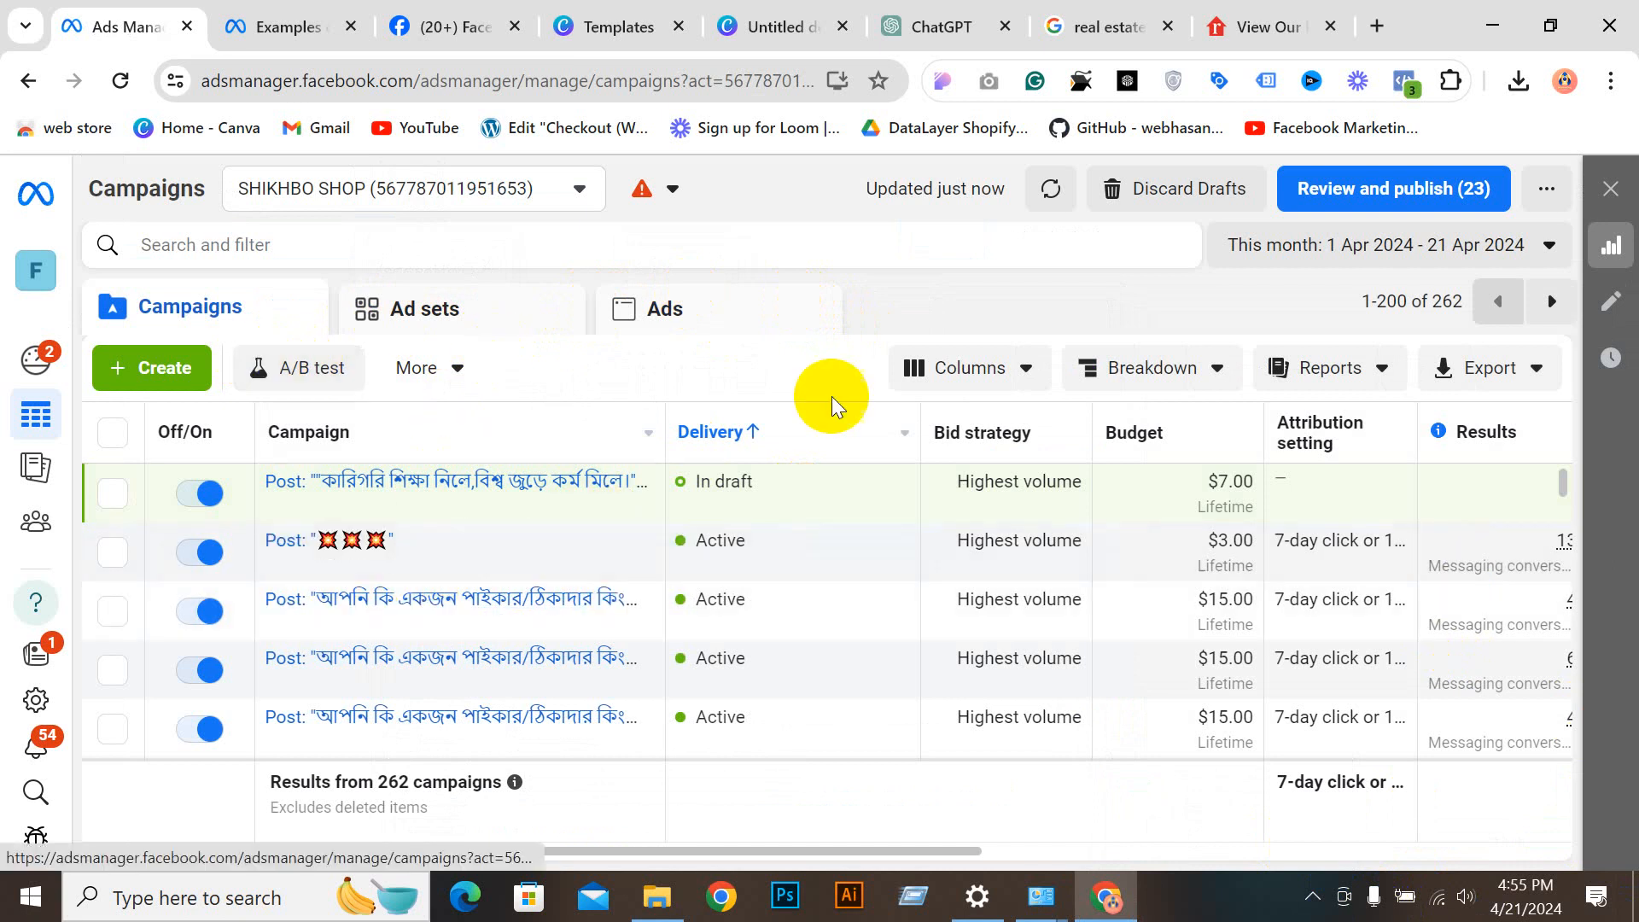
{"action": "scroll", "coordinate": [713, 657], "scroll_direction": "down", "scroll_amount": 5}
{"action": "scroll", "coordinate": [708, 666], "scroll_direction": "up", "scroll_amount": 5}
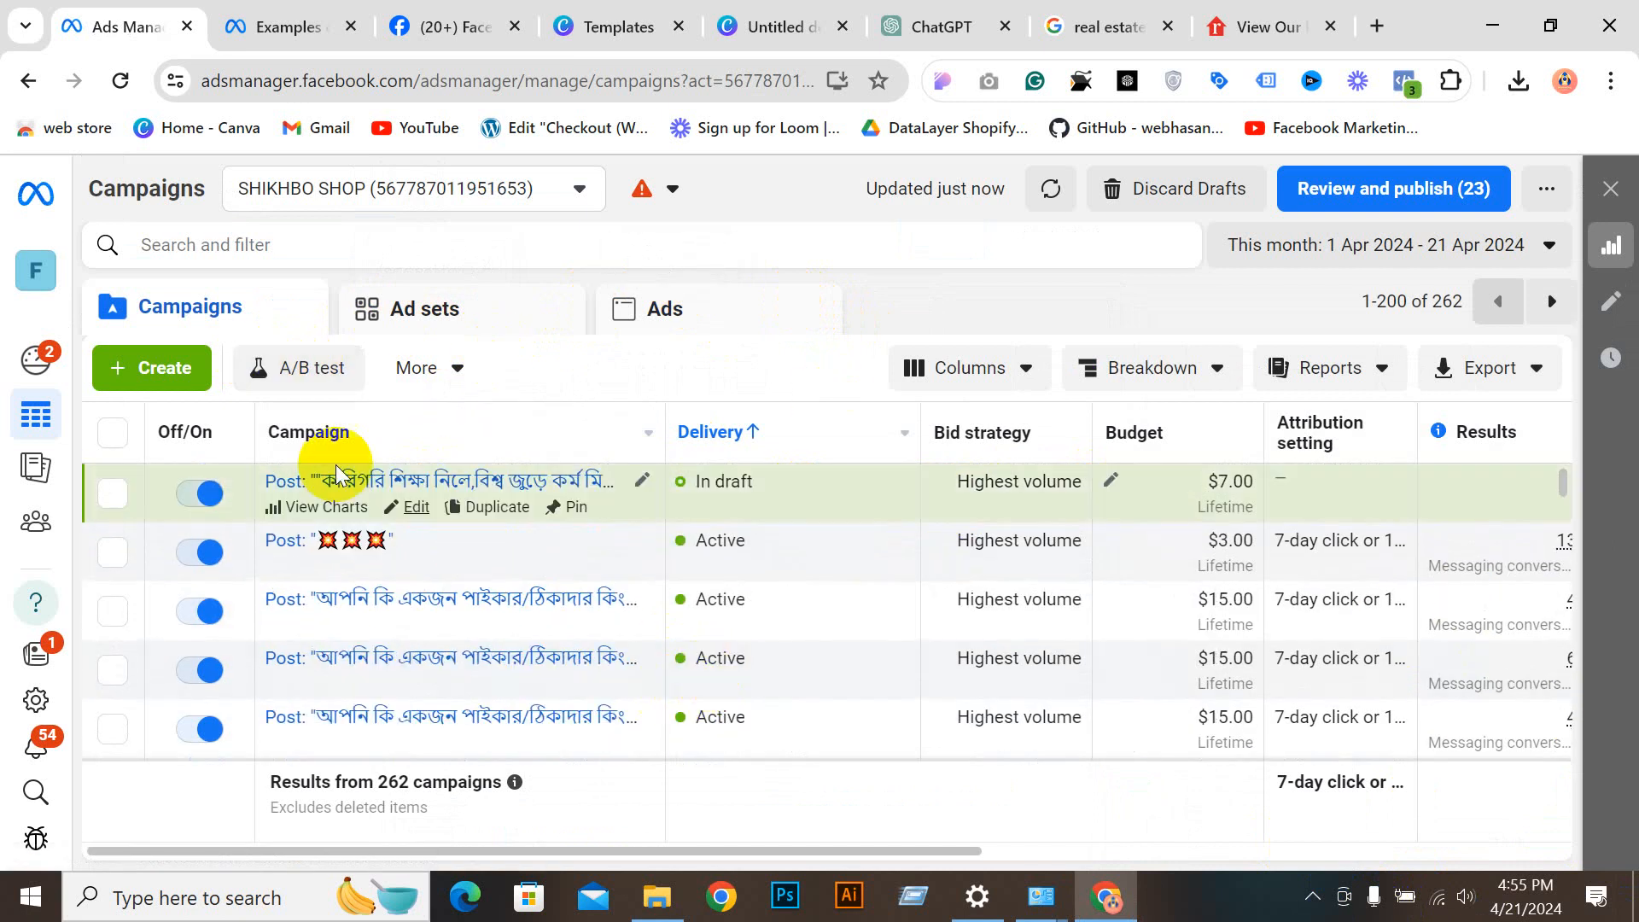
Step: Switch to the Mir gulf bd ad account and decline the Facebook group column preset
{"action": "left_click", "coordinate": [156, 381]}
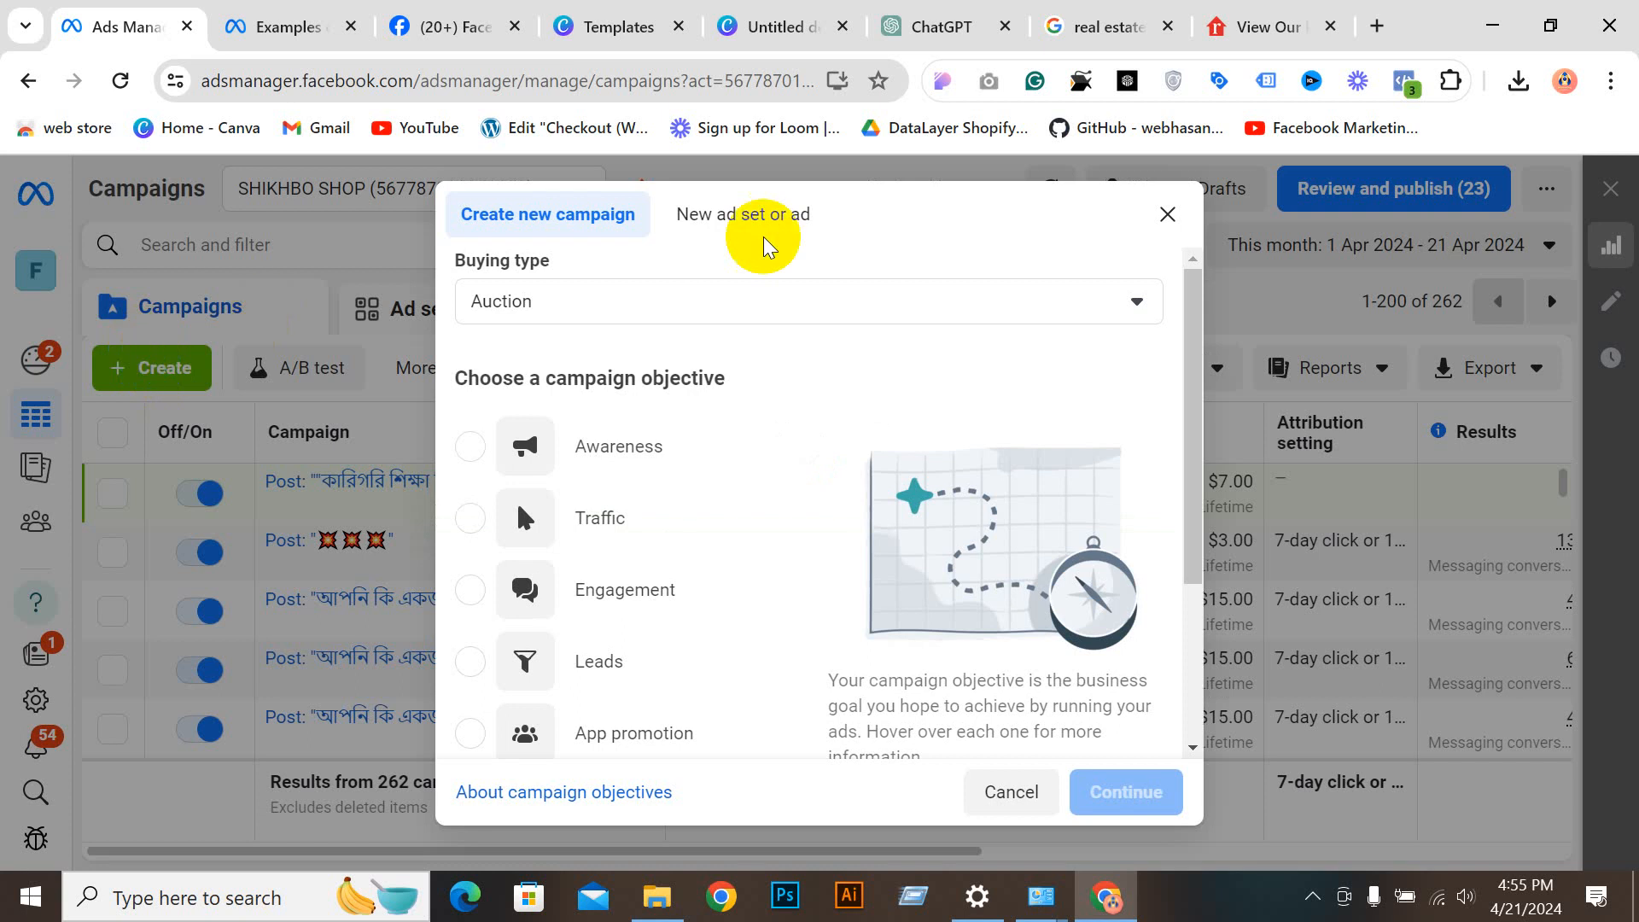
{"action": "left_click", "coordinate": [1167, 214]}
{"action": "left_click", "coordinate": [379, 187]}
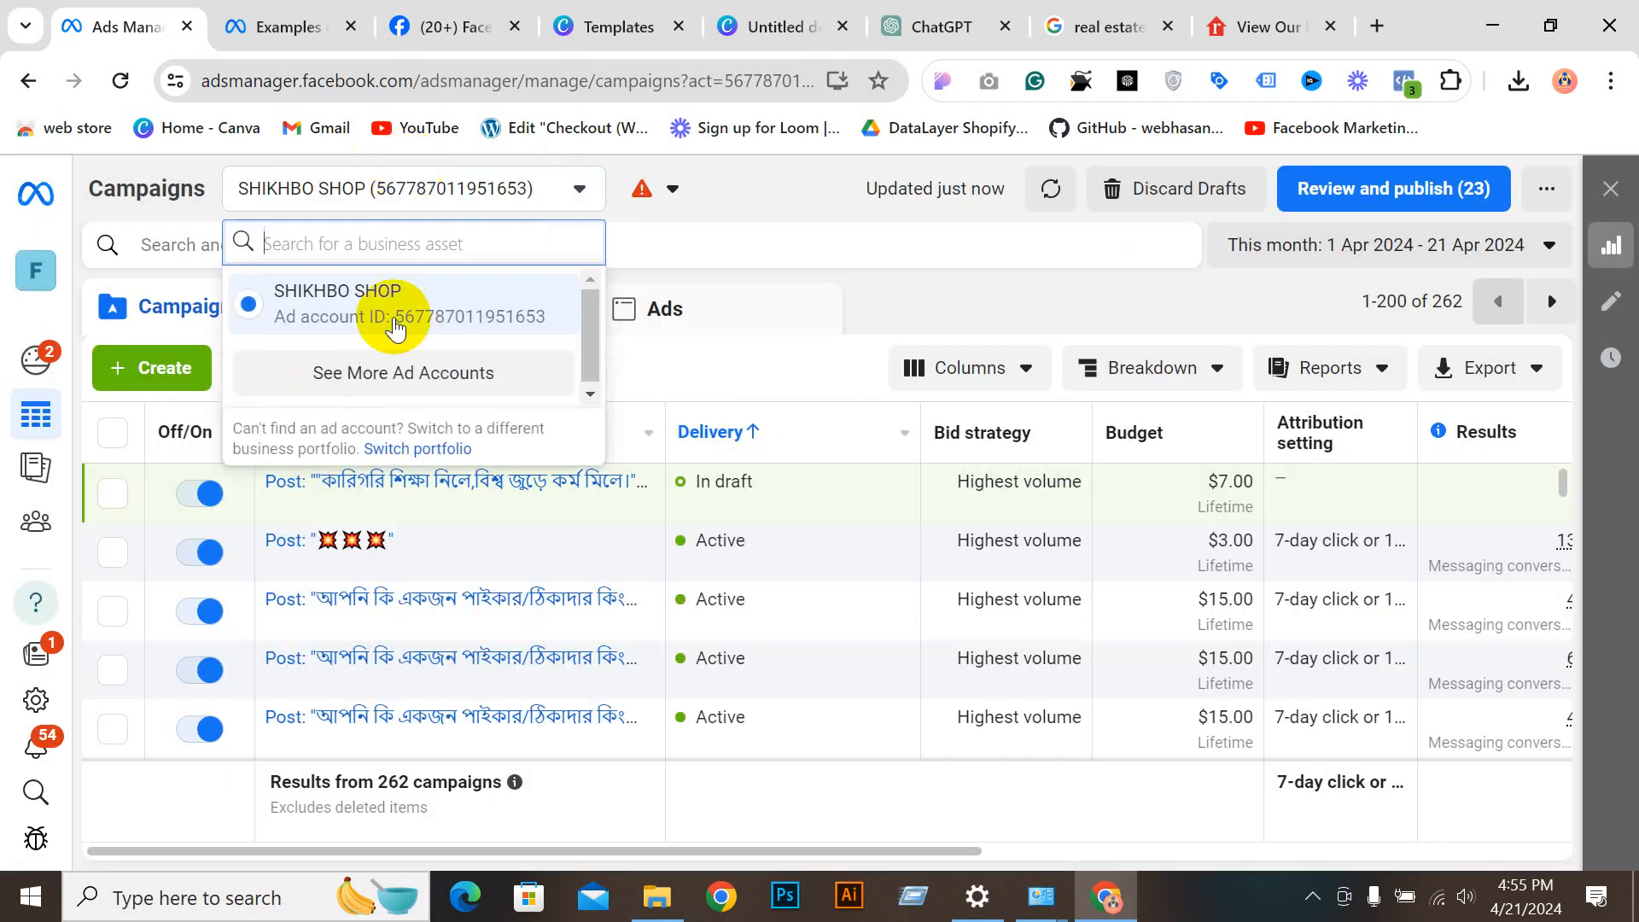
{"action": "left_click", "coordinate": [411, 372]}
{"action": "scroll", "coordinate": [418, 333], "scroll_direction": "down", "scroll_amount": 5}
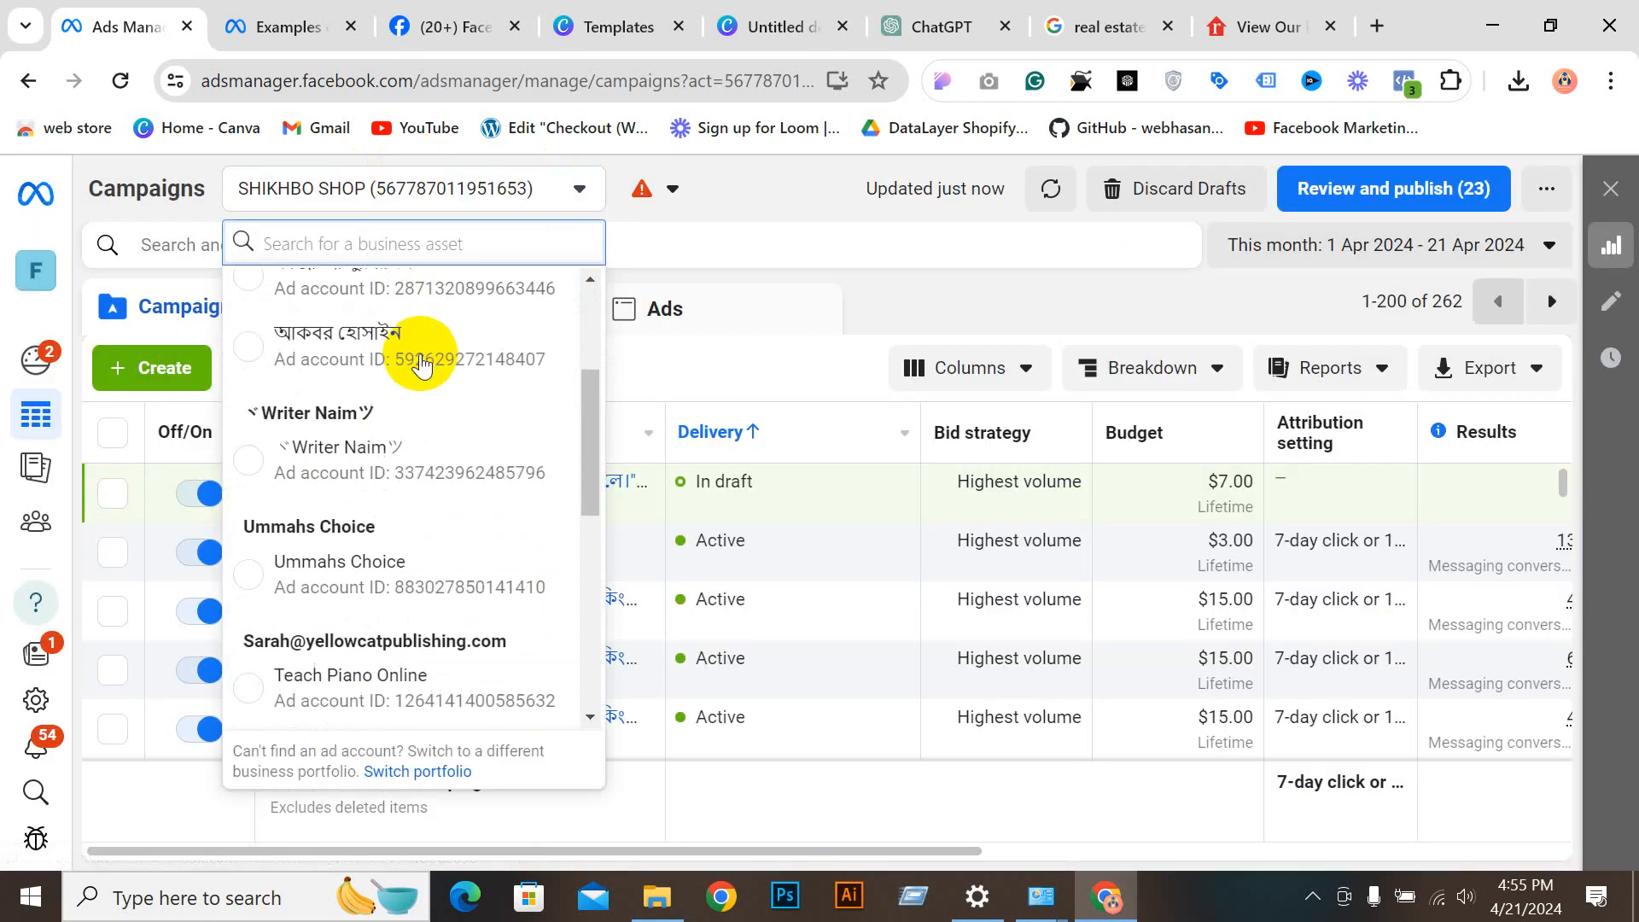
{"action": "scroll", "coordinate": [405, 365], "scroll_direction": "down", "scroll_amount": 2}
{"action": "left_click", "coordinate": [366, 556]}
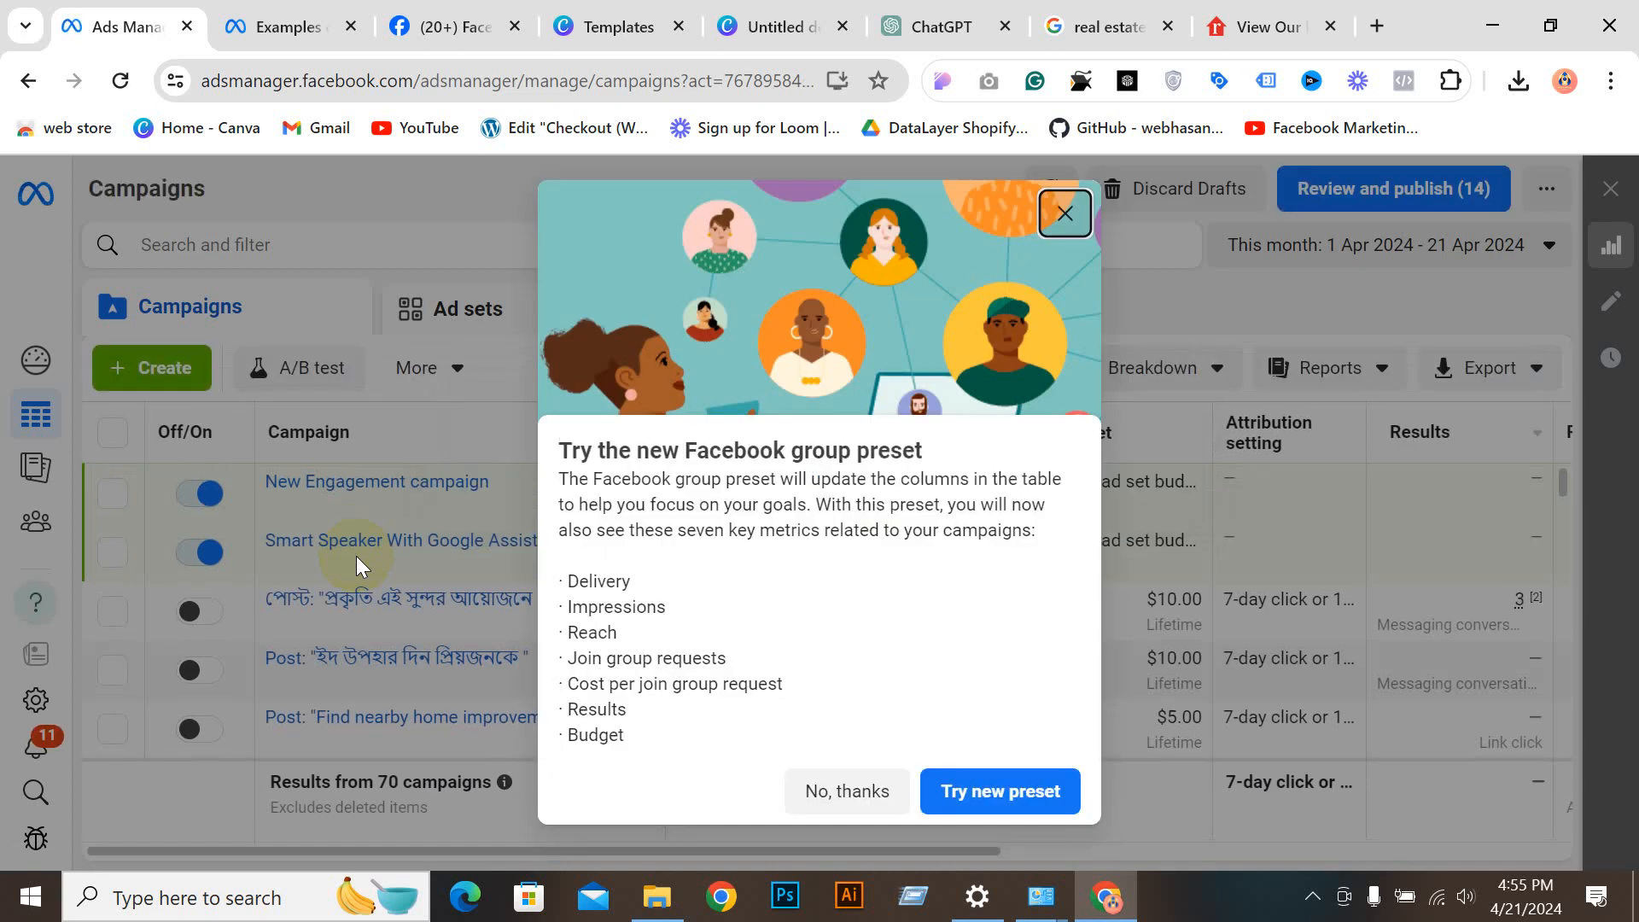
{"action": "left_click", "coordinate": [863, 803]}
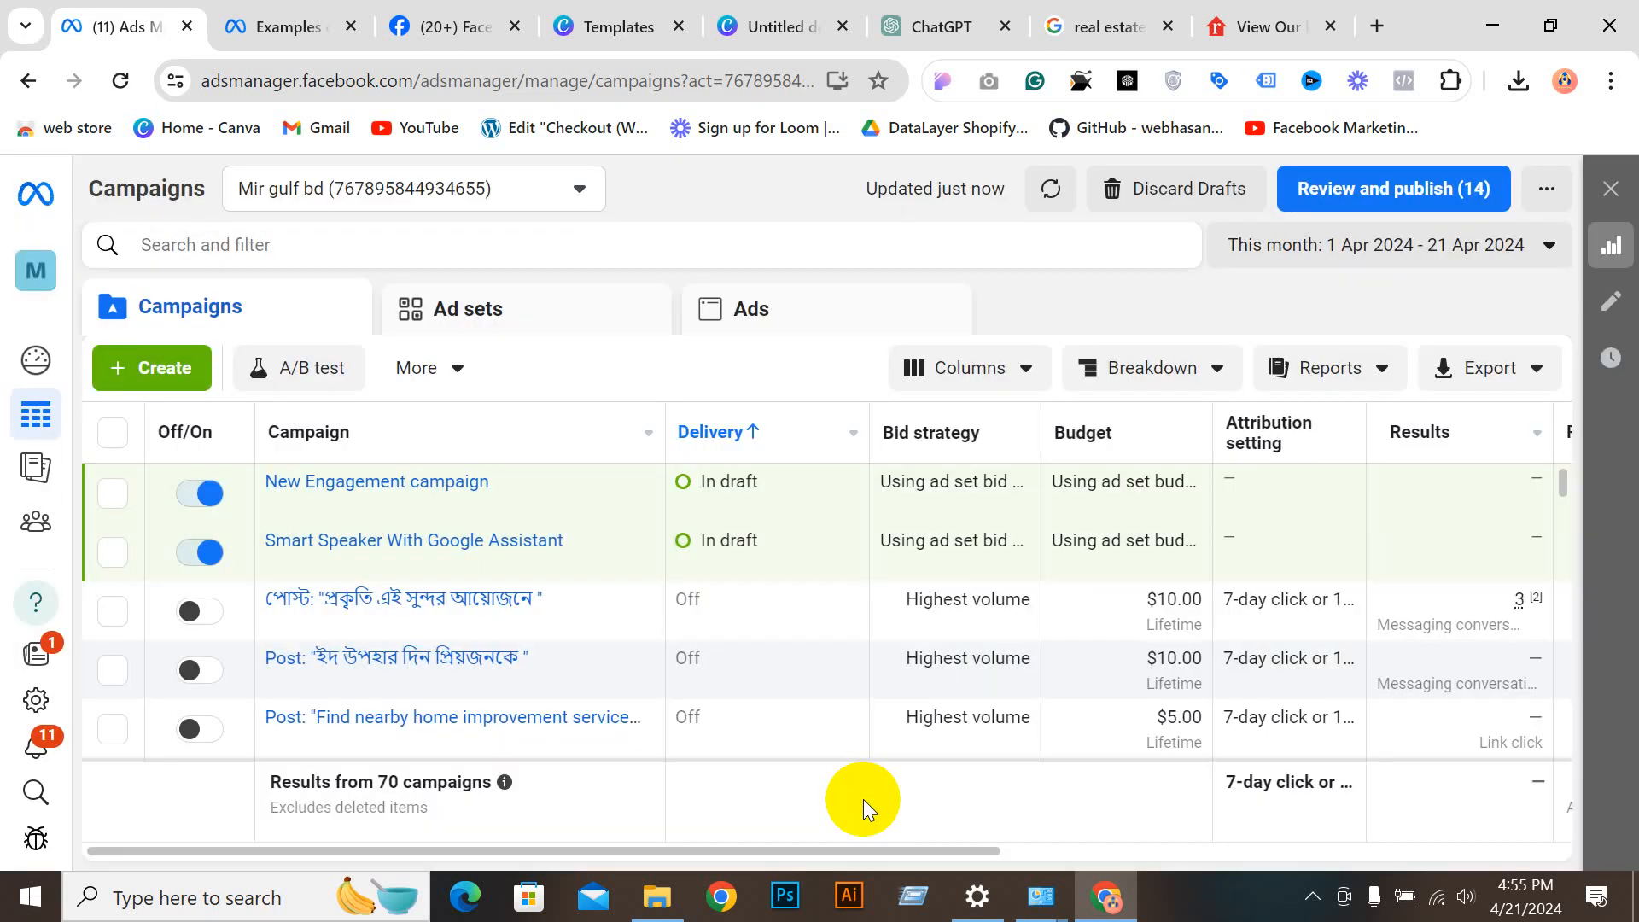
Step: Create a new campaign with the App promotion objective, using the manual app promotion campaign setup
{"action": "scroll", "coordinate": [754, 505], "scroll_direction": "down", "scroll_amount": 3}
{"action": "scroll", "coordinate": [419, 547], "scroll_direction": "up", "scroll_amount": 3}
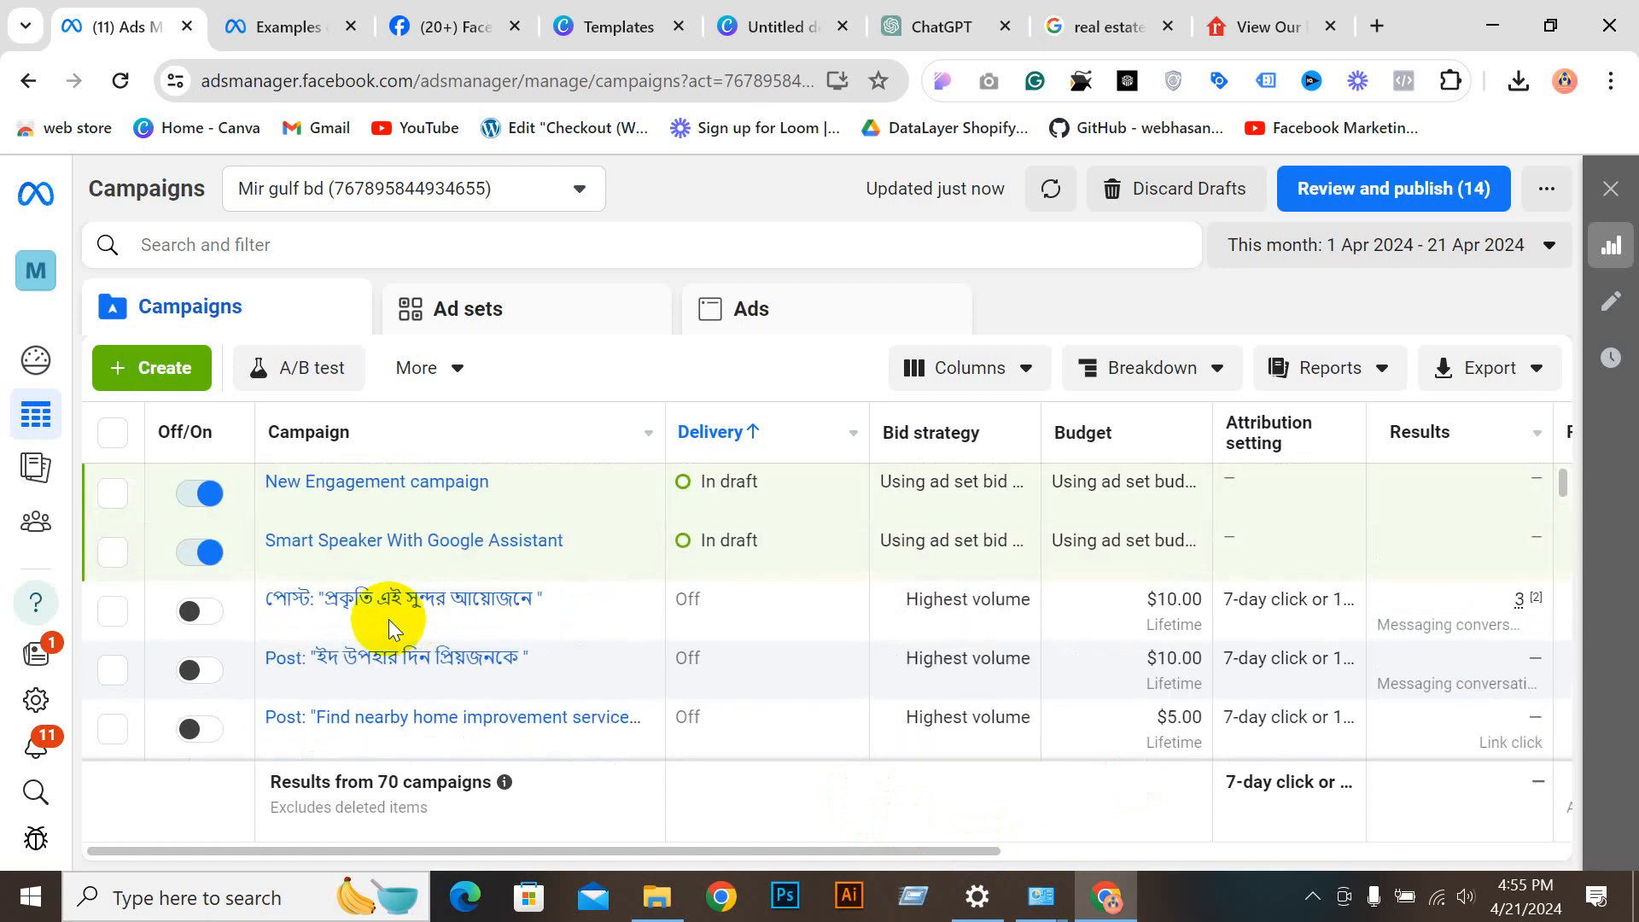
{"action": "left_click", "coordinate": [175, 372]}
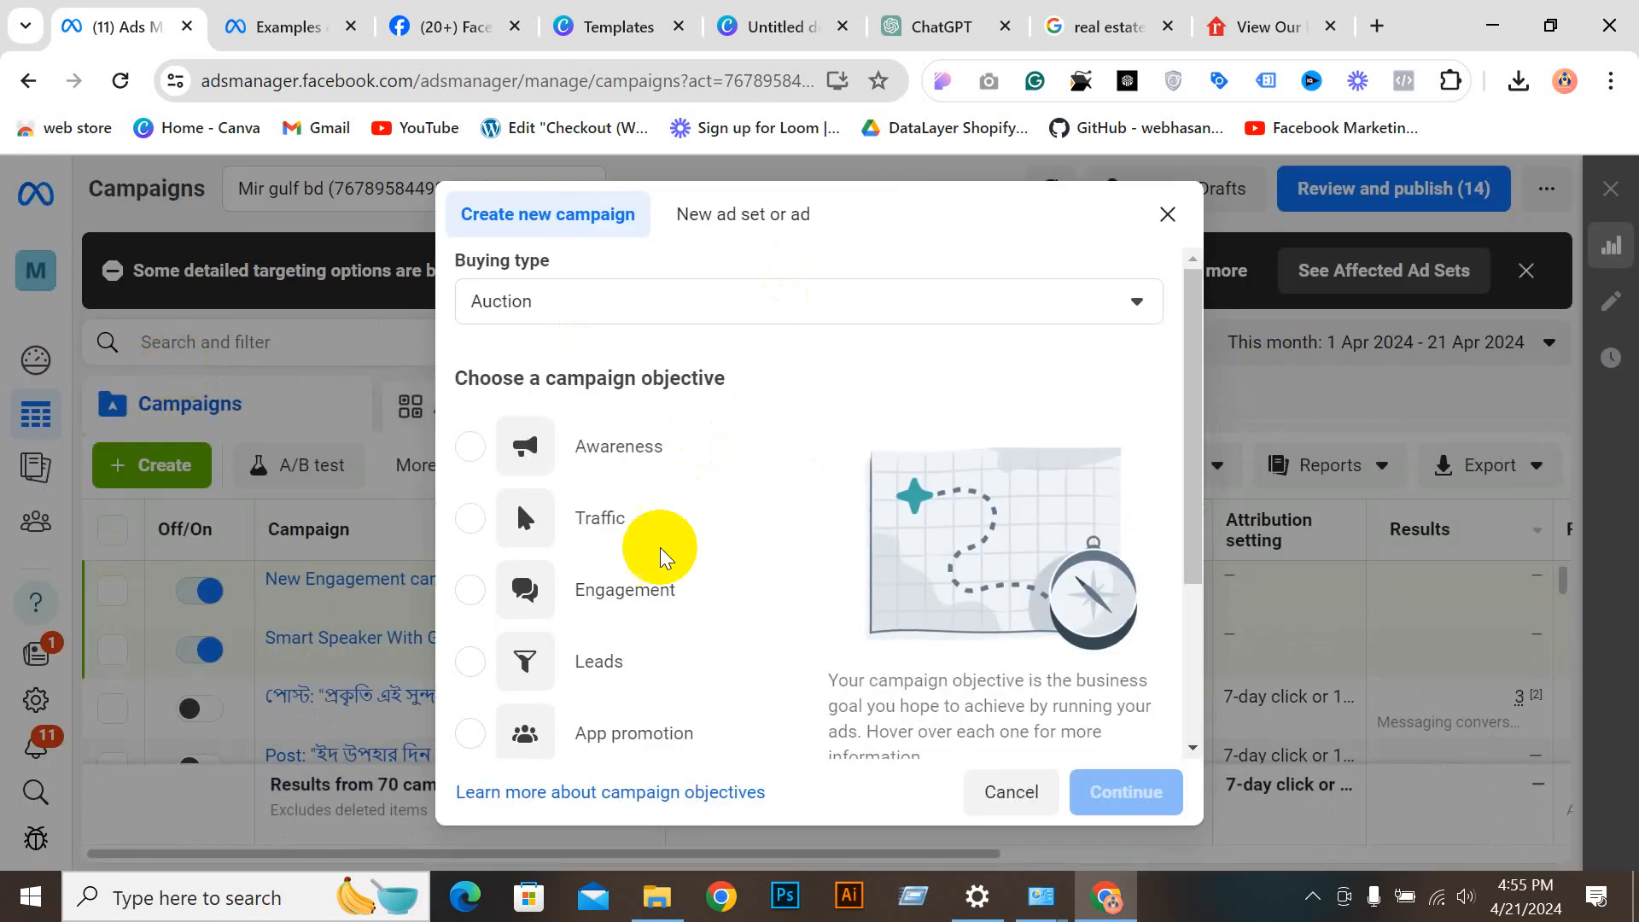
{"action": "scroll", "coordinate": [564, 632], "scroll_direction": "down", "scroll_amount": 3}
{"action": "left_click", "coordinate": [524, 491]}
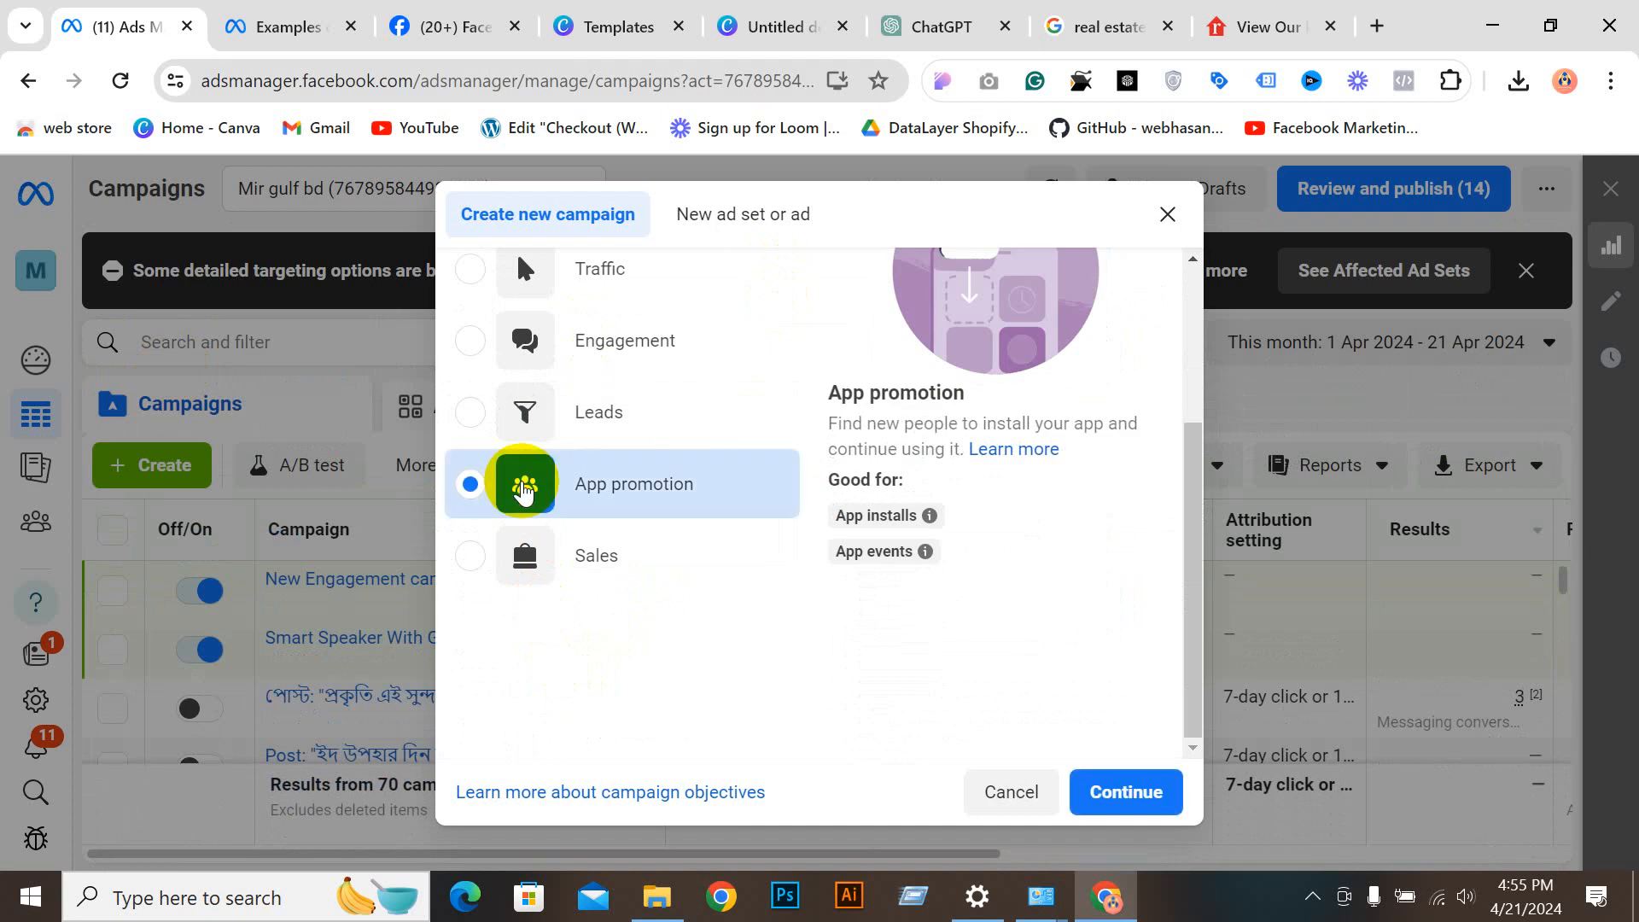
{"action": "left_click", "coordinate": [1129, 781]}
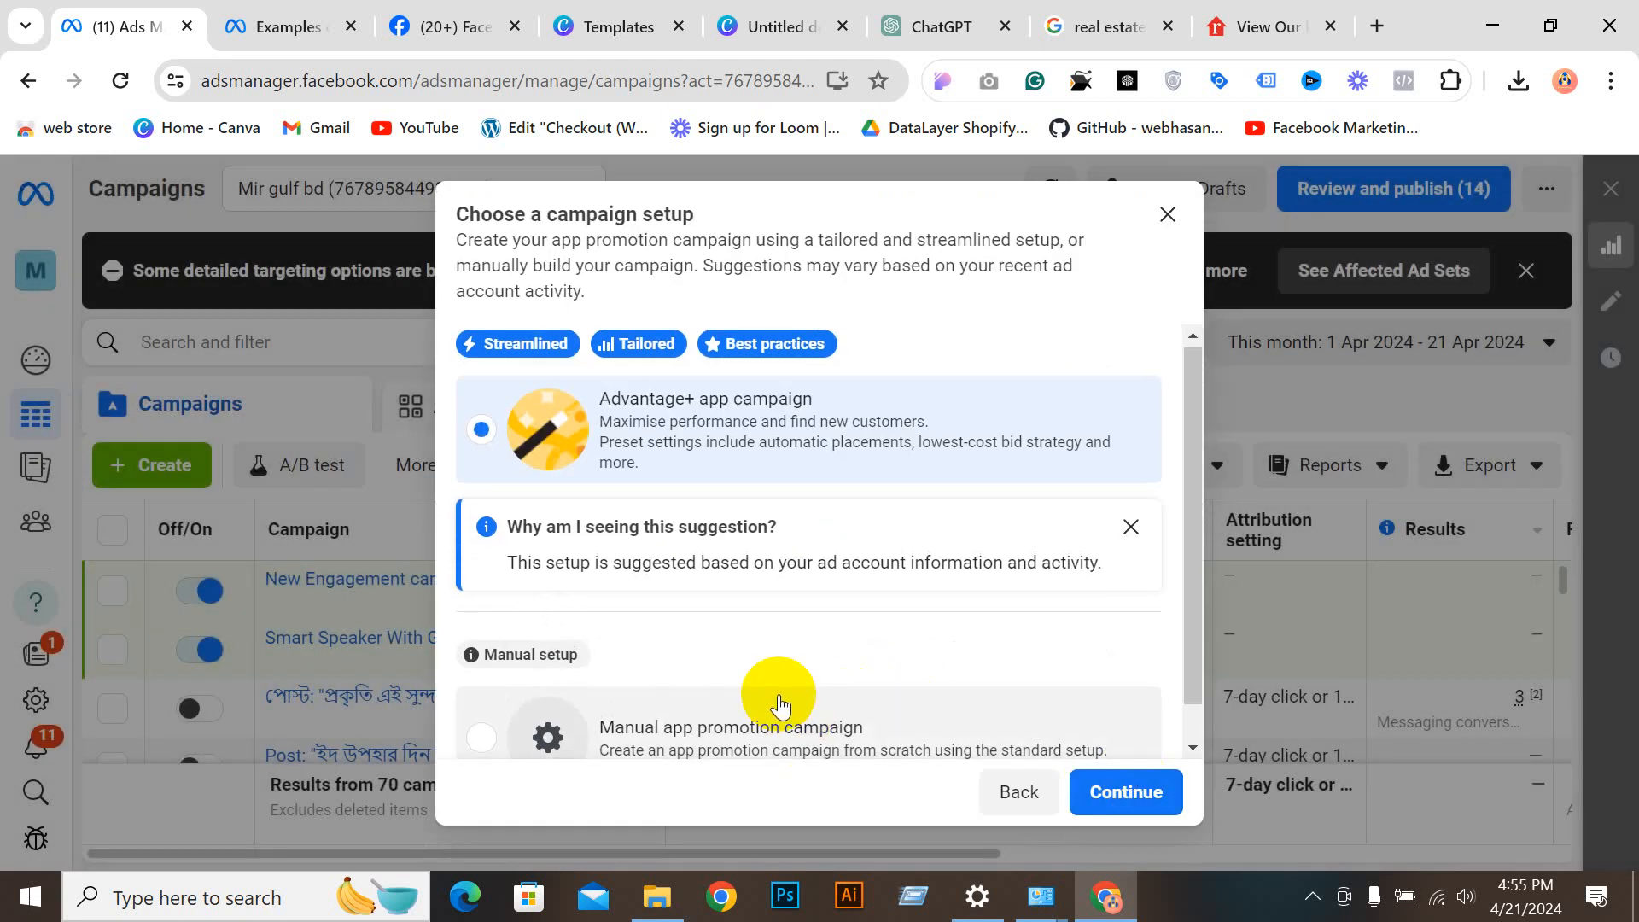
{"action": "scroll", "coordinate": [760, 683], "scroll_direction": "down", "scroll_amount": 1}
{"action": "left_click", "coordinate": [756, 683]}
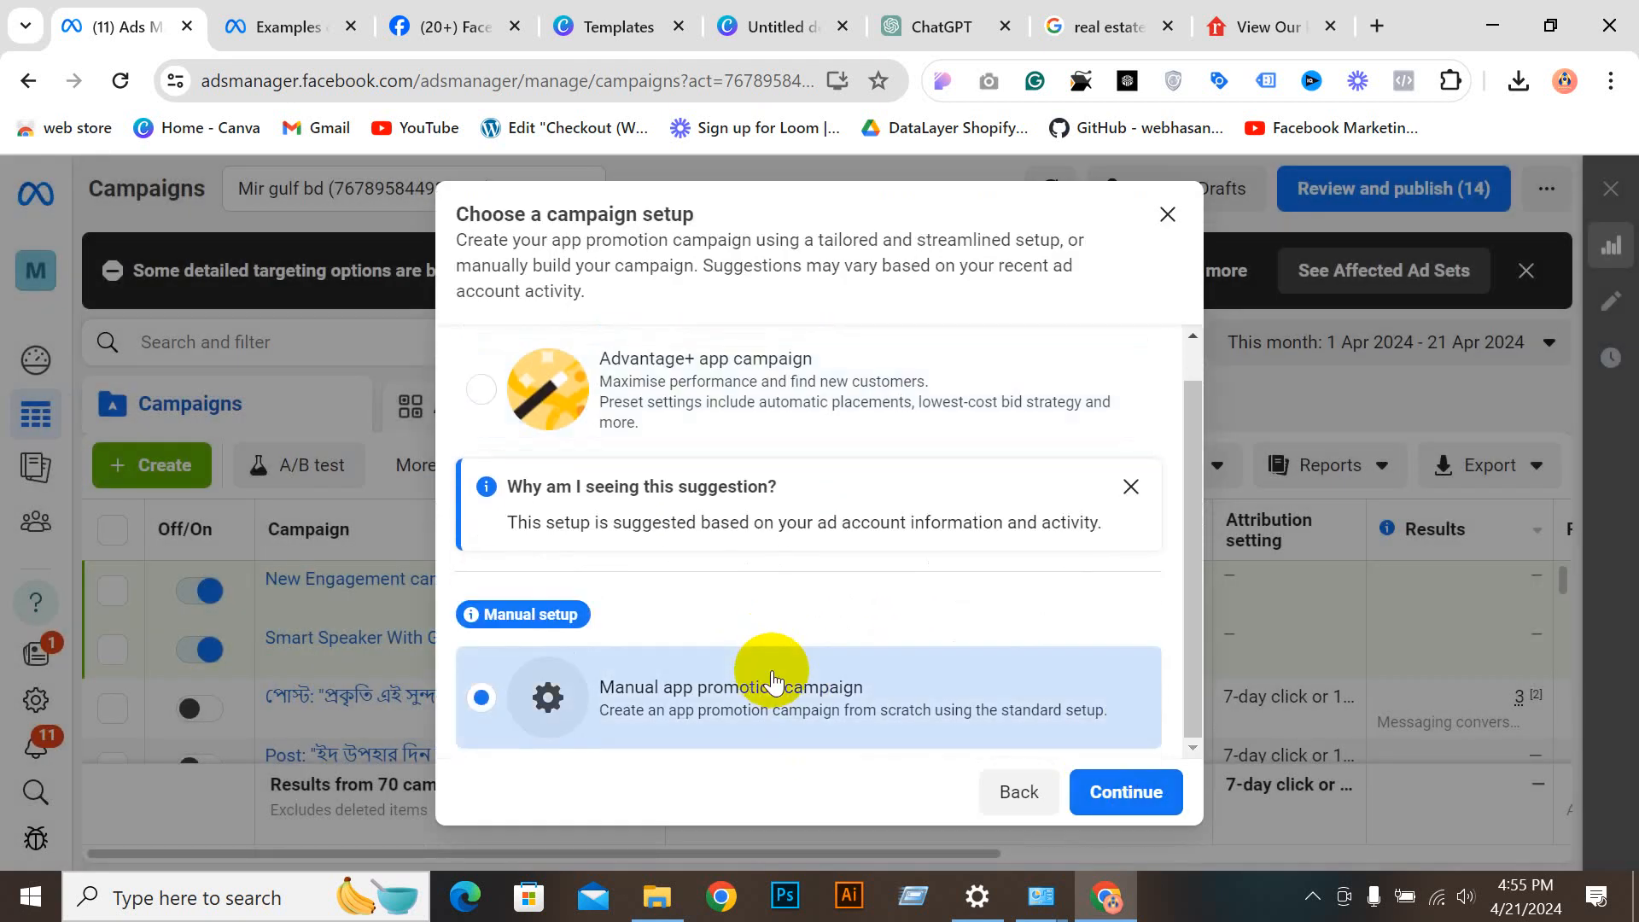
{"action": "left_click", "coordinate": [1184, 799]}
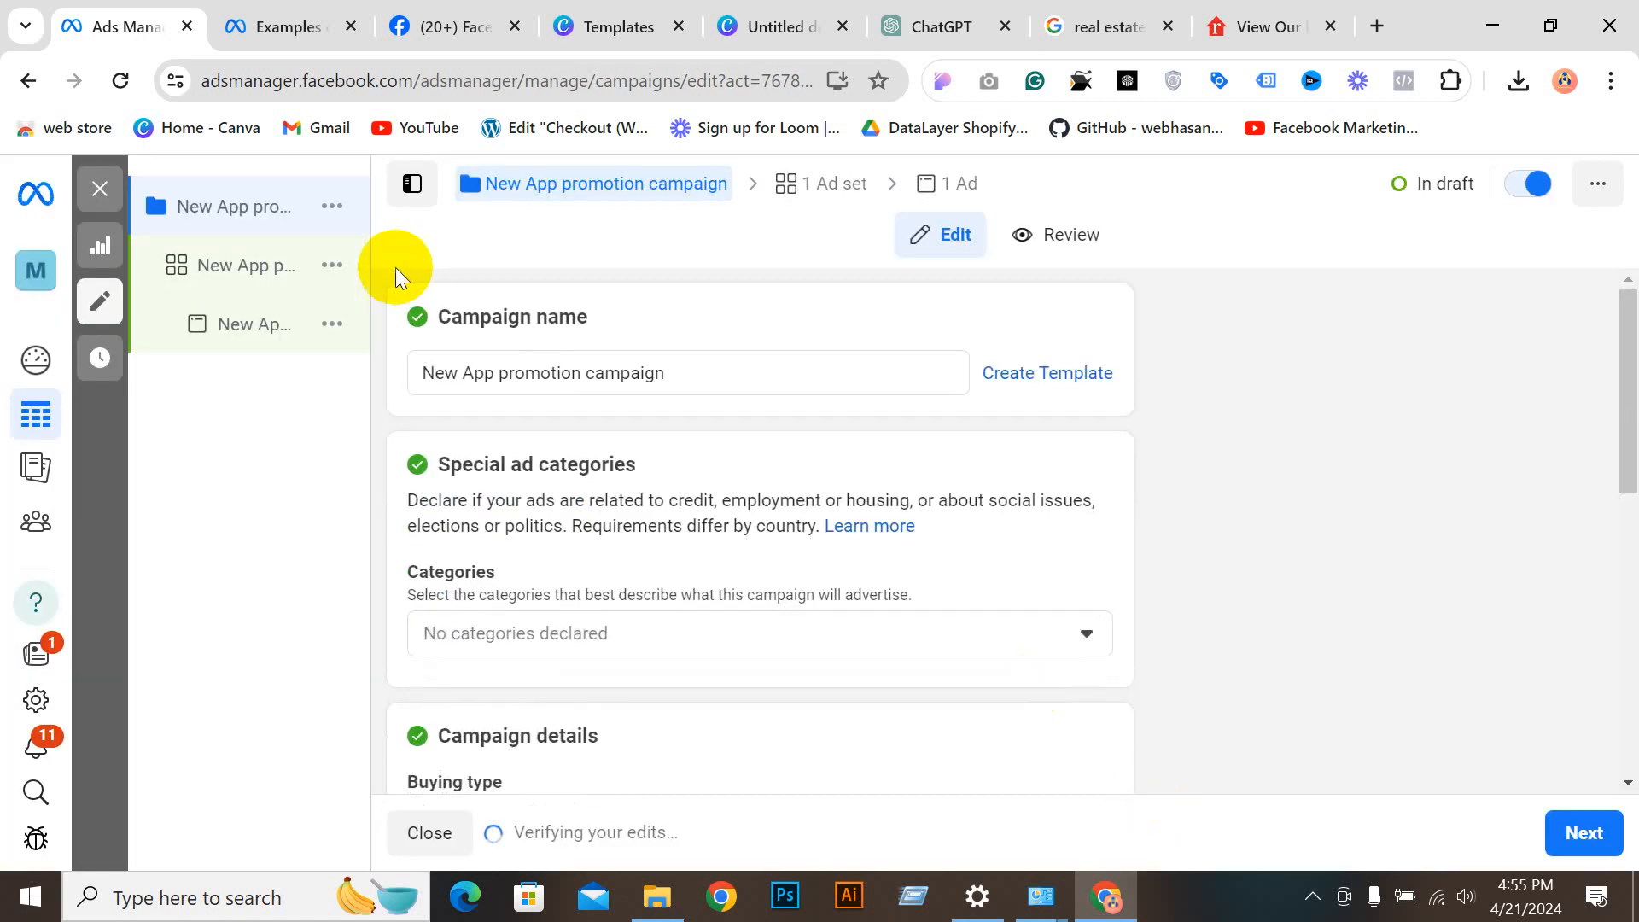
Step: Turn on the iOS 14+ campaign option to see its app field, and switch the option back off
{"action": "left_click_drag", "start_coordinate": [652, 381], "coordinate": [433, 402]}
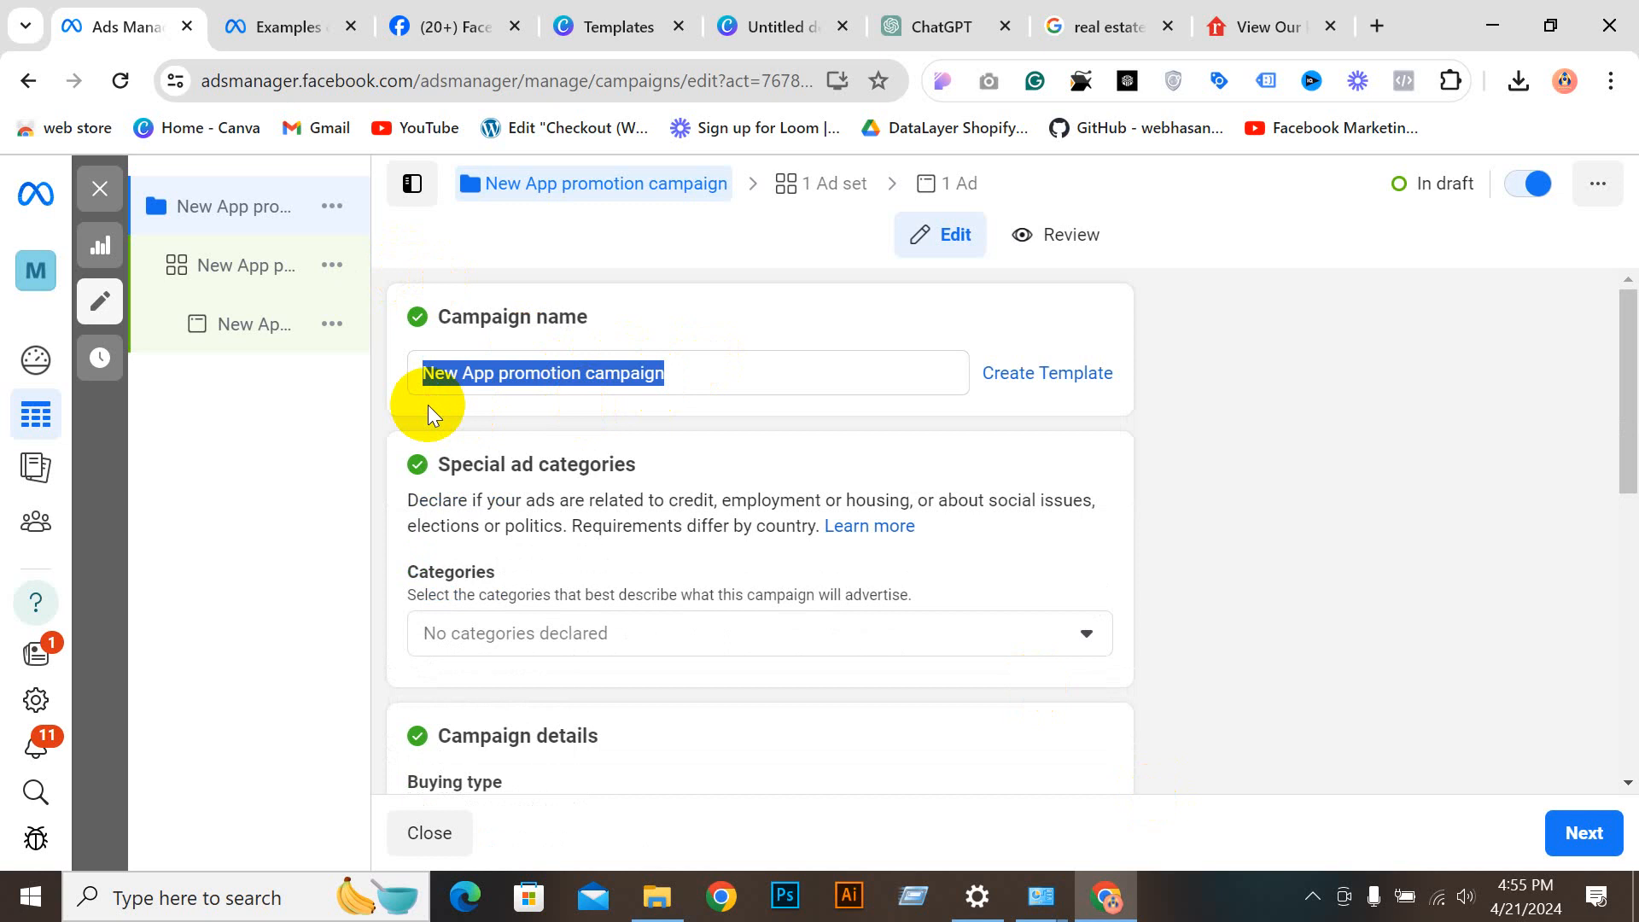
{"action": "left_click", "coordinate": [570, 373]}
{"action": "scroll", "coordinate": [776, 397], "scroll_direction": "down", "scroll_amount": 8}
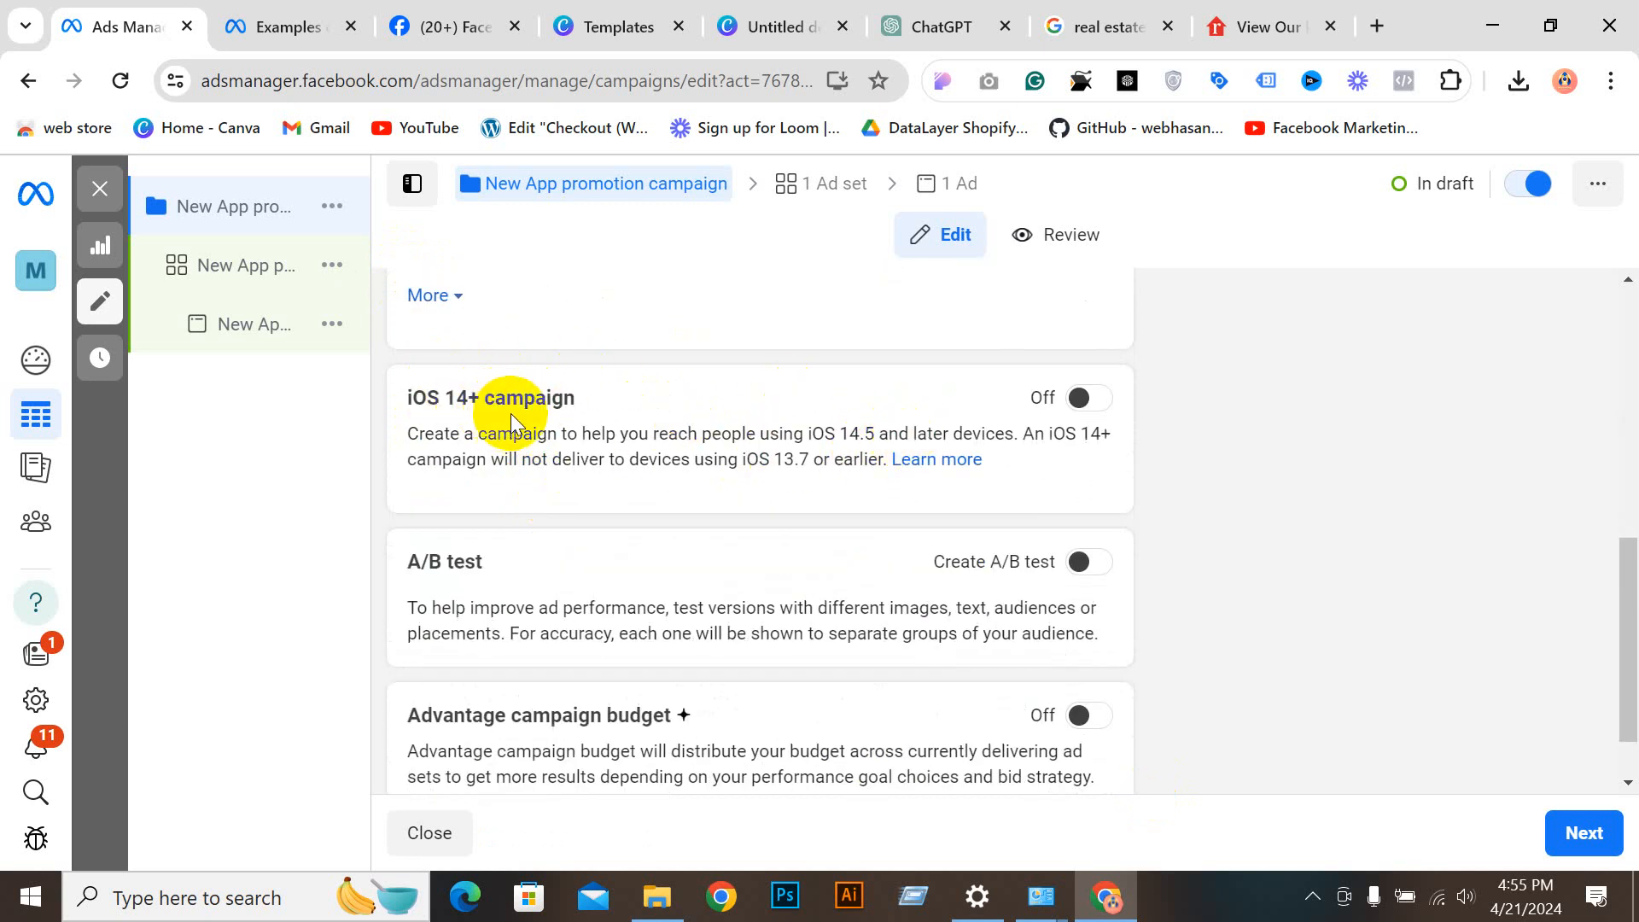
{"action": "left_click", "coordinate": [1086, 398]}
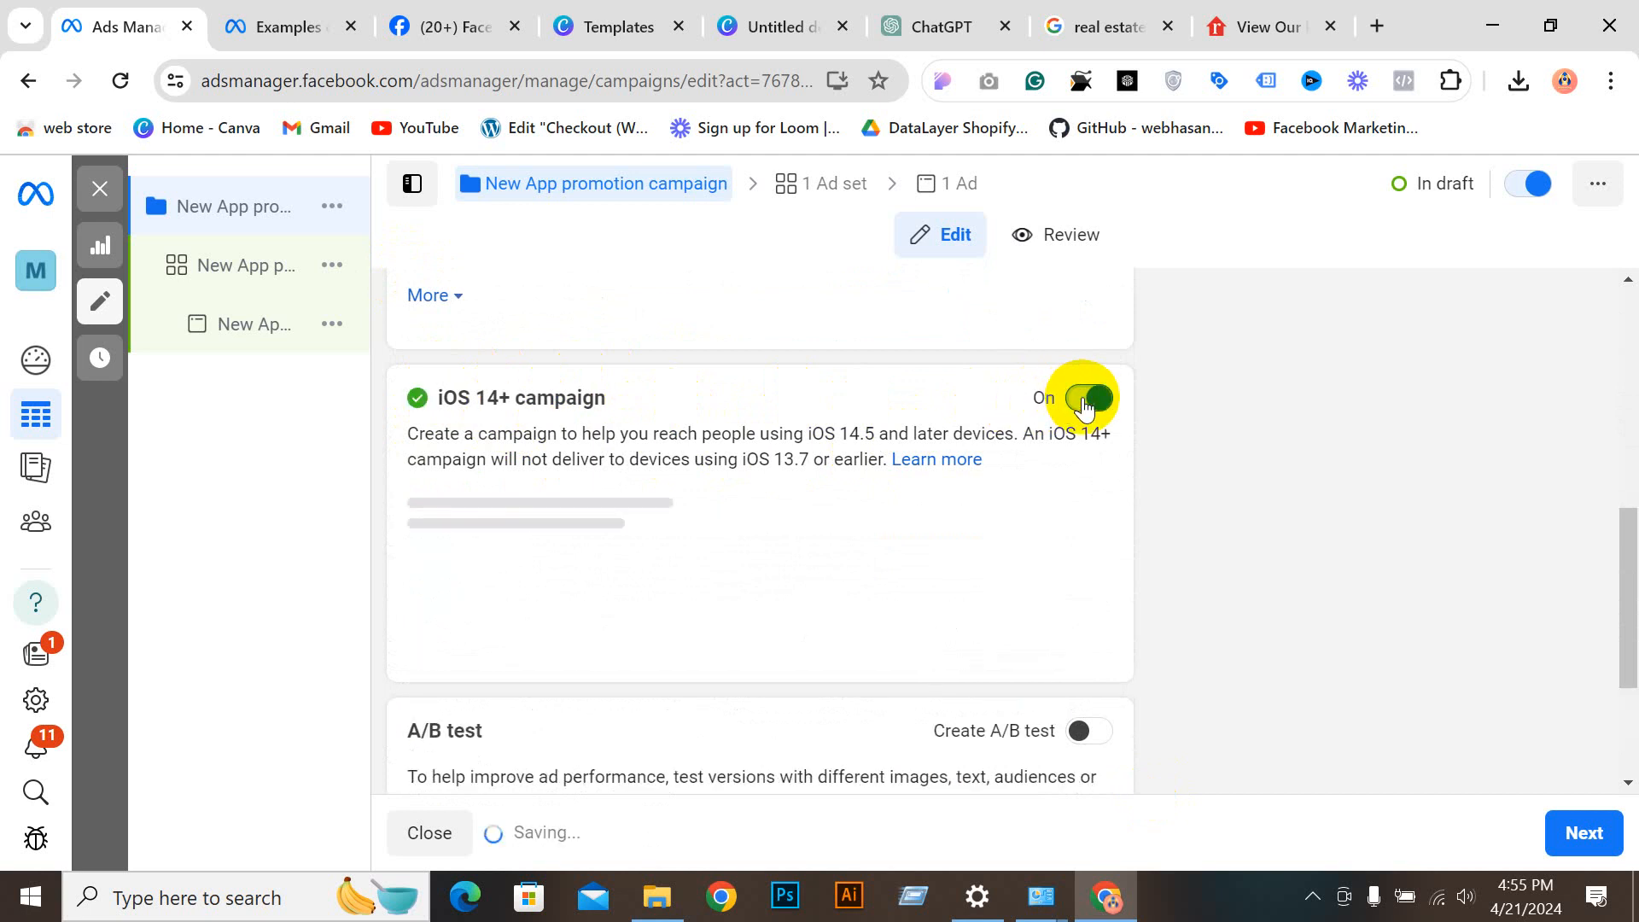
{"action": "left_click", "coordinate": [822, 561]}
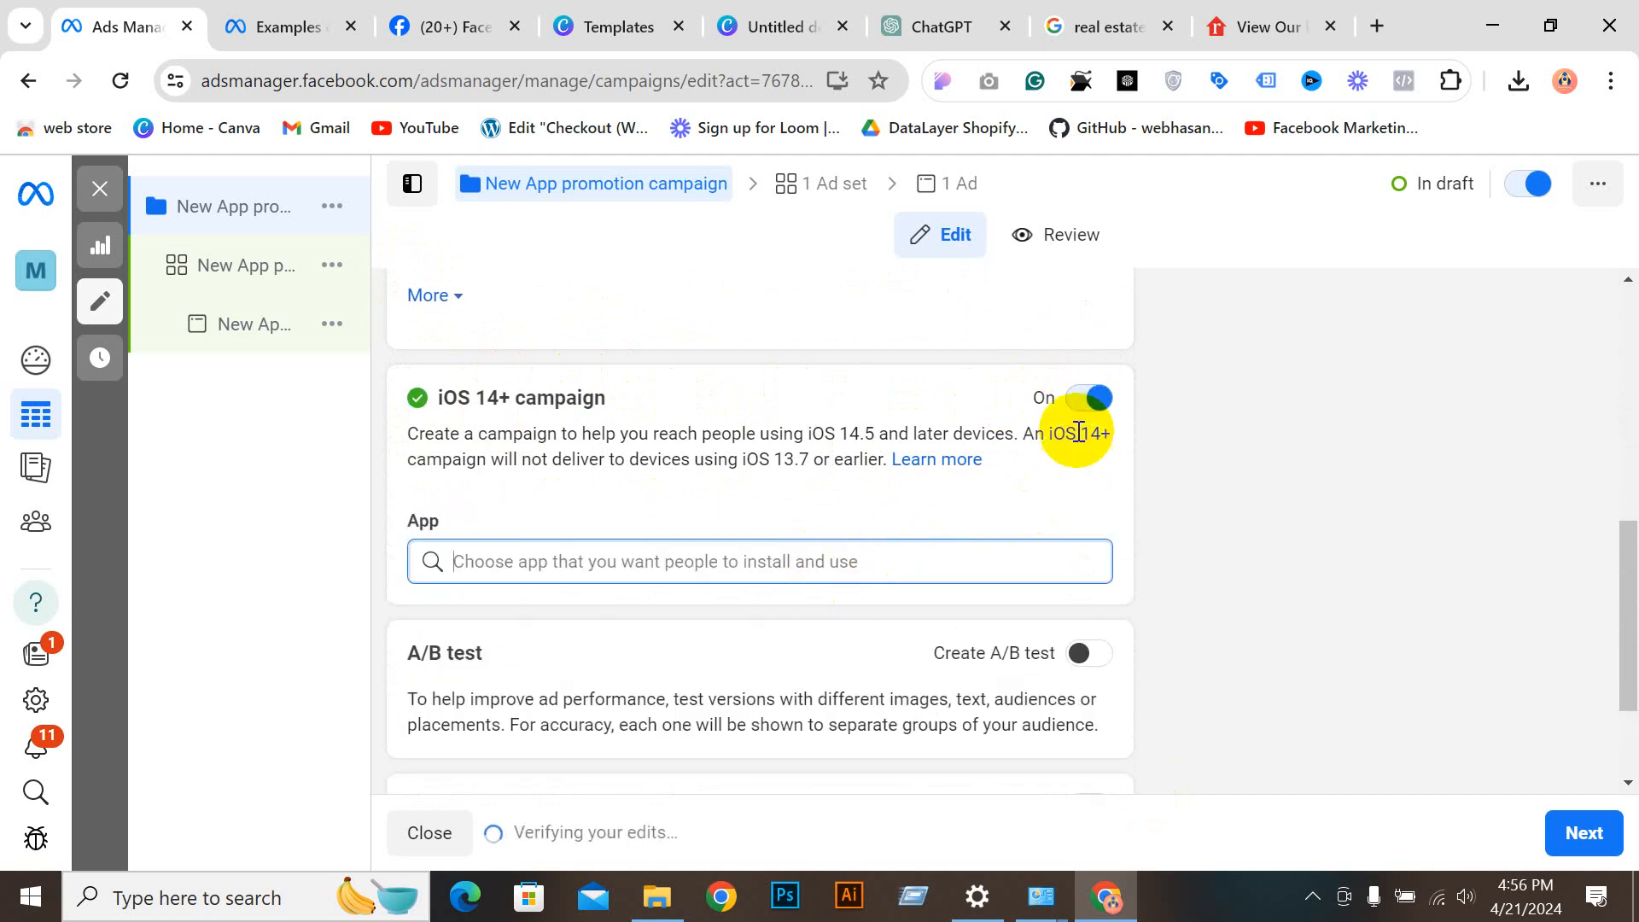
{"action": "left_click", "coordinate": [1090, 400]}
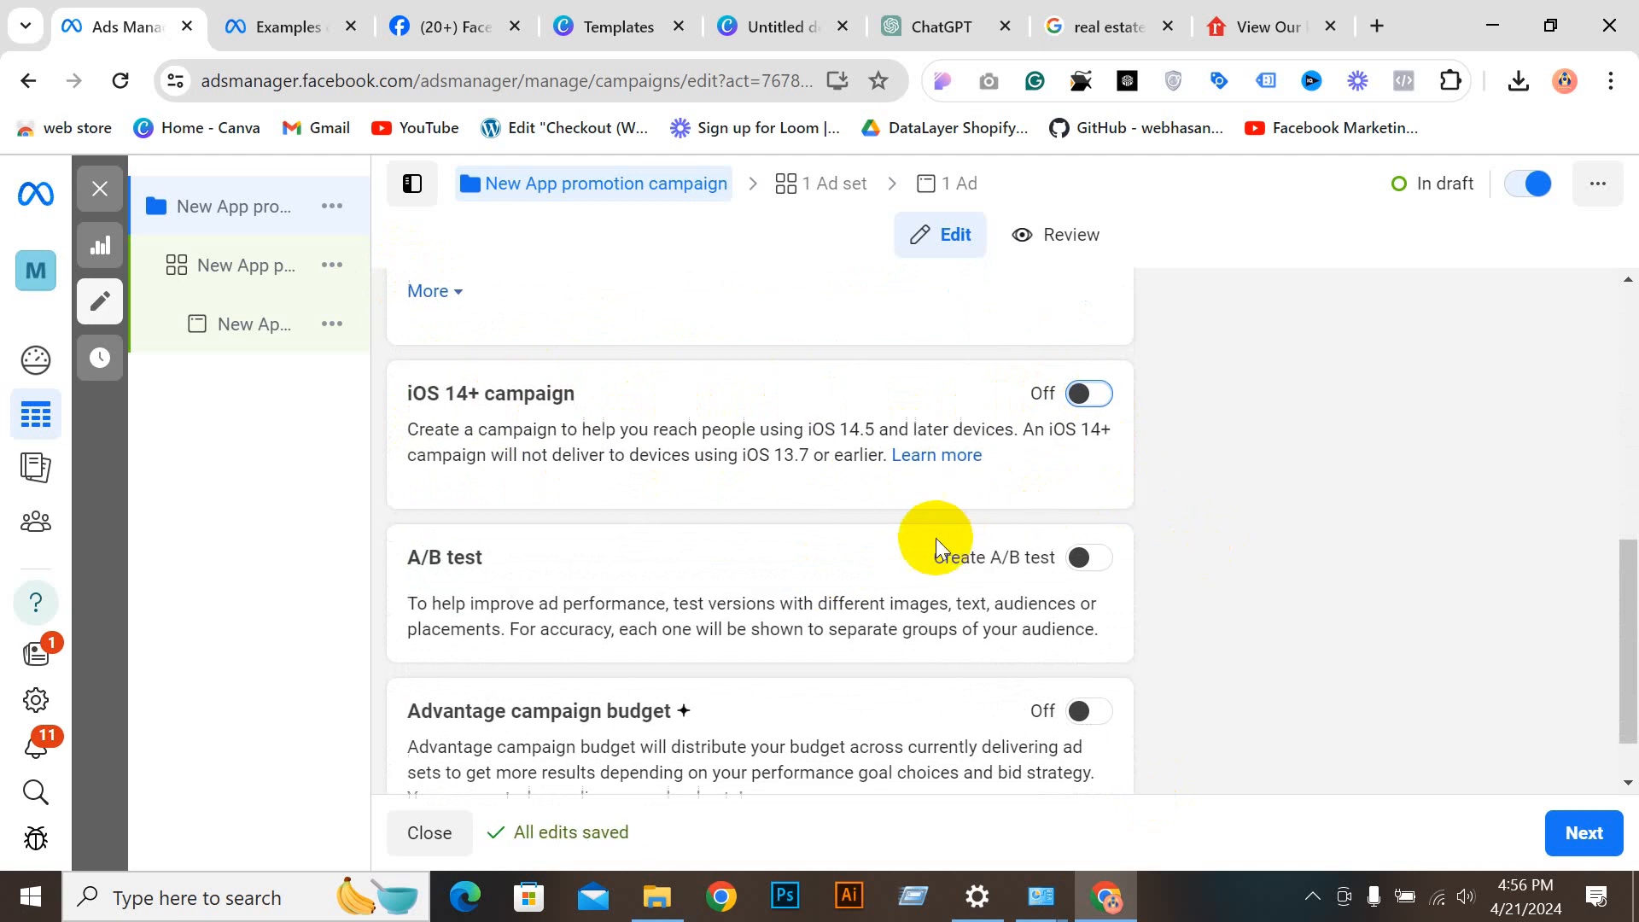
Step: In the new app promotion ad set, choose Google Play as the mobile app store and activate the app name search
{"action": "scroll", "coordinate": [938, 547], "scroll_direction": "down", "scroll_amount": 1}
{"action": "left_click", "coordinate": [188, 271]}
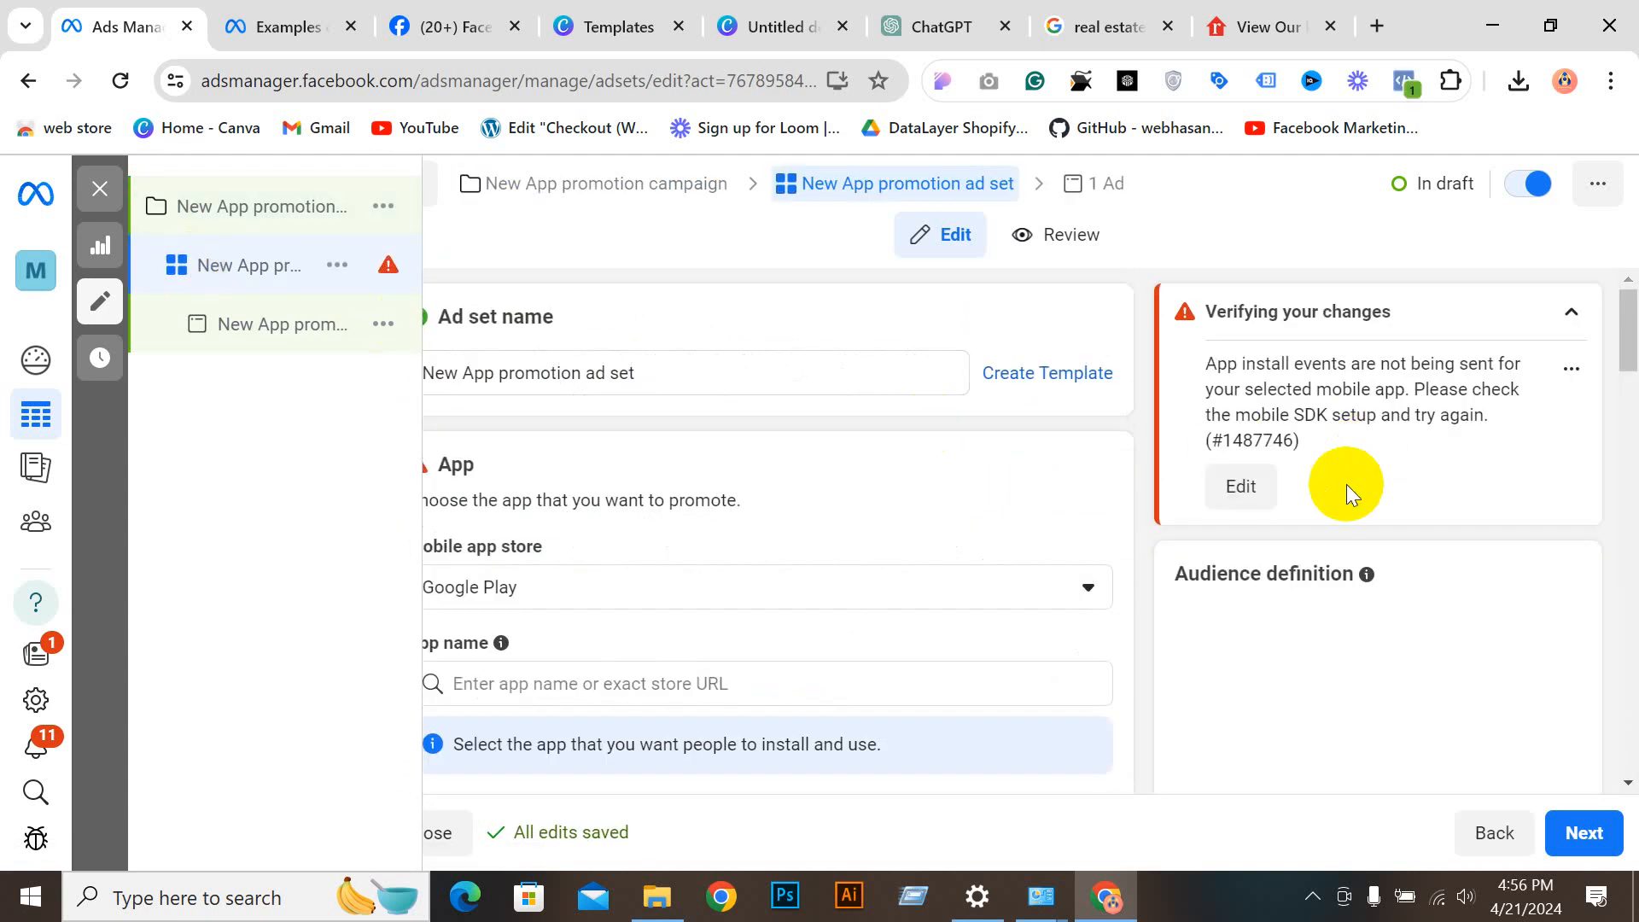
{"action": "left_click", "coordinate": [1249, 487]}
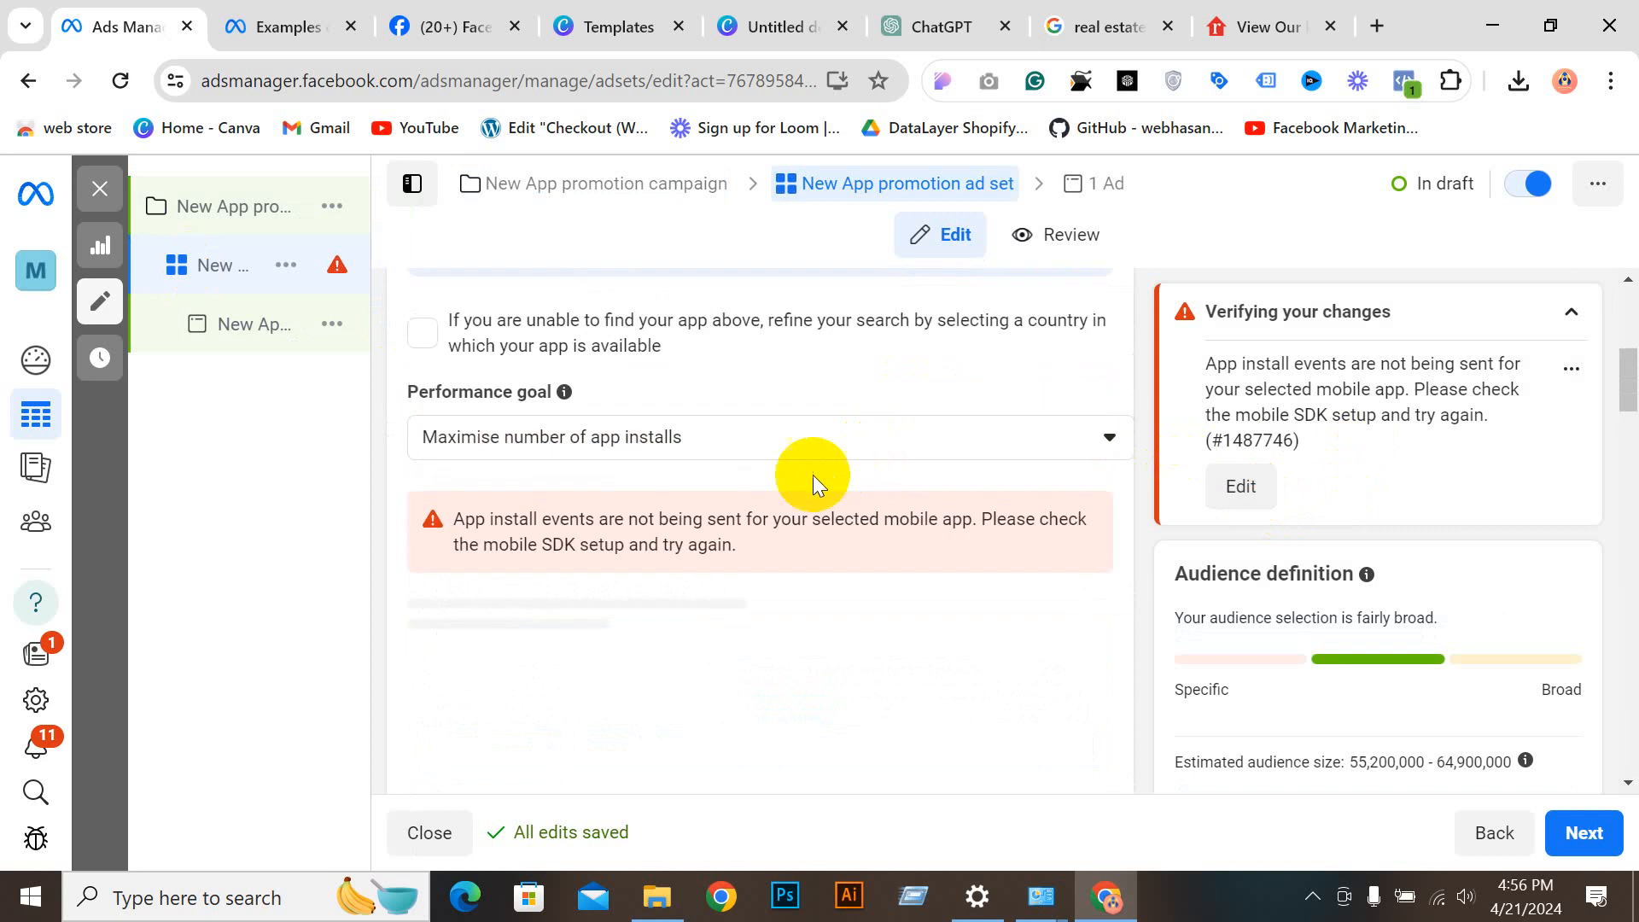
{"action": "scroll", "coordinate": [752, 484], "scroll_direction": "up", "scroll_amount": 3}
{"action": "left_click", "coordinate": [581, 346]}
{"action": "left_click", "coordinate": [578, 338]}
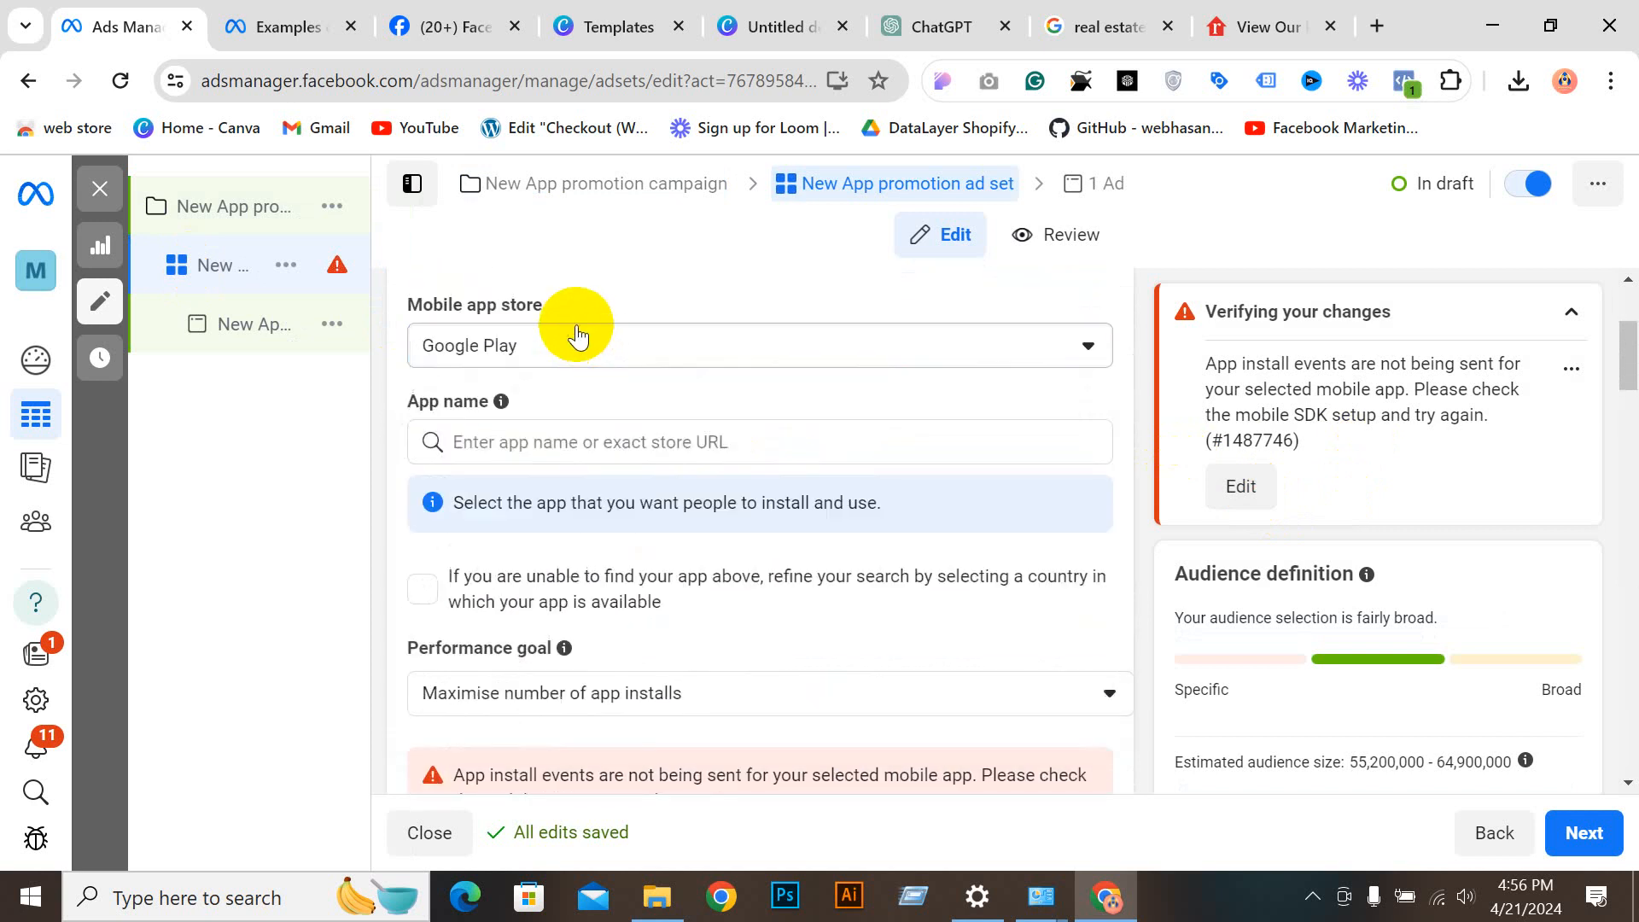
{"action": "left_click", "coordinate": [528, 358]}
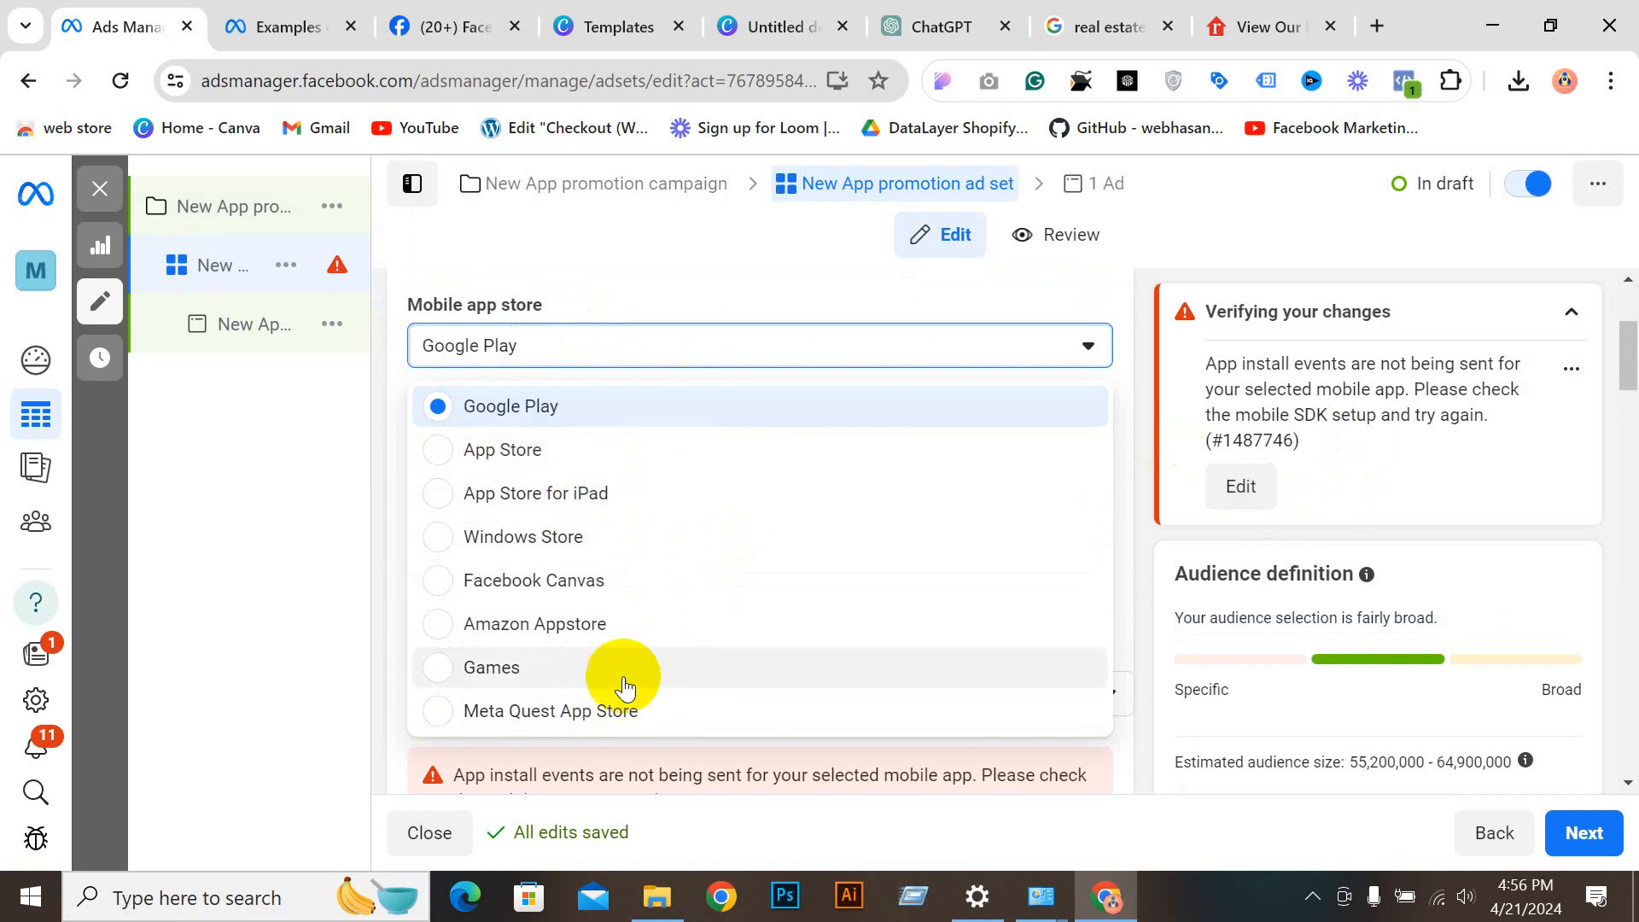
{"action": "left_click", "coordinate": [563, 406]}
{"action": "left_click", "coordinate": [608, 437]}
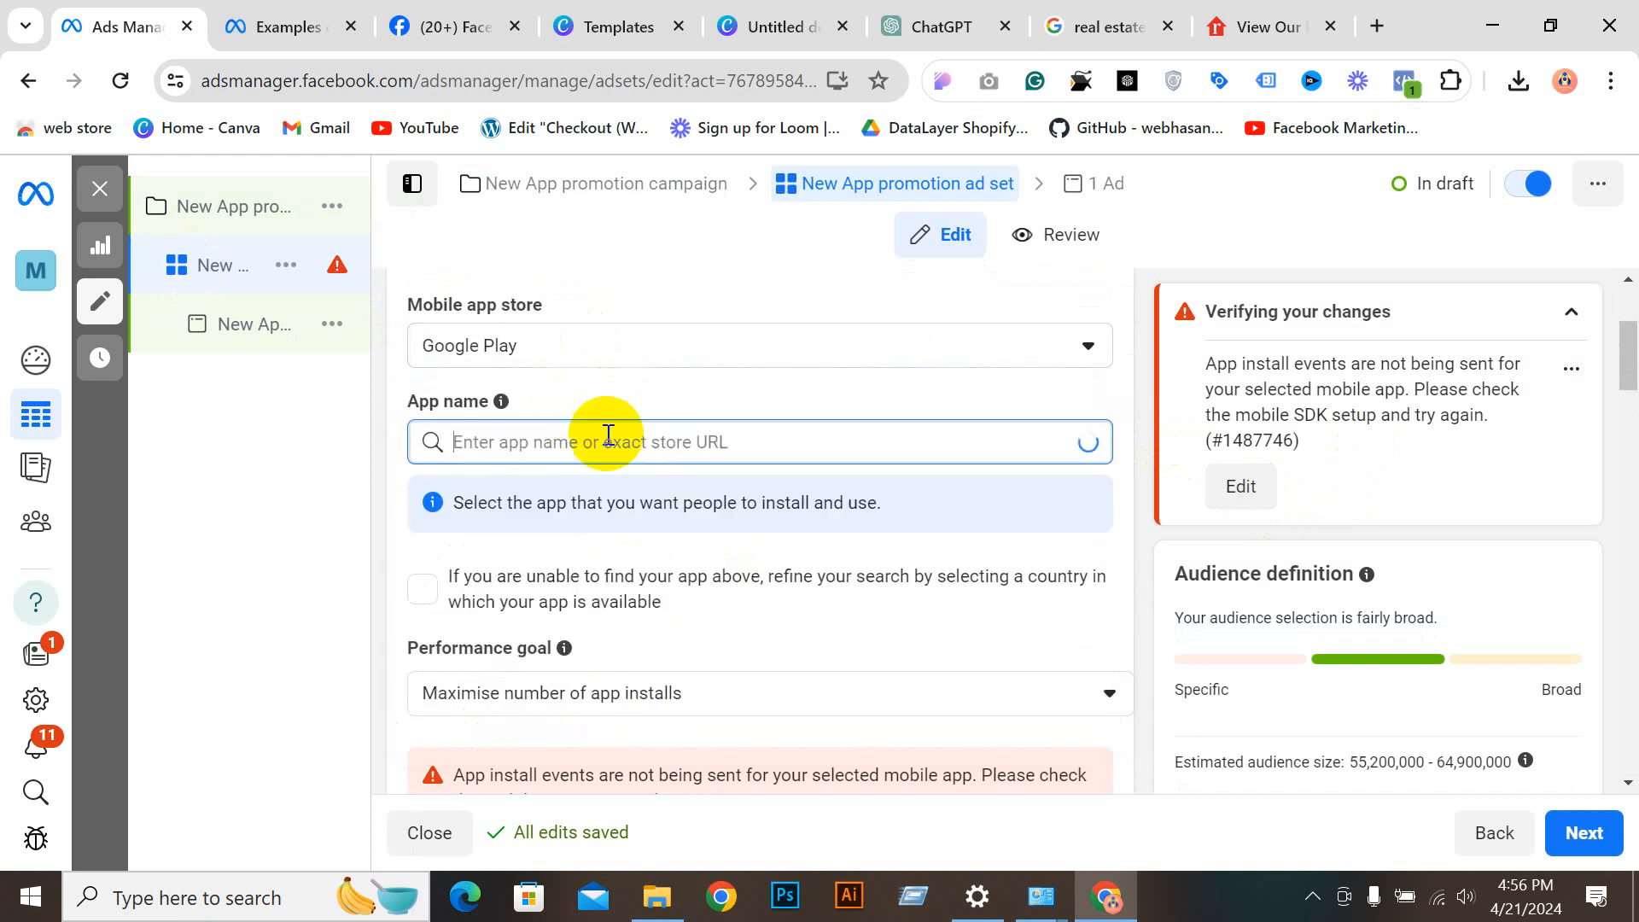
Step: Replace the realtor.com privacy page with a Google search for "google play" and open the Android Apps on Google Play site
{"action": "left_click", "coordinate": [1241, 34]}
{"action": "left_click", "coordinate": [531, 80]}
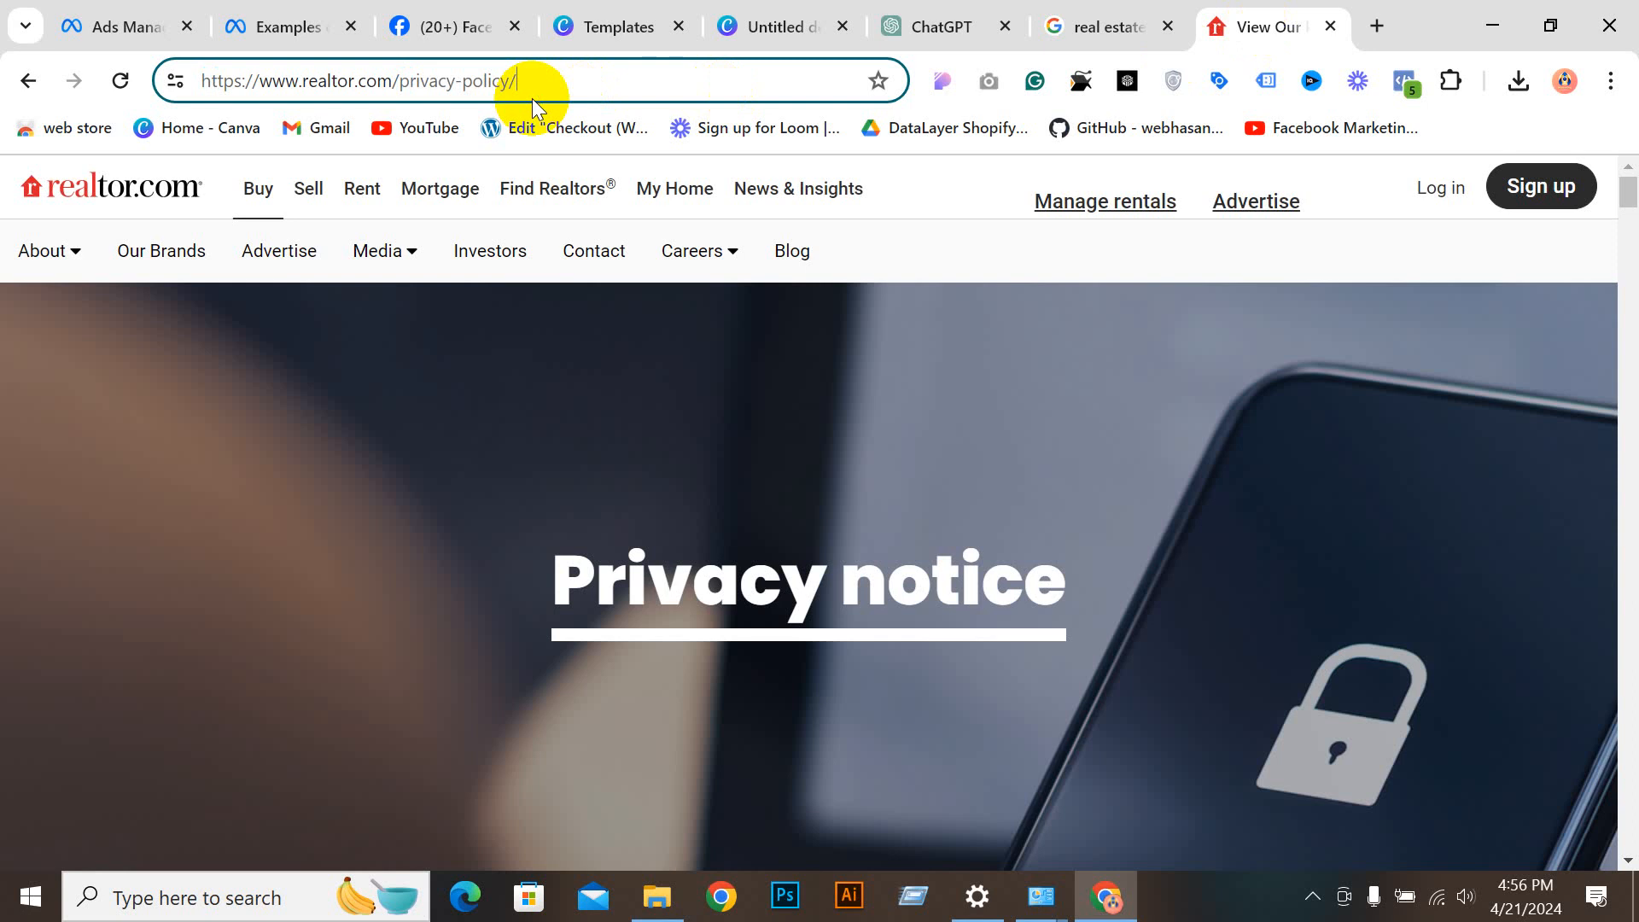
{"action": "type", "text": "GOO"}
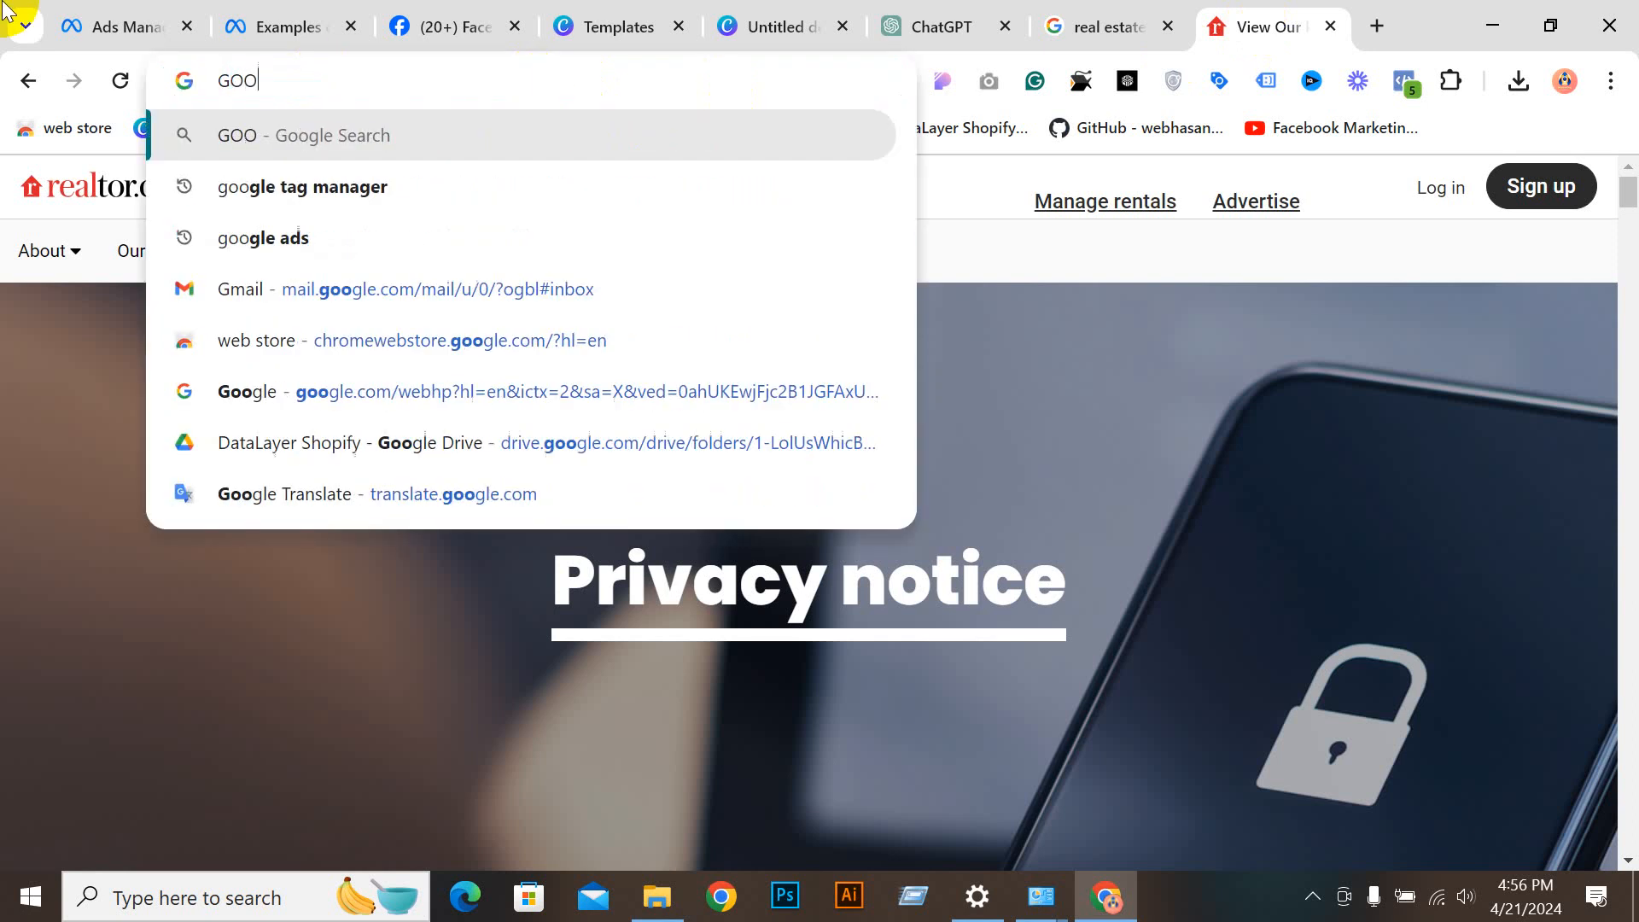
{"action": "type", "text": "GLE PL"}
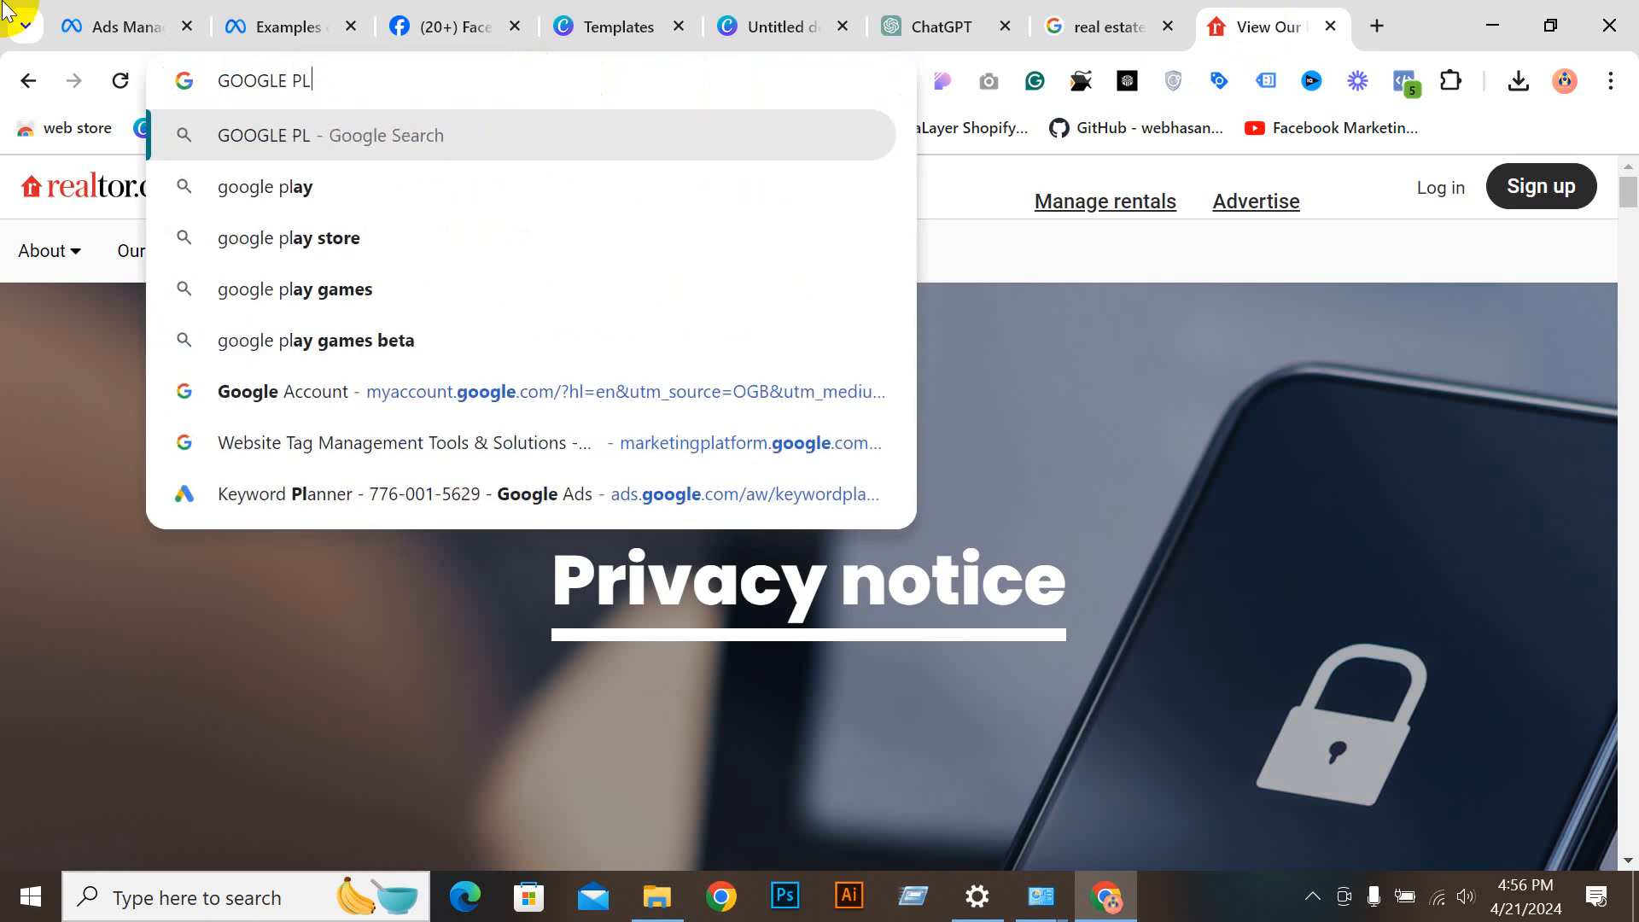
{"action": "key", "text": "Down"}
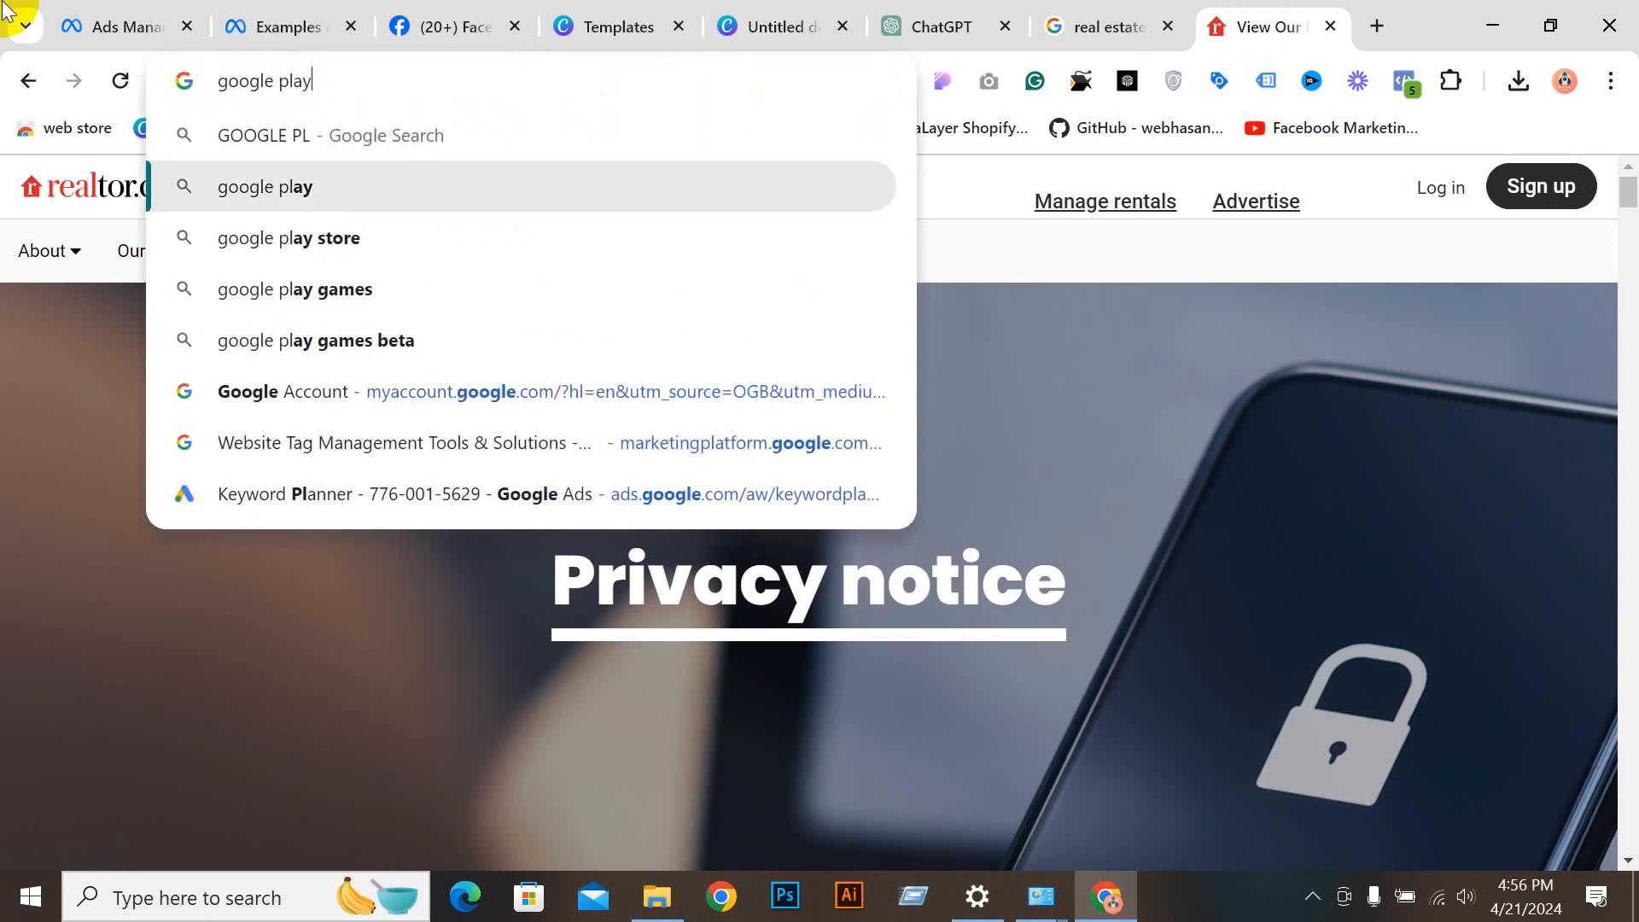
{"action": "key", "text": "Return"}
{"action": "left_click", "coordinate": [399, 476]}
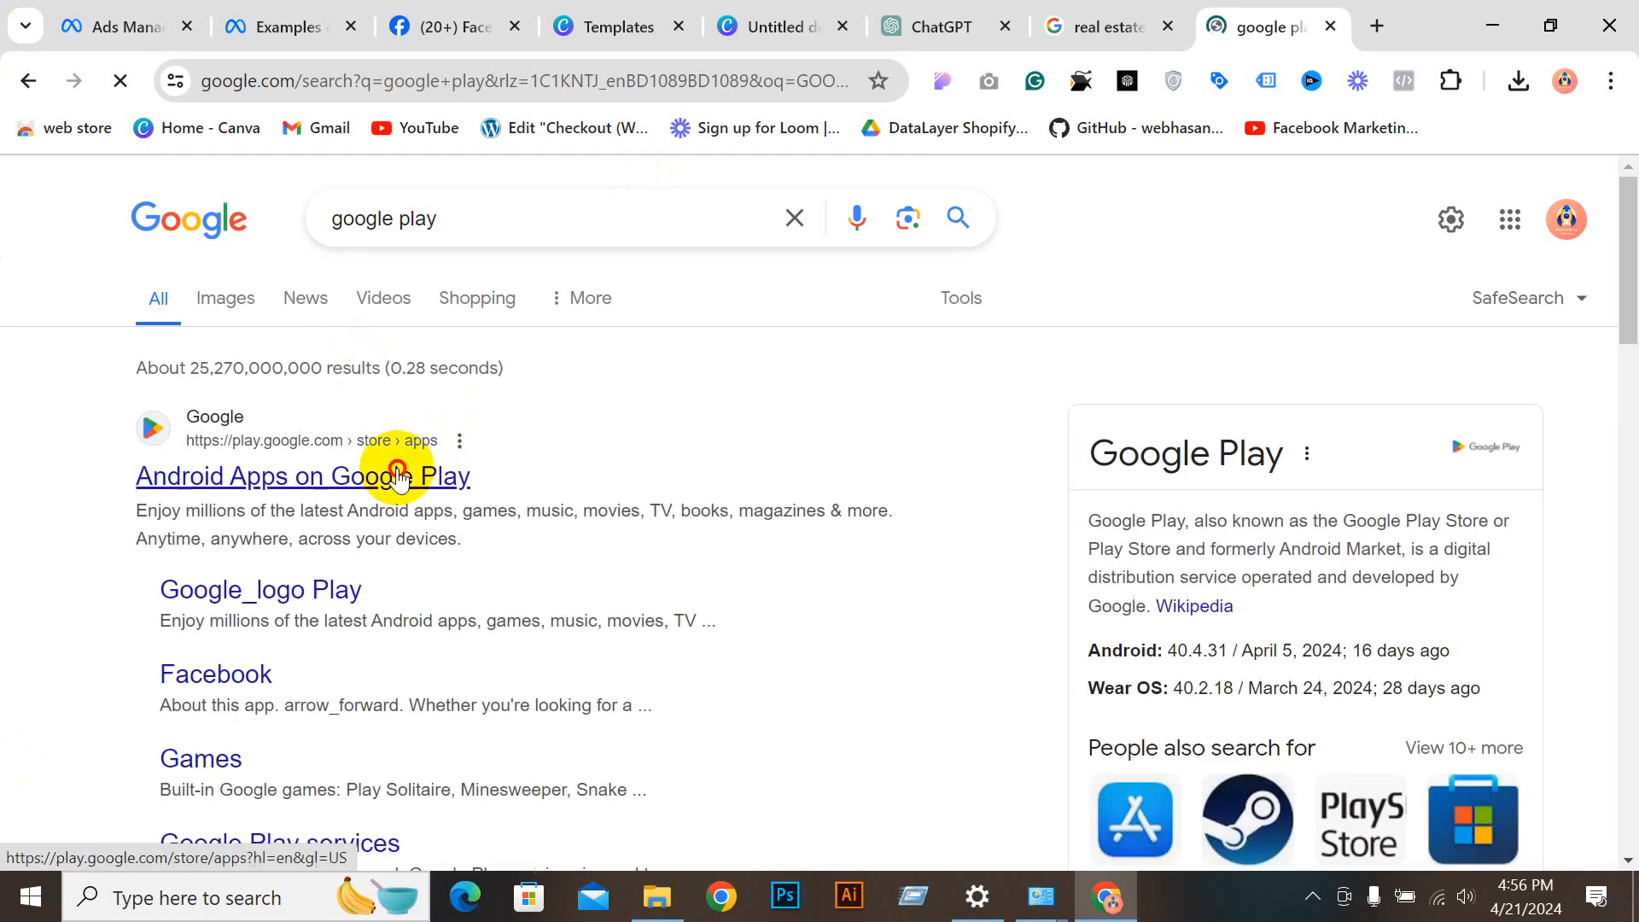
Step: Open the BabyBus TV:Kids Videos & Games page from the Watch TV & movies section and copy its store URL
{"action": "scroll", "coordinate": [1058, 500], "scroll_direction": "down", "scroll_amount": 6}
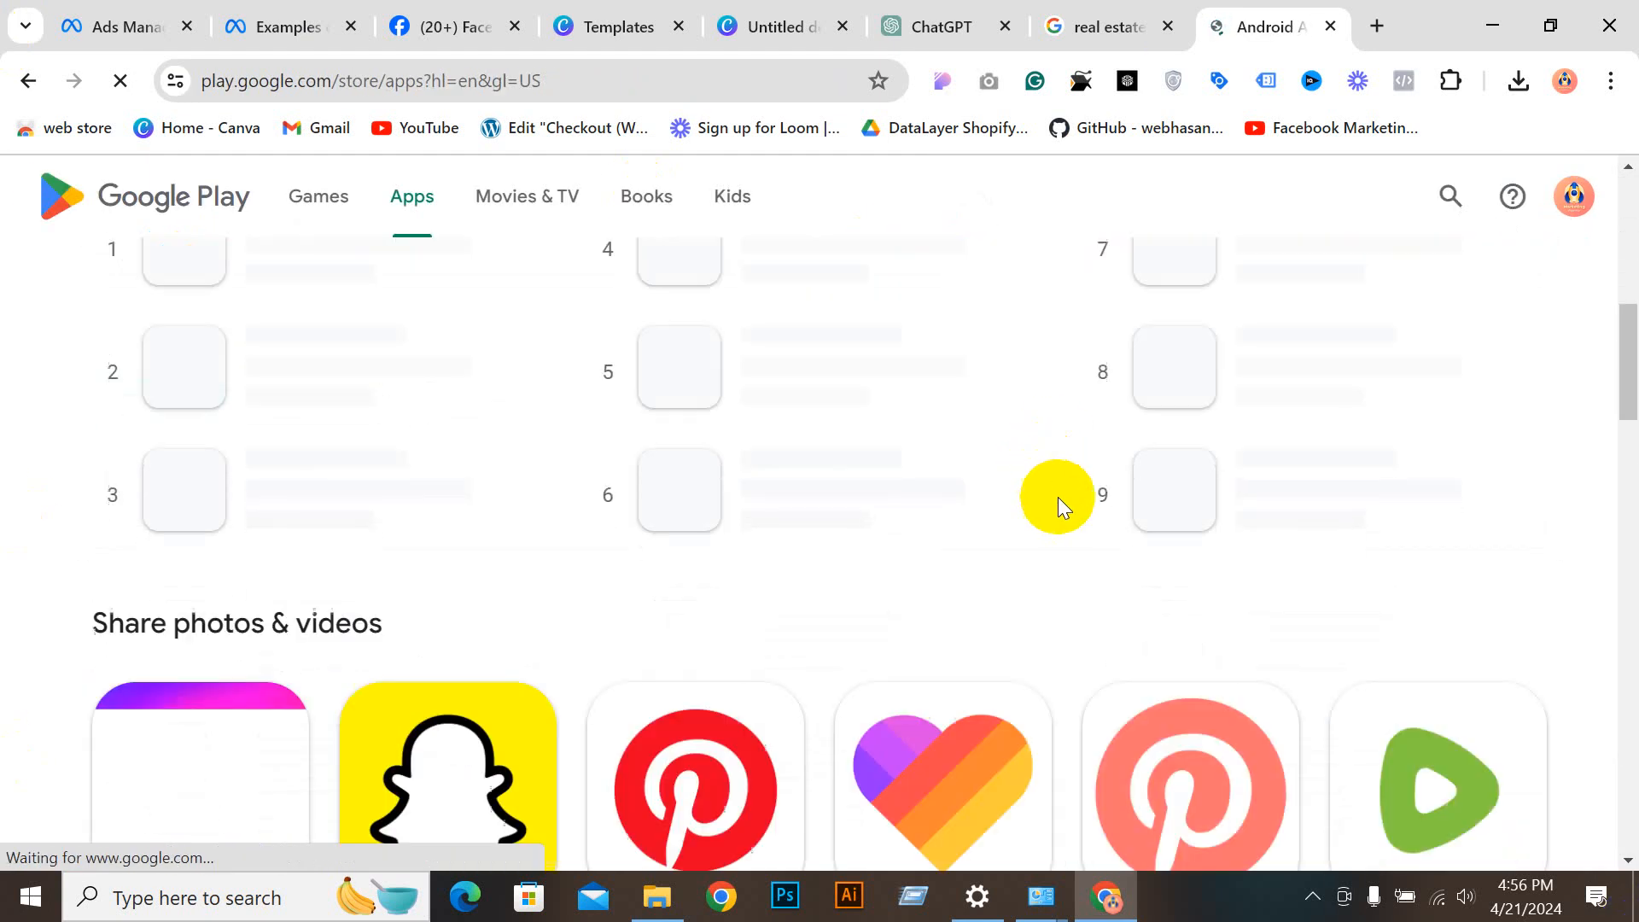
{"action": "scroll", "coordinate": [1027, 555], "scroll_direction": "down", "scroll_amount": 7}
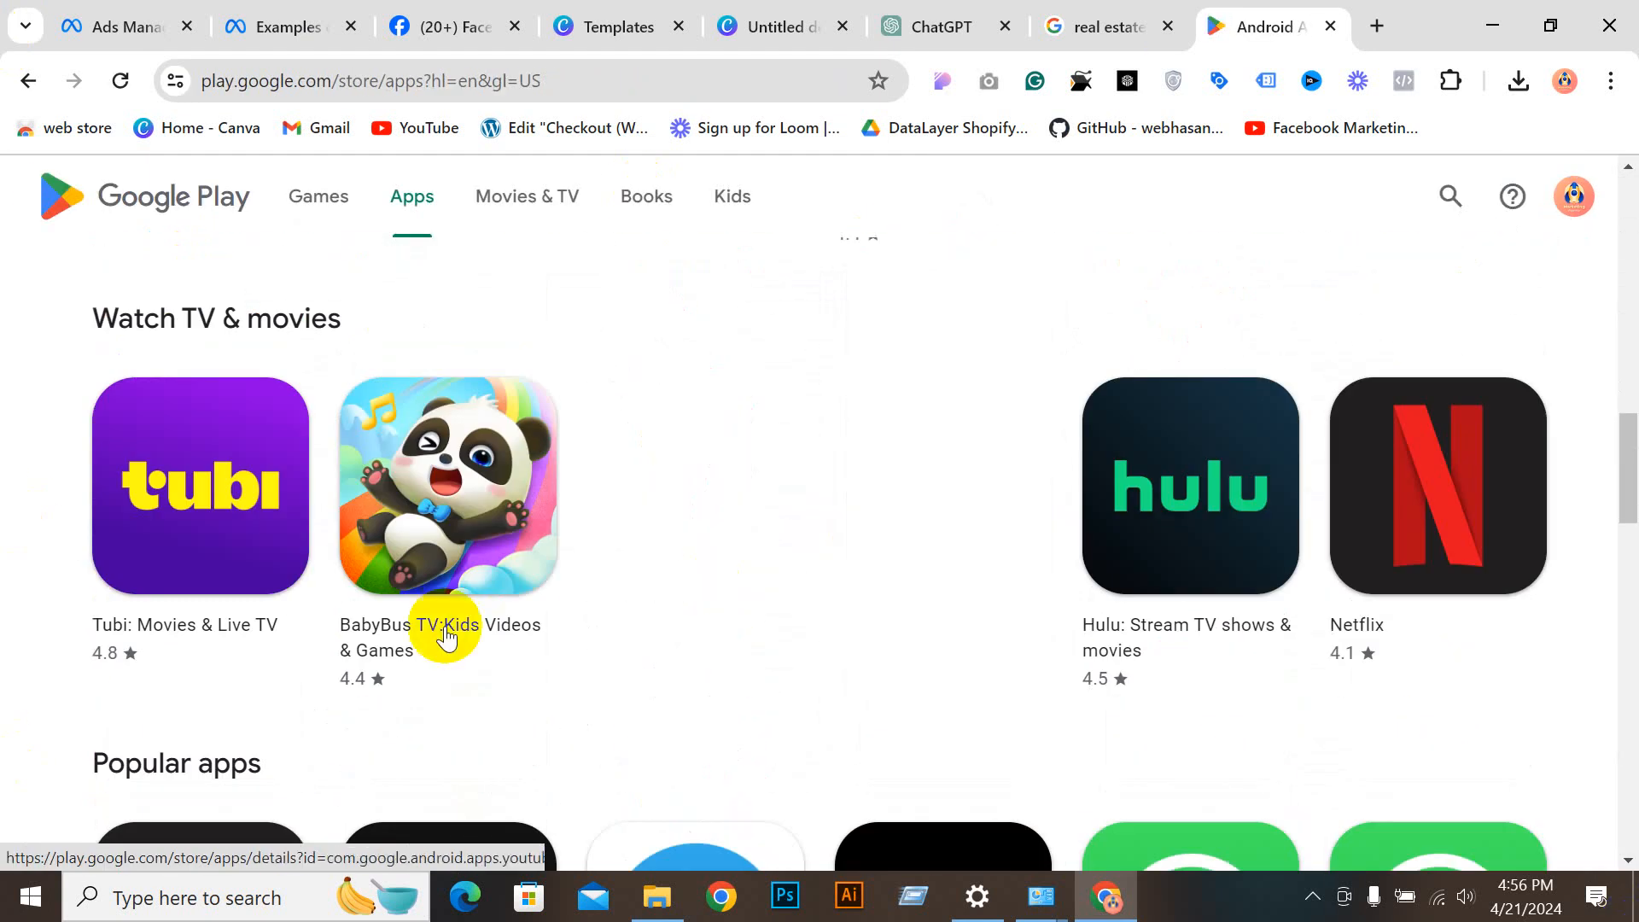
{"action": "left_click", "coordinate": [427, 642]}
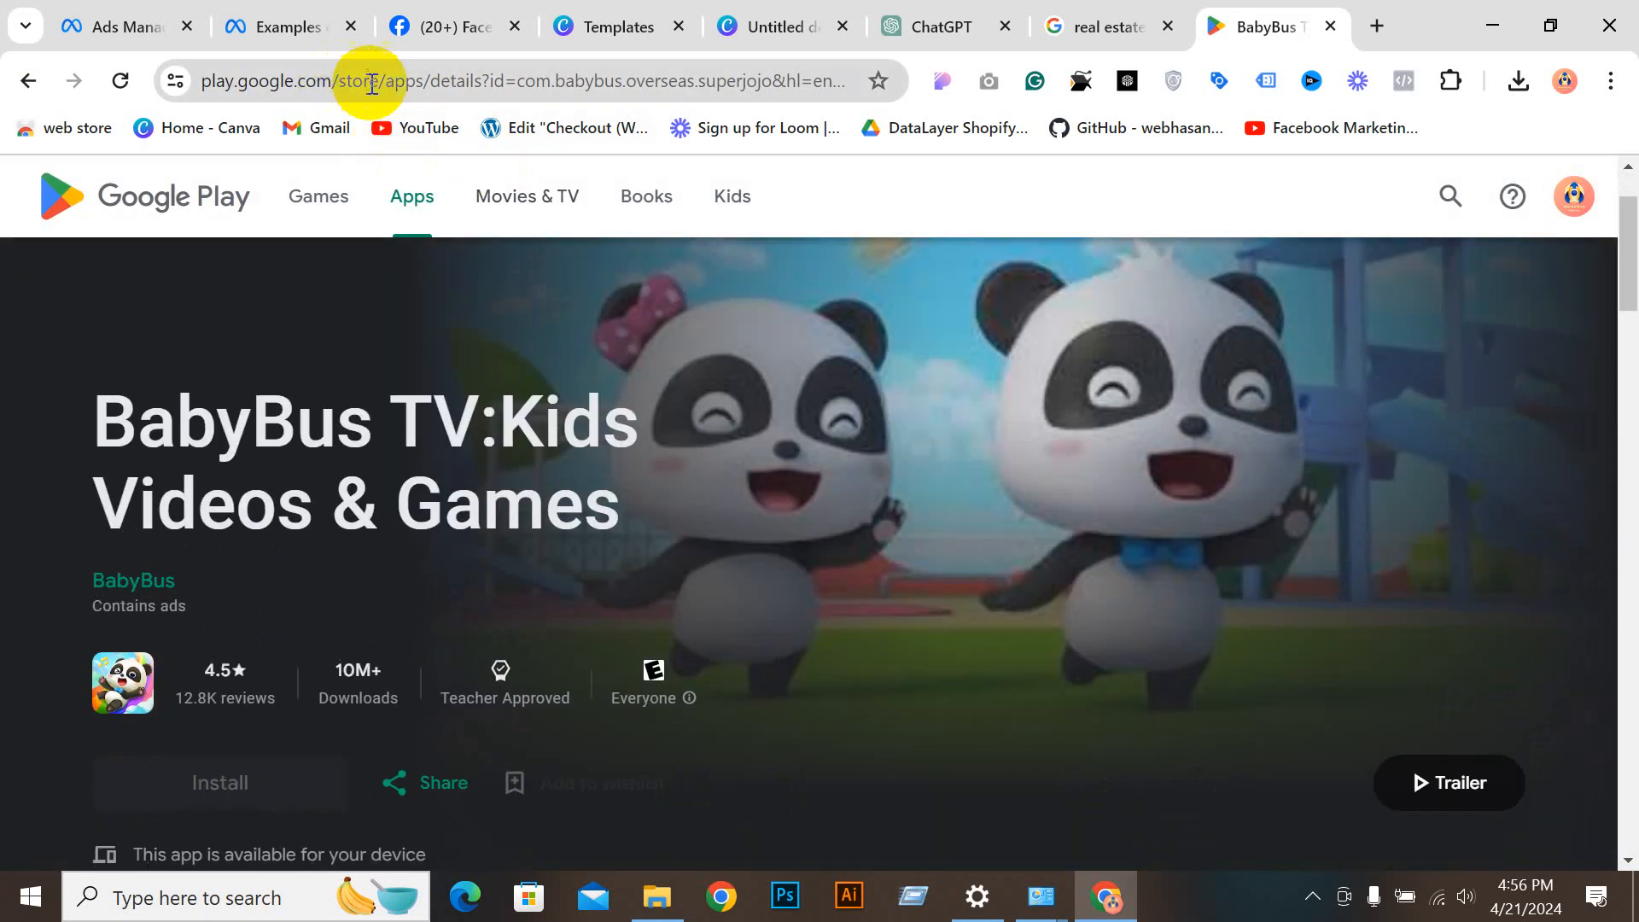
{"action": "left_click", "coordinate": [432, 79]}
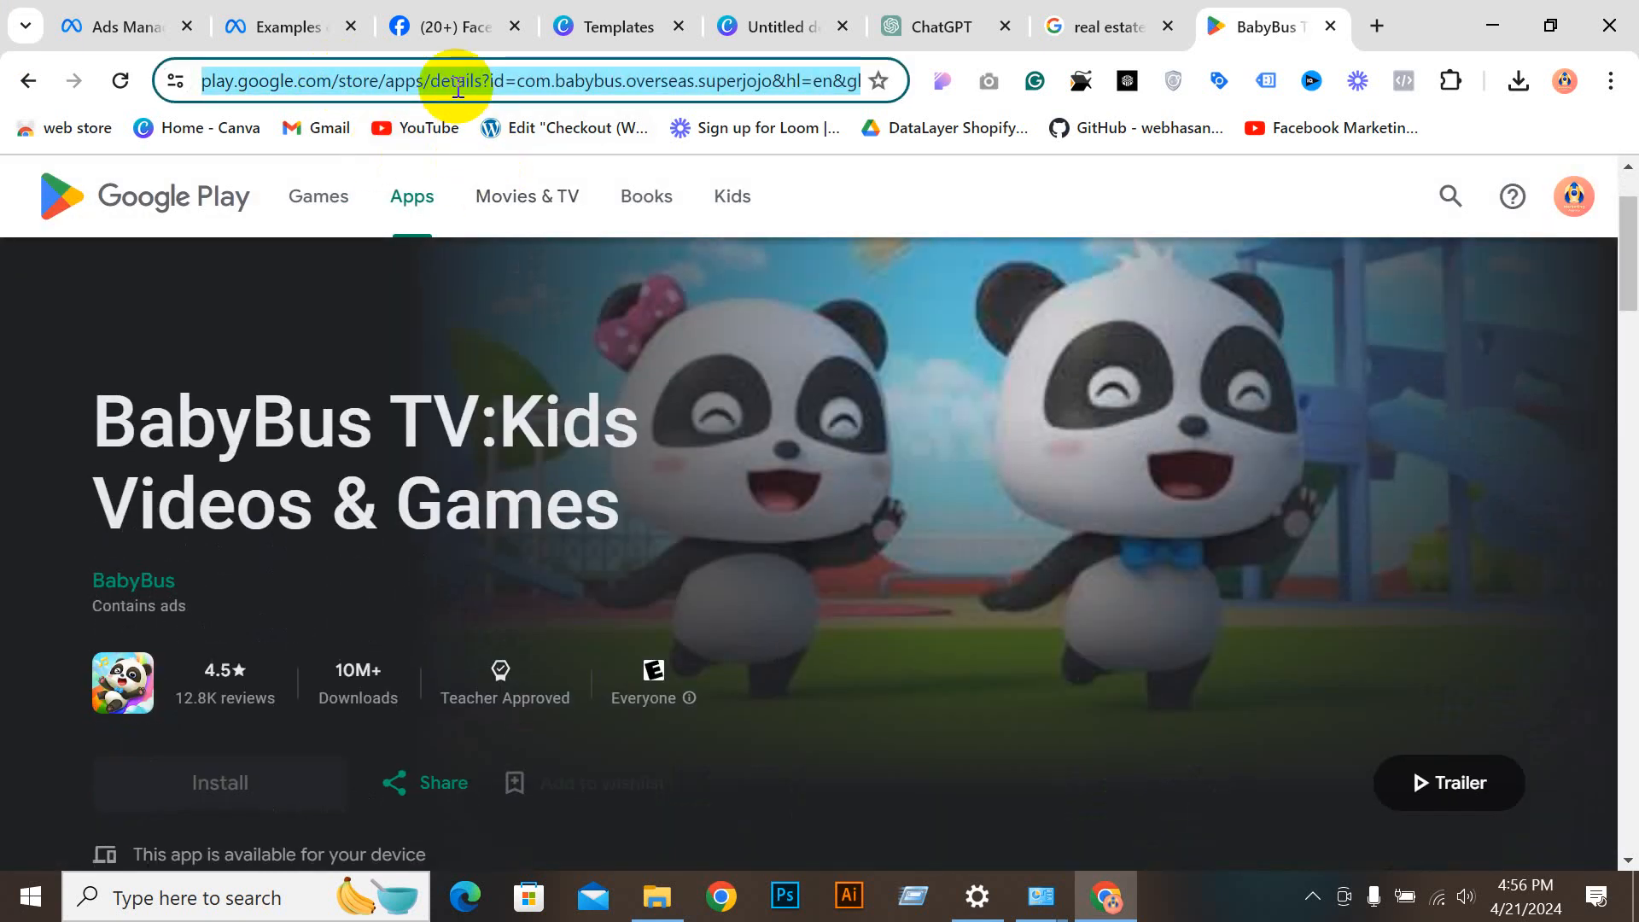
{"action": "right_click", "coordinate": [464, 92]}
{"action": "left_click", "coordinate": [530, 319]}
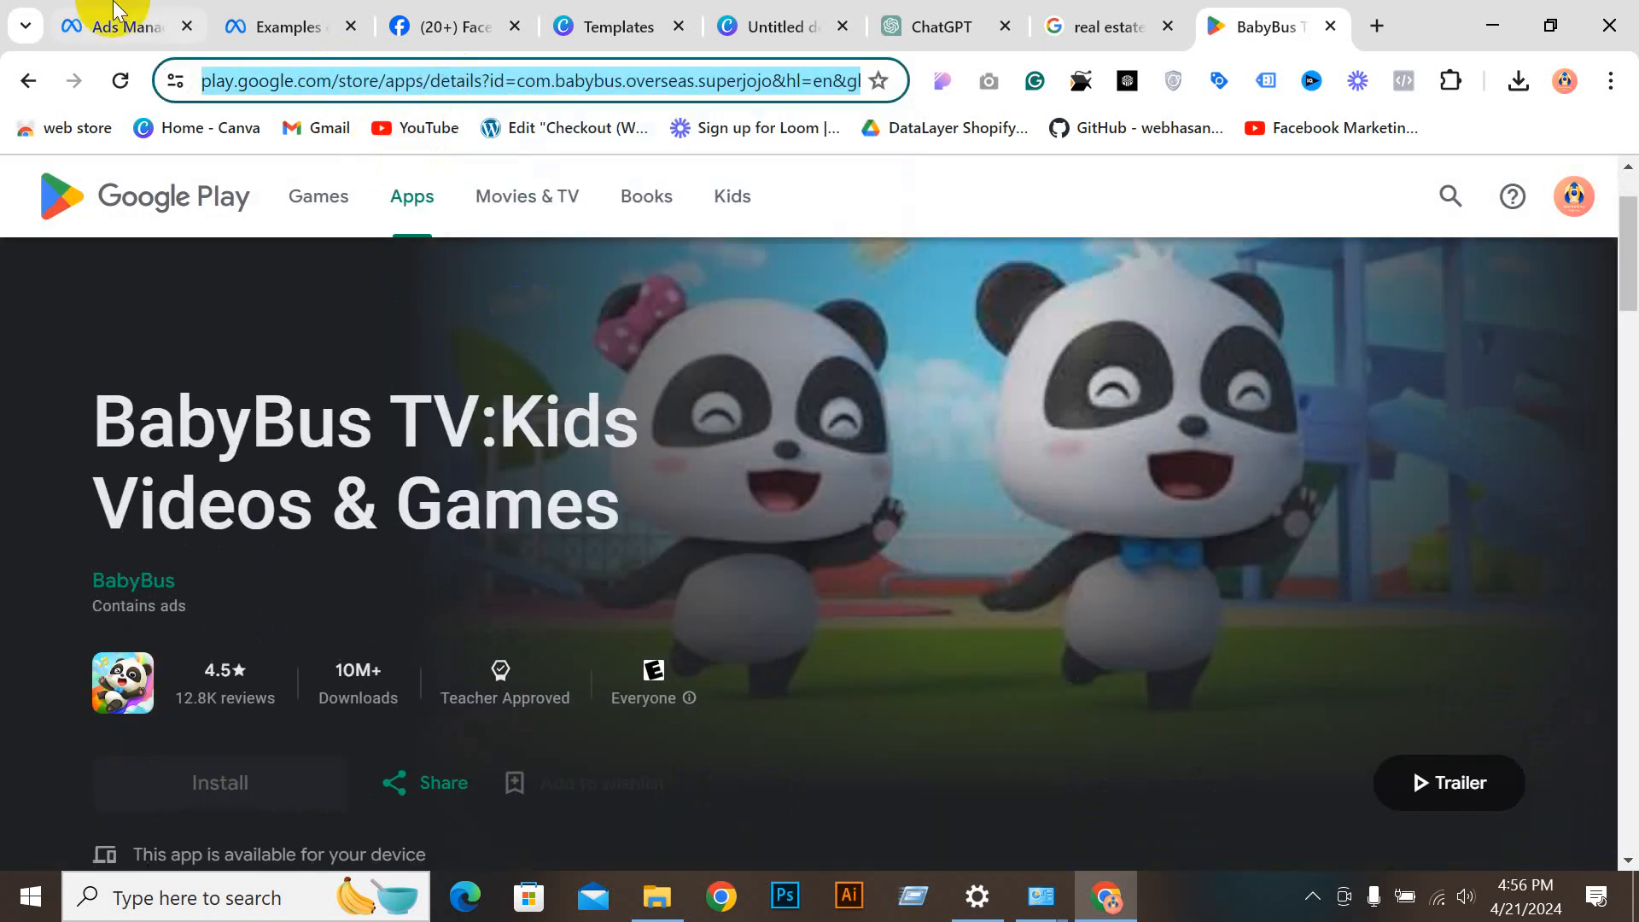
Step: In Ads Manager, set the ad set's app to BabyBus TV:Kids Videos & Games using the copied store URL, checking its Google Play page
{"action": "left_click", "coordinate": [124, 24]}
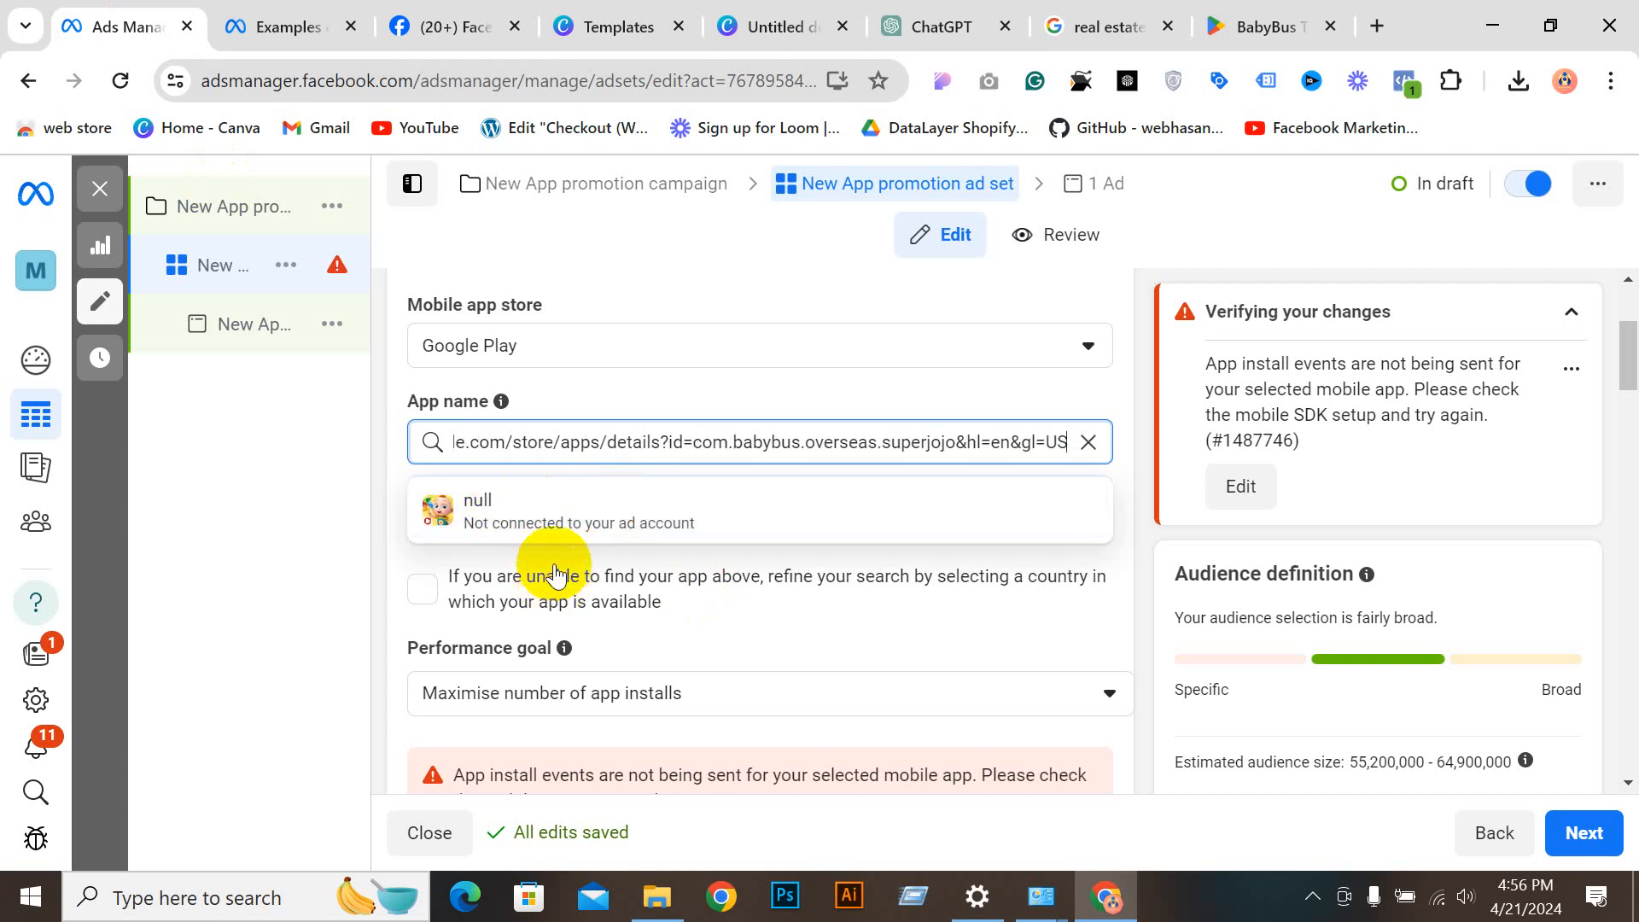
{"action": "left_click", "coordinate": [578, 510]}
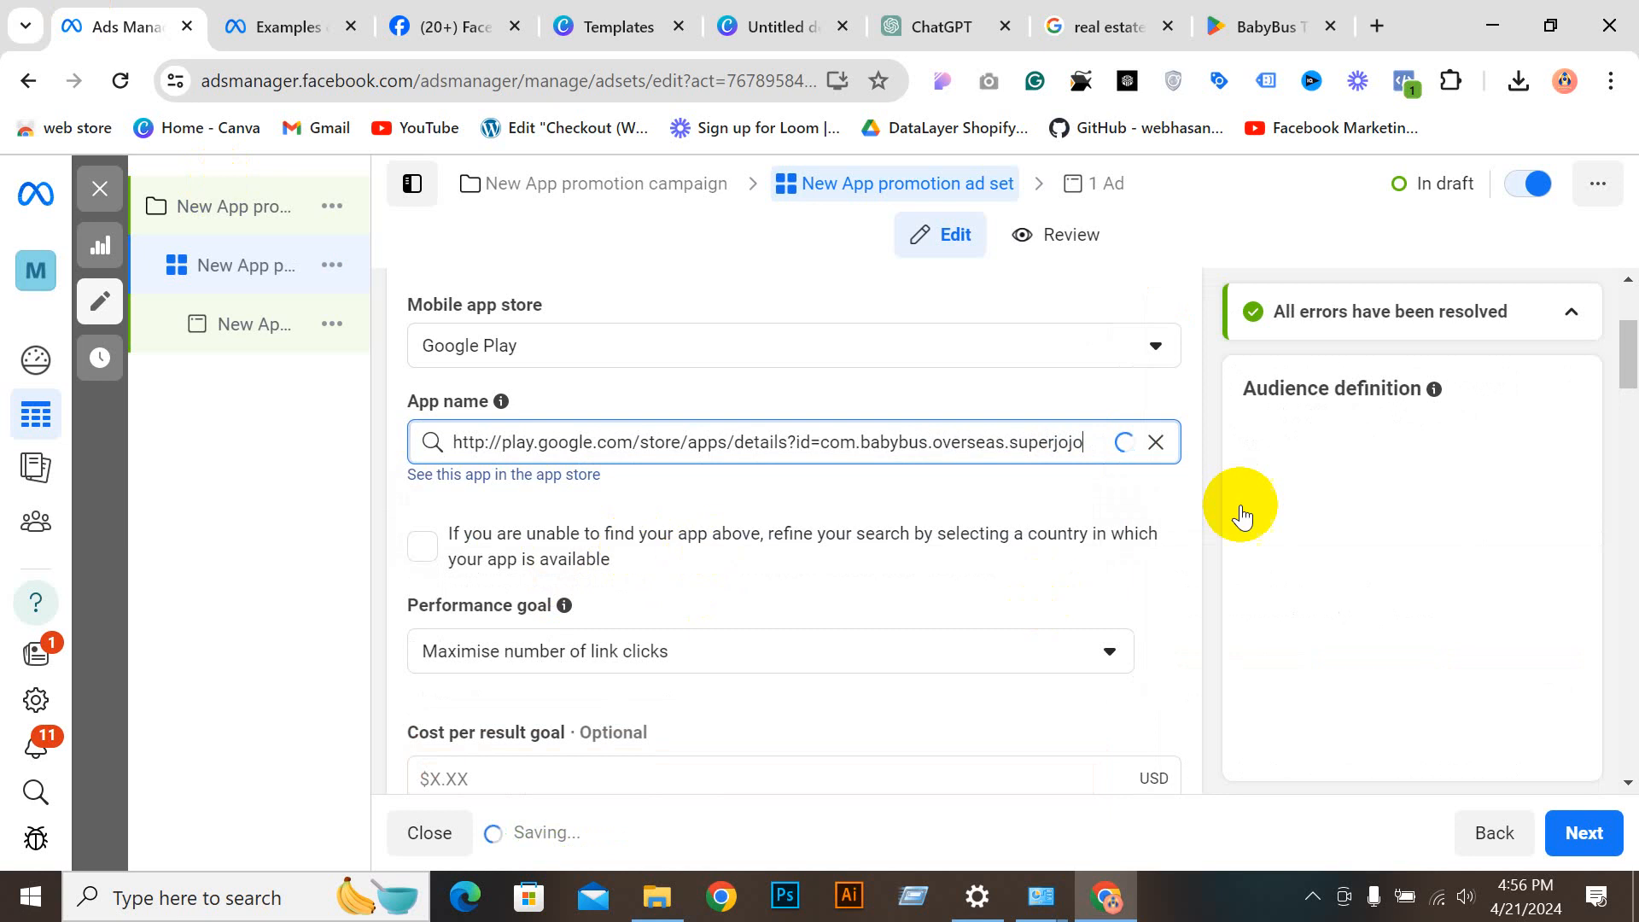
{"action": "left_click", "coordinate": [1238, 22]}
{"action": "scroll", "coordinate": [452, 574], "scroll_direction": "down", "scroll_amount": 2}
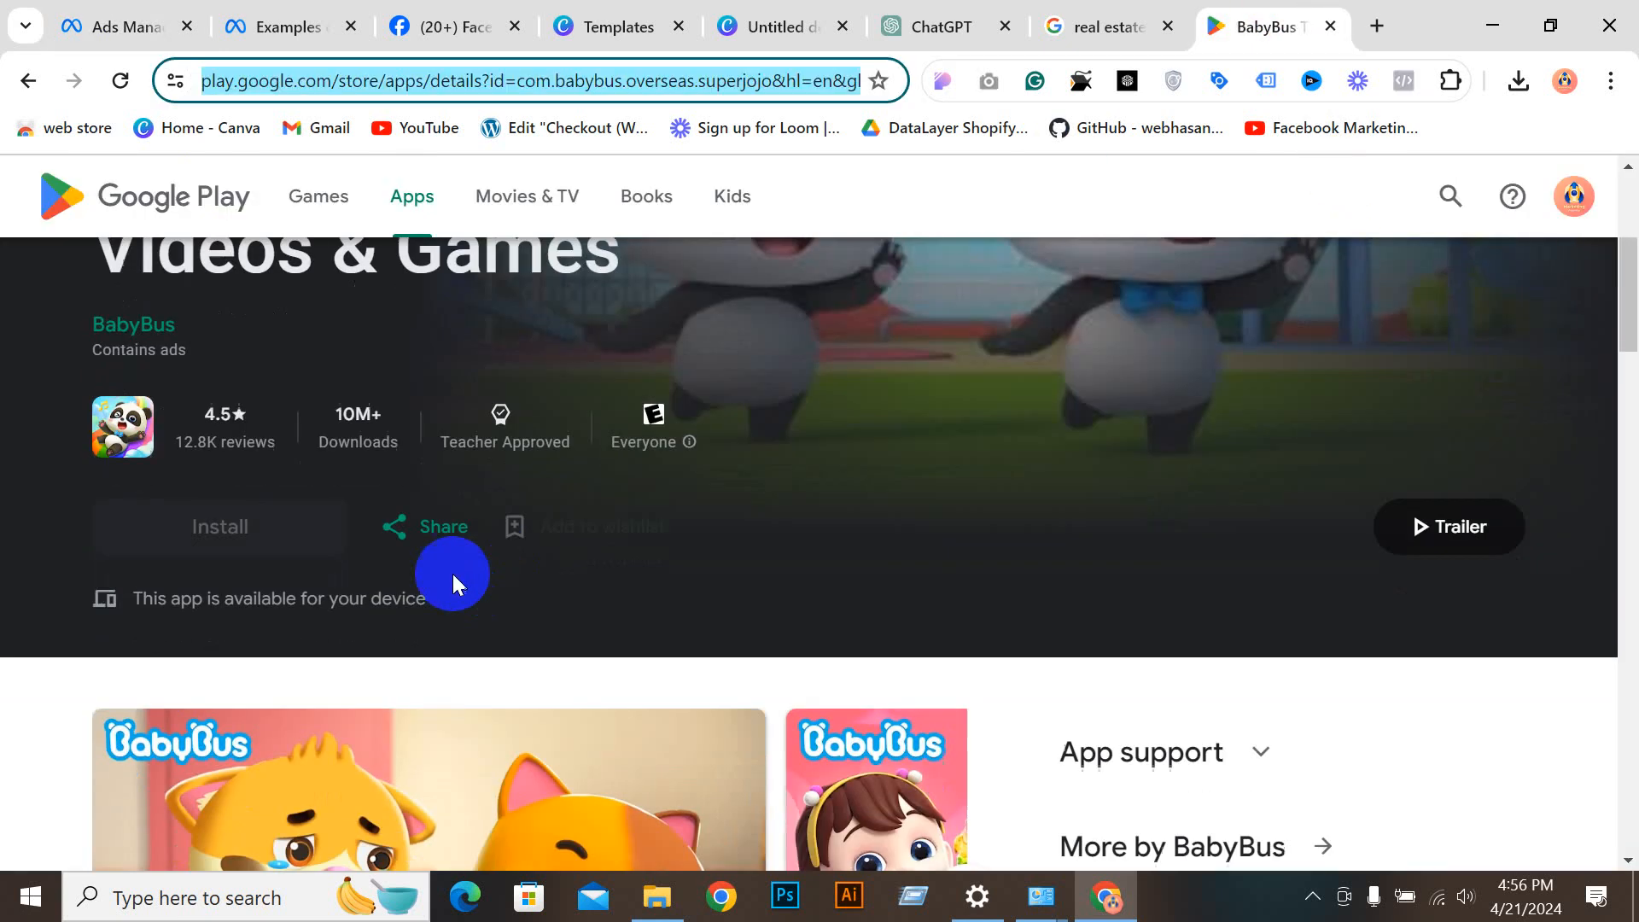
{"action": "scroll", "coordinate": [153, 417], "scroll_direction": "down", "scroll_amount": 4}
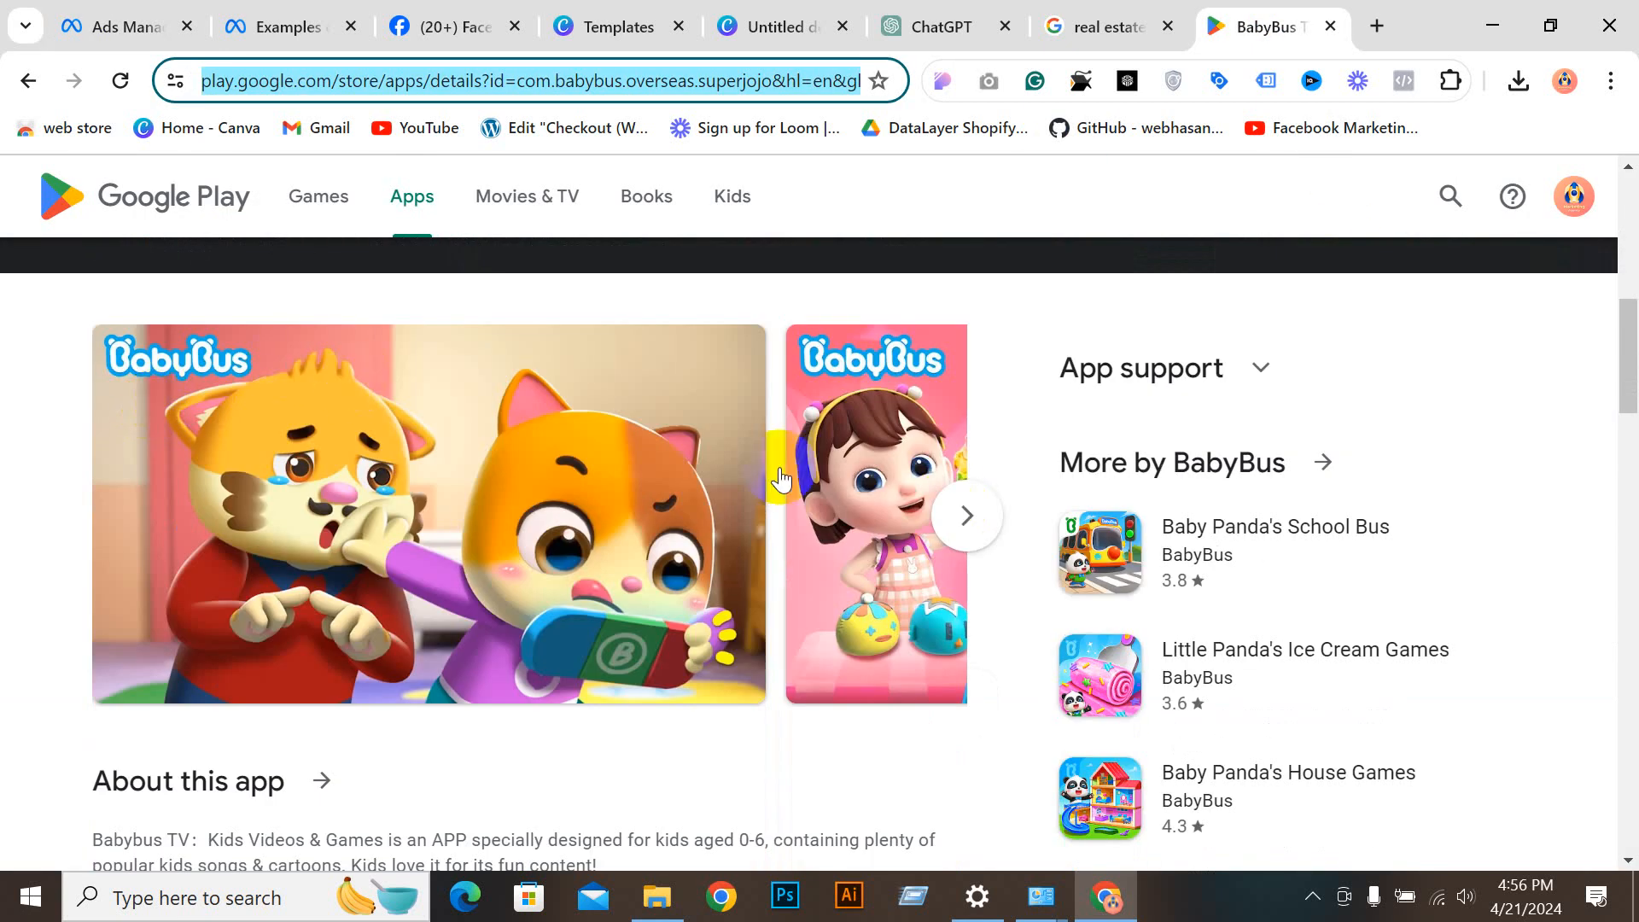
{"action": "scroll", "coordinate": [781, 480], "scroll_direction": "up", "scroll_amount": 6}
{"action": "left_click", "coordinate": [315, 17]}
{"action": "left_click", "coordinate": [79, 17]}
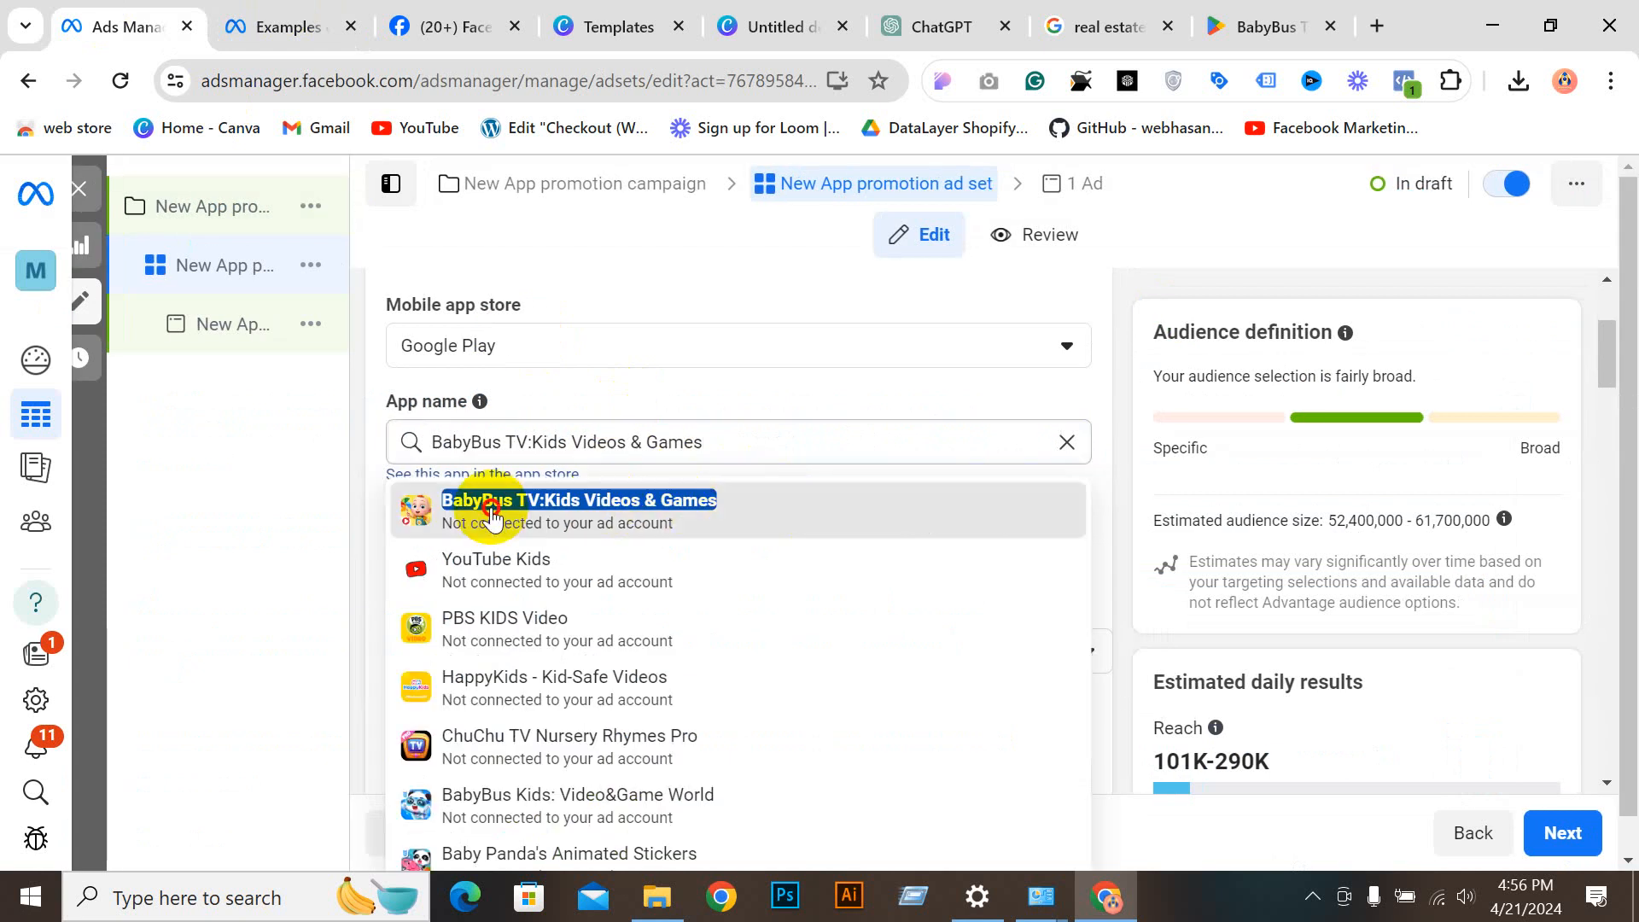
{"action": "left_click", "coordinate": [504, 517]}
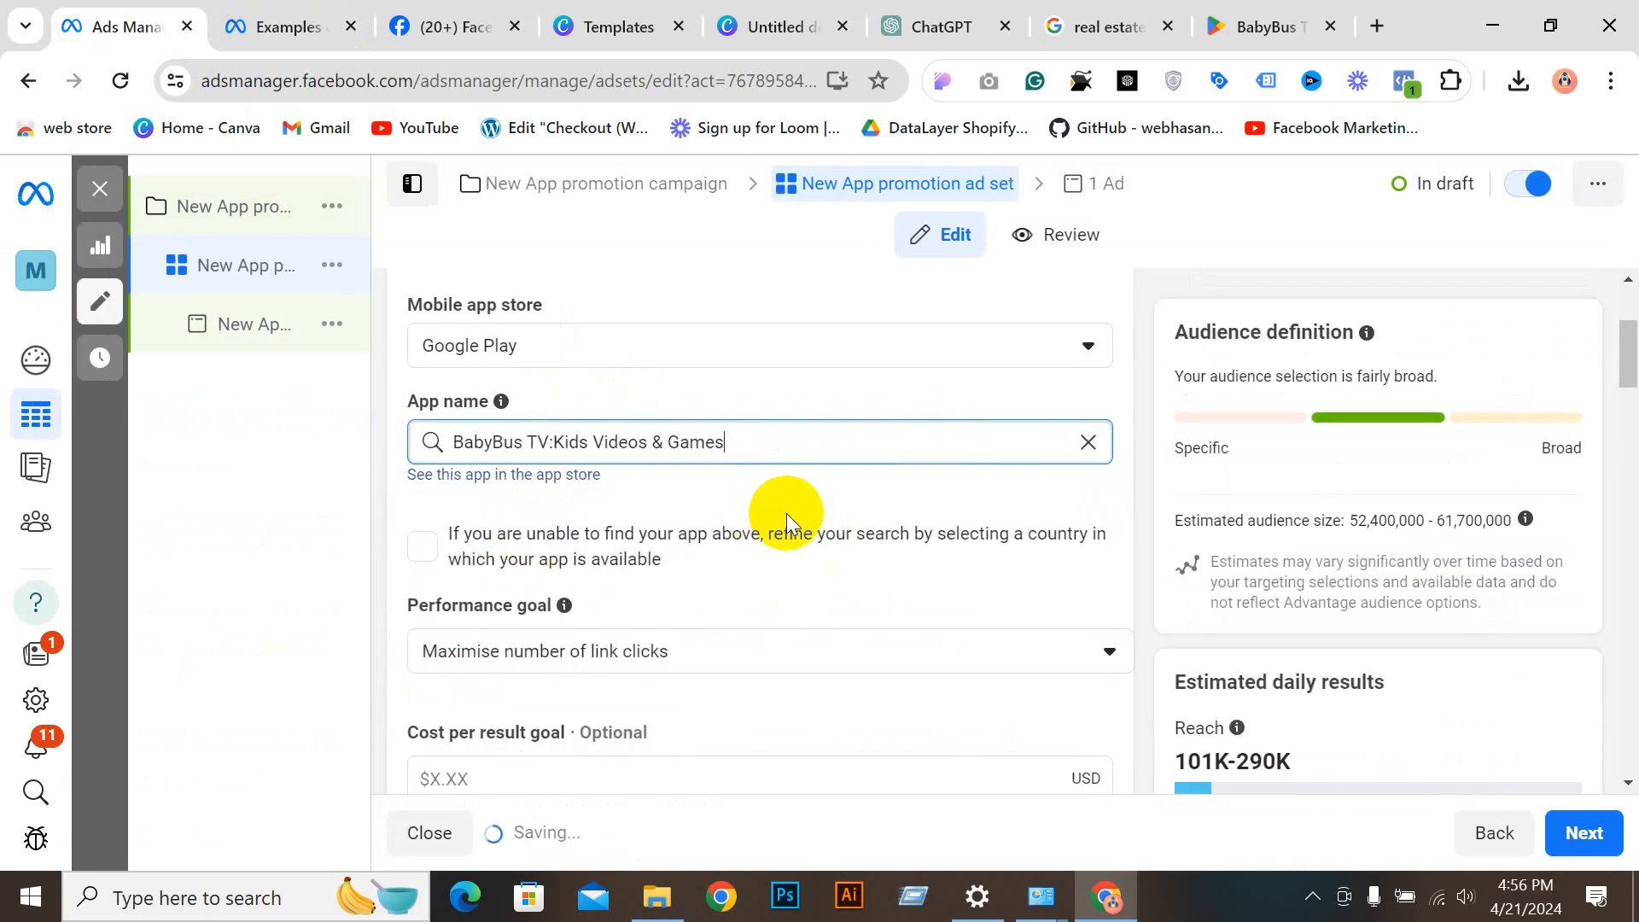
Step: Examine the cost per result goal and the catalogues available for the ad set, without selecting a catalogue
{"action": "scroll", "coordinate": [852, 563], "scroll_direction": "down", "scroll_amount": 6}
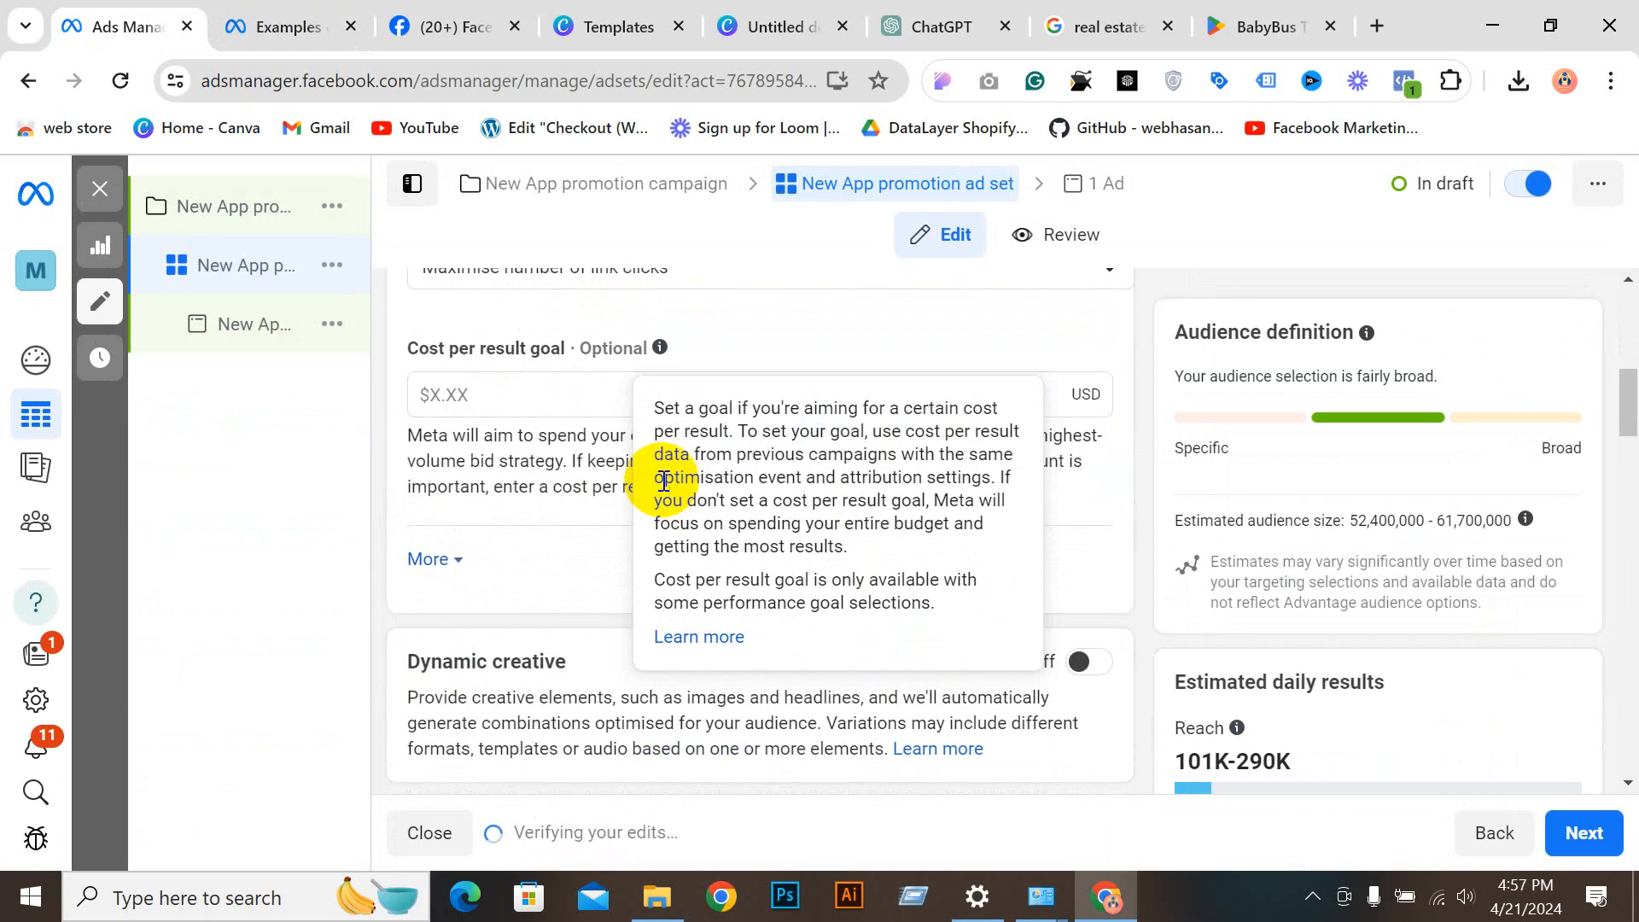
{"action": "scroll", "coordinate": [500, 623], "scroll_direction": "down", "scroll_amount": 4}
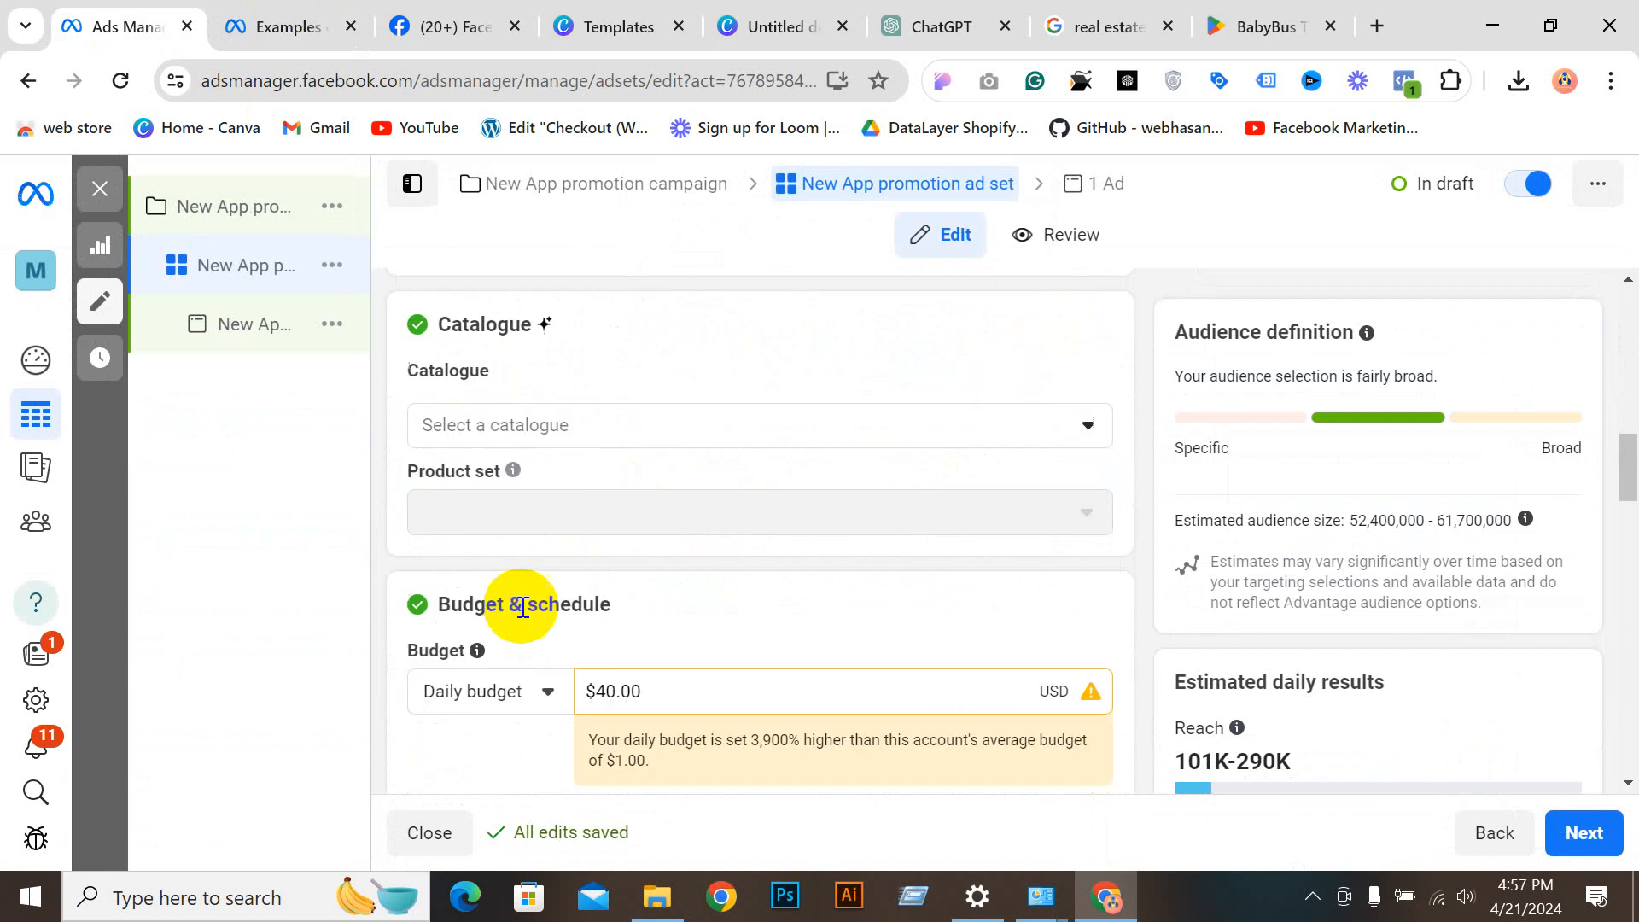
{"action": "left_click", "coordinate": [438, 442]}
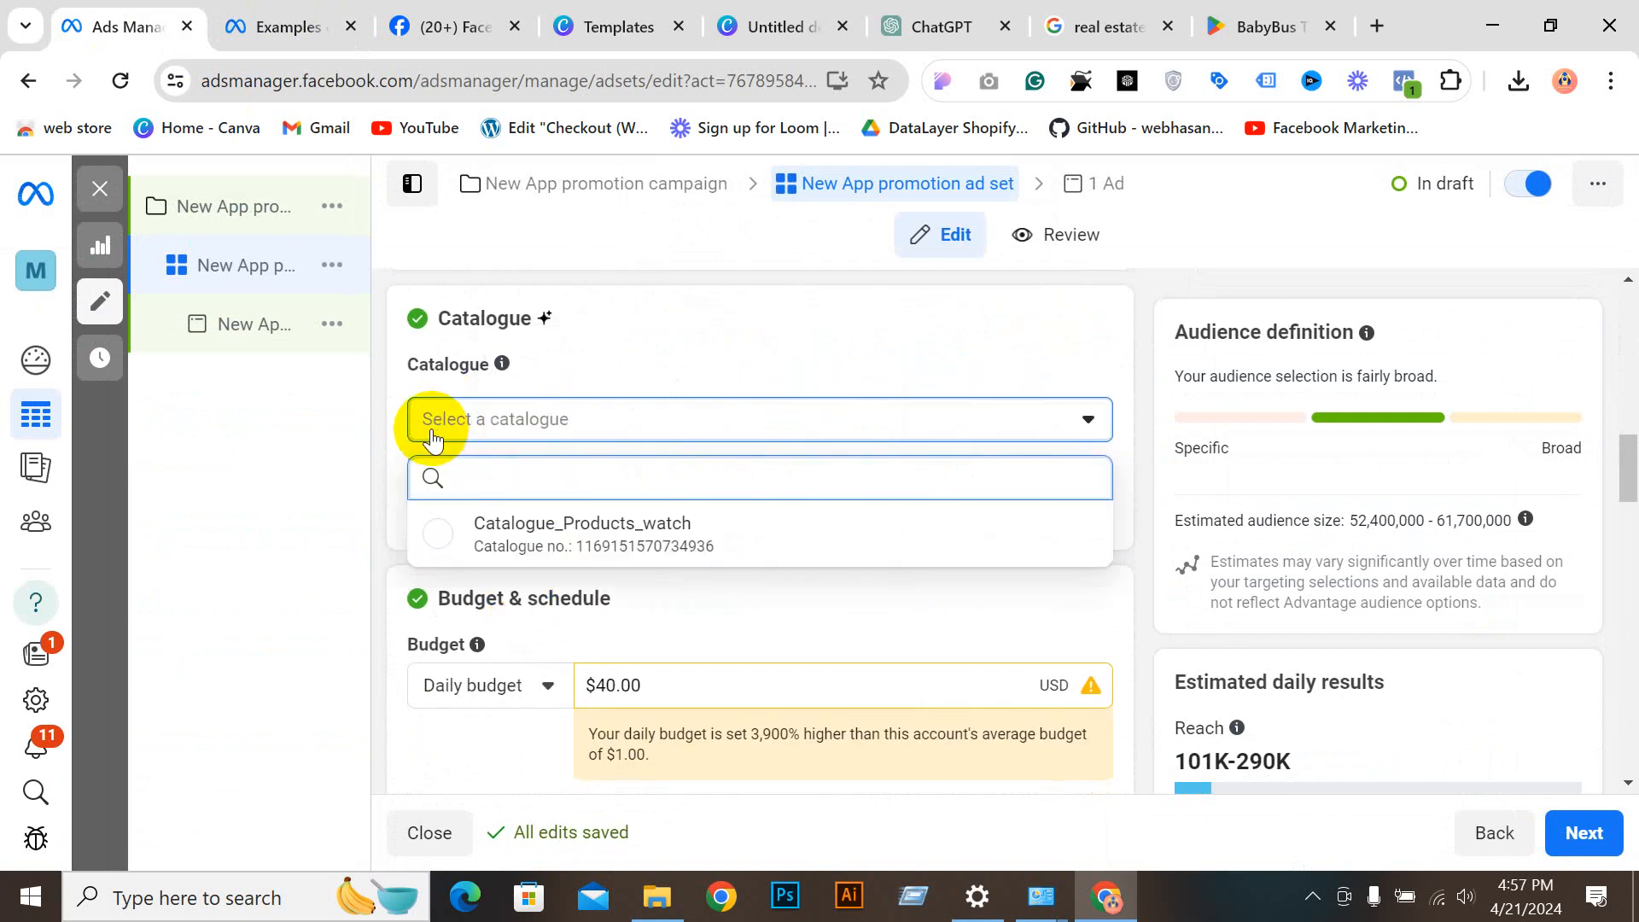
{"action": "left_click", "coordinate": [1032, 381]}
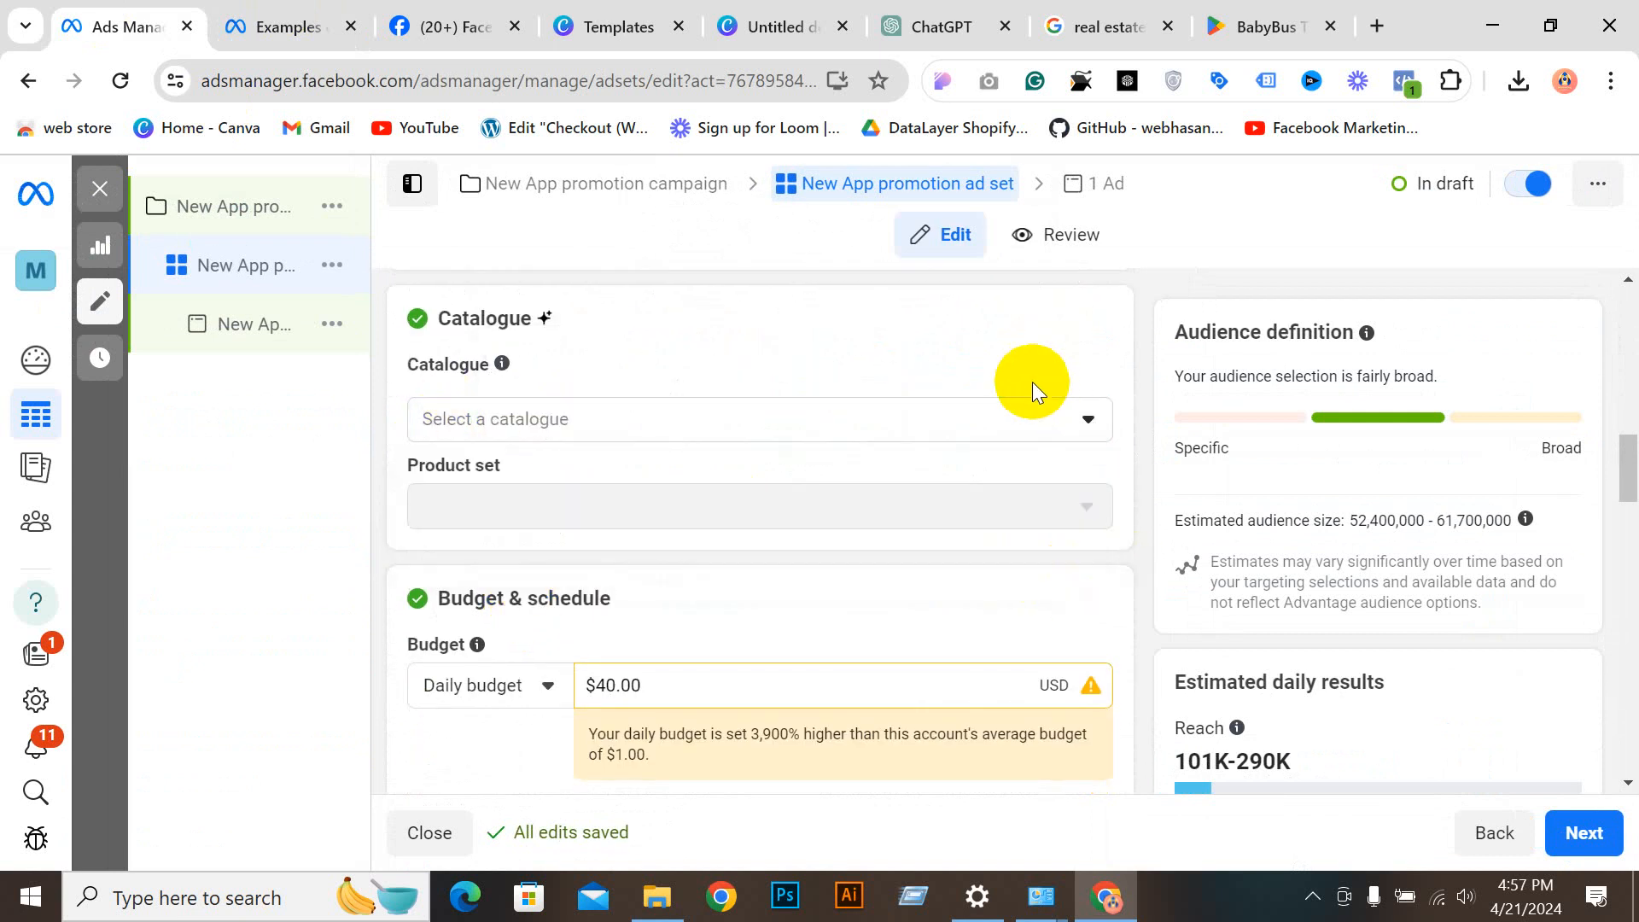
{"action": "scroll", "coordinate": [617, 361], "scroll_direction": "down", "scroll_amount": 2}
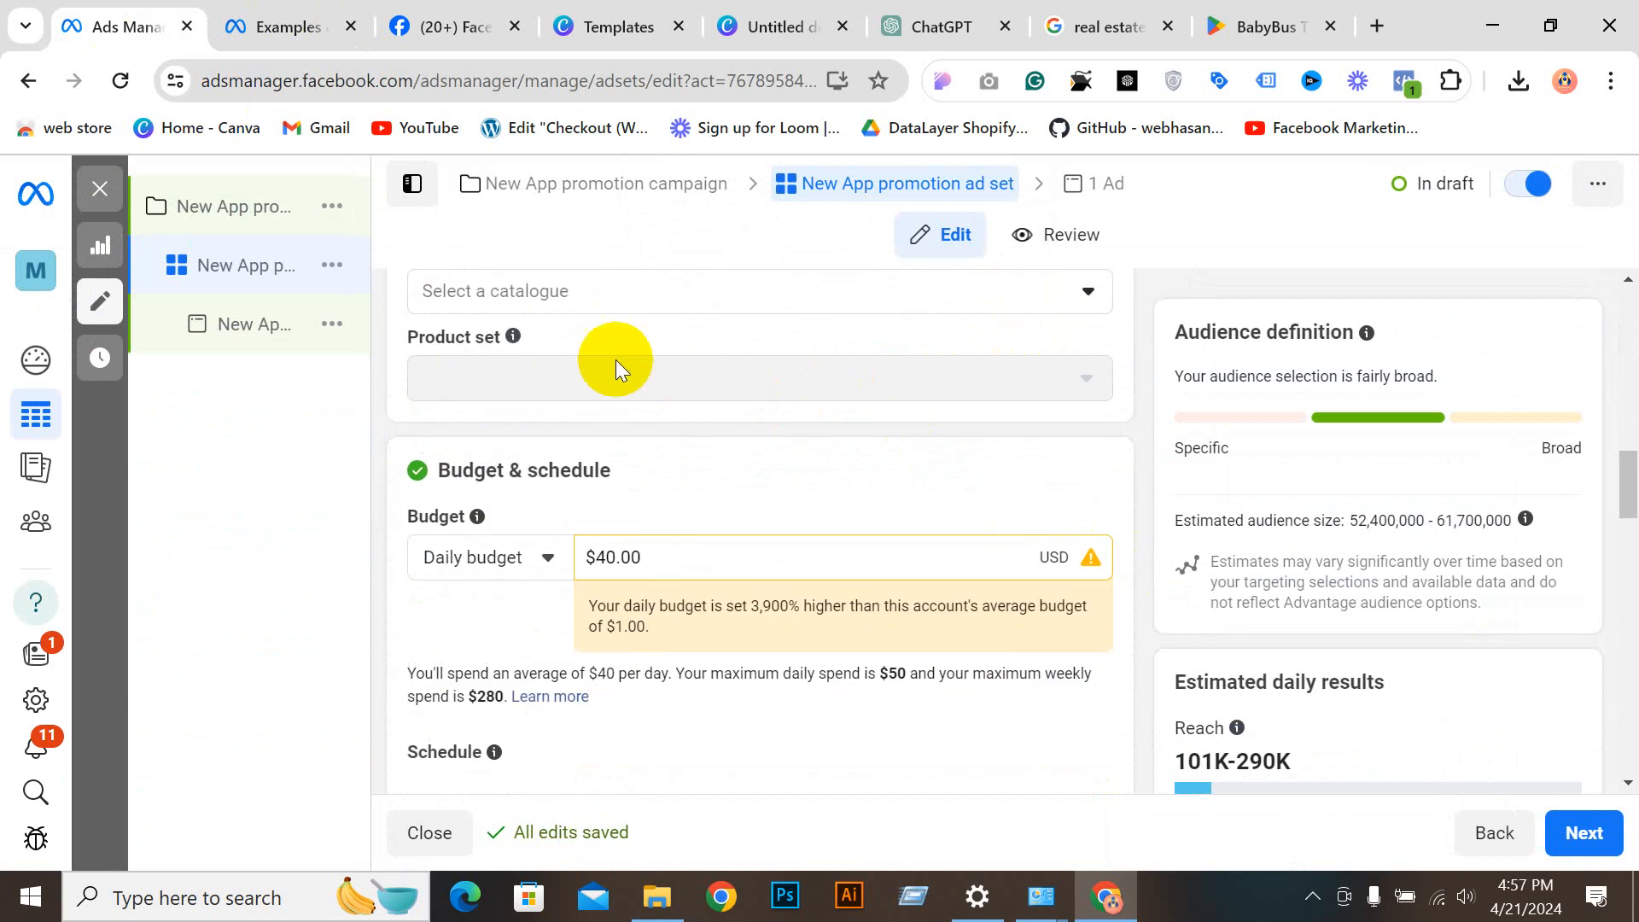
{"action": "left_click", "coordinate": [601, 319]}
{"action": "scroll", "coordinate": [700, 536], "scroll_direction": "down", "scroll_amount": 3}
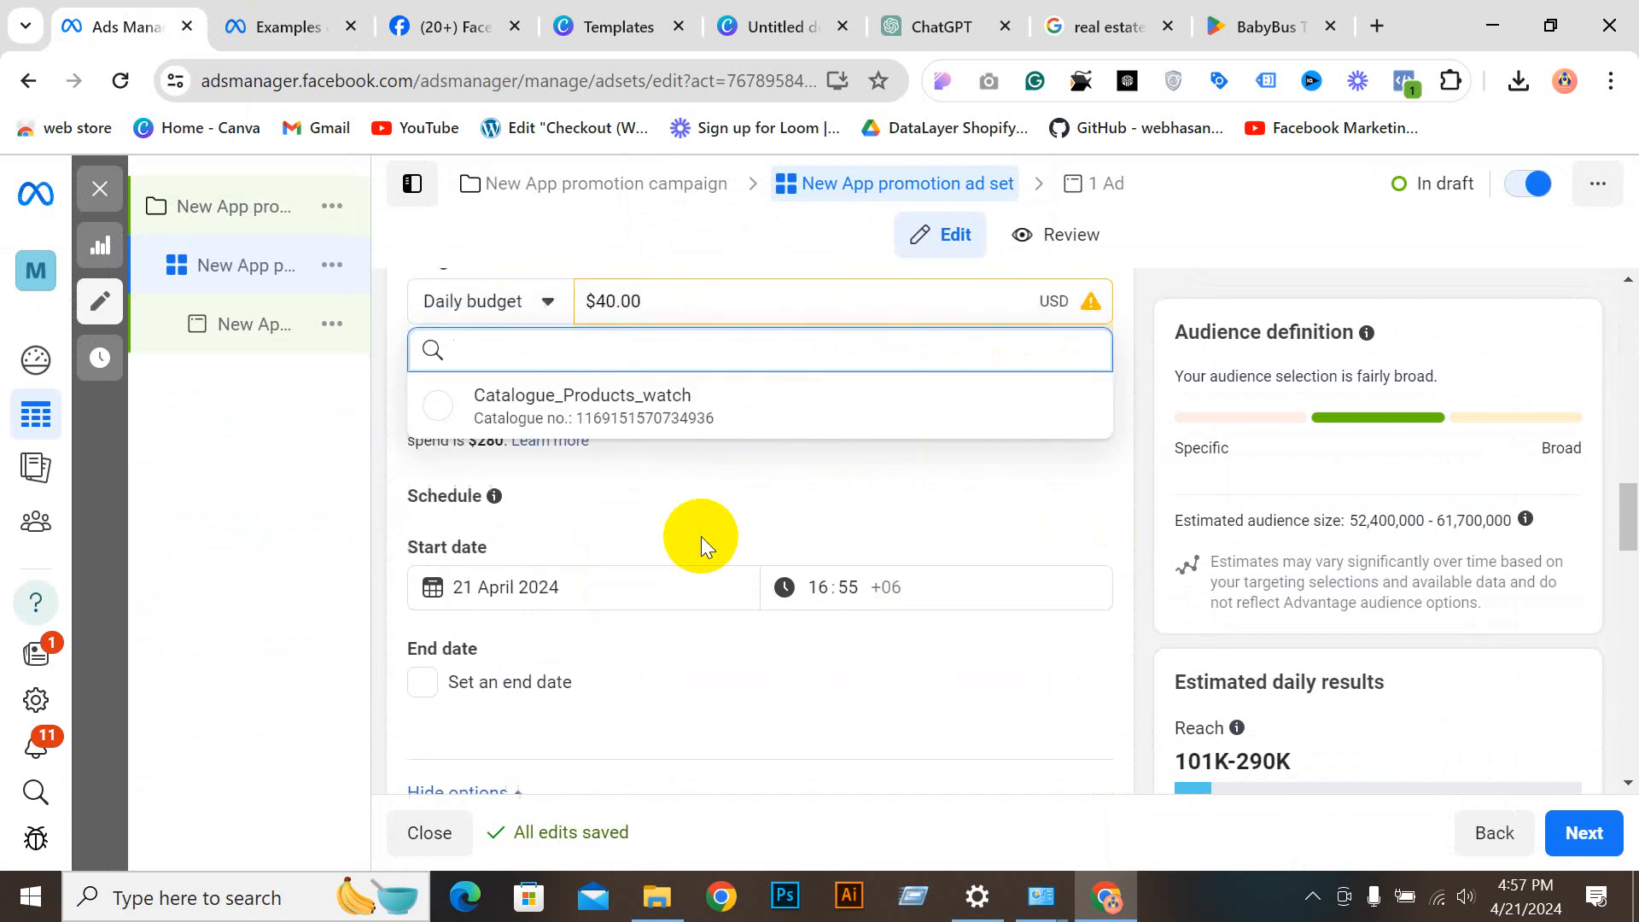
{"action": "scroll", "coordinate": [699, 526], "scroll_direction": "up", "scroll_amount": 3}
Step: Set the ad set's daily budget to $1.00
{"action": "left_click", "coordinate": [666, 556]}
{"action": "triple_click", "coordinate": [689, 553]}
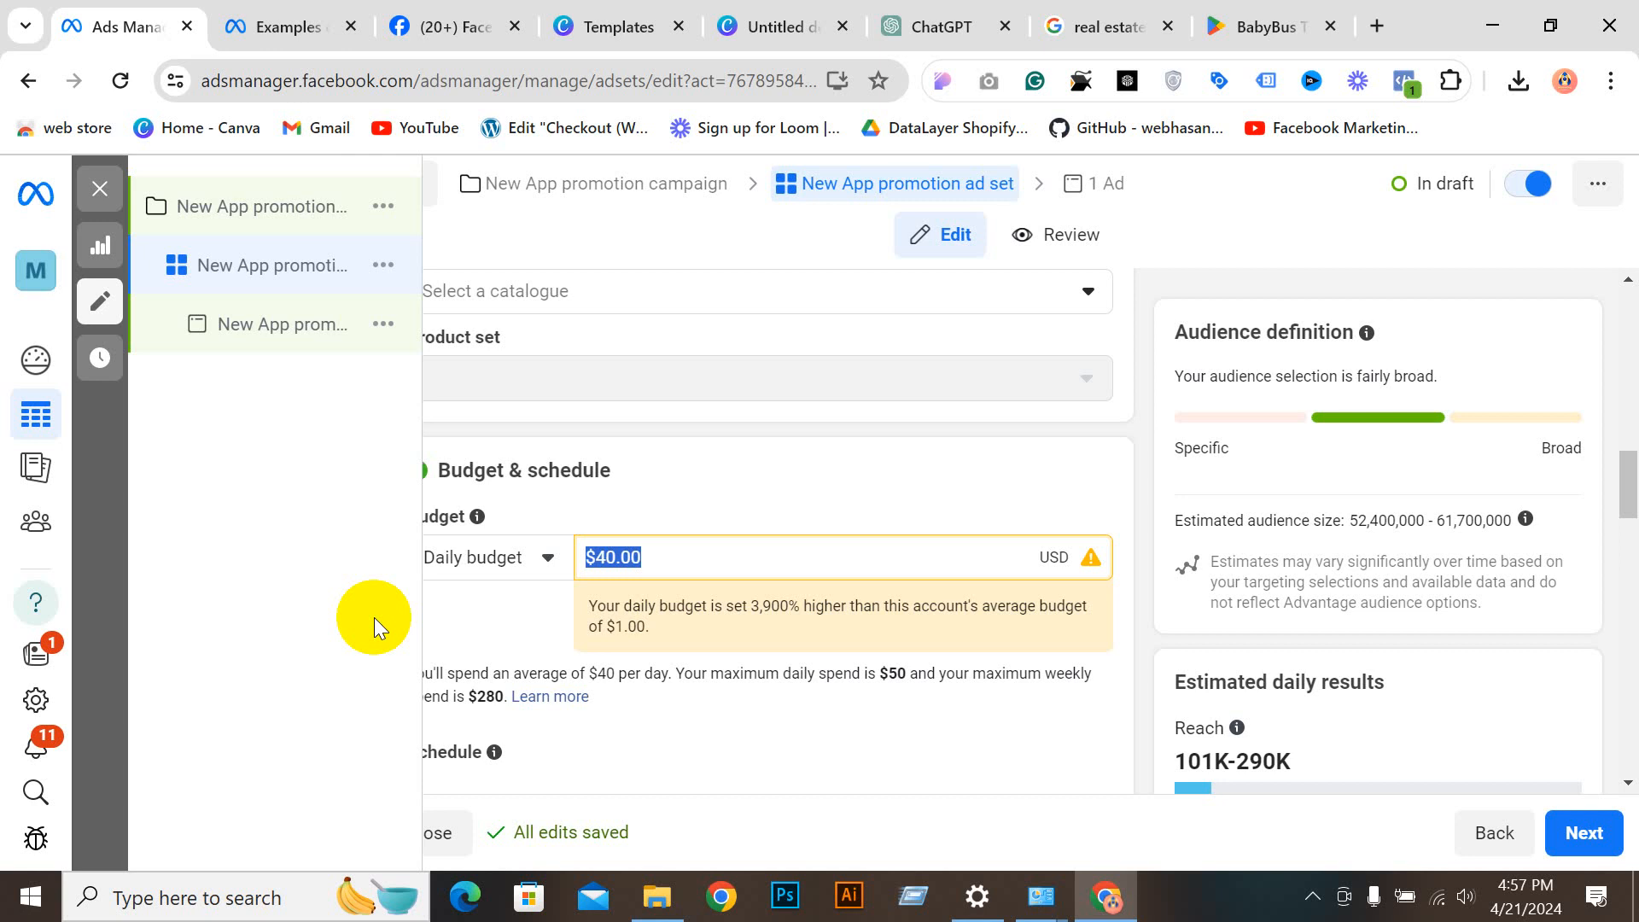
{"action": "type", "text": "1"}
{"action": "left_click", "coordinate": [761, 502]}
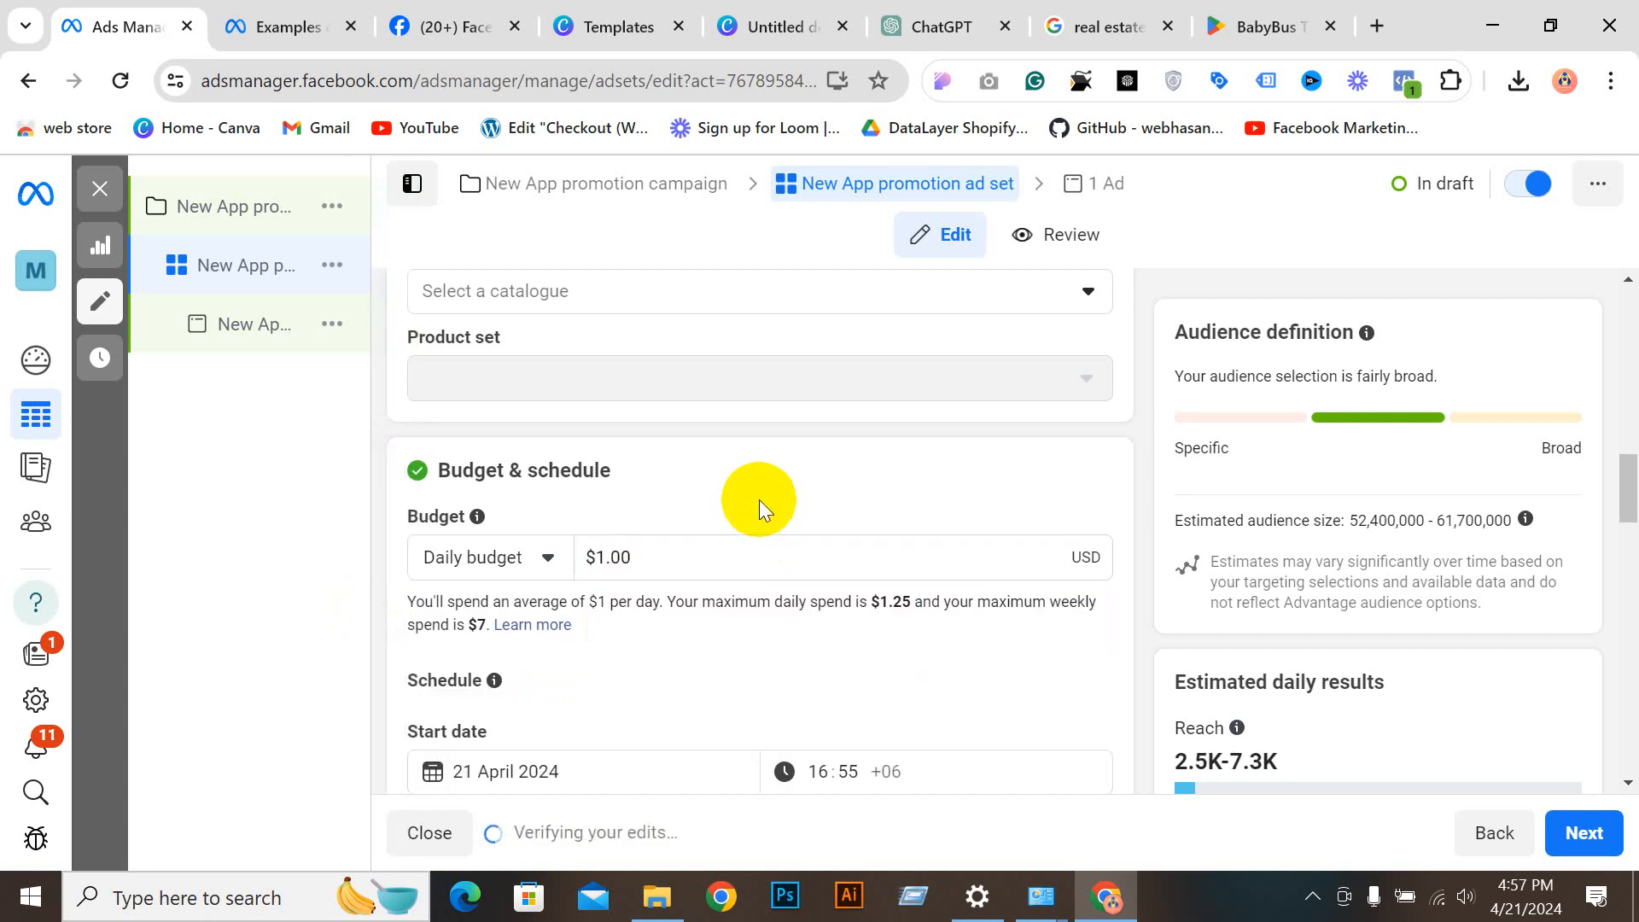
Step: Expand the optional audience suggestion under Advantage+ audience and examine its age, gender and detailed targeting settings
{"action": "scroll", "coordinate": [760, 500], "scroll_direction": "down", "scroll_amount": 15}
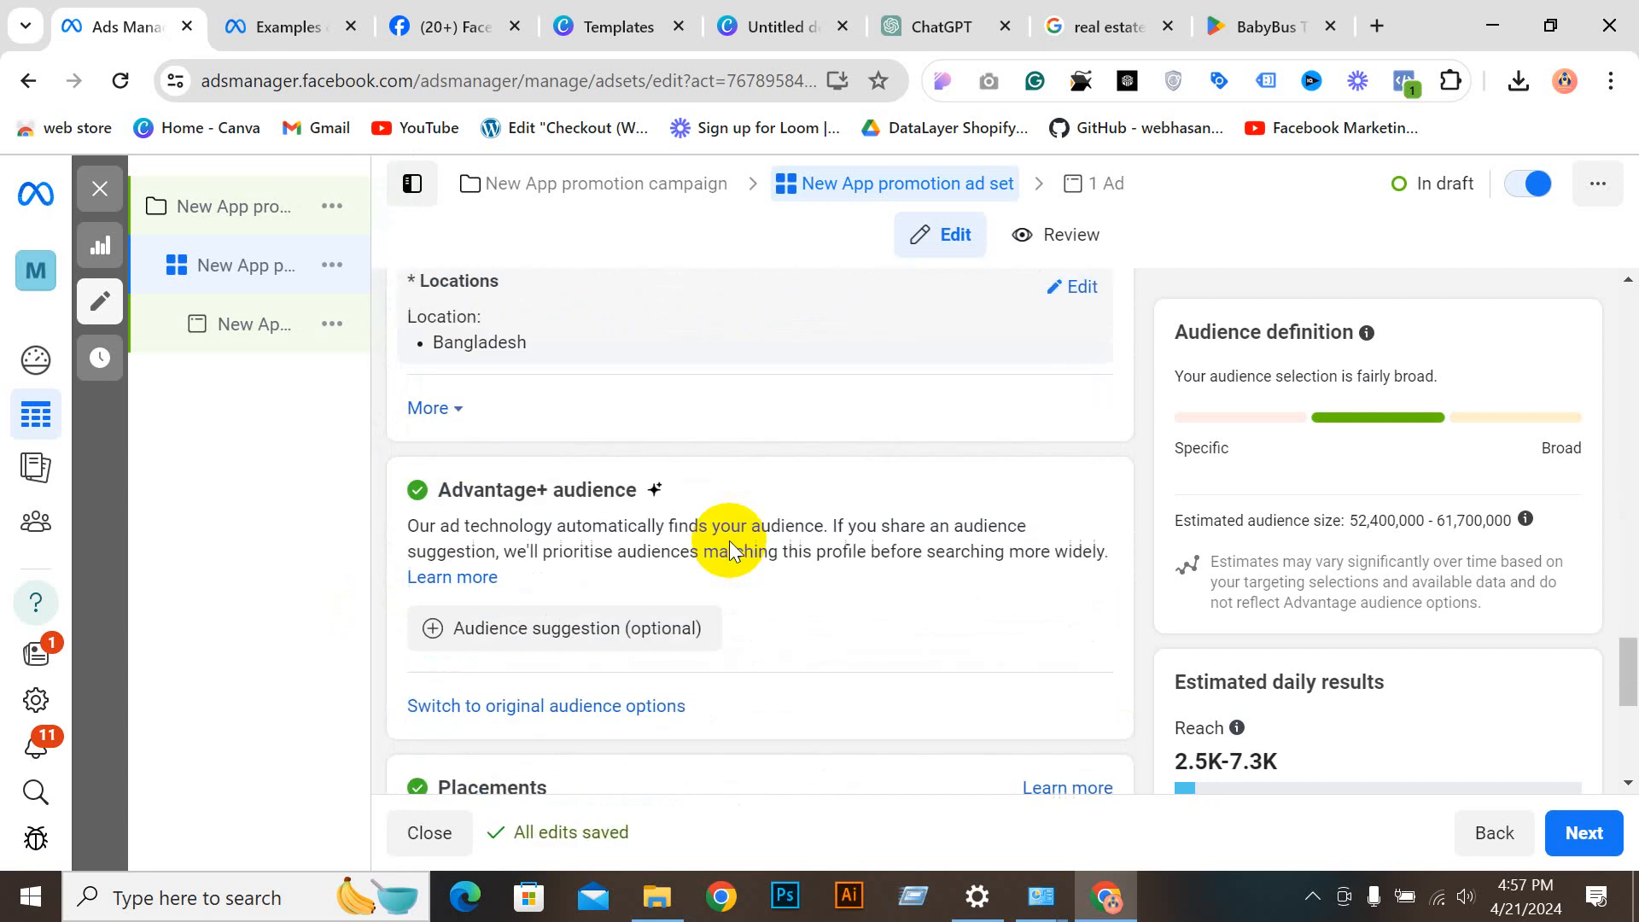
{"action": "scroll", "coordinate": [823, 538], "scroll_direction": "down", "scroll_amount": 3}
{"action": "left_click", "coordinate": [632, 501]}
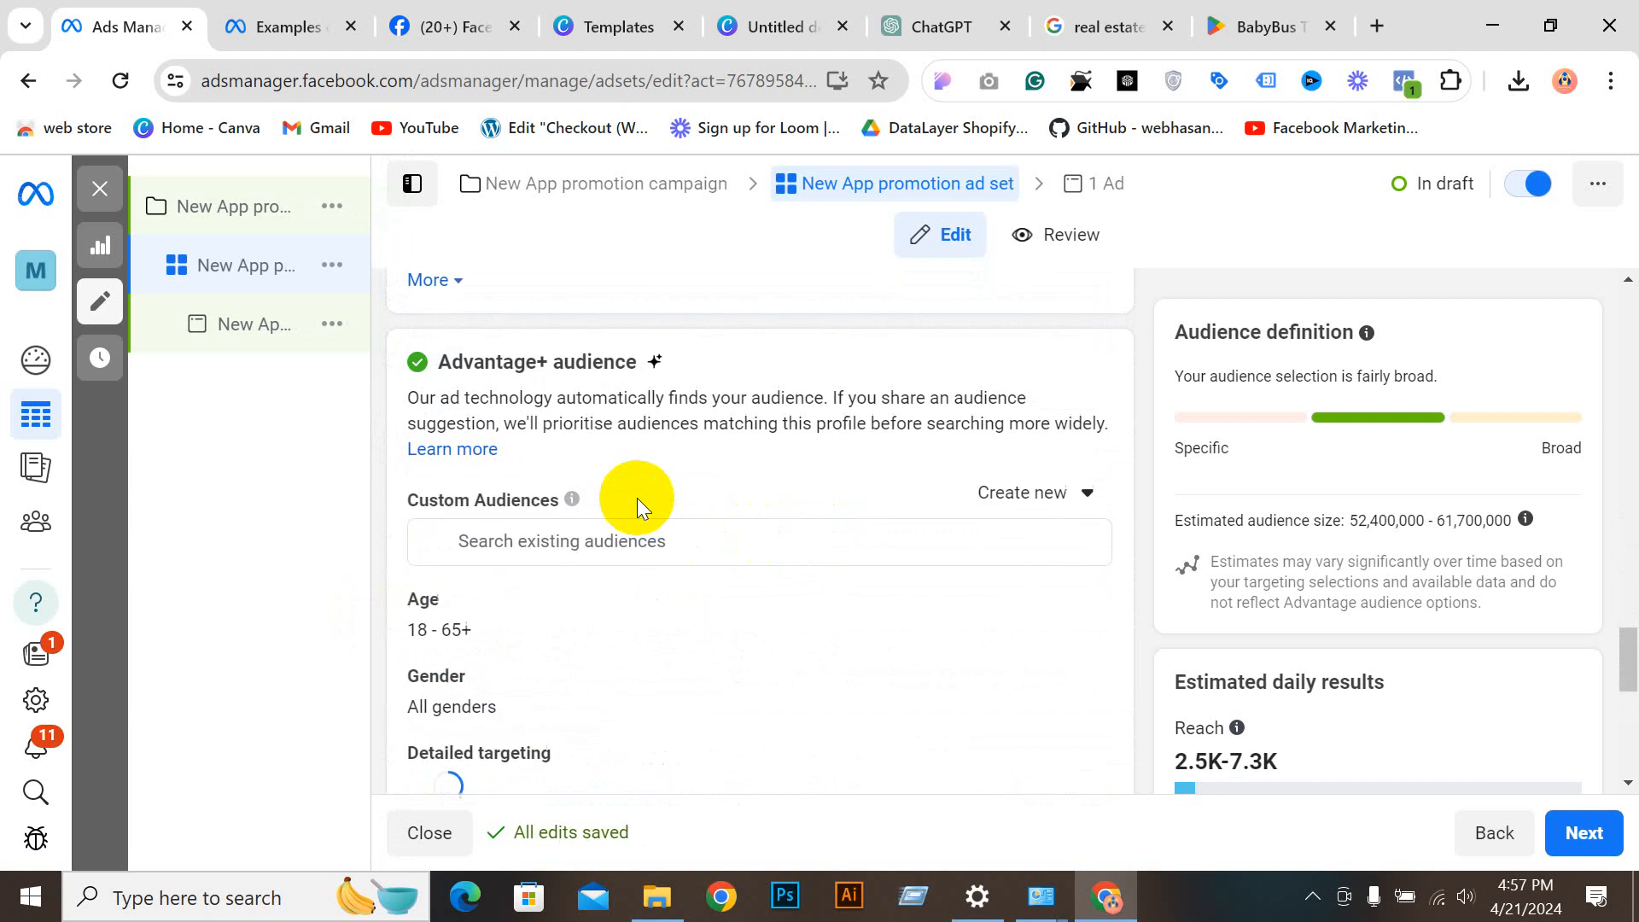
{"action": "scroll", "coordinate": [683, 538], "scroll_direction": "down", "scroll_amount": 3}
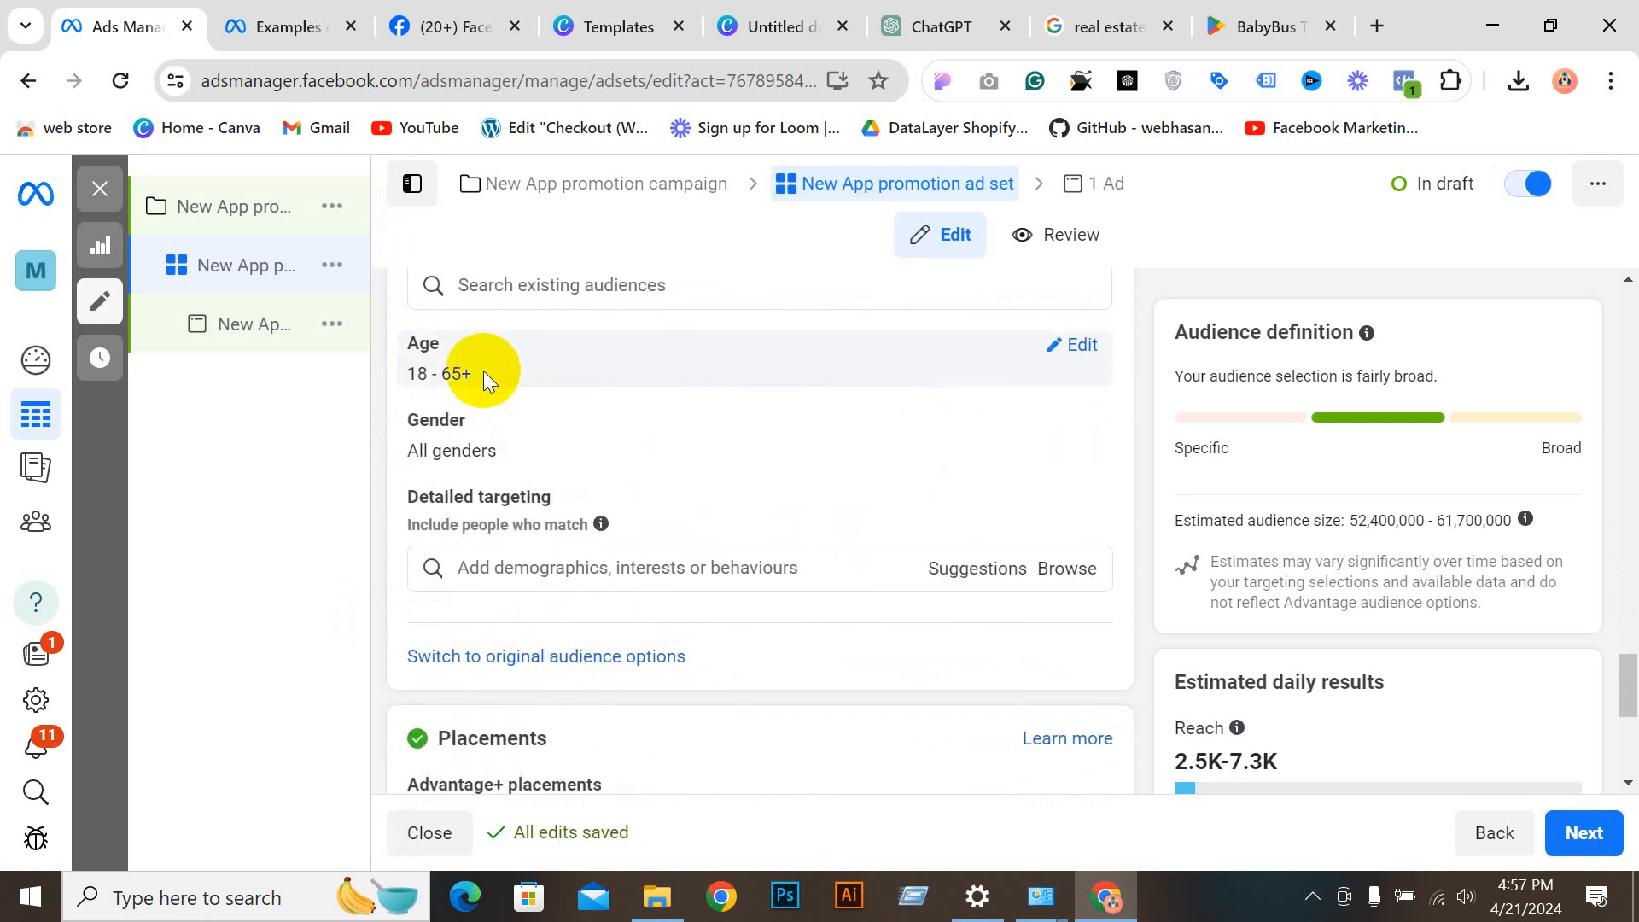
{"action": "scroll", "coordinate": [483, 371], "scroll_direction": "down", "scroll_amount": 5}
Step: Open the specific mobile devices and operating systems settings under Placements and examine the included devices and OS versions
{"action": "scroll", "coordinate": [695, 368], "scroll_direction": "up", "scroll_amount": 2}
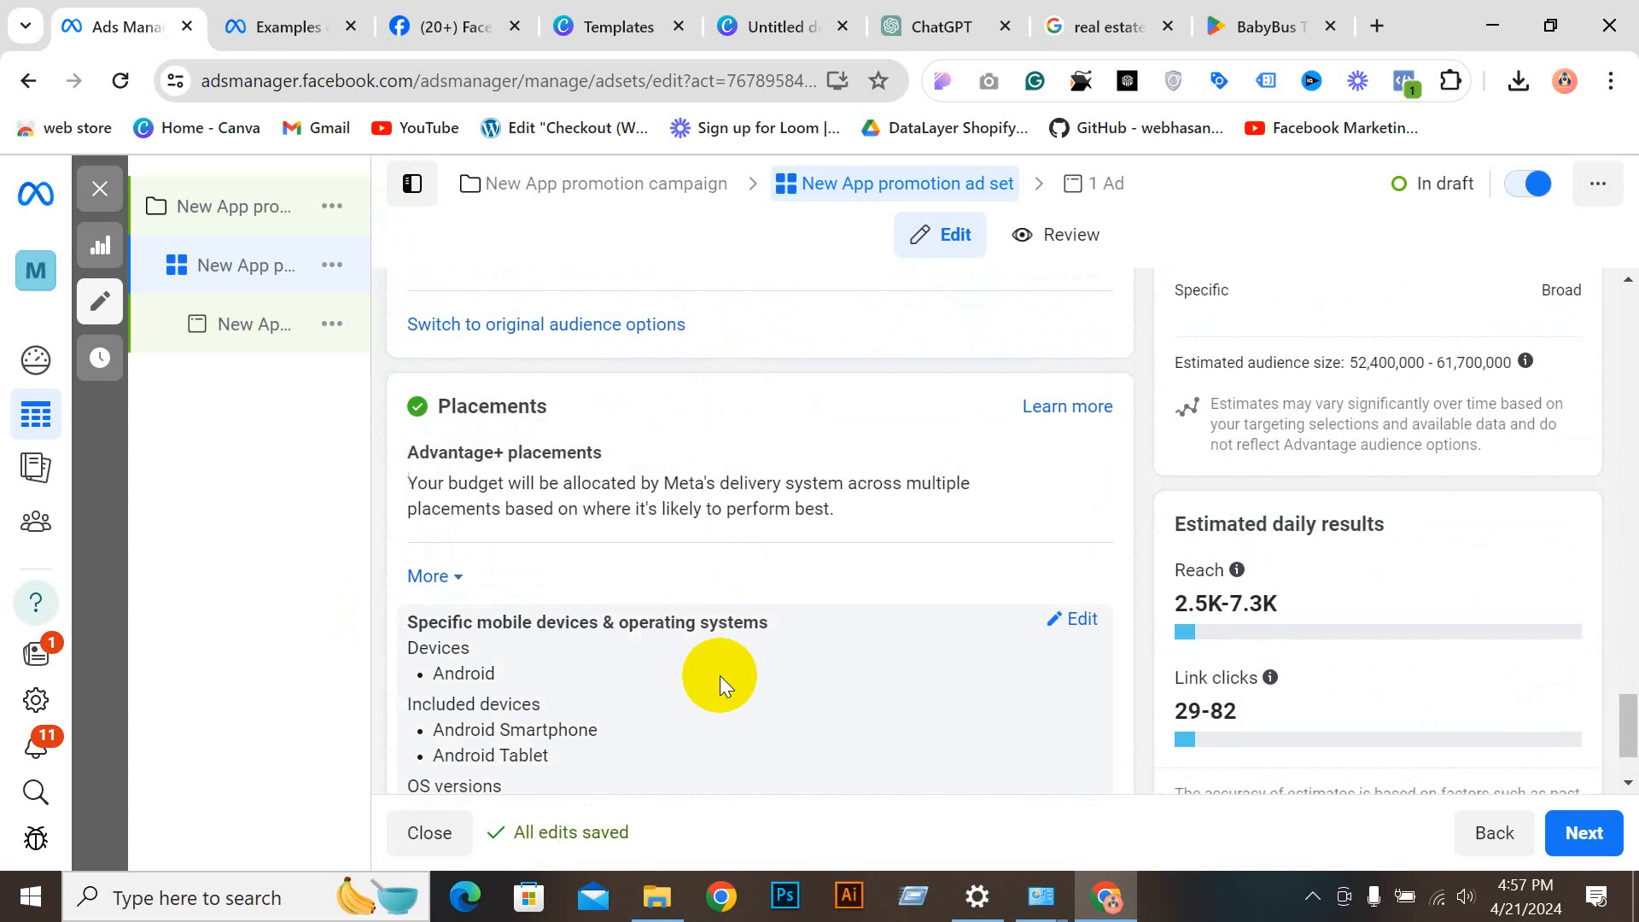
{"action": "scroll", "coordinate": [709, 640], "scroll_direction": "down", "scroll_amount": 1}
{"action": "left_click", "coordinate": [1058, 493]}
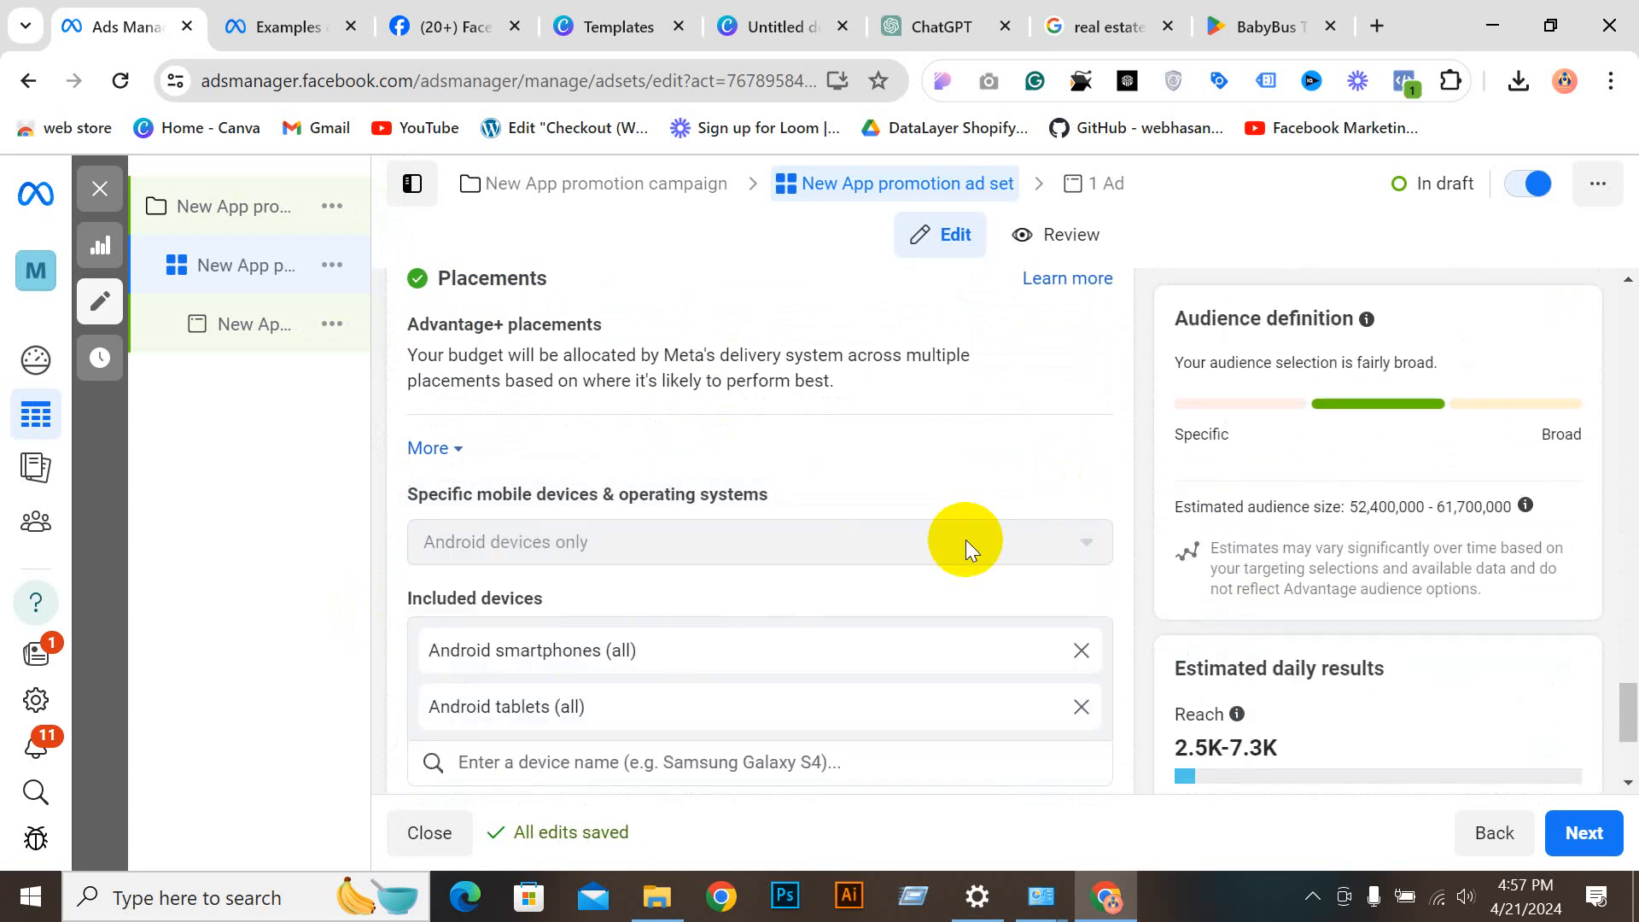
{"action": "scroll", "coordinate": [787, 604], "scroll_direction": "down", "scroll_amount": 3}
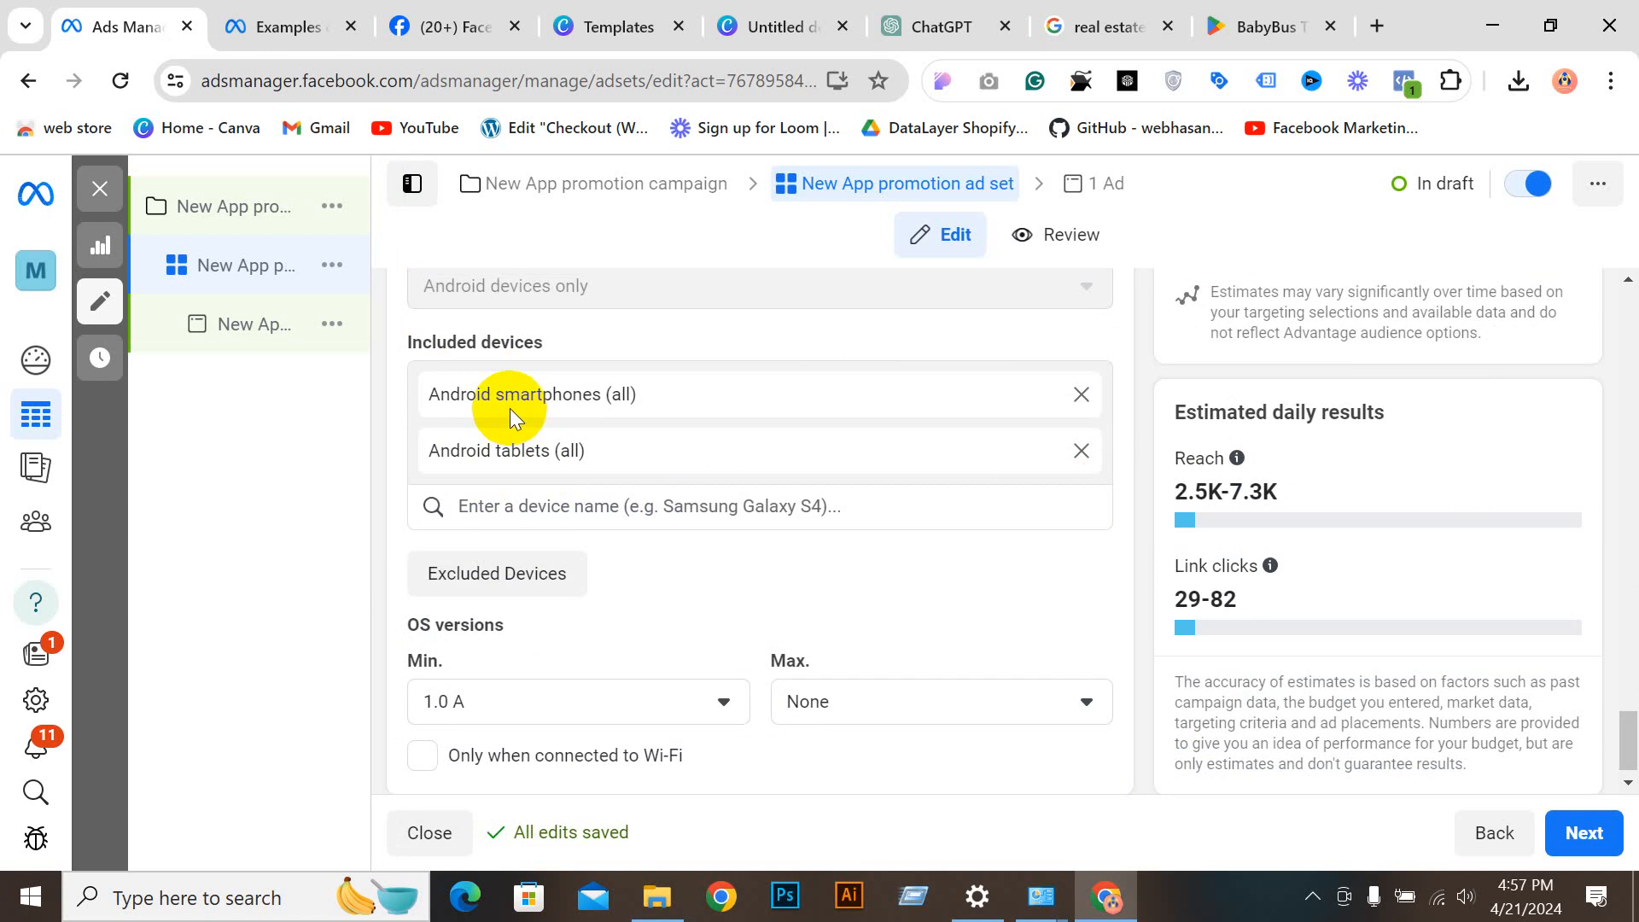
{"action": "scroll", "coordinate": [509, 512], "scroll_direction": "up", "scroll_amount": 3}
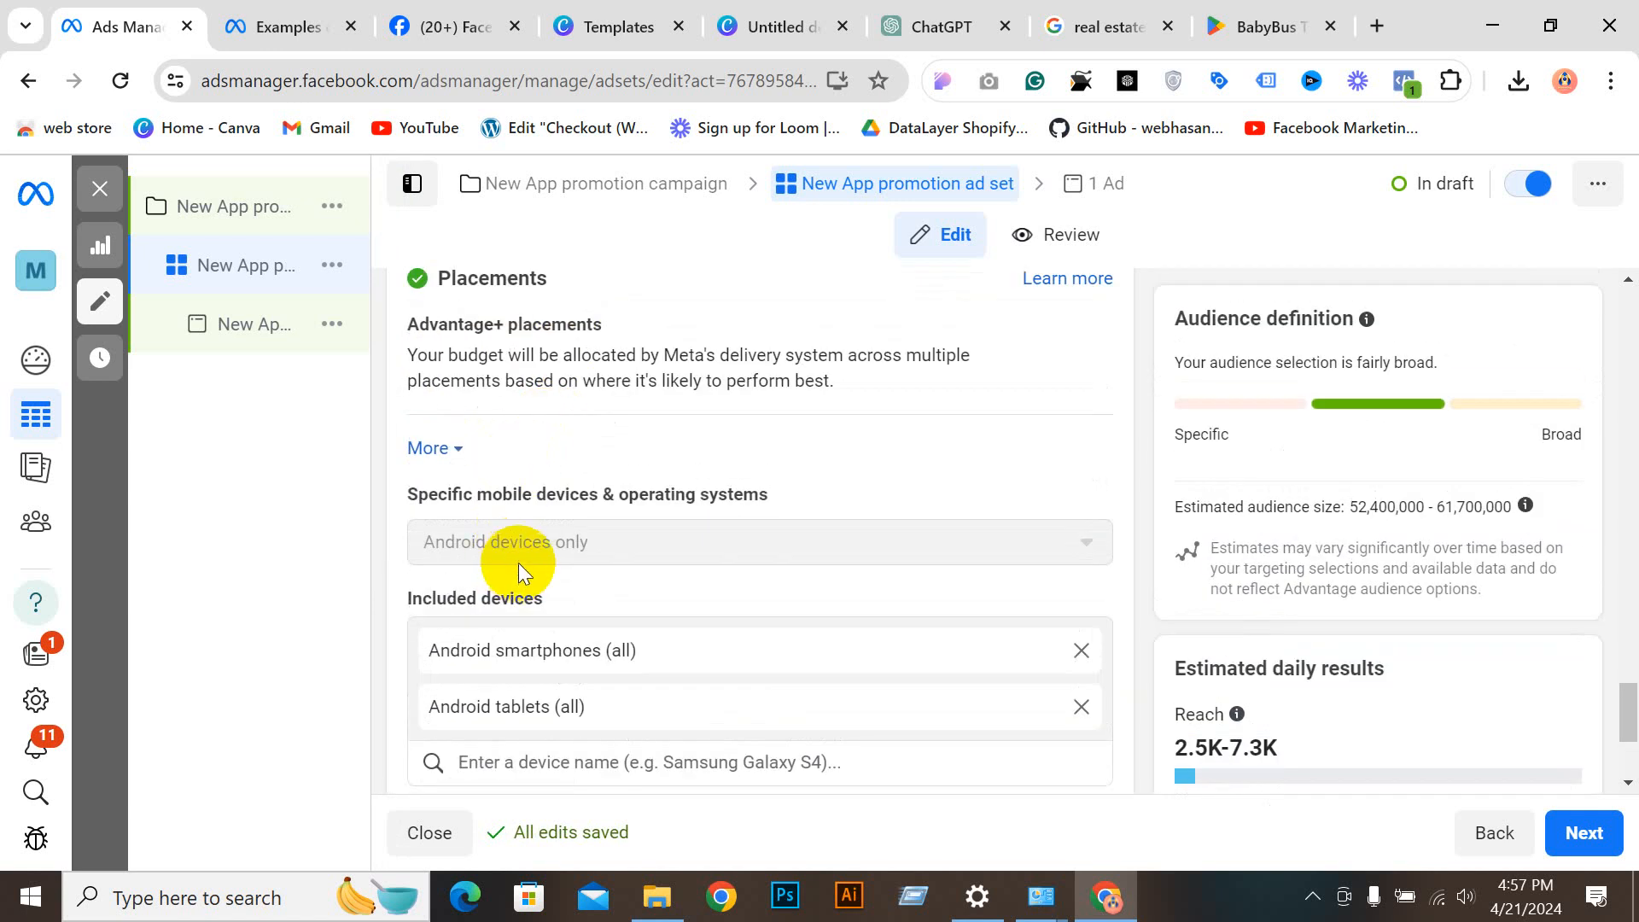
{"action": "scroll", "coordinate": [594, 624], "scroll_direction": "up", "scroll_amount": 3}
{"action": "scroll", "coordinate": [595, 623], "scroll_direction": "down", "scroll_amount": 6}
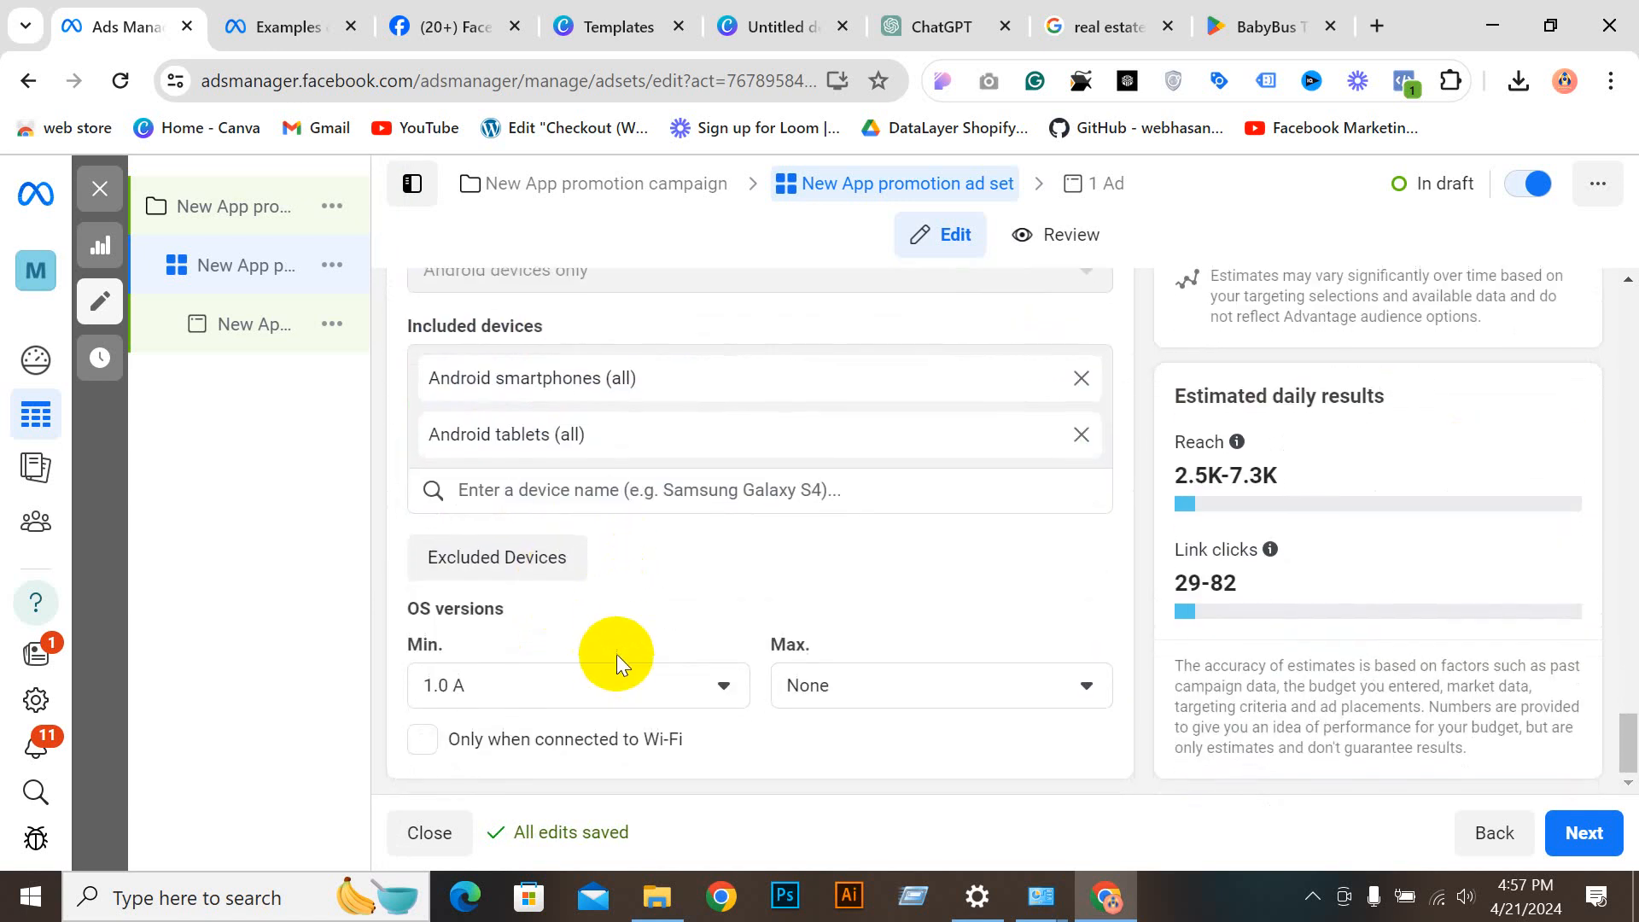
Step: Proceed to the ad level and choose E-Shop from the personal Pages as the ad's Facebook Page
{"action": "left_click", "coordinate": [1586, 837]}
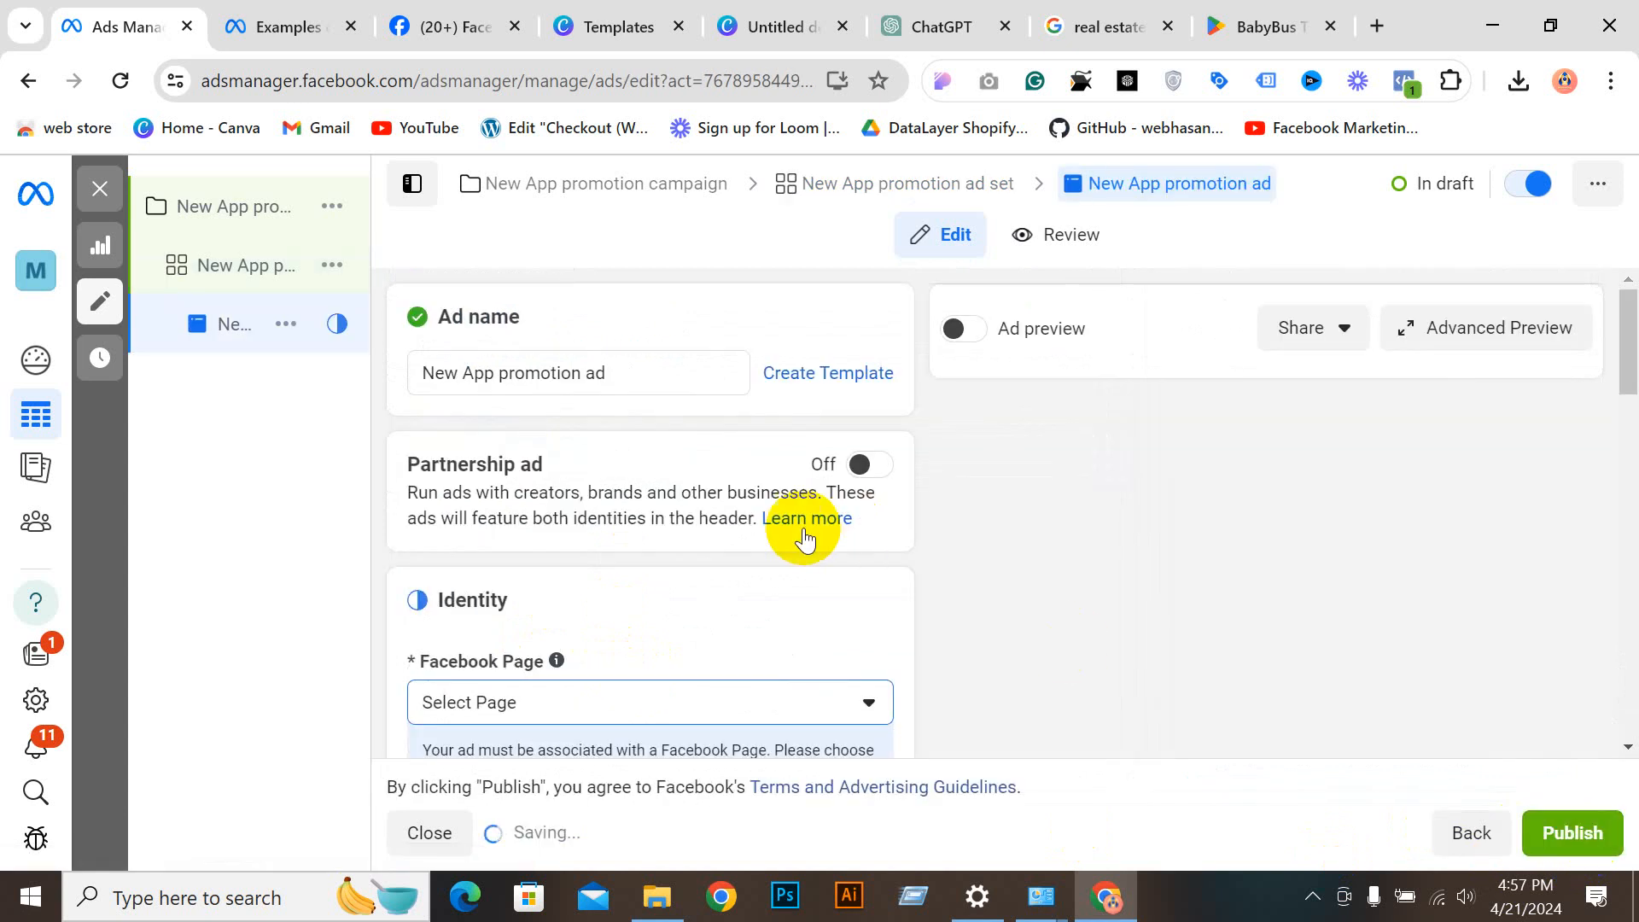
{"action": "scroll", "coordinate": [567, 604], "scroll_direction": "down", "scroll_amount": 3}
{"action": "left_click", "coordinate": [558, 461]}
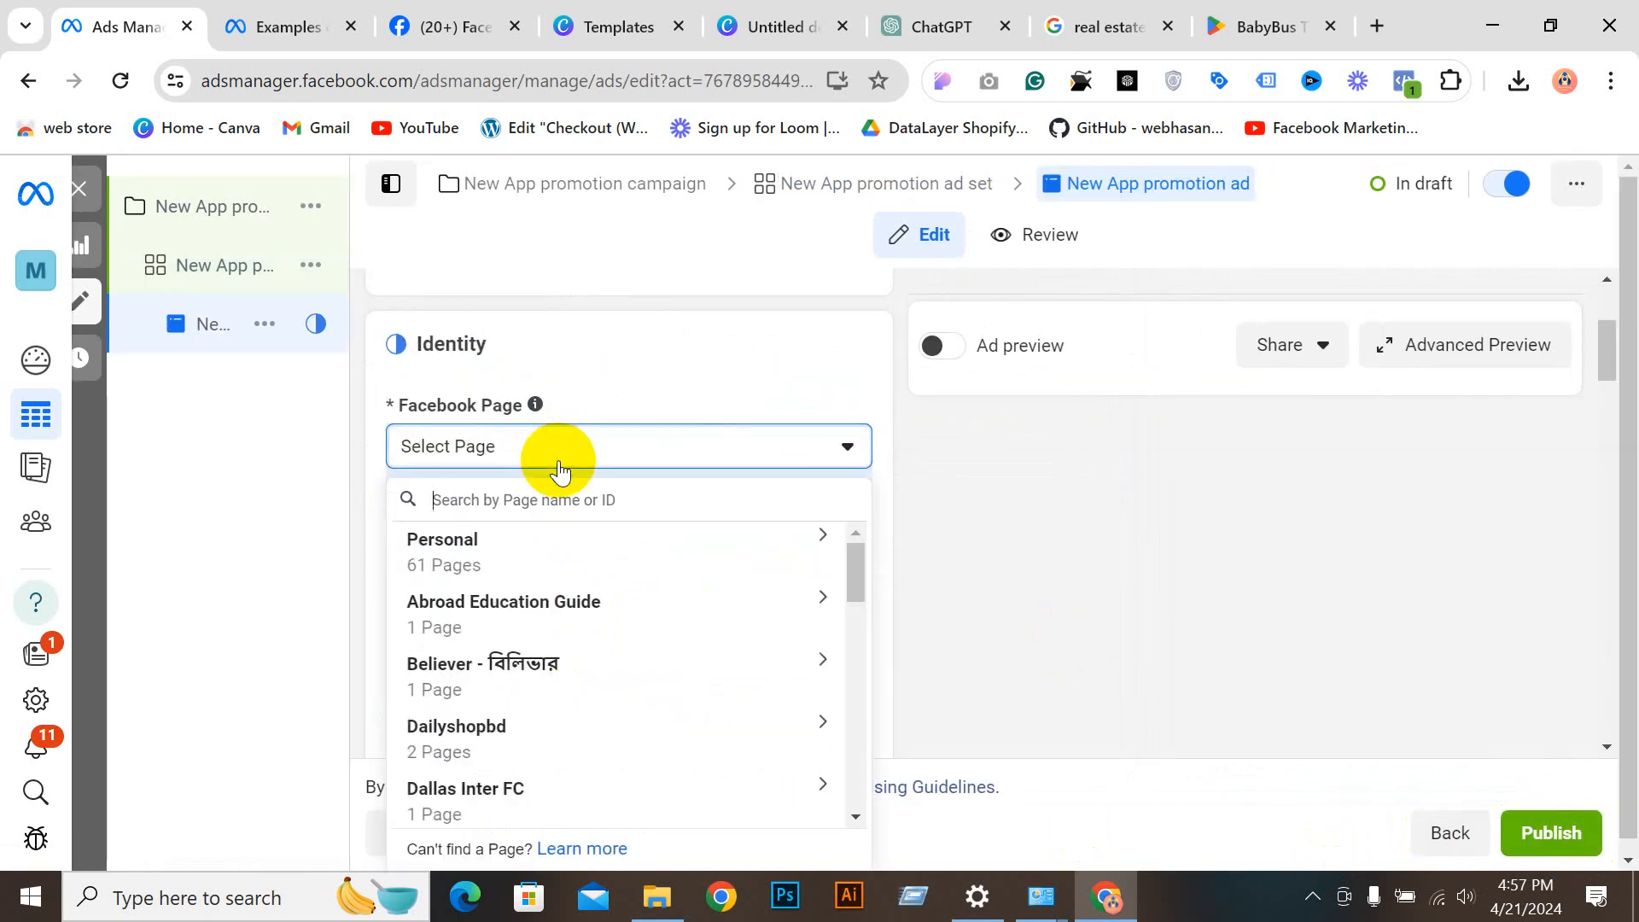
{"action": "left_click", "coordinate": [551, 547]}
{"action": "scroll", "coordinate": [615, 696], "scroll_direction": "down", "scroll_amount": 3}
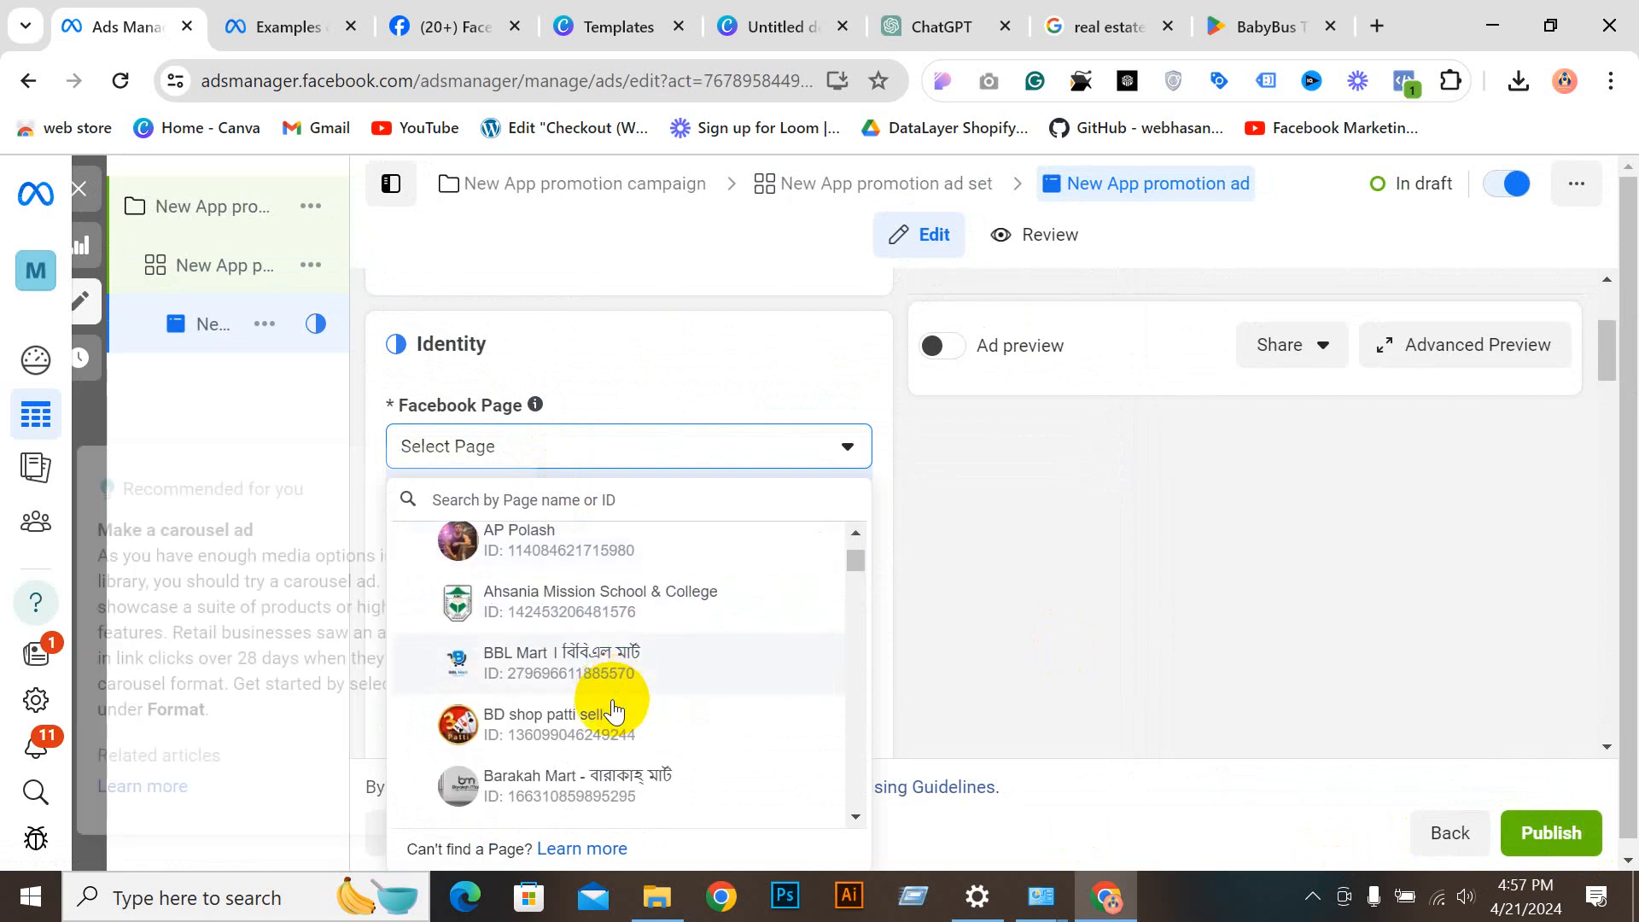
{"action": "scroll", "coordinate": [546, 649], "scroll_direction": "down", "scroll_amount": 4}
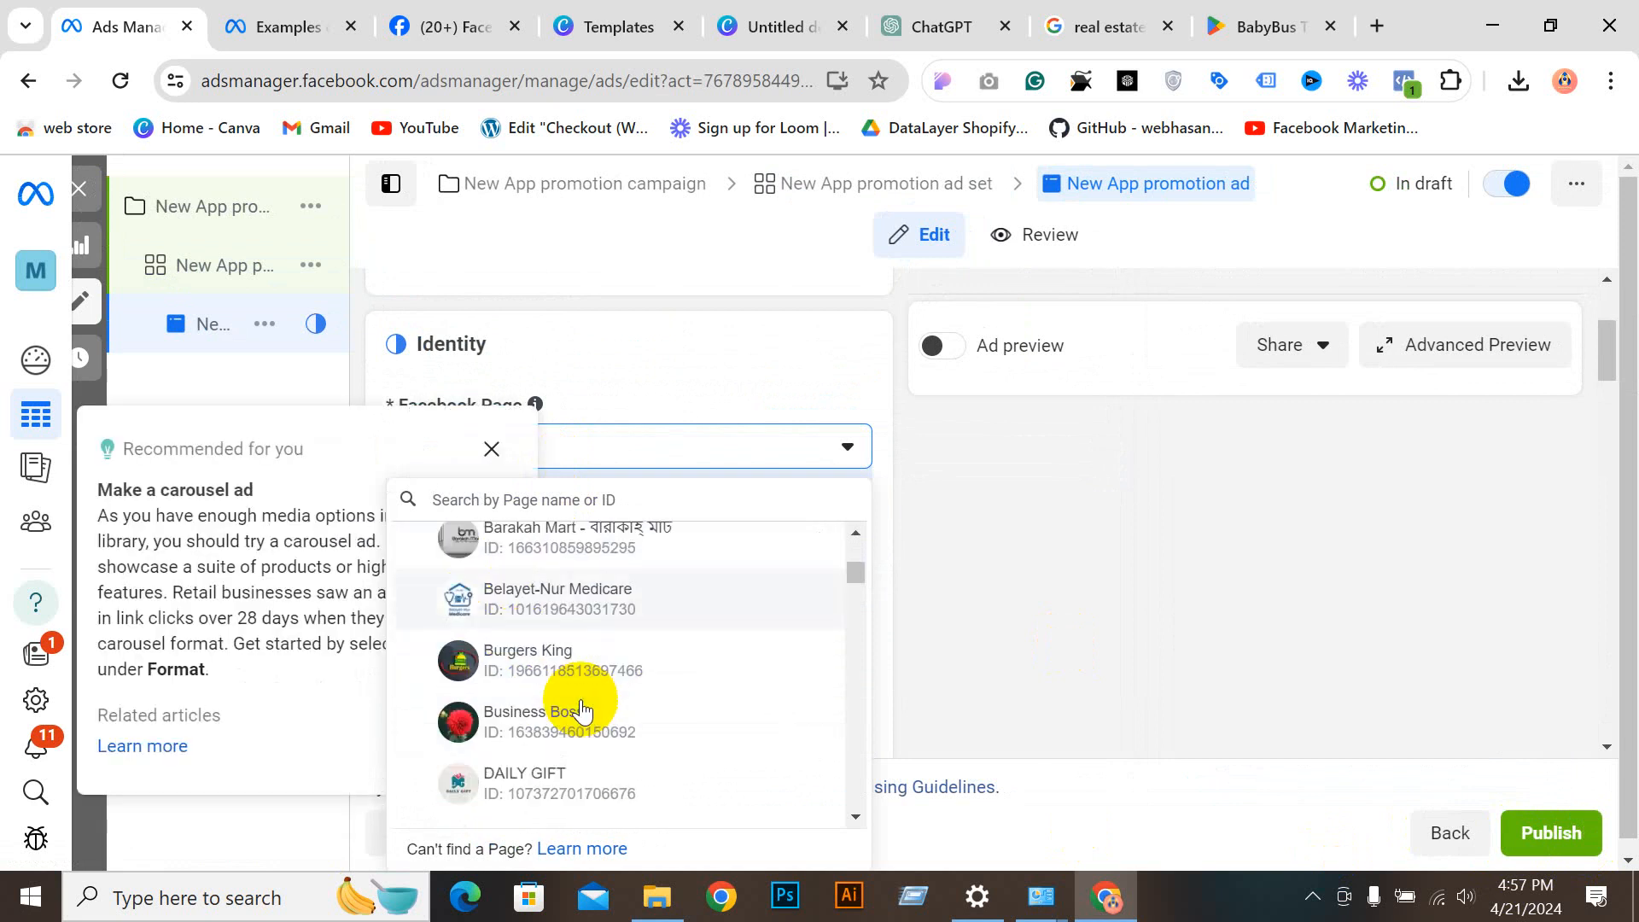
{"action": "scroll", "coordinate": [559, 647], "scroll_direction": "down", "scroll_amount": 2}
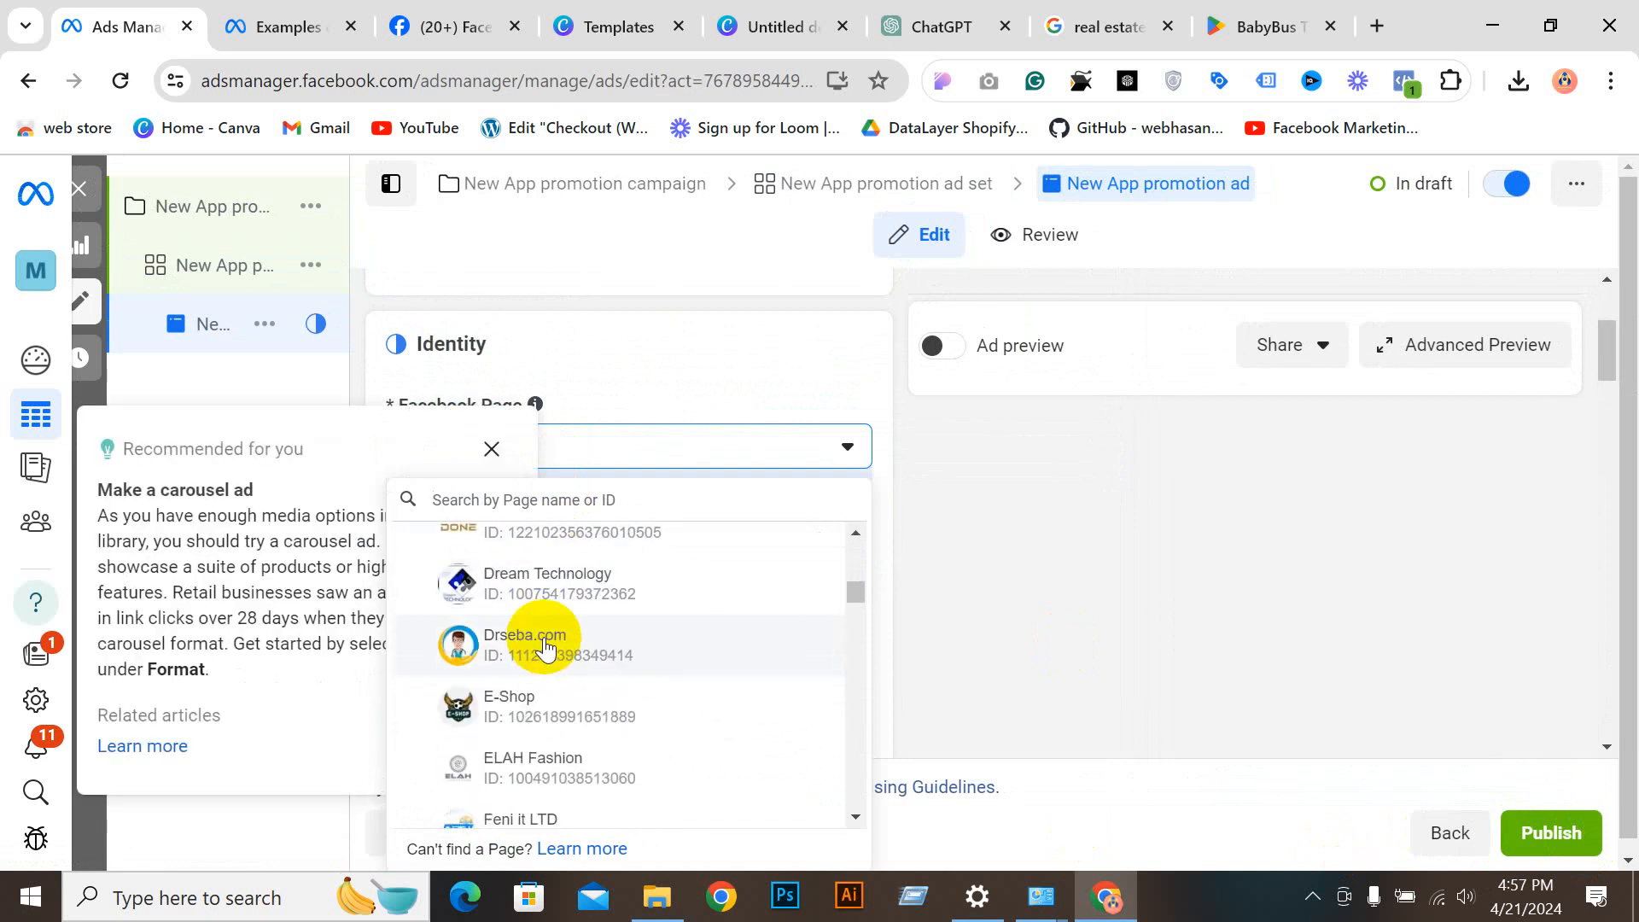
{"action": "scroll", "coordinate": [542, 708], "scroll_direction": "up", "scroll_amount": 1}
{"action": "scroll", "coordinate": [538, 734], "scroll_direction": "down", "scroll_amount": 1}
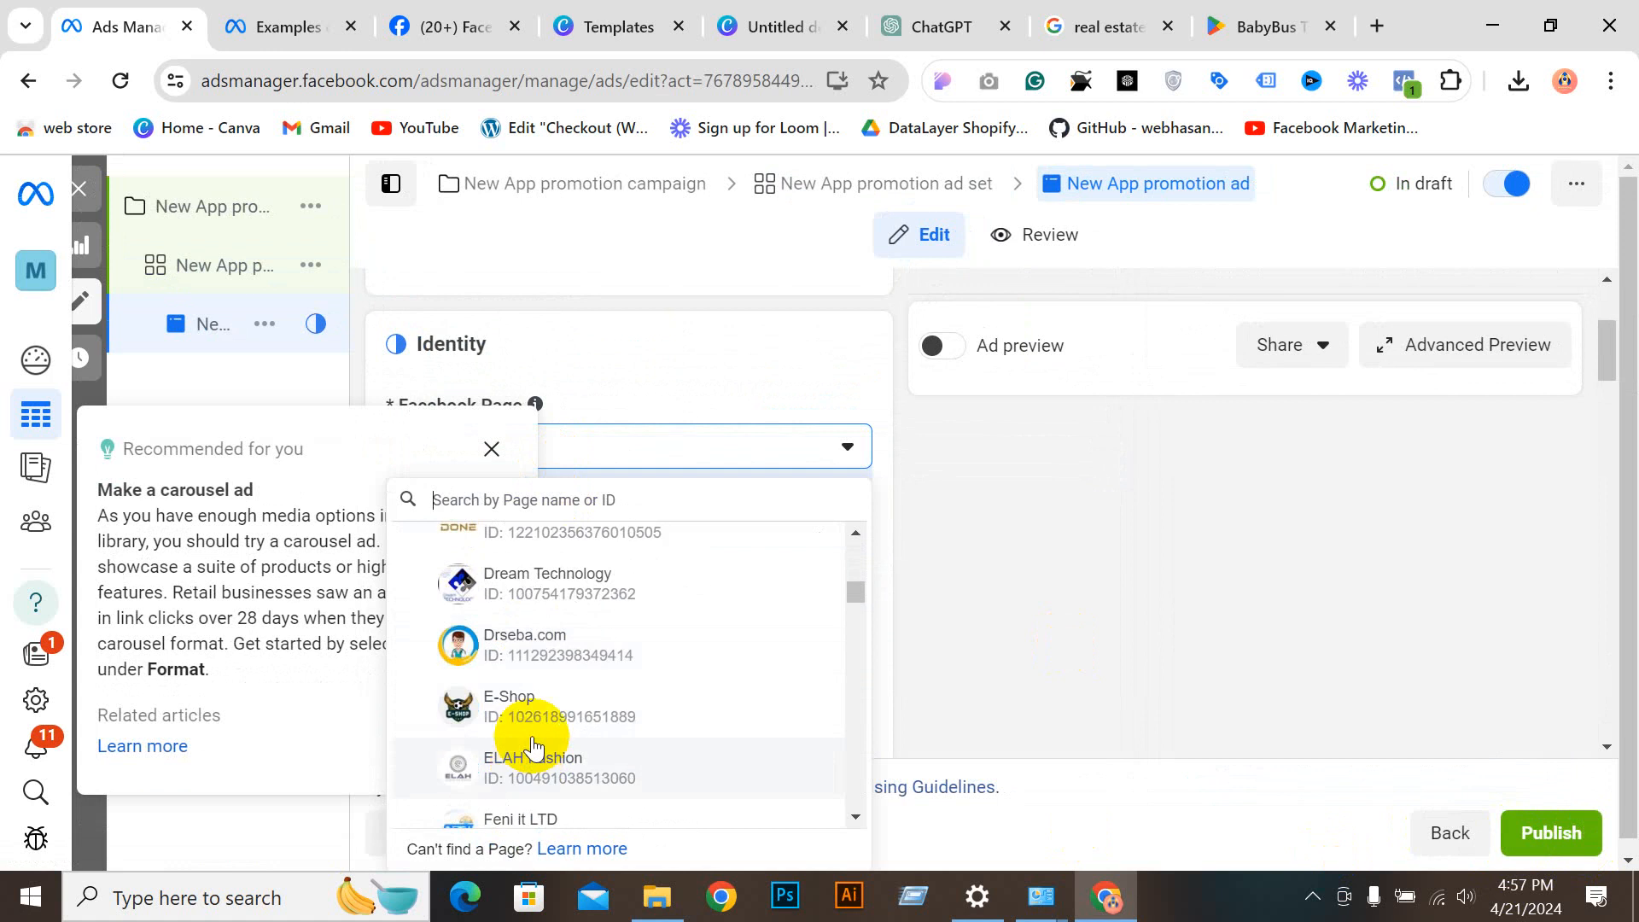
{"action": "left_click", "coordinate": [543, 721]}
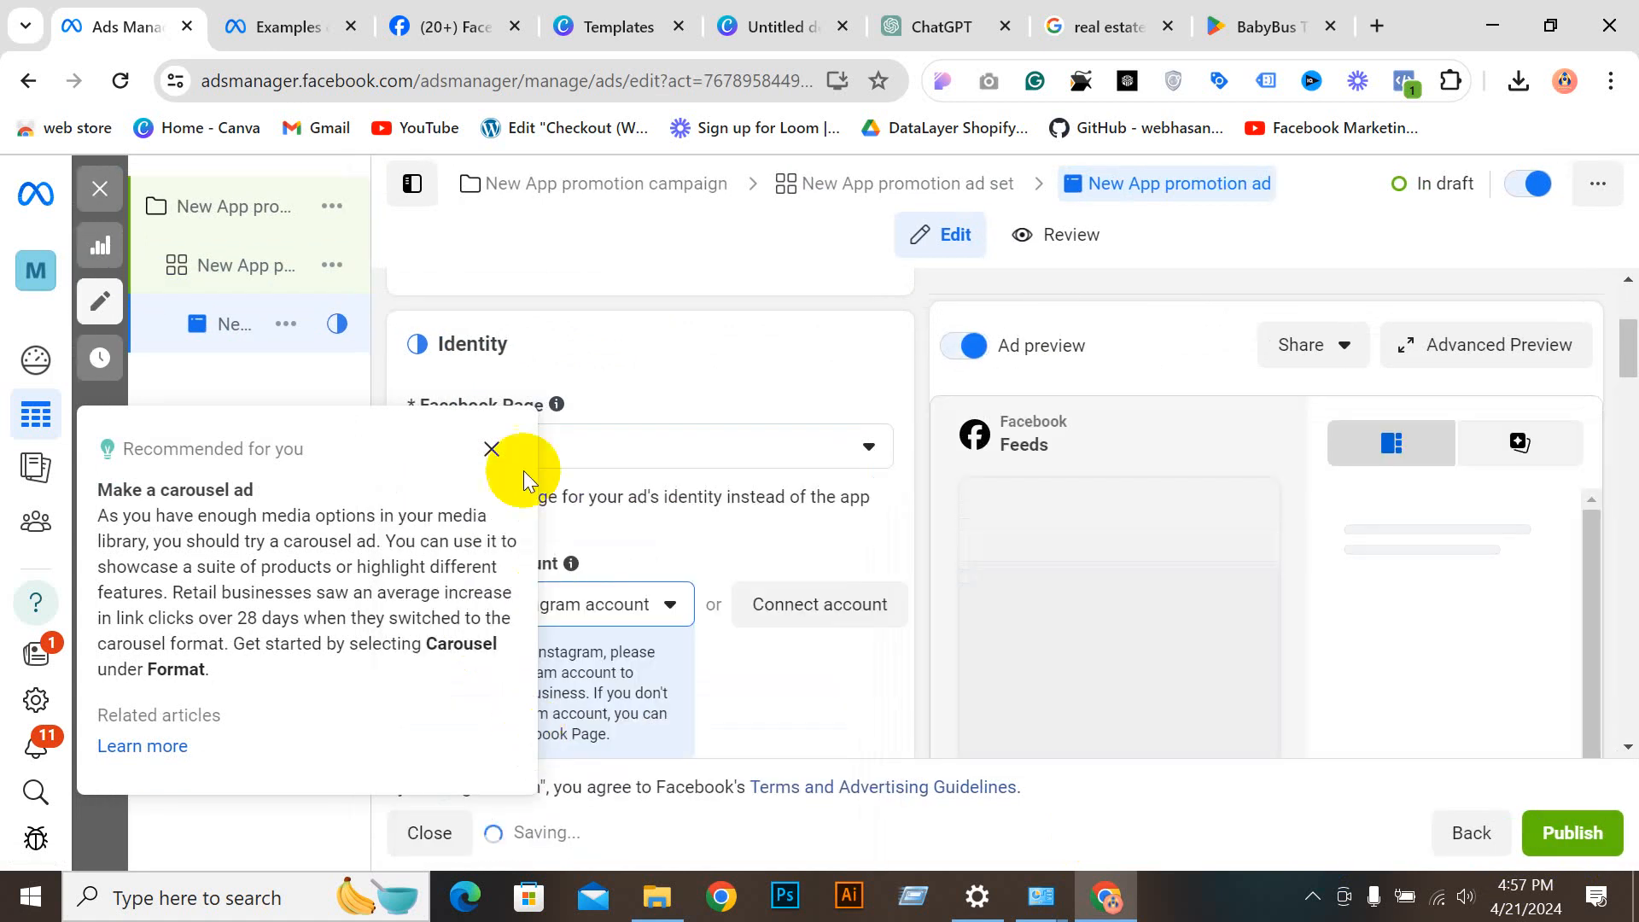
{"action": "left_click", "coordinate": [494, 449]}
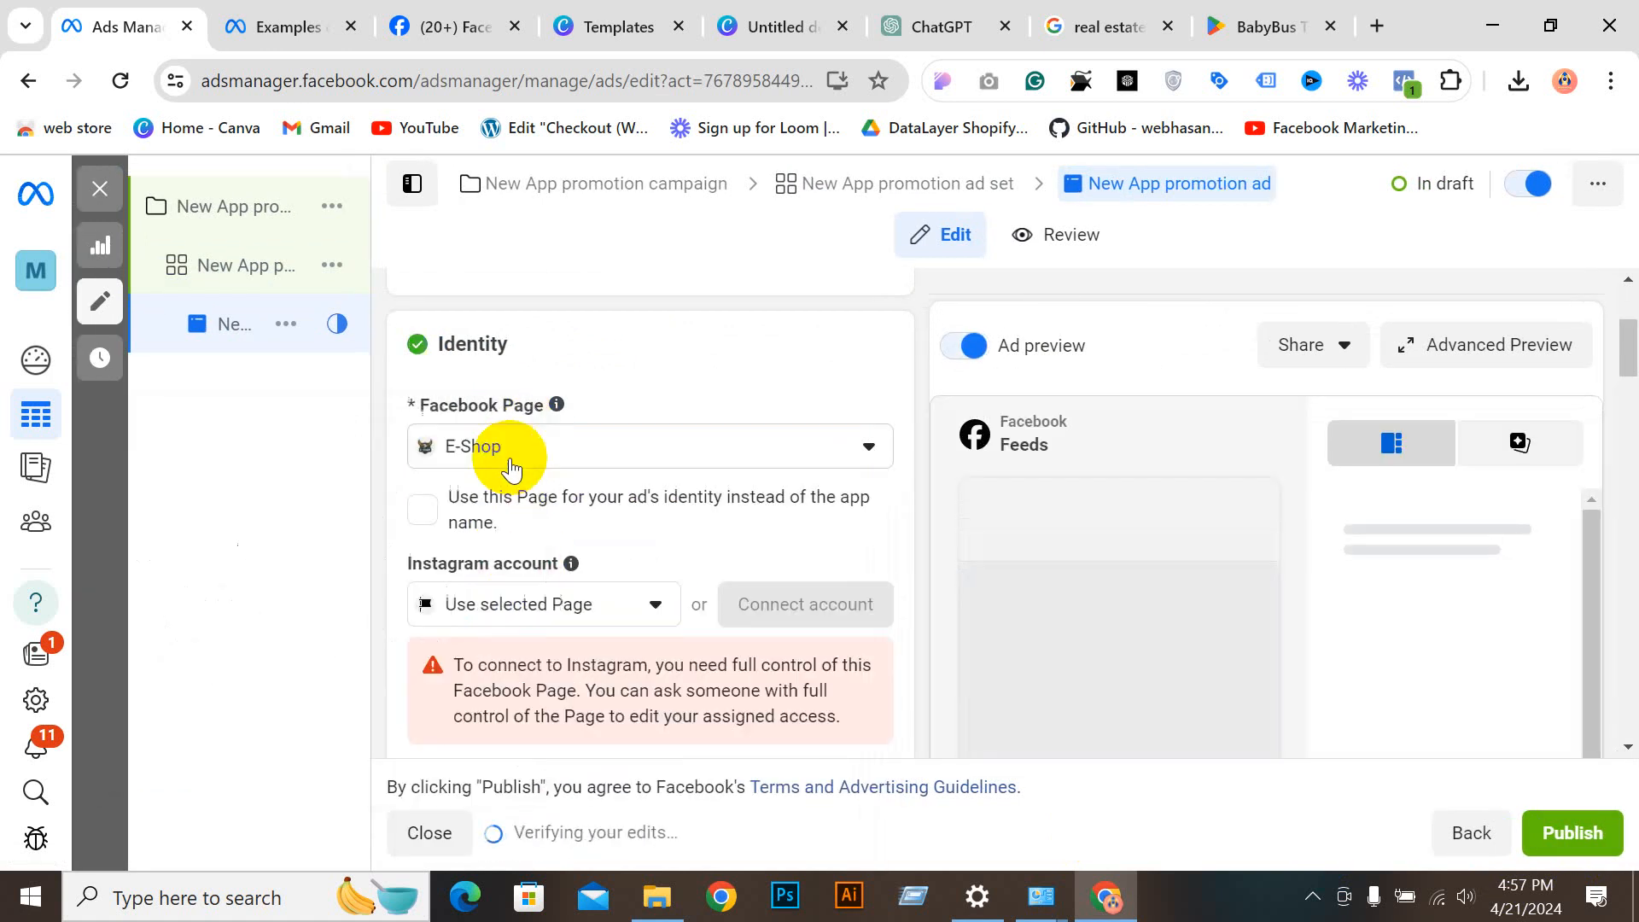
Step: Set the ad's Instagram account to Use selected Page and dismiss the tip about using an existing post
{"action": "left_click", "coordinate": [549, 632]}
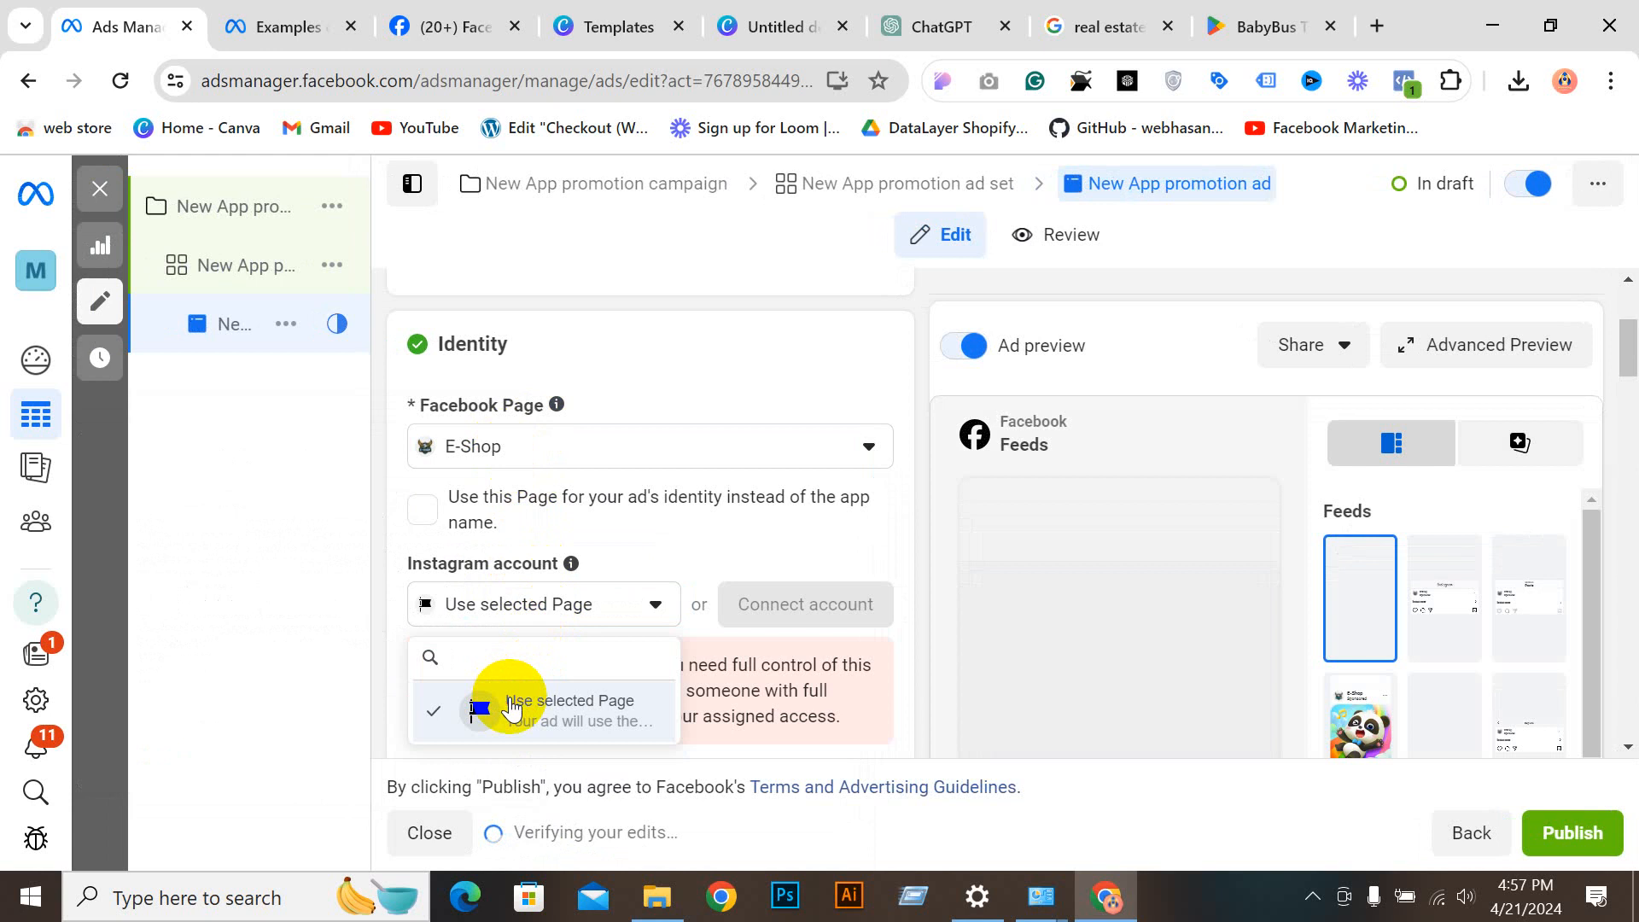
{"action": "left_click", "coordinate": [512, 697]}
{"action": "scroll", "coordinate": [657, 613], "scroll_direction": "down", "scroll_amount": 3}
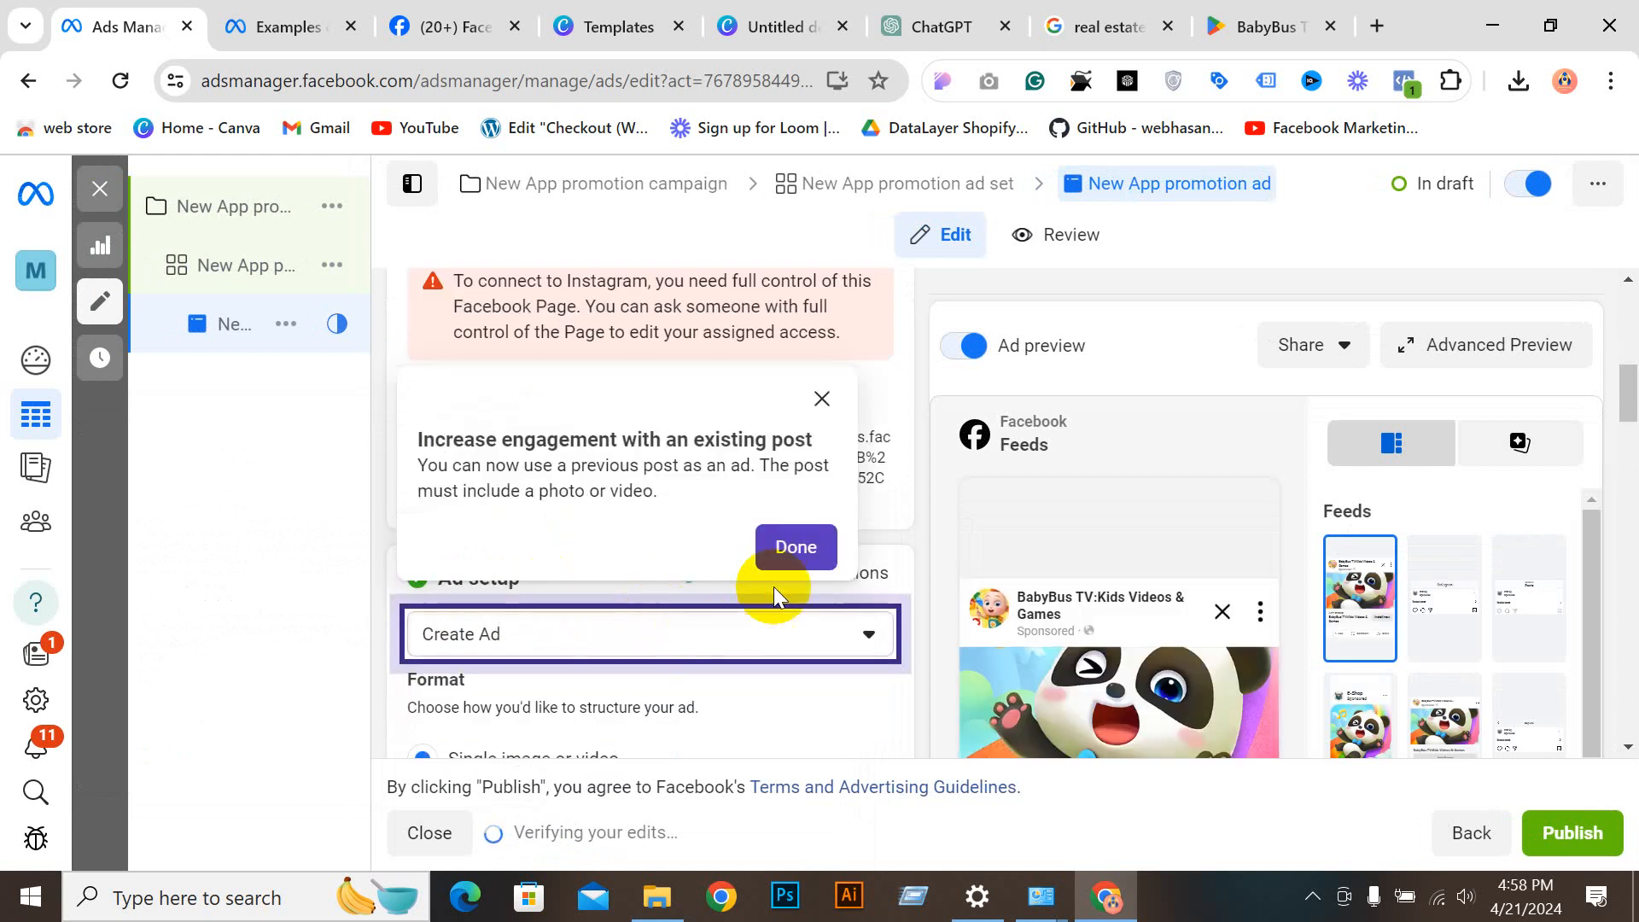
{"action": "left_click", "coordinate": [797, 547]}
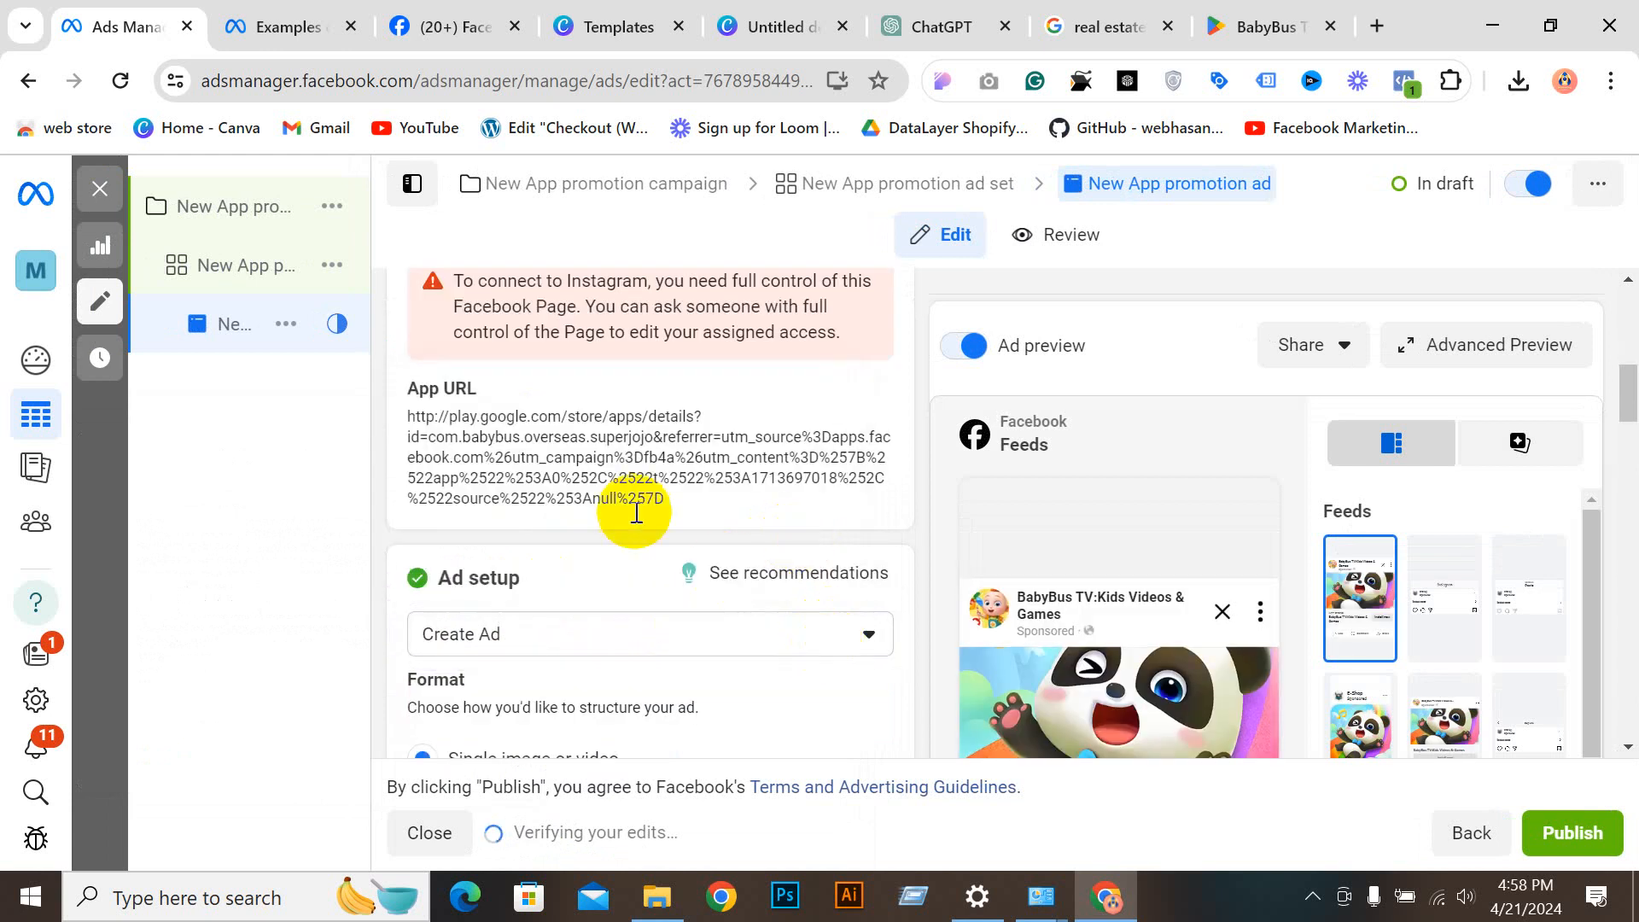
Step: Examine the ad's creative, info labels, destination, languages and tracking settings together with the ad preview
{"action": "scroll", "coordinate": [608, 431], "scroll_direction": "down", "scroll_amount": 10}
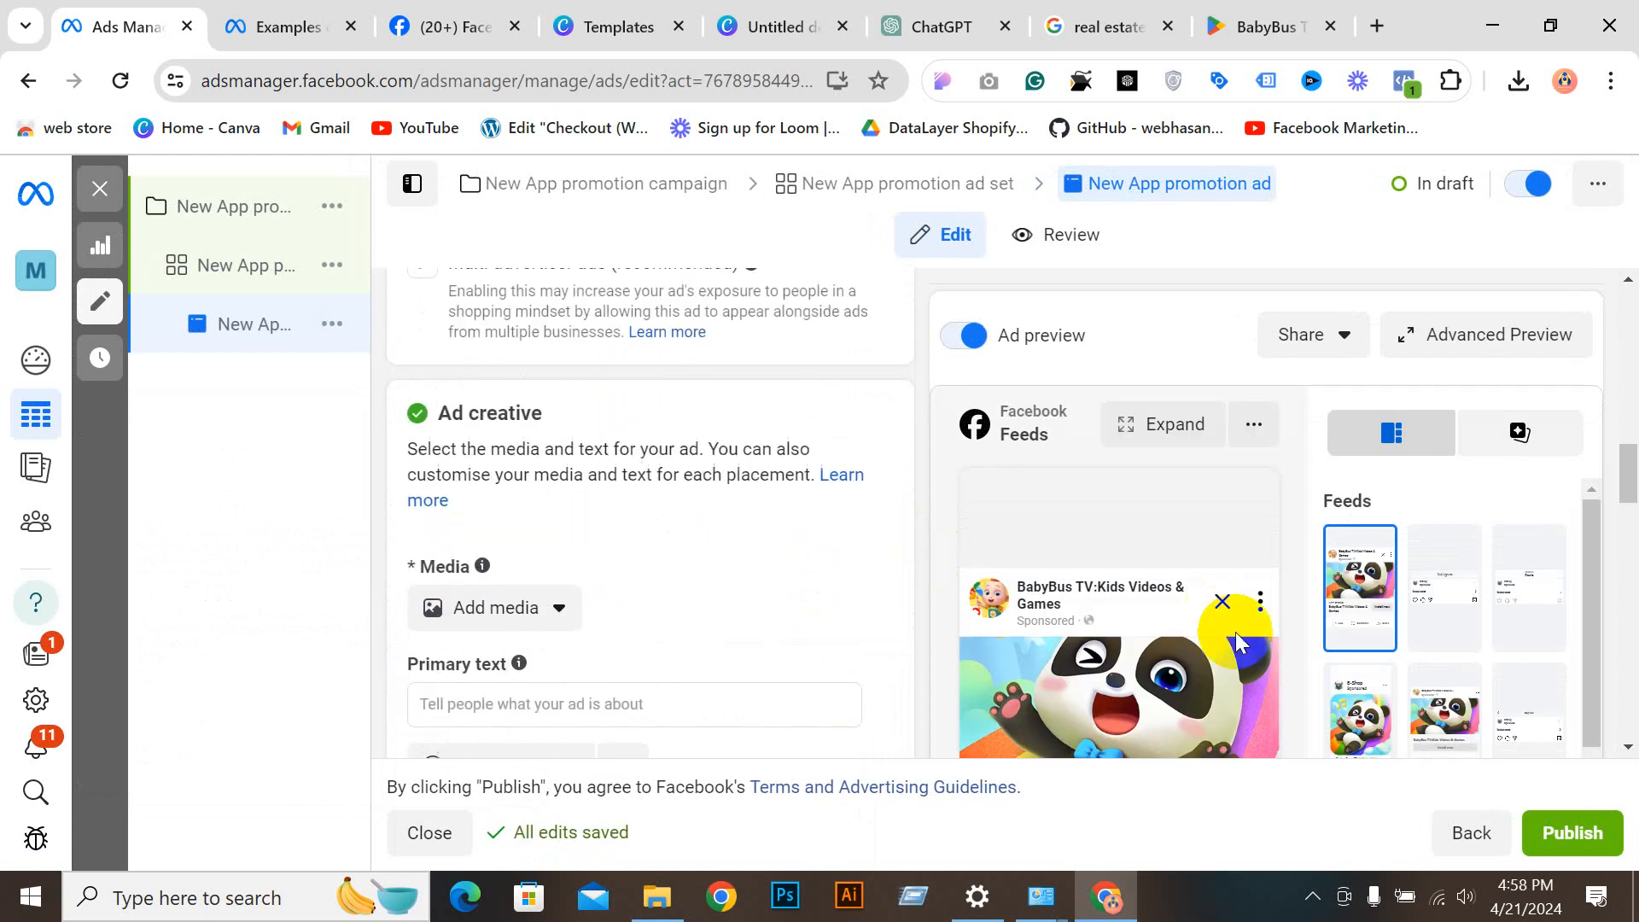
{"action": "scroll", "coordinate": [1277, 535], "scroll_direction": "down", "scroll_amount": 10}
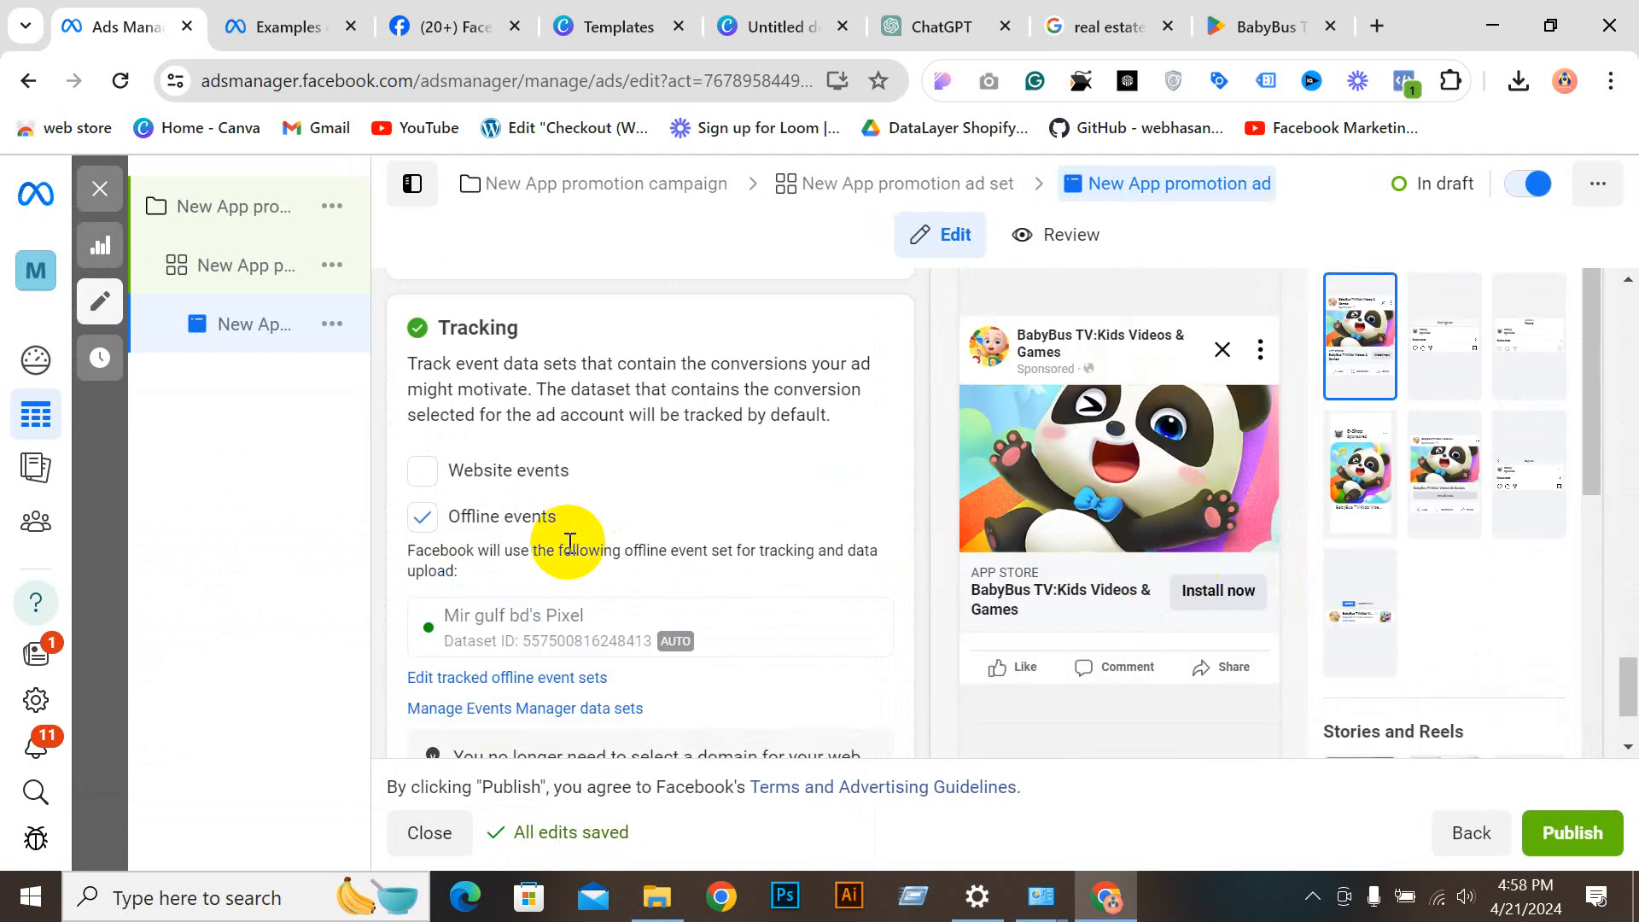
{"action": "scroll", "coordinate": [570, 543], "scroll_direction": "down", "scroll_amount": 3}
{"action": "scroll", "coordinate": [567, 541], "scroll_direction": "up", "scroll_amount": 15}
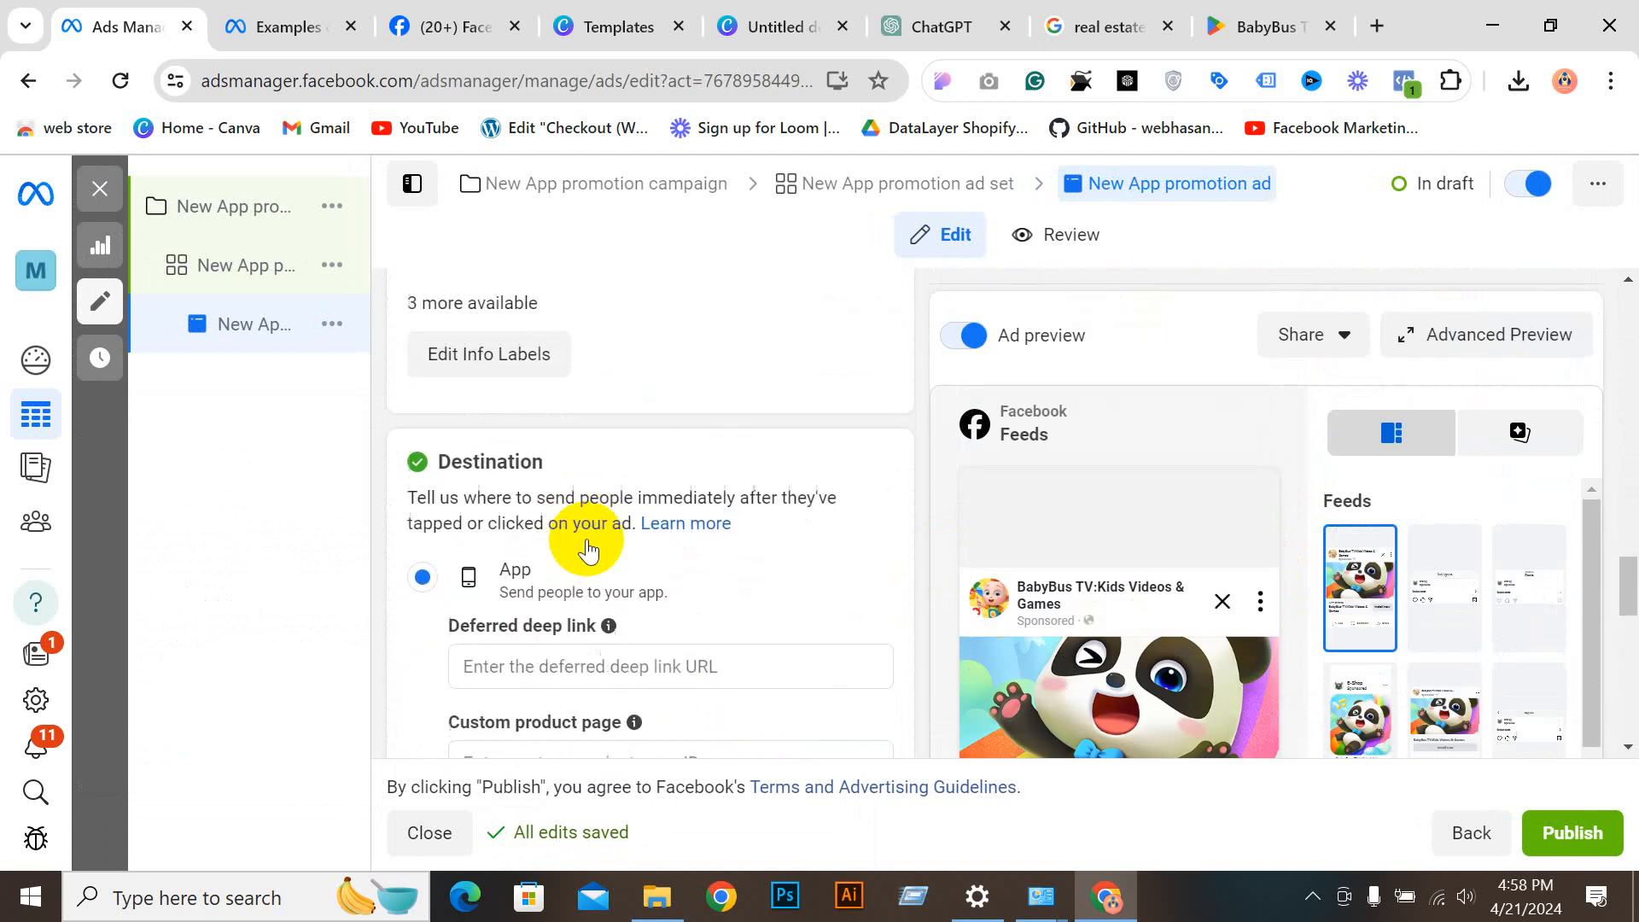
{"action": "scroll", "coordinate": [588, 550], "scroll_direction": "down", "scroll_amount": 3}
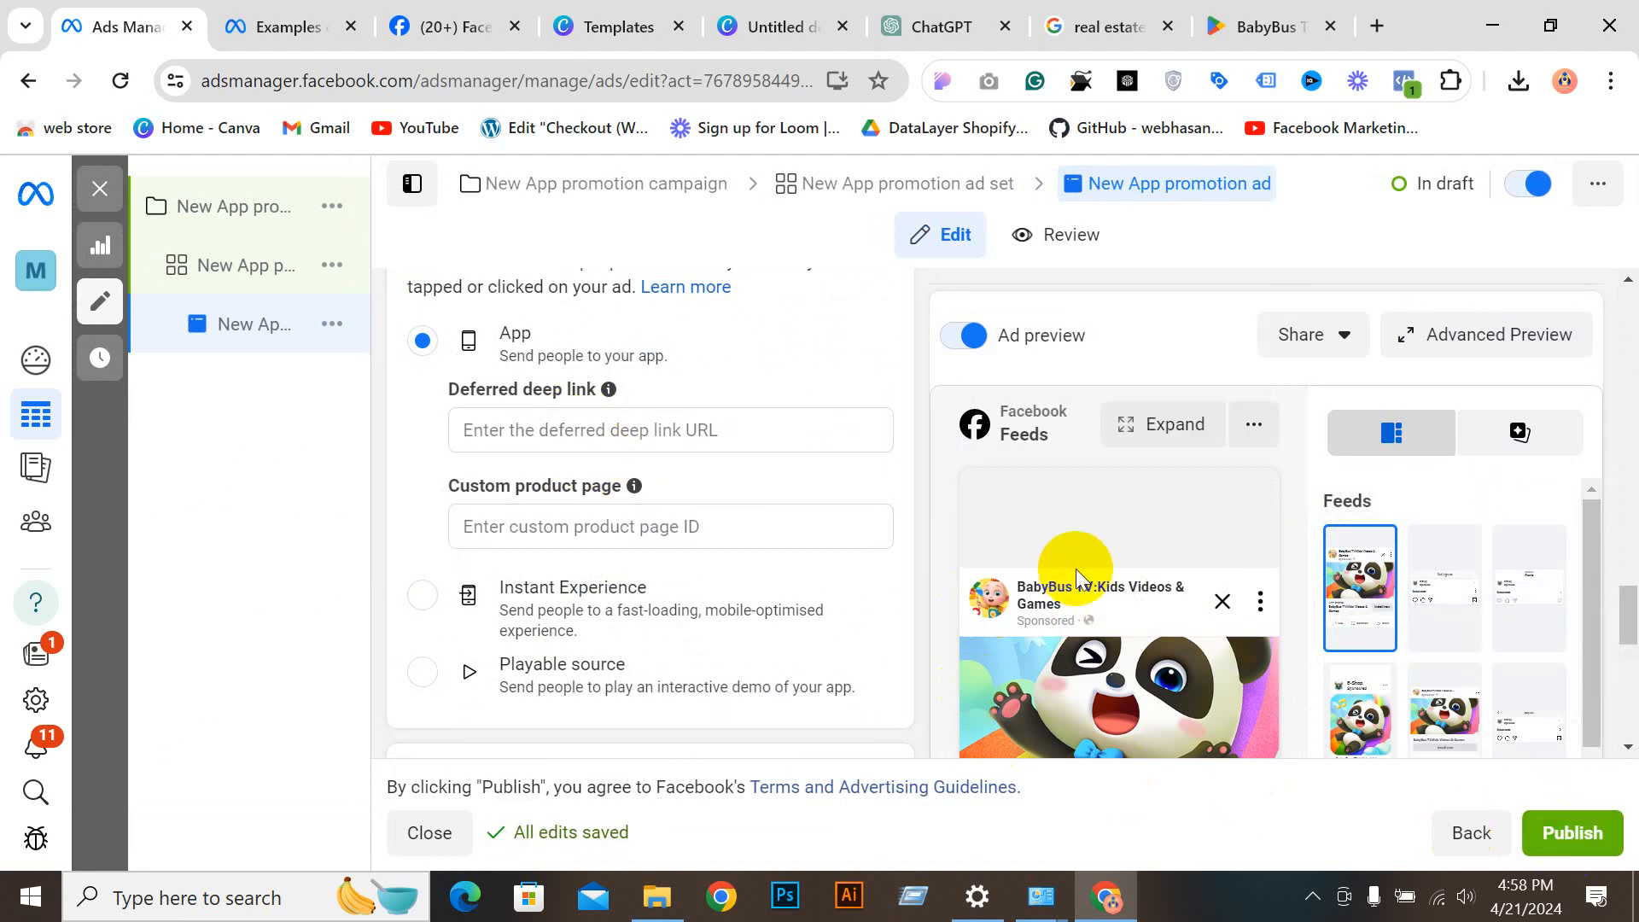
{"action": "scroll", "coordinate": [1119, 596], "scroll_direction": "down", "scroll_amount": 6}
{"action": "scroll", "coordinate": [538, 555], "scroll_direction": "up", "scroll_amount": 6}
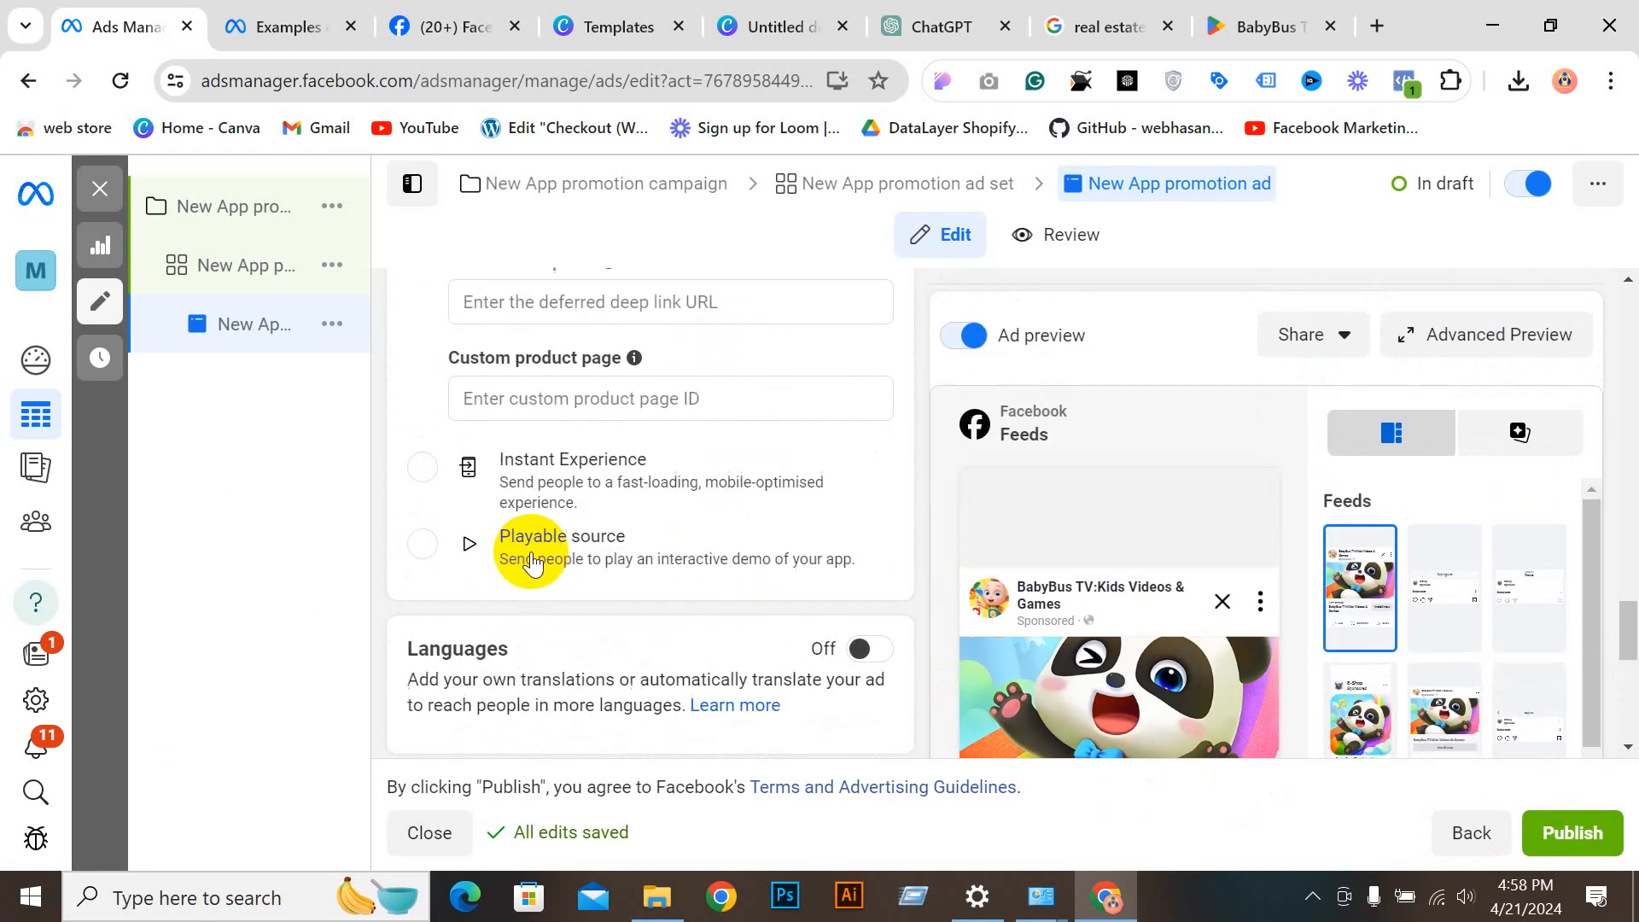
{"action": "scroll", "coordinate": [766, 664], "scroll_direction": "up", "scroll_amount": 6}
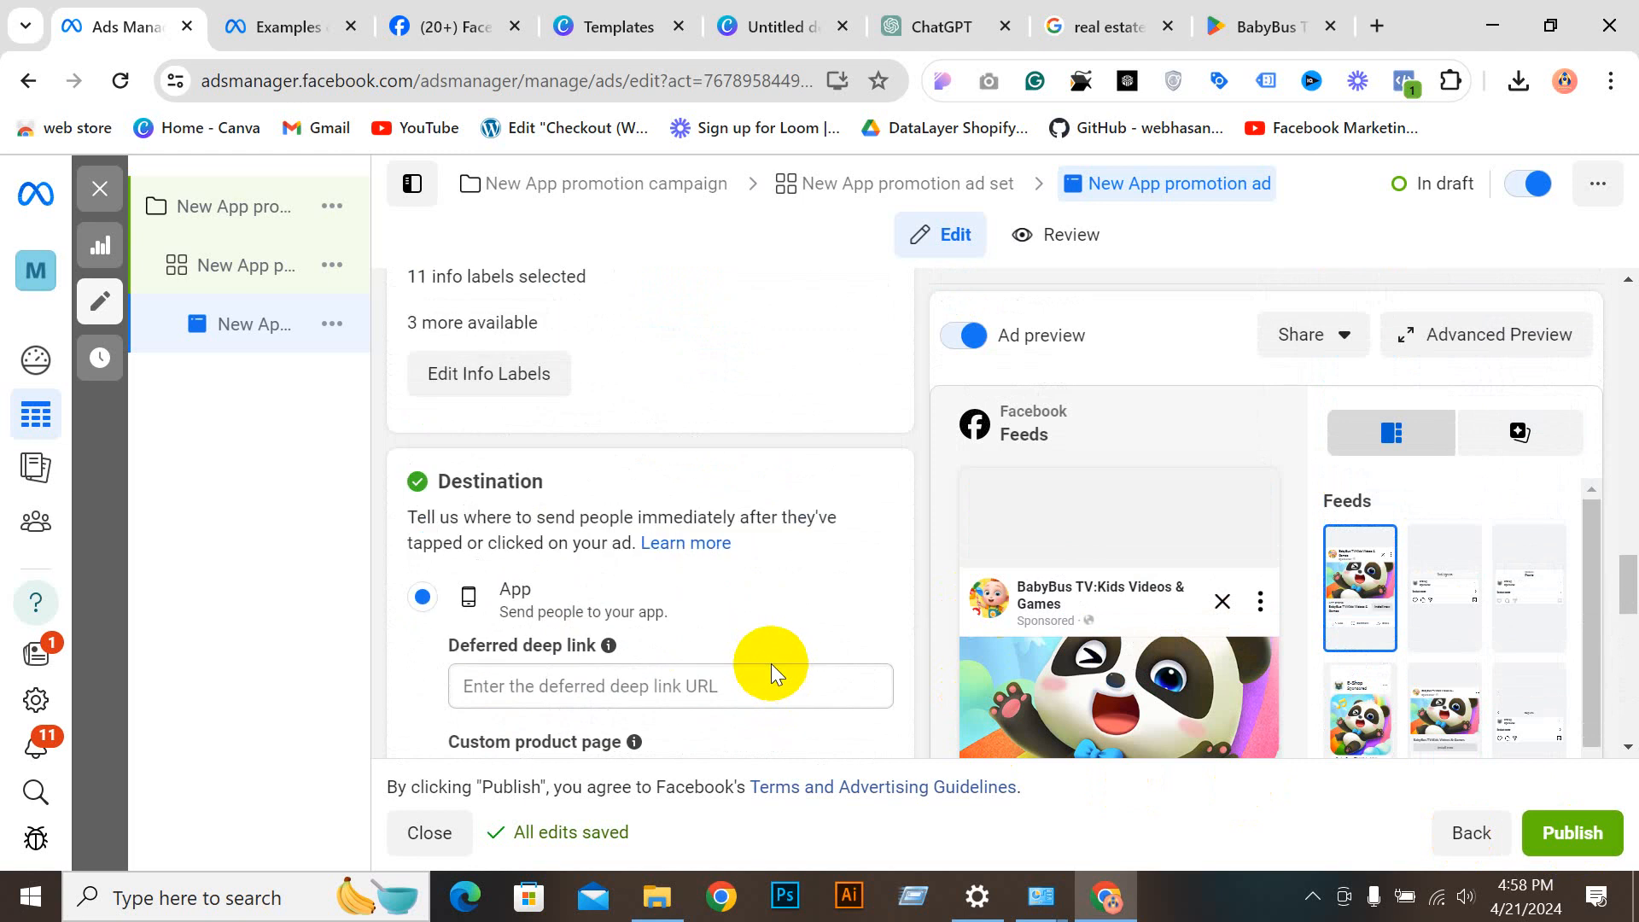
{"action": "scroll", "coordinate": [644, 547], "scroll_direction": "up", "scroll_amount": 5}
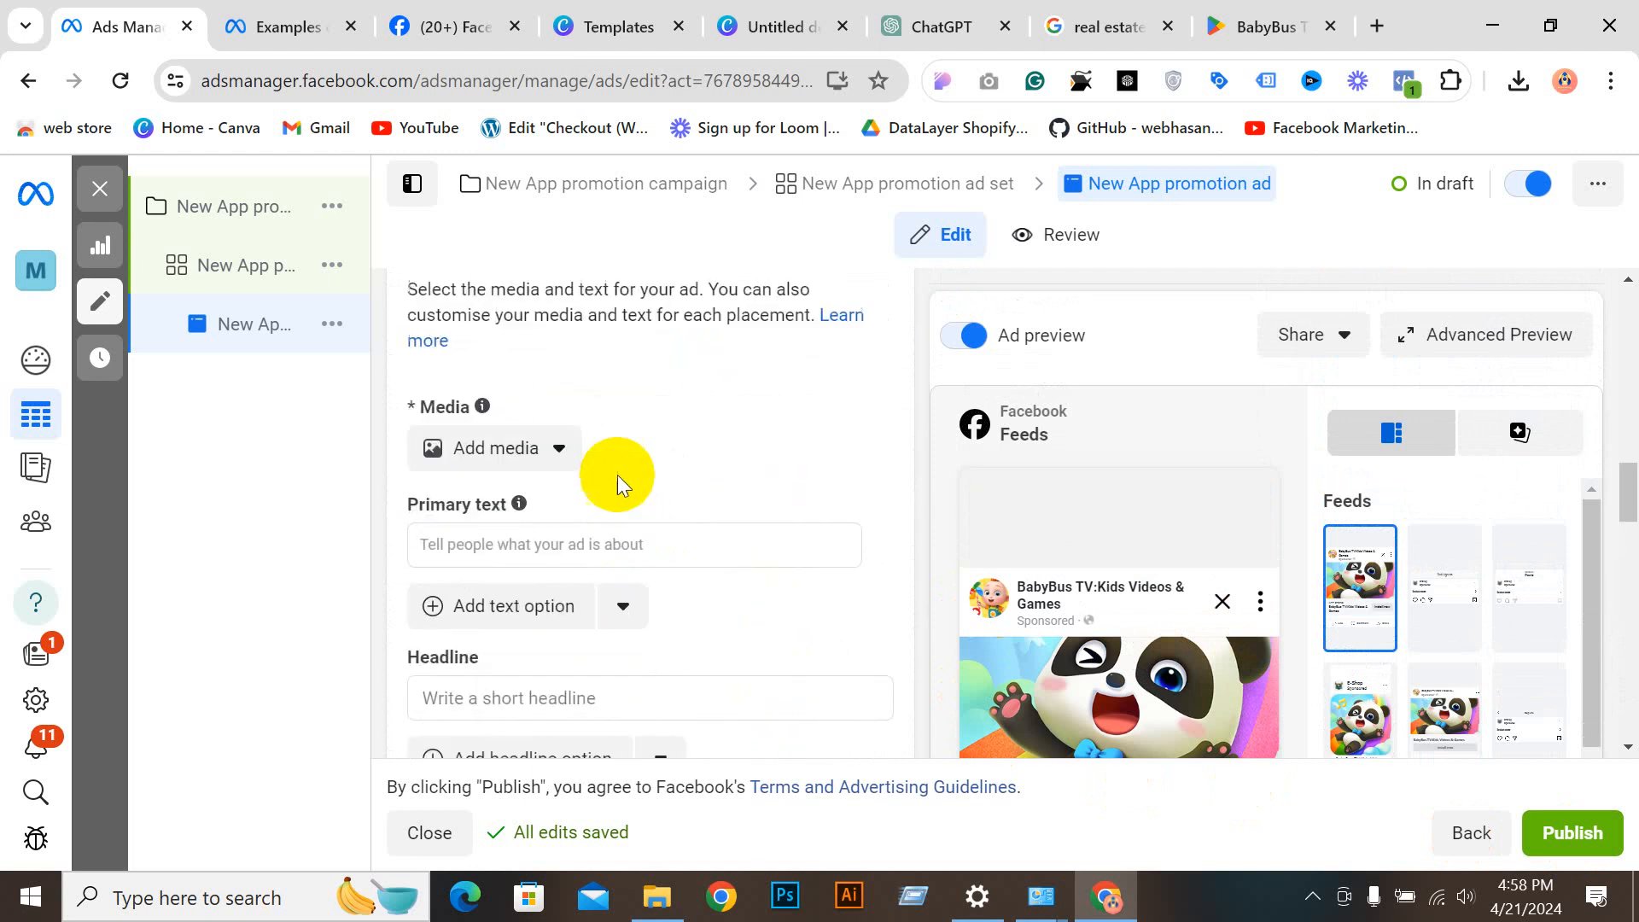
{"action": "scroll", "coordinate": [651, 505], "scroll_direction": "up", "scroll_amount": 3}
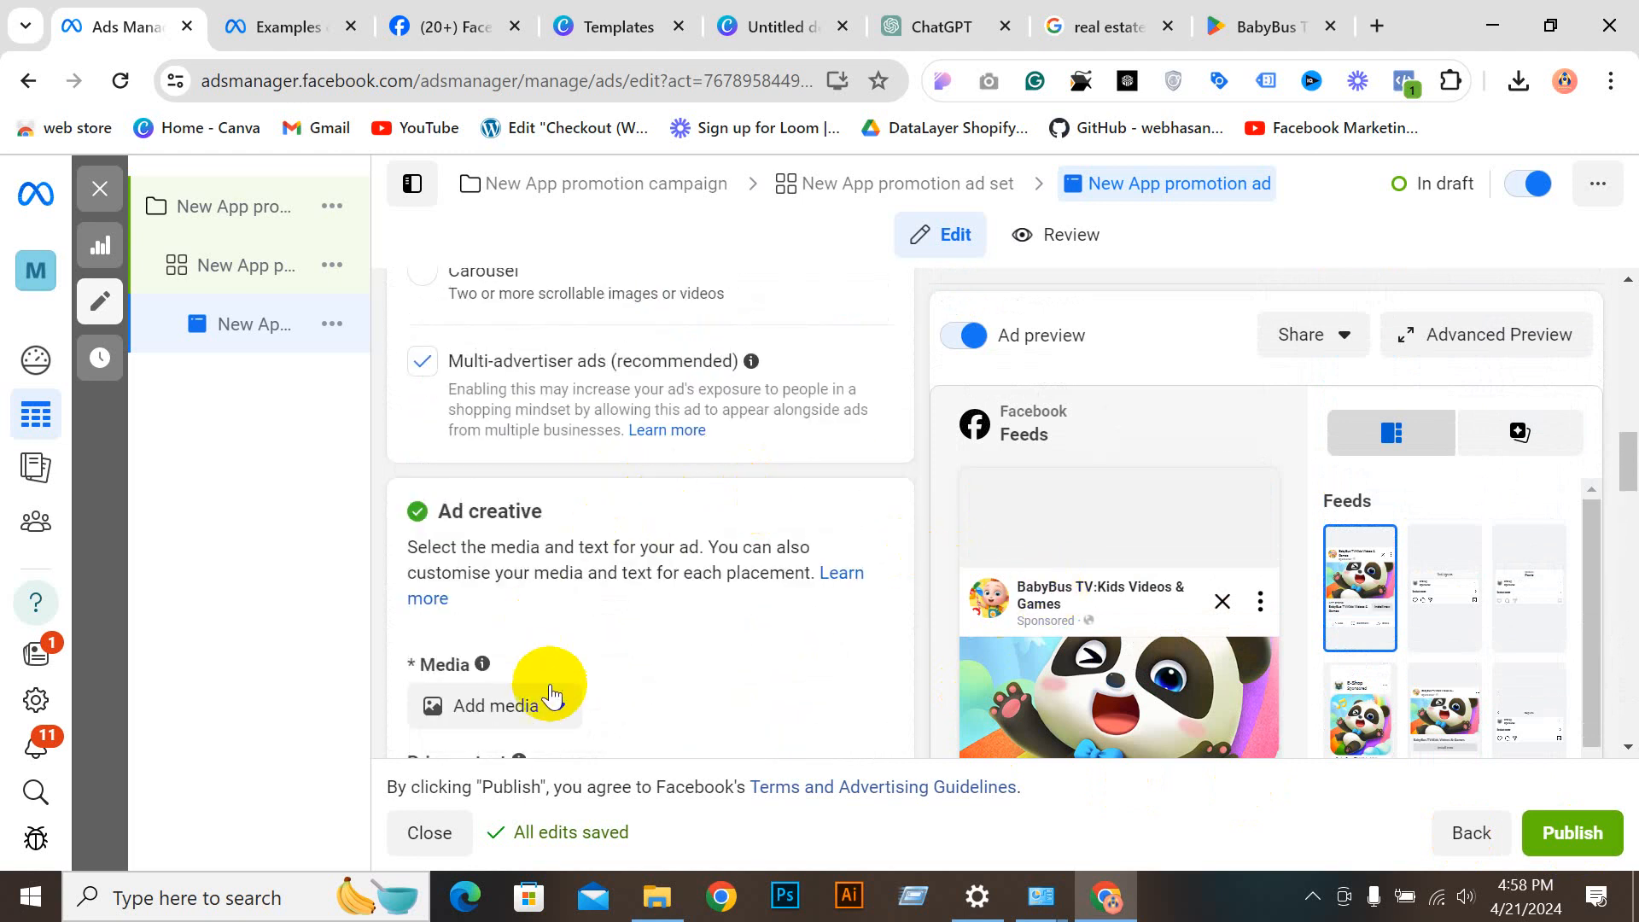
Step: Start adding an image to the ad creative's media
{"action": "scroll", "coordinate": [734, 662], "scroll_direction": "down", "scroll_amount": 1}
{"action": "left_click", "coordinate": [512, 579]}
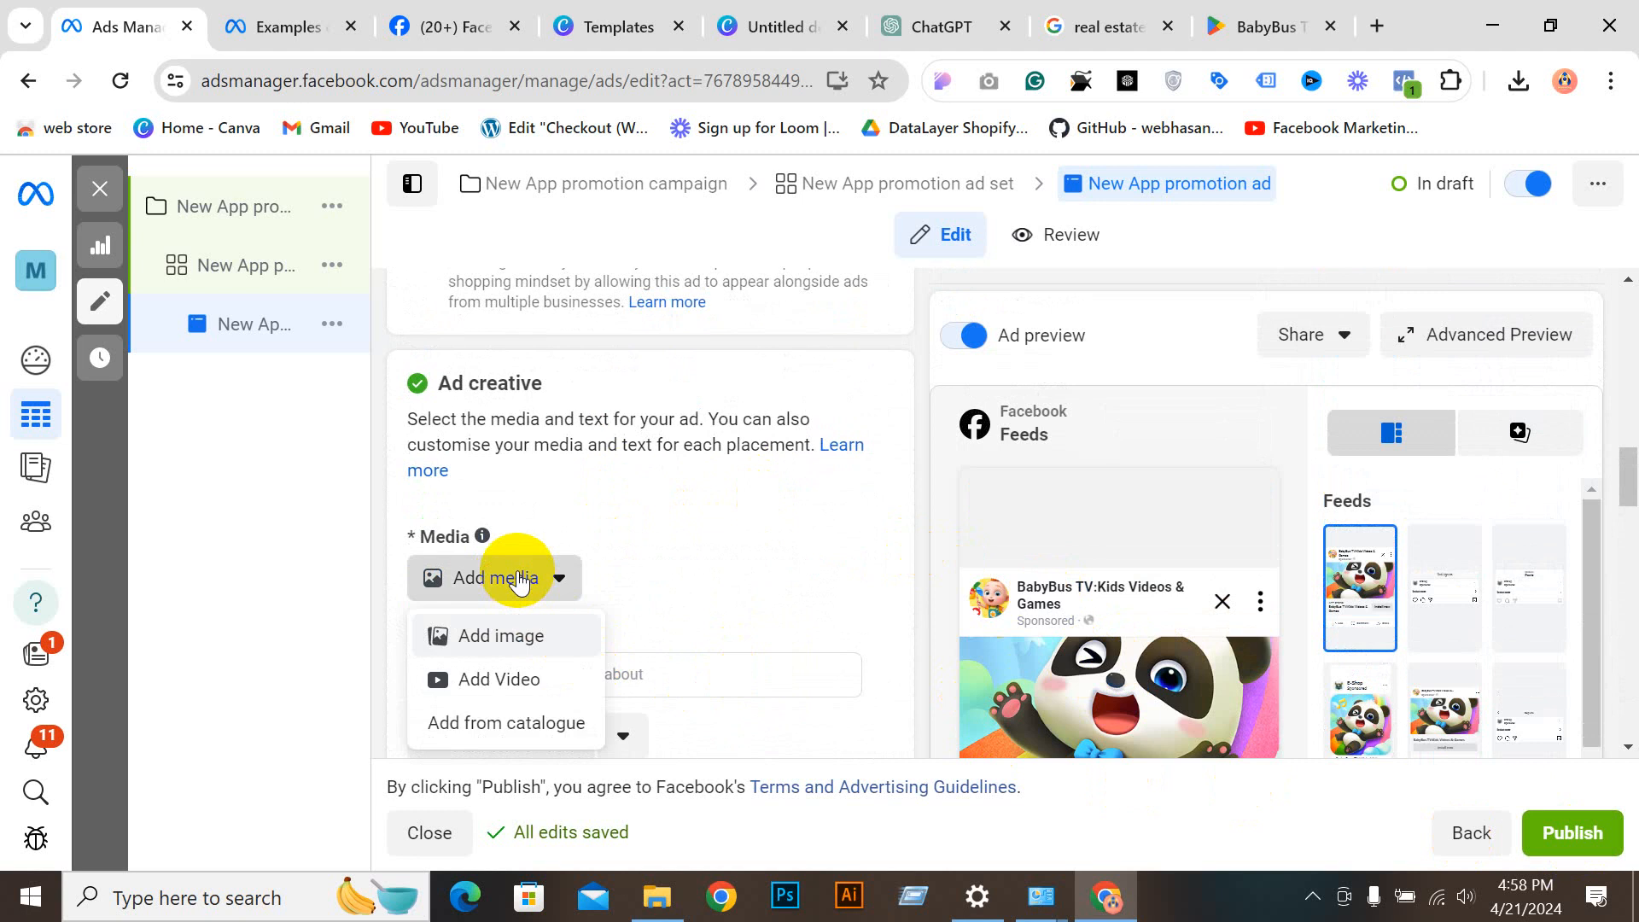
{"action": "left_click", "coordinate": [505, 632]}
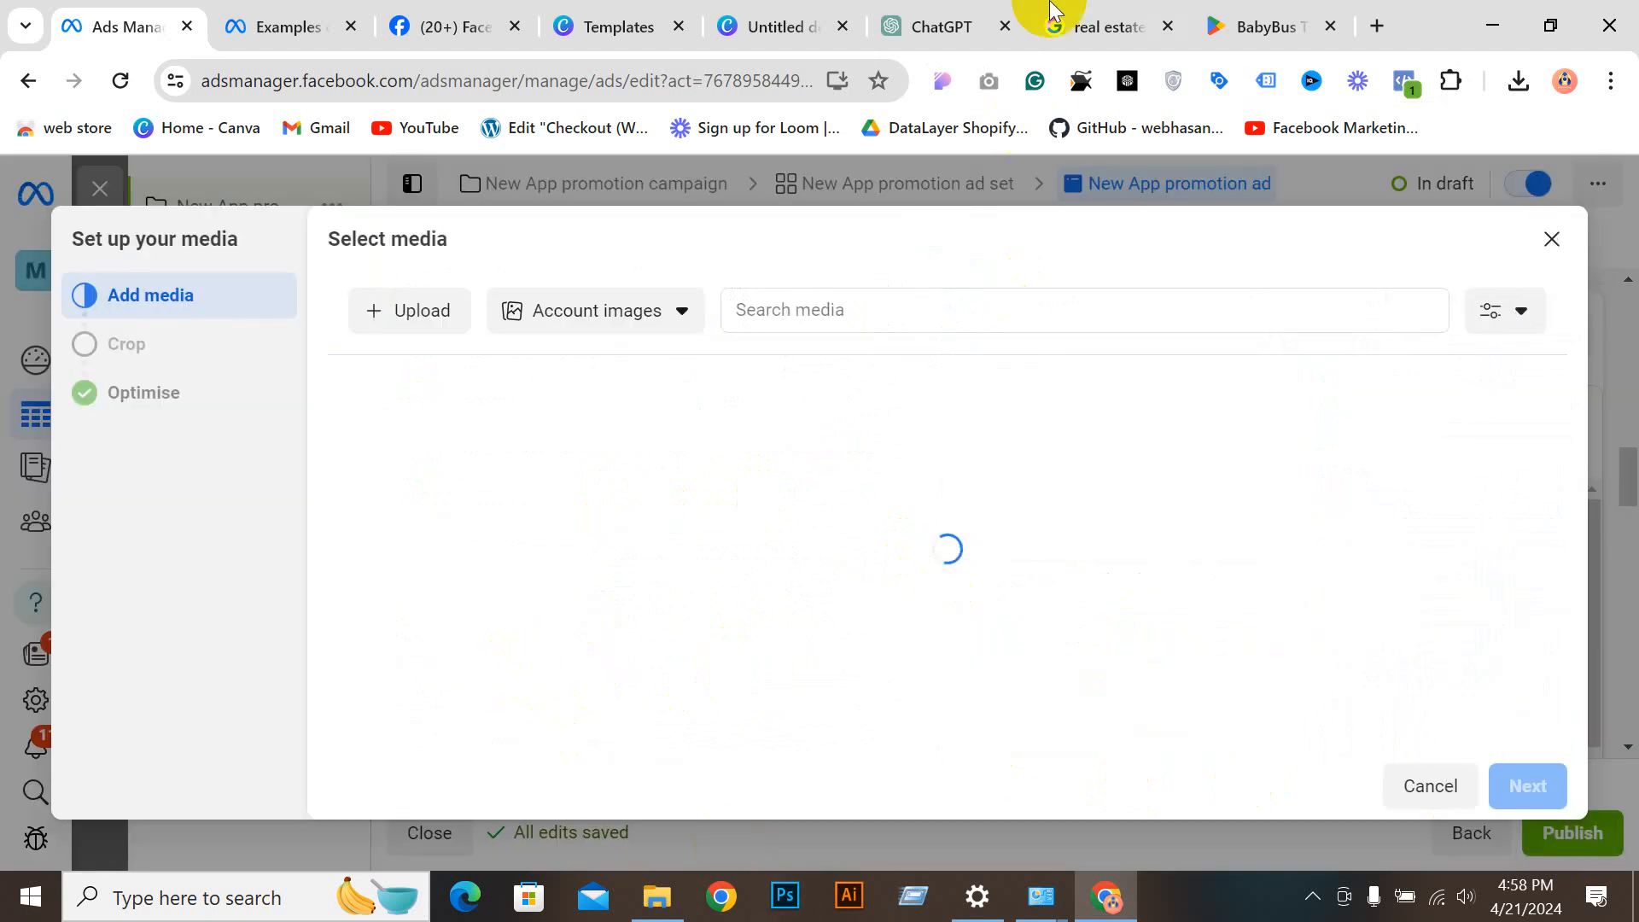
Step: Switch to the BabyBus page on Google Play and save its first screenshot image to Downloads as unnamed.webp
{"action": "left_click", "coordinate": [1262, 12]}
{"action": "scroll", "coordinate": [950, 543], "scroll_direction": "down", "scroll_amount": 5}
{"action": "right_click", "coordinate": [446, 504]}
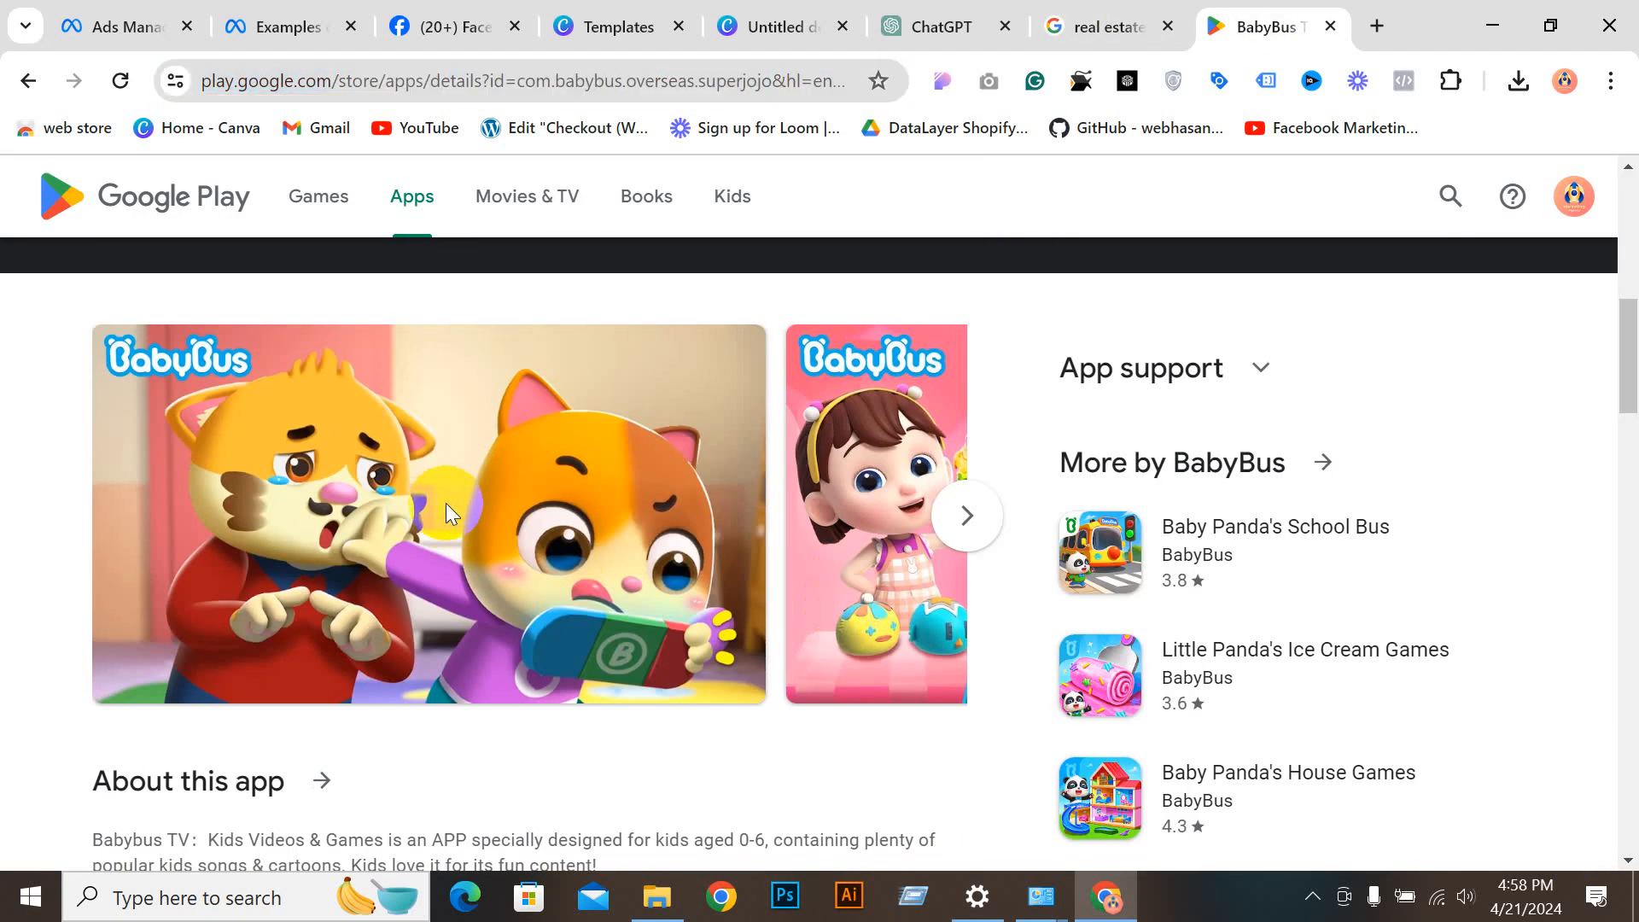
{"action": "left_click", "coordinate": [536, 182]}
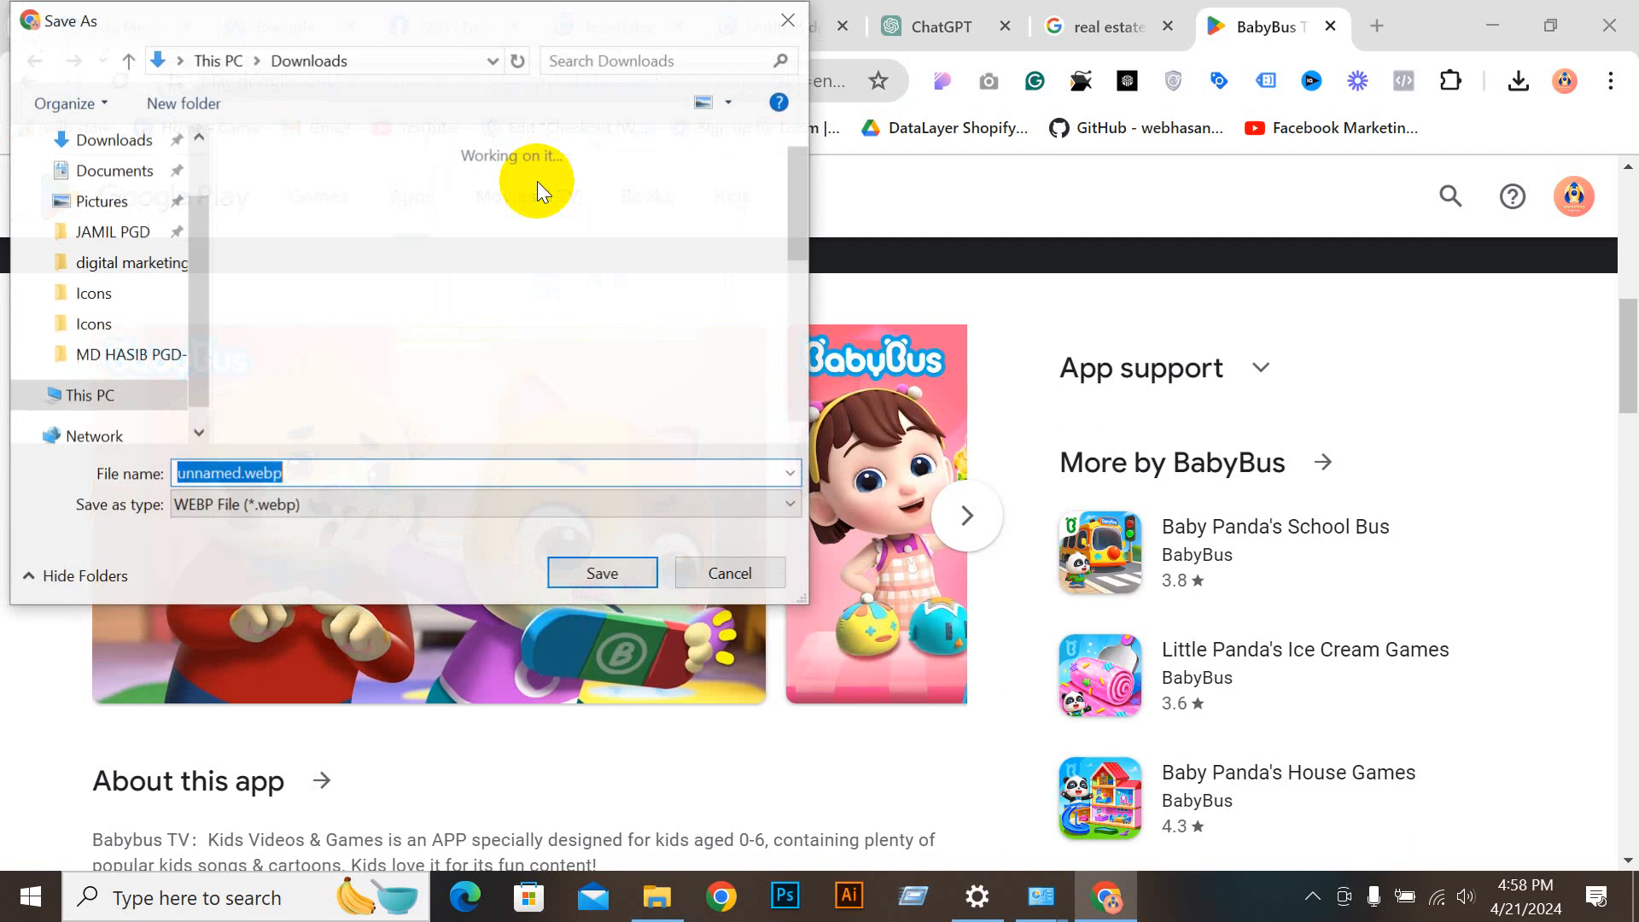
{"action": "left_click", "coordinate": [85, 137]}
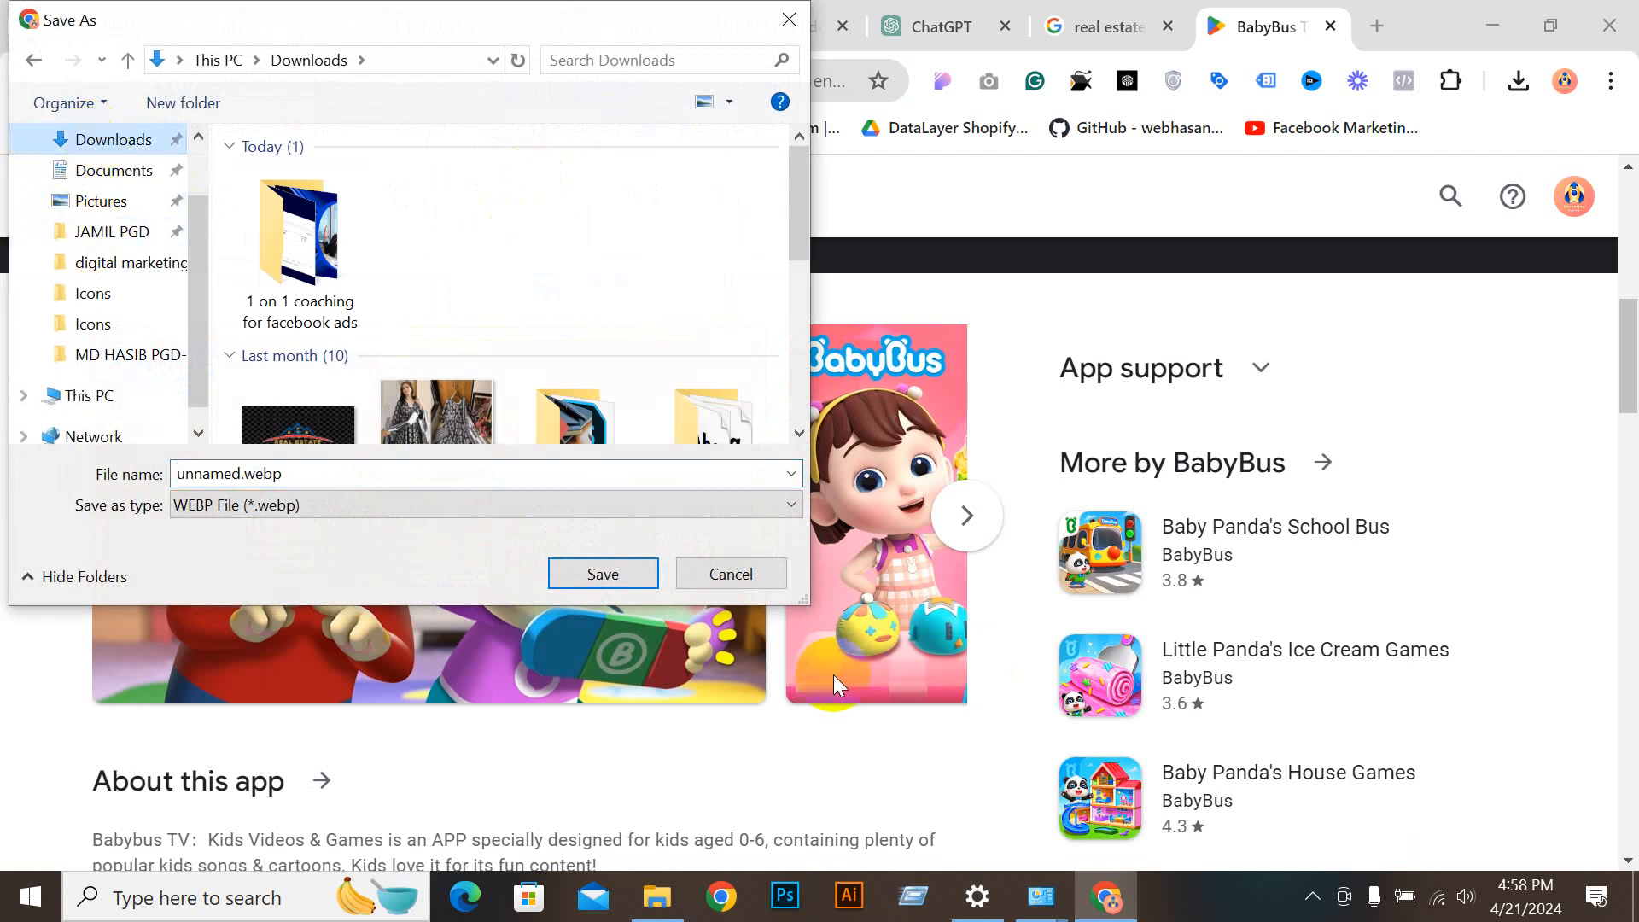
{"action": "left_click", "coordinate": [603, 573]}
Step: Return to Ads Manager, upload unnamed.webp as the ad's image and accept the crops with all Advantage+ creative optimisations on
{"action": "left_click", "coordinate": [400, 21]}
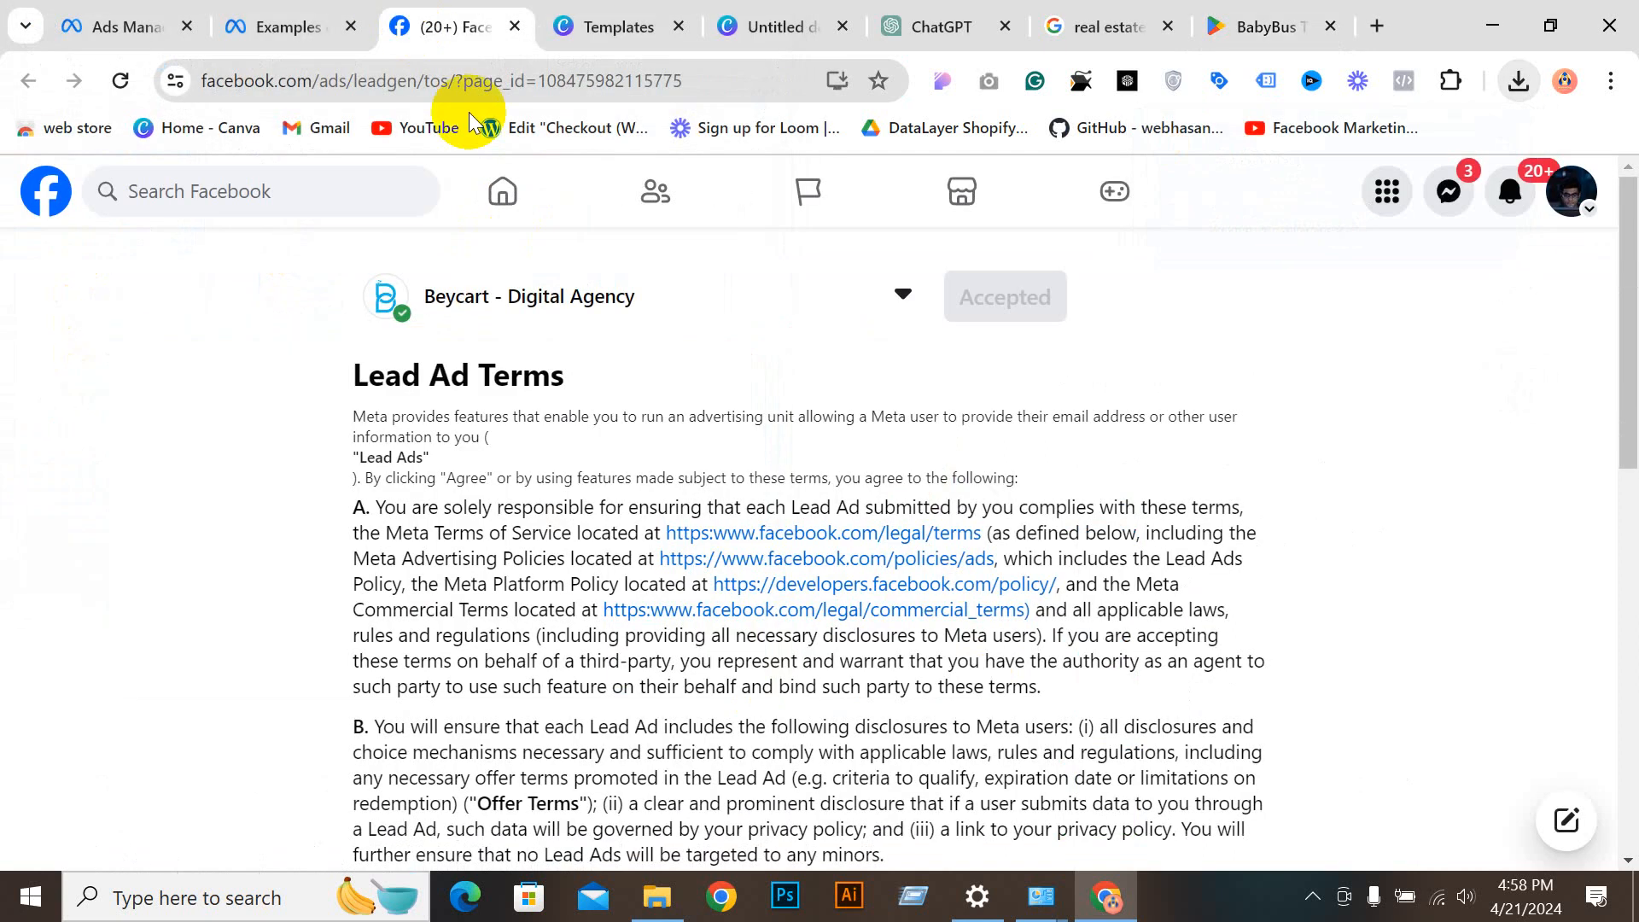
{"action": "left_click", "coordinate": [266, 12]}
{"action": "left_click", "coordinate": [129, 24]}
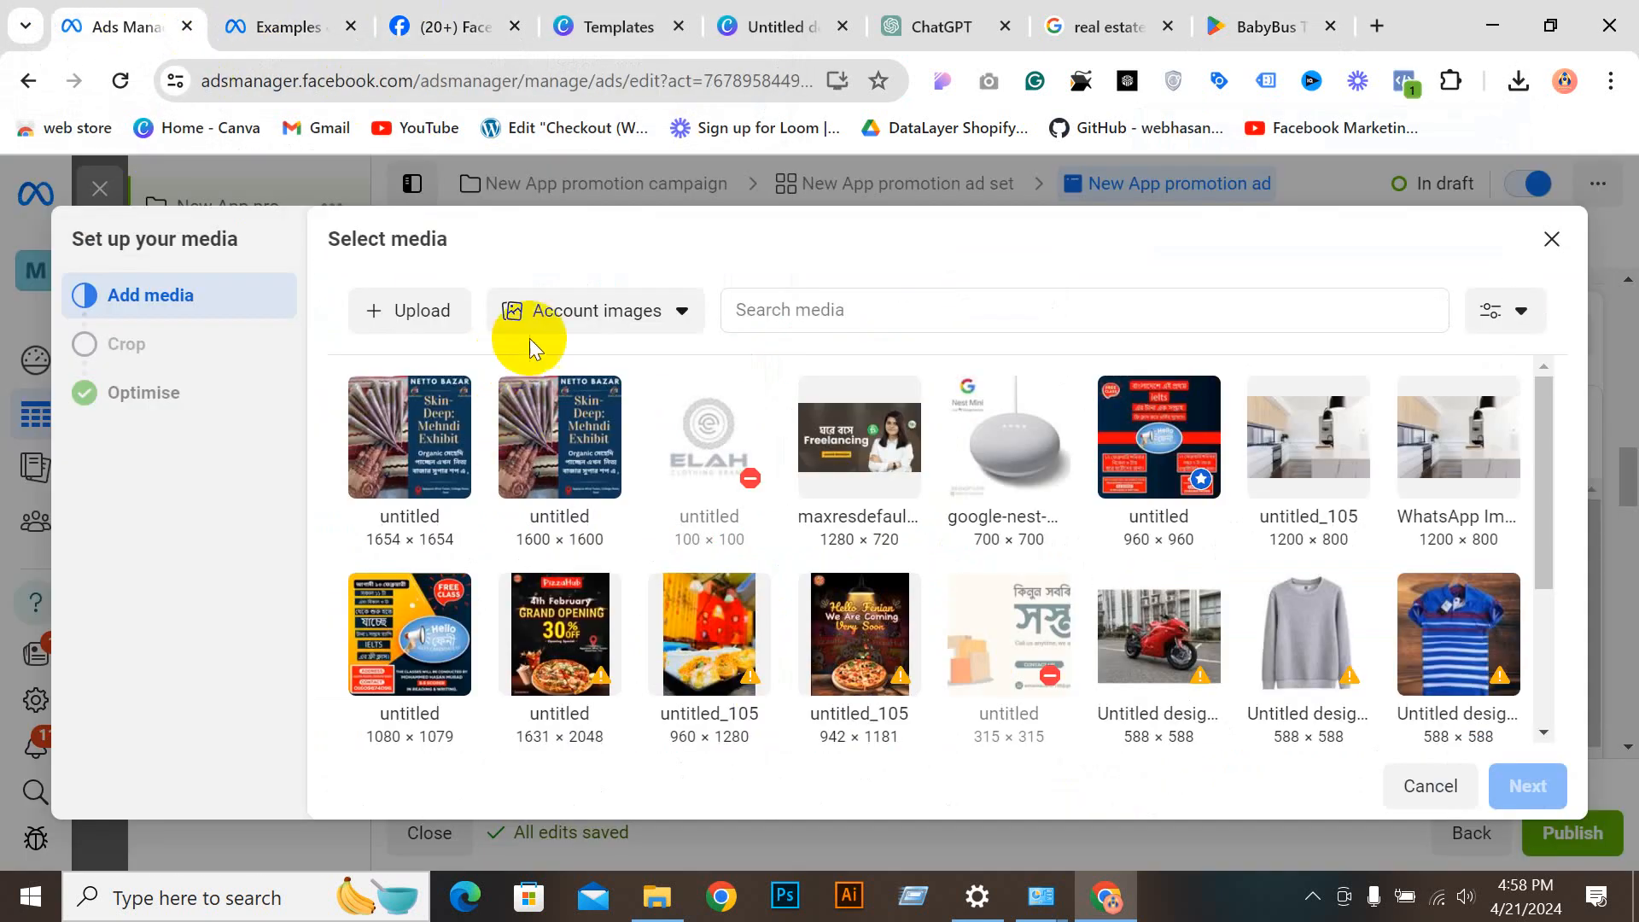
{"action": "left_click", "coordinate": [456, 312]}
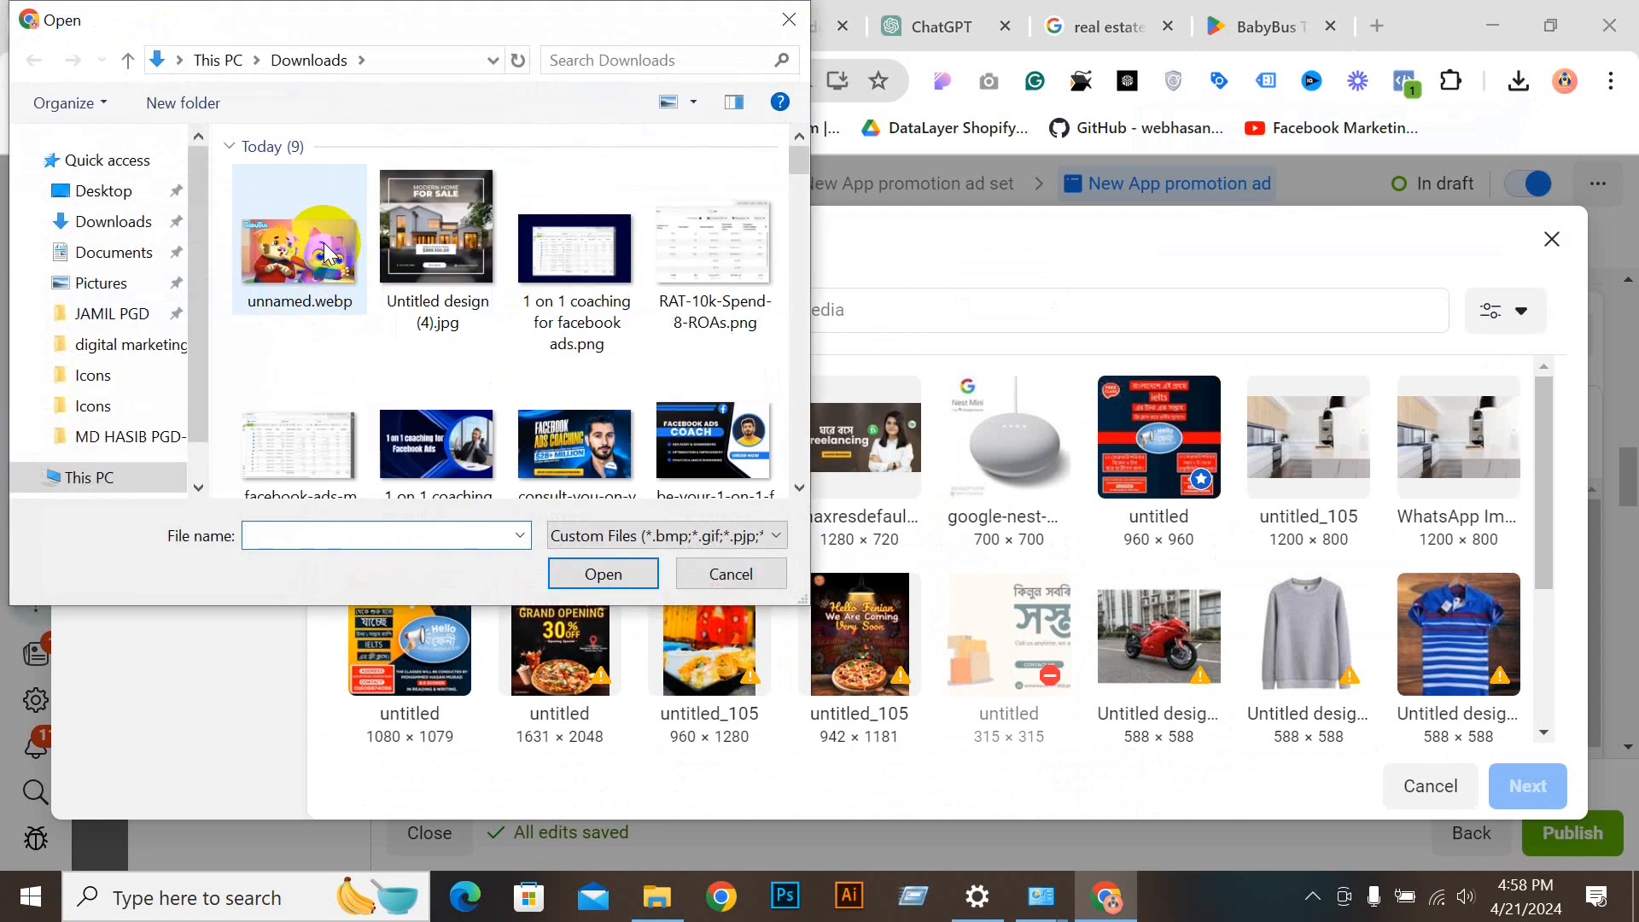
{"action": "double_click", "coordinate": [308, 241]}
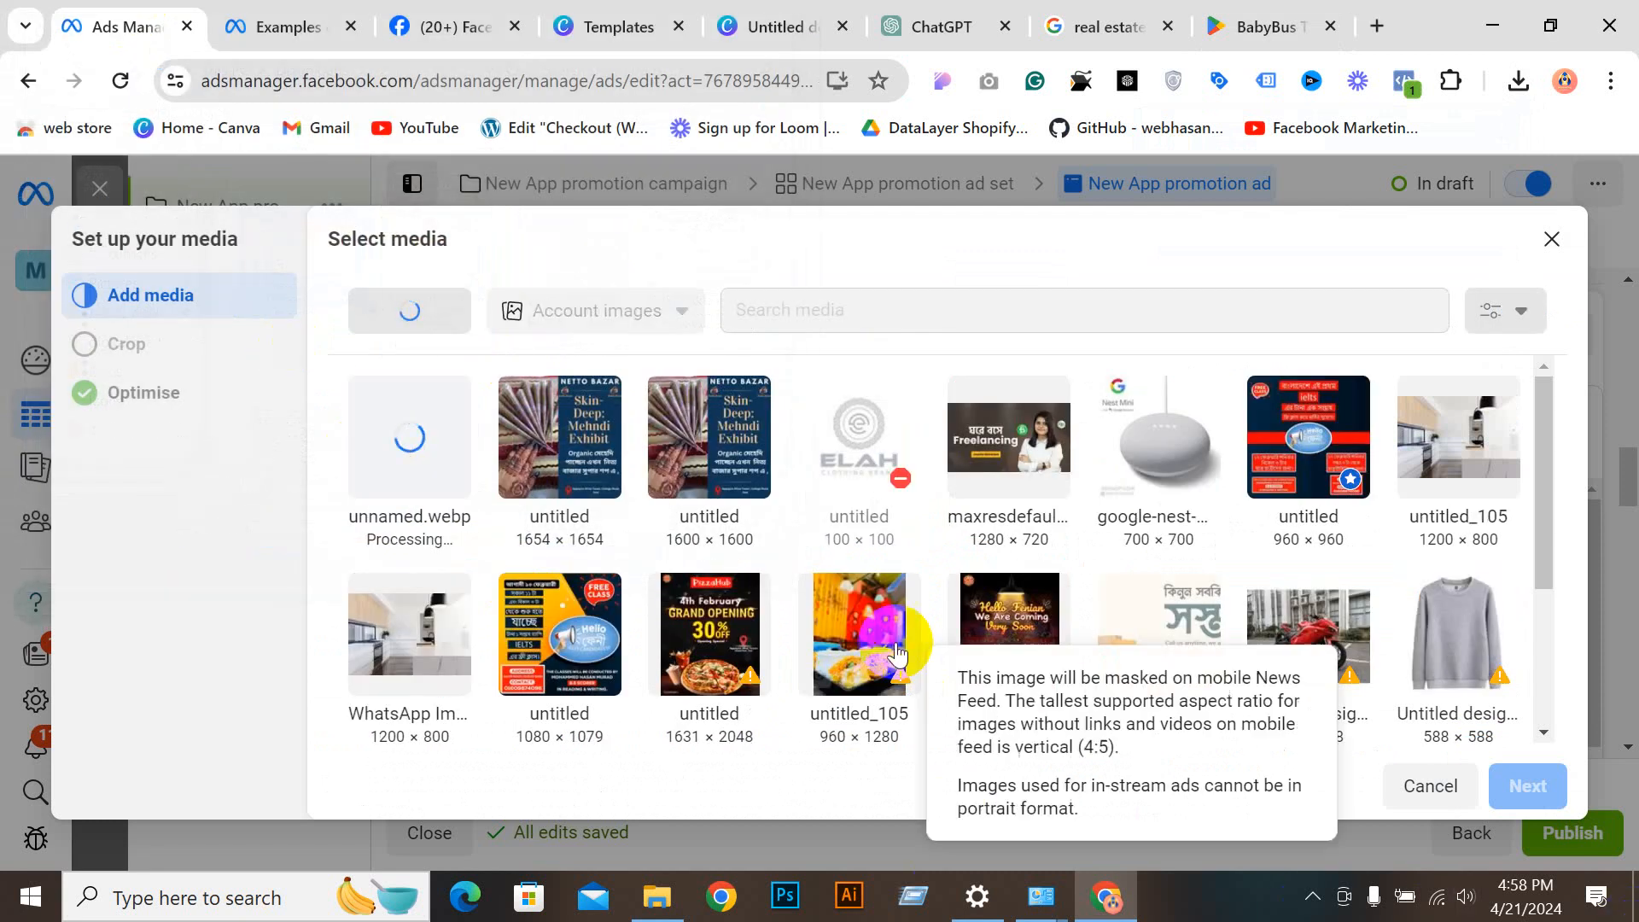
{"action": "left_click", "coordinate": [432, 487]}
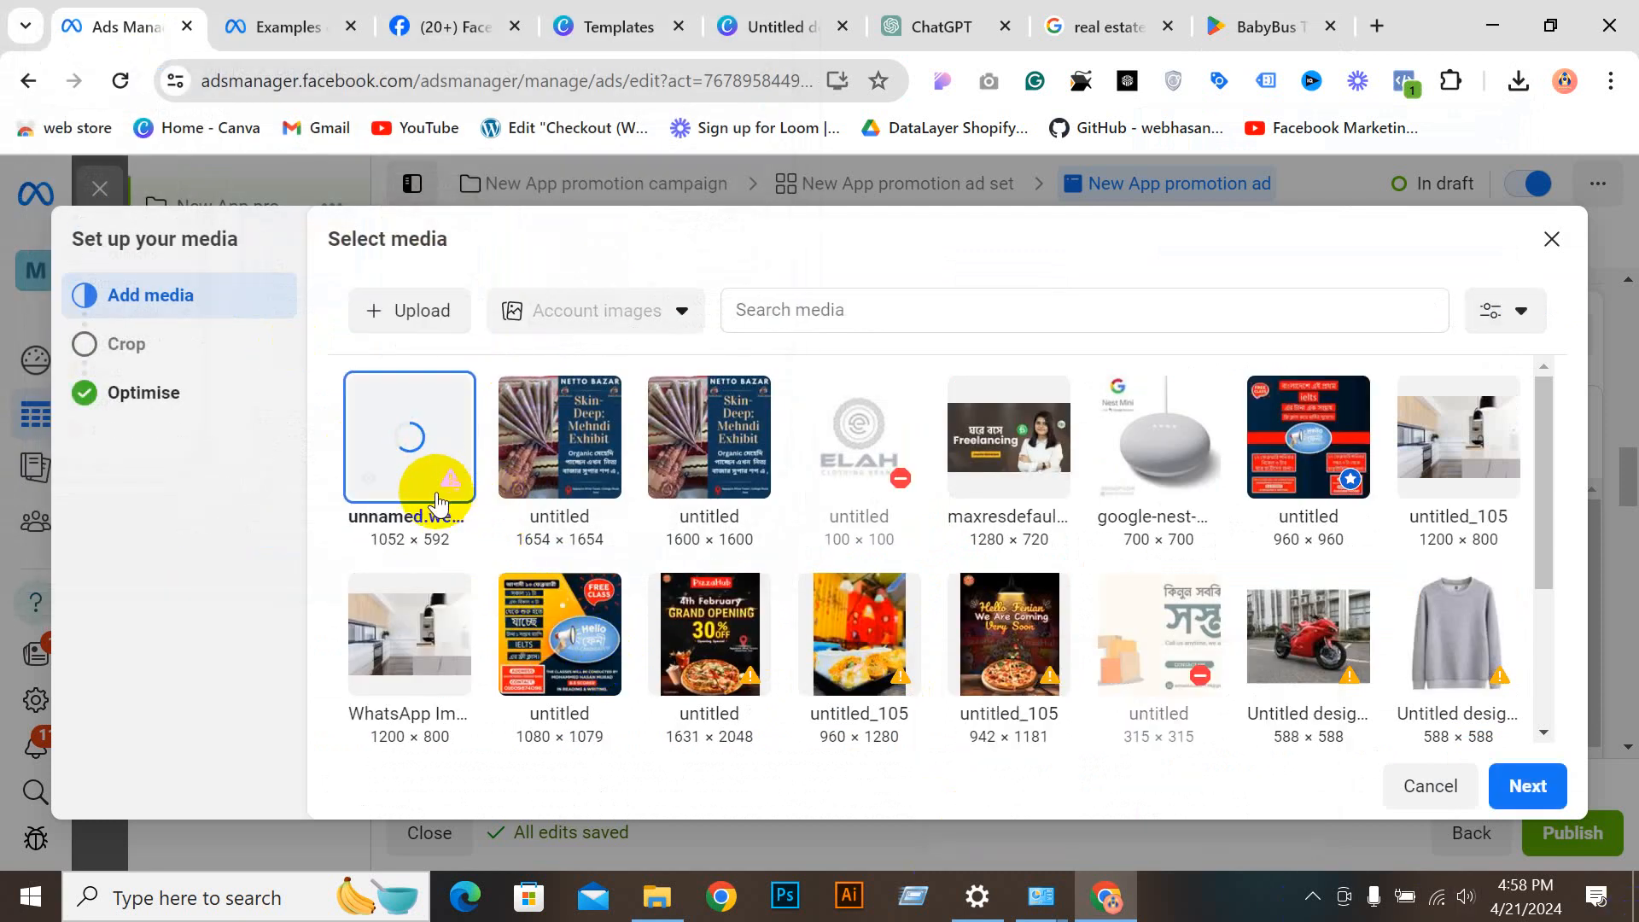
{"action": "left_click", "coordinate": [1550, 801]}
{"action": "left_click", "coordinate": [1530, 794]}
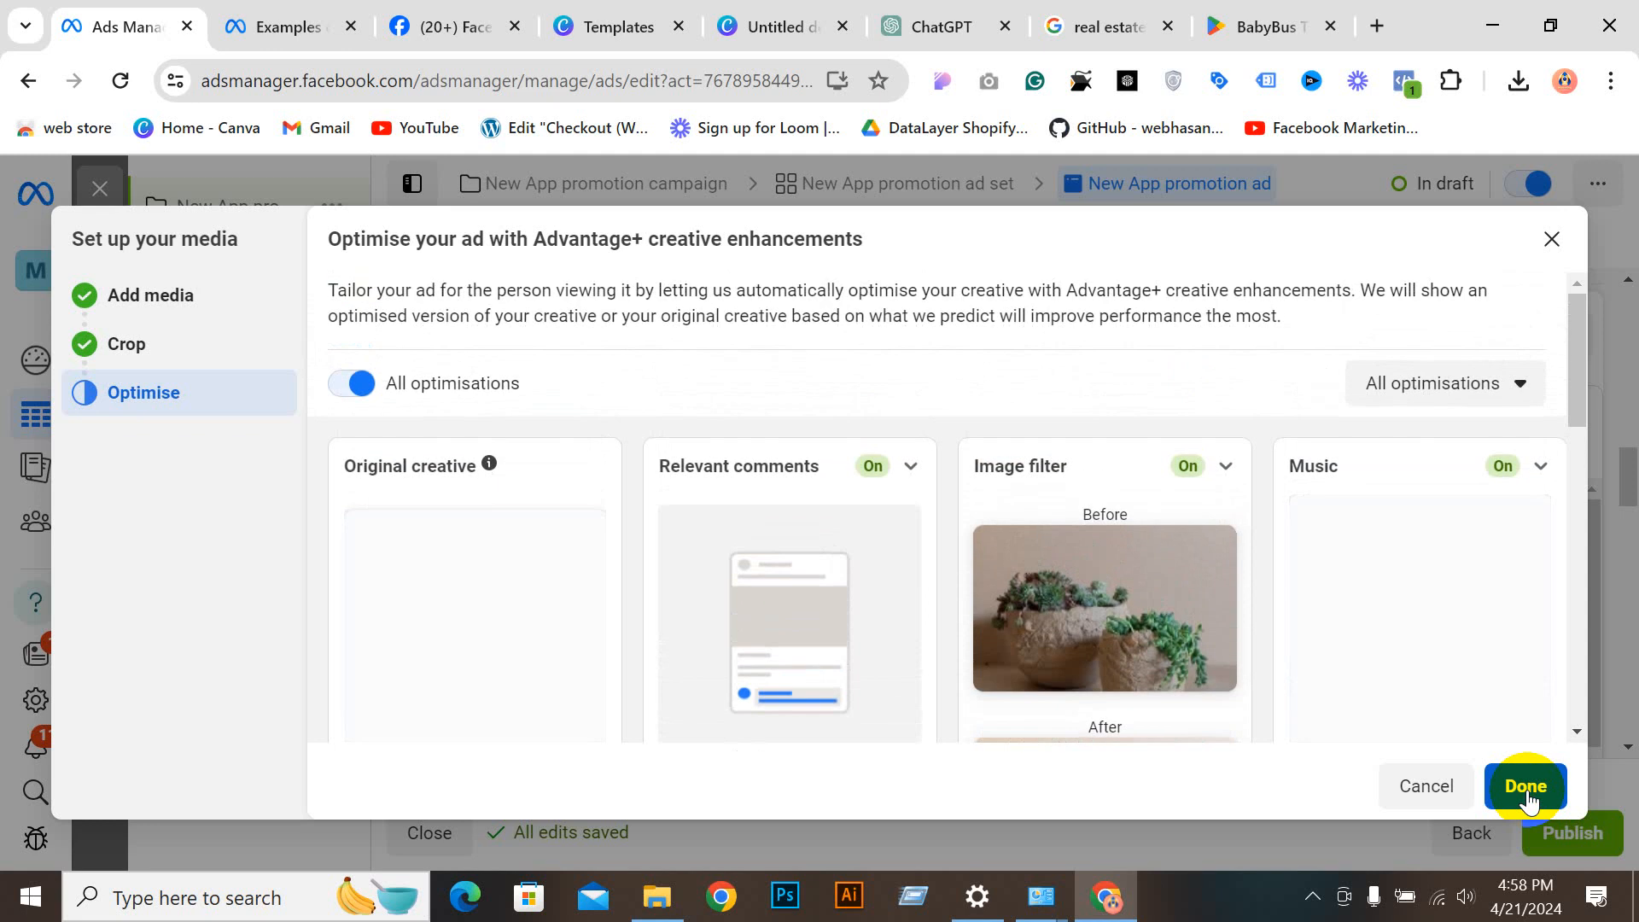
{"action": "left_click", "coordinate": [1527, 796]}
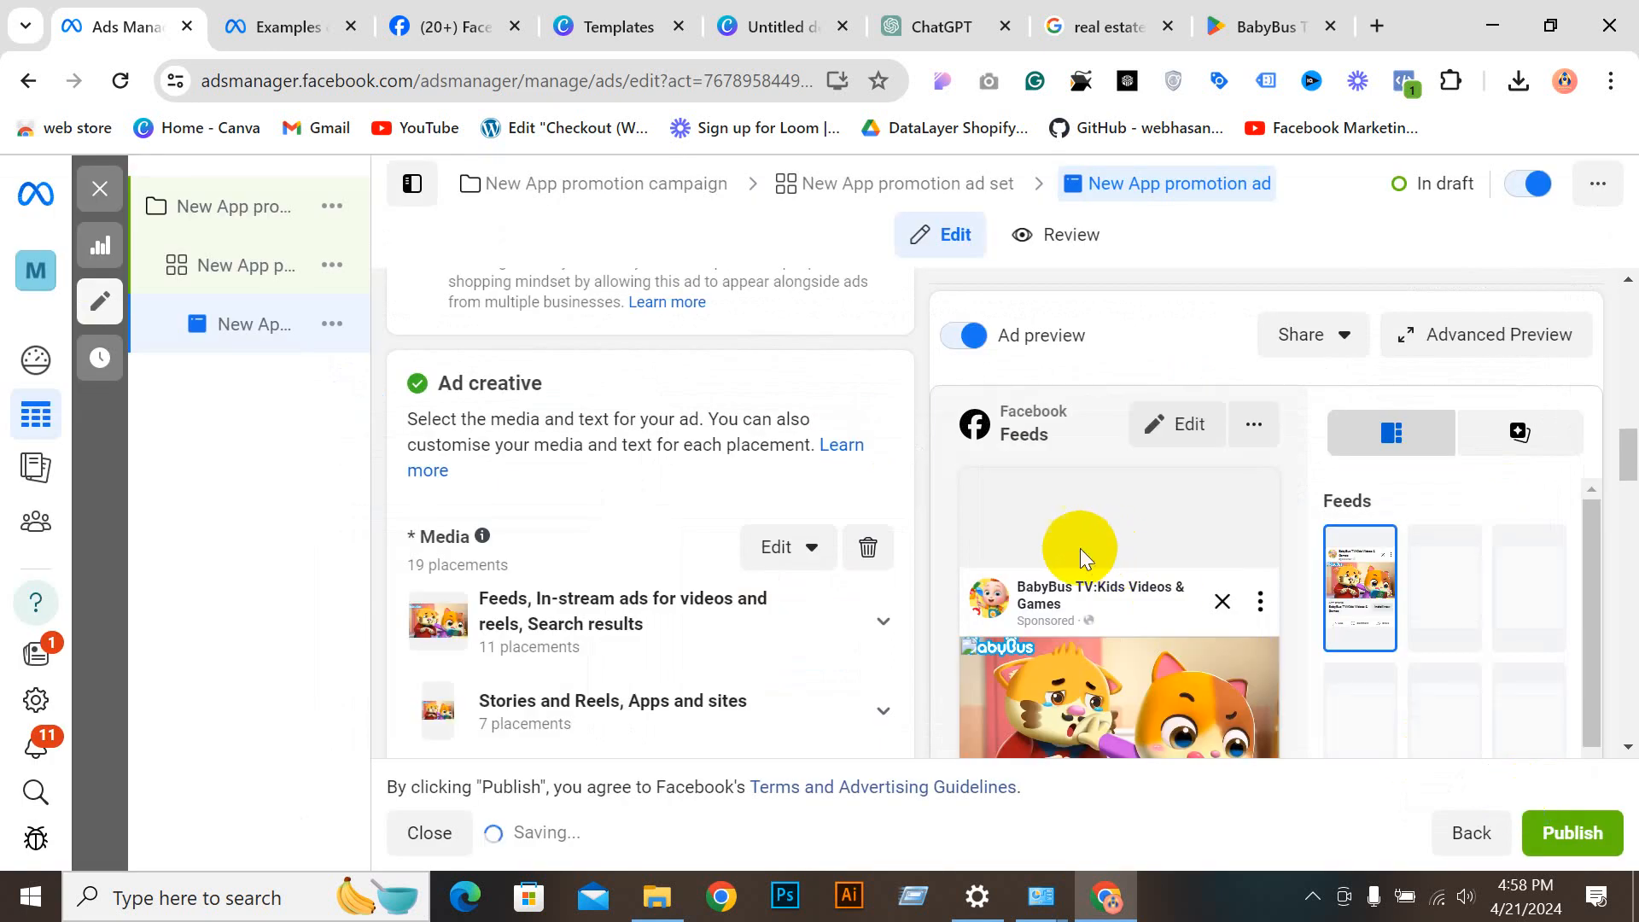
Step: Examine the ad's info labels, Advantage+ creative, languages and tracking sections and the preview with the new image
{"action": "scroll", "coordinate": [705, 512], "scroll_direction": "down", "scroll_amount": 4}
{"action": "scroll", "coordinate": [705, 512], "scroll_direction": "down", "scroll_amount": 1}
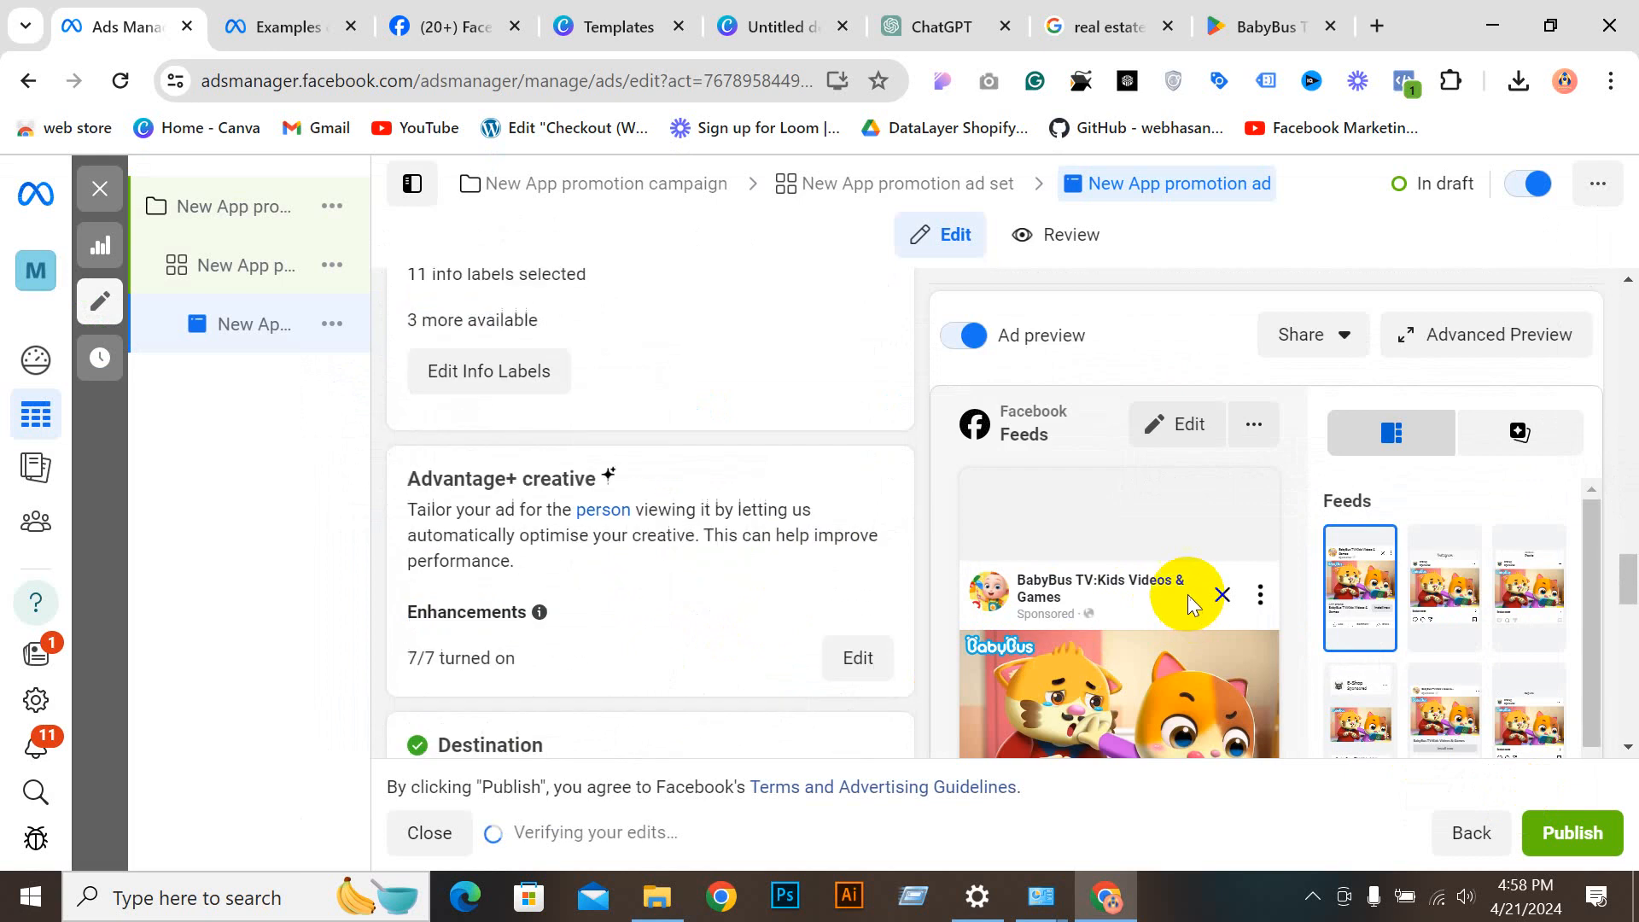
{"action": "scroll", "coordinate": [1203, 618], "scroll_direction": "down", "scroll_amount": 8}
{"action": "scroll", "coordinate": [842, 589], "scroll_direction": "up", "scroll_amount": 7}
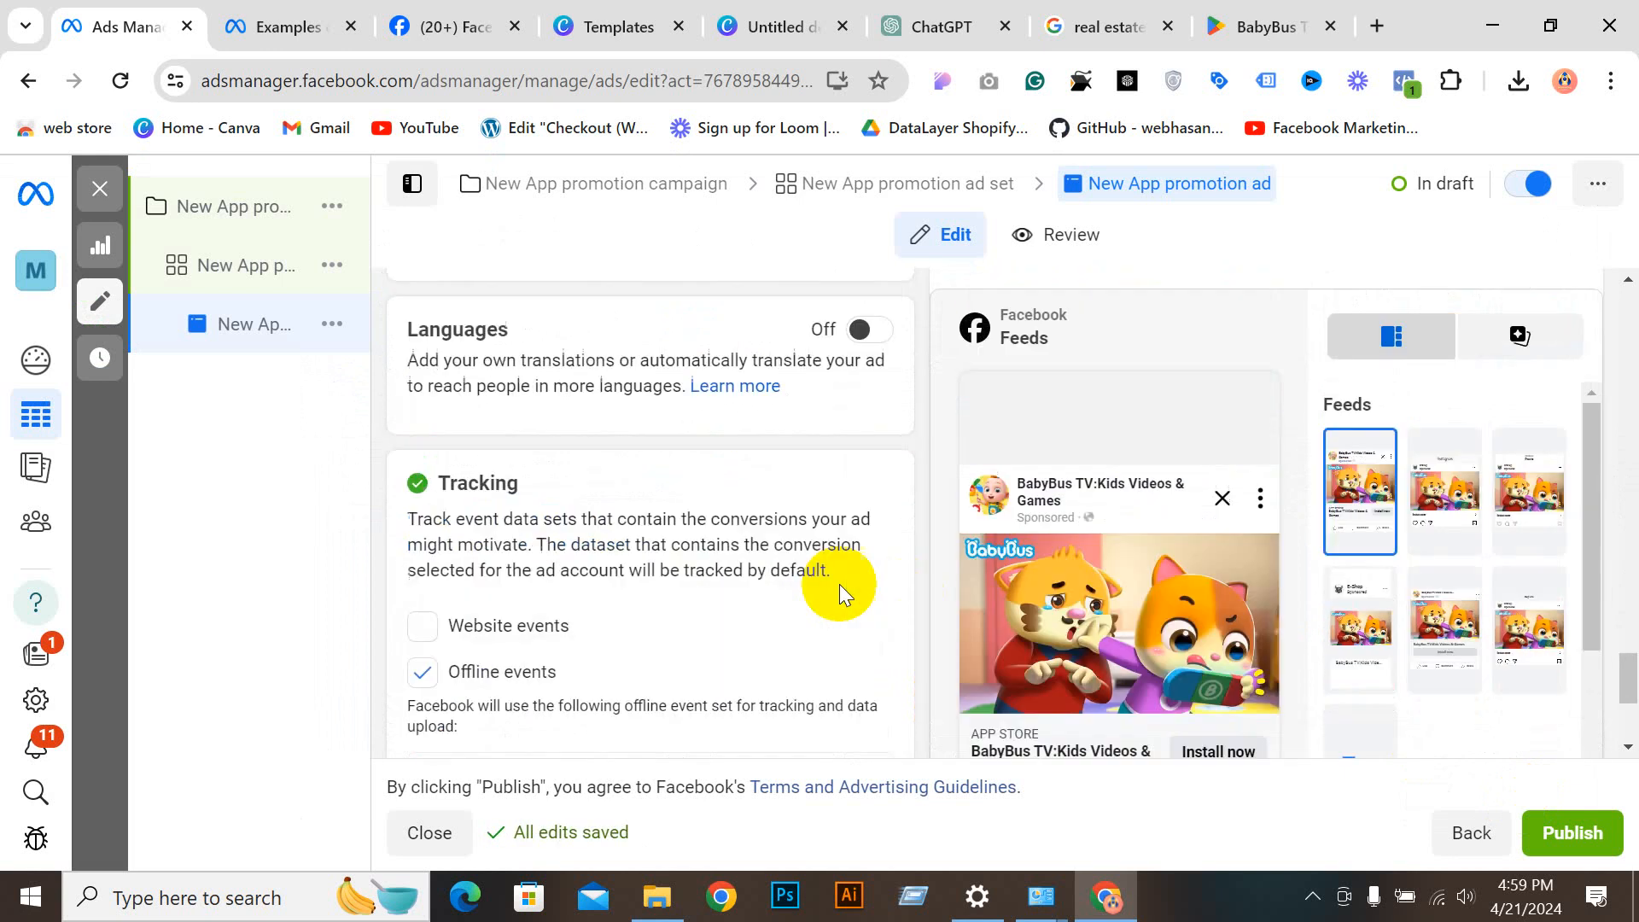
{"action": "scroll", "coordinate": [598, 529], "scroll_direction": "up", "scroll_amount": 5}
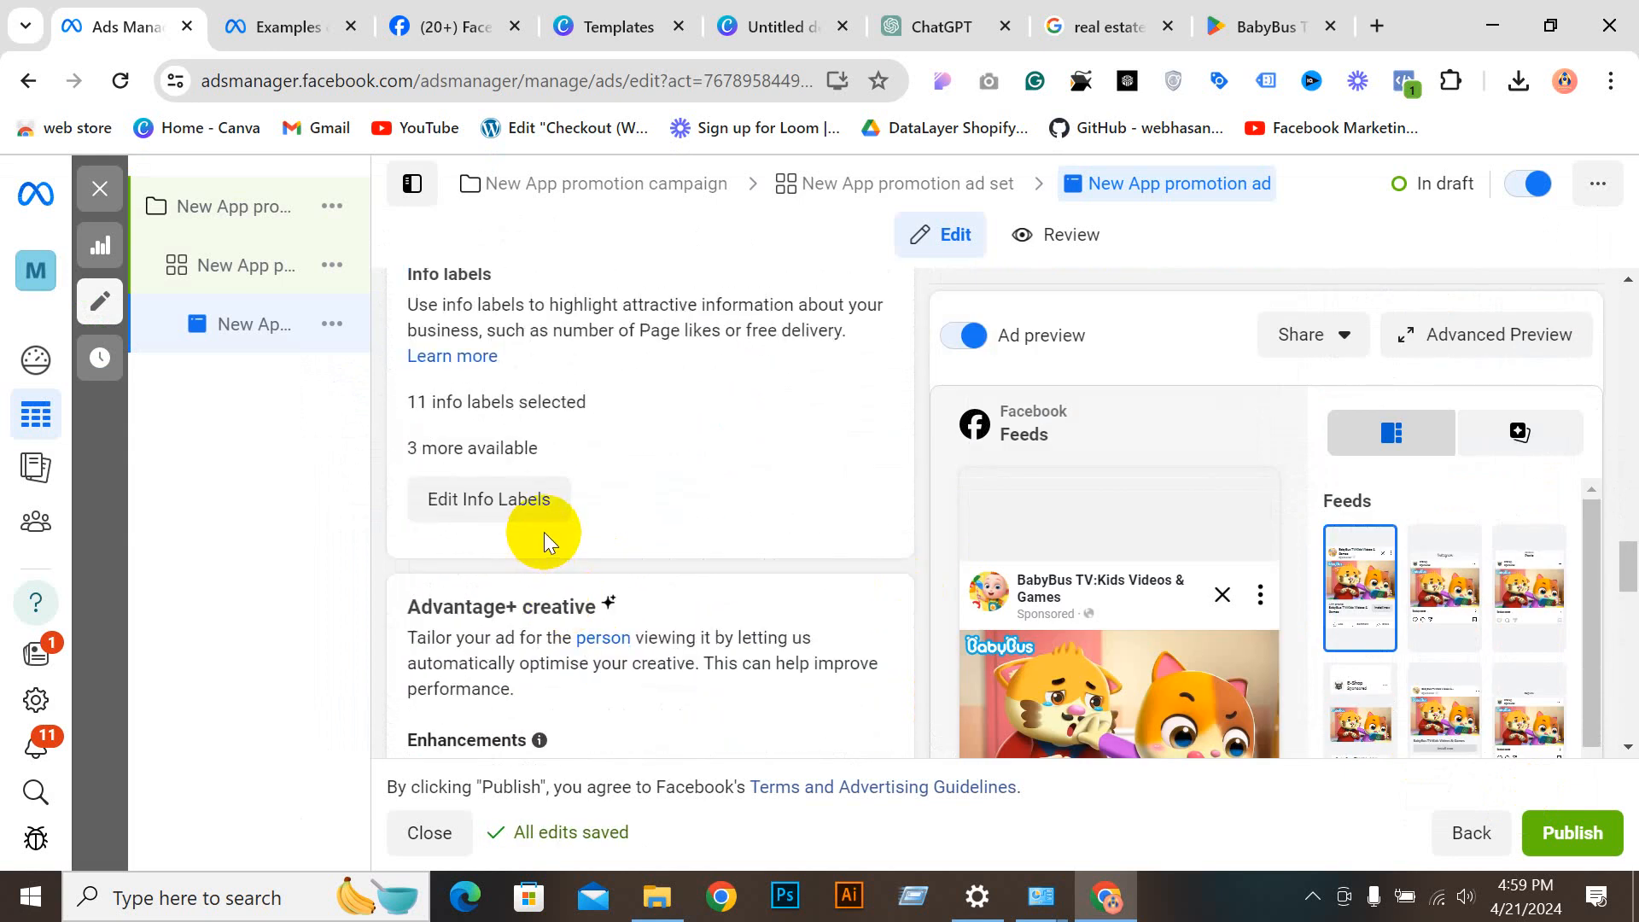
{"action": "scroll", "coordinate": [572, 546], "scroll_direction": "down", "scroll_amount": 10}
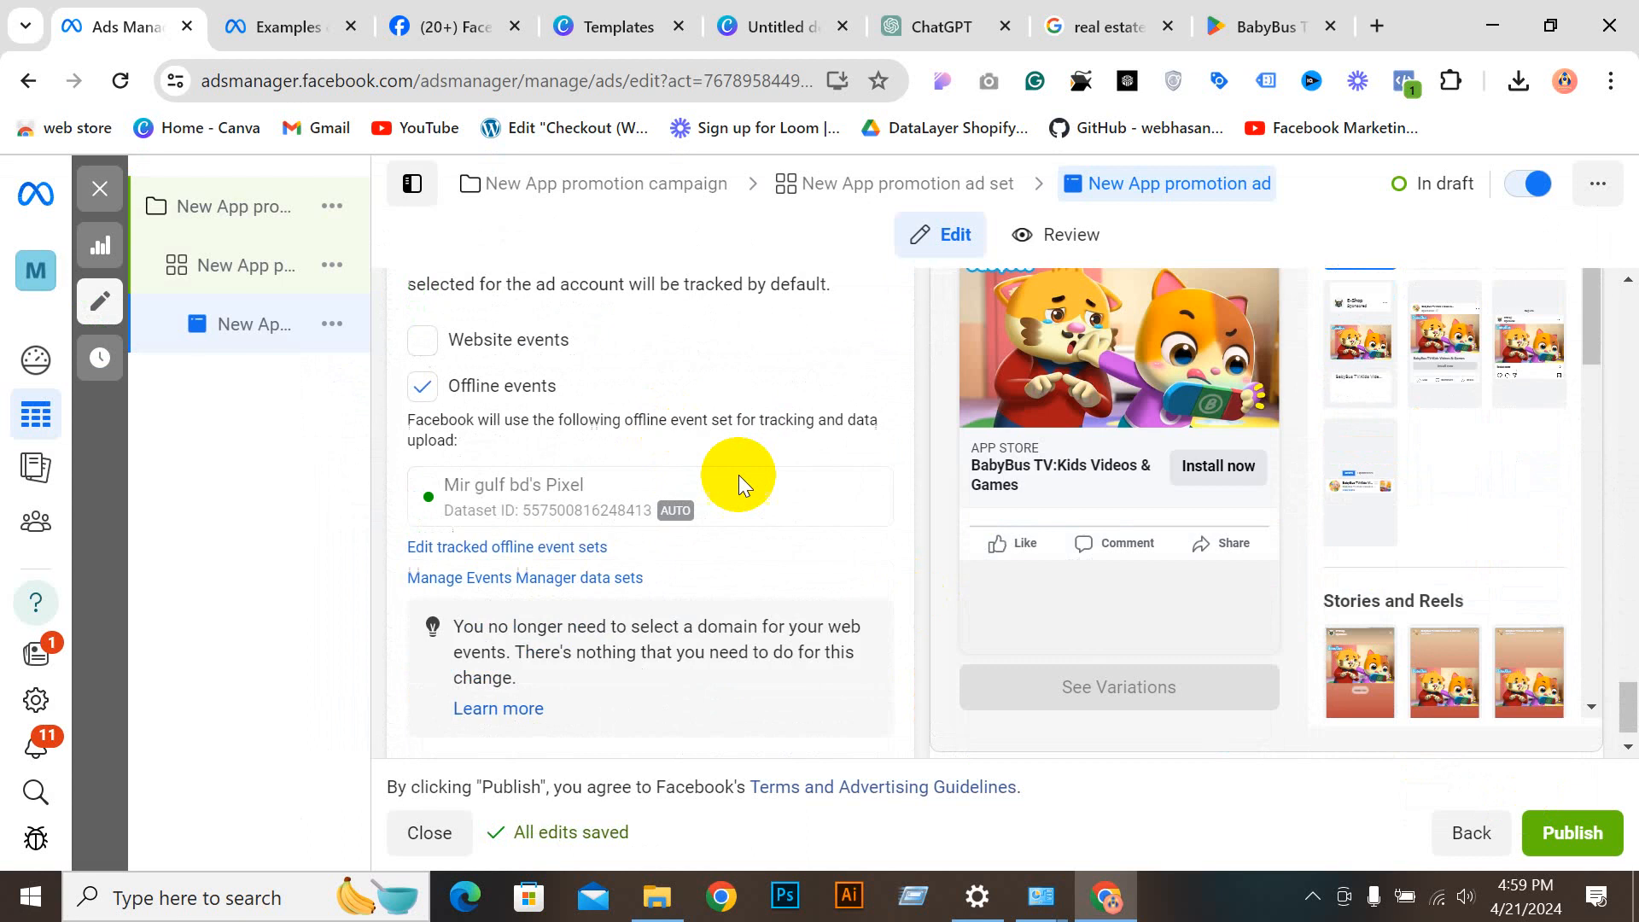
{"action": "scroll", "coordinate": [740, 475], "scroll_direction": "down", "scroll_amount": 1}
{"action": "scroll", "coordinate": [1317, 644], "scroll_direction": "down", "scroll_amount": 3}
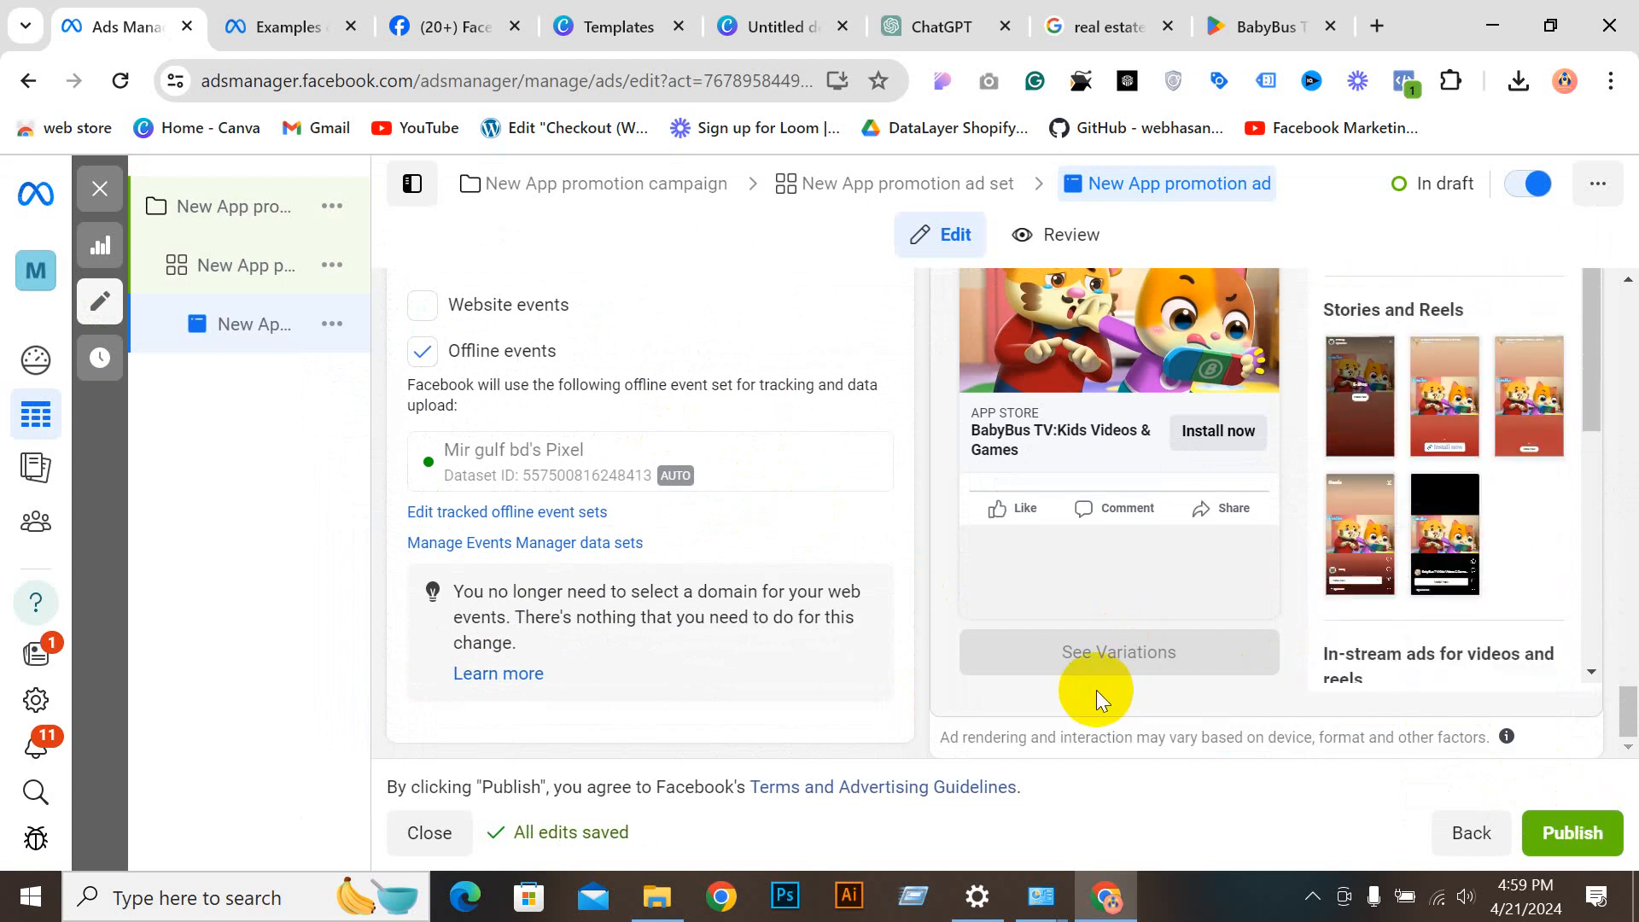